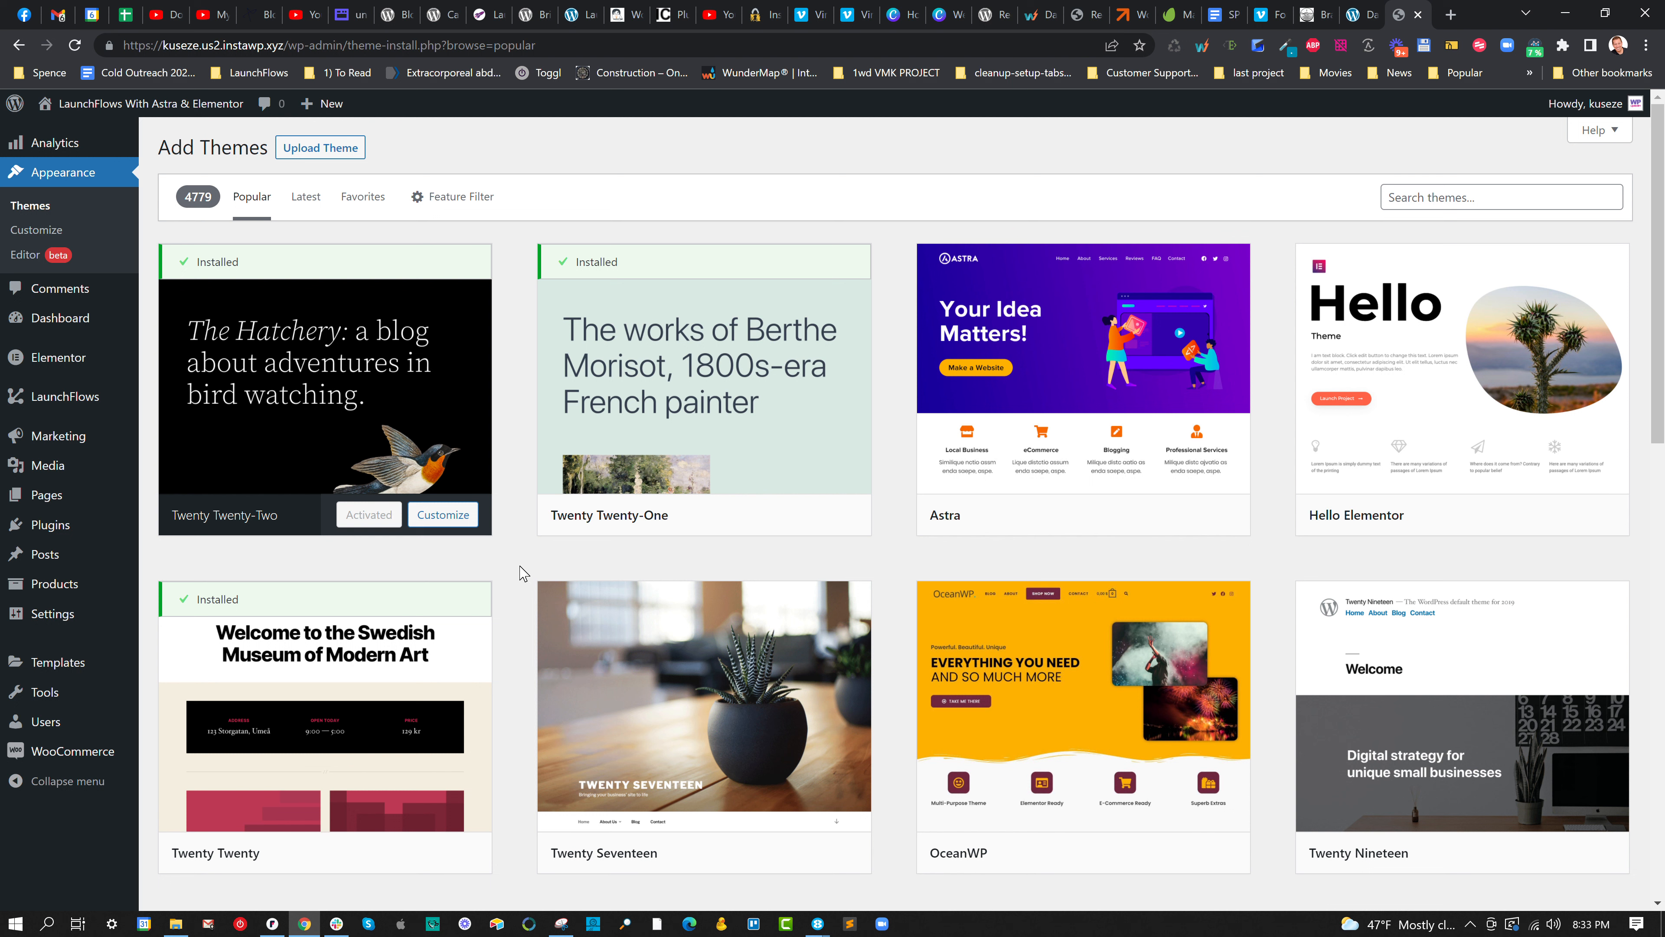
# Open the WooCommerce general settings and locate the LF - Thank You Page option.
pyautogui.moveTo(68, 754)
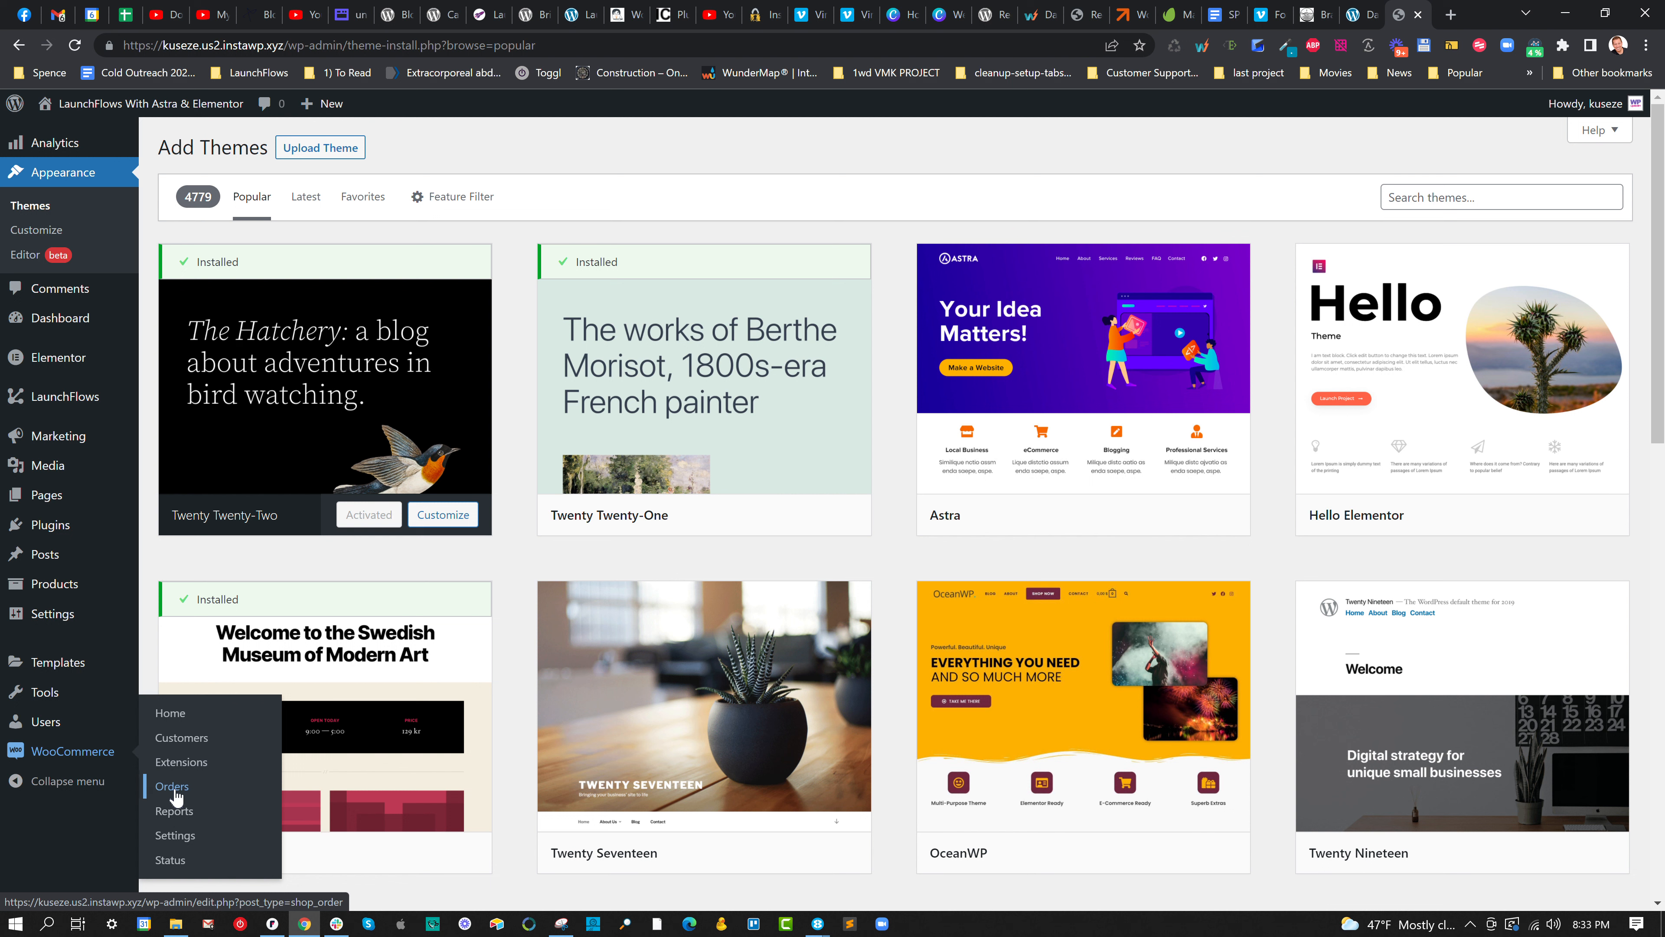
pyautogui.click(172, 839)
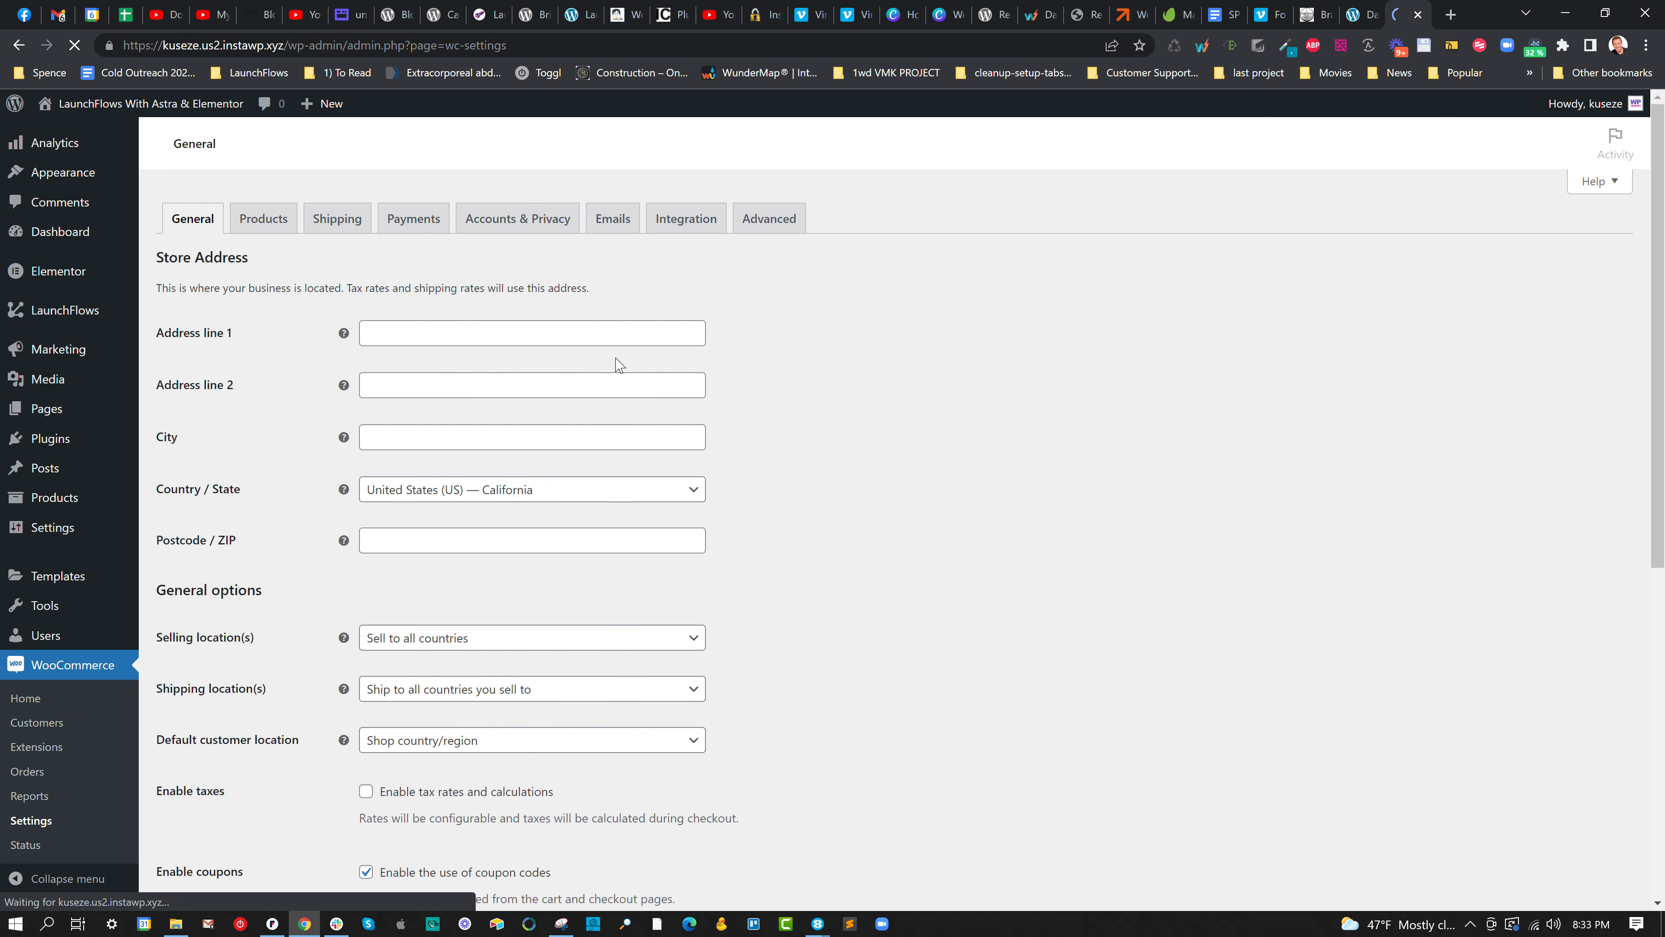
pyautogui.scroll(-6, 341, 418)
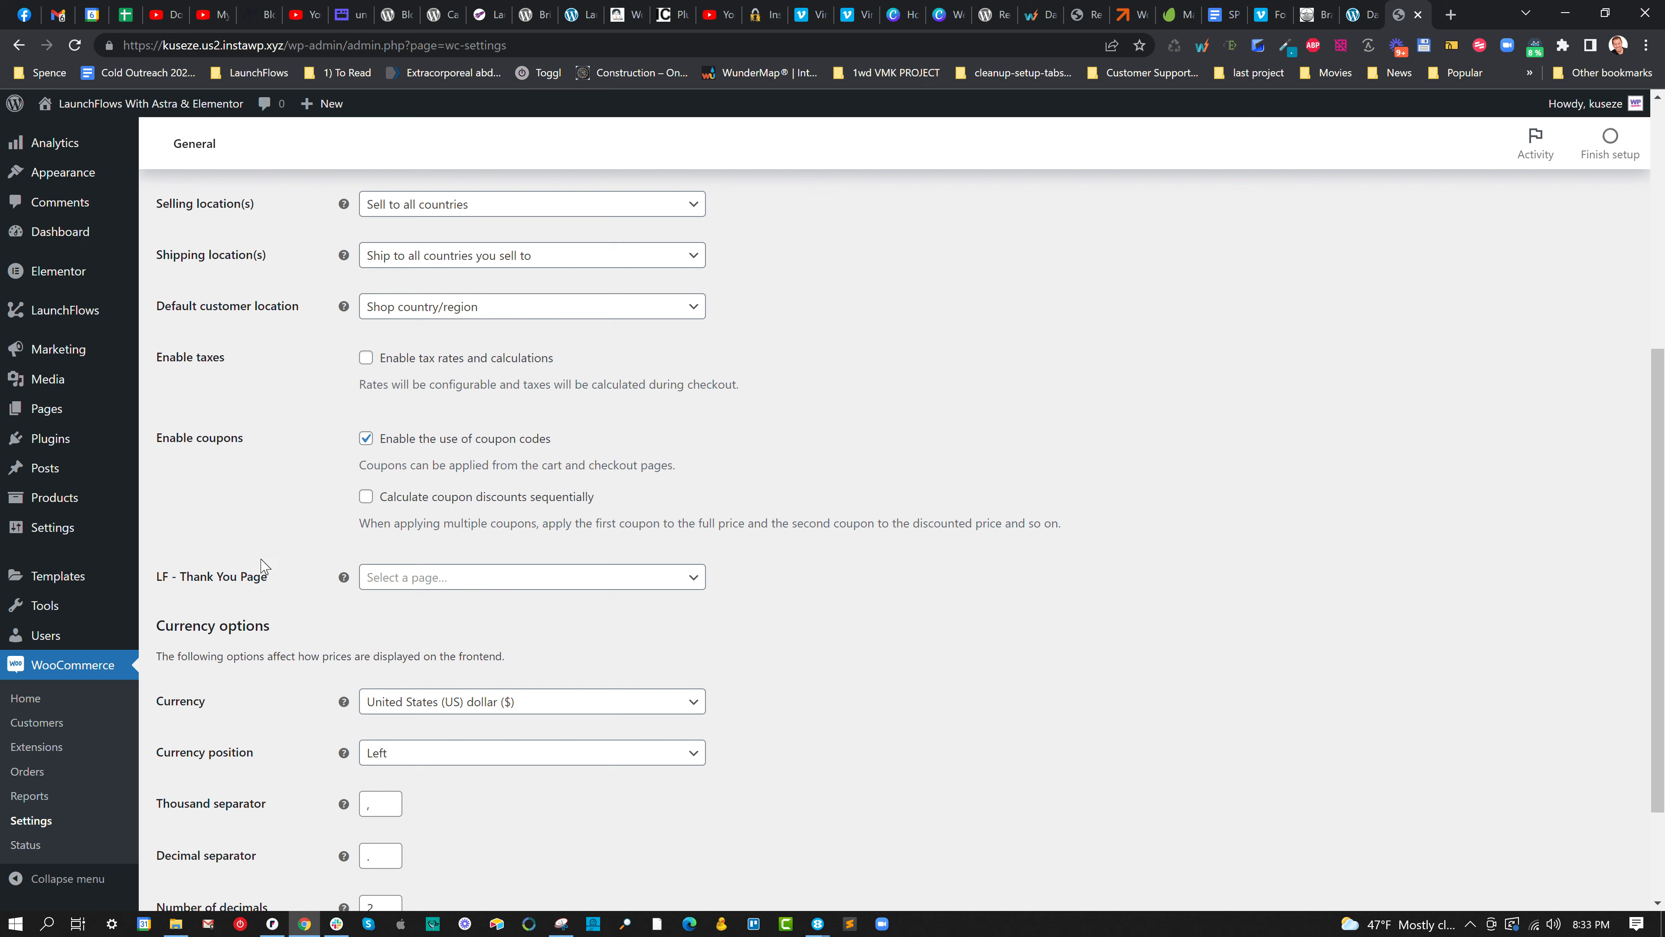
pyautogui.moveTo(156, 583); pyautogui.dragTo(268, 580)
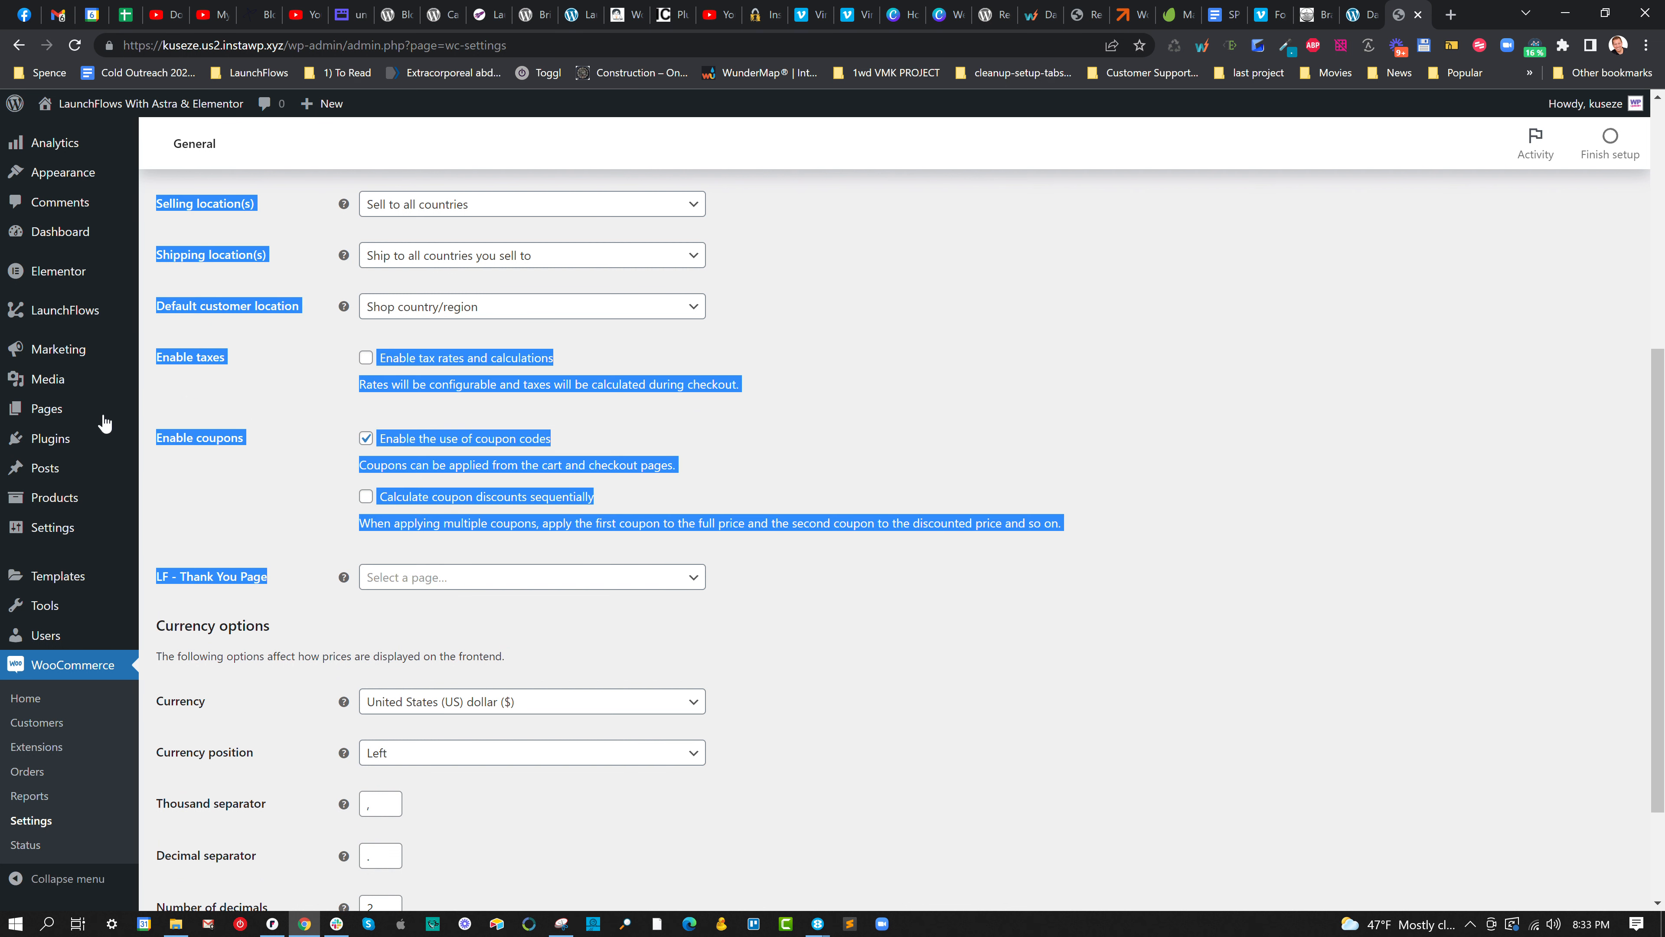
# Create and publish a new page titled "Thank You" in a separate browser tab, and return to the WooCommerce settings.
pyautogui.moveTo(64, 418)
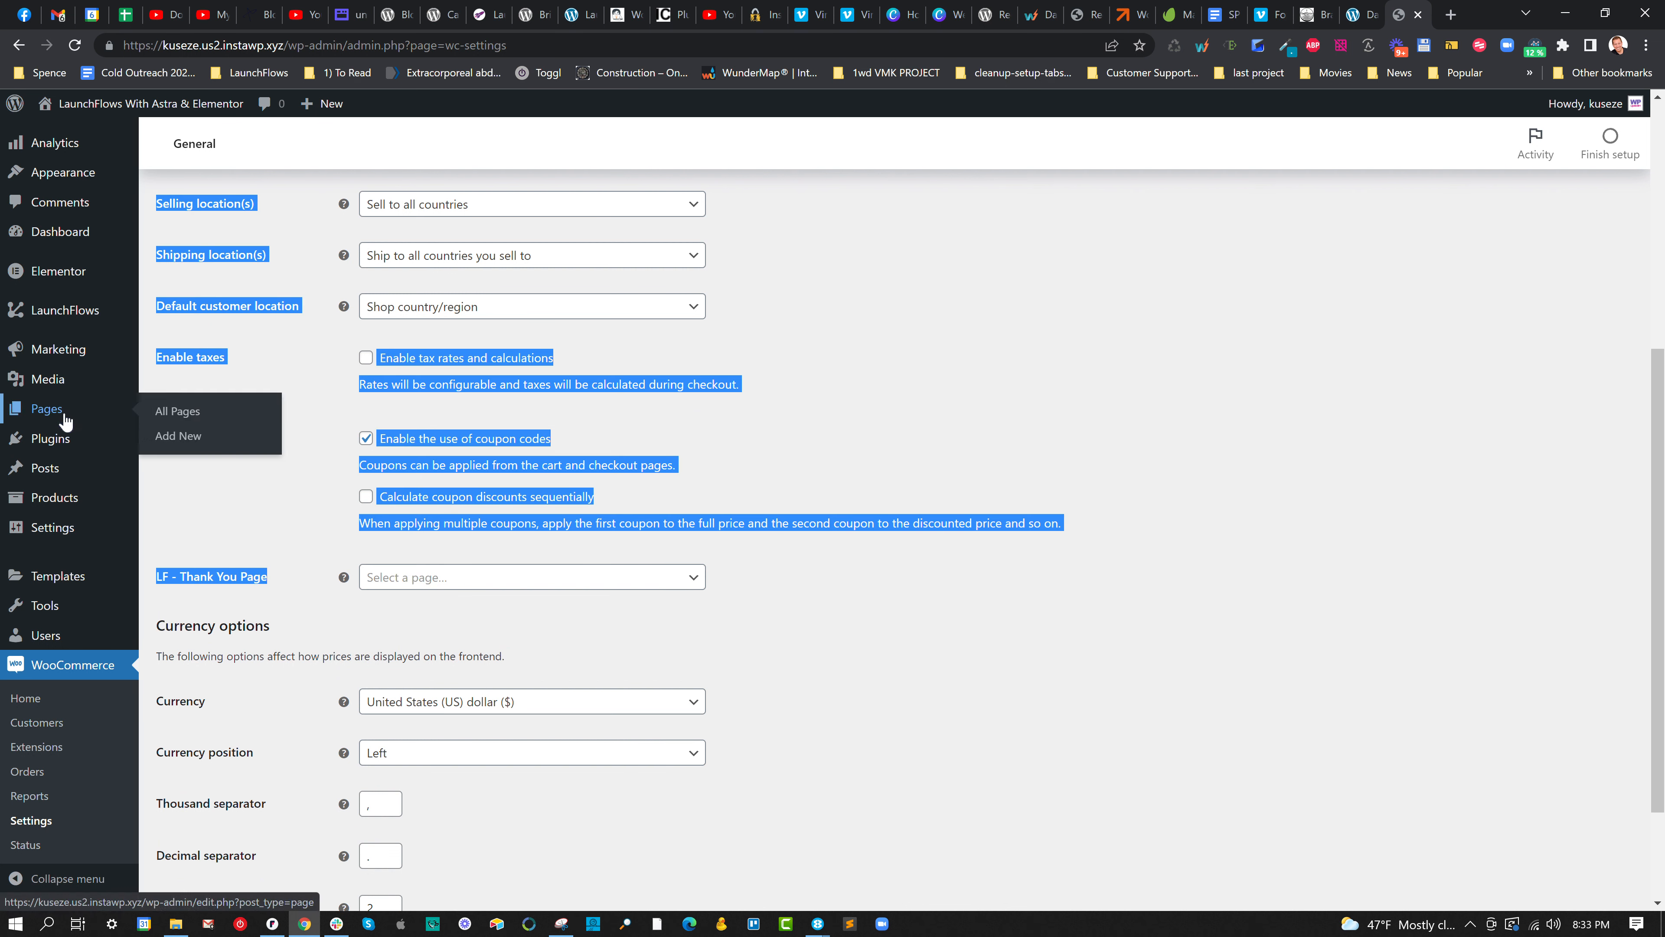
pyautogui.rightClick(175, 436)
pyautogui.click(216, 449)
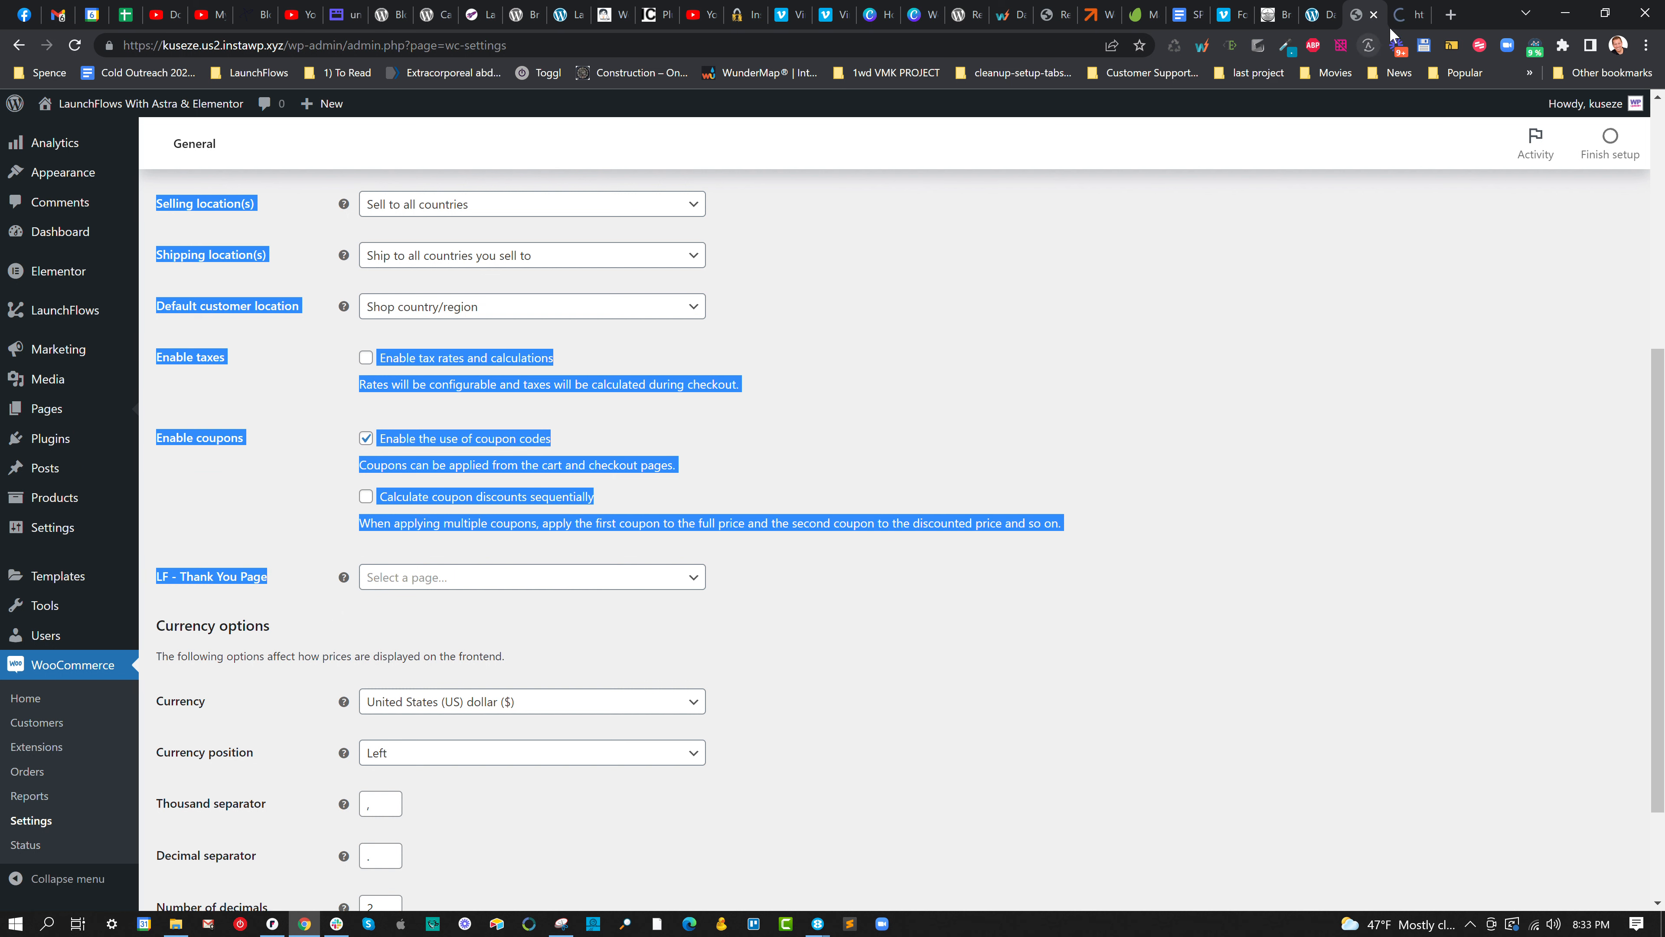
pyautogui.click(1406, 15)
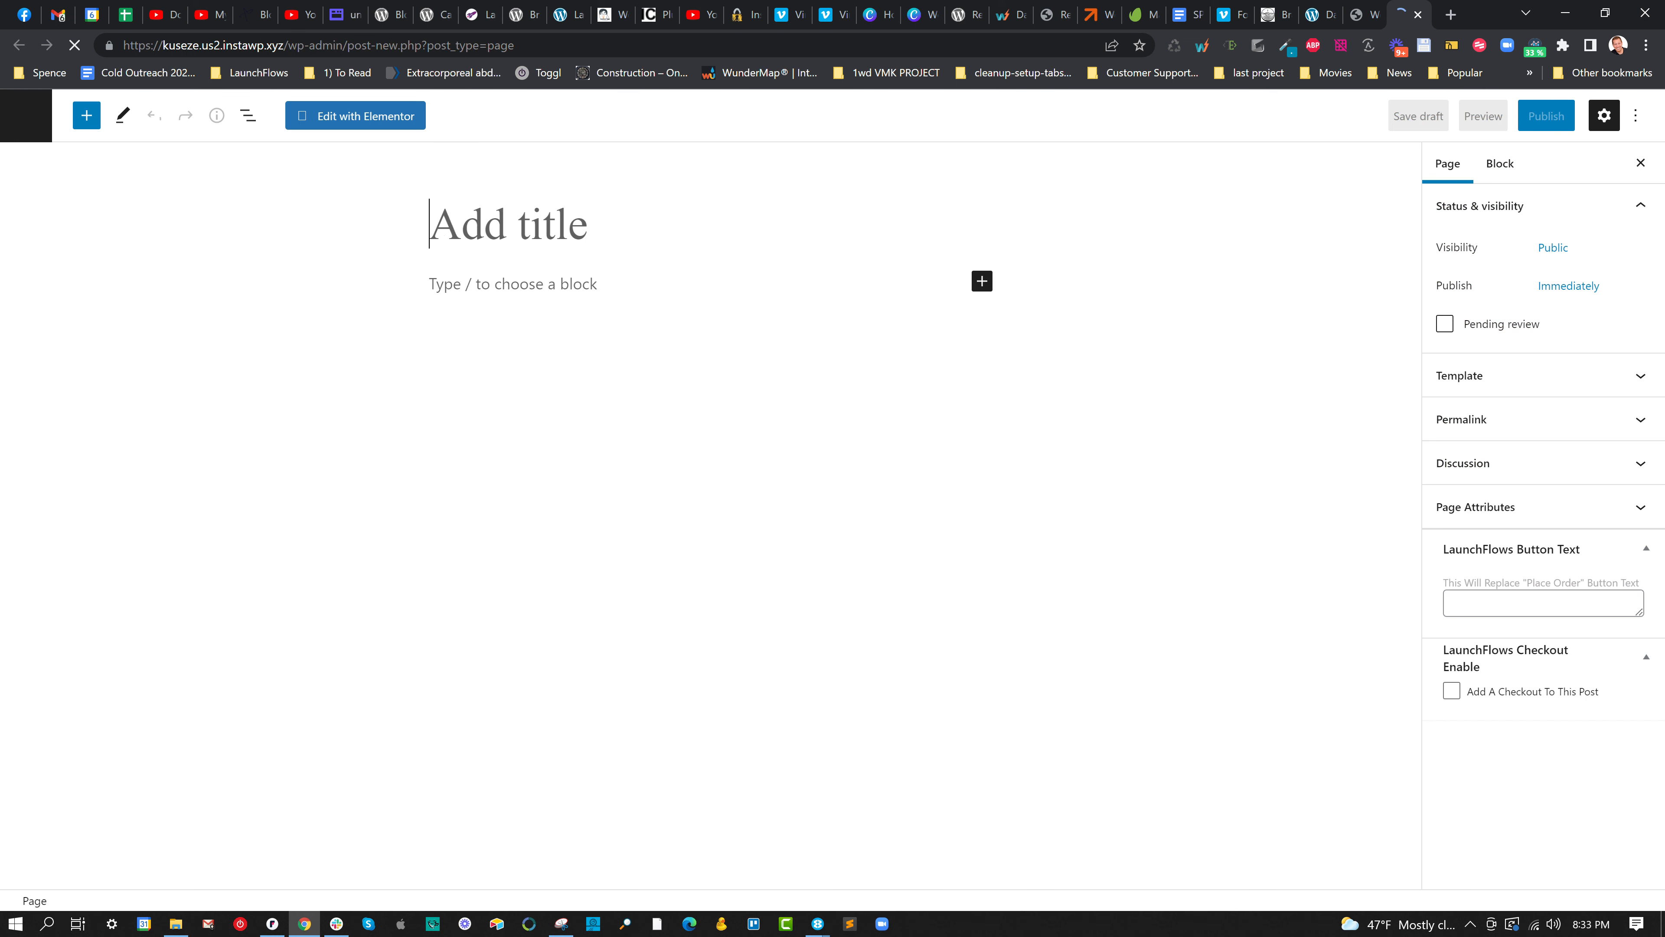
pyautogui.write('Thank You')
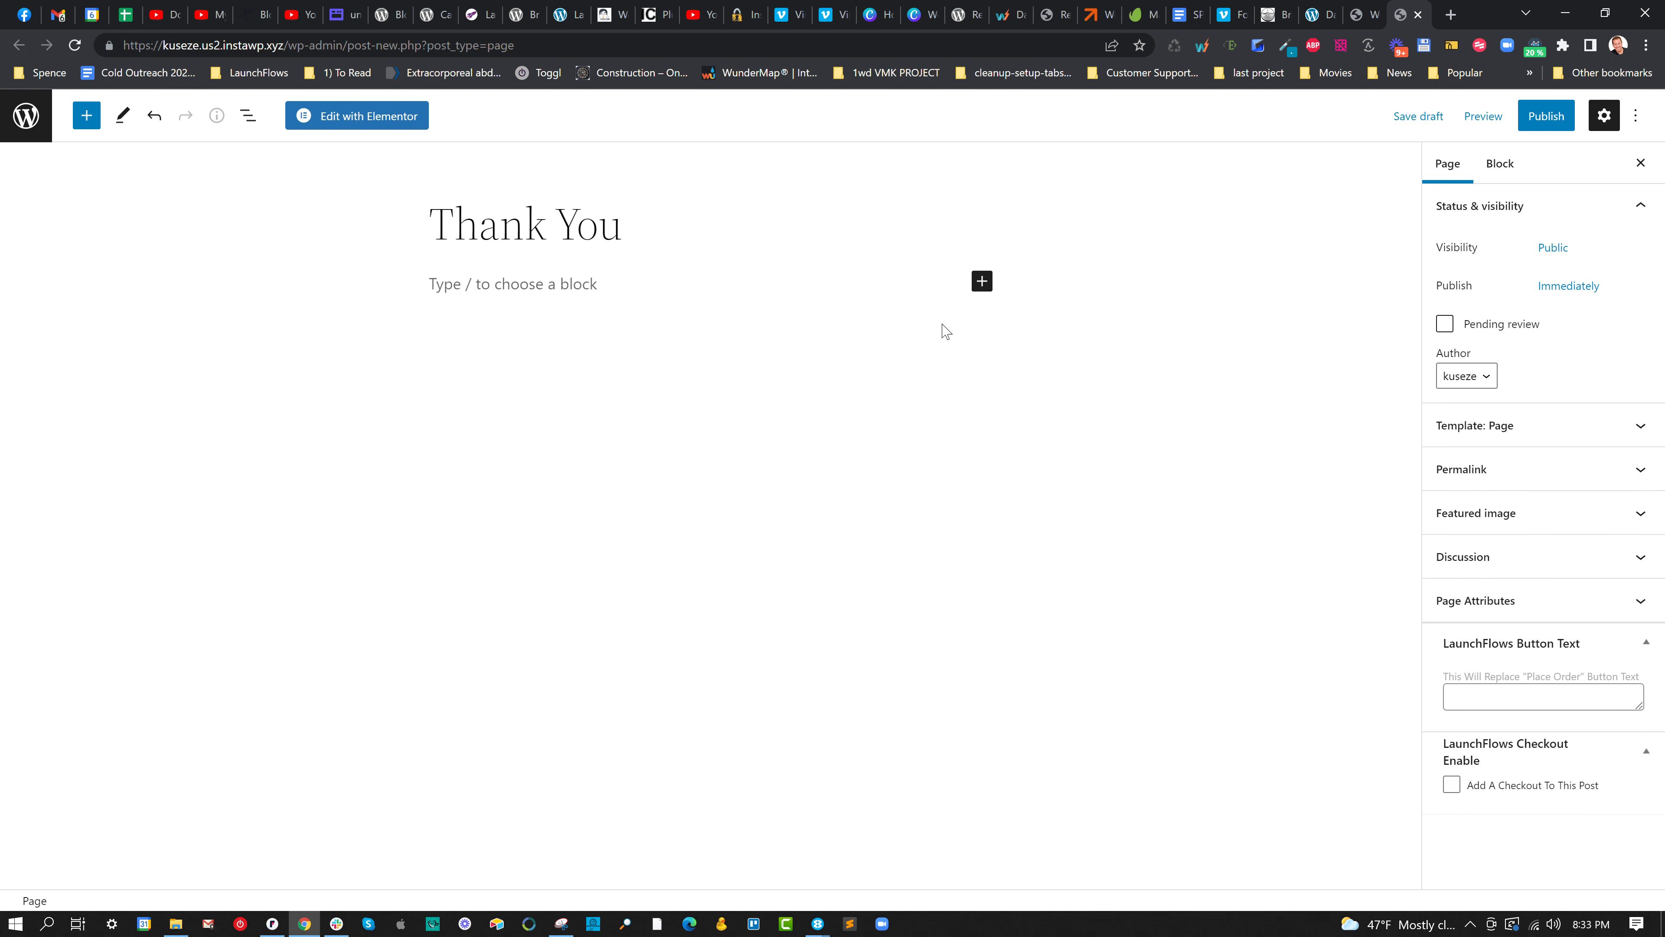
pyautogui.click(1542, 116)
pyautogui.click(1502, 129)
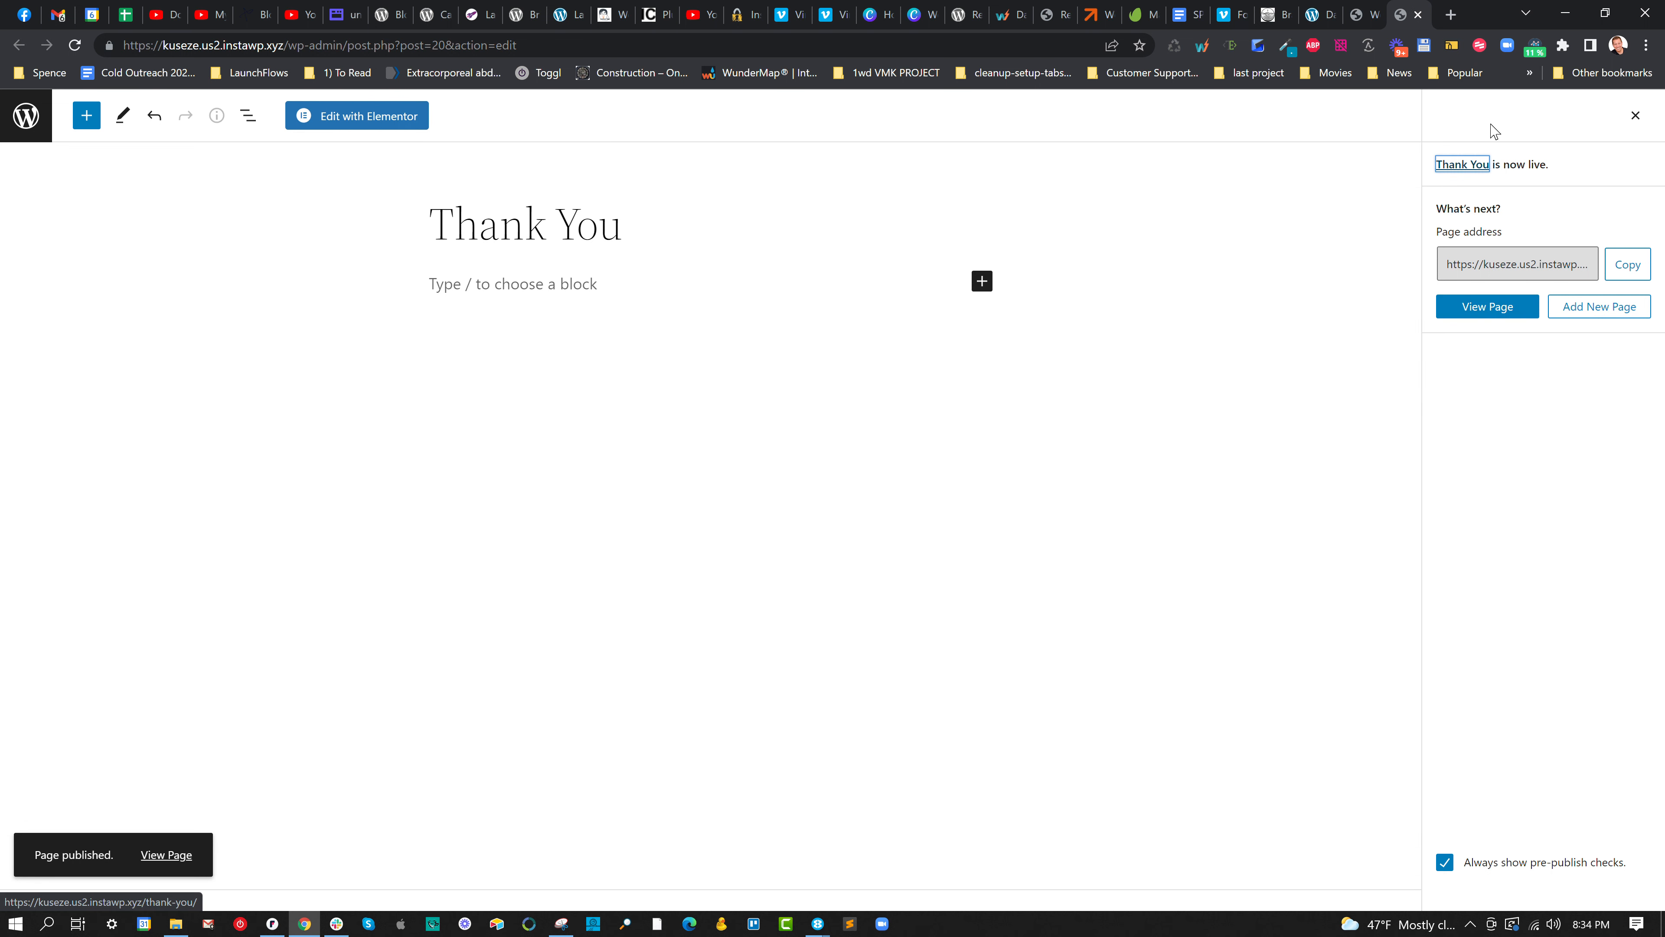
pyautogui.click(1418, 14)
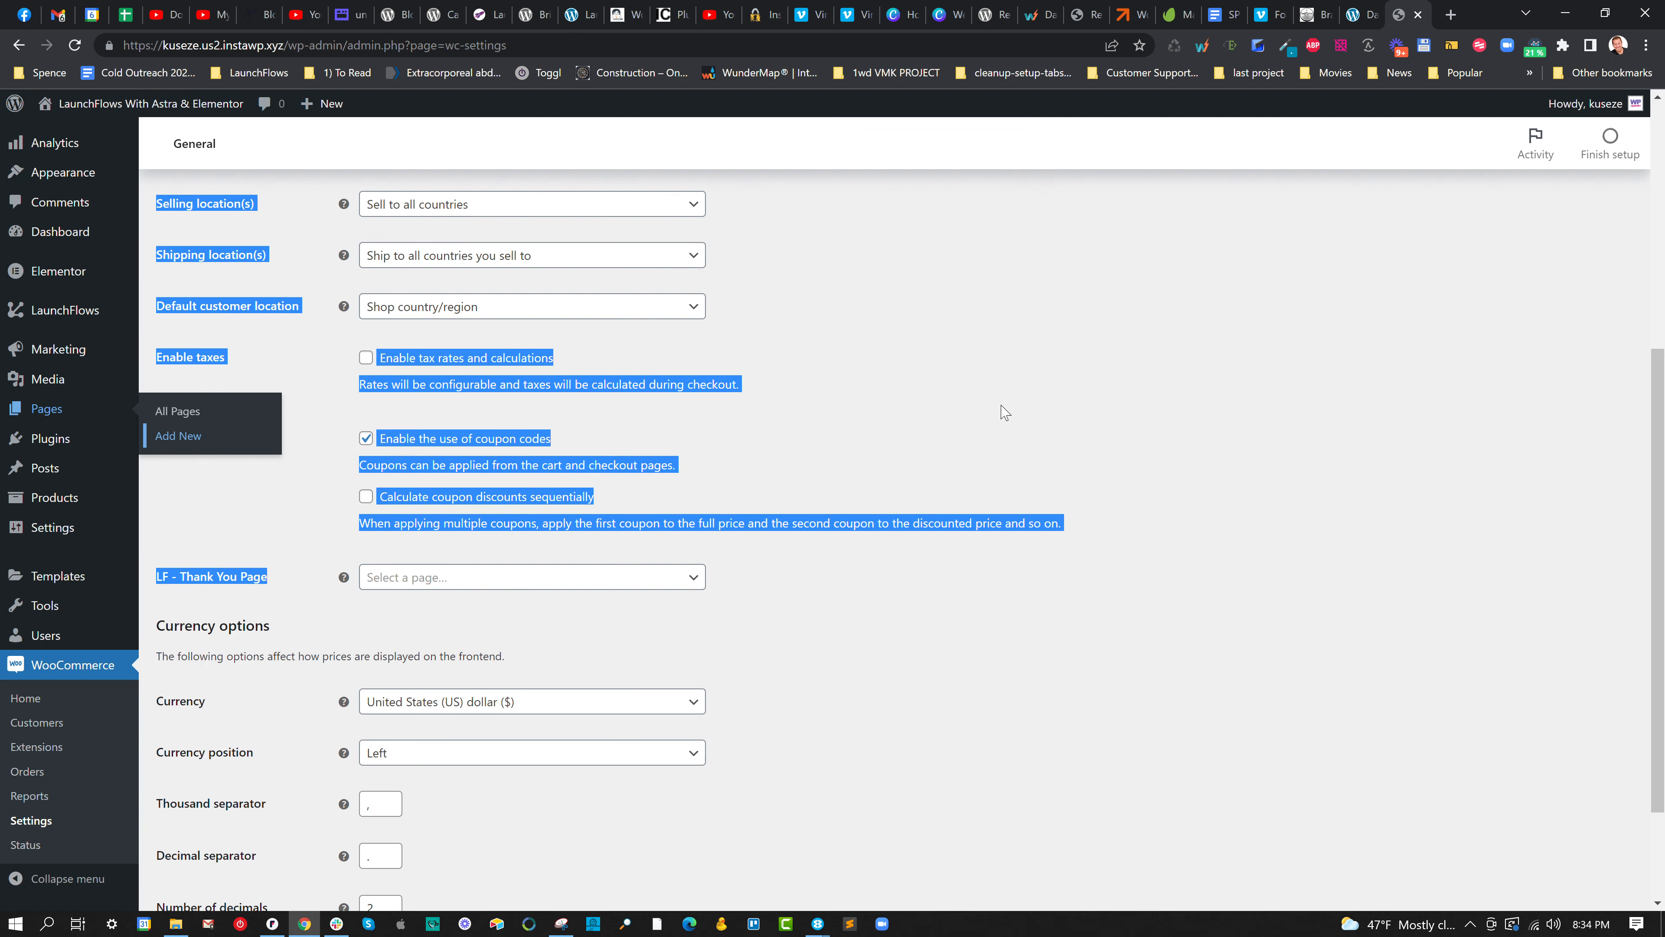
# Reload the general settings, choose Thank You as the LF - Thank You Page, and save the changes.
pyautogui.click(74, 44)
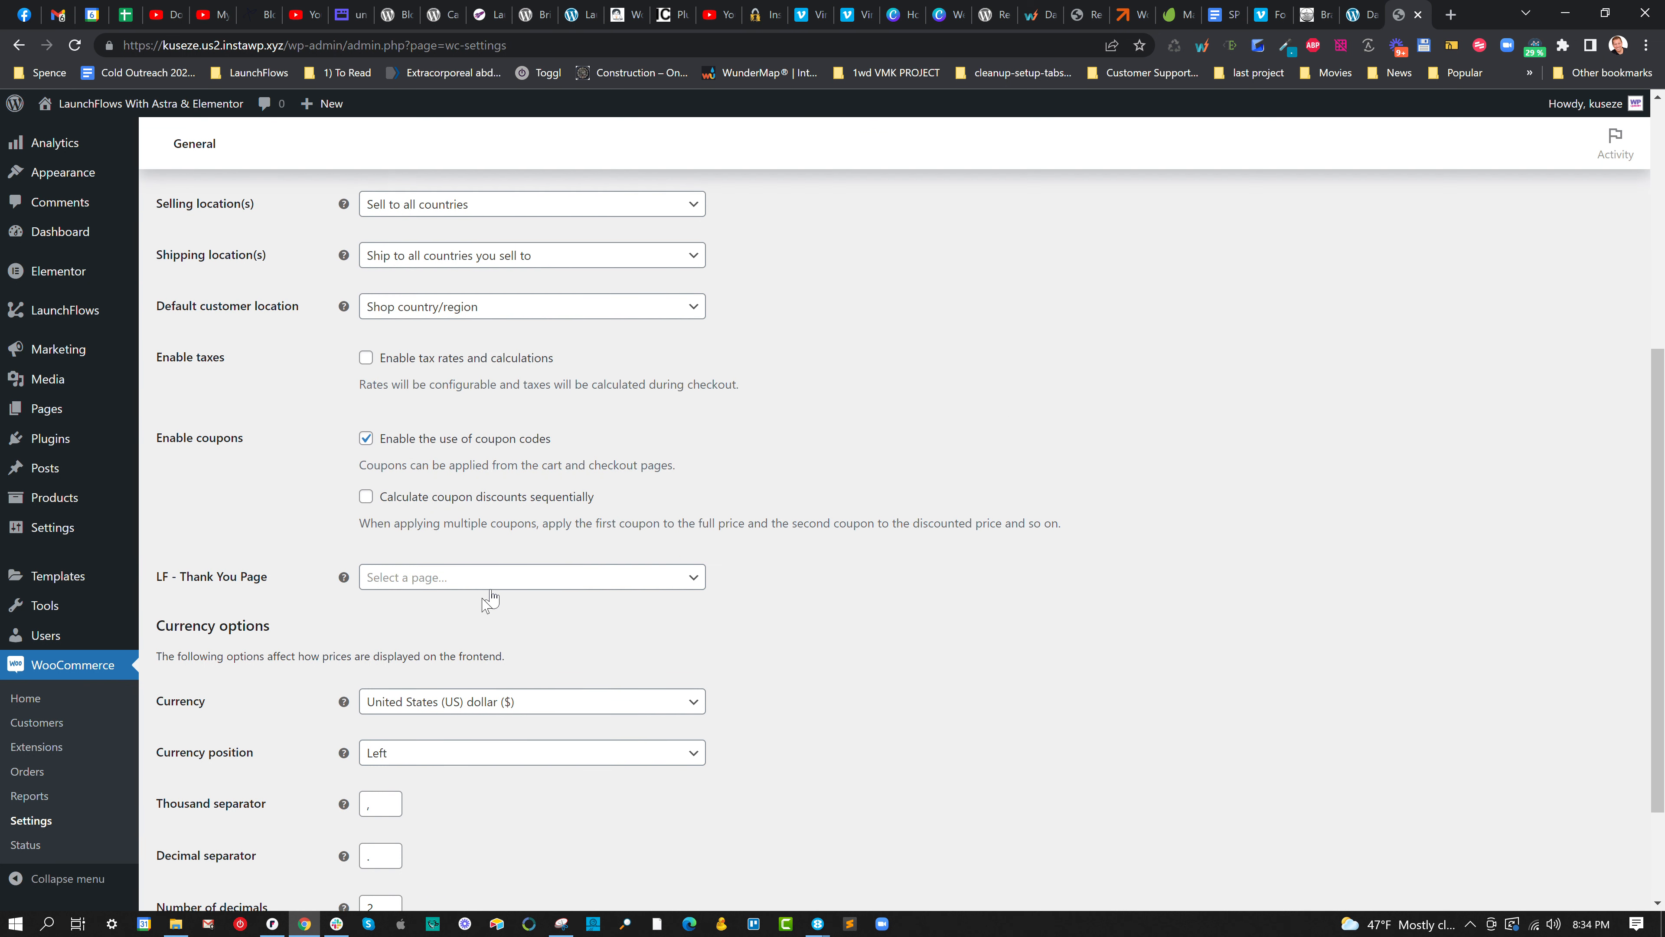
pyautogui.click(448, 590)
pyautogui.scroll(-2, 446, 597)
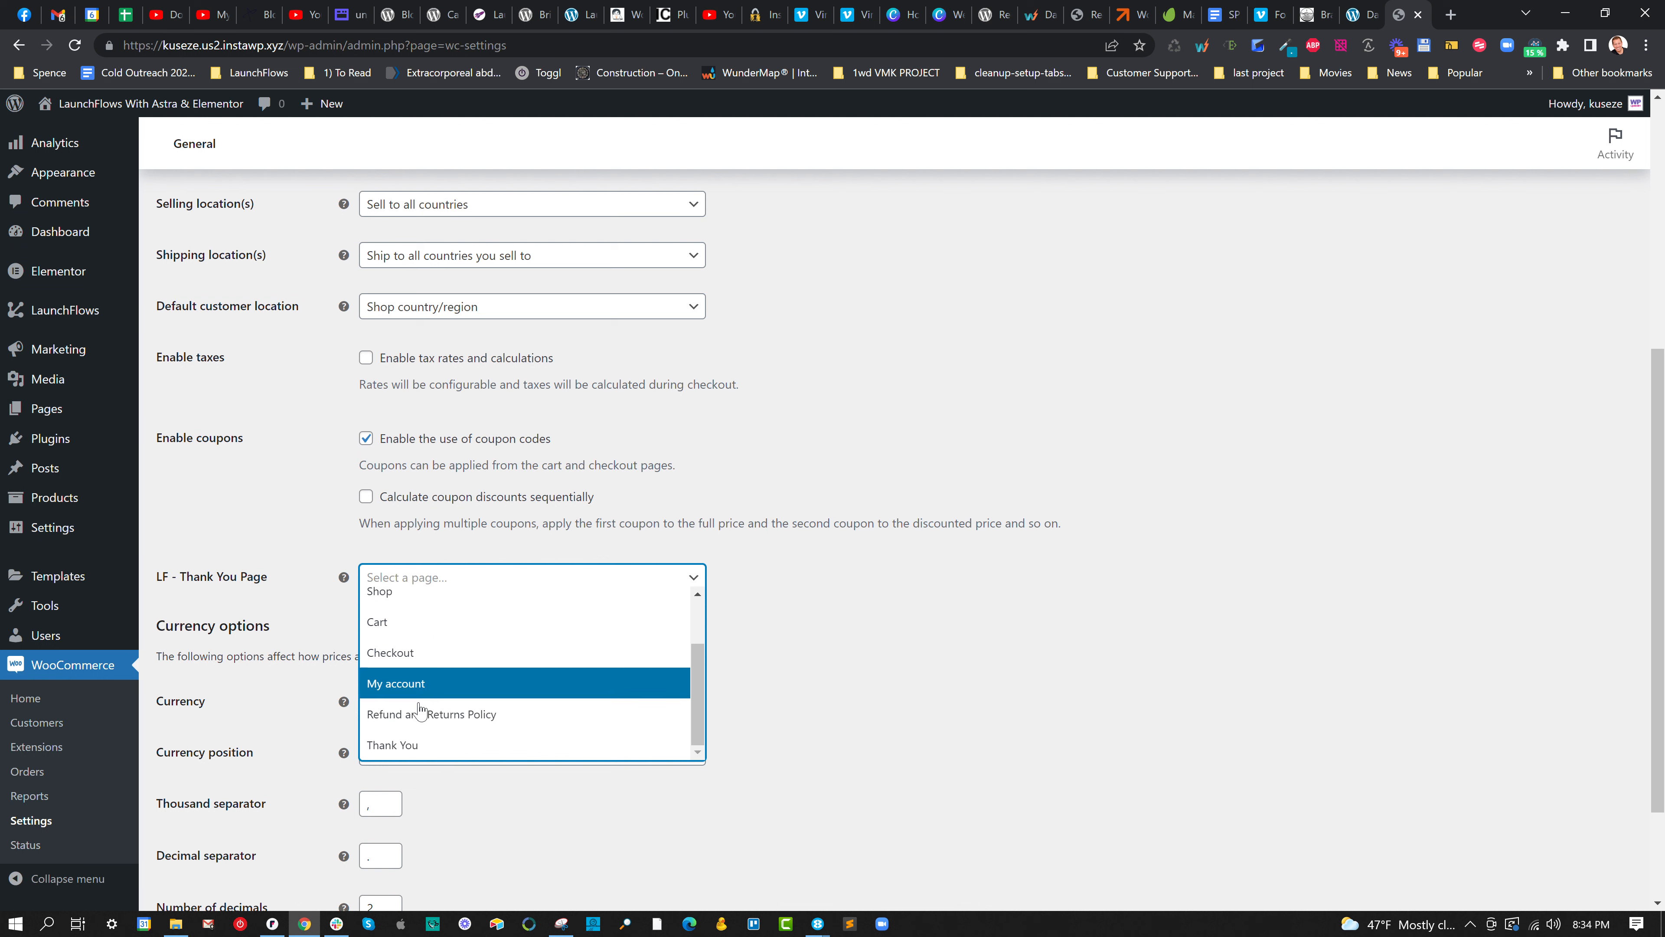
pyautogui.click(417, 745)
pyautogui.scroll(-2, 271, 584)
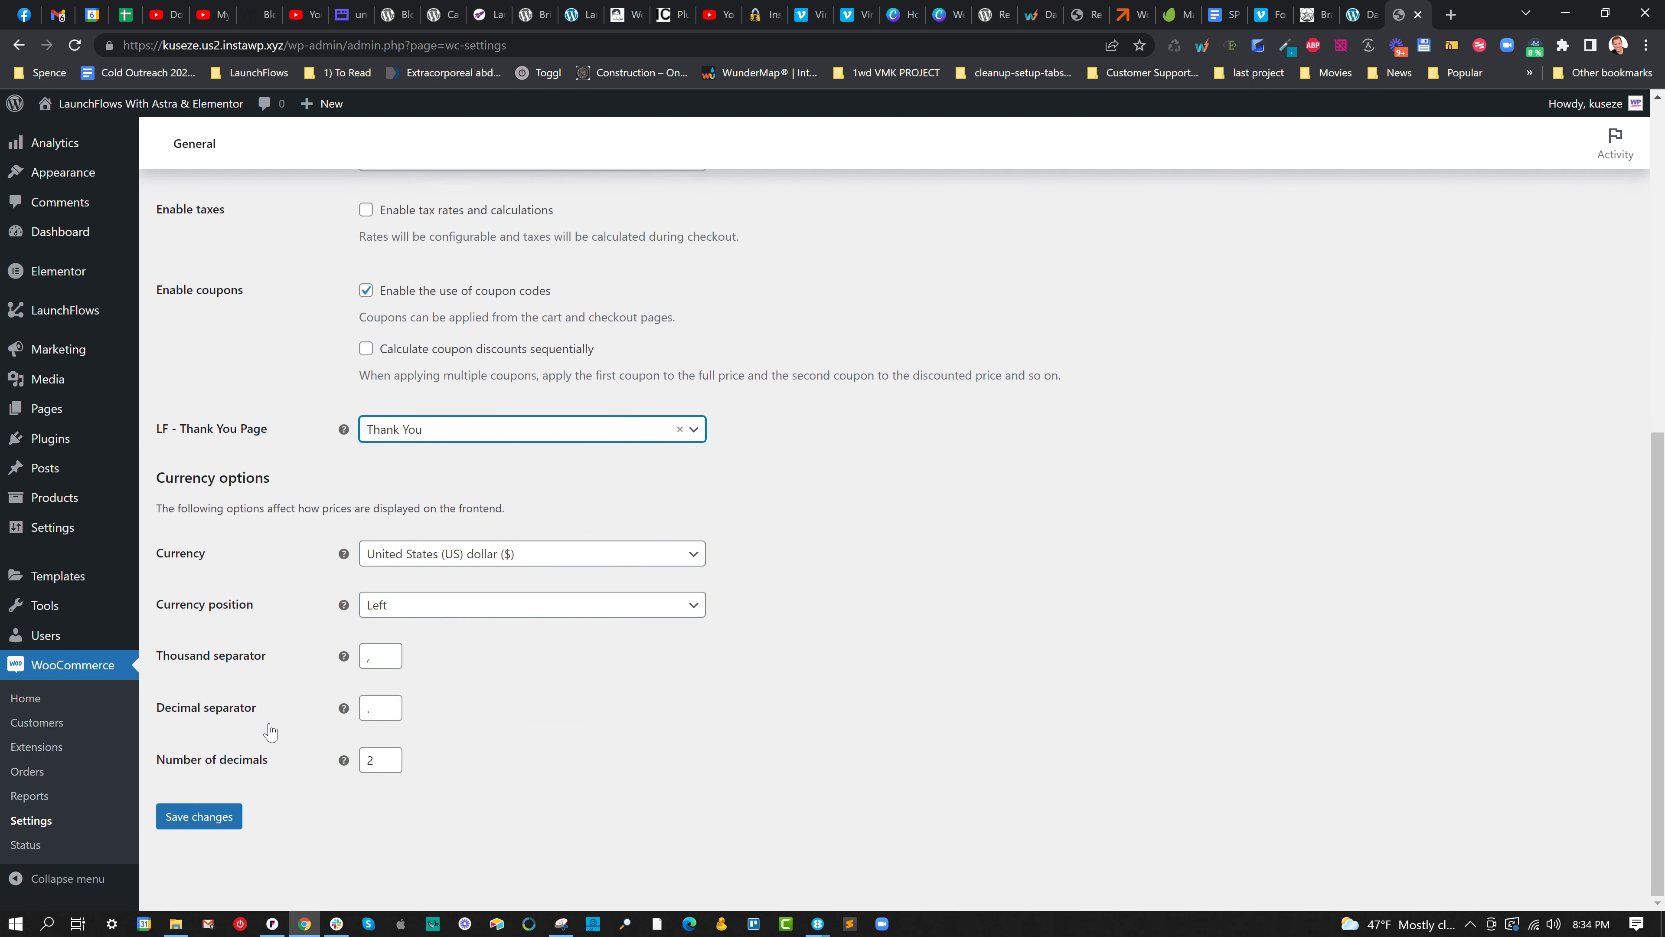
pyautogui.click(216, 816)
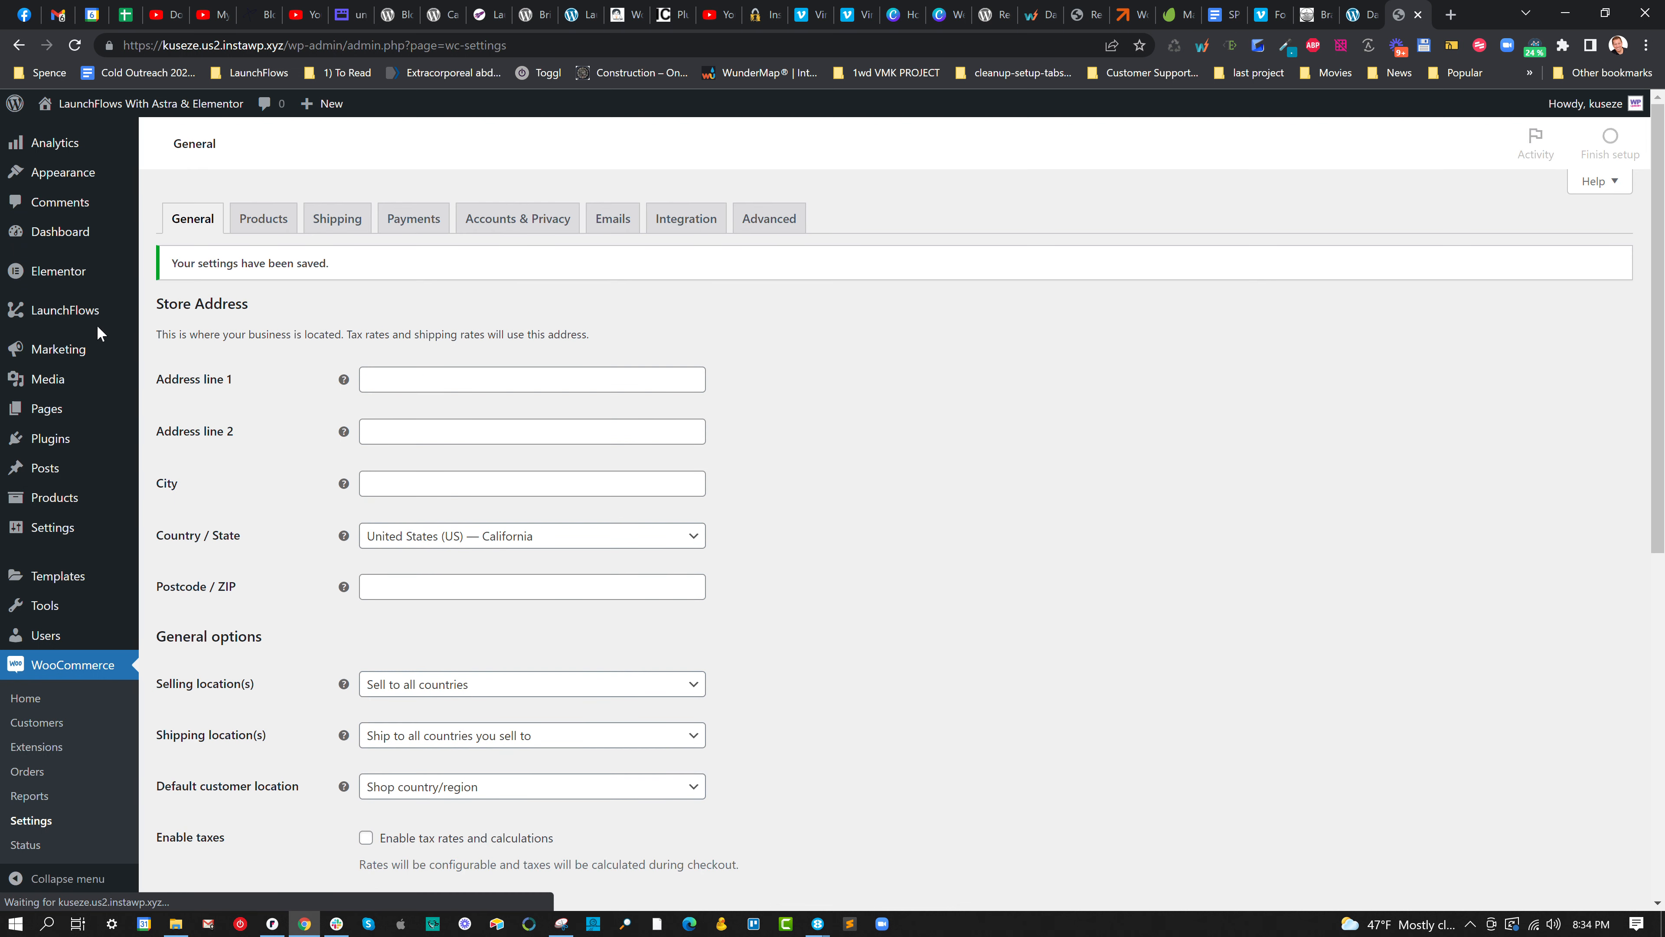
# Install and activate the Astra theme from the popular themes, keeping the WooCommerce settings open in another browser tab.
pyautogui.moveTo(72, 172)
pyautogui.rightClick(178, 174)
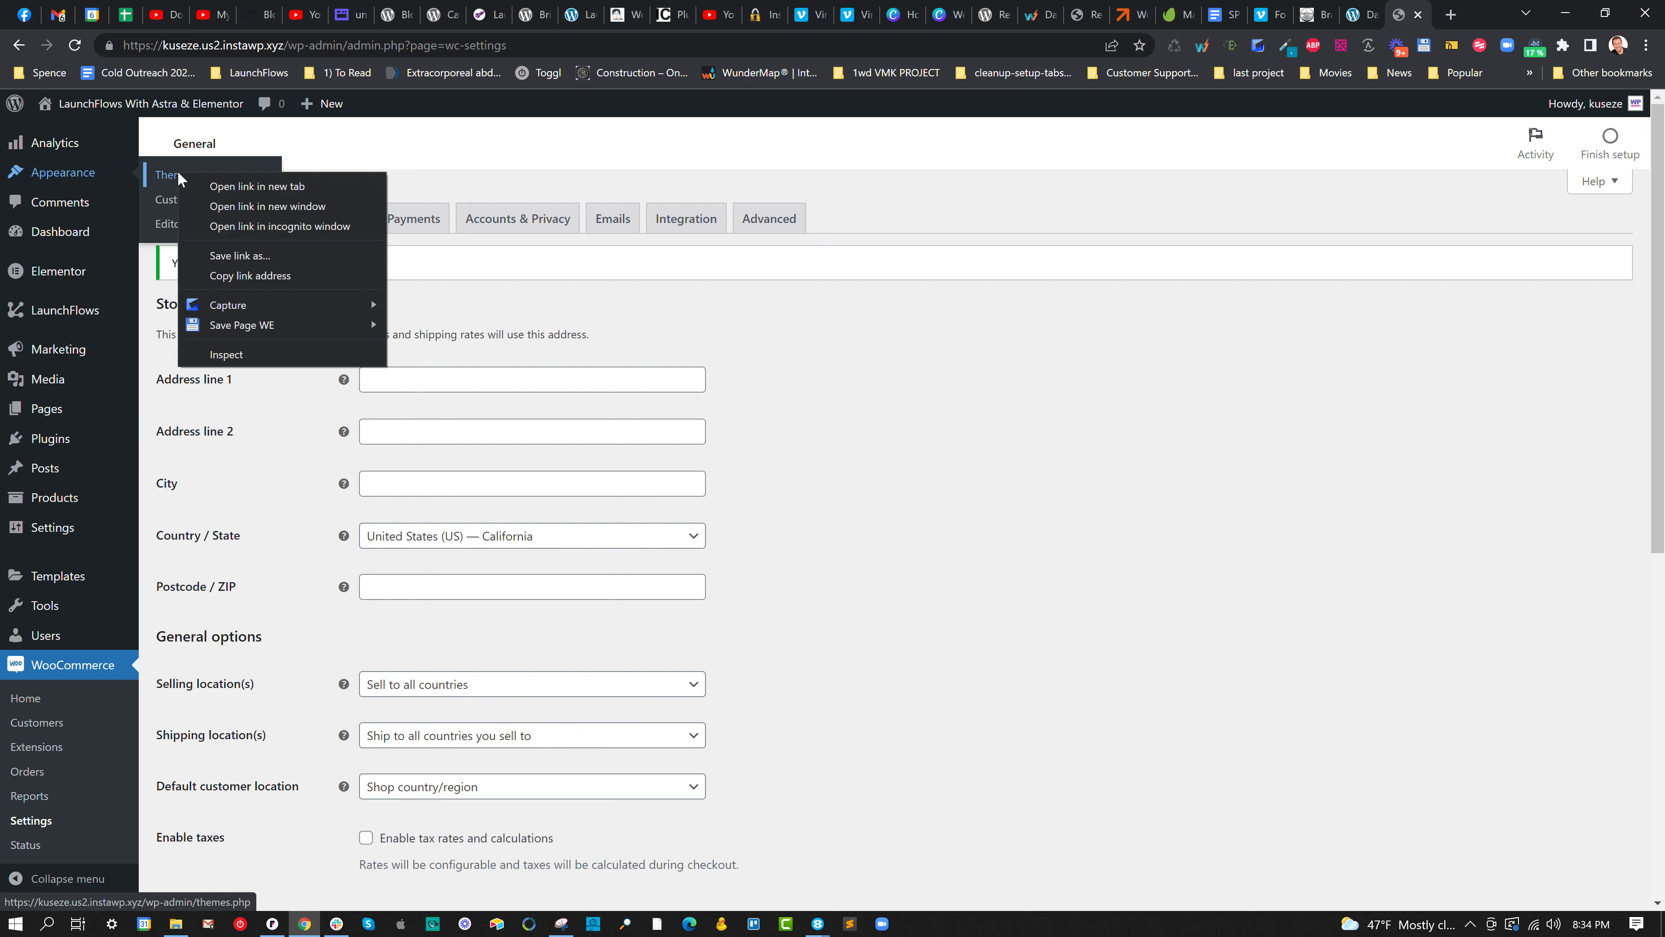
pyautogui.click(217, 187)
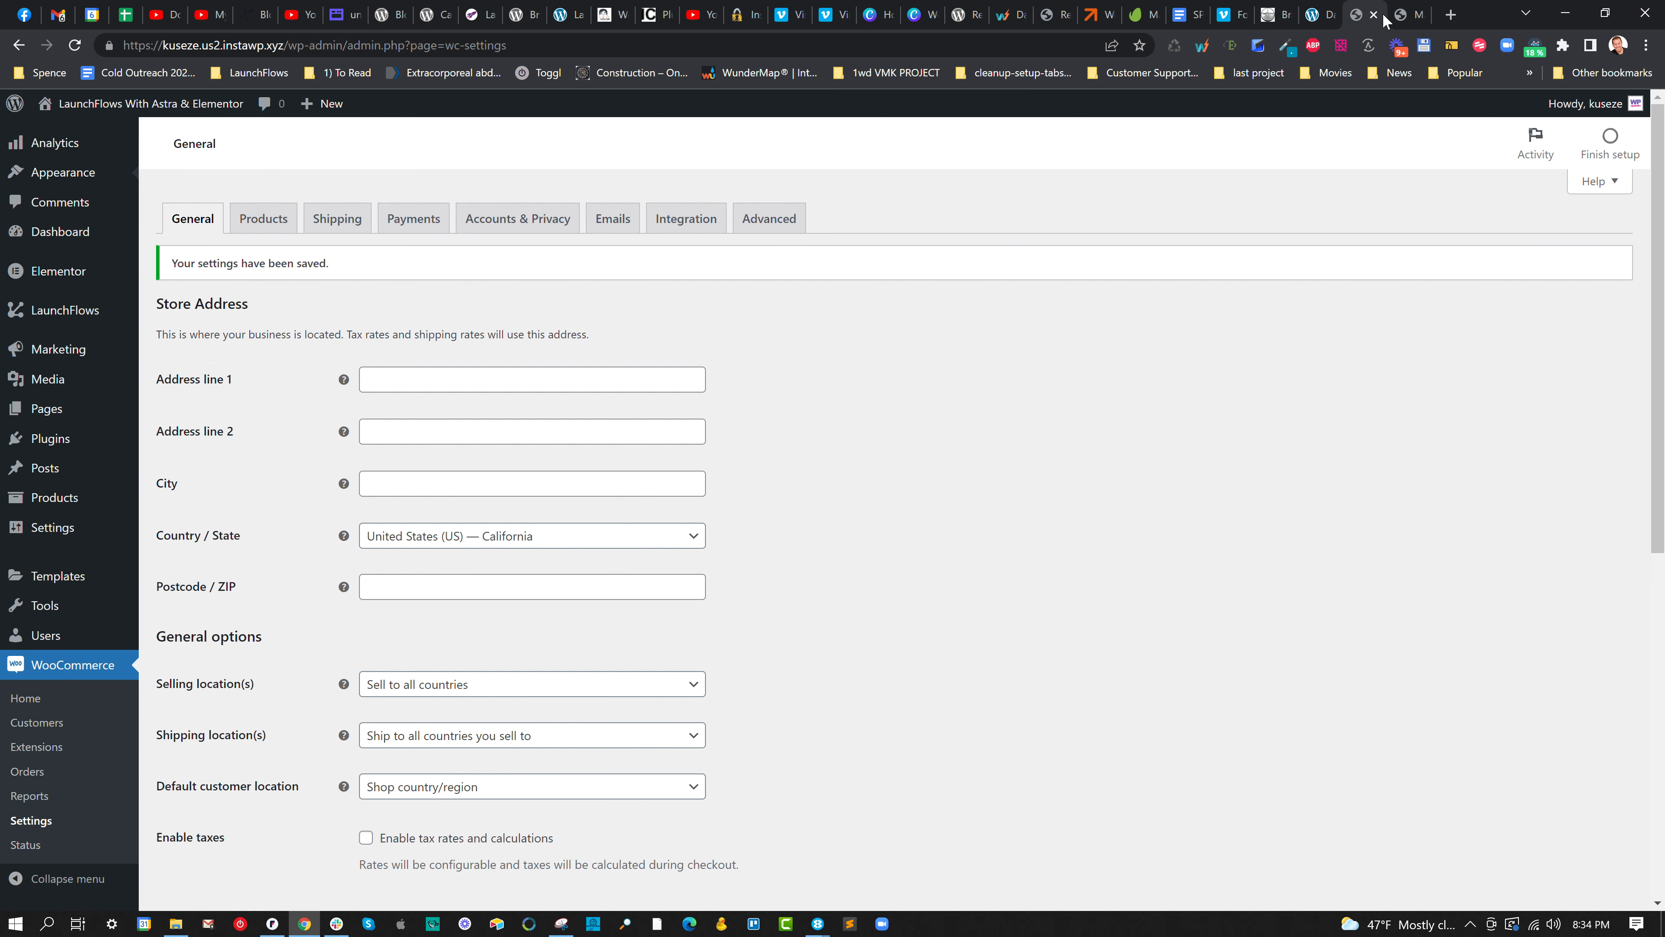
pyautogui.click(1399, 19)
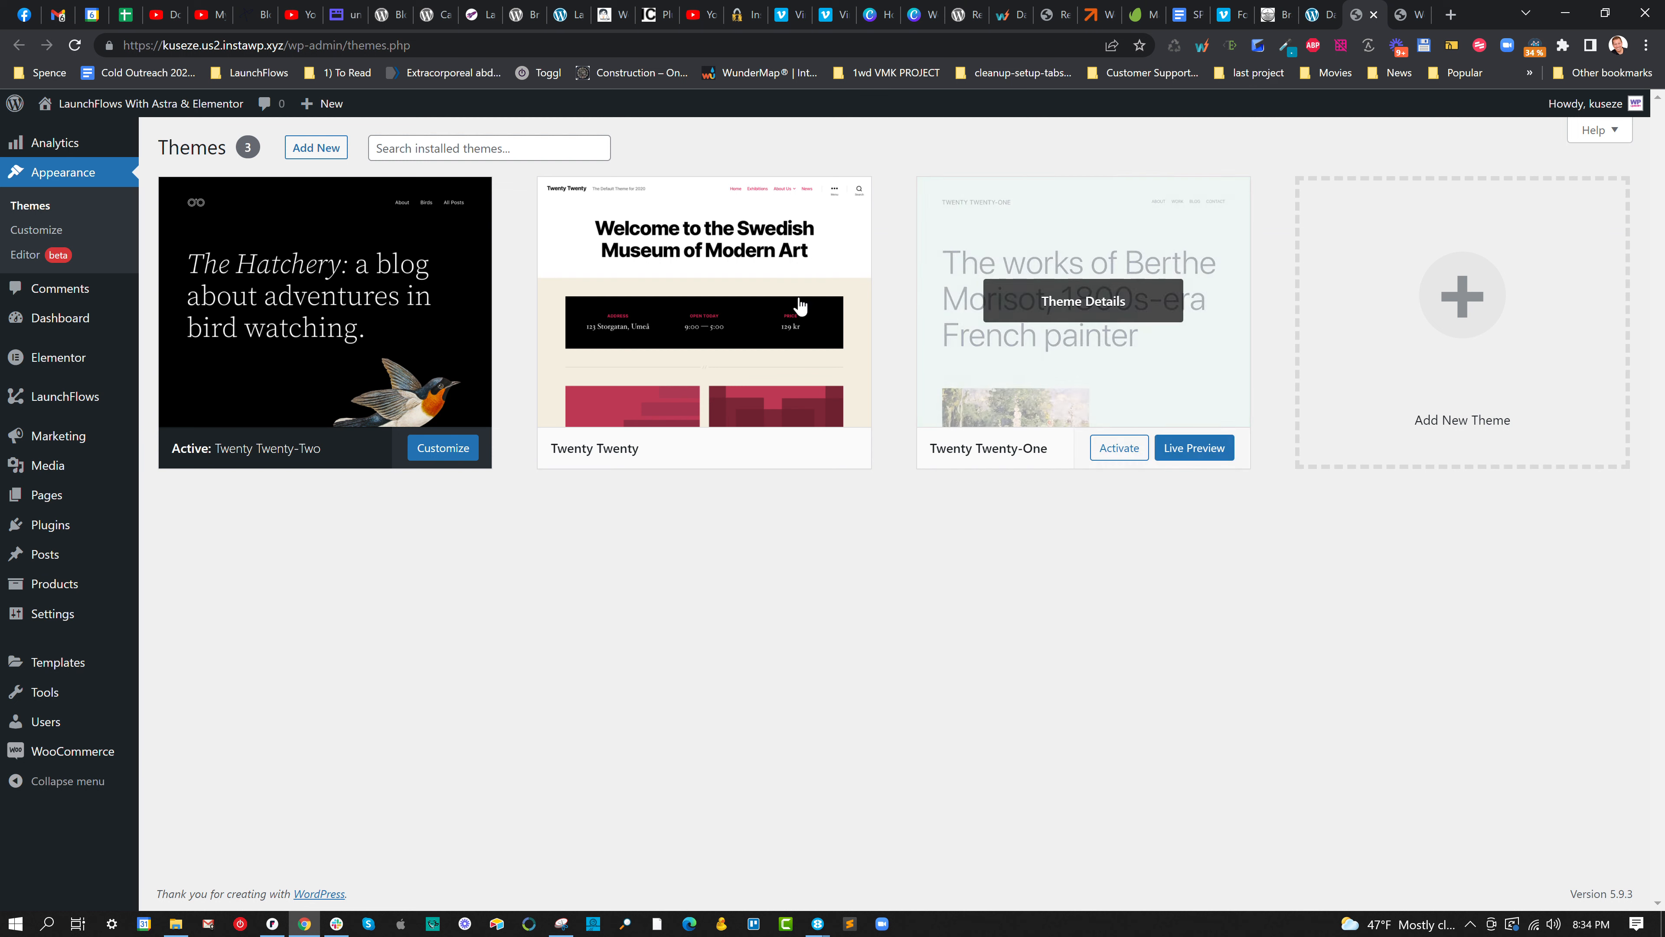
pyautogui.click(316, 148)
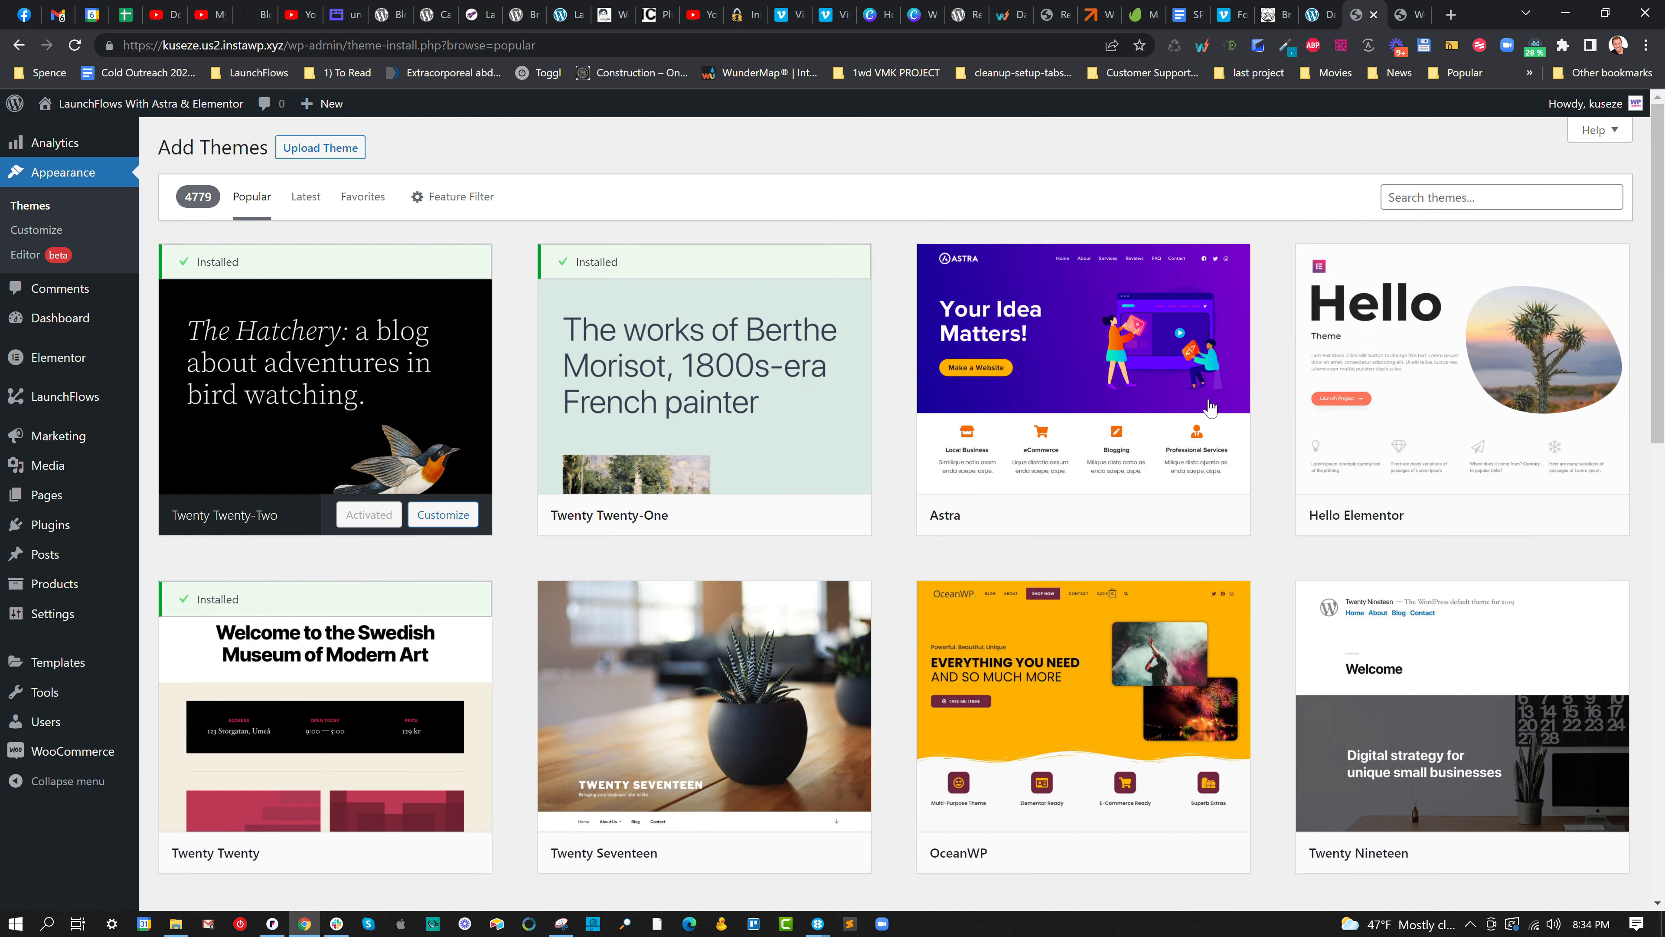
pyautogui.click(1154, 518)
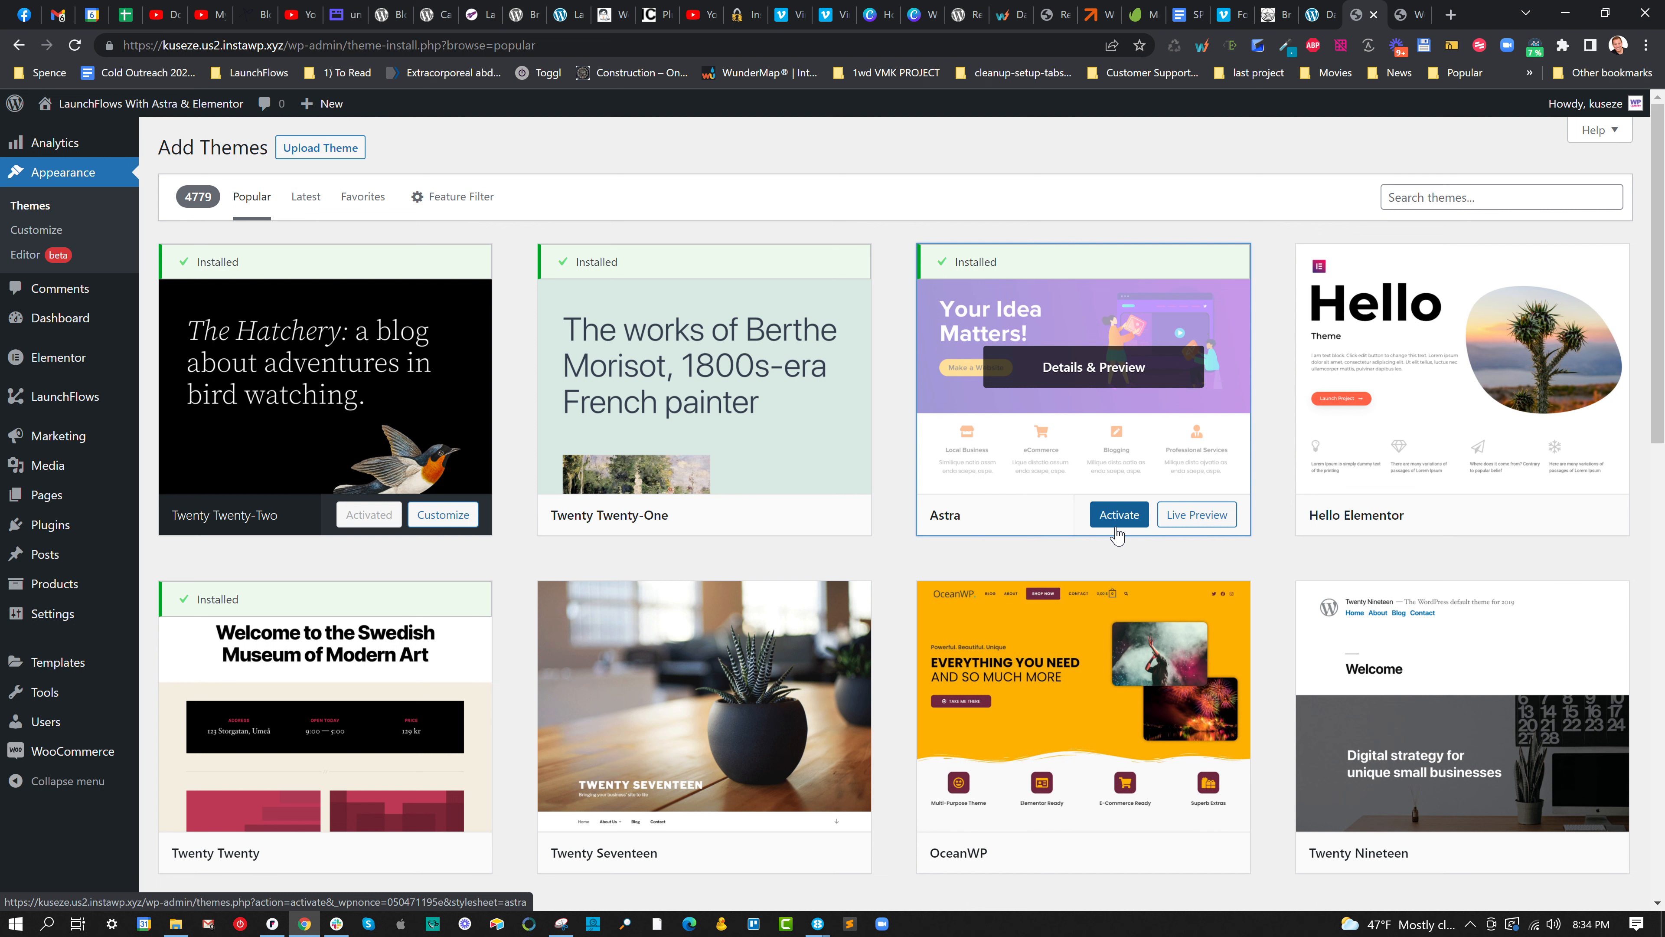
pyautogui.click(1113, 522)
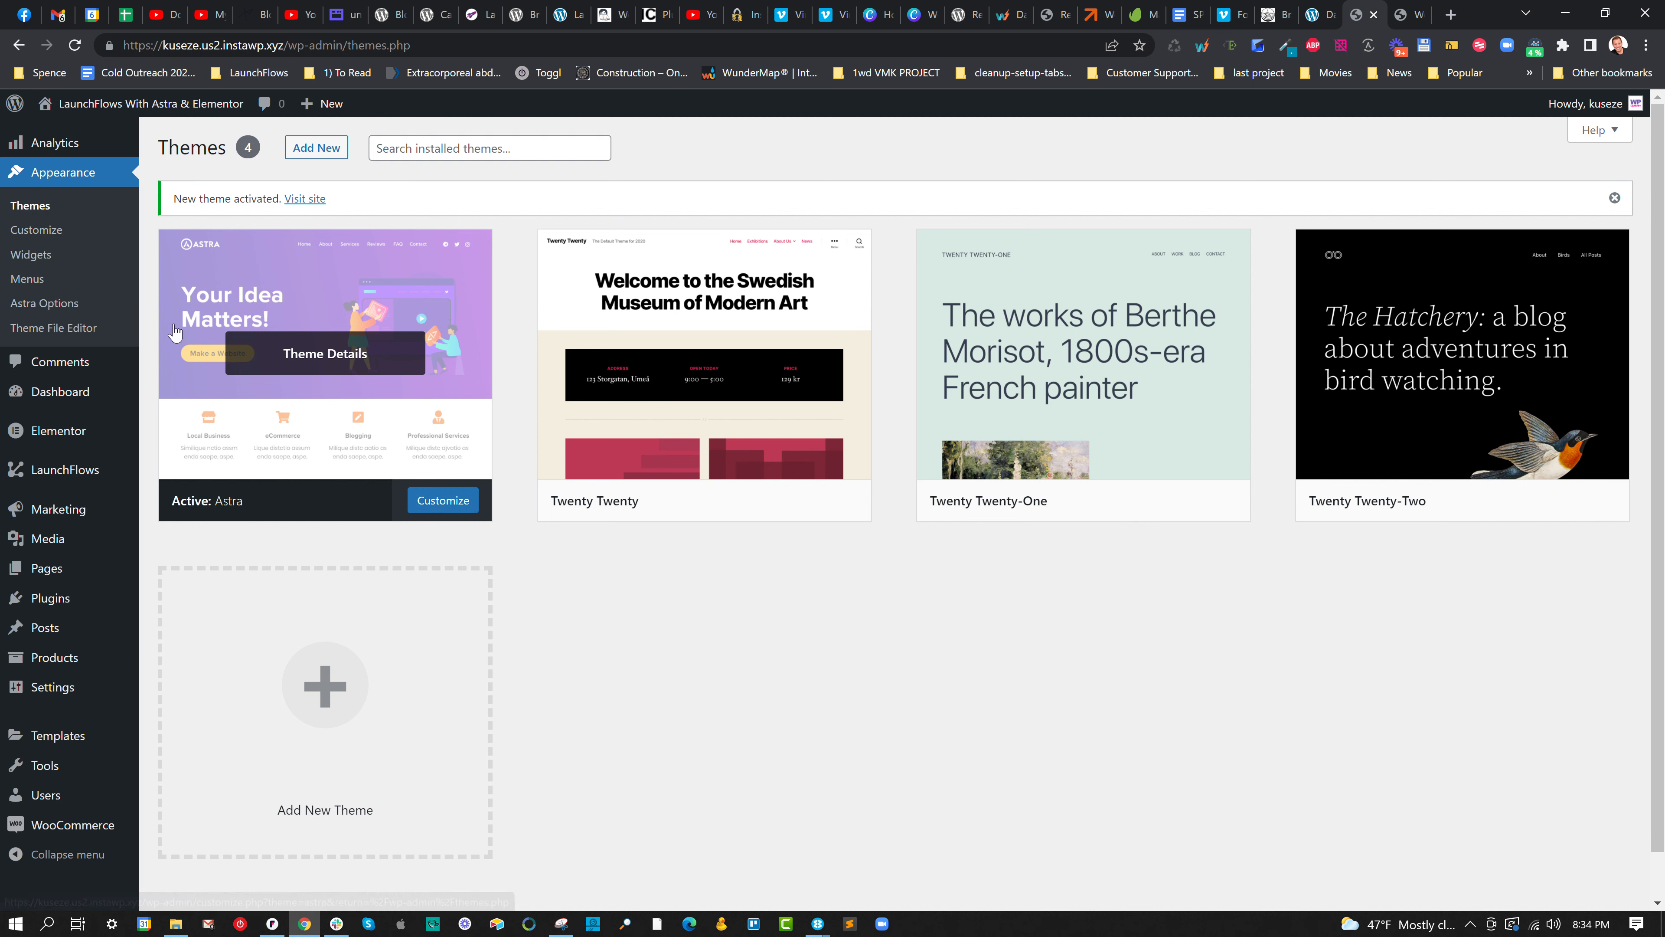
# Review Astra's container layout options and global settings in the Customizer, and close it.
pyautogui.click(86, 307)
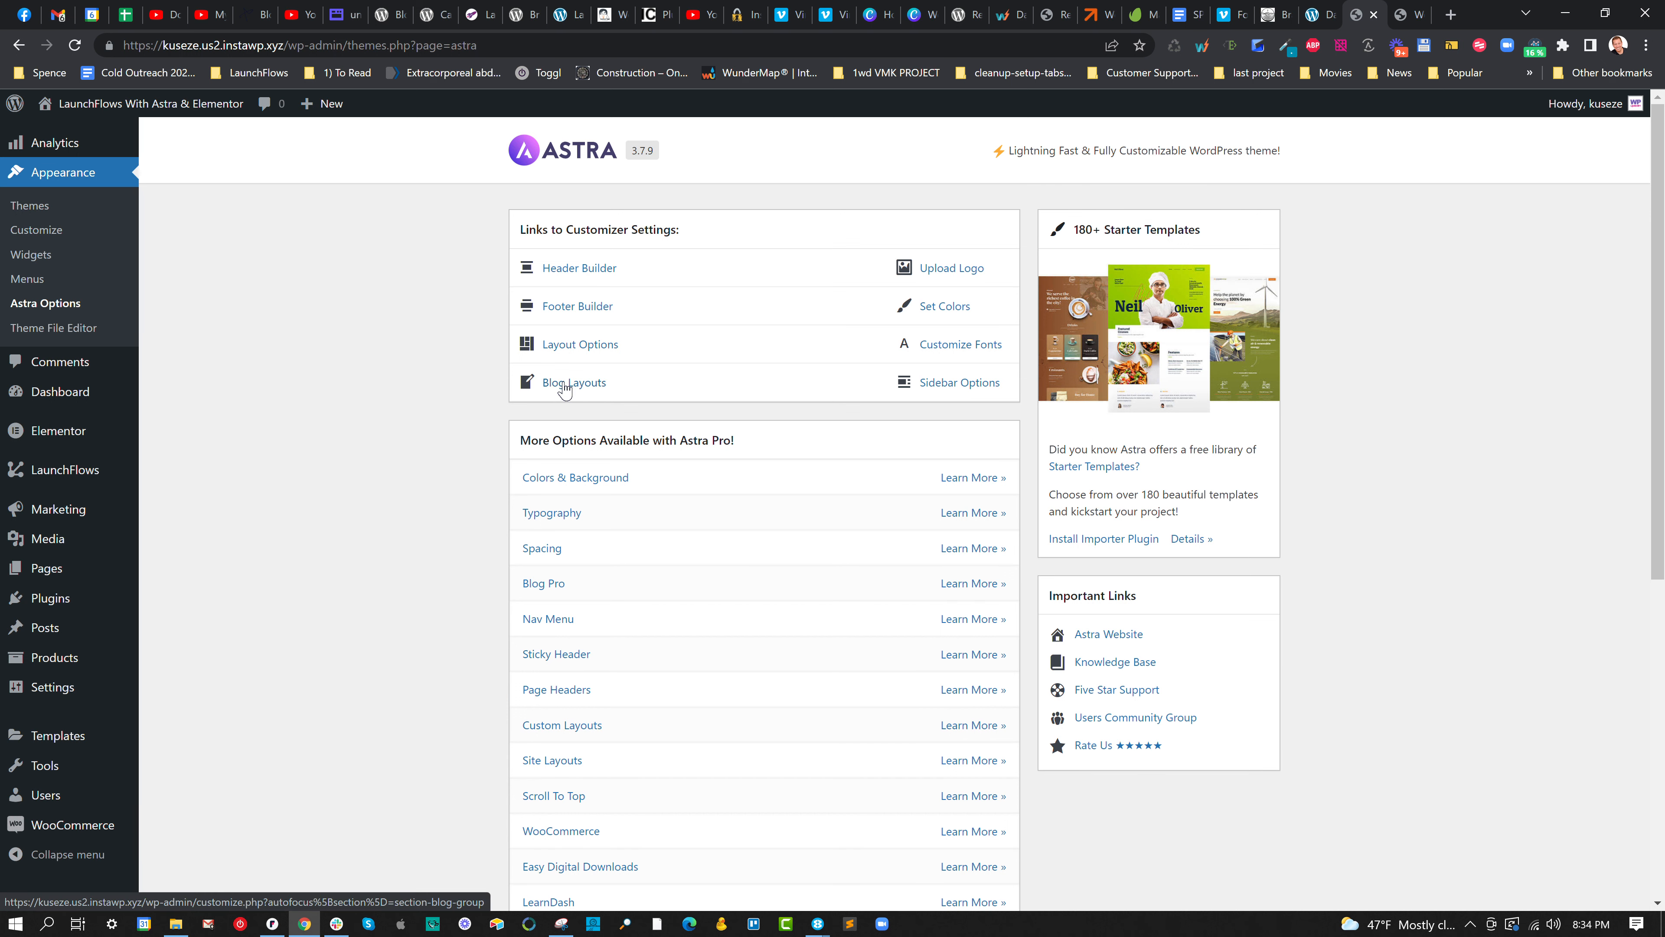
pyautogui.click(581, 347)
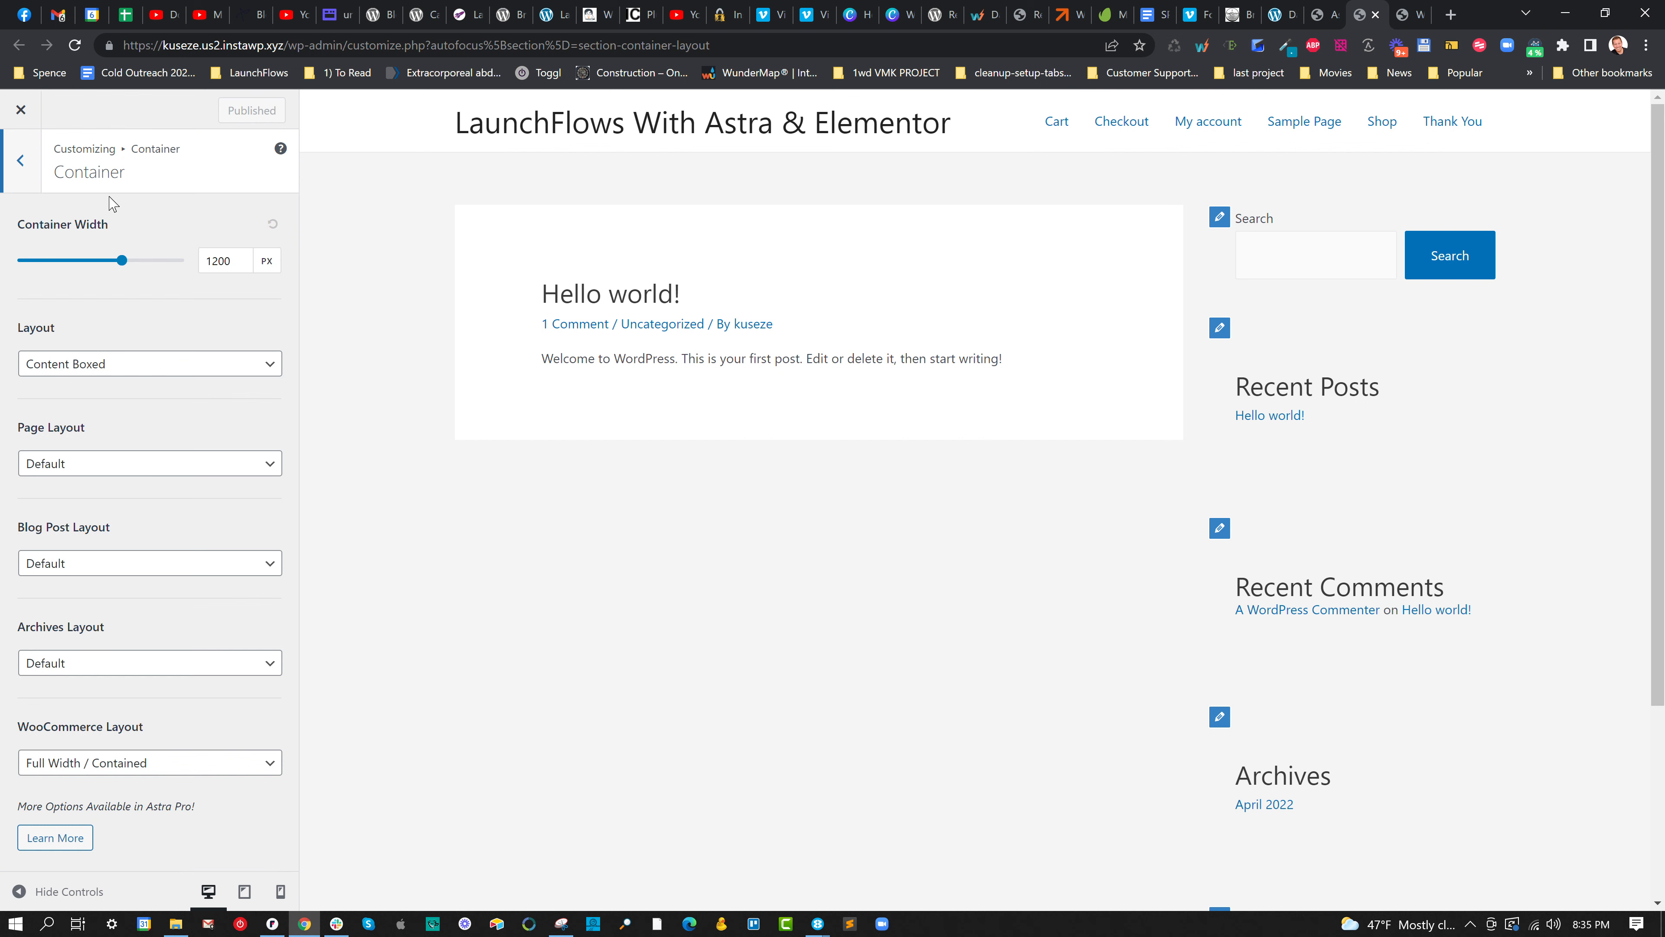
pyautogui.click(21, 163)
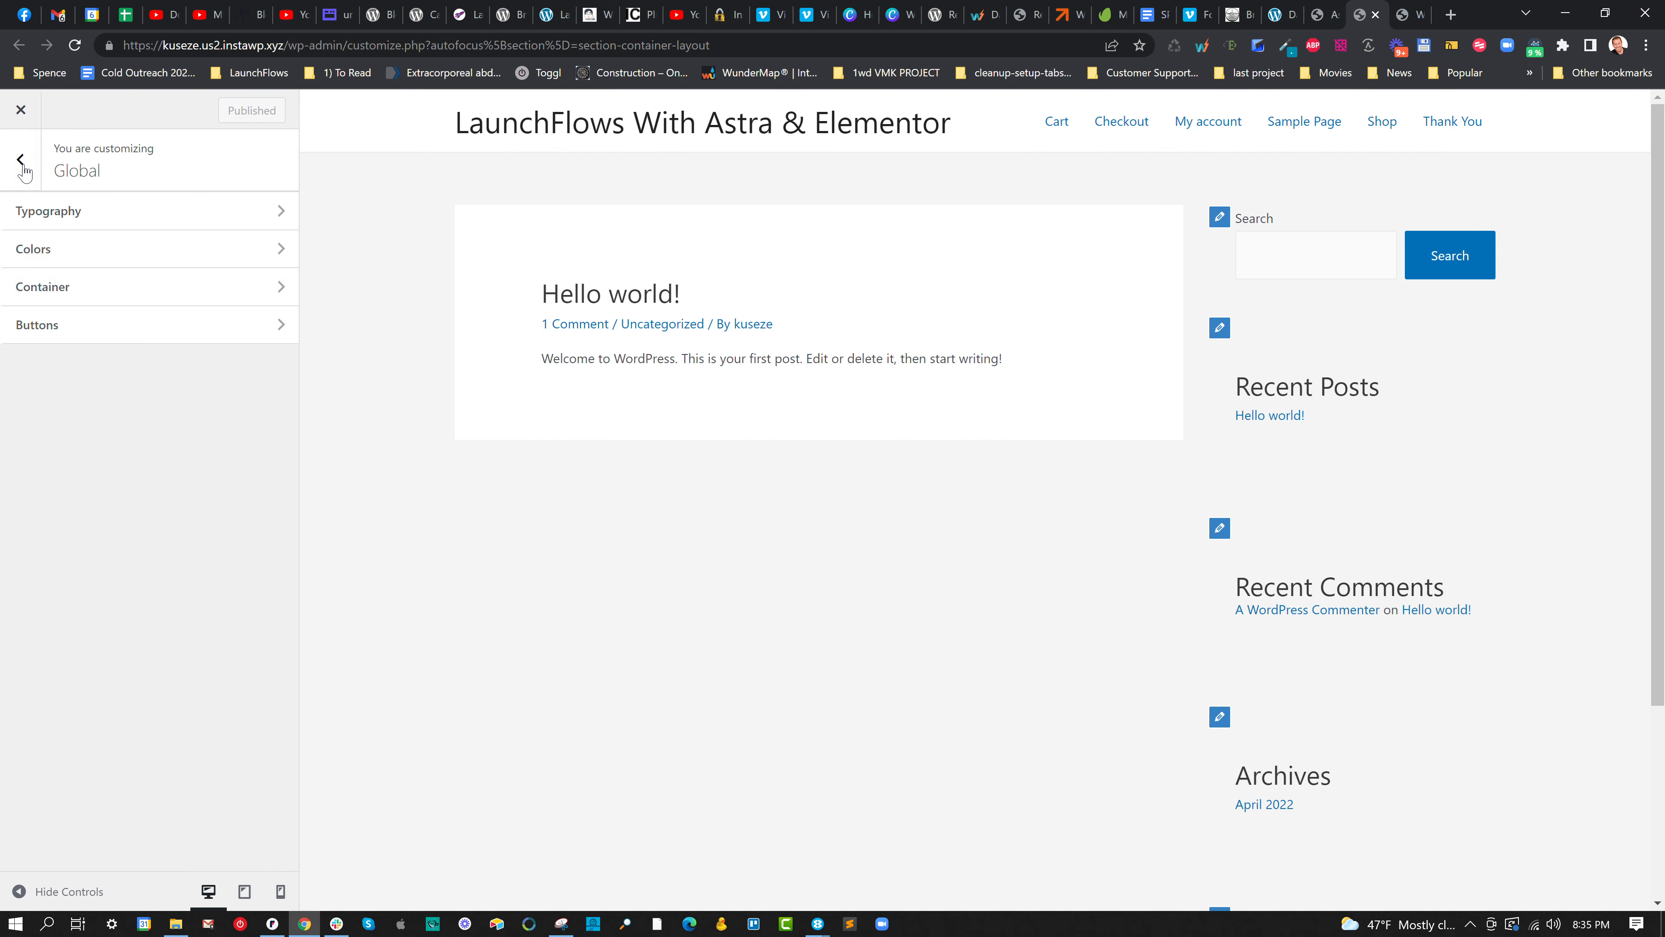
pyautogui.click(22, 110)
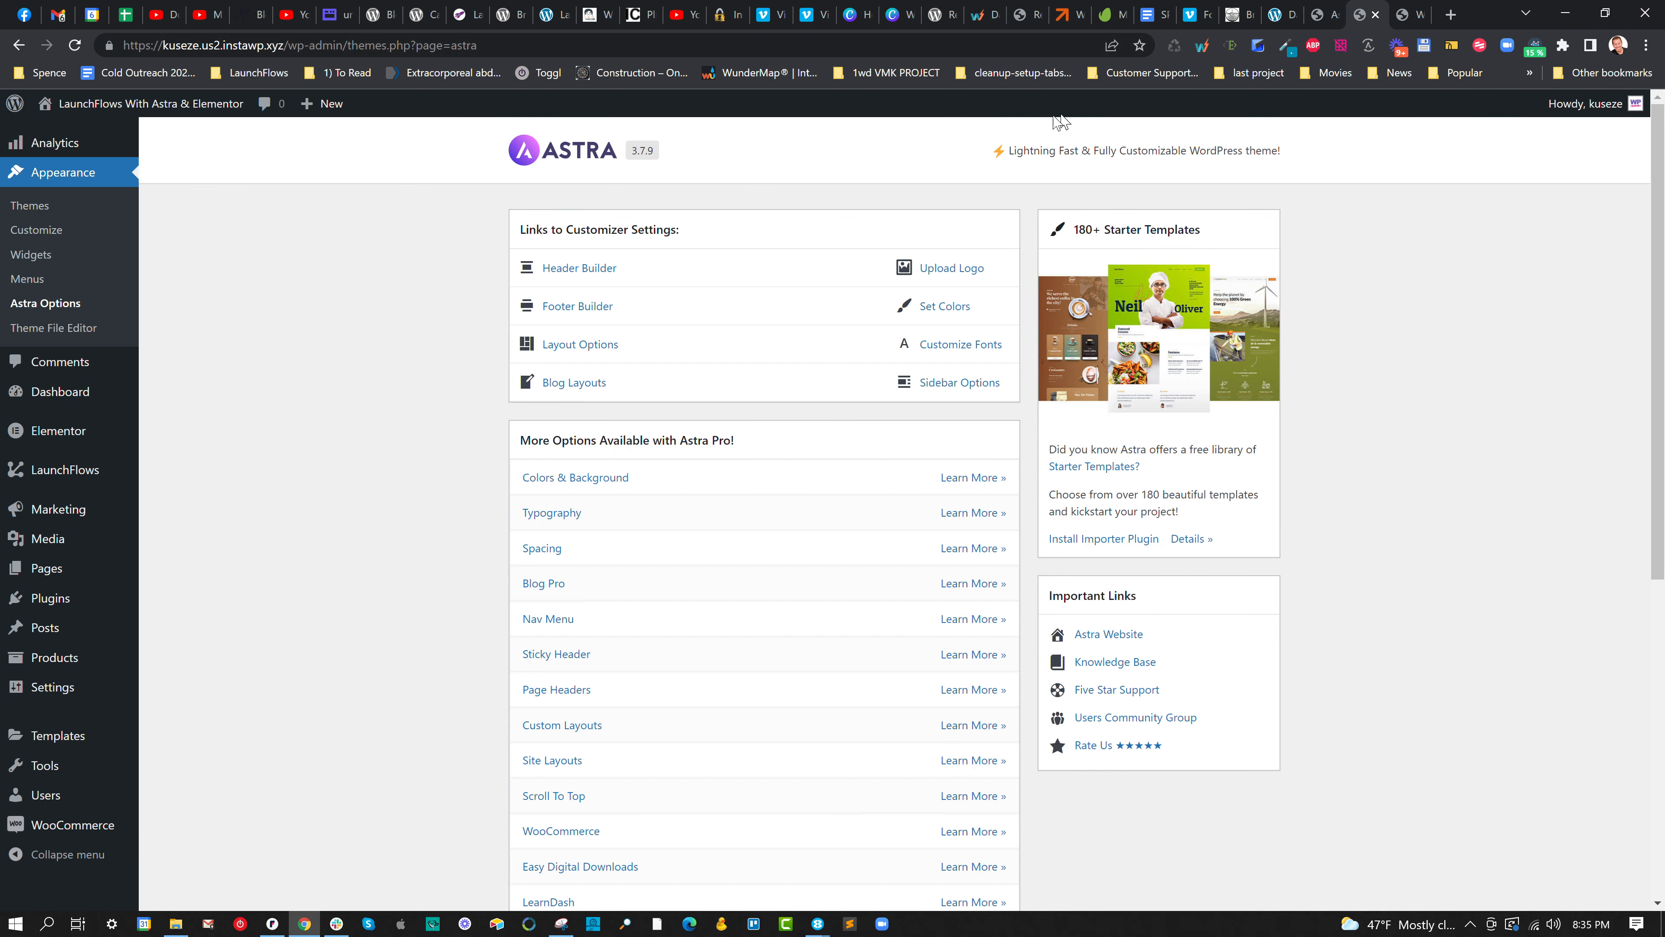
pyautogui.click(1376, 15)
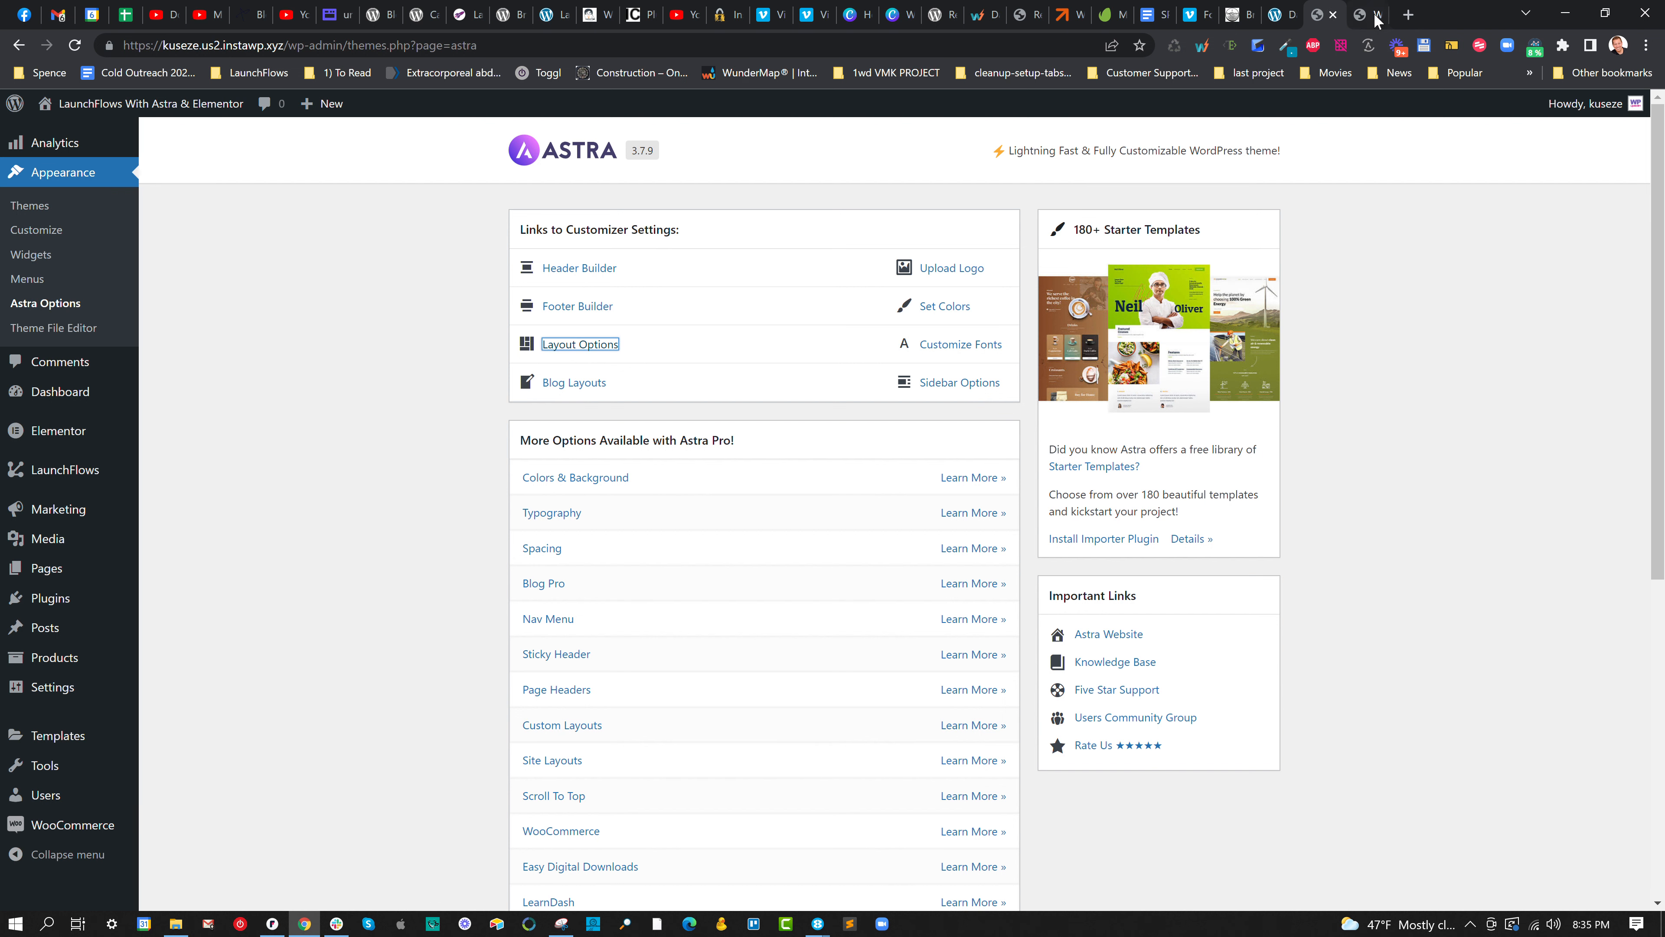
# Disable AJAX add to cart buttons on archives in the WooCommerce product settings and save the changes.
pyautogui.click(1403, 15)
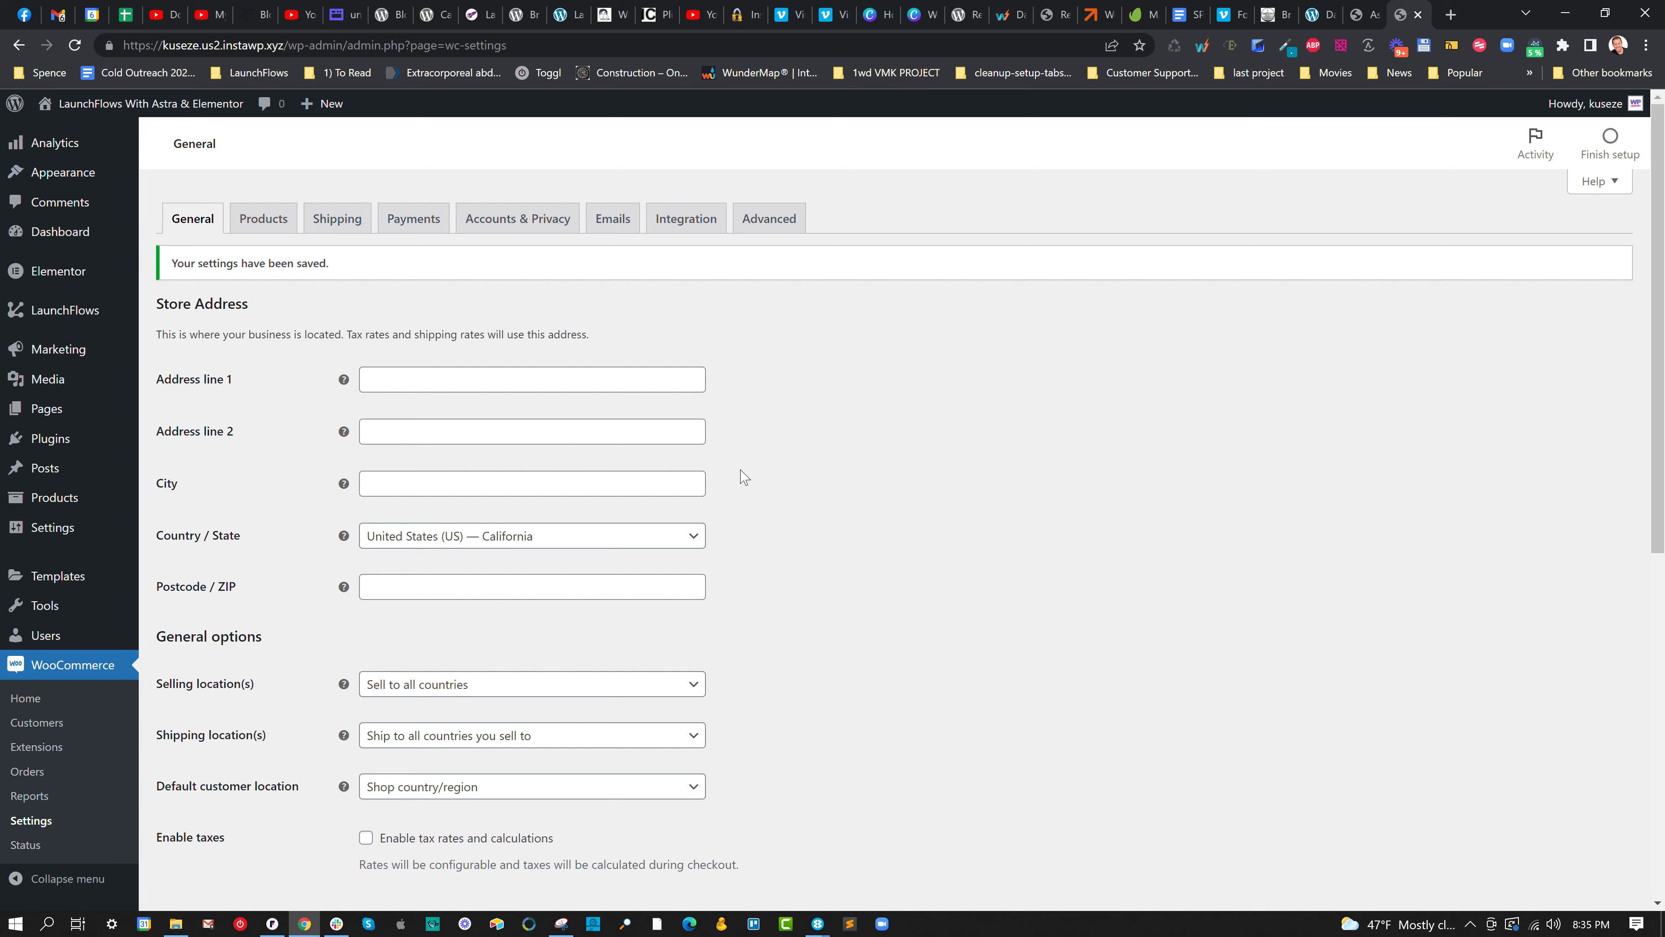
pyautogui.scroll(-5, 496, 542)
pyautogui.scroll(5, 545, 499)
pyautogui.click(268, 222)
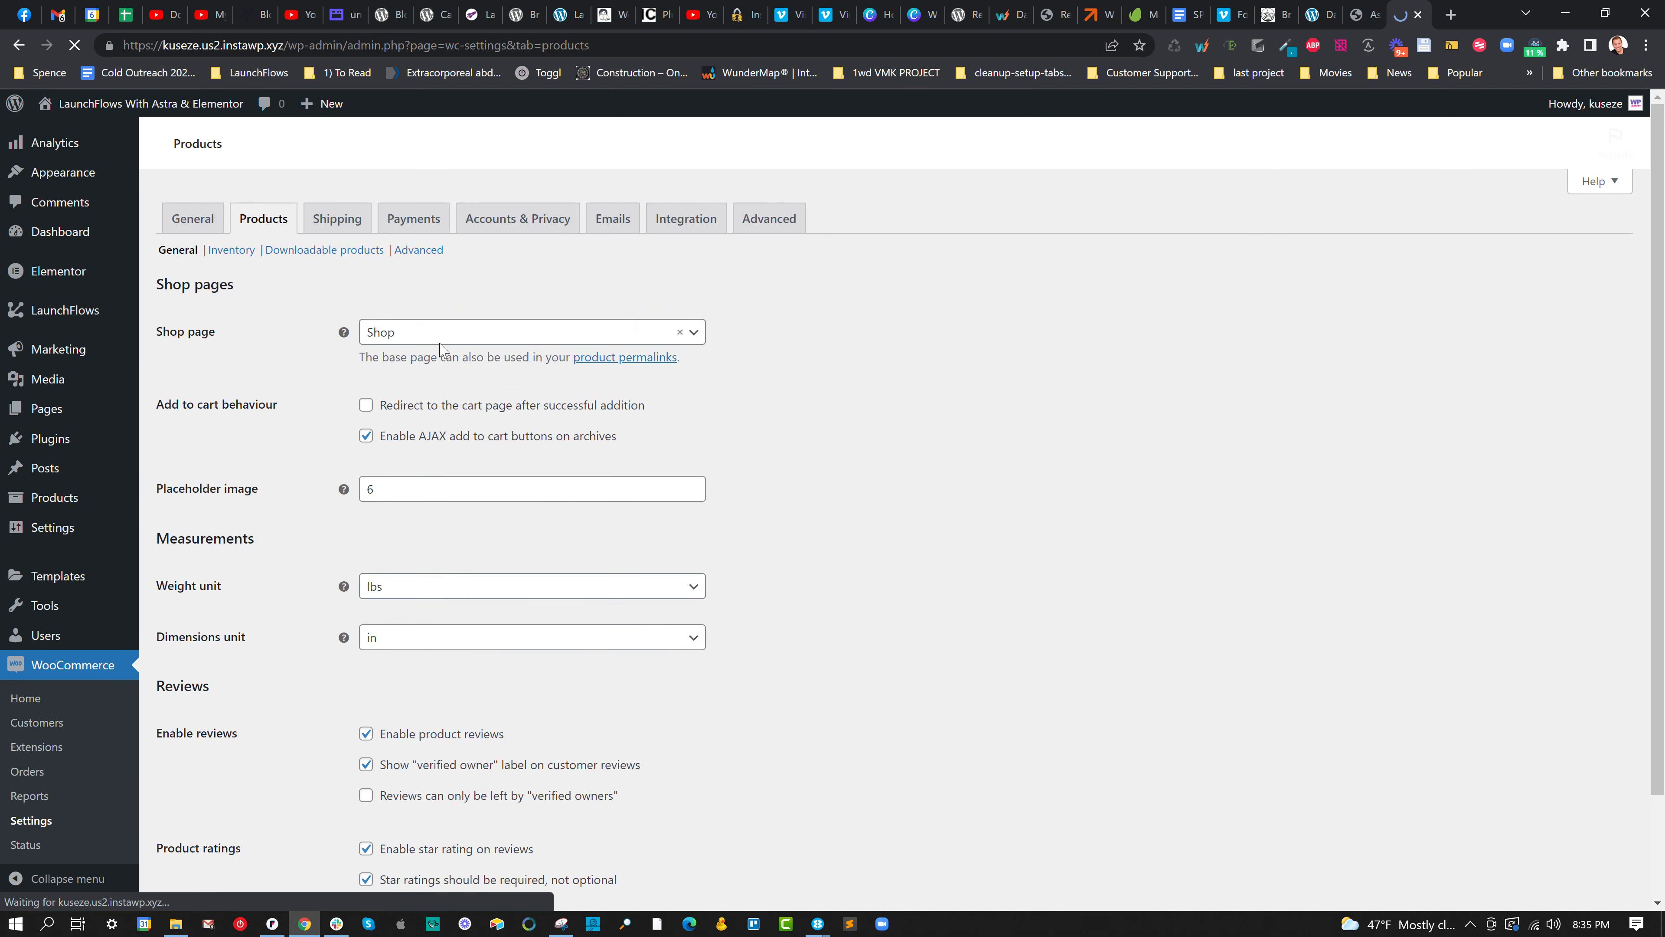
pyautogui.tripleClick(226, 412)
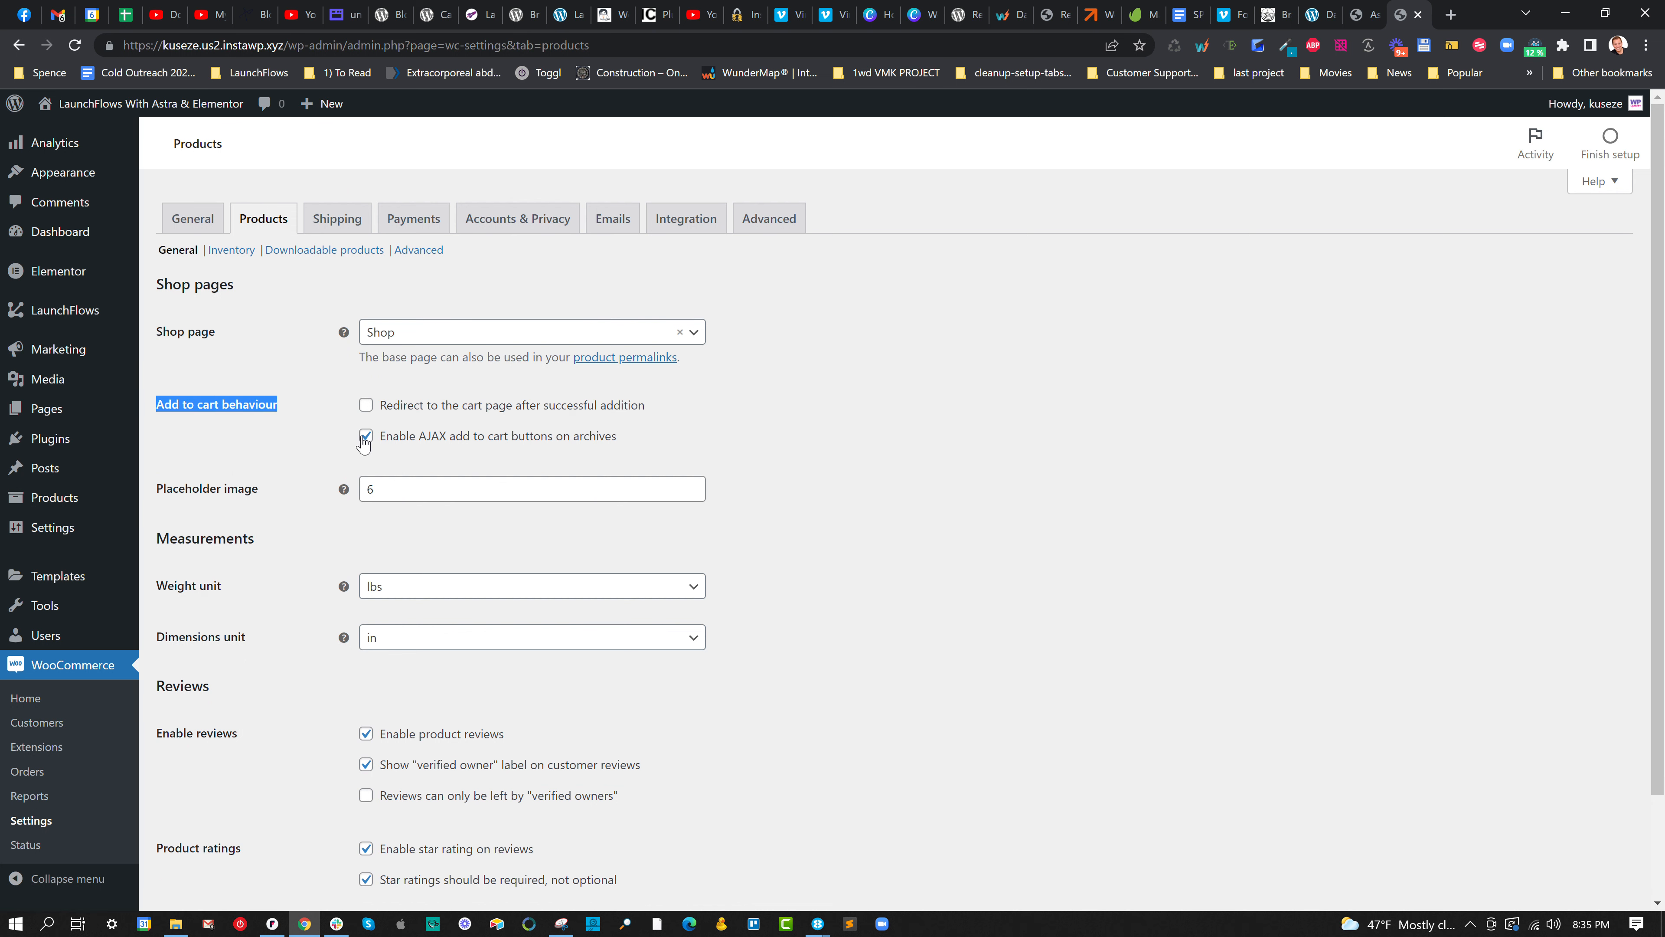
pyautogui.moveTo(385, 438); pyautogui.dragTo(613, 447)
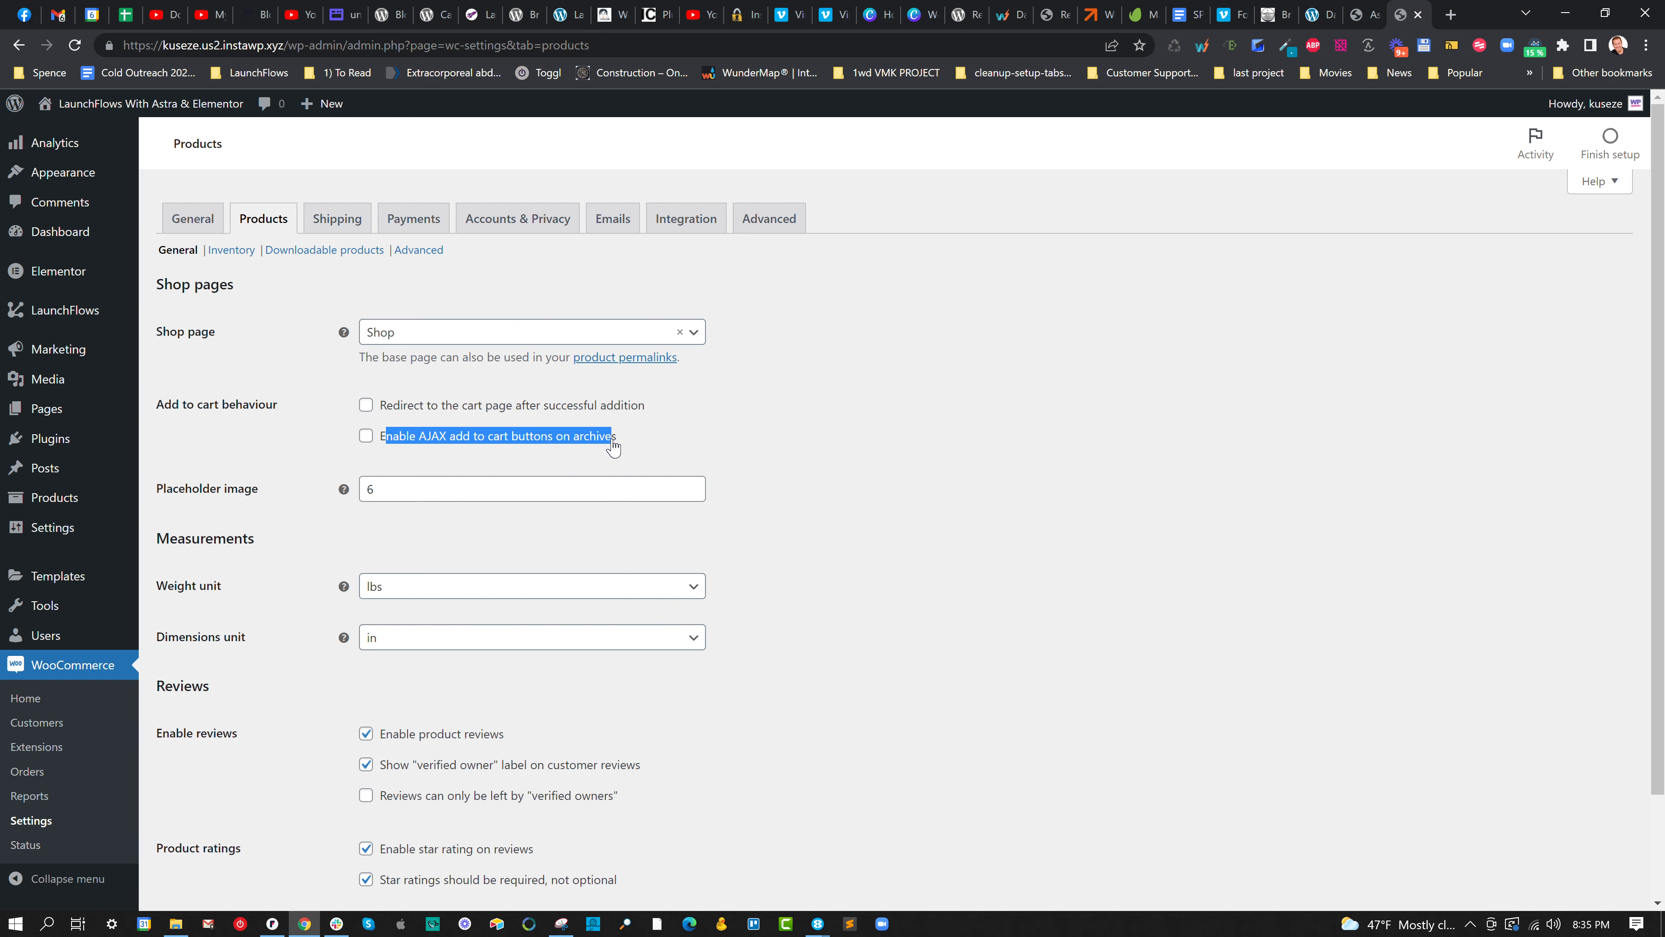
pyautogui.scroll(-2, 721, 414)
pyautogui.click(727, 314)
pyautogui.click(221, 827)
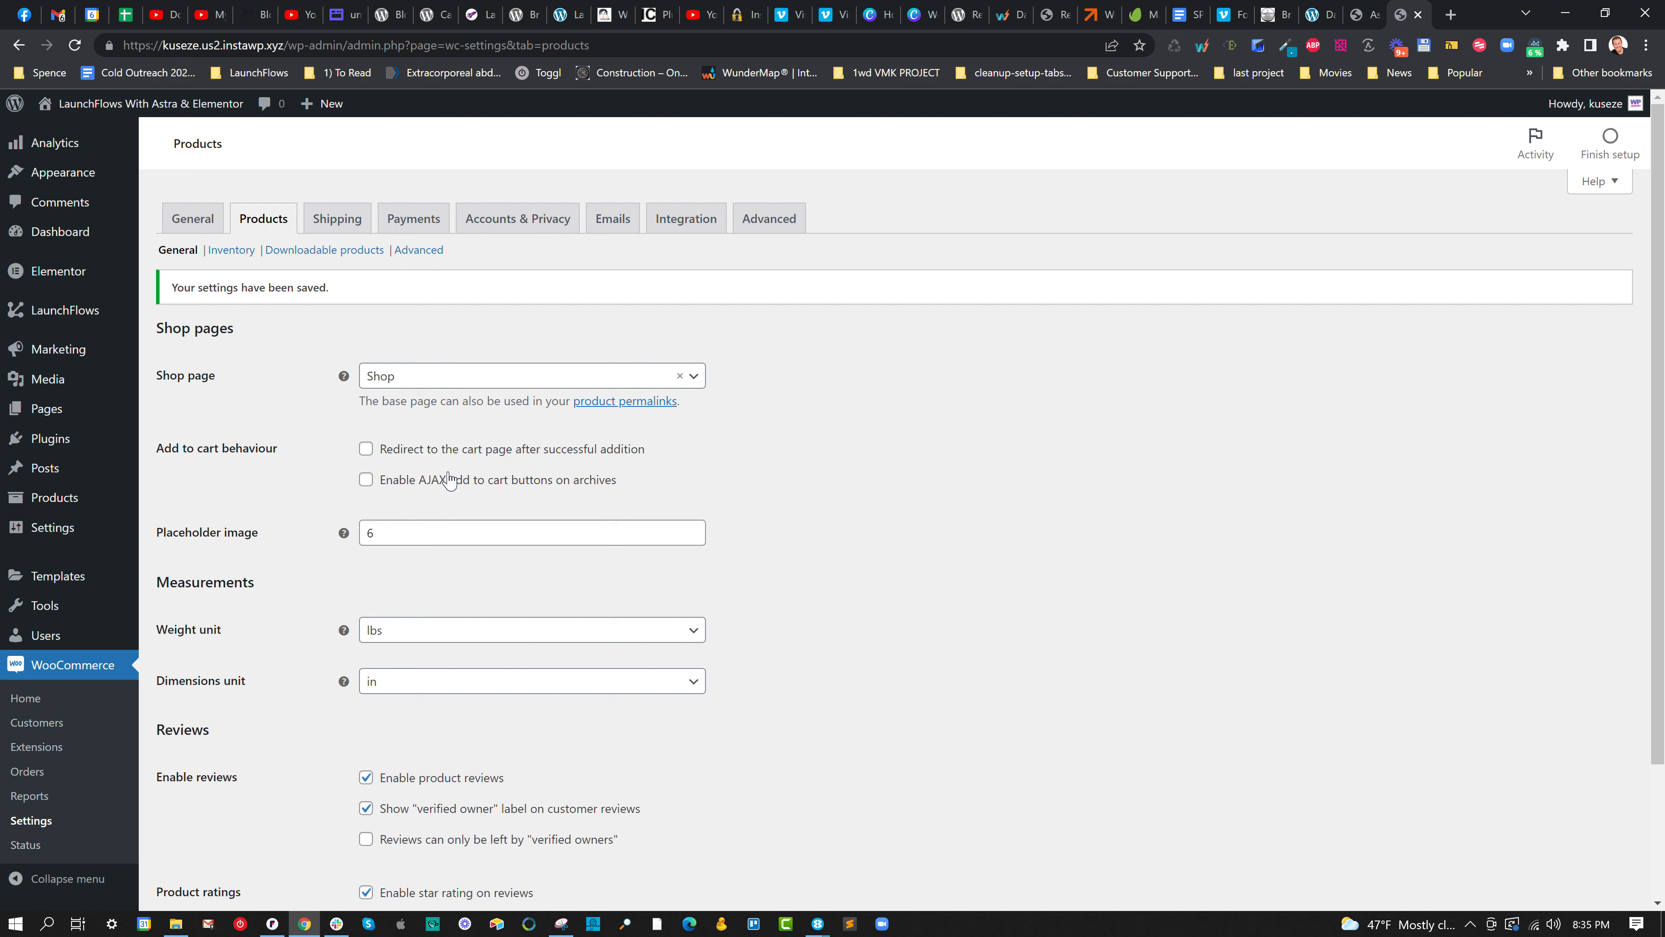
# Open the WooCommerce Accounts & Privacy settings.
pyautogui.click(500, 224)
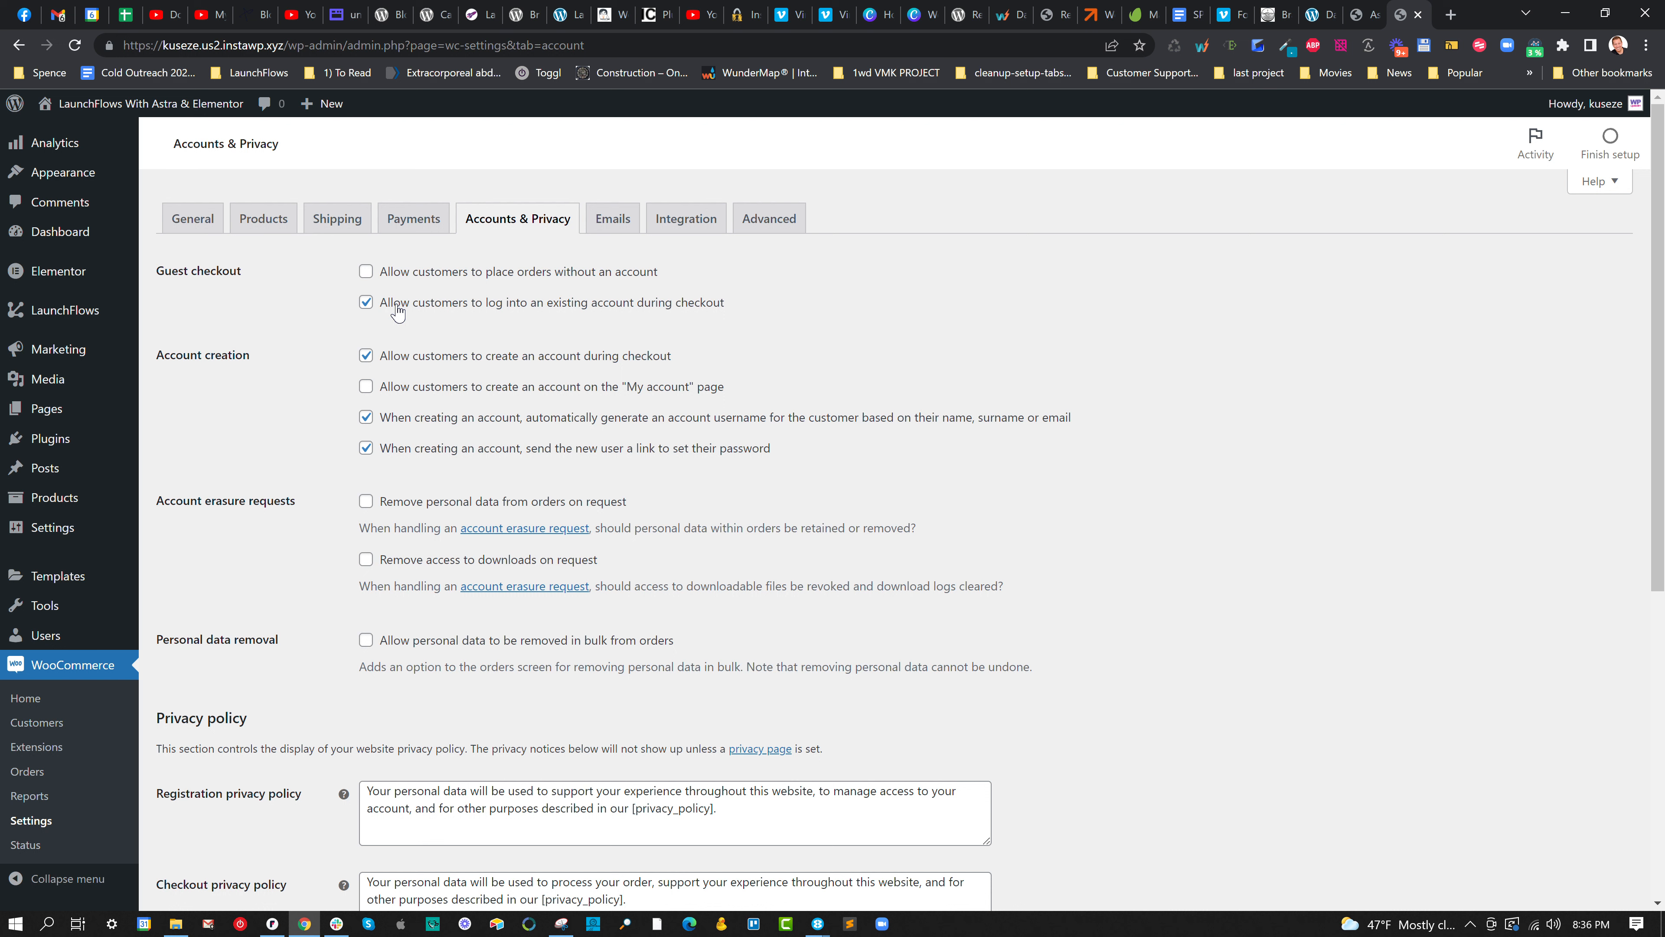
# Try allowing orders without an account and disallowing existing-account login during checkout, and restore both guest checkout options.
pyautogui.click(367, 271)
pyautogui.click(368, 299)
pyautogui.click(368, 278)
pyautogui.click(369, 304)
# Examine the account erasure, personal data removal and checkout privacy policy settings.
pyautogui.moveTo(314, 508); pyautogui.dragTo(191, 505)
pyautogui.moveTo(292, 642); pyautogui.dragTo(175, 640)
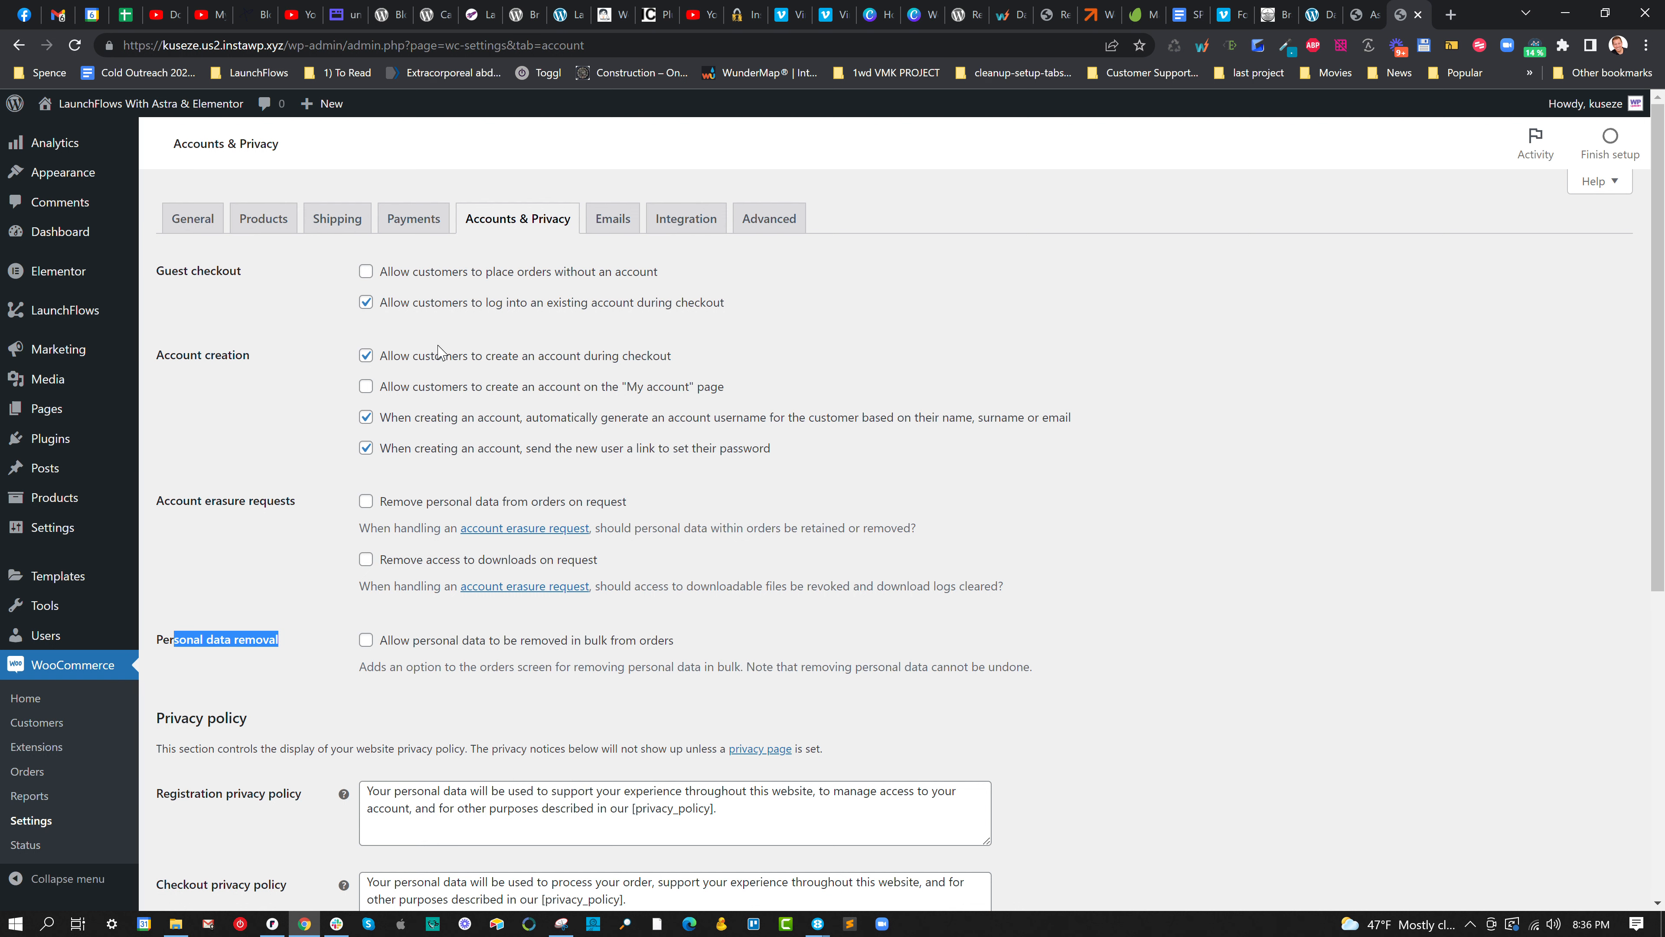
pyautogui.scroll(-1, 438, 354)
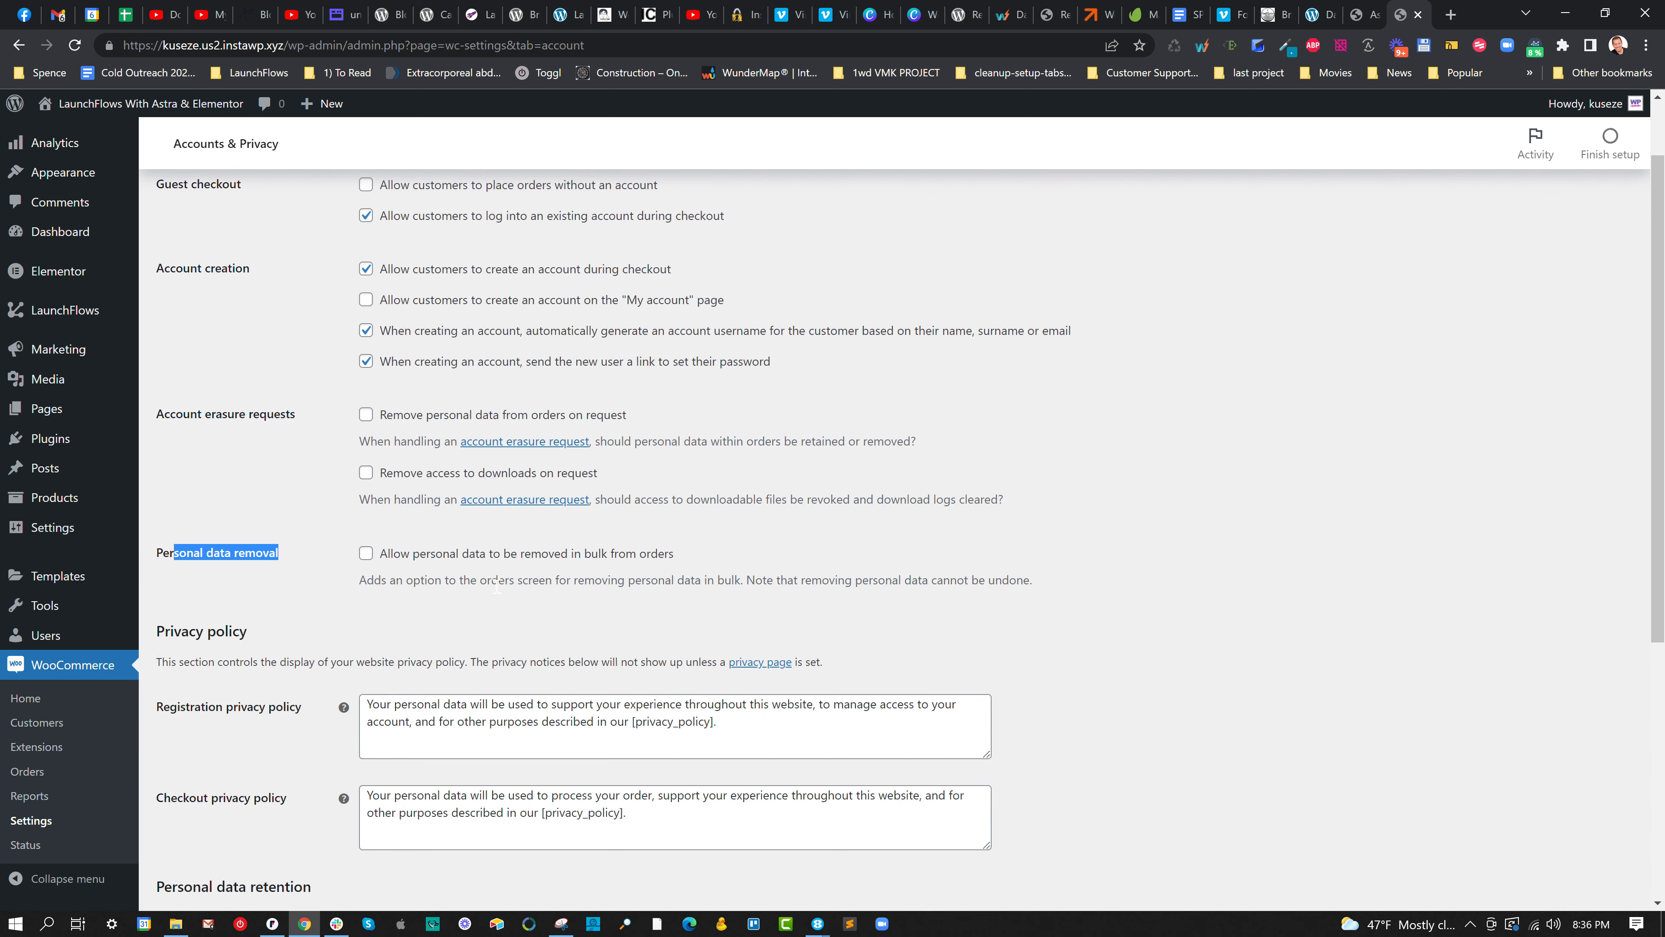
pyautogui.scroll(-3, 497, 587)
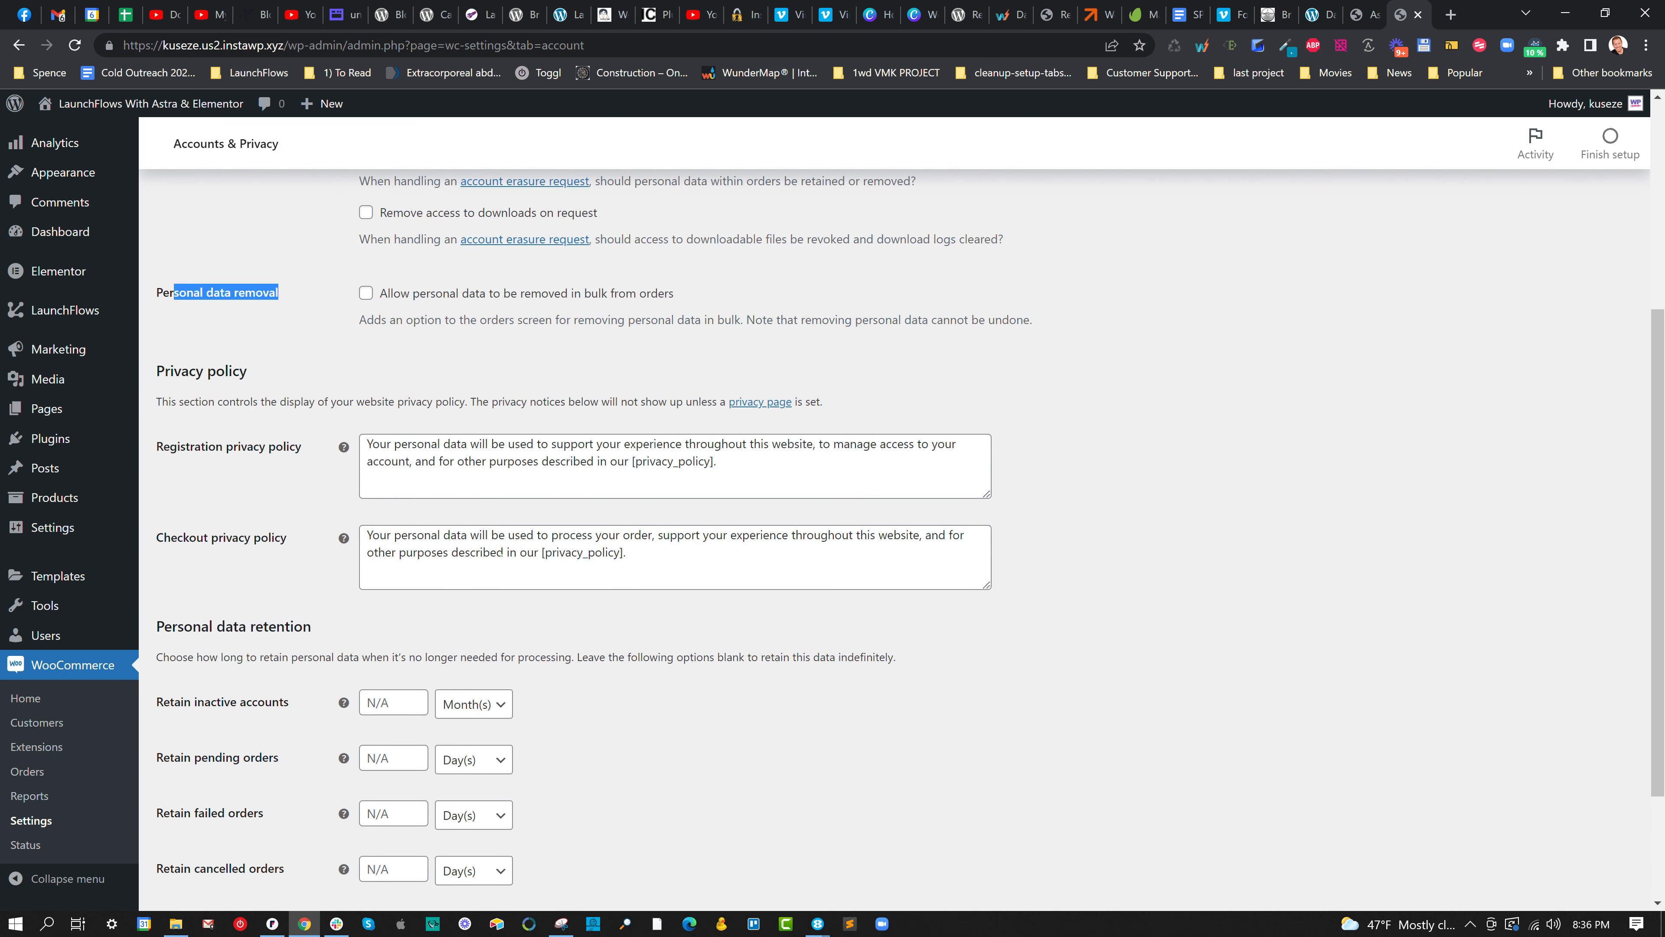
pyautogui.moveTo(627, 553); pyautogui.dragTo(365, 530)
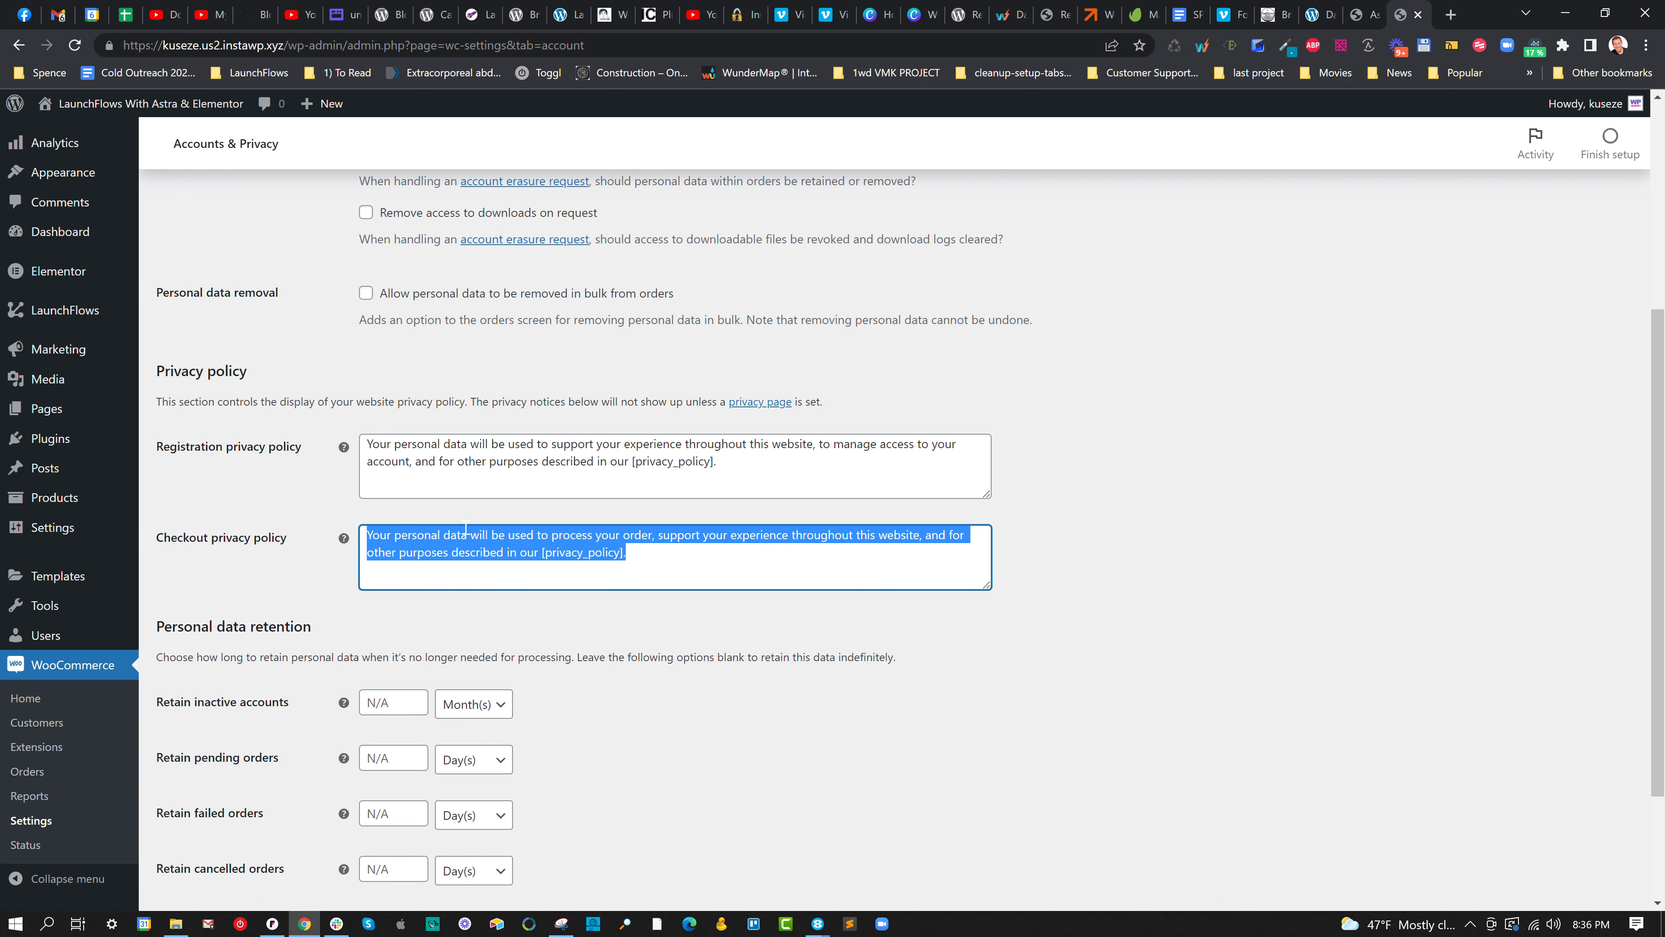
# Clear the checkout privacy policy text and save the Accounts & Privacy settings.
pyautogui.press('BackSpace')
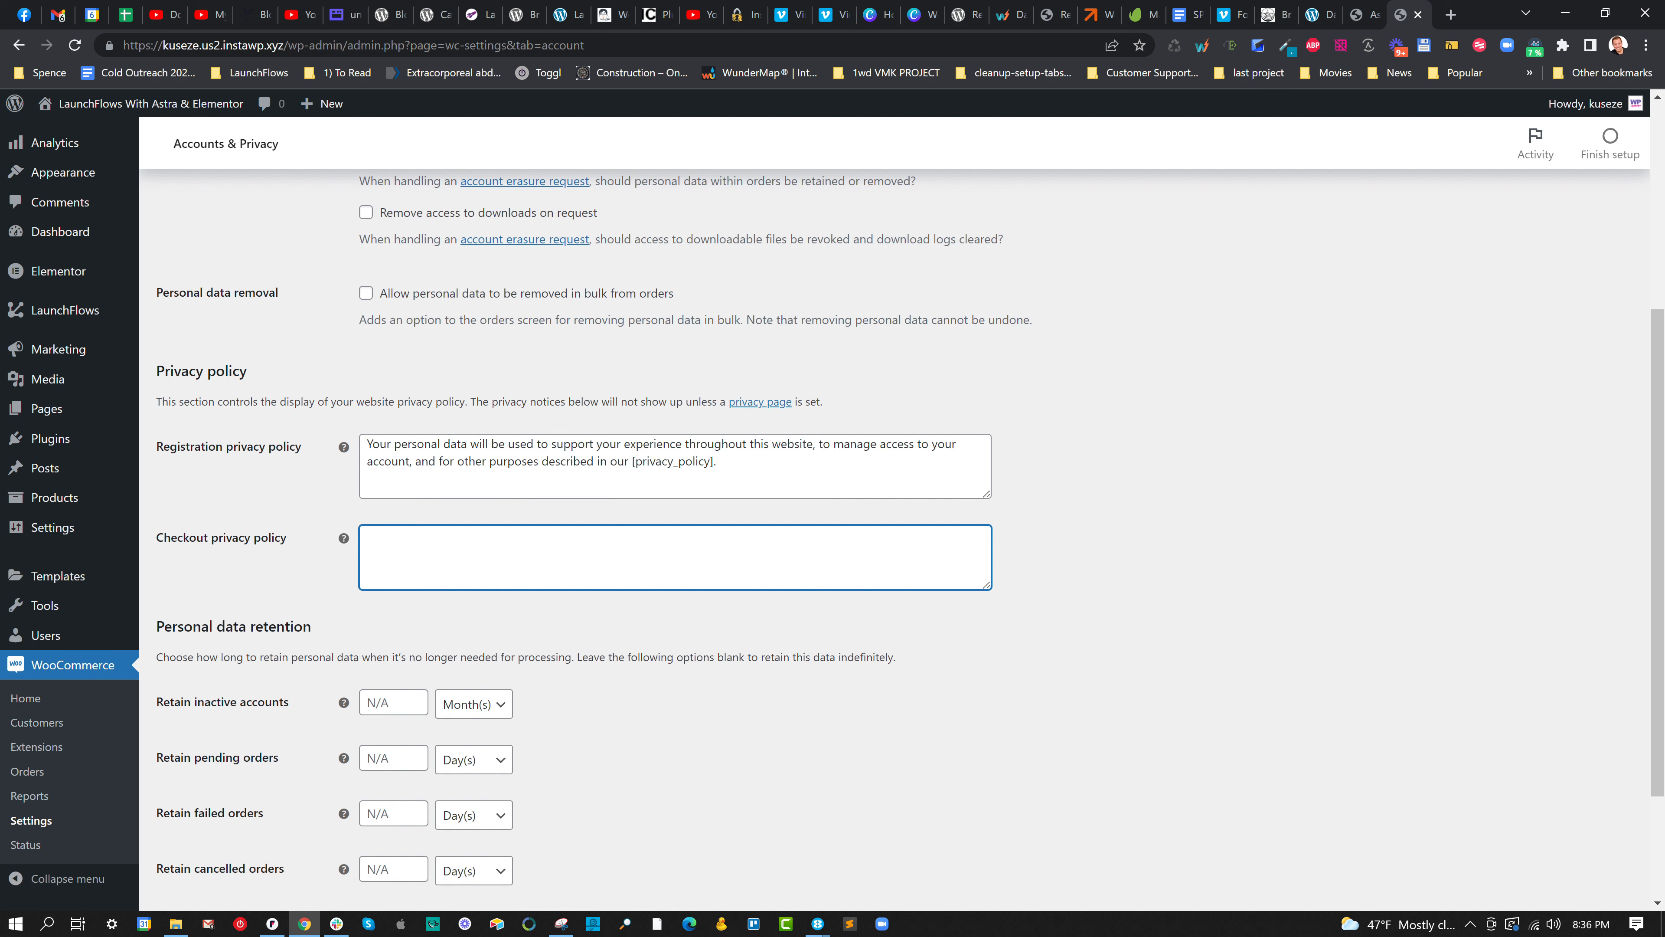
pyautogui.scroll(-3, 598, 595)
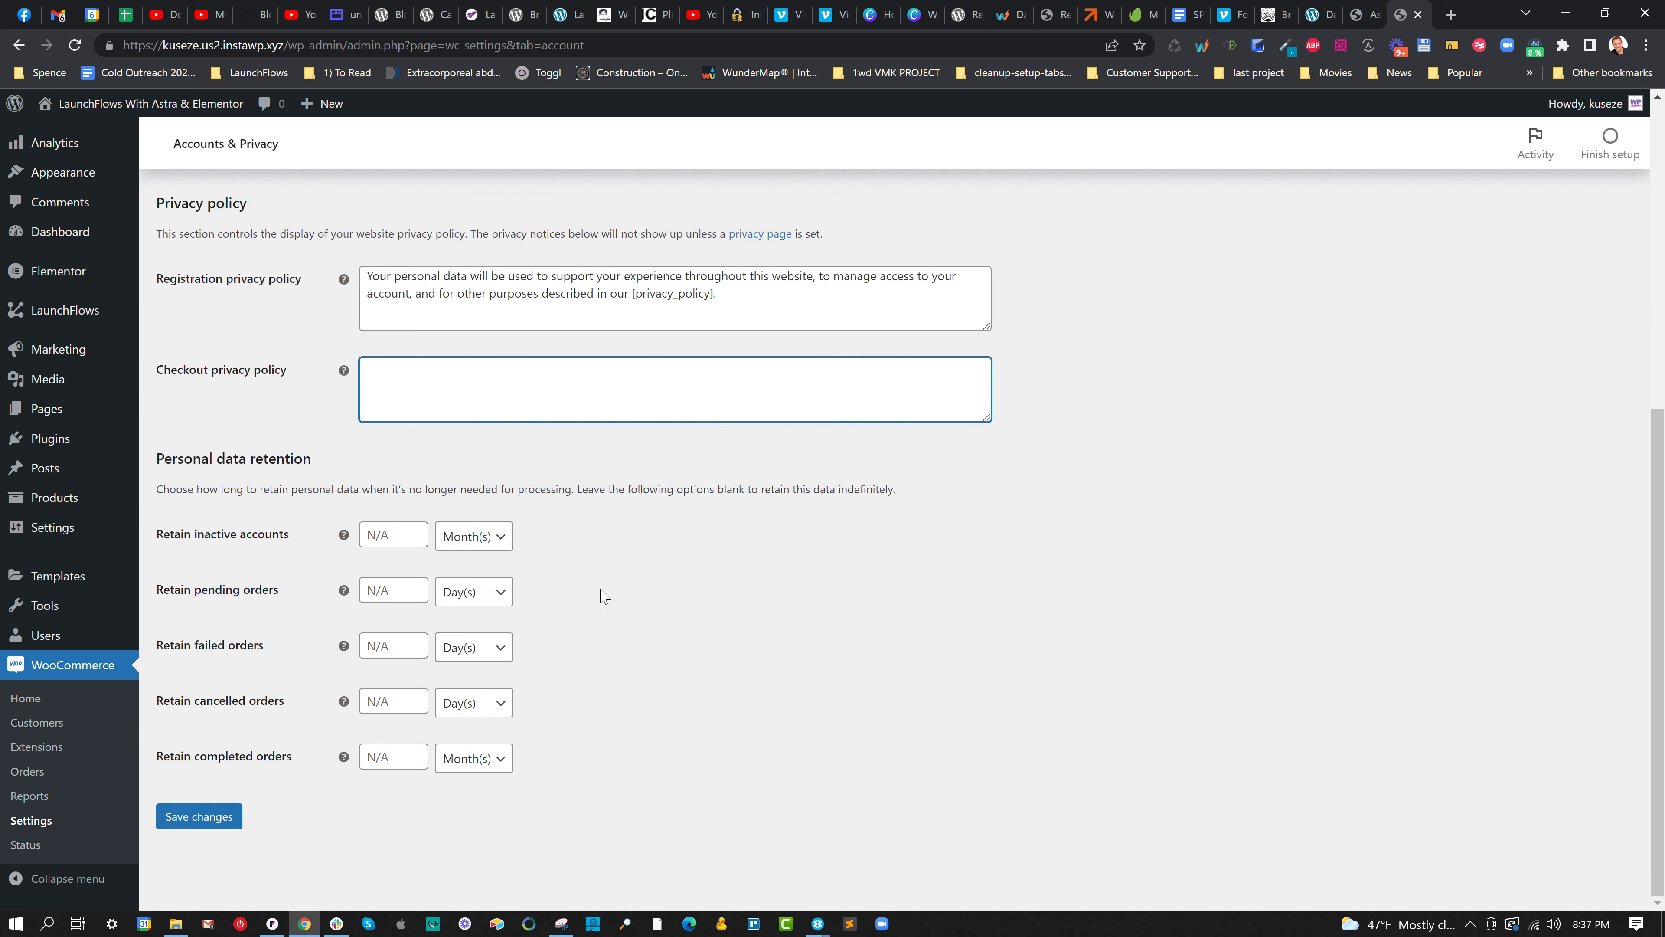
pyautogui.click(198, 816)
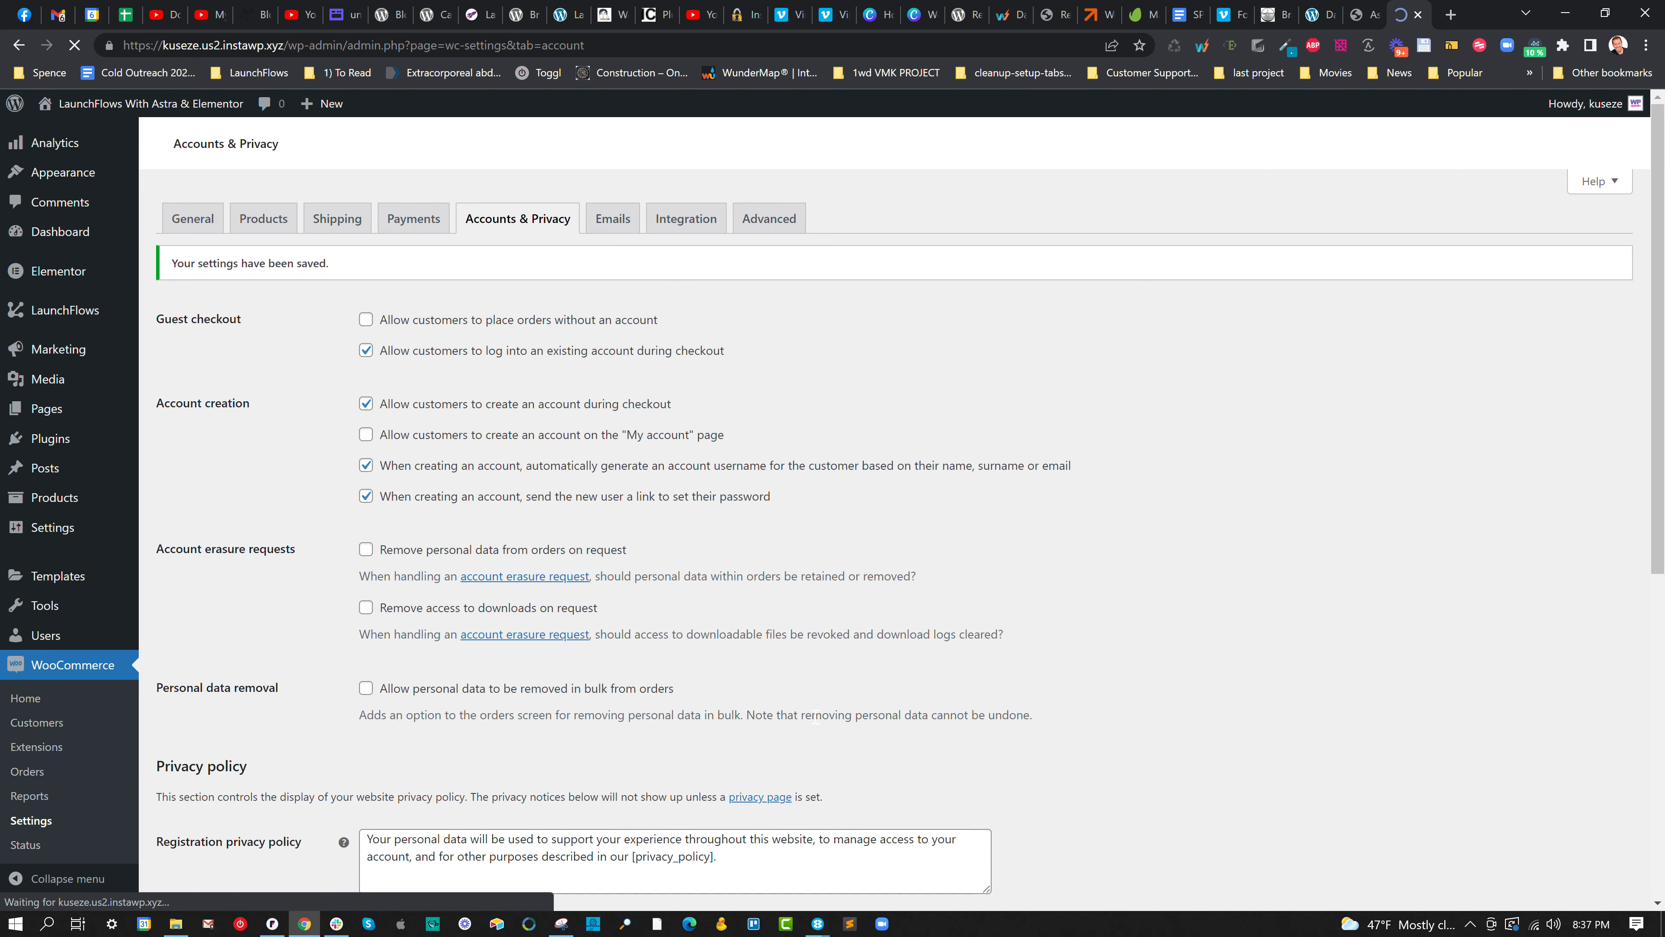
# Open the WooCommerce Advanced settings and examine the Terms and conditions page assignment.
pyautogui.click(766, 222)
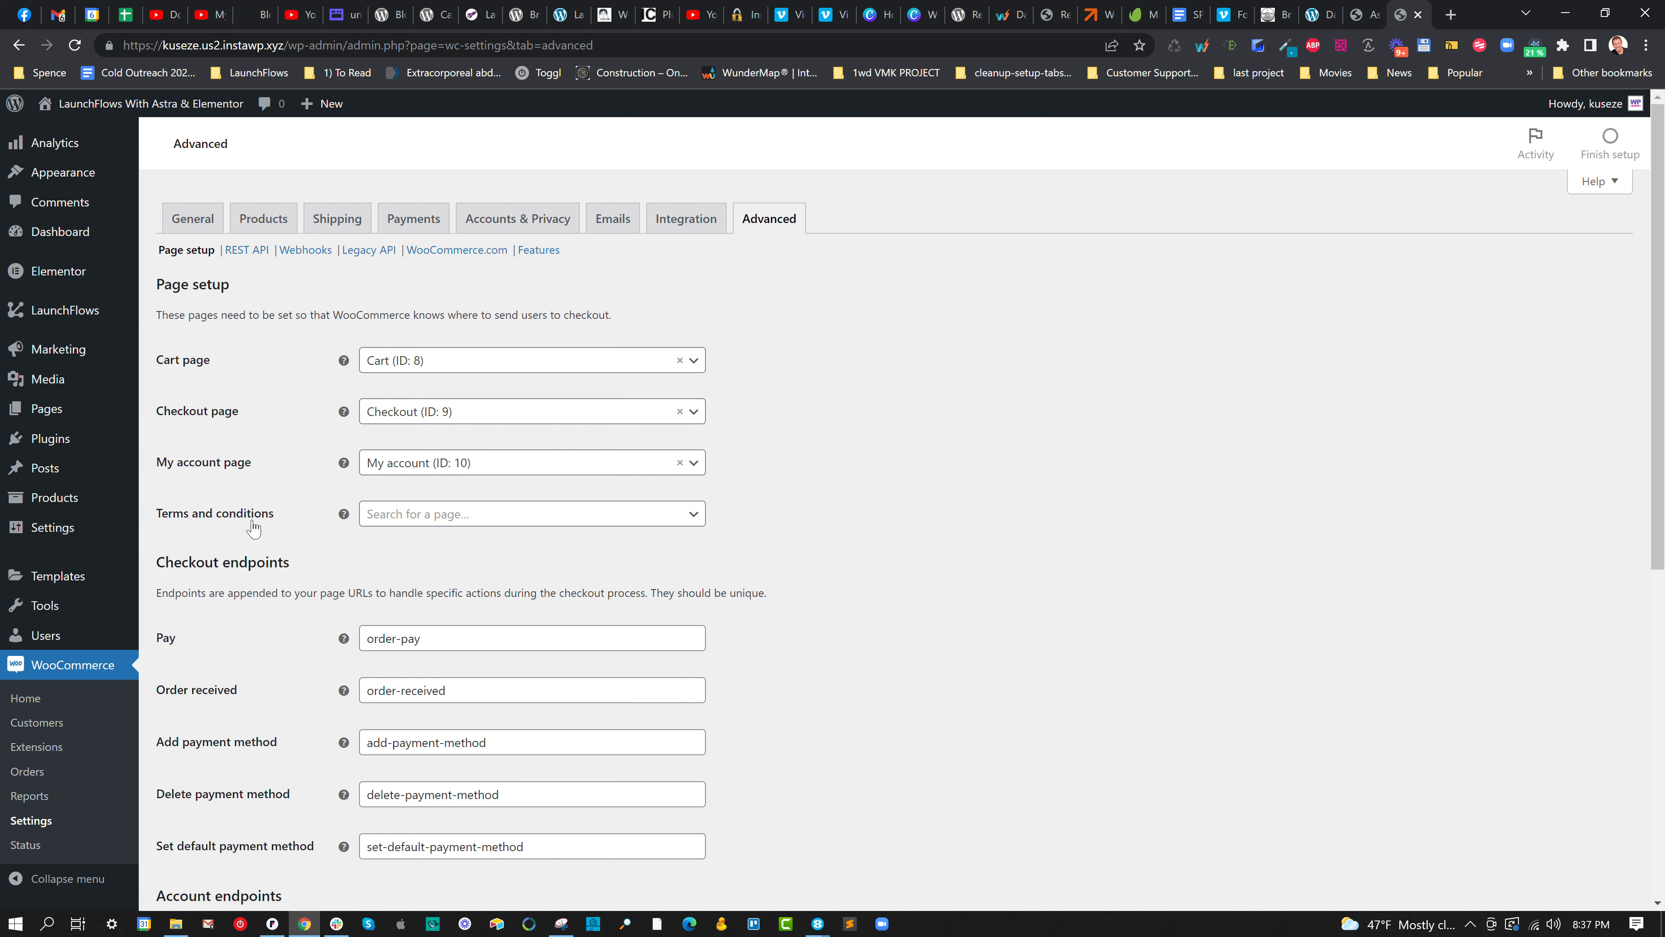
pyautogui.moveTo(158, 518); pyautogui.dragTo(288, 520)
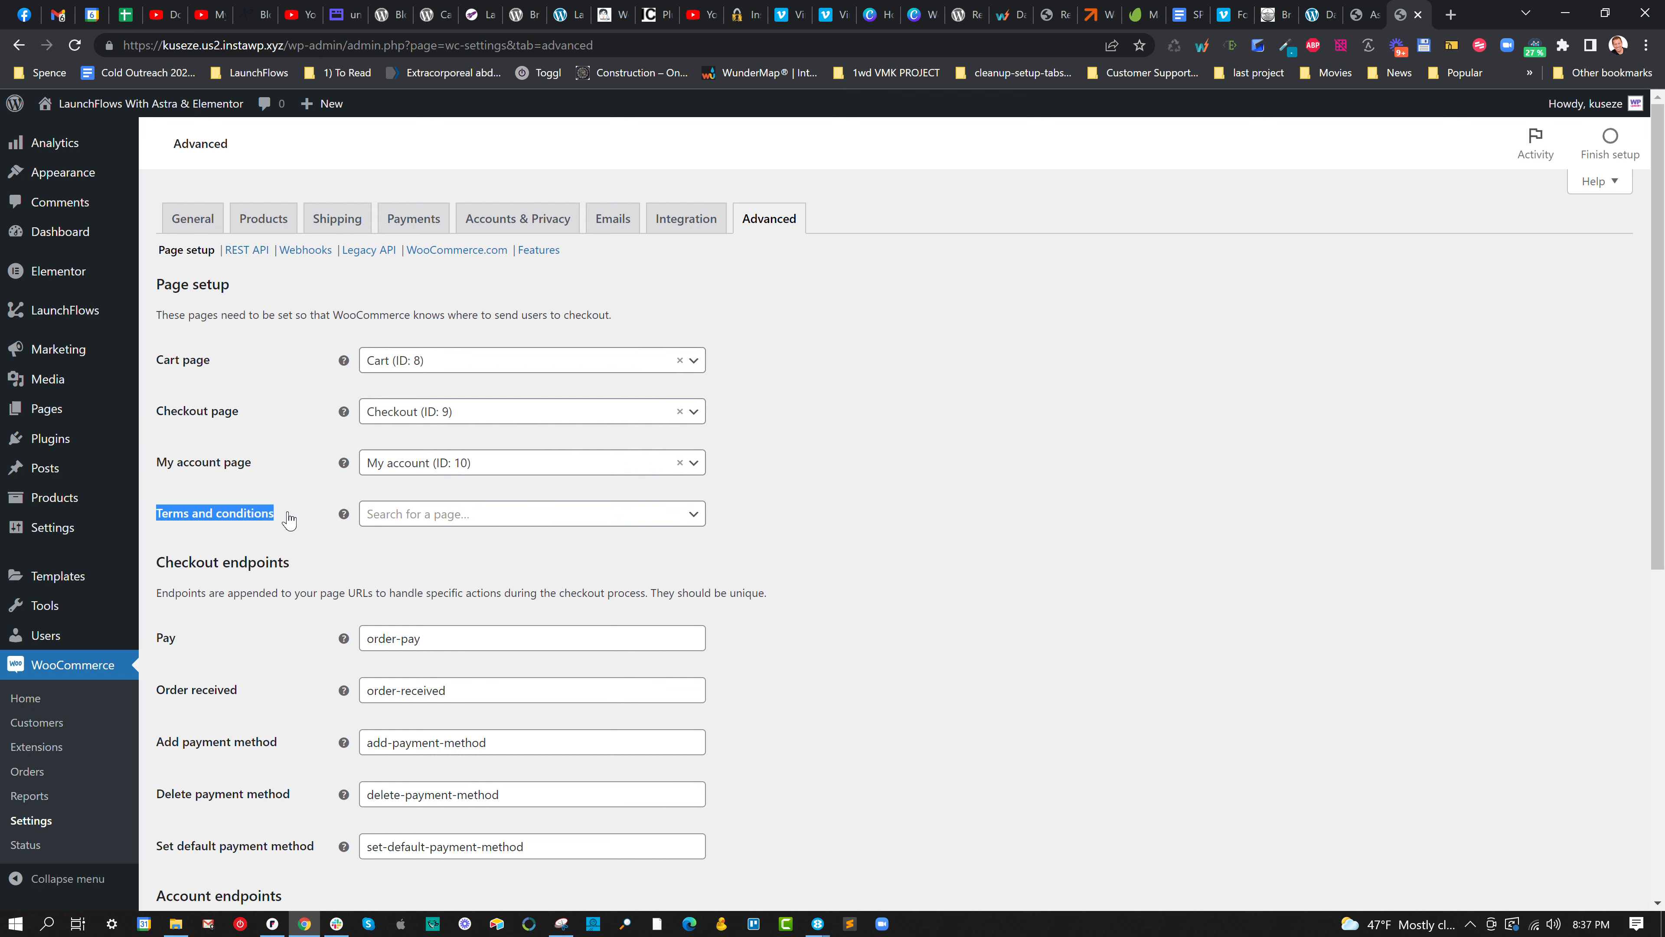
pyautogui.click(289, 520)
pyautogui.click(425, 524)
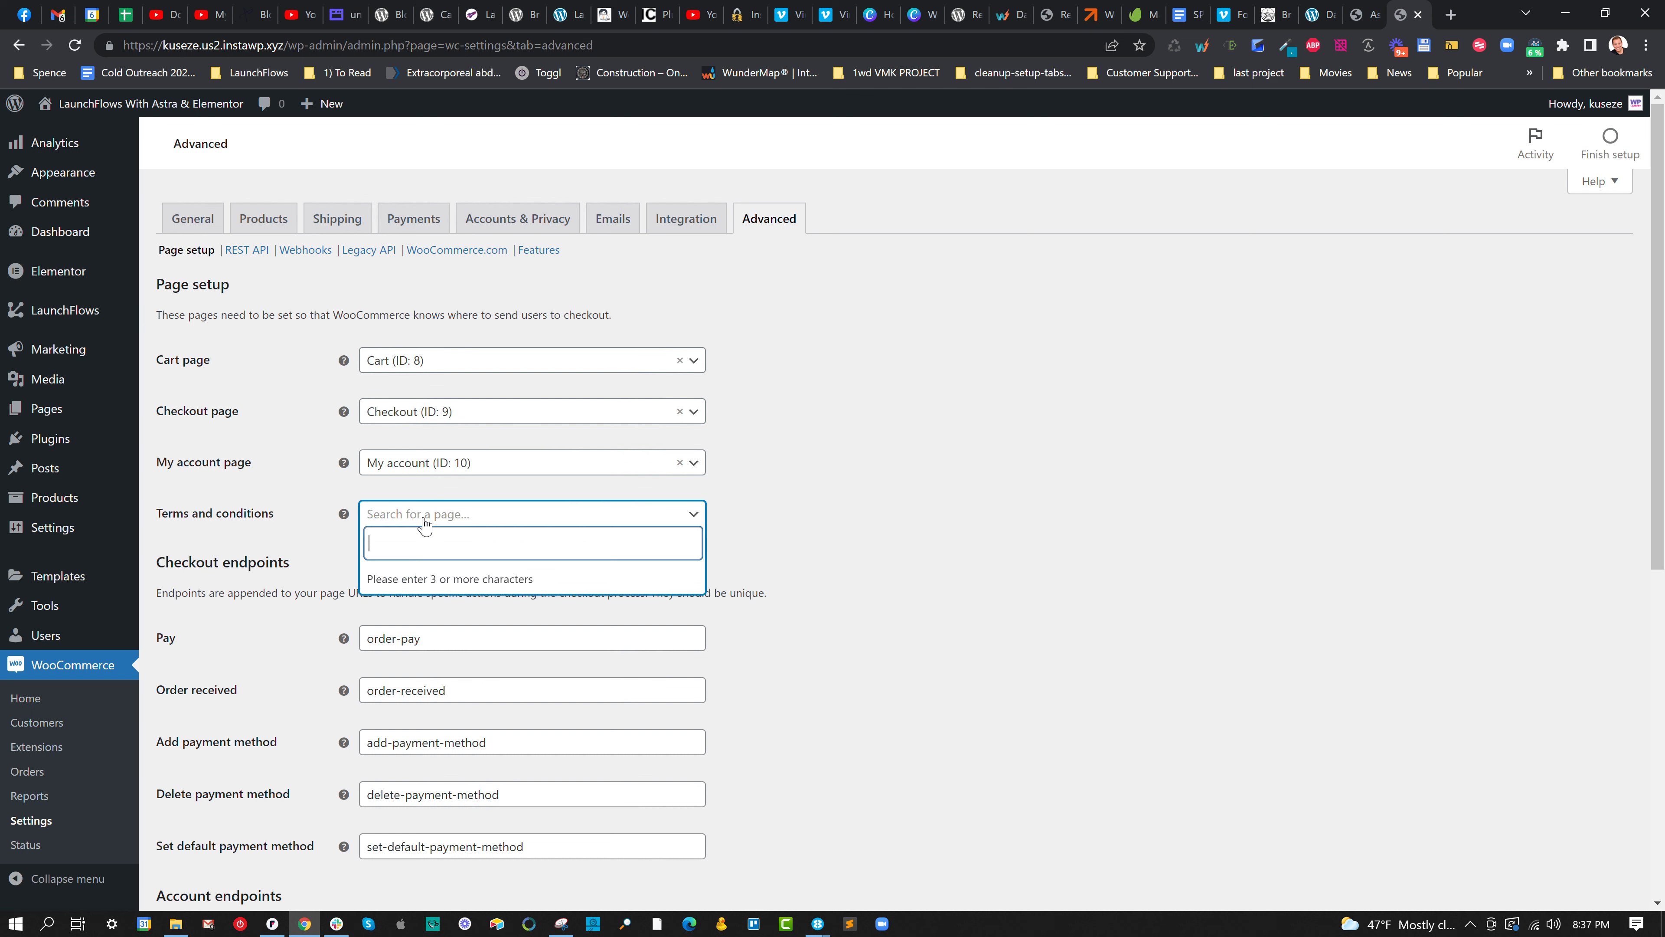
pyautogui.click(806, 482)
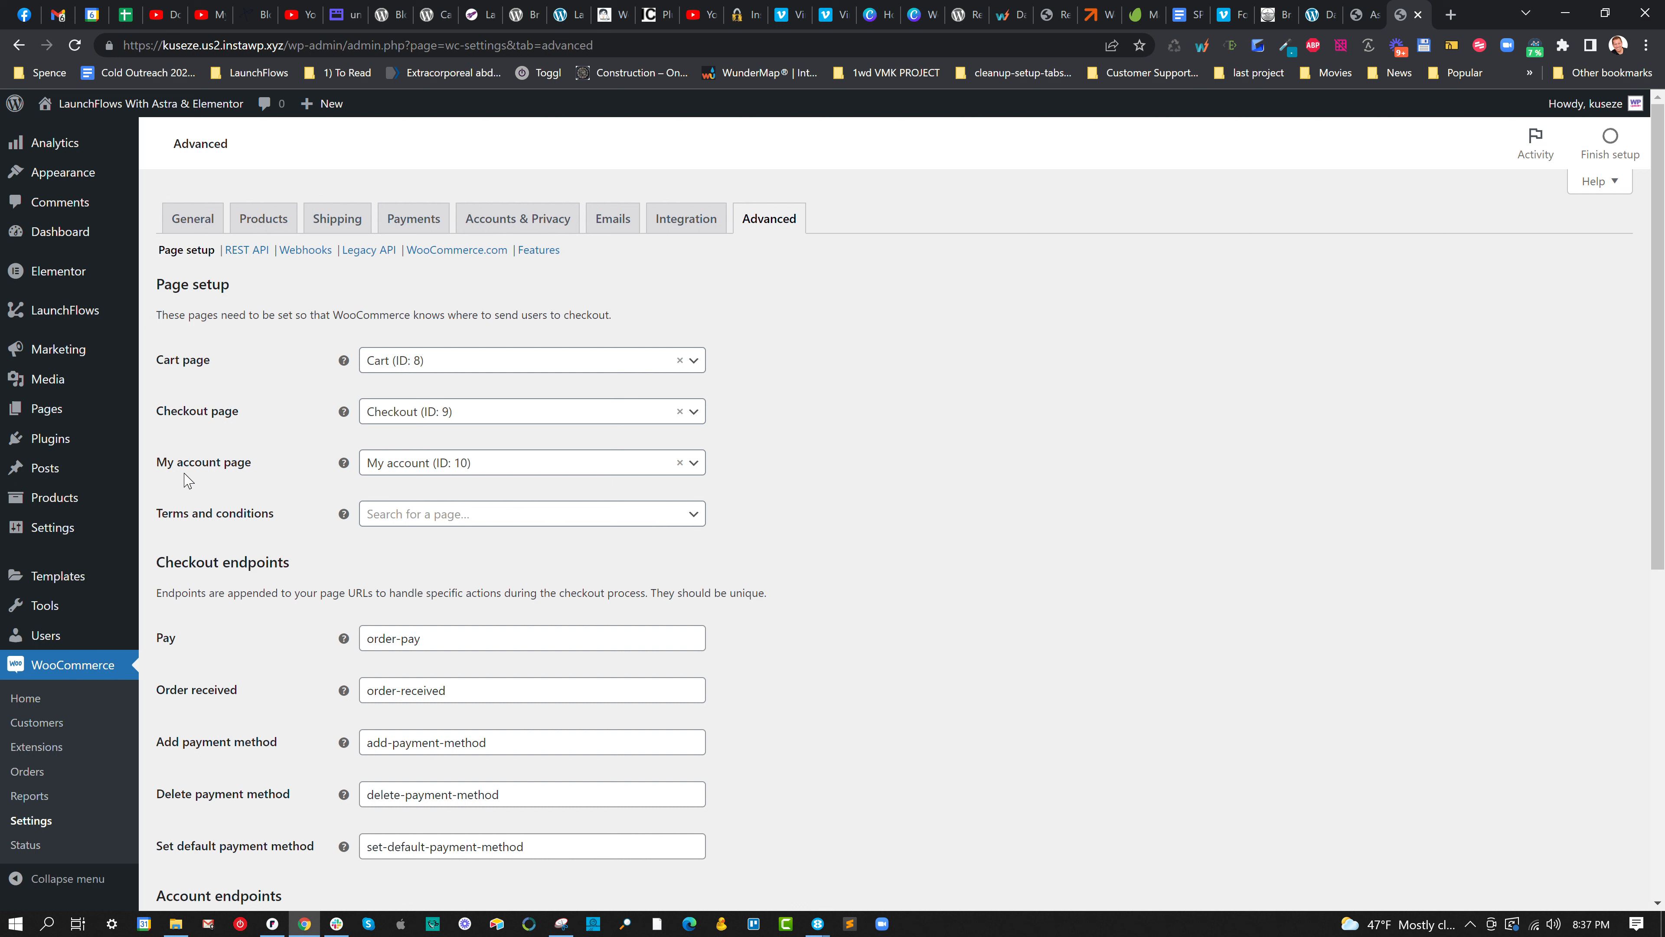
# Open the LaunchFlows global options and examine the container layout width and Theme Compatibility settings.
pyautogui.moveTo(92, 338)
pyautogui.click(170, 314)
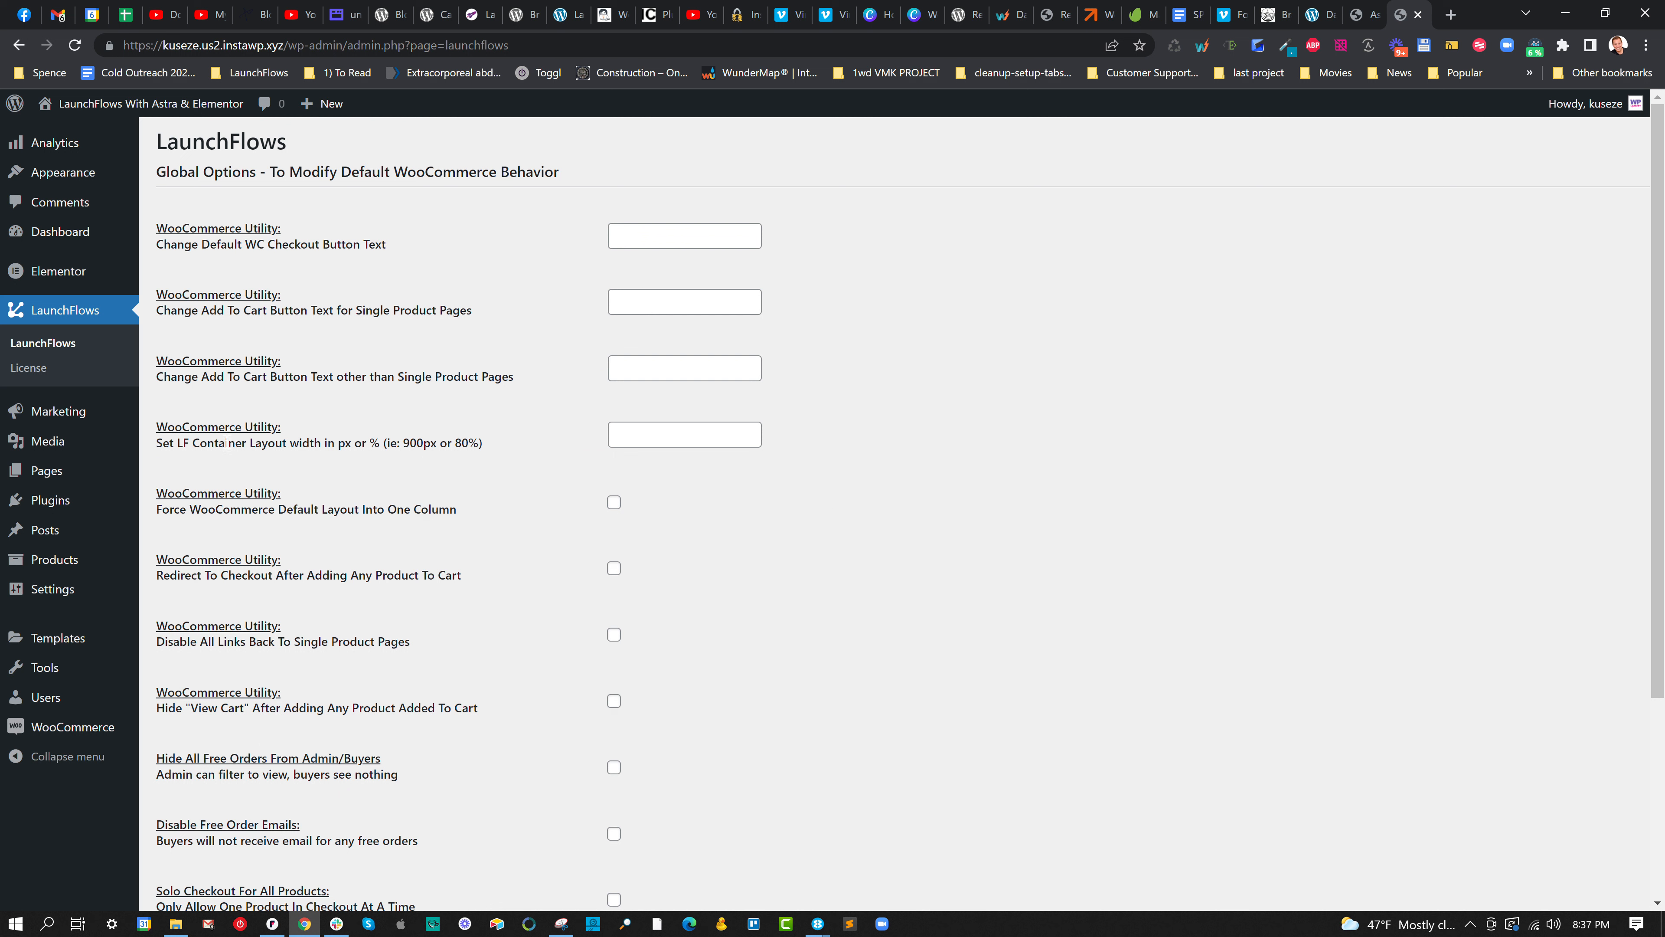
pyautogui.moveTo(228, 449); pyautogui.dragTo(487, 449)
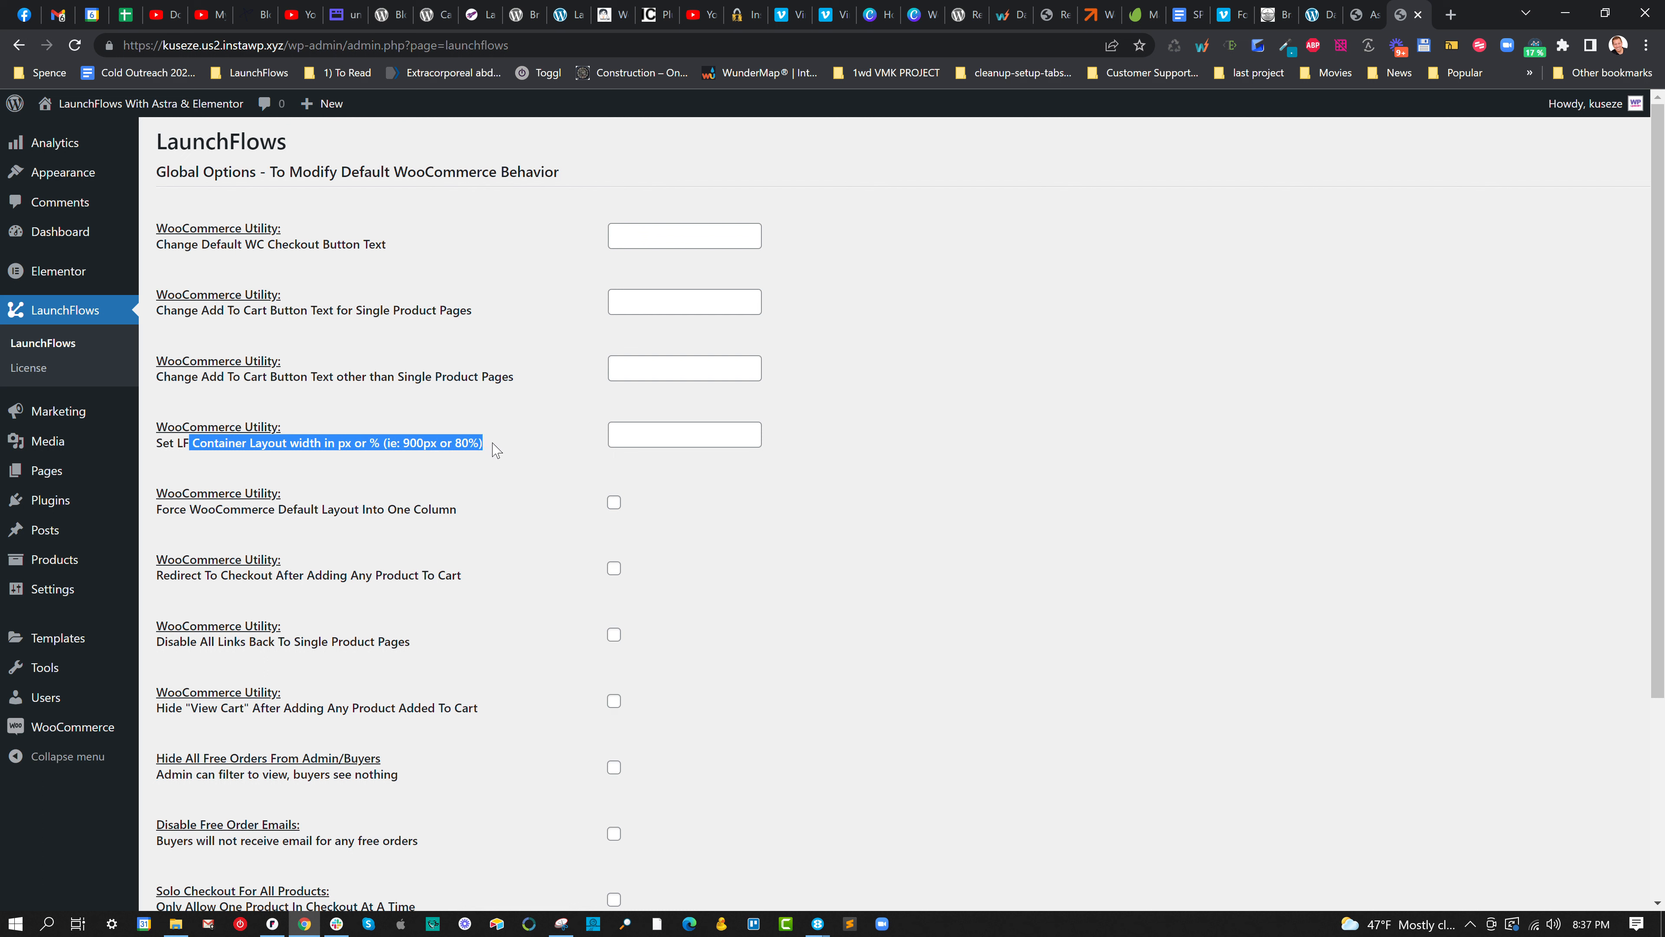
pyautogui.click(493, 445)
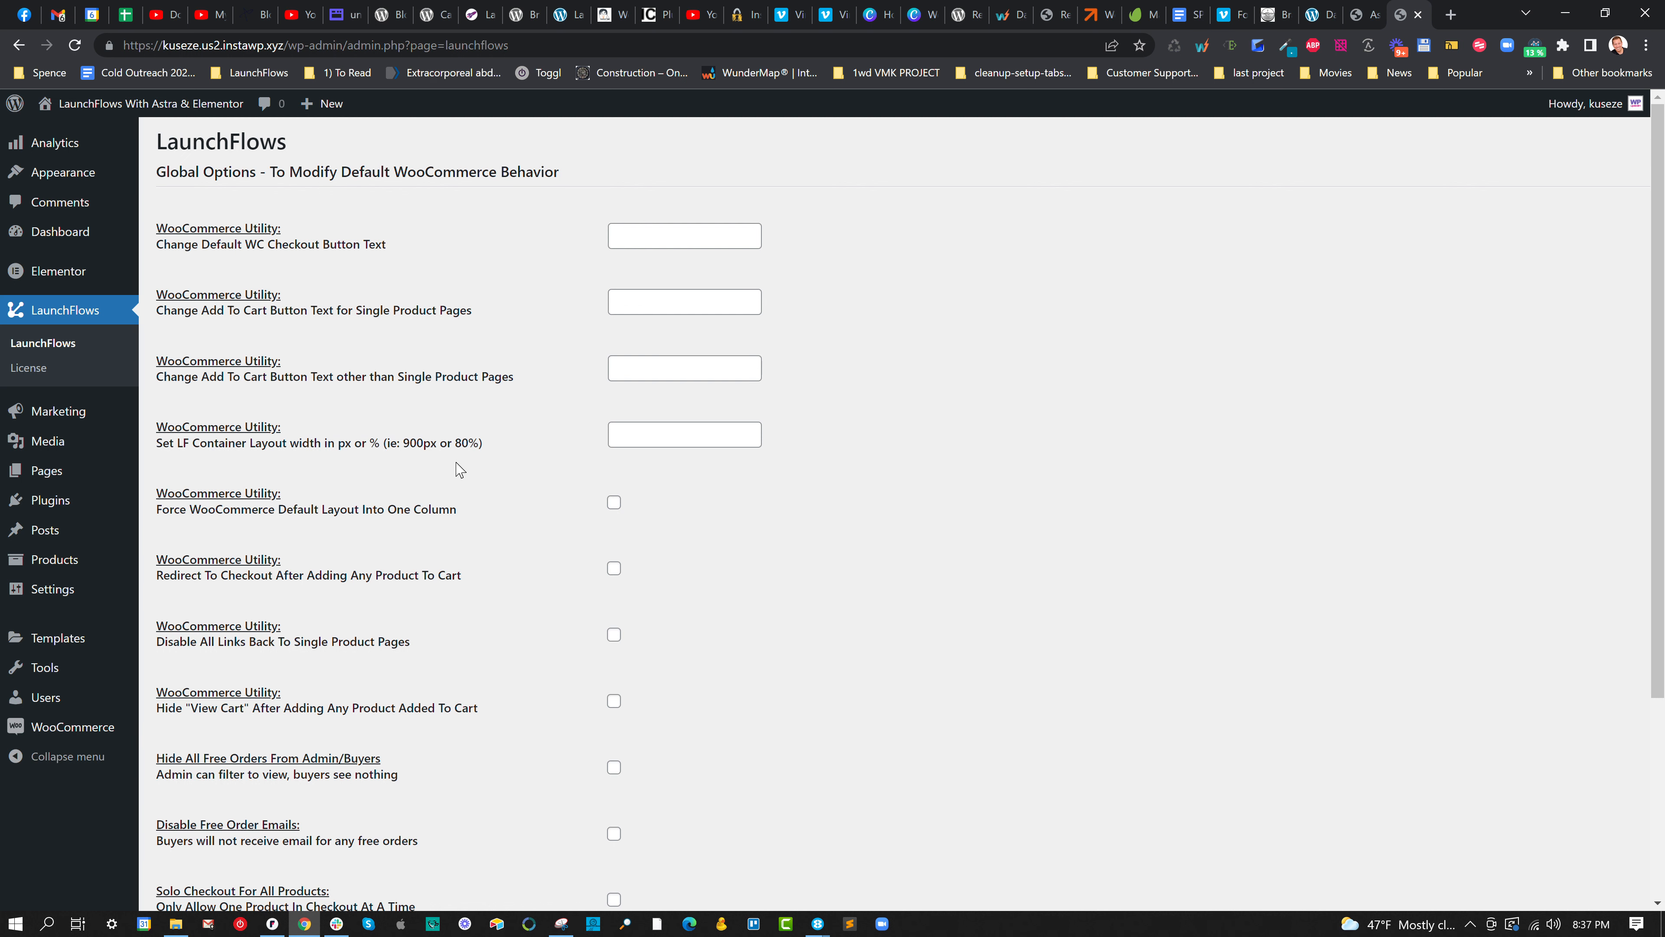
pyautogui.scroll(-4, 610, 547)
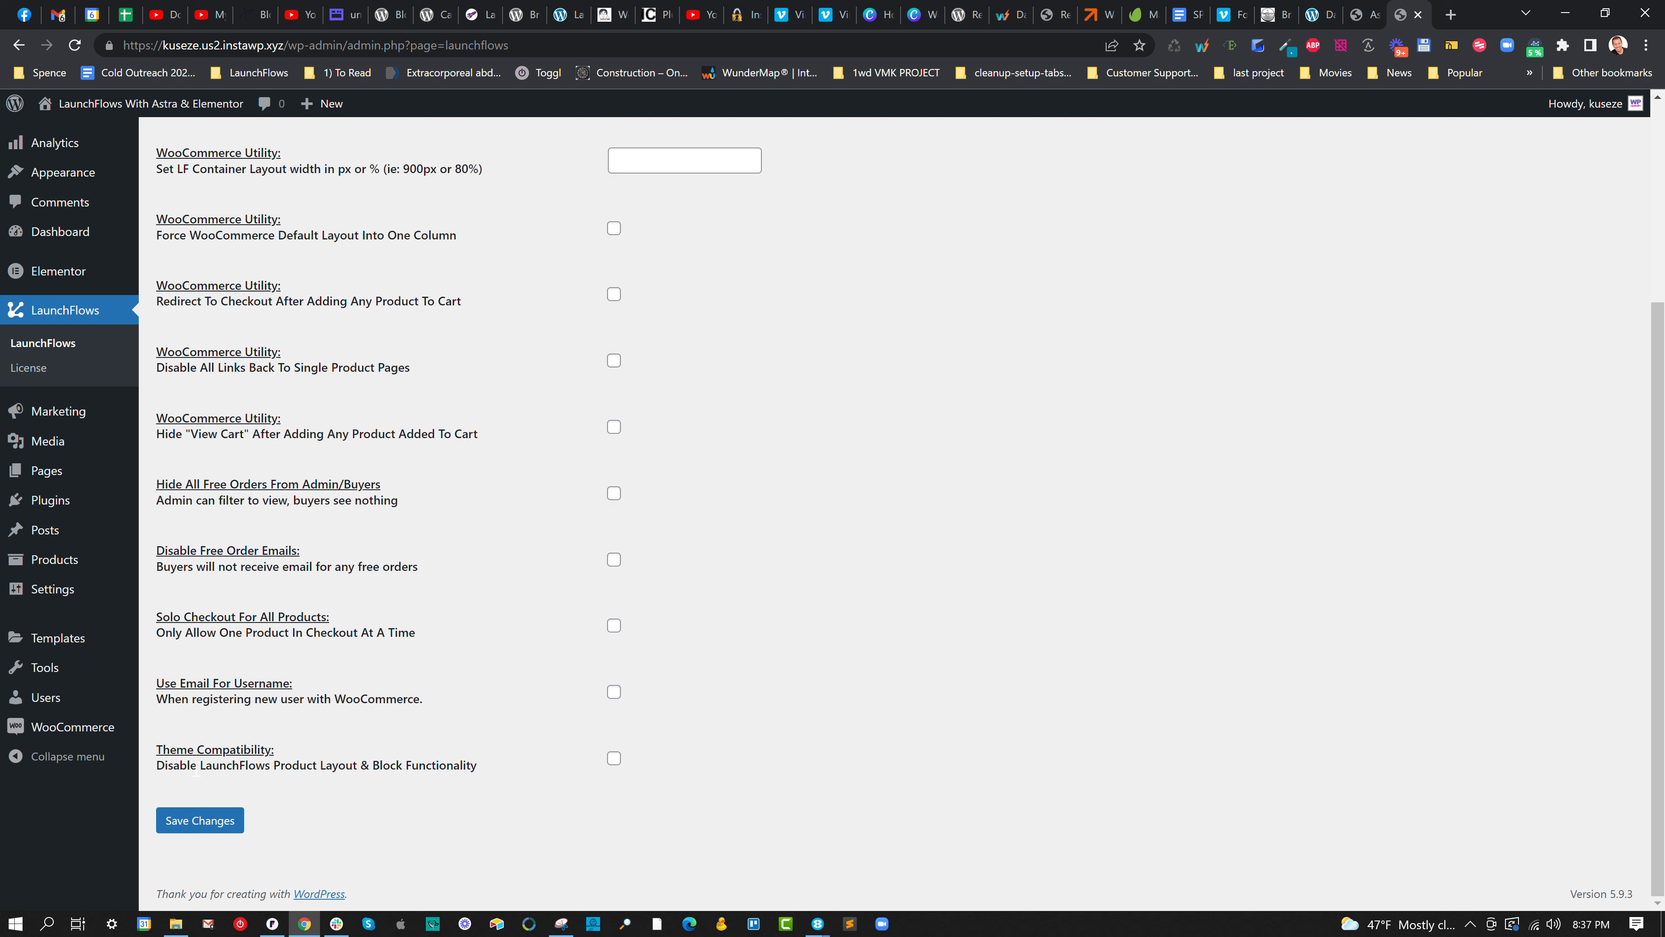
pyautogui.moveTo(158, 750); pyautogui.dragTo(488, 771)
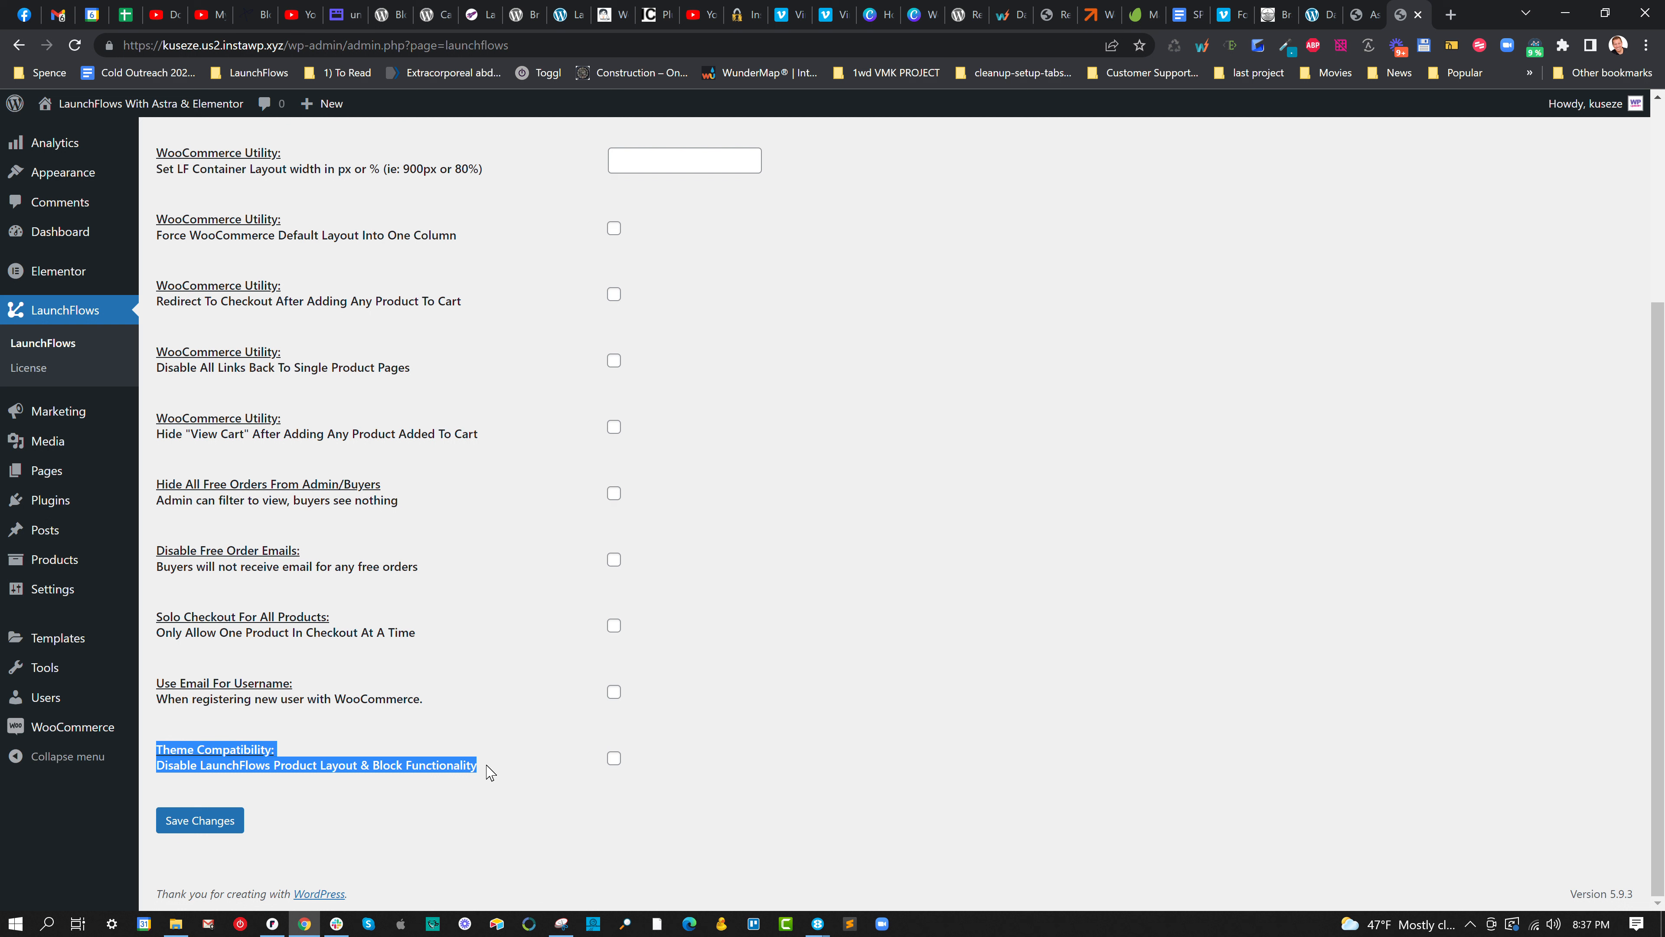
pyautogui.click(490, 772)
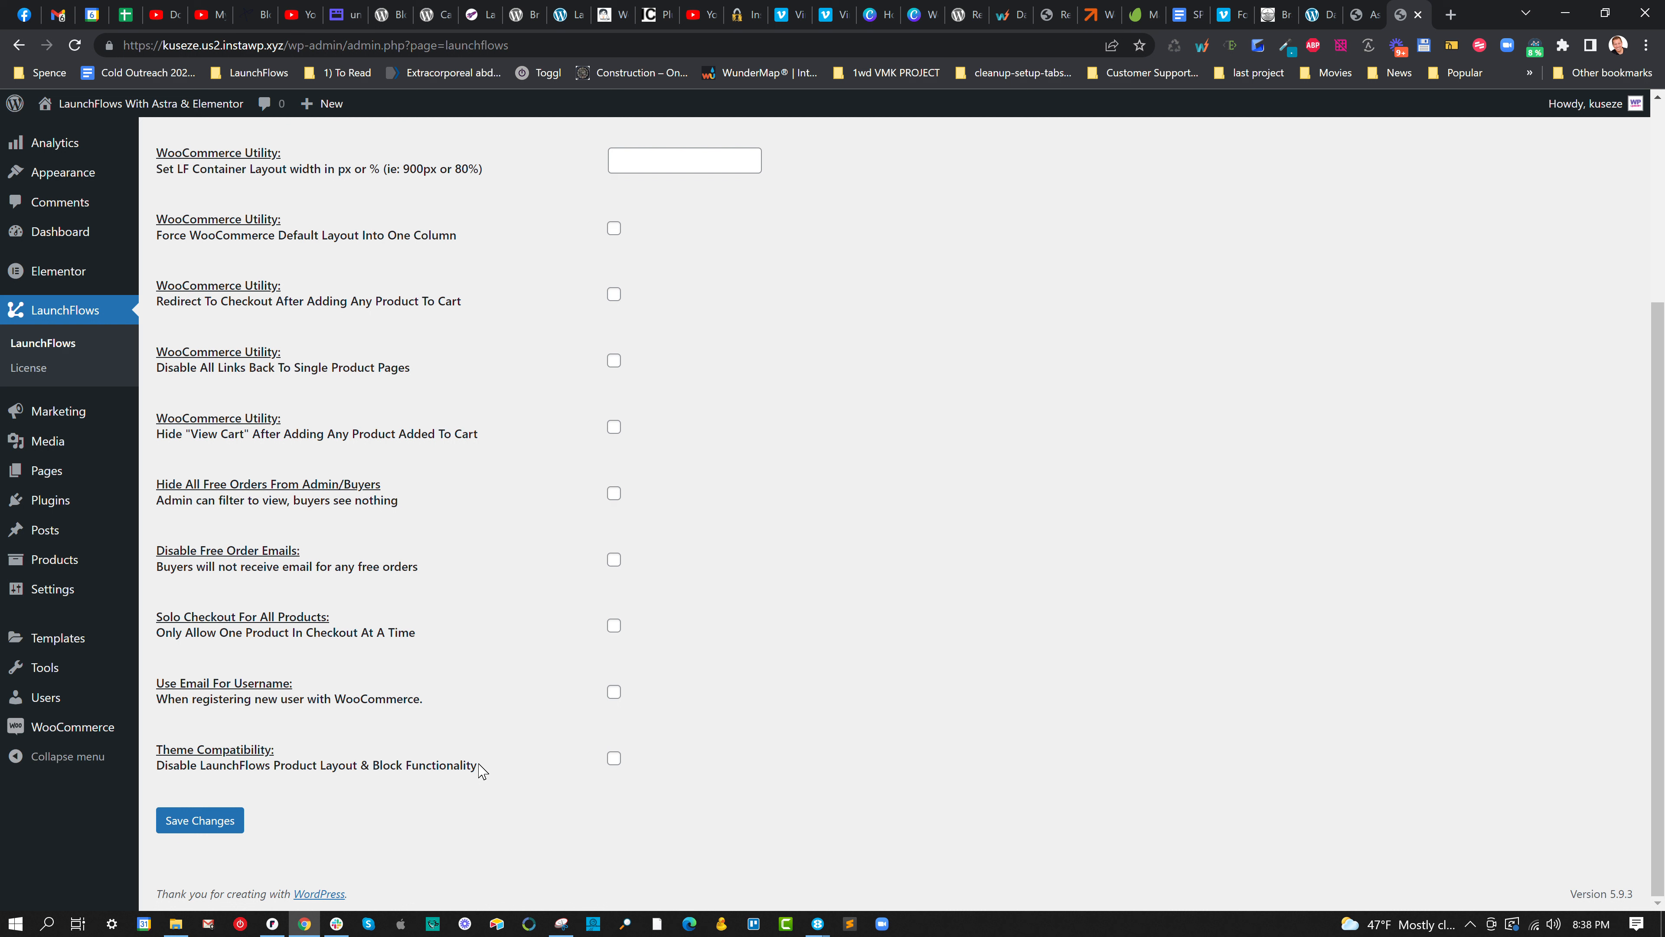
pyautogui.moveTo(479, 765); pyautogui.dragTo(158, 752)
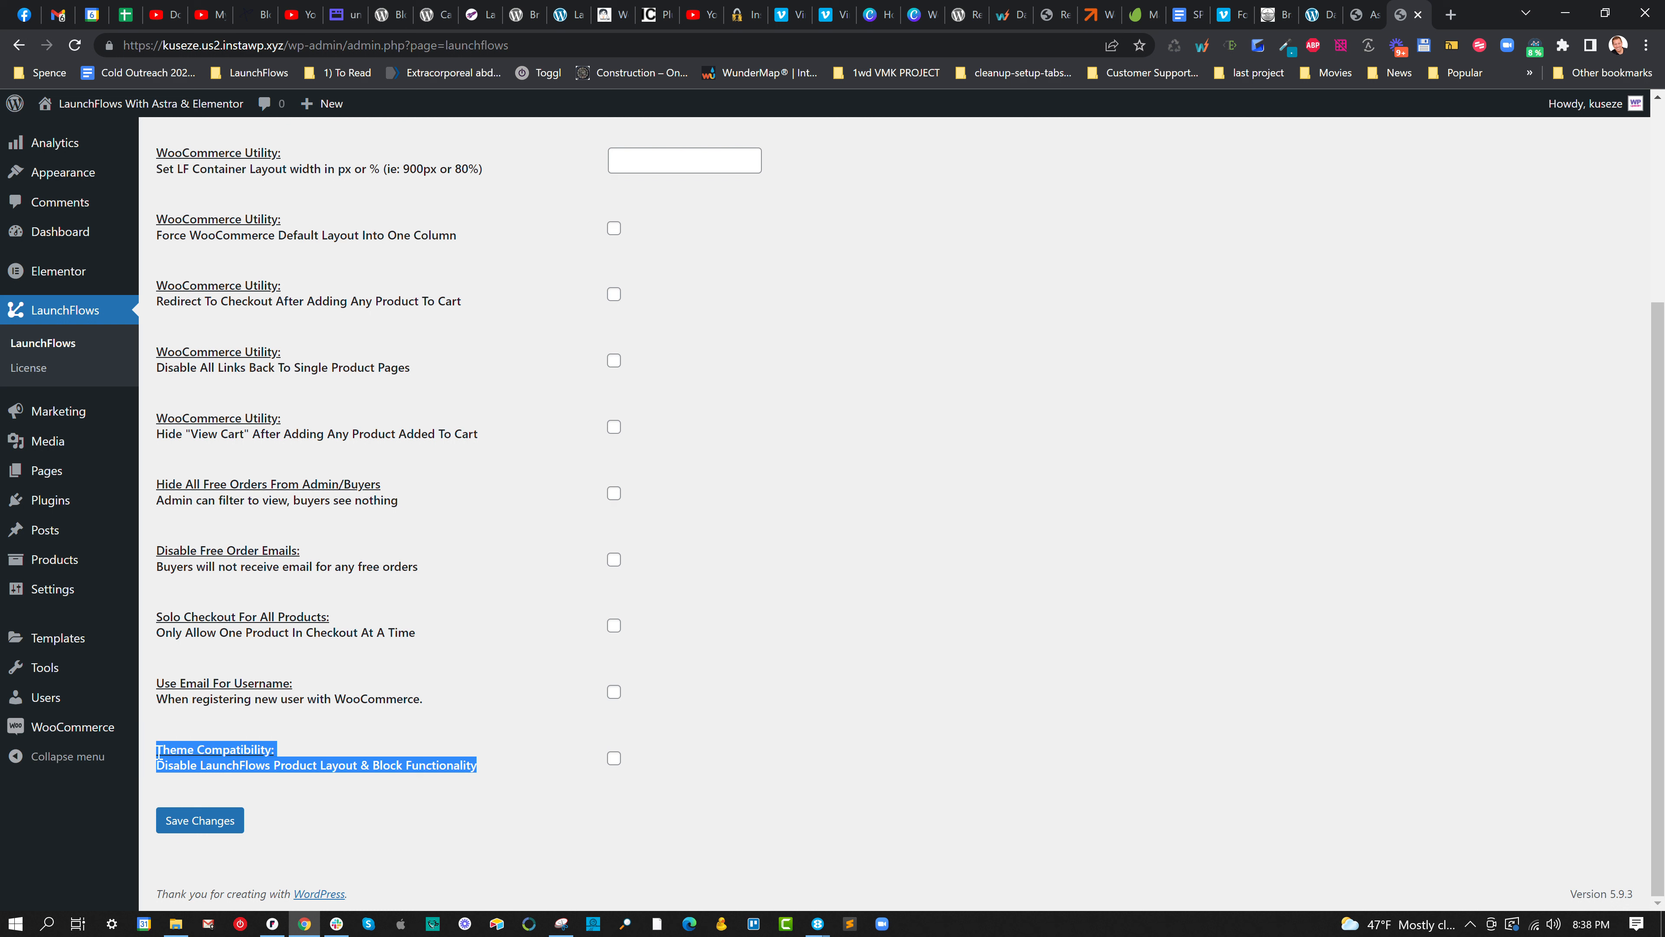
pyautogui.click(158, 751)
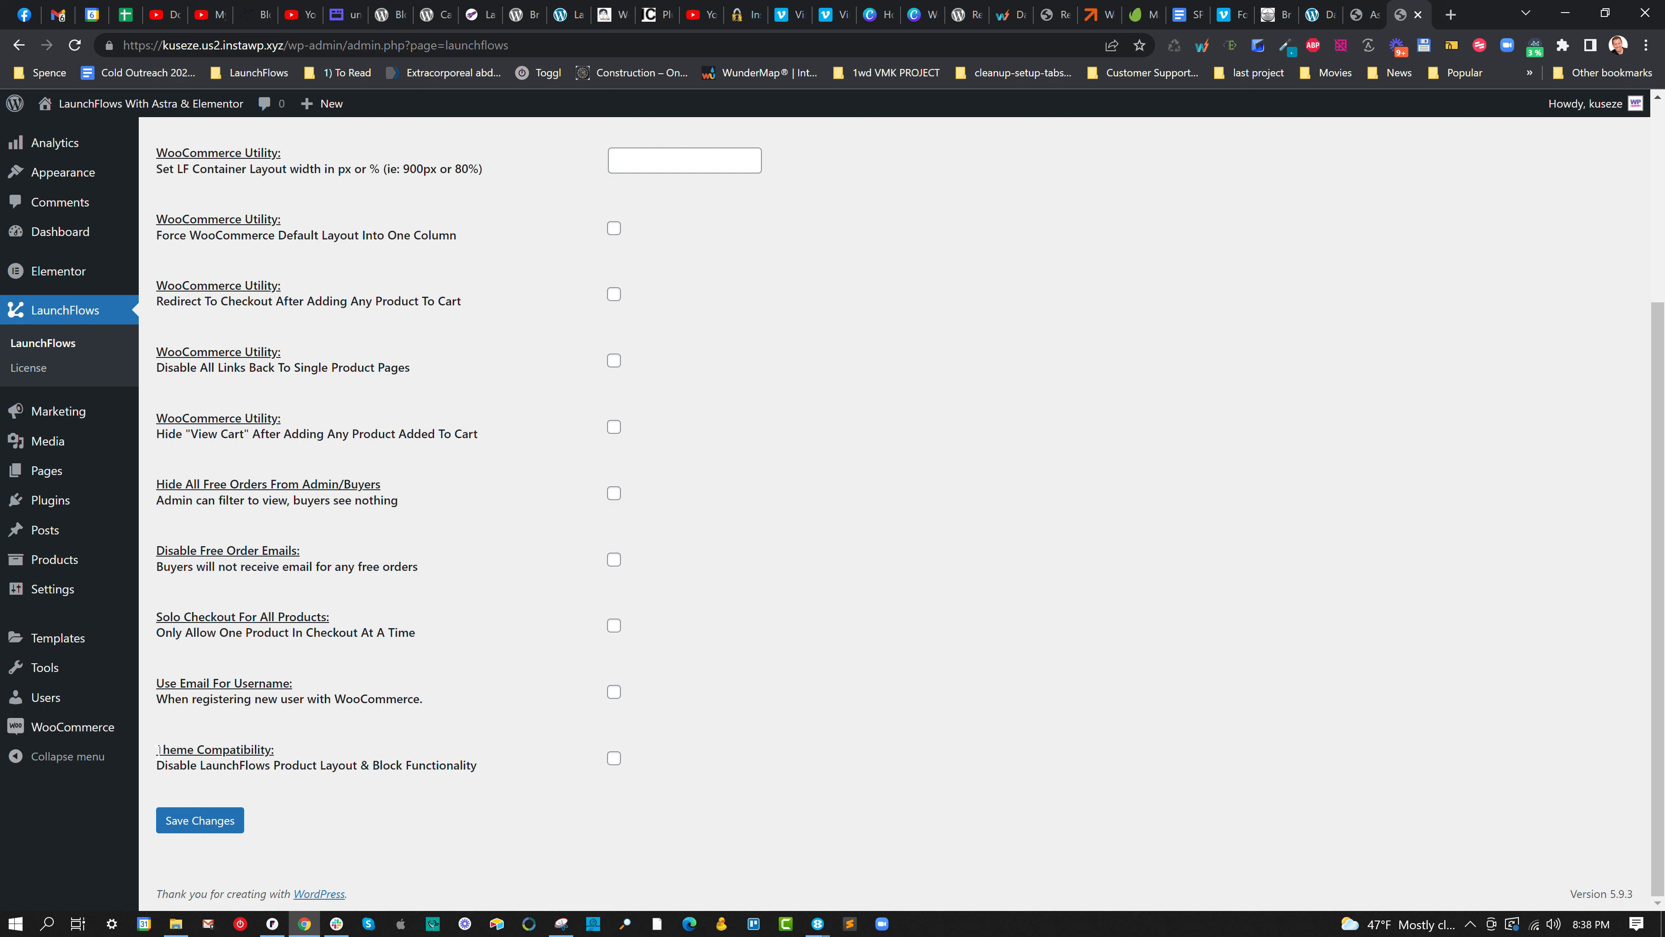
pyautogui.moveTo(158, 751); pyautogui.dragTo(496, 776)
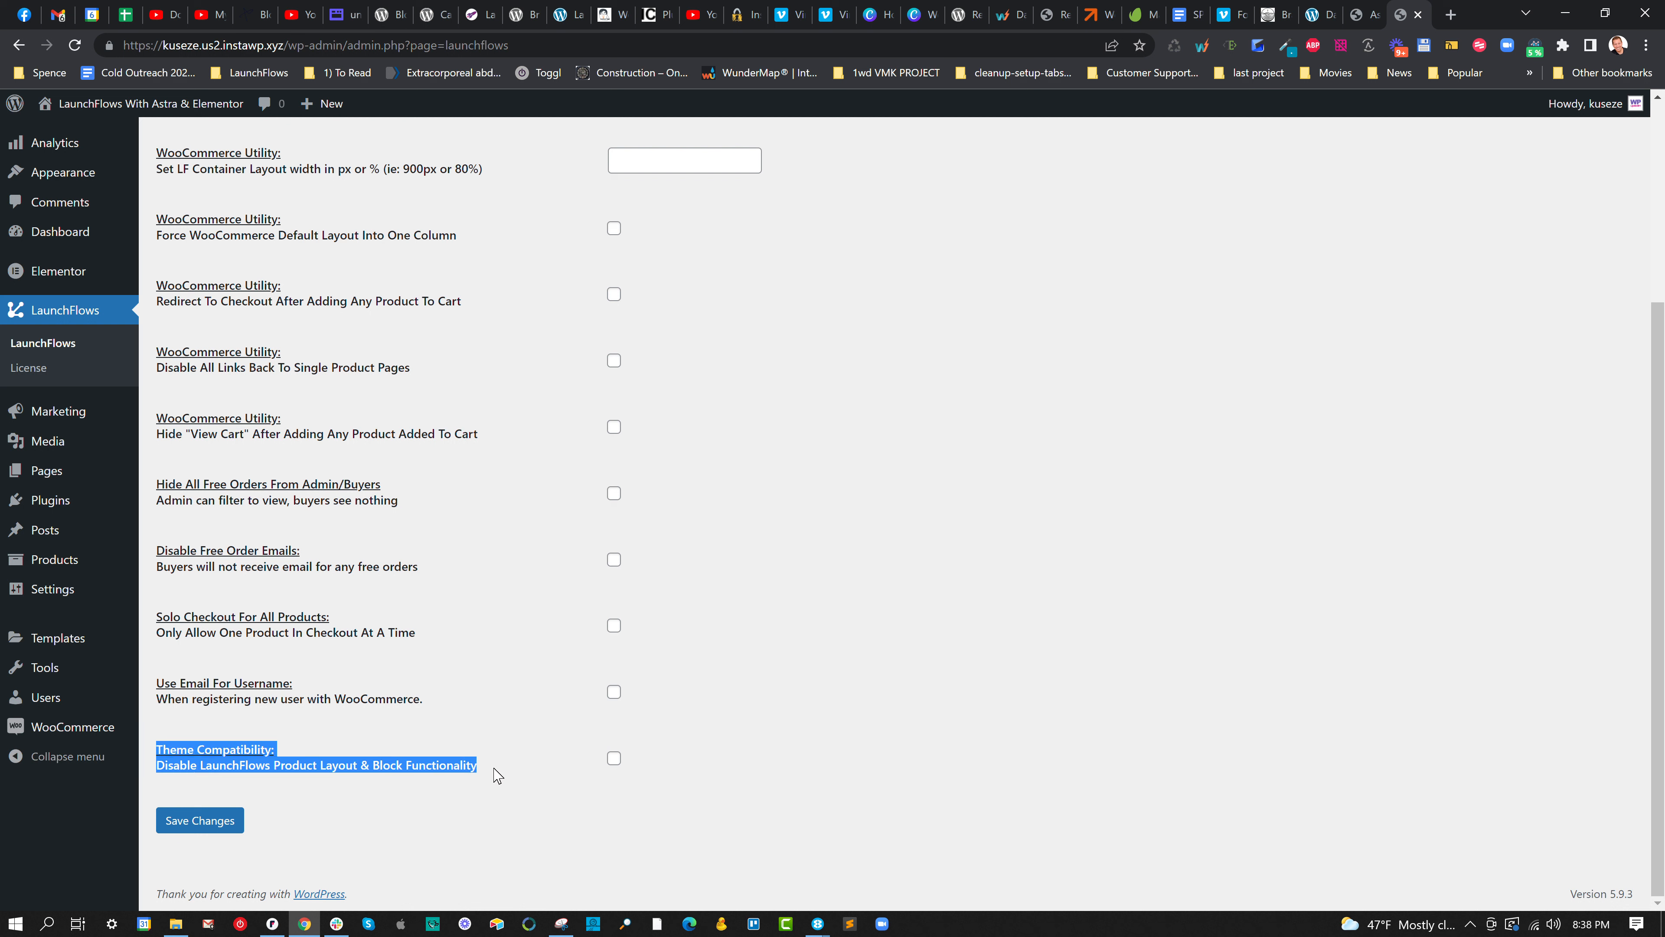
pyautogui.click(496, 776)
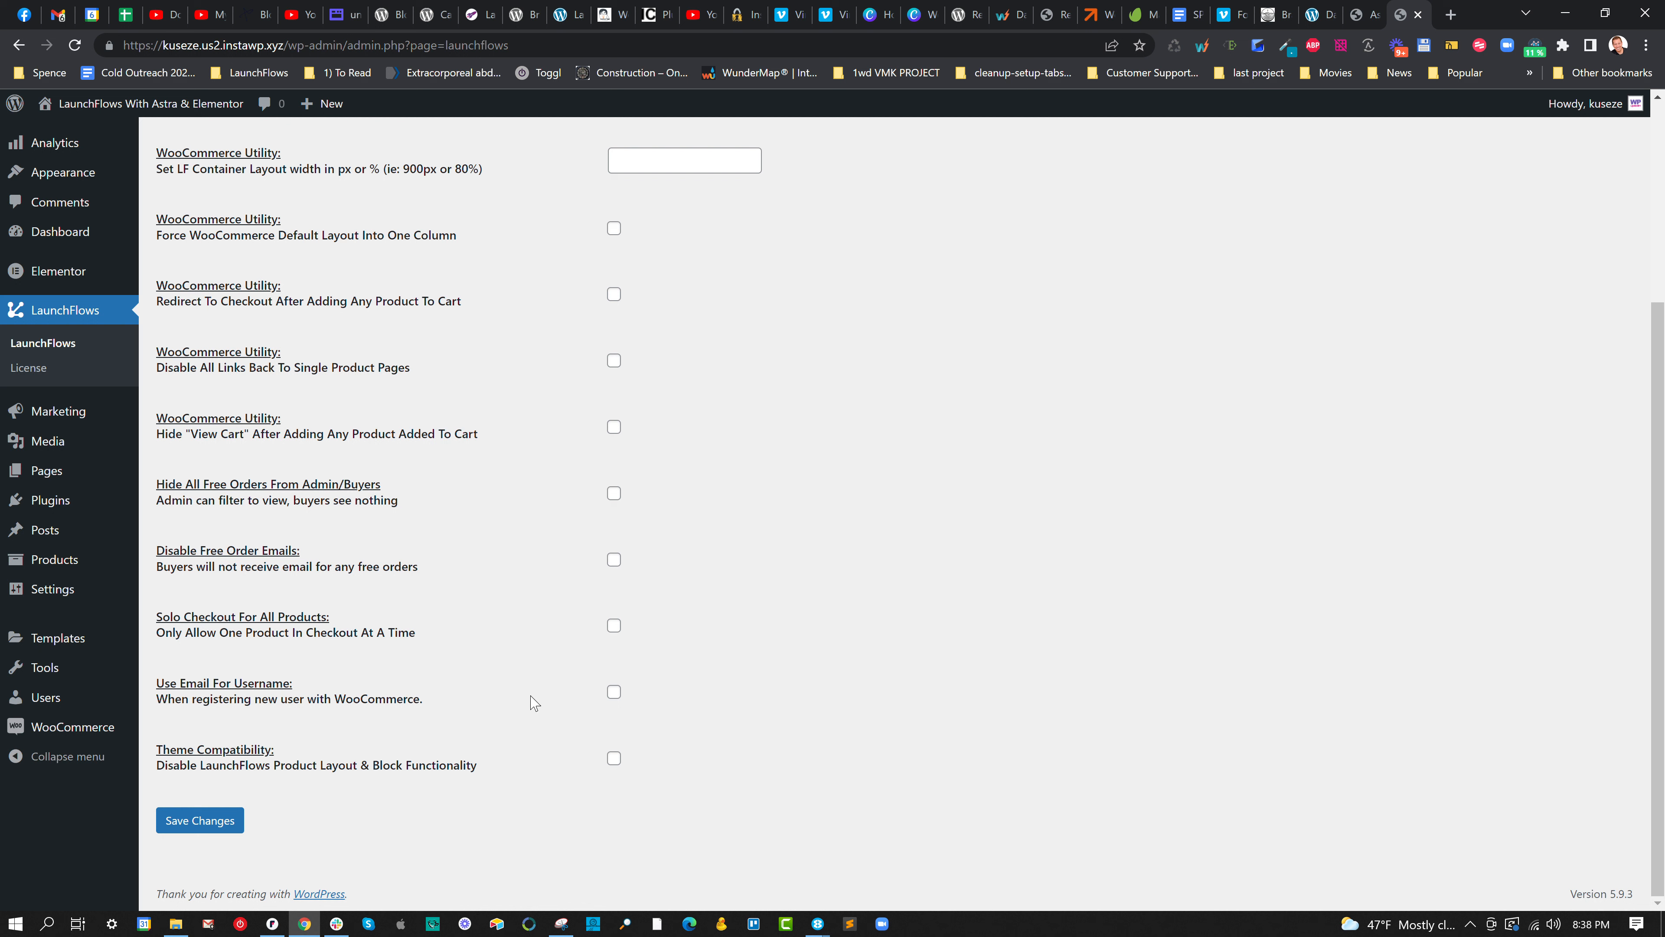
# Enable the LaunchFlows options to use email for username, hide all free orders from admin/buyers and disable free order emails.
pyautogui.click(614, 691)
pyautogui.moveTo(162, 705); pyautogui.dragTo(440, 709)
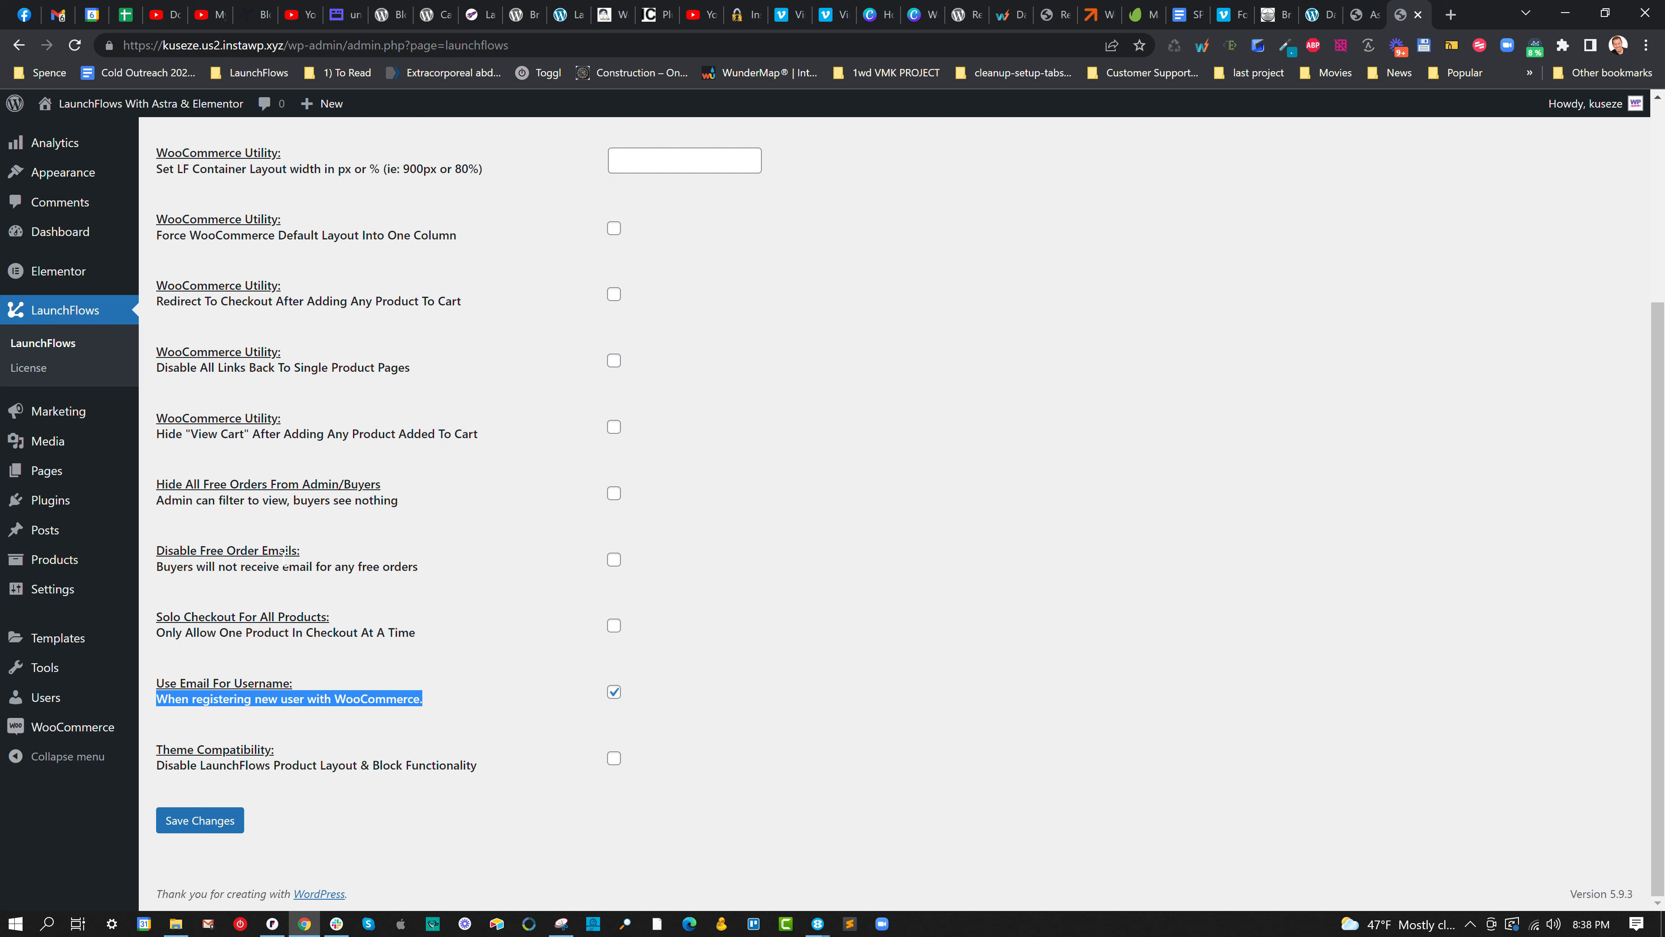
pyautogui.click(614, 492)
pyautogui.click(614, 558)
# Enable hiding "View Cart" after adding products and disabling all links back to single product pages, and save the LaunchFlows options.
pyautogui.scroll(1, 640, 541)
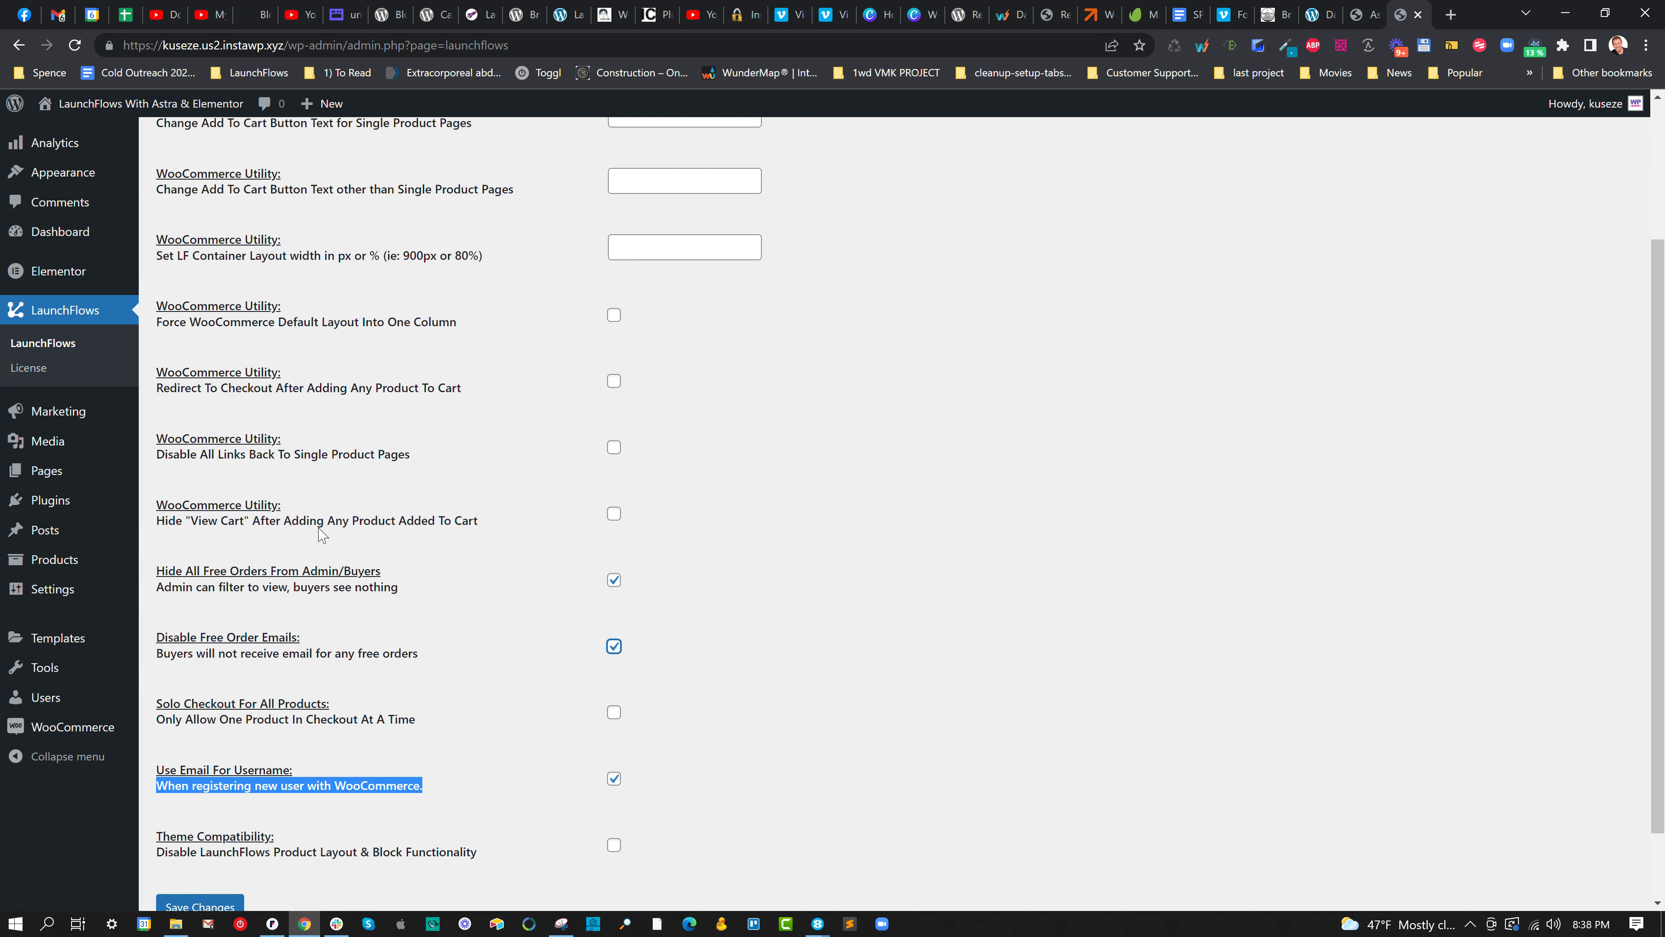
pyautogui.click(613, 514)
pyautogui.click(611, 511)
pyautogui.click(612, 512)
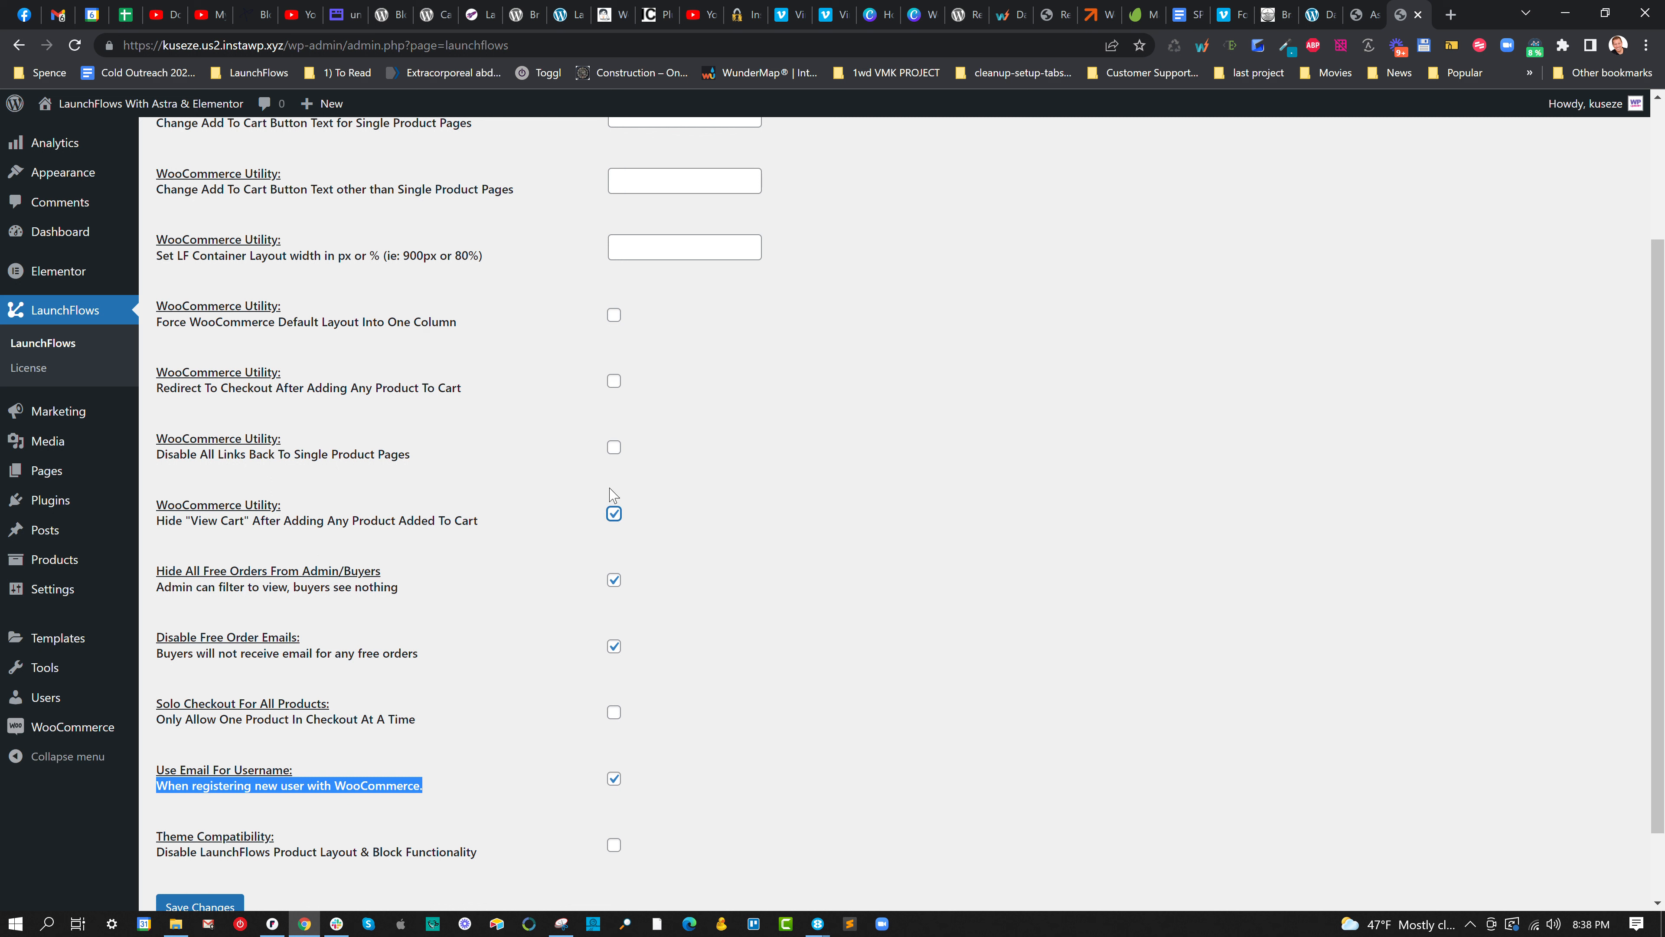
pyautogui.click(615, 451)
pyautogui.scroll(-1, 374, 613)
pyautogui.click(200, 820)
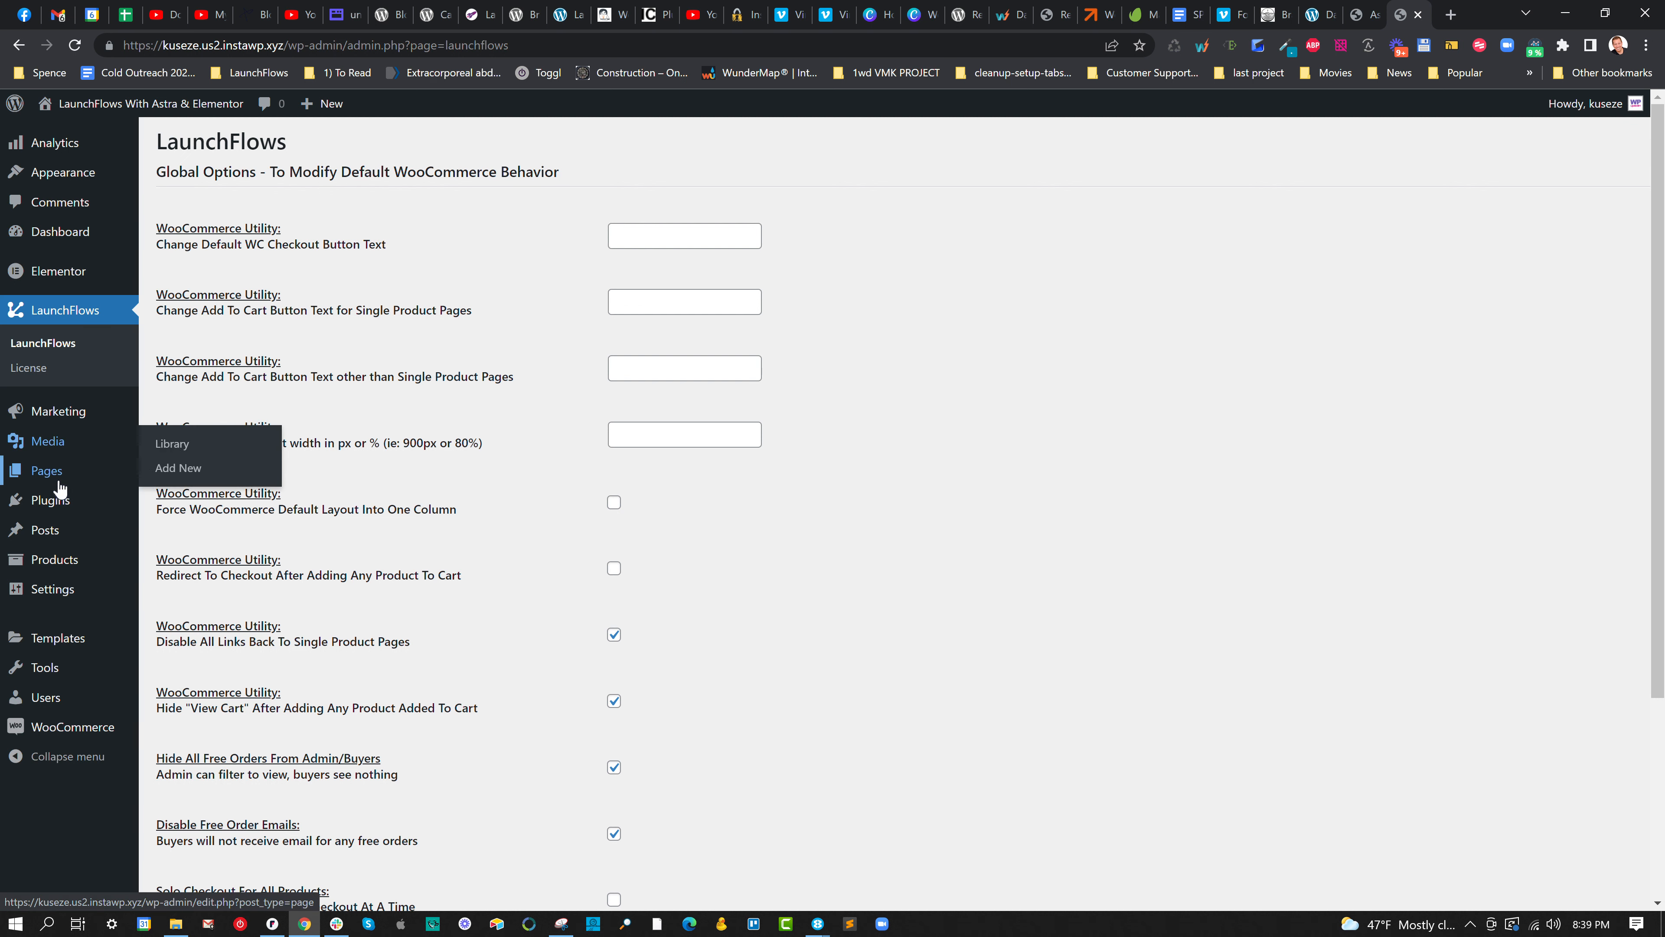
# Open the Checkout page for editing and remove its WooCommerce checkout Shortcode block.
pyautogui.moveTo(66, 505)
pyautogui.moveTo(49, 470)
pyautogui.click(174, 474)
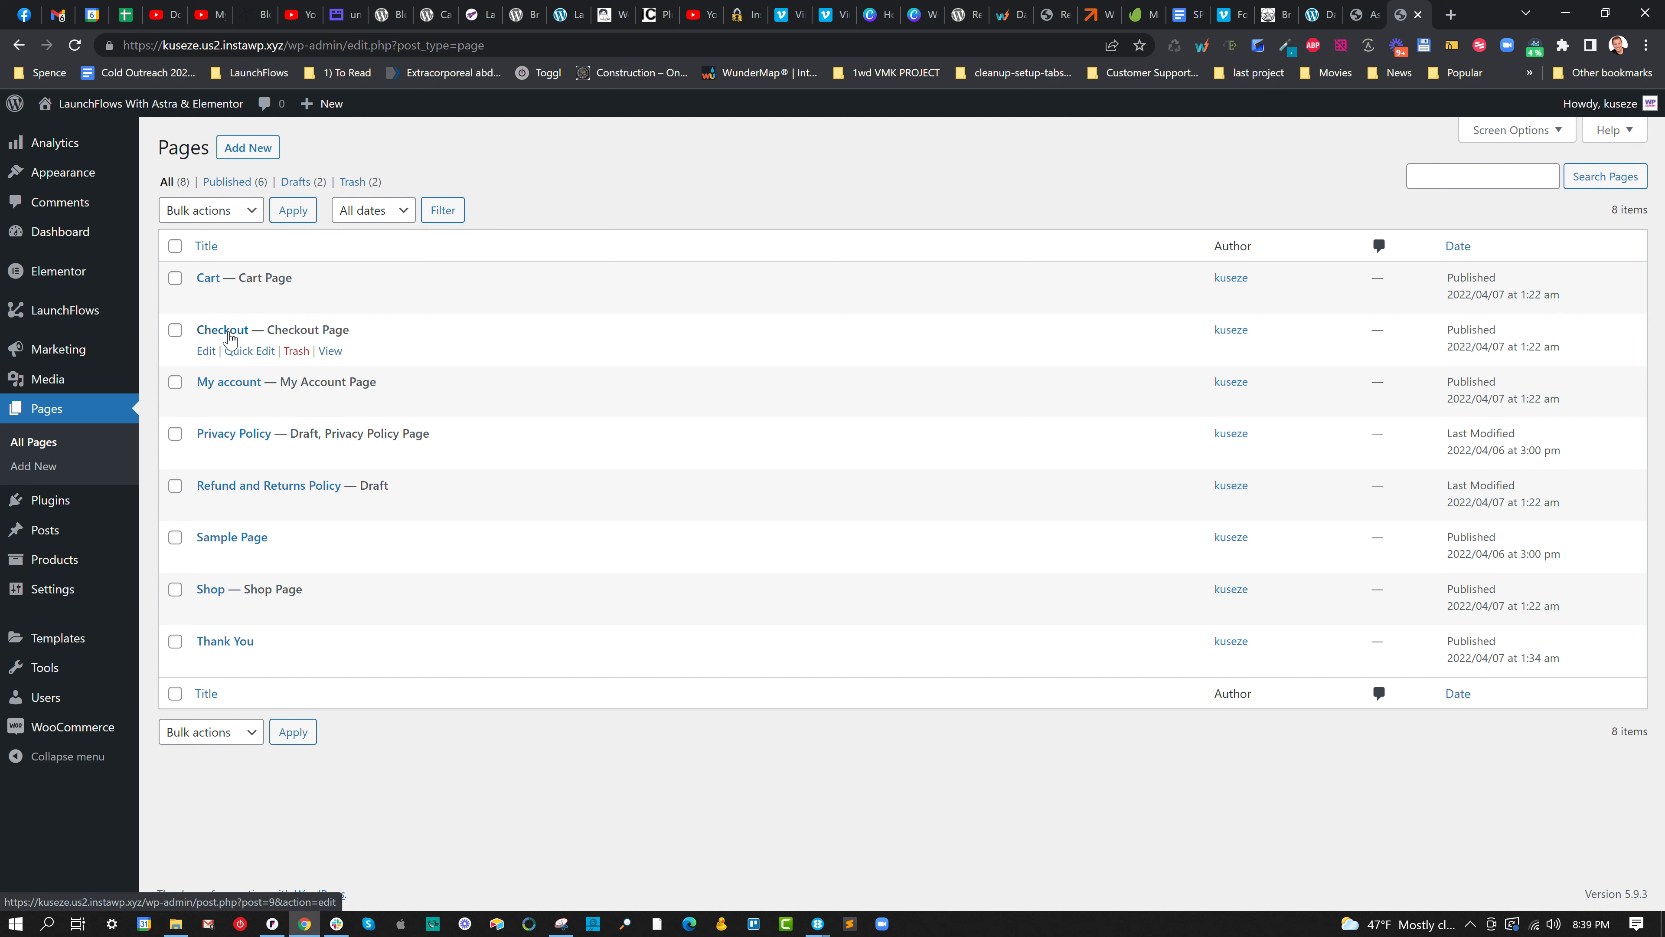
pyautogui.click(205, 353)
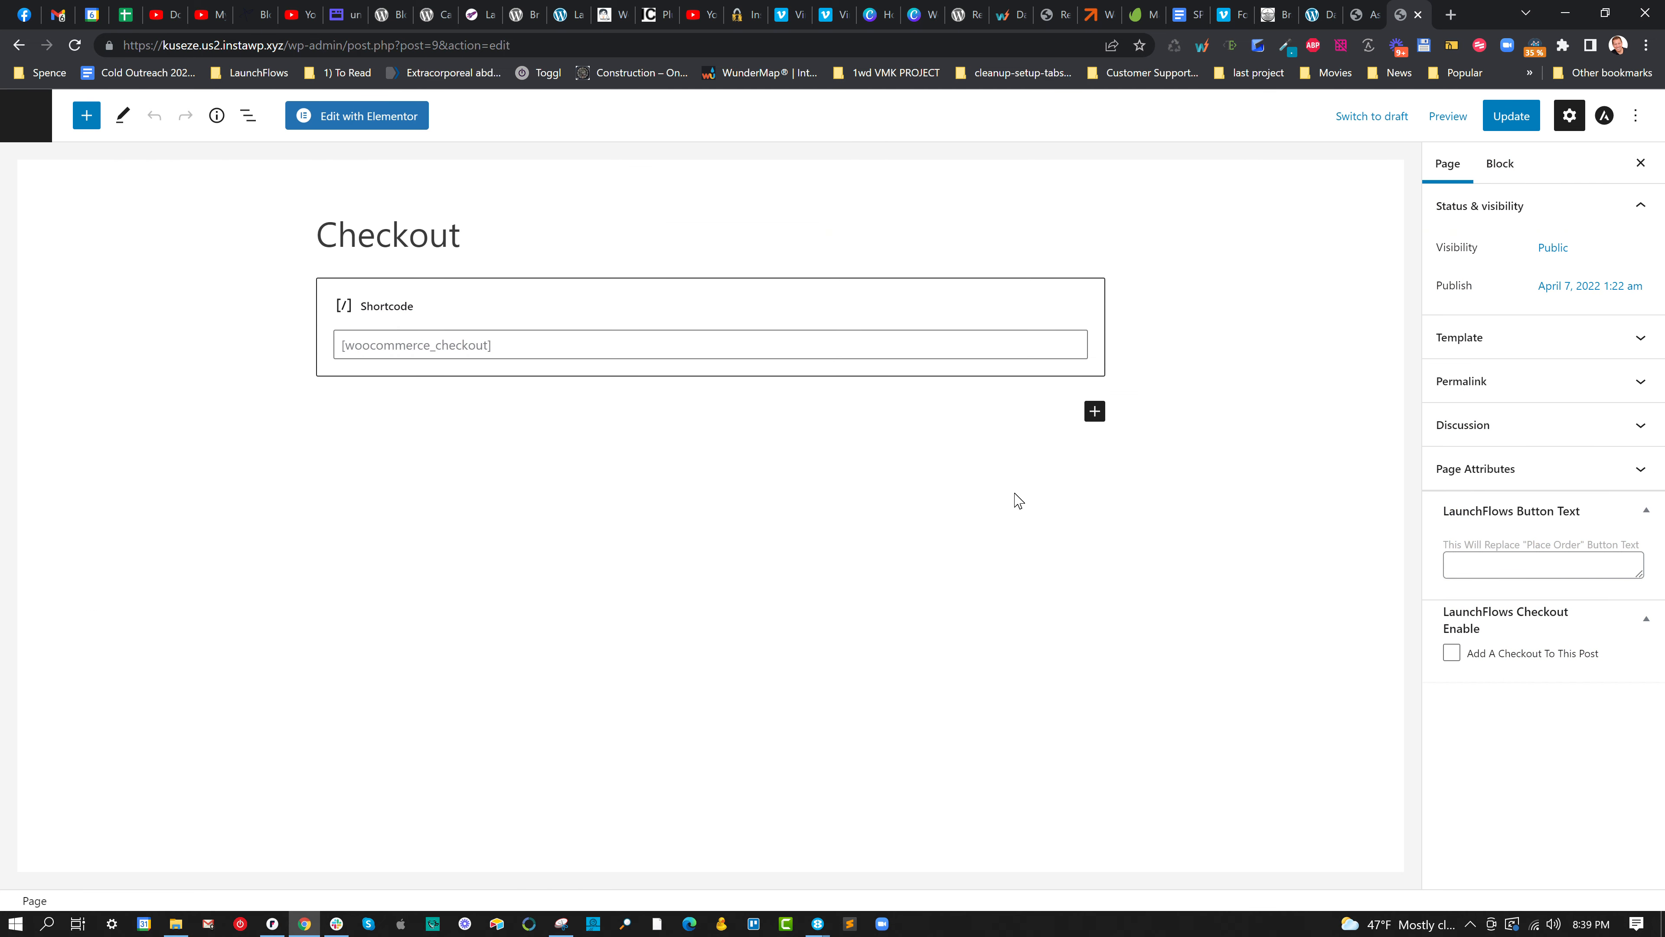
pyautogui.click(668, 315)
pyautogui.click(379, 246)
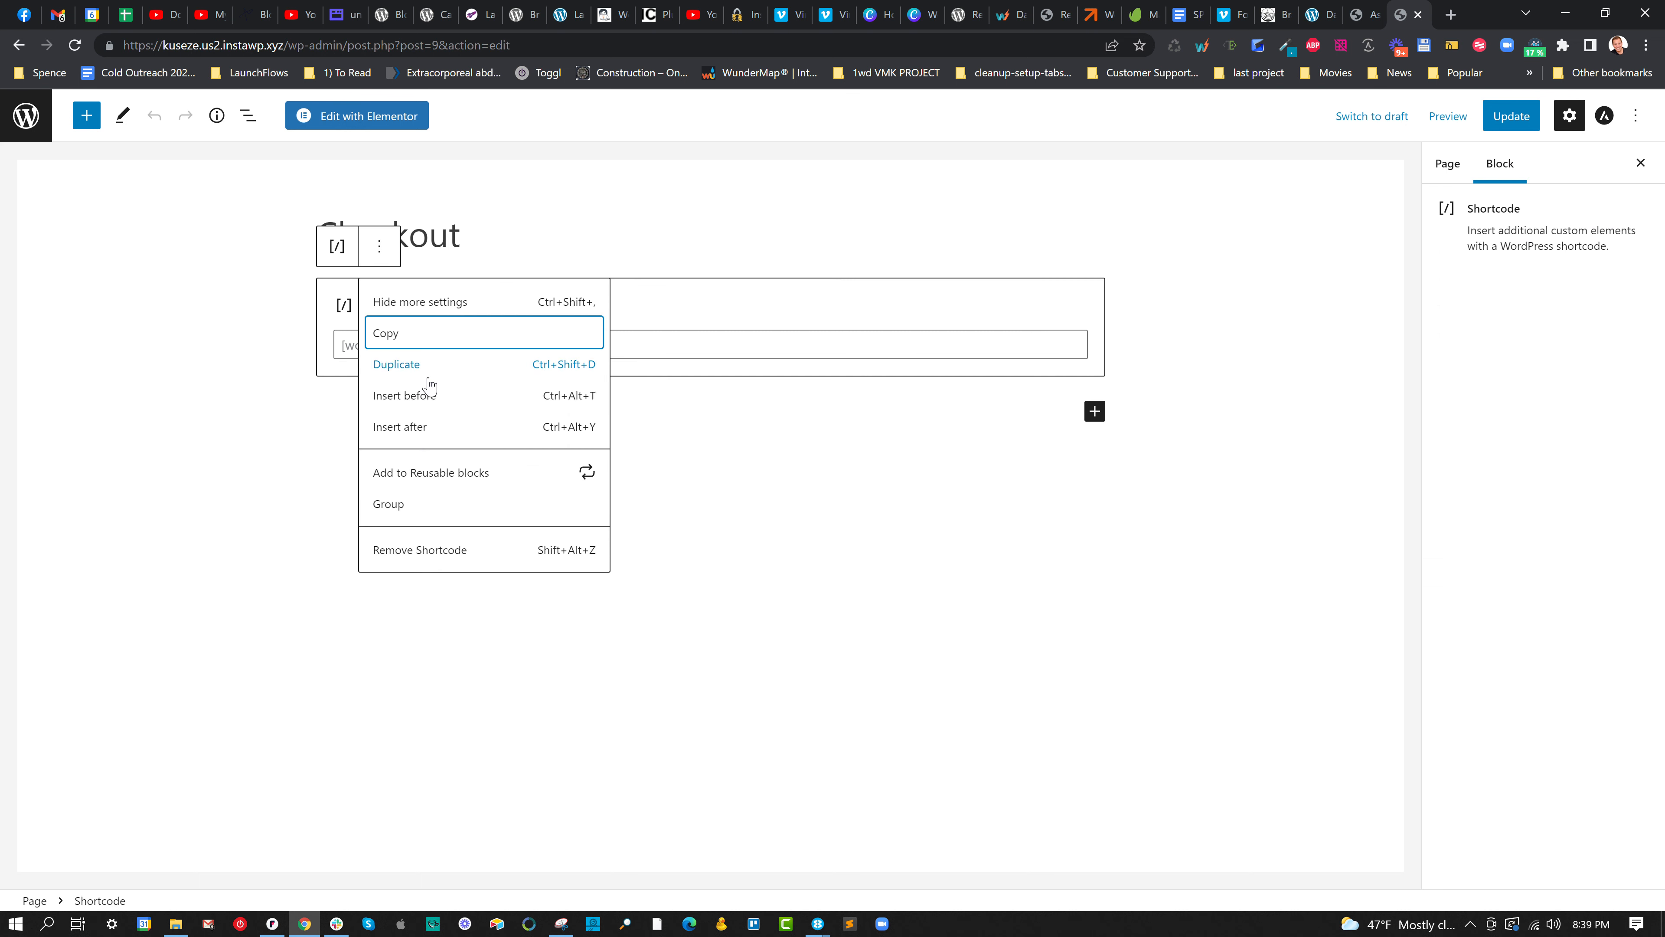
pyautogui.click(456, 549)
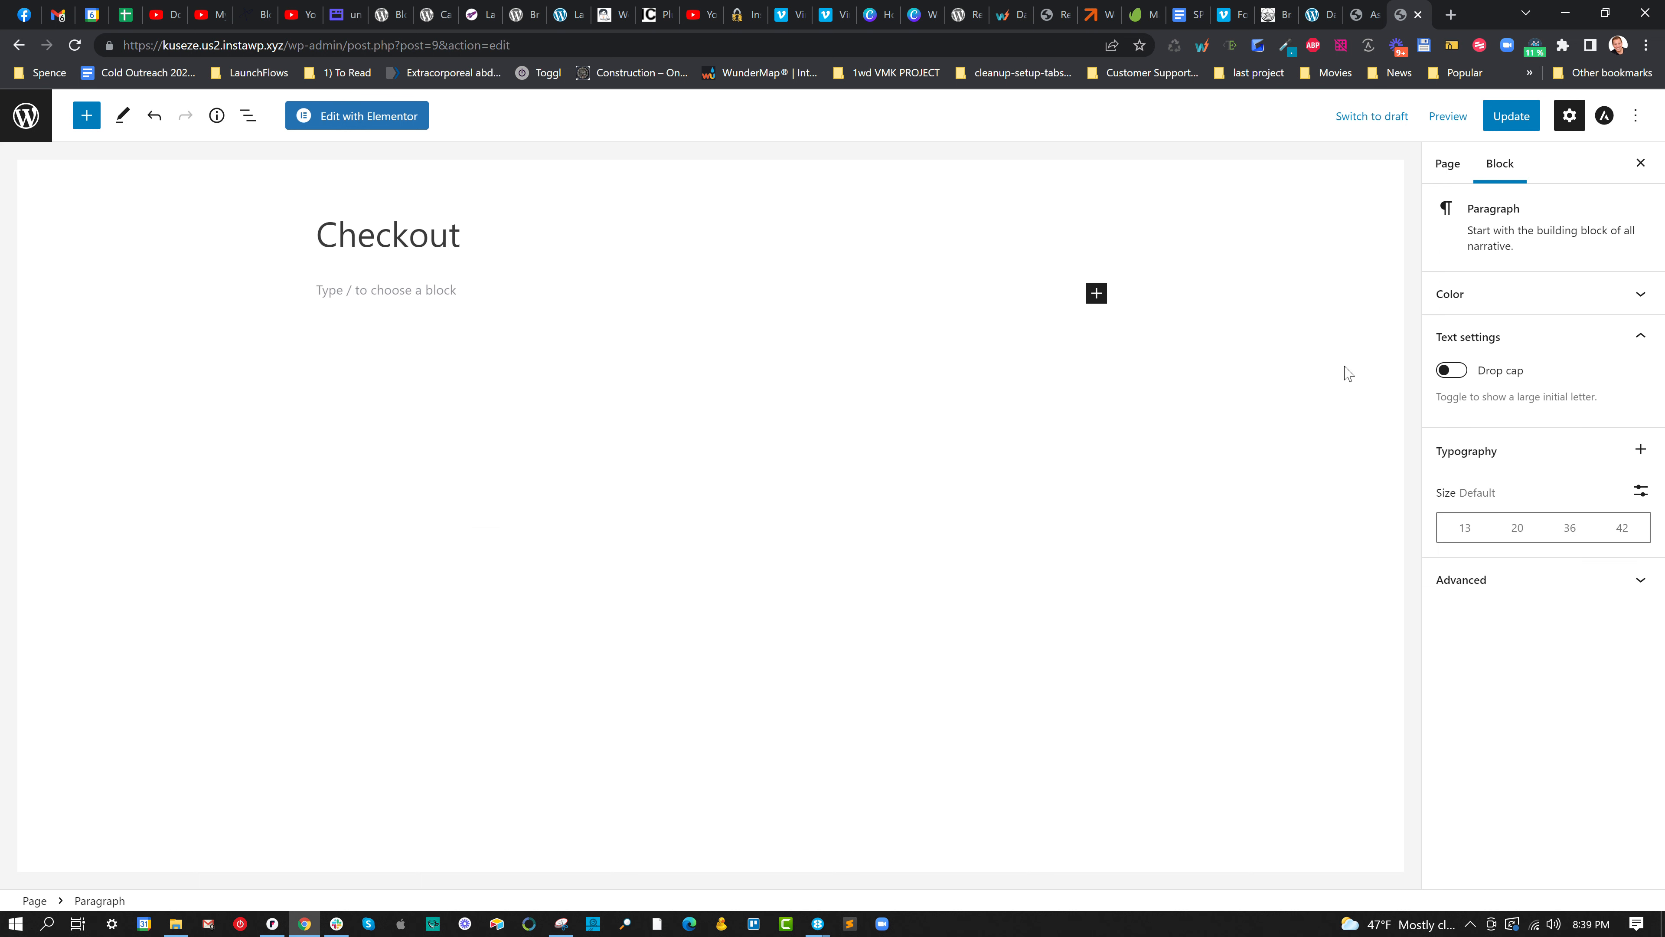
# Enable "Add A Checkout To This Post" for the Checkout page and update the page.
pyautogui.click(1447, 164)
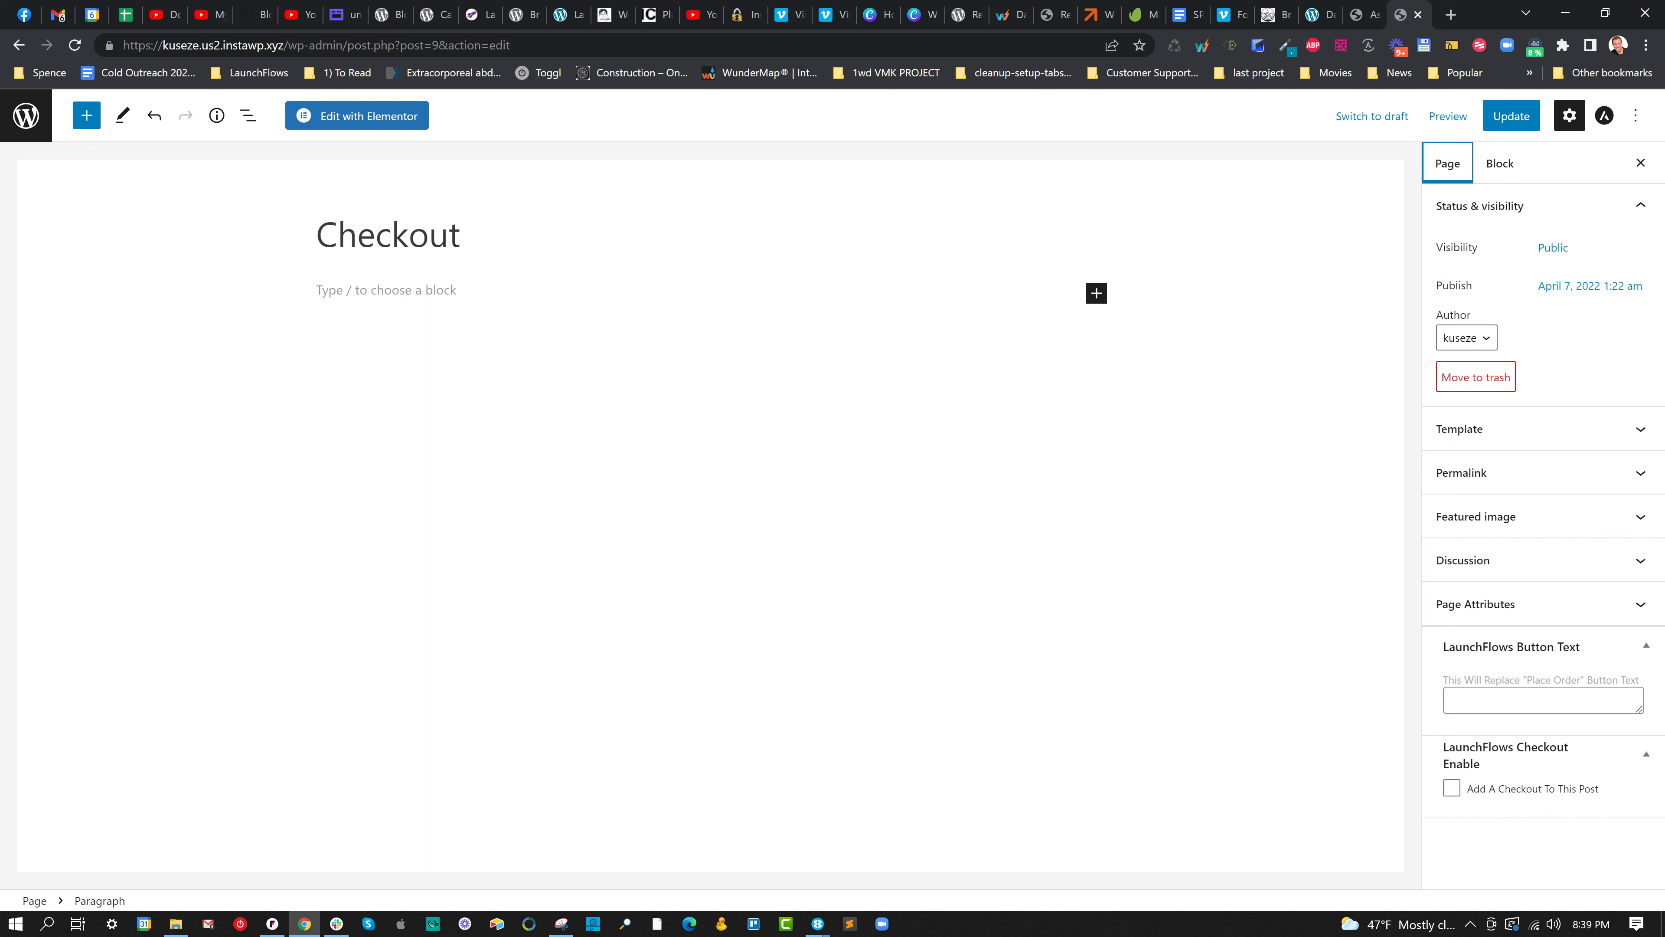
pyautogui.click(1451, 787)
pyautogui.click(1513, 117)
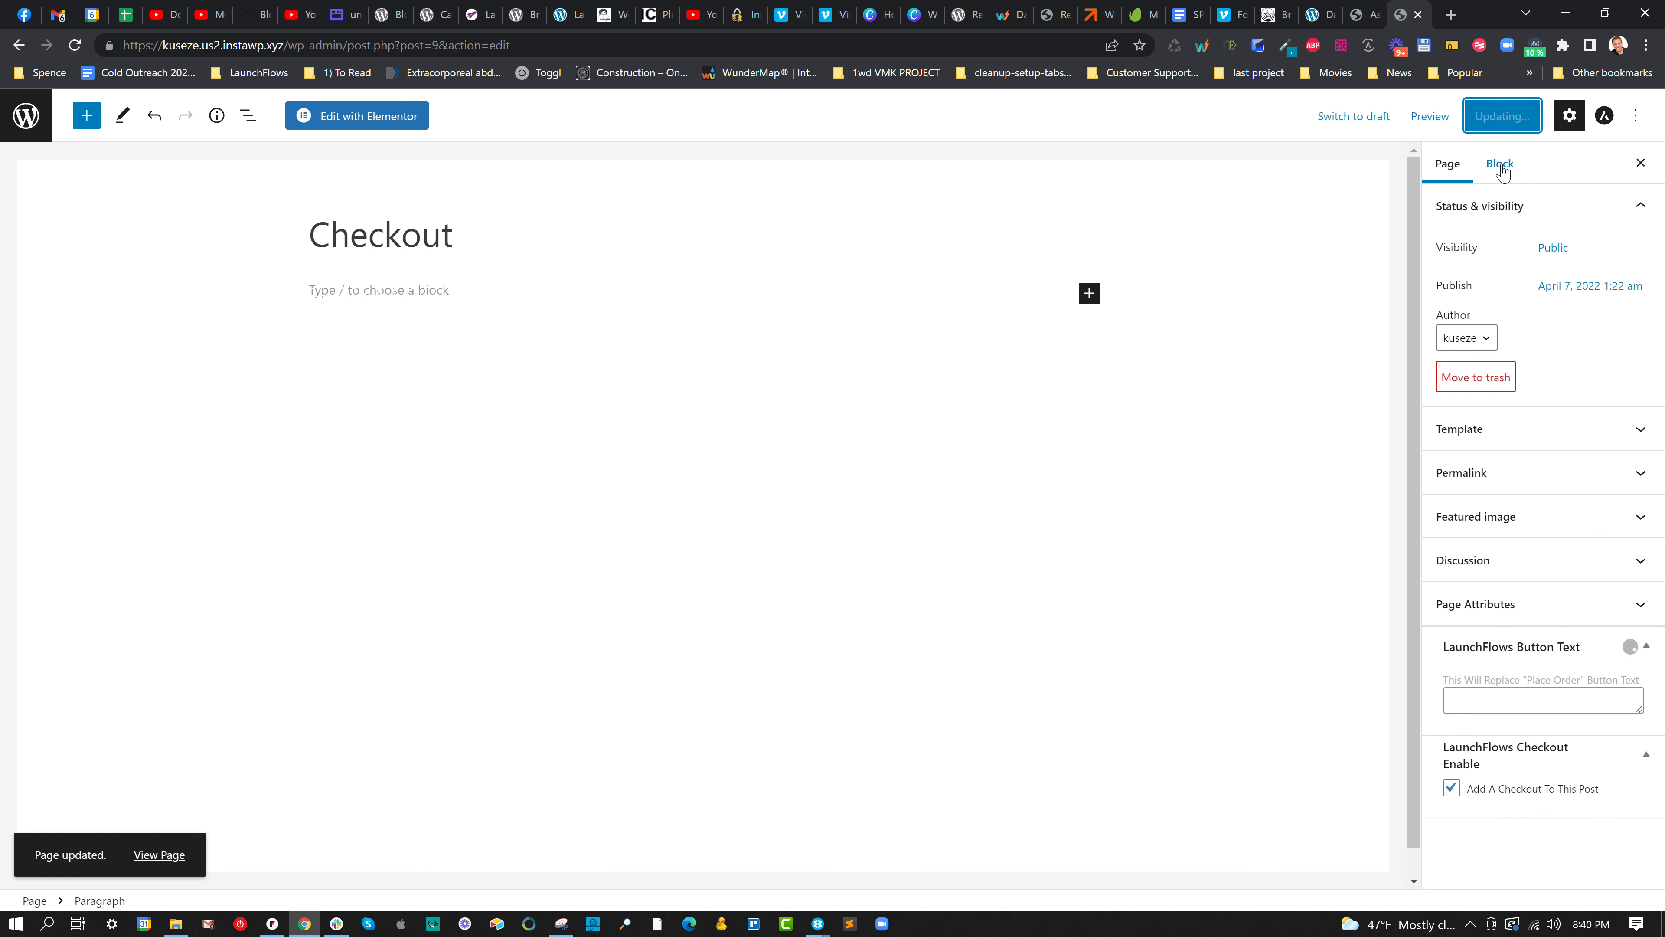
# Preview the Checkout page in a new tab and look over its billing form and order summary.
pyautogui.click(1447, 121)
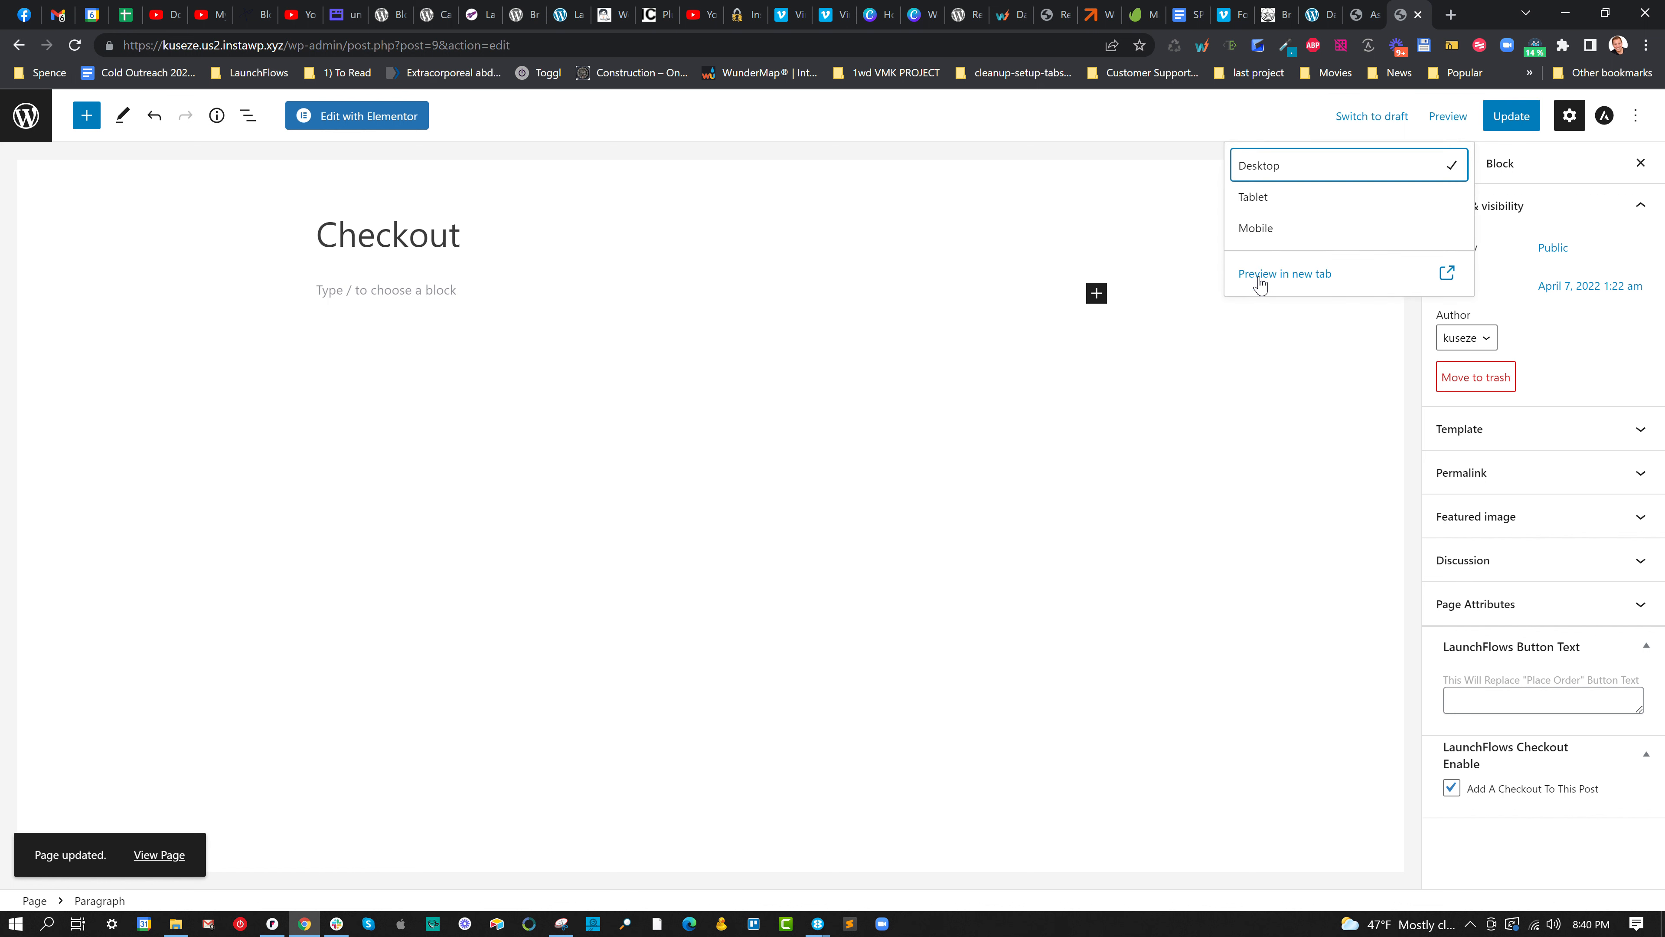
pyautogui.click(1260, 274)
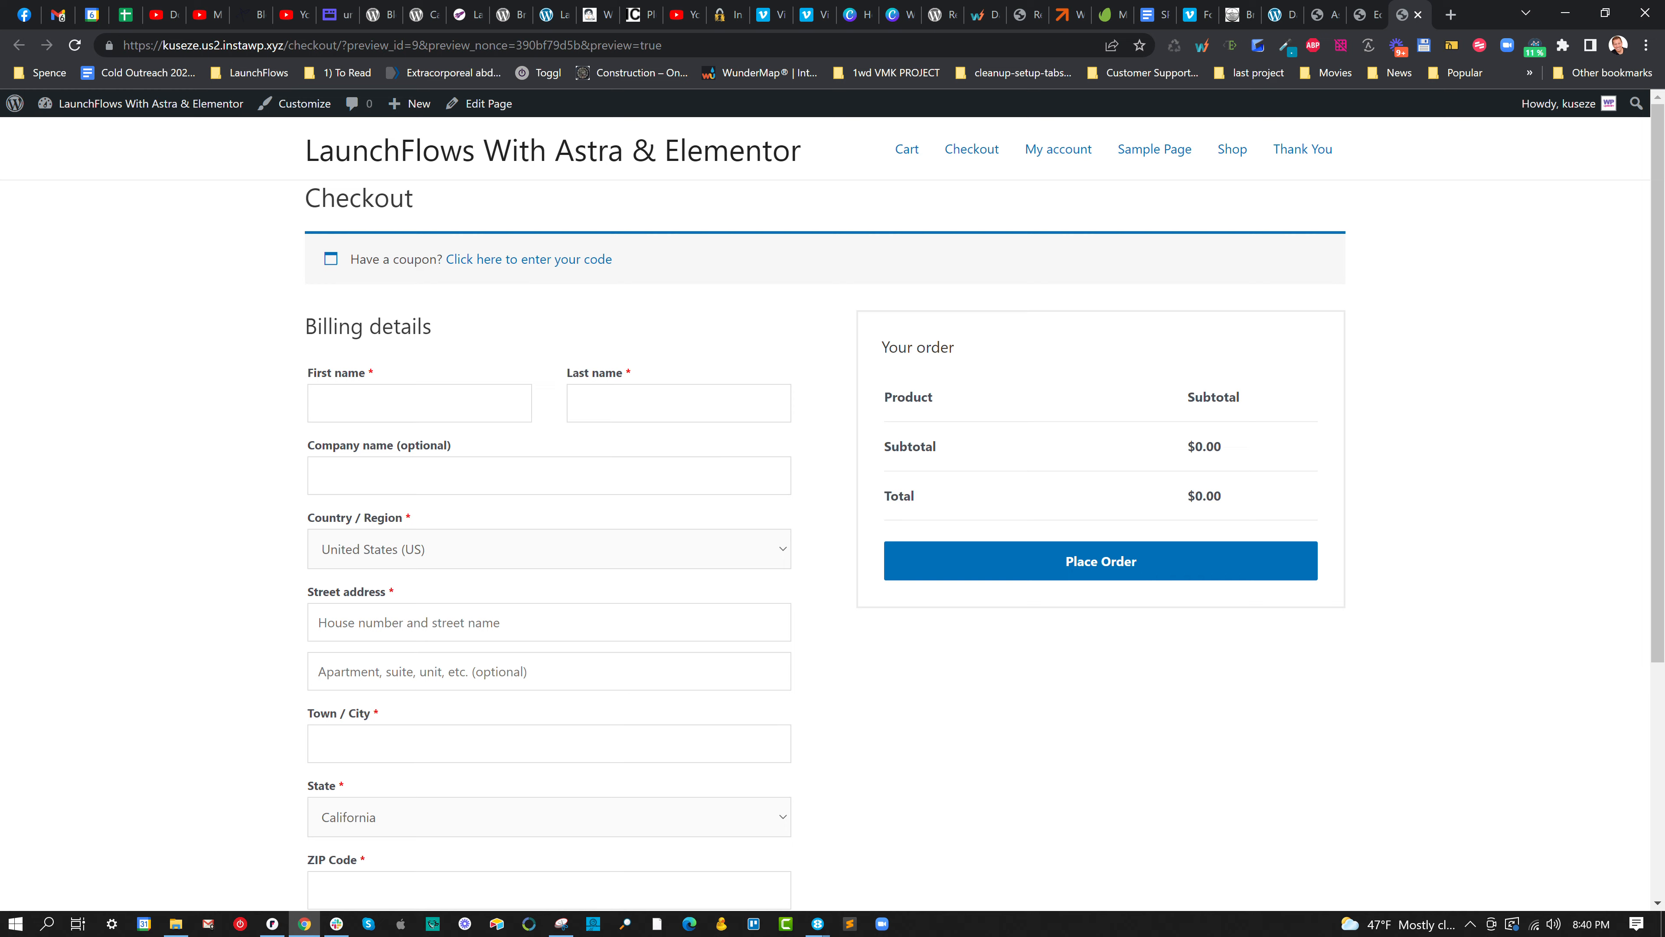
pyautogui.scroll(-5, 569, 342)
pyautogui.scroll(5, 646, 377)
# Return to the Checkout page editor and insert the One Column Checkout block pattern.
pyautogui.click(1363, 14)
pyautogui.click(445, 289)
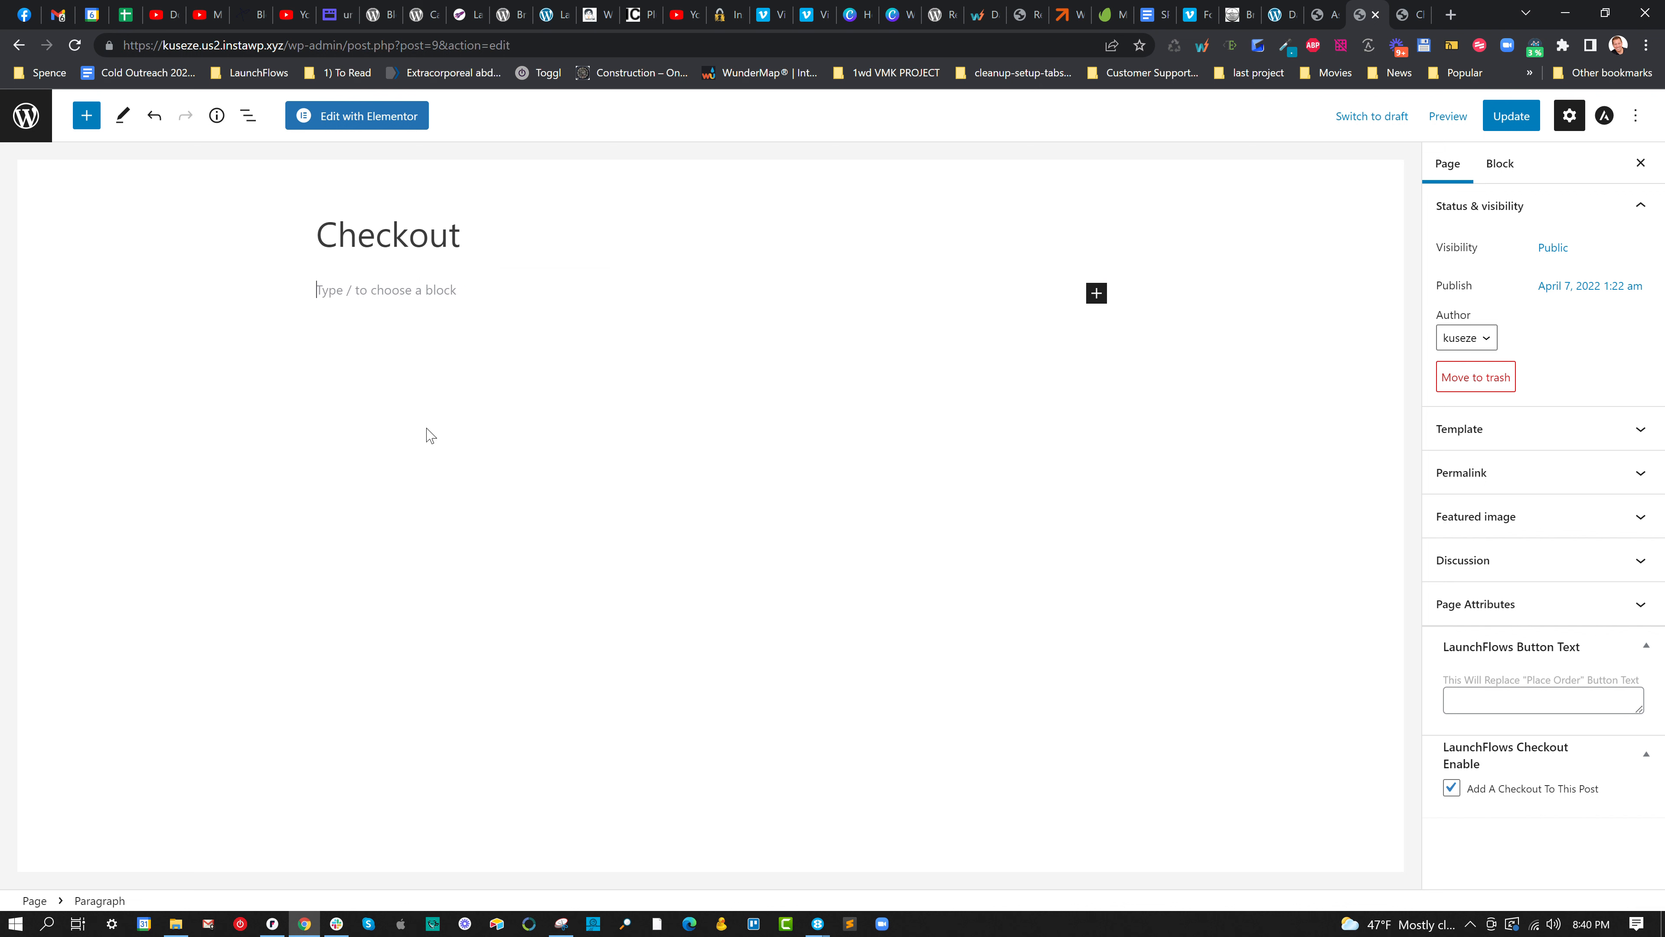
pyautogui.click(84, 125)
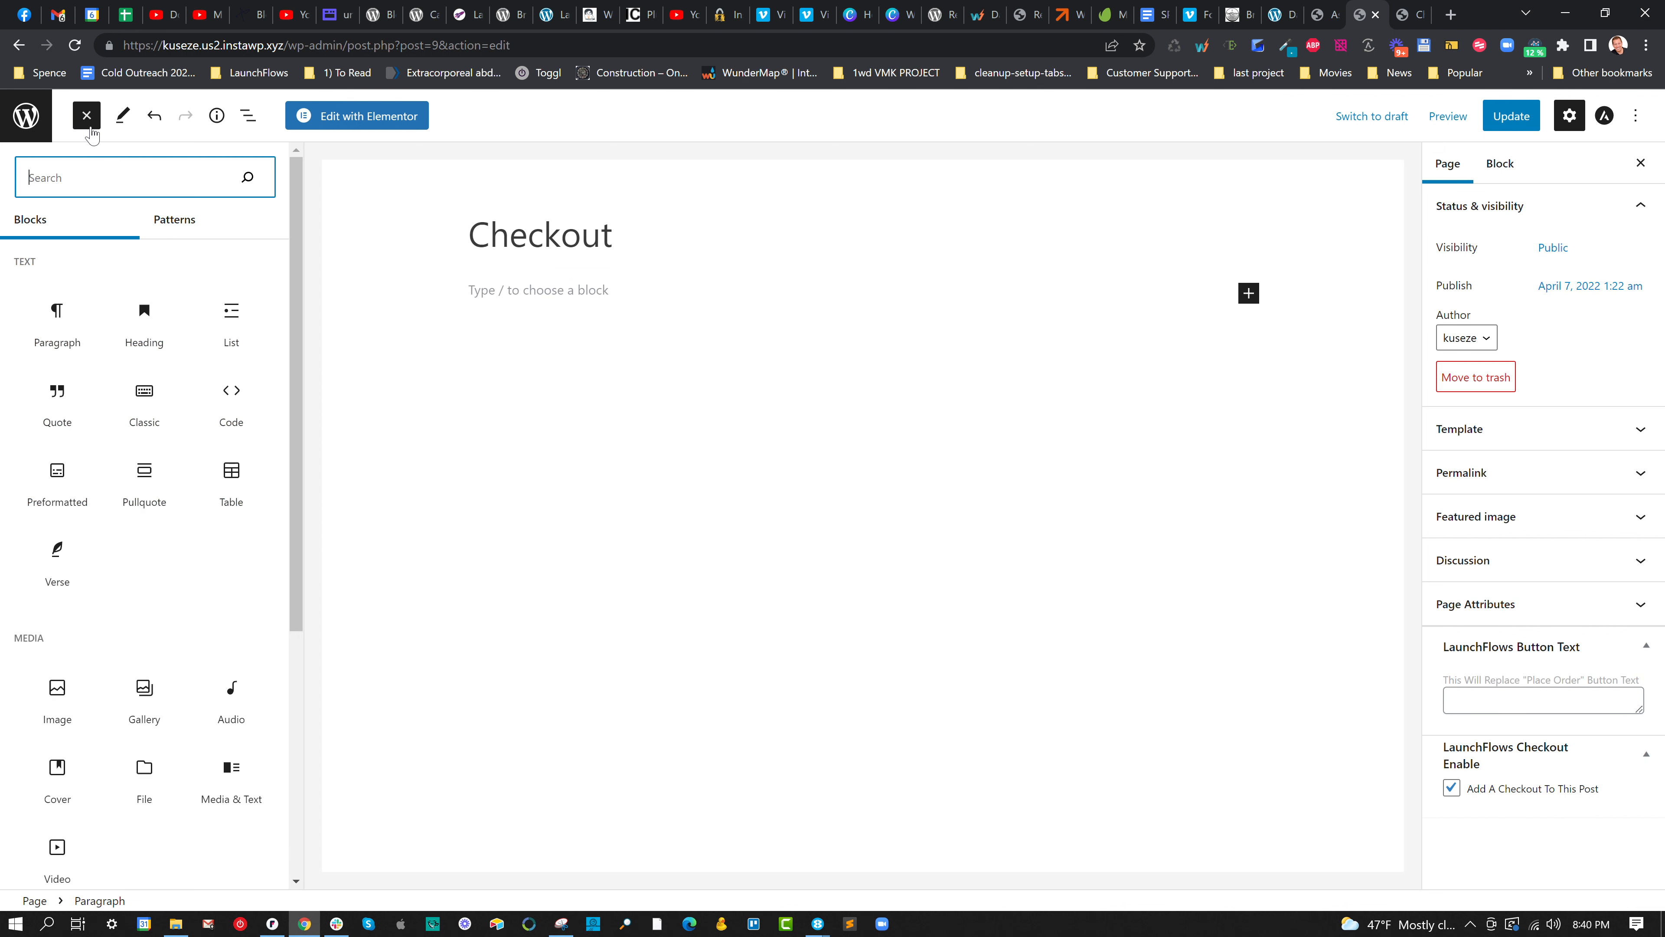
pyautogui.click(164, 226)
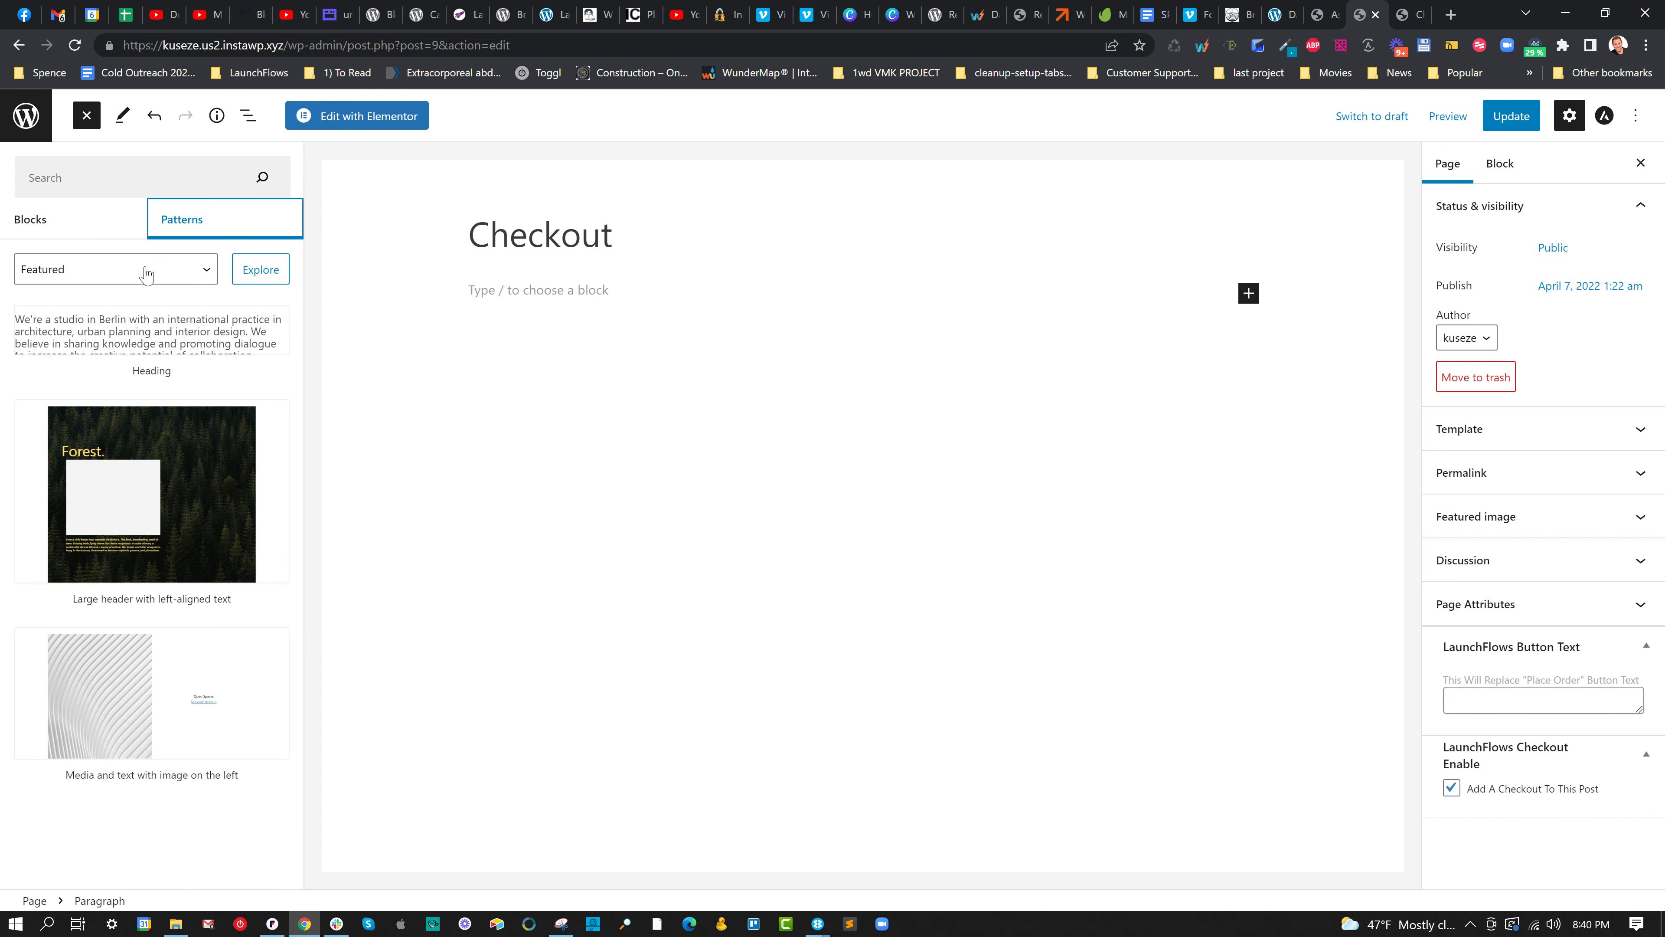
pyautogui.click(112, 270)
pyautogui.click(92, 405)
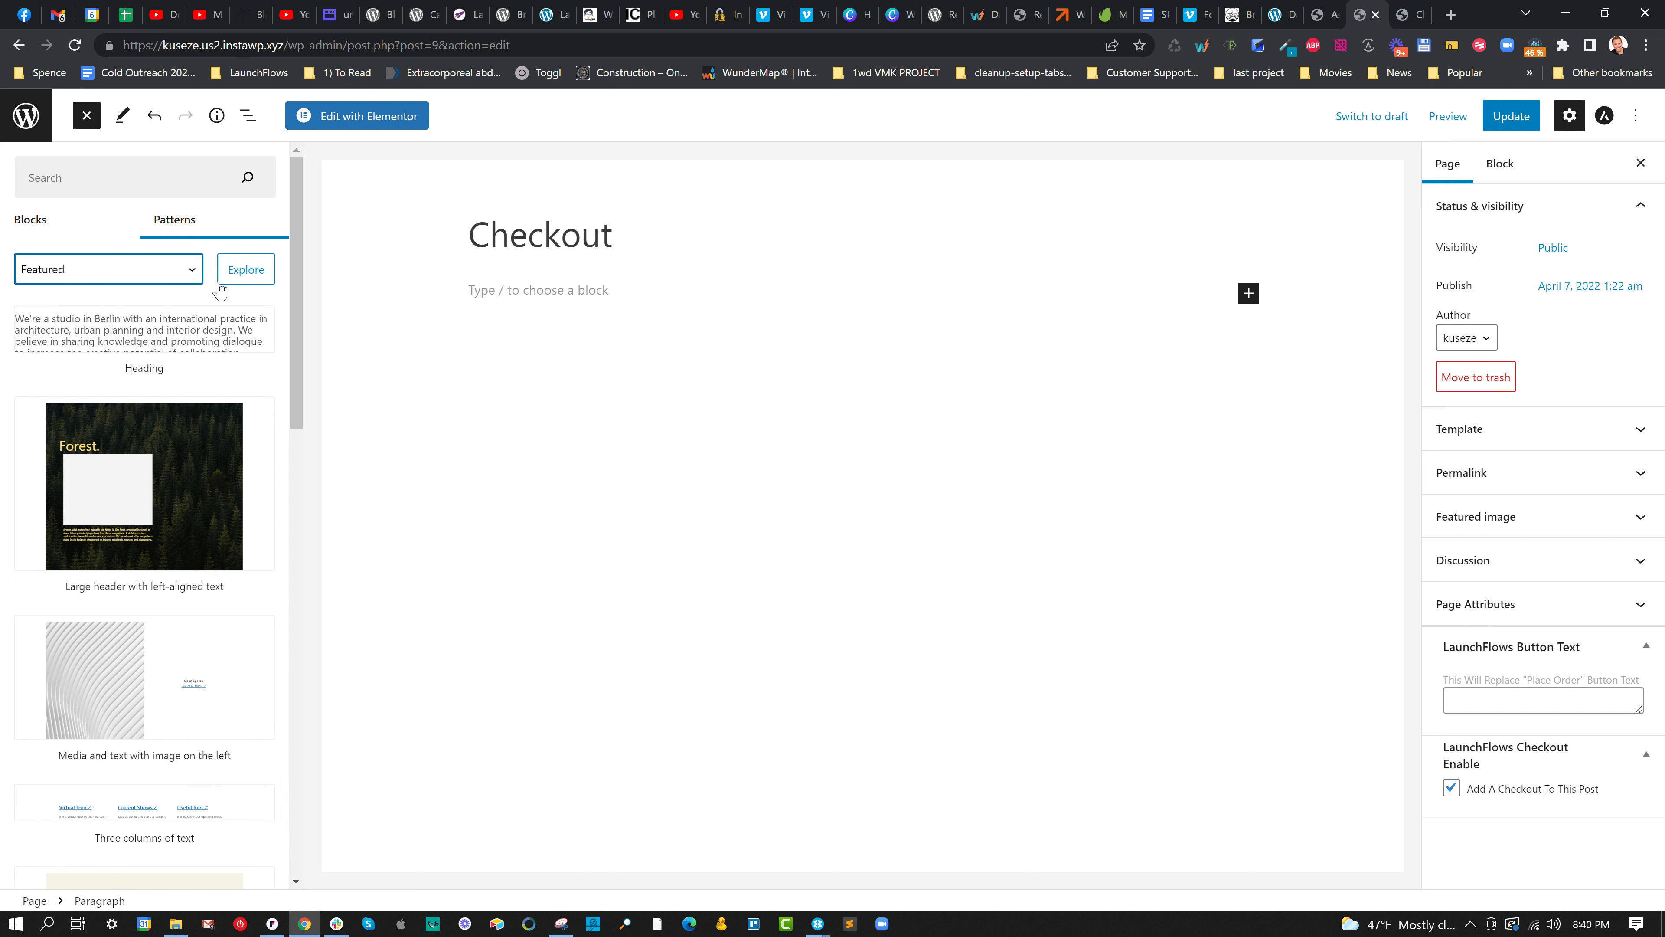
pyautogui.scroll(-1, 183, 426)
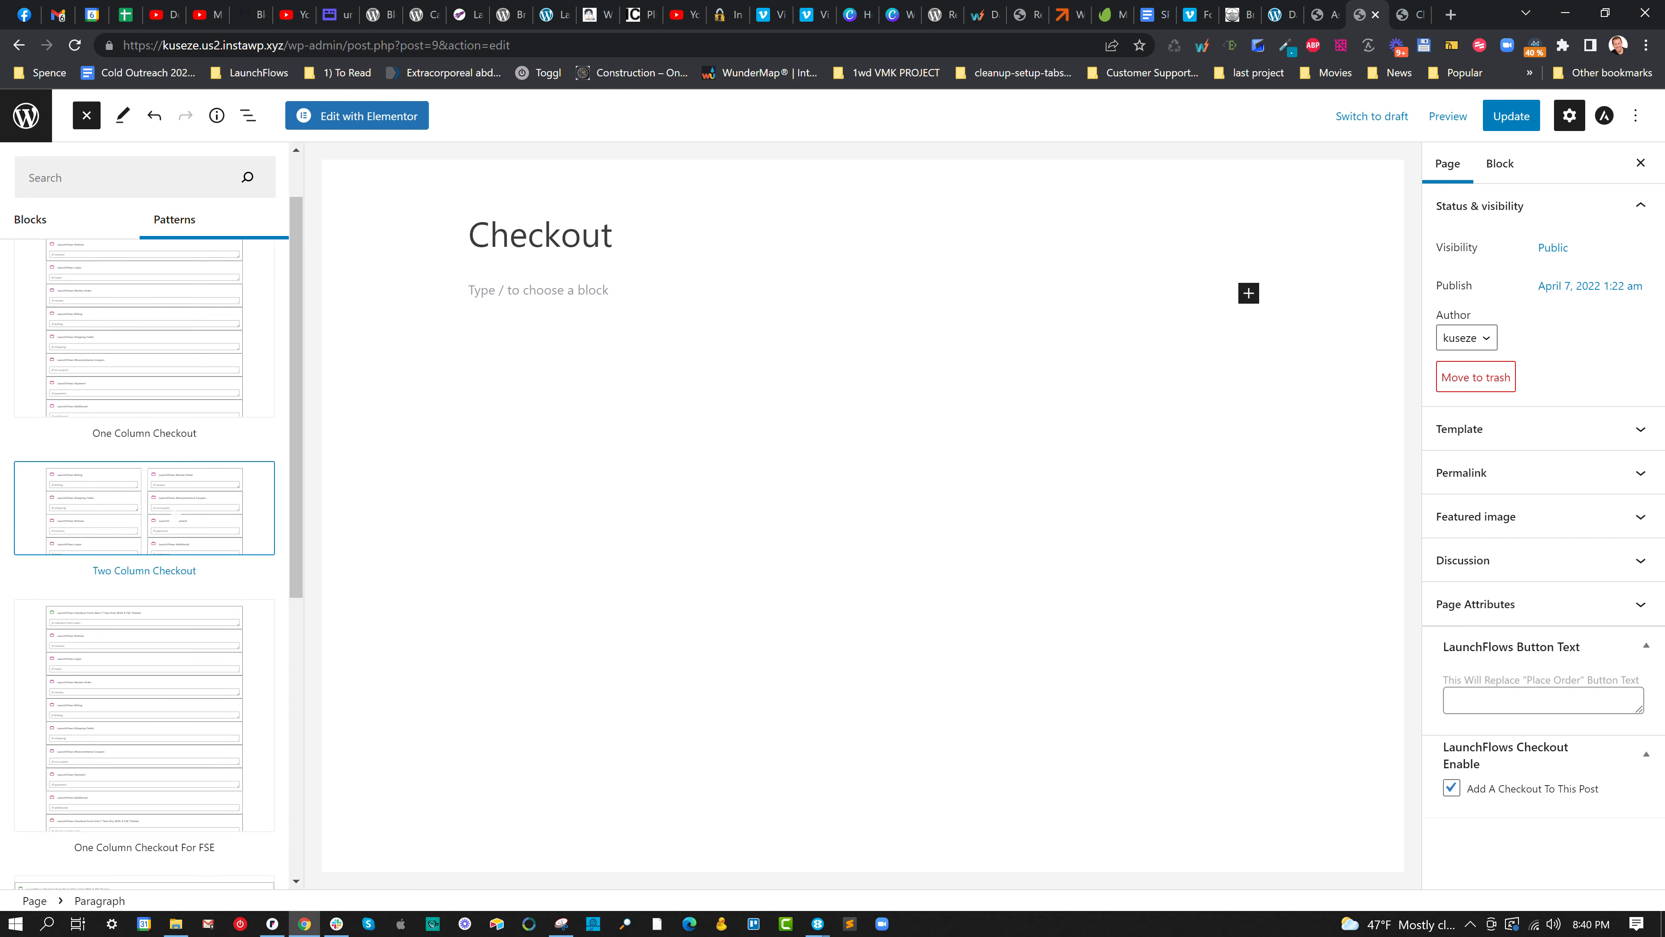
pyautogui.click(145, 328)
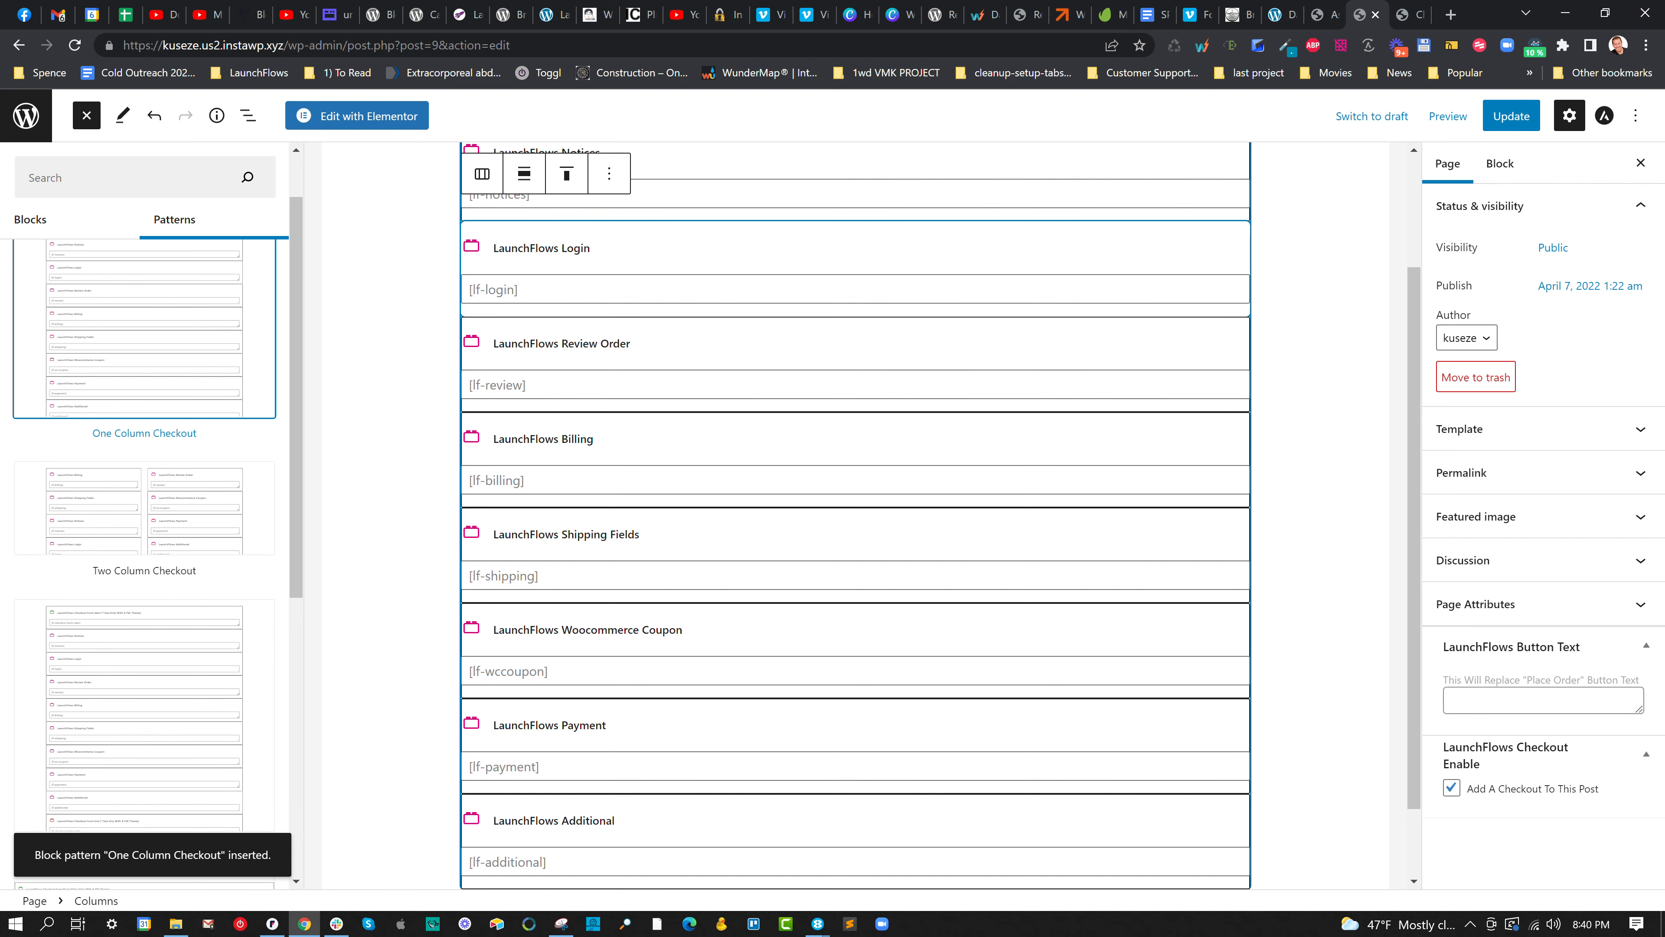
# Update the Checkout page with the one-column checkout blocks and preview it in a new tab.
pyautogui.click(1511, 115)
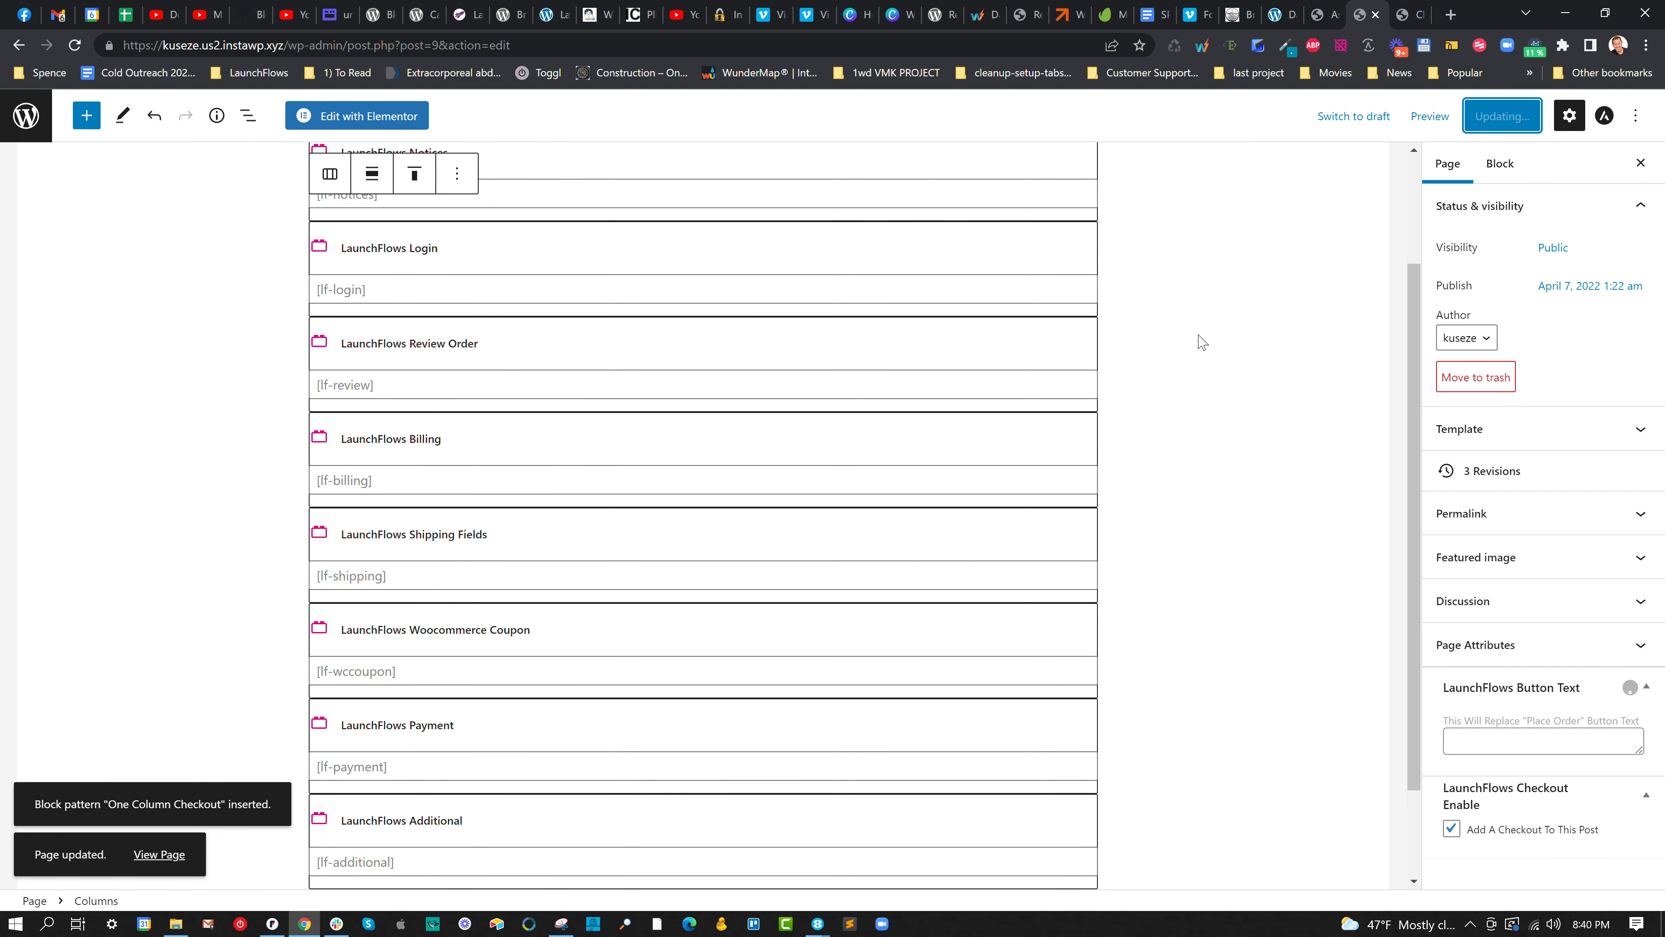
pyautogui.click(1447, 116)
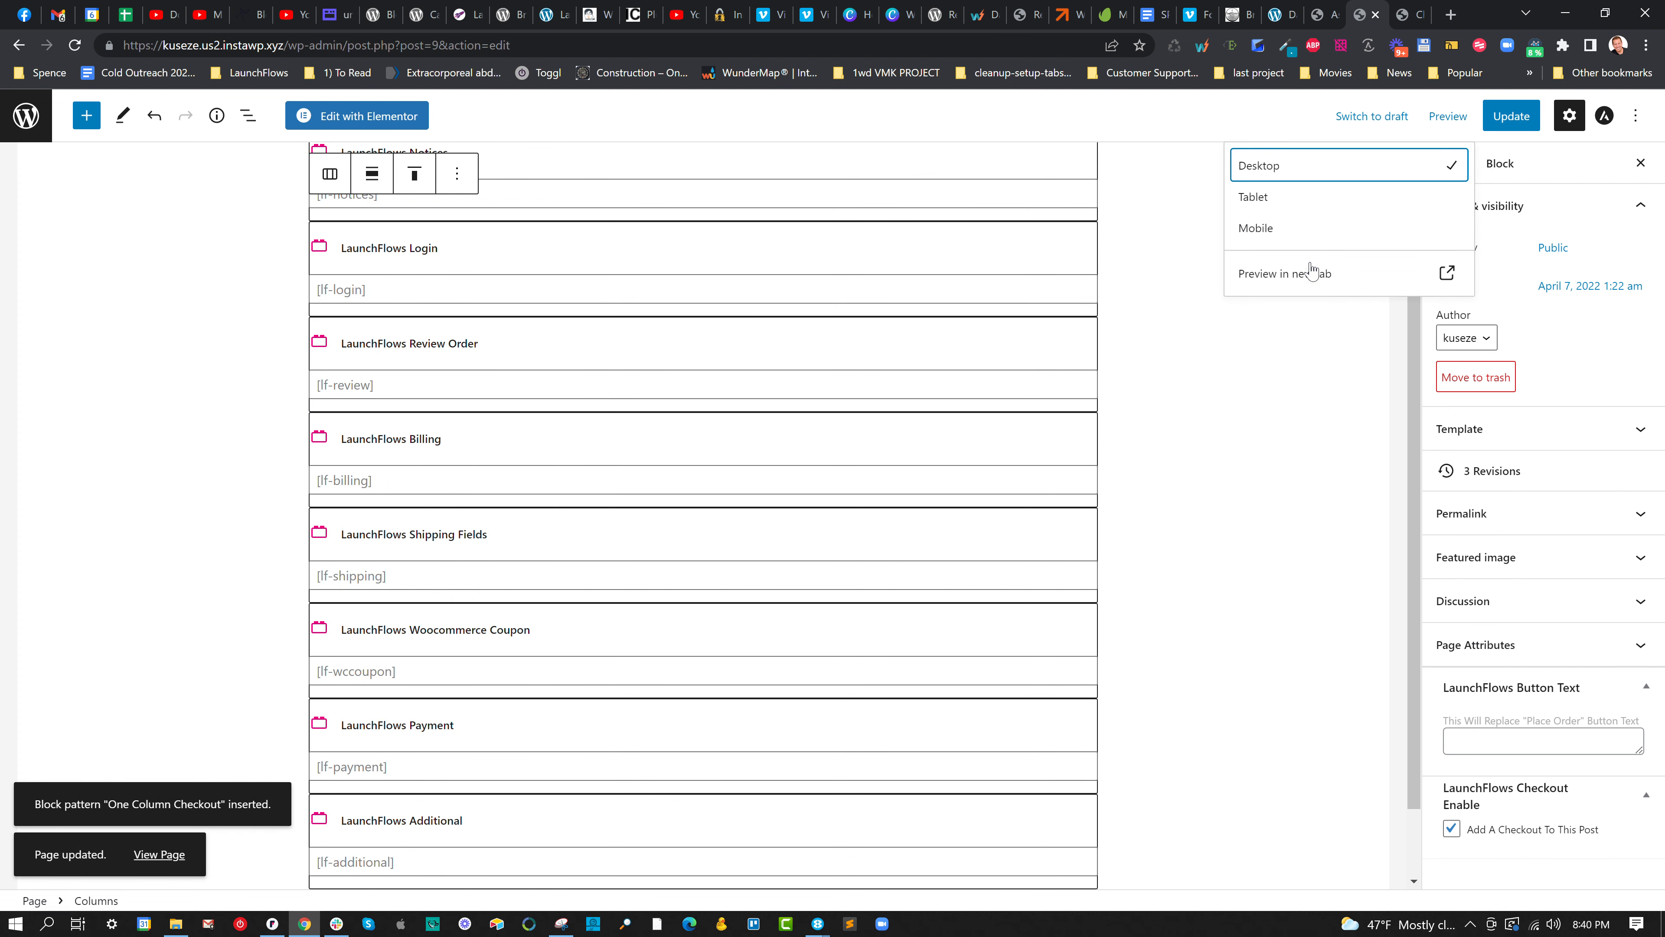
pyautogui.click(1312, 267)
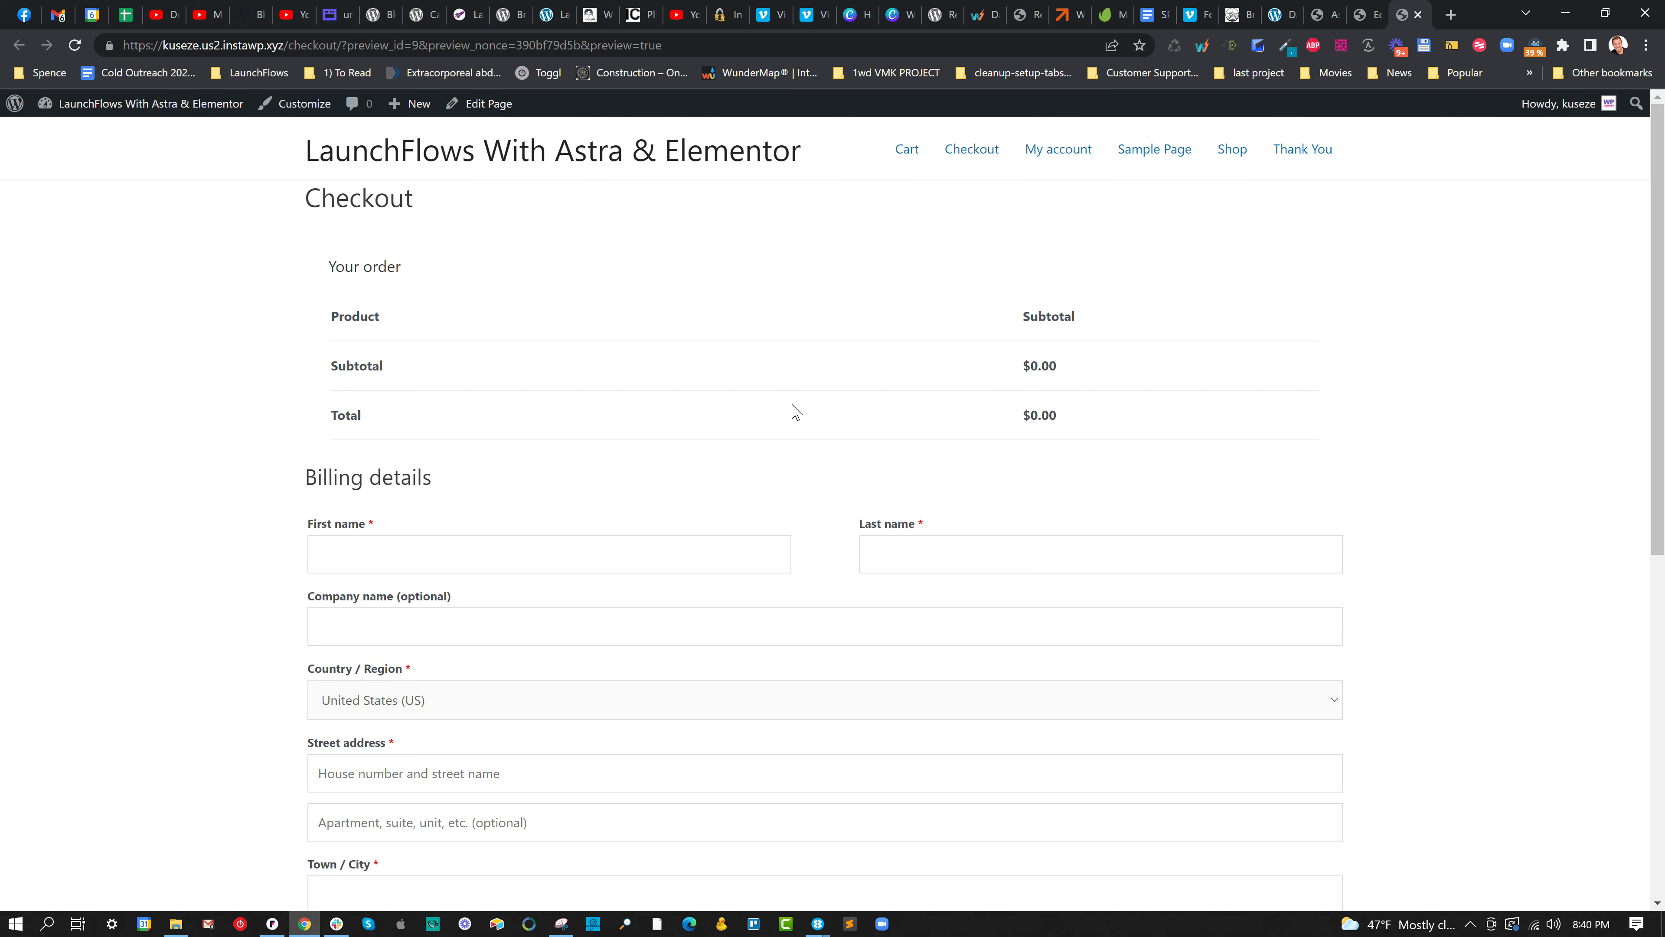
pyautogui.scroll(-5, 765, 420)
pyautogui.scroll(5, 973, 240)
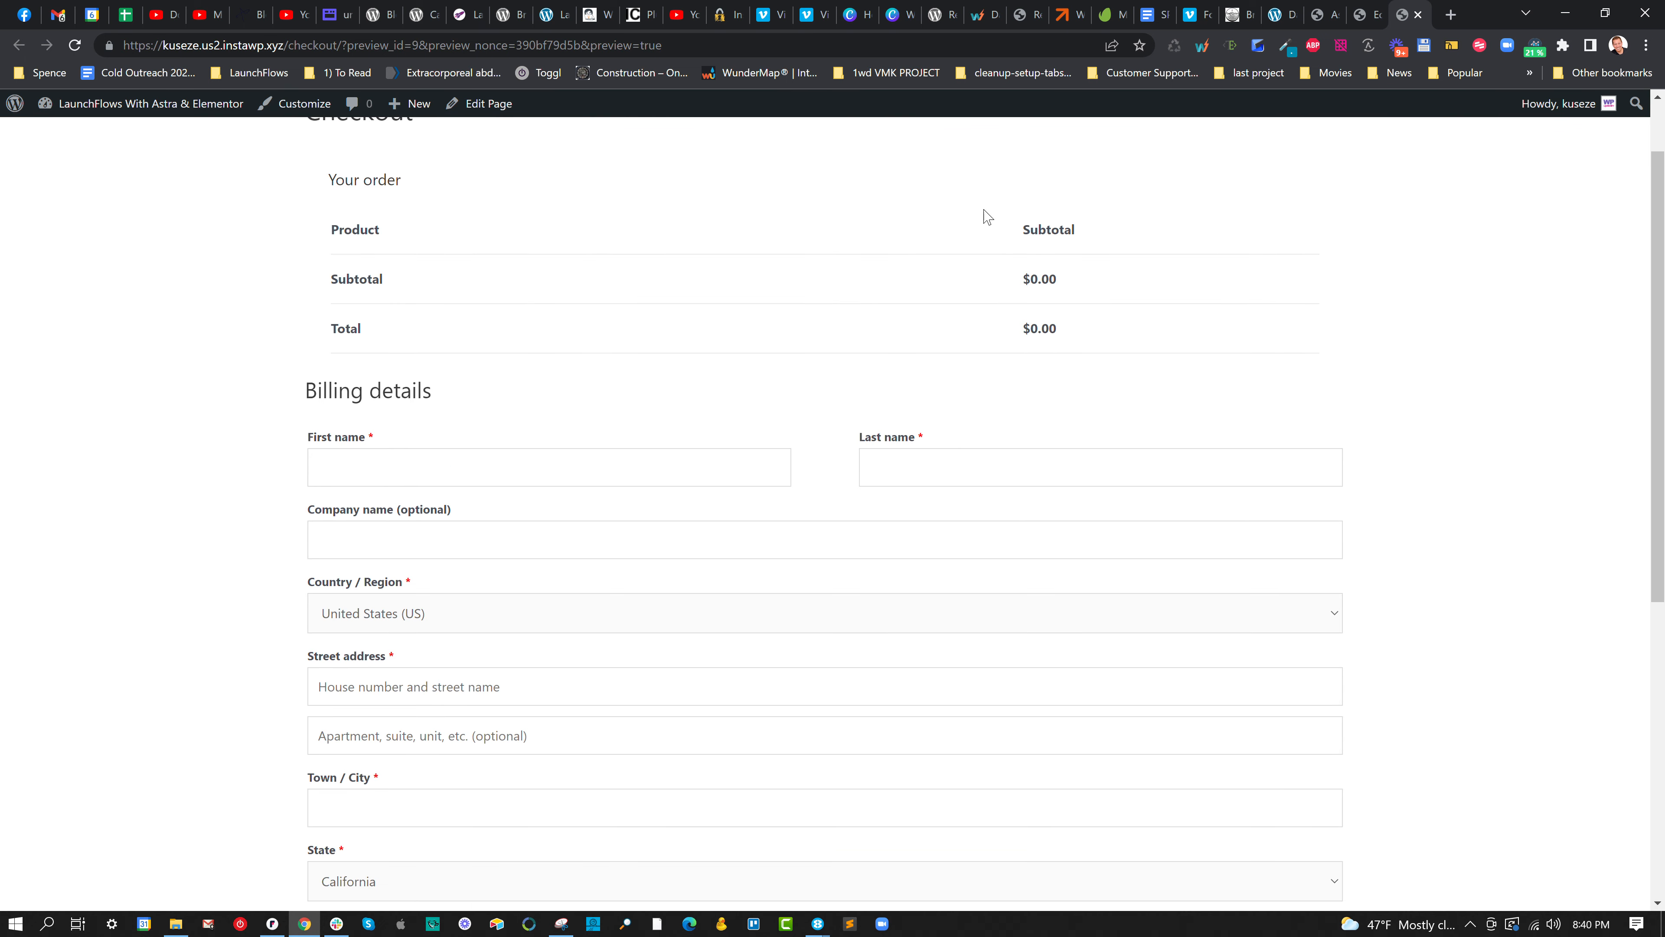
# Return to the Checkout page editor, remove the Columns block holding the LaunchFlows checkout sections, and update the page.
pyautogui.click(1357, 14)
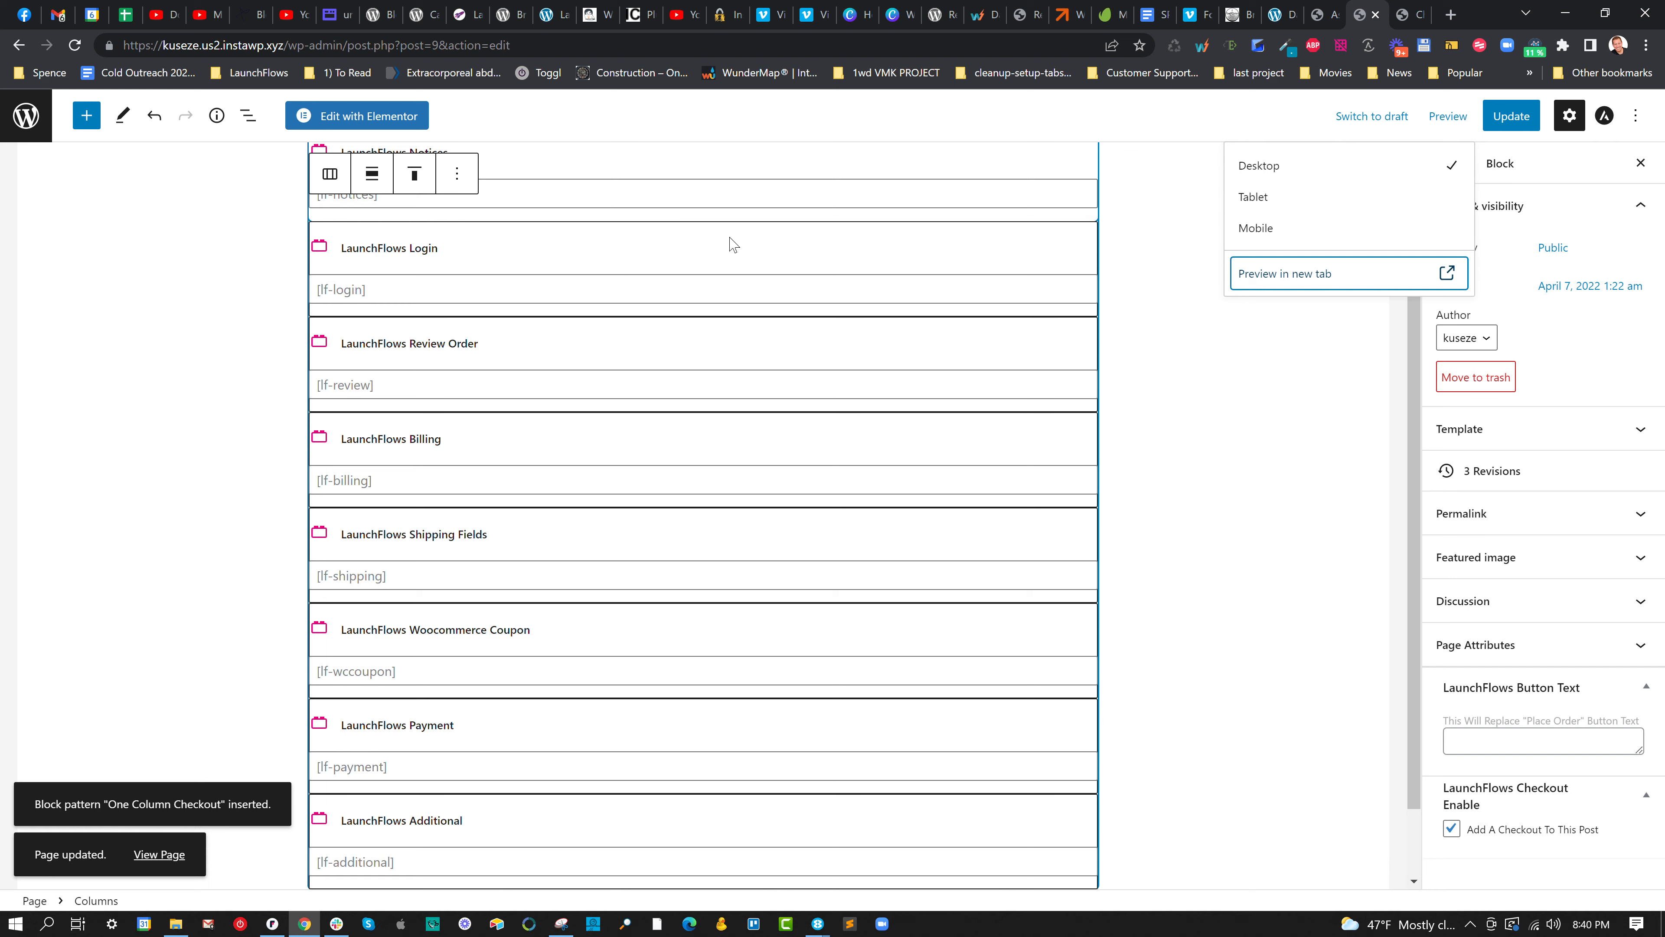
pyautogui.click(457, 247)
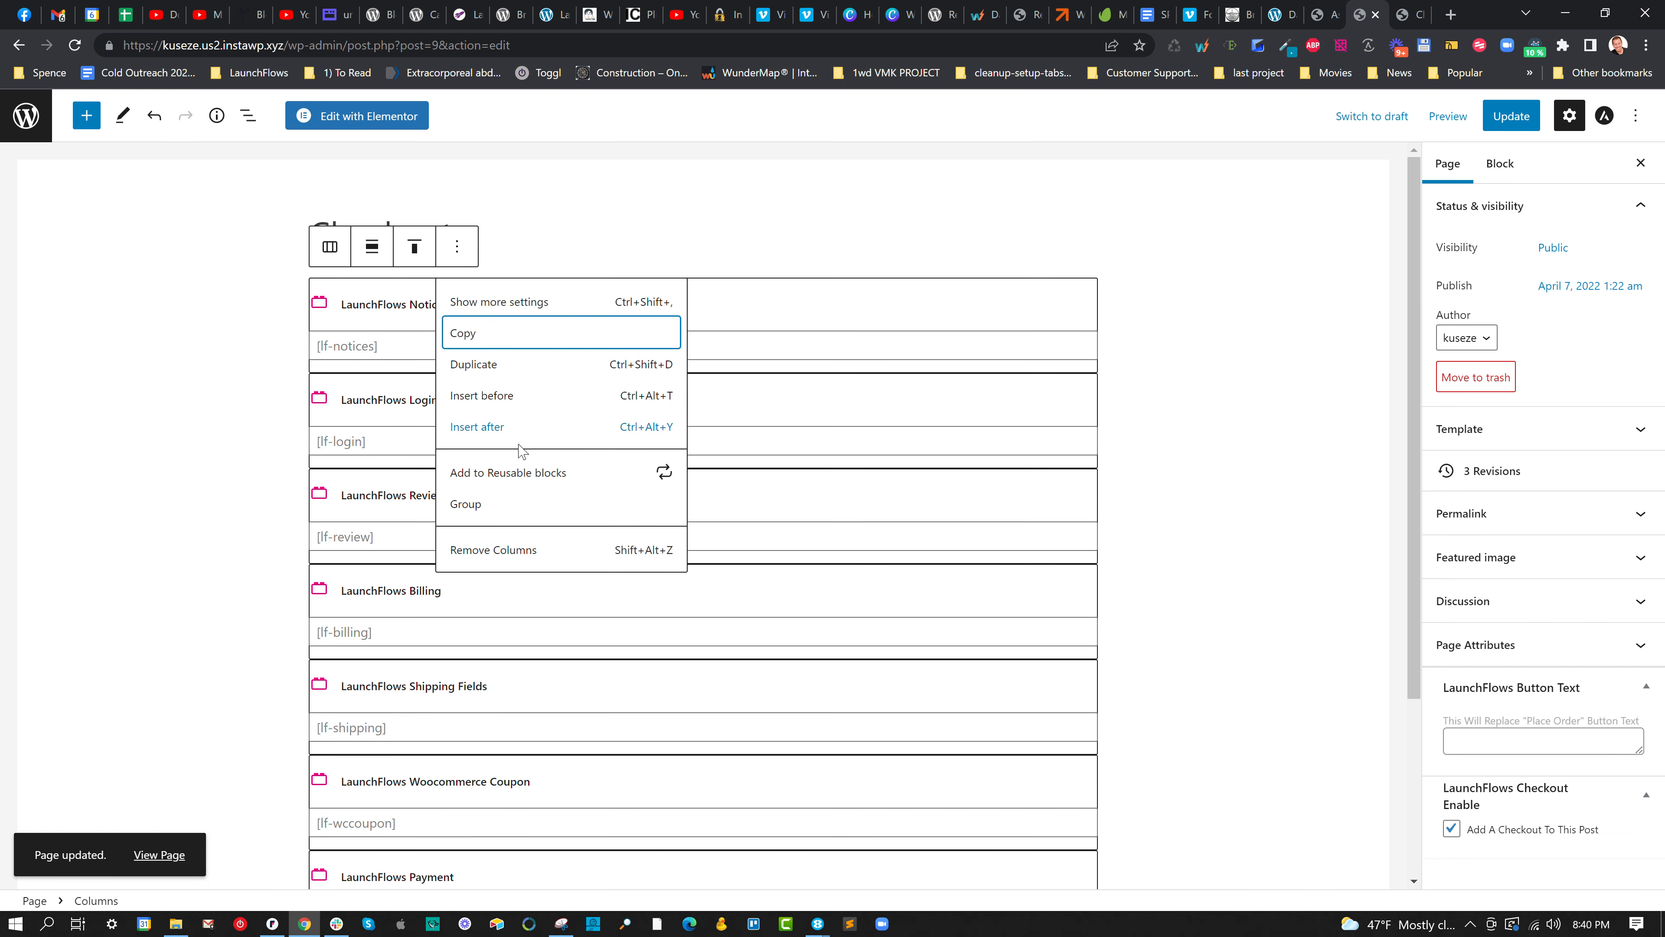
pyautogui.click(518, 564)
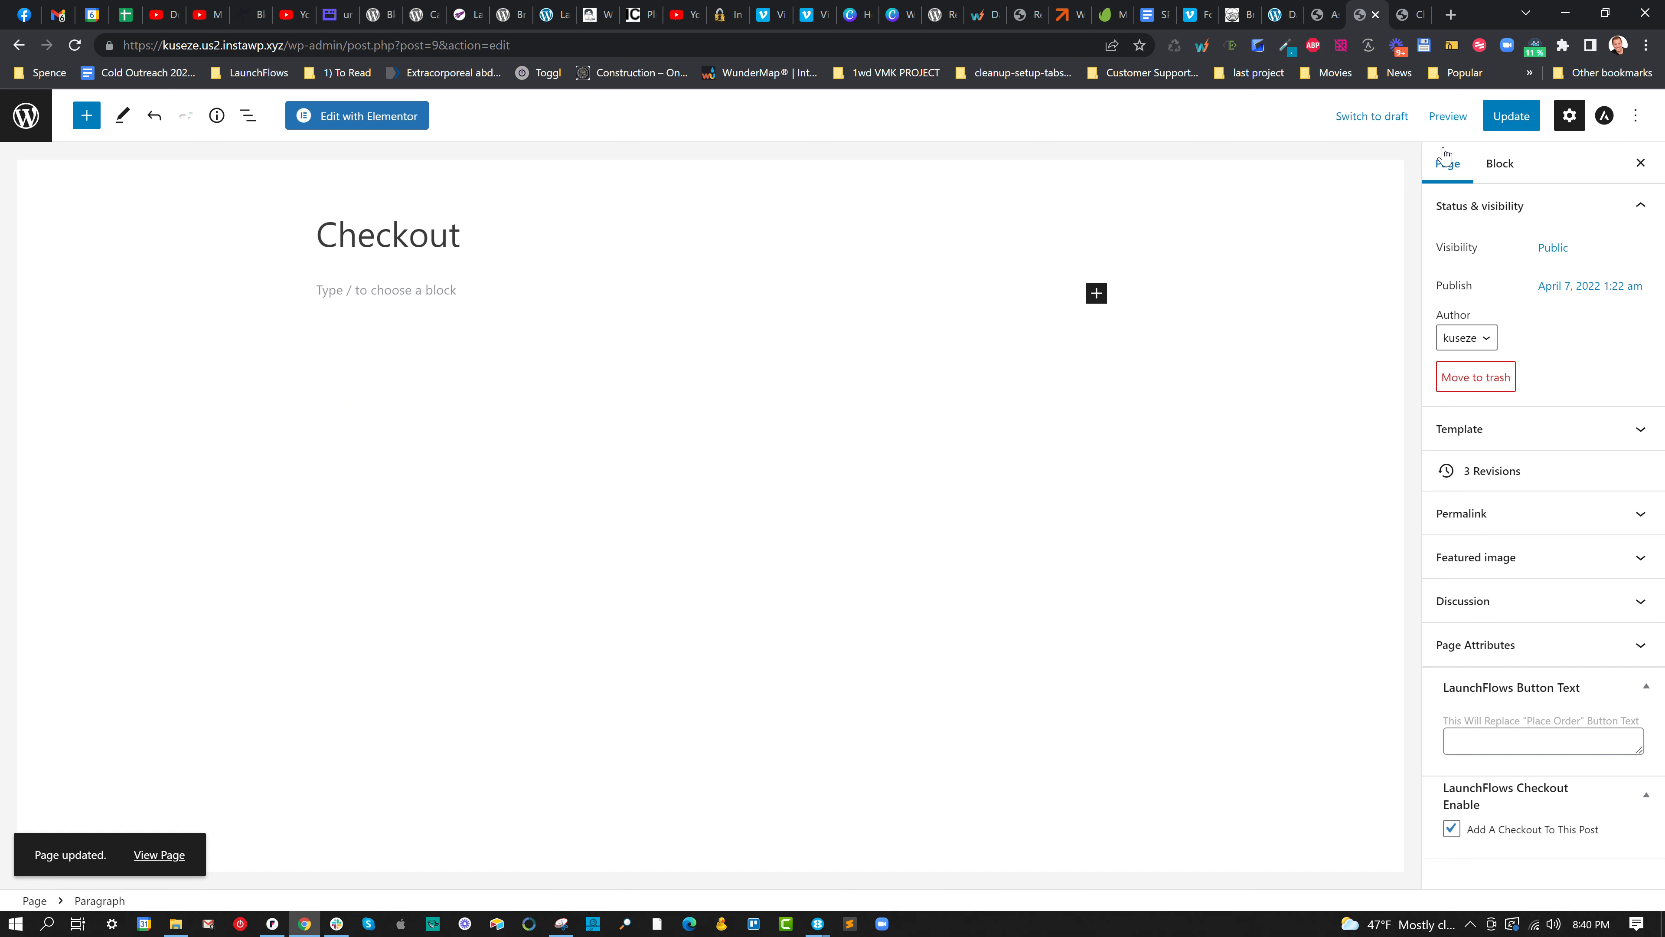
pyautogui.click(1514, 118)
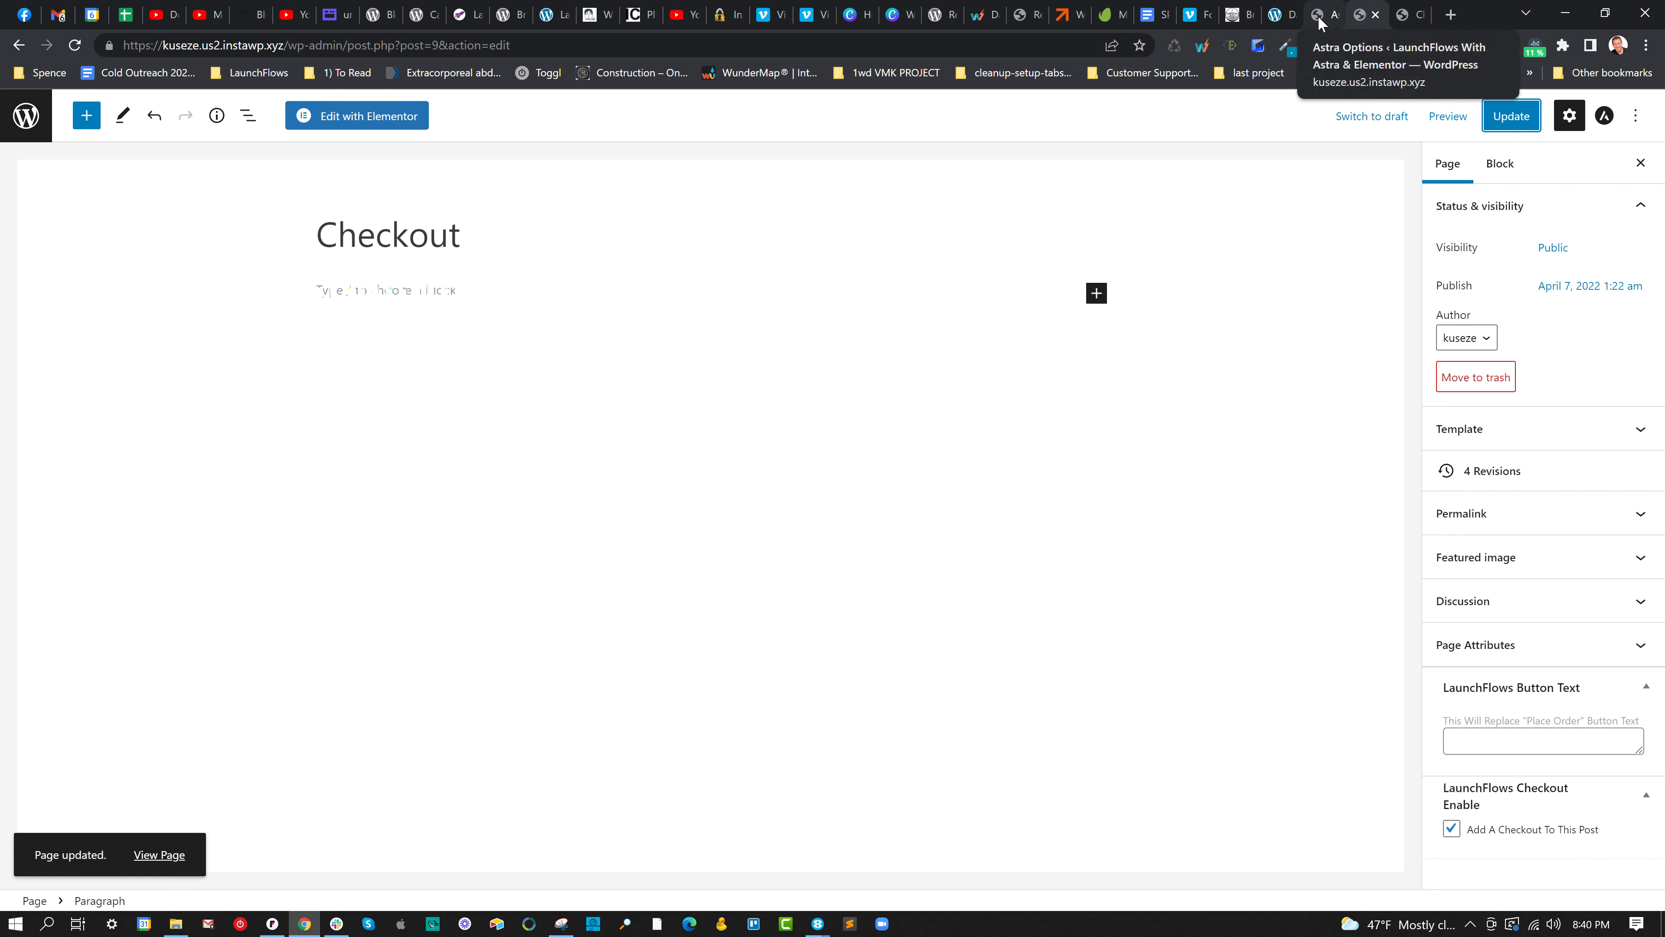
# Close the Checkout editor and preview tabs and start adding a new WooCommerce product from the site's admin.
pyautogui.click(1376, 15)
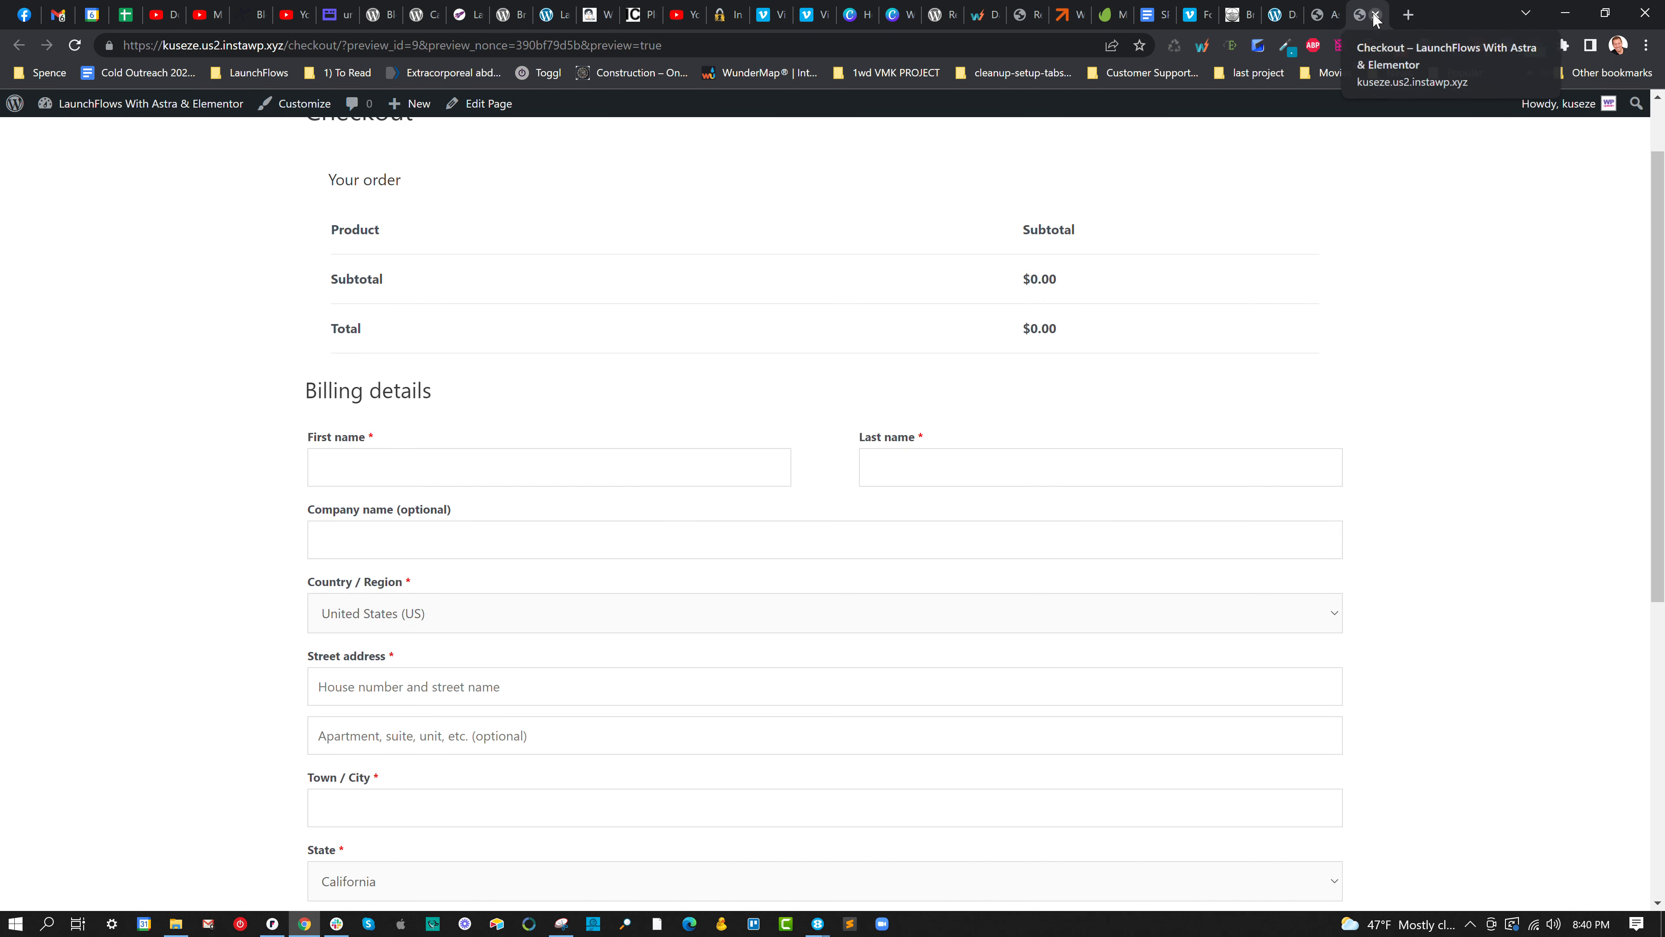
pyautogui.click(1376, 16)
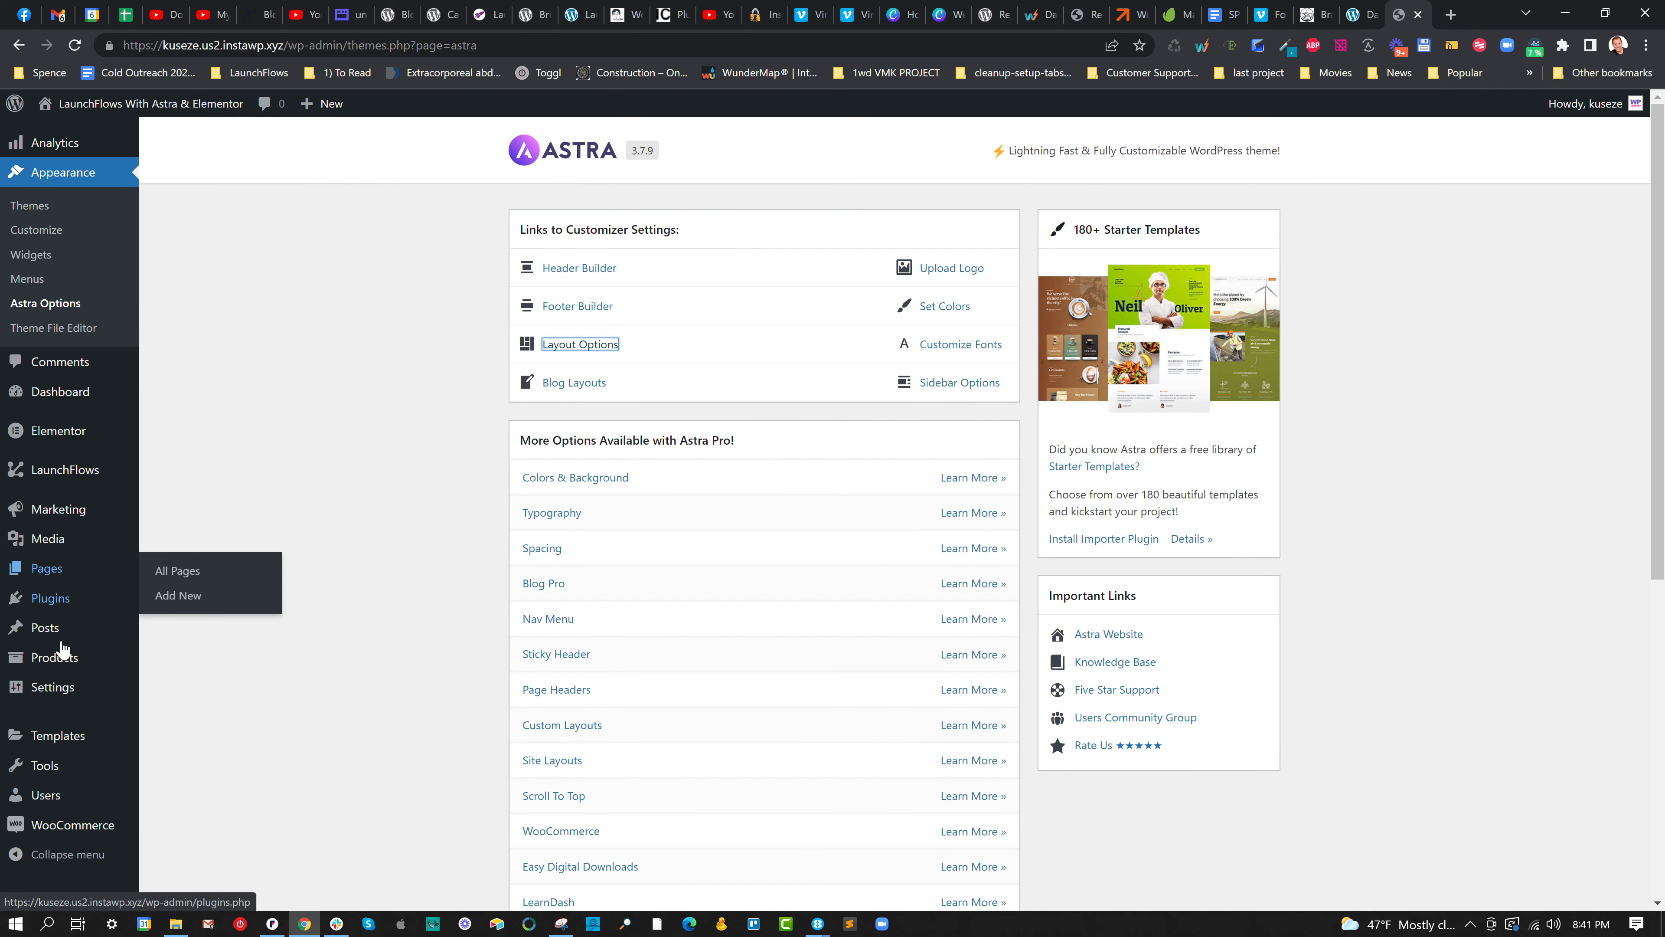
pyautogui.moveTo(69, 657)
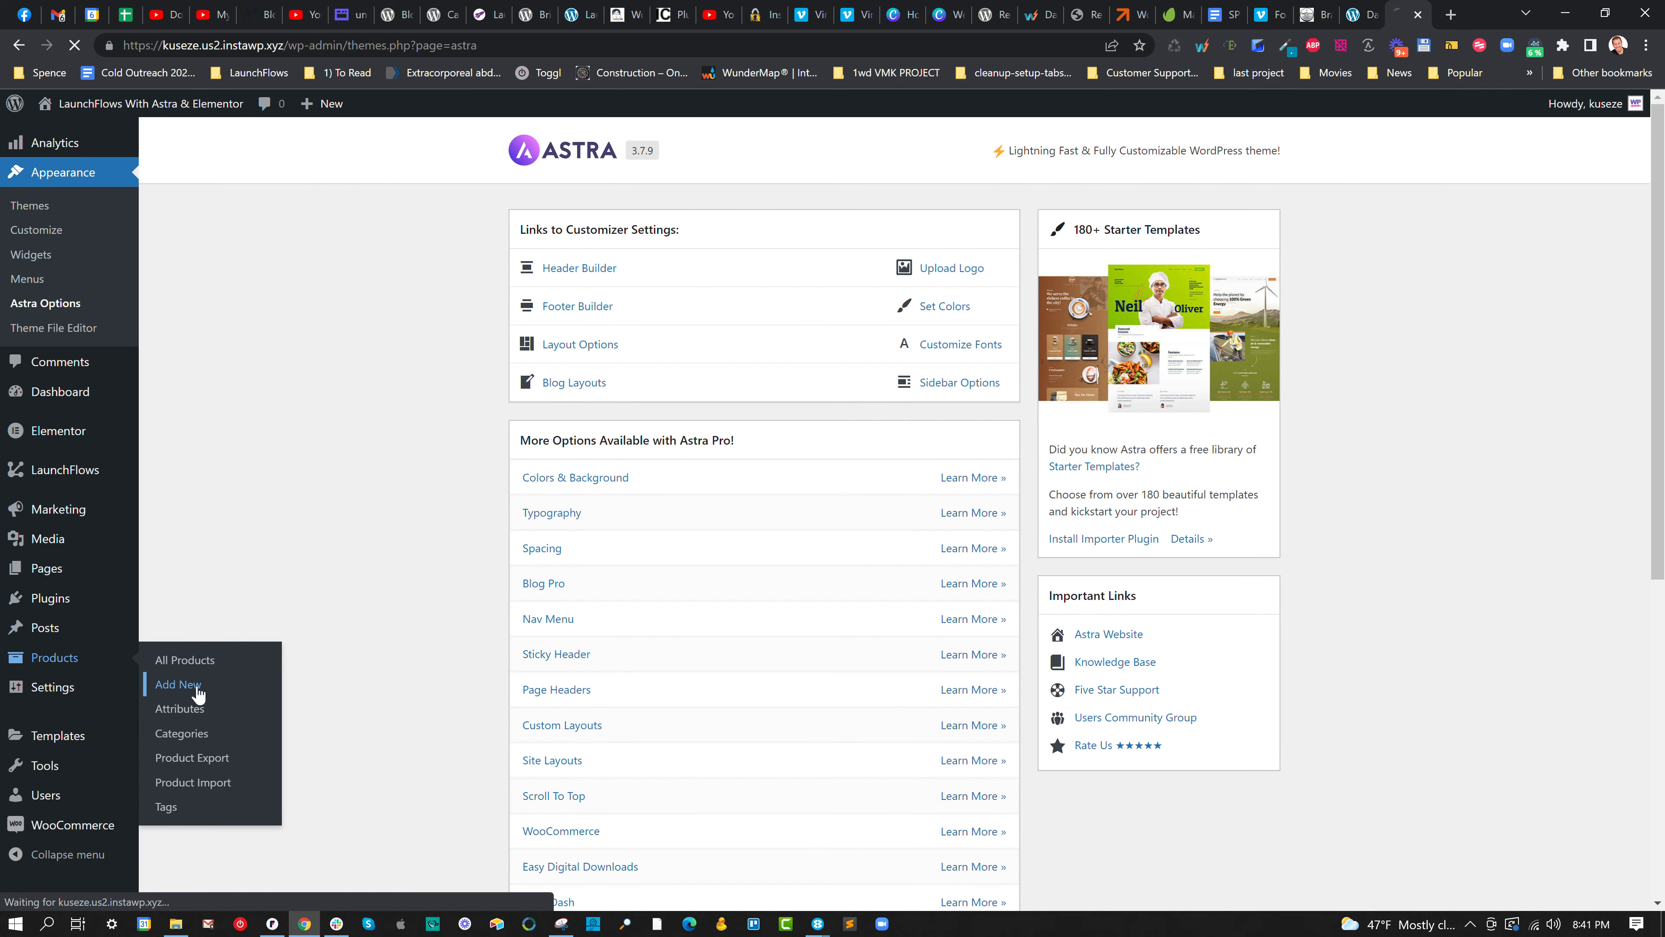
pyautogui.click(175, 684)
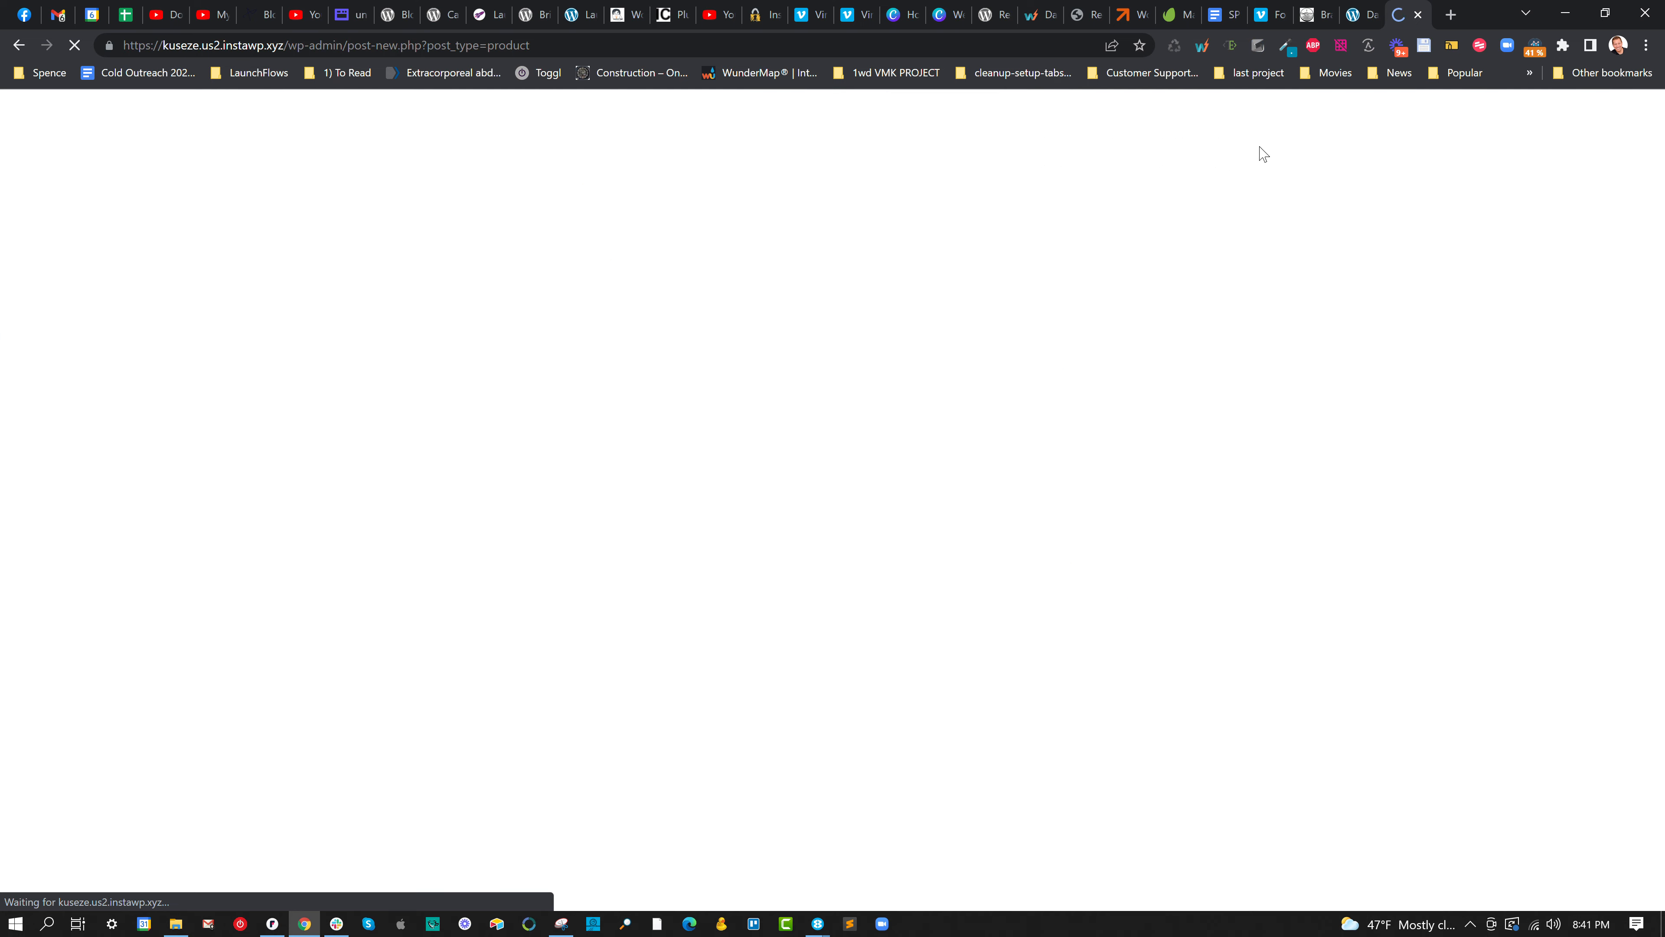
# Open pexels.com in a new browser tab, search for "vitamin", and browse the photo results.
pyautogui.click(1451, 15)
pyautogui.write('pexels.com')
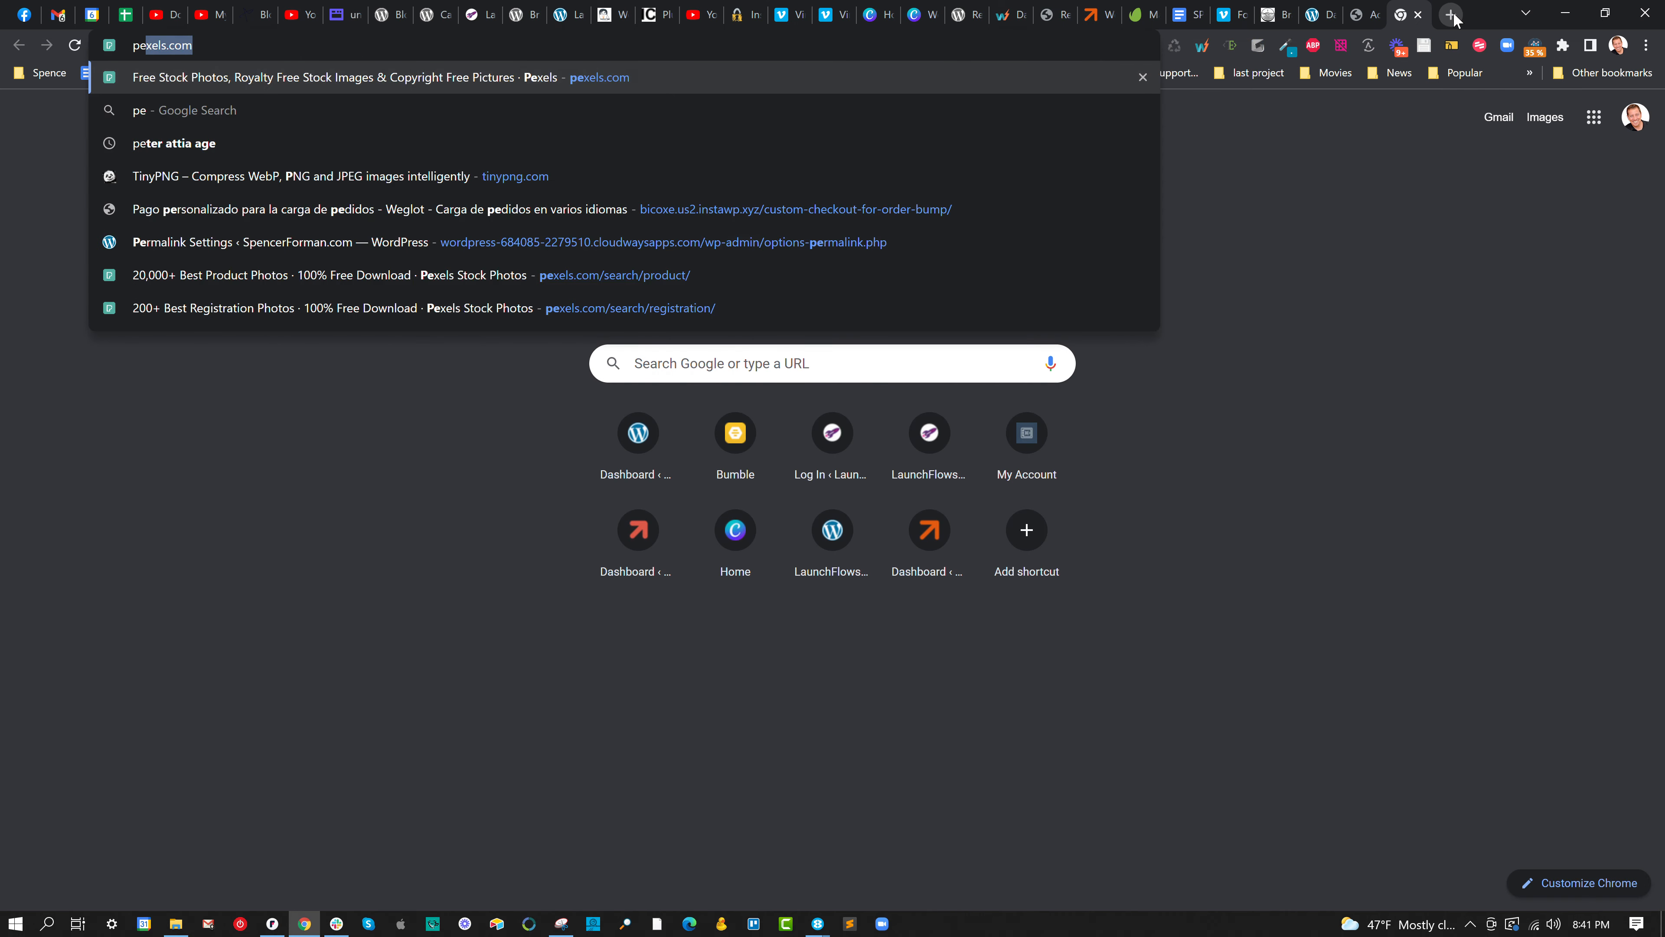
pyautogui.press('Return')
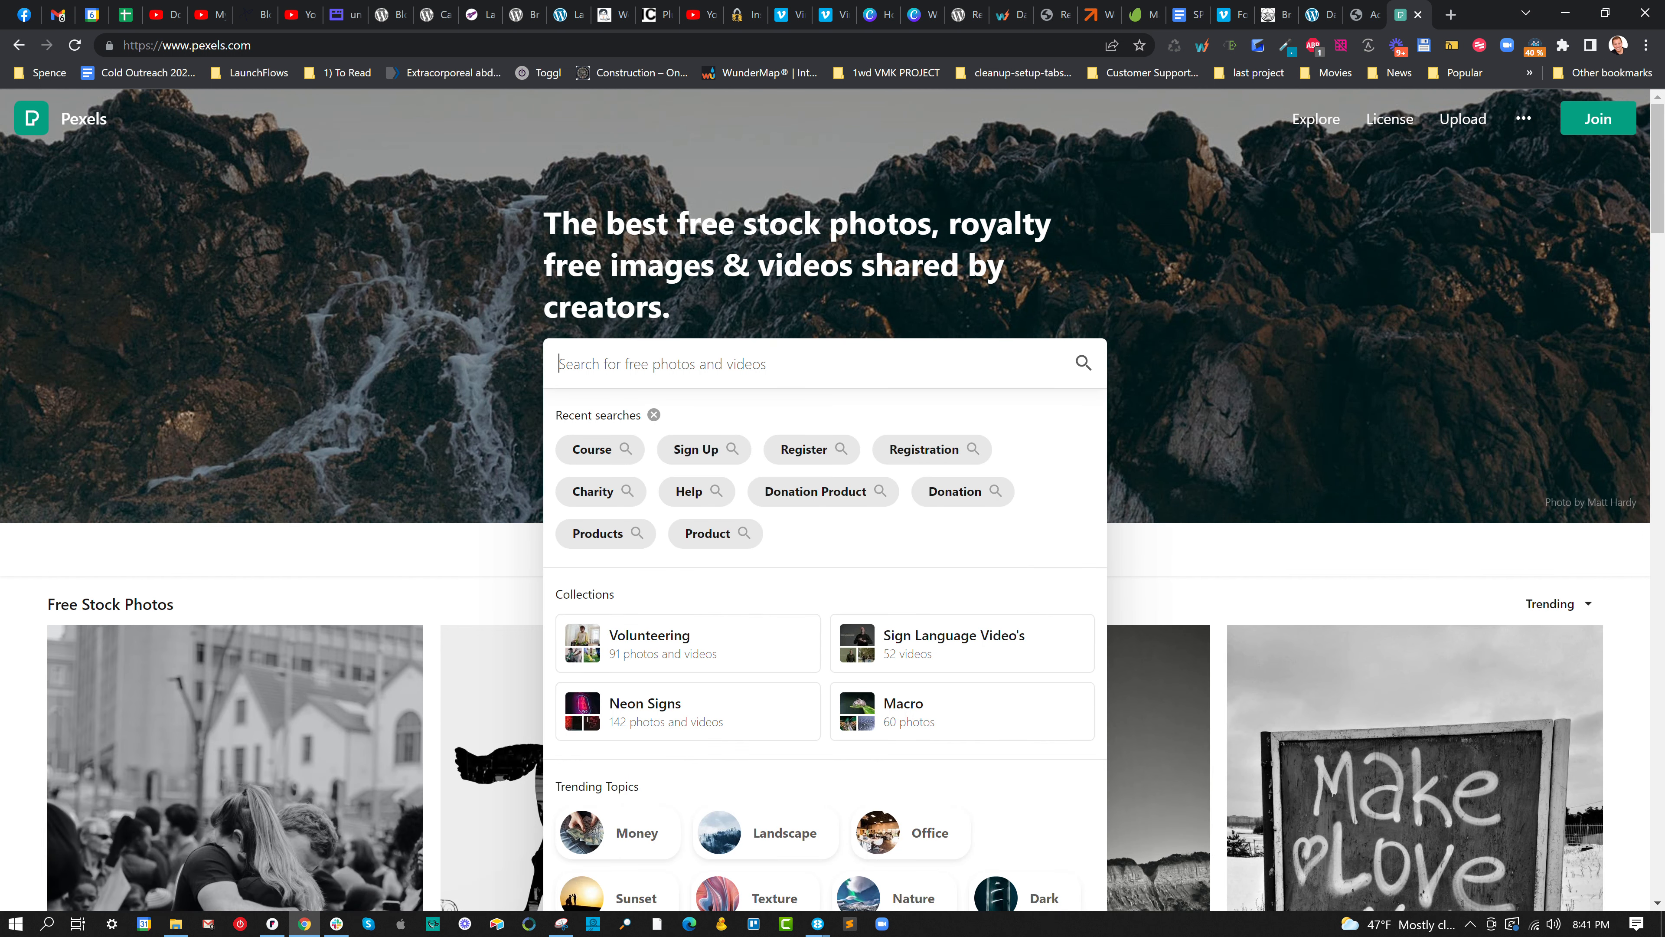
pyautogui.write('vitamin')
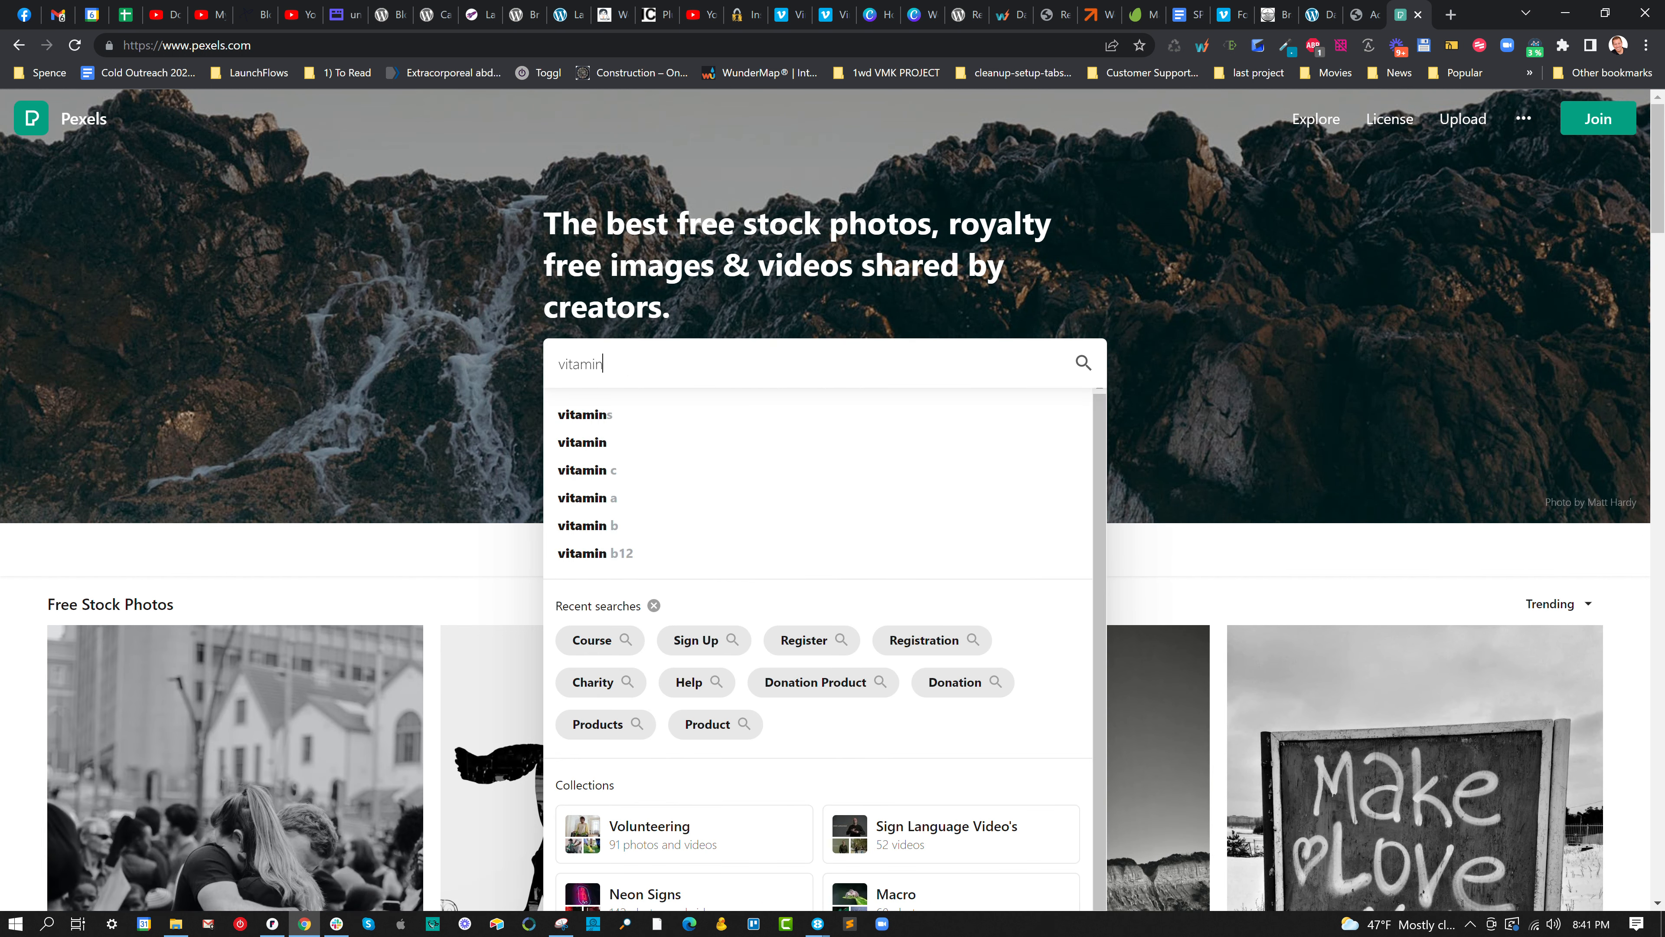
pyautogui.press('Return')
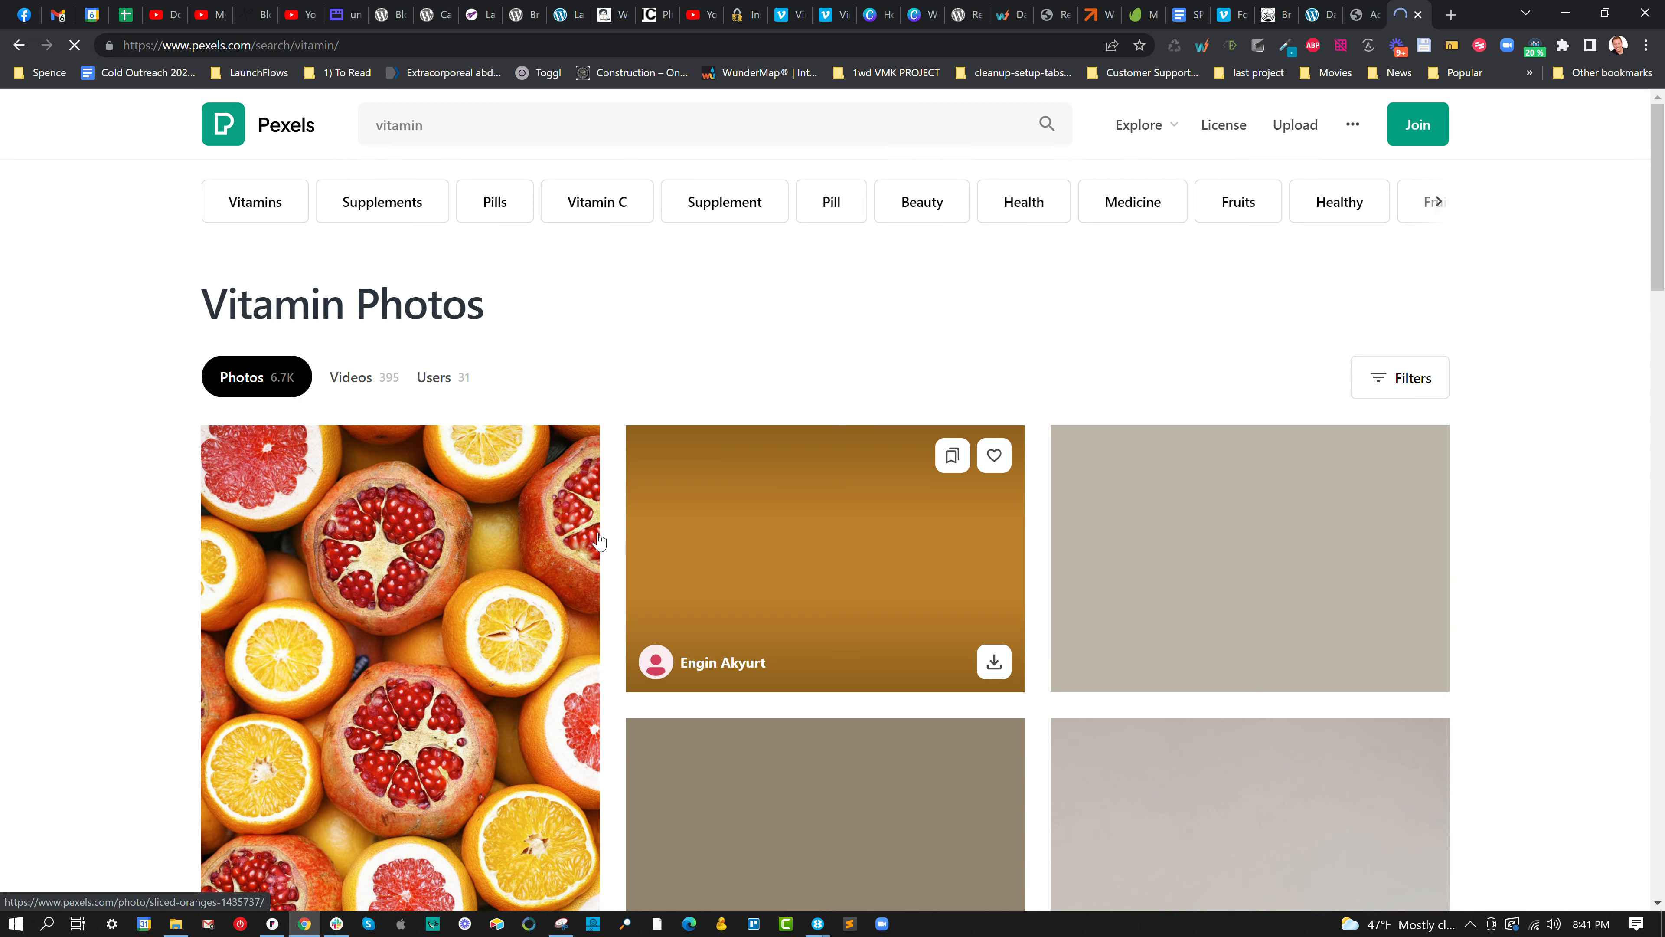
pyautogui.scroll(-5, 813, 499)
pyautogui.scroll(-12, 813, 499)
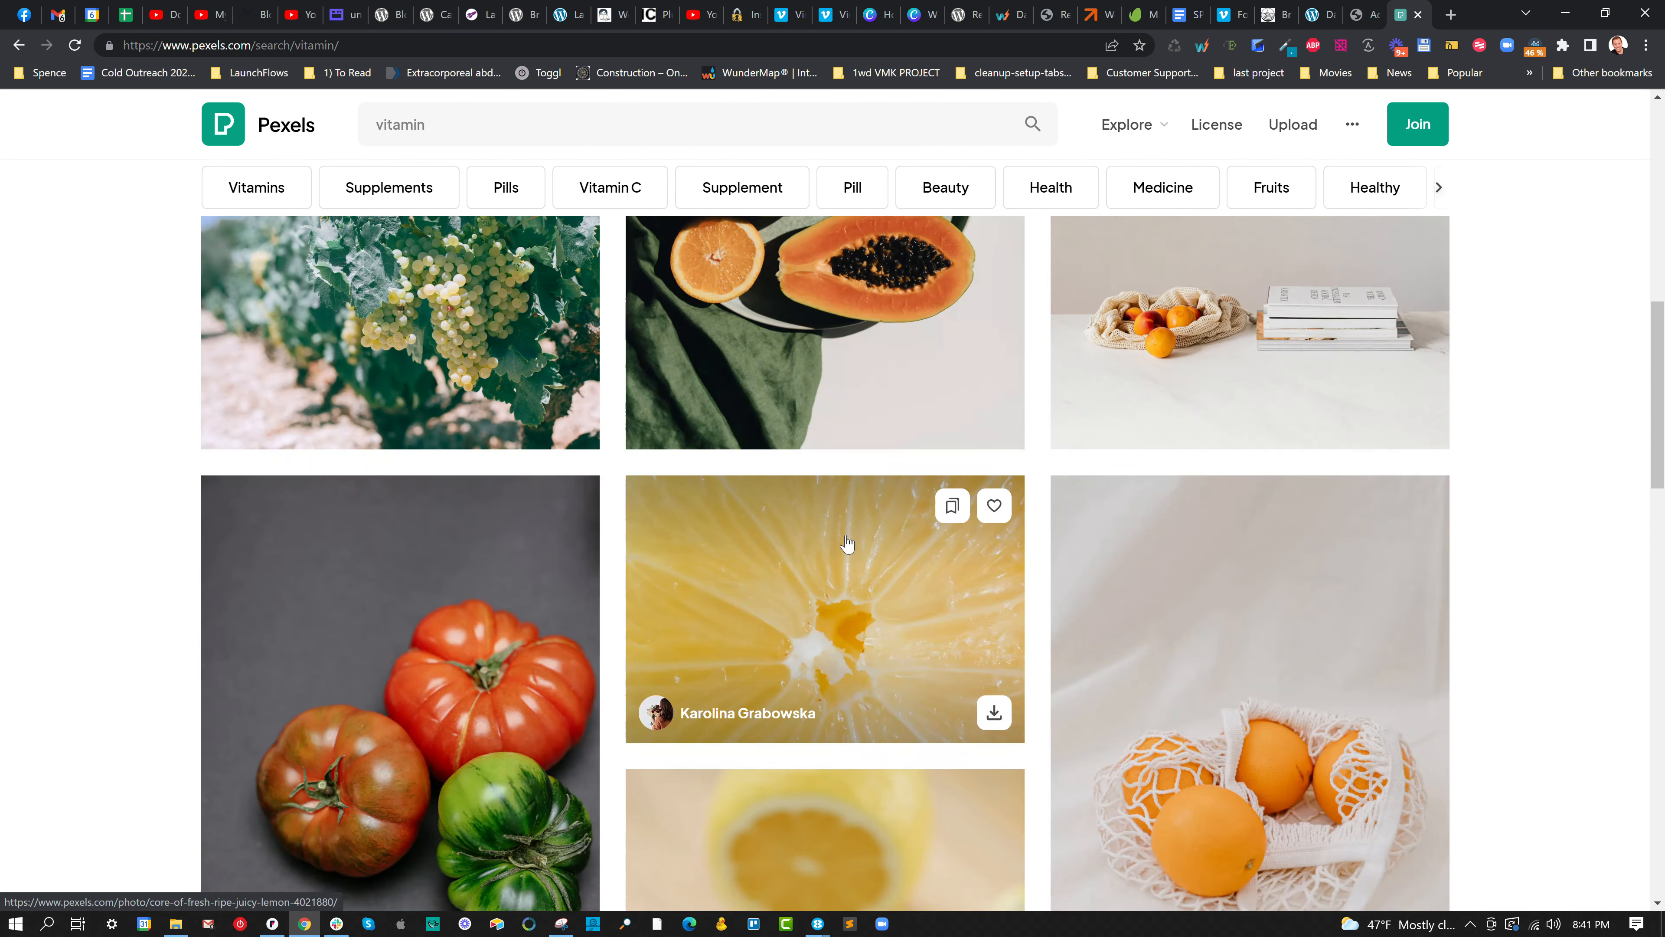
pyautogui.scroll(-10, 920, 536)
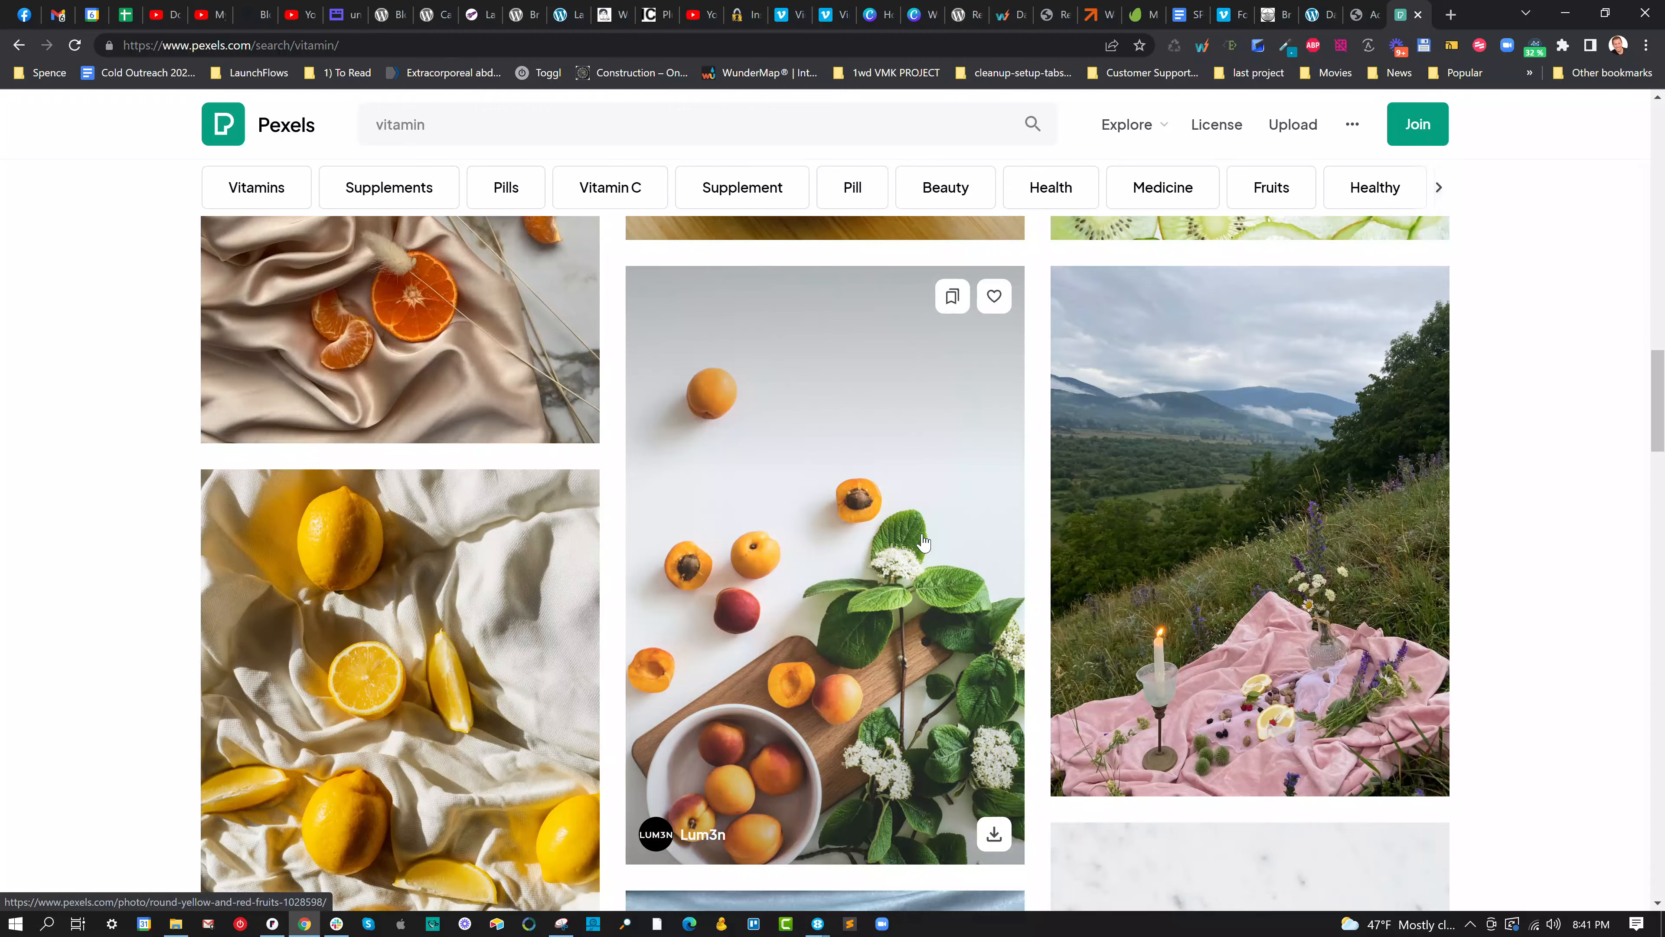
pyautogui.scroll(20, 931, 541)
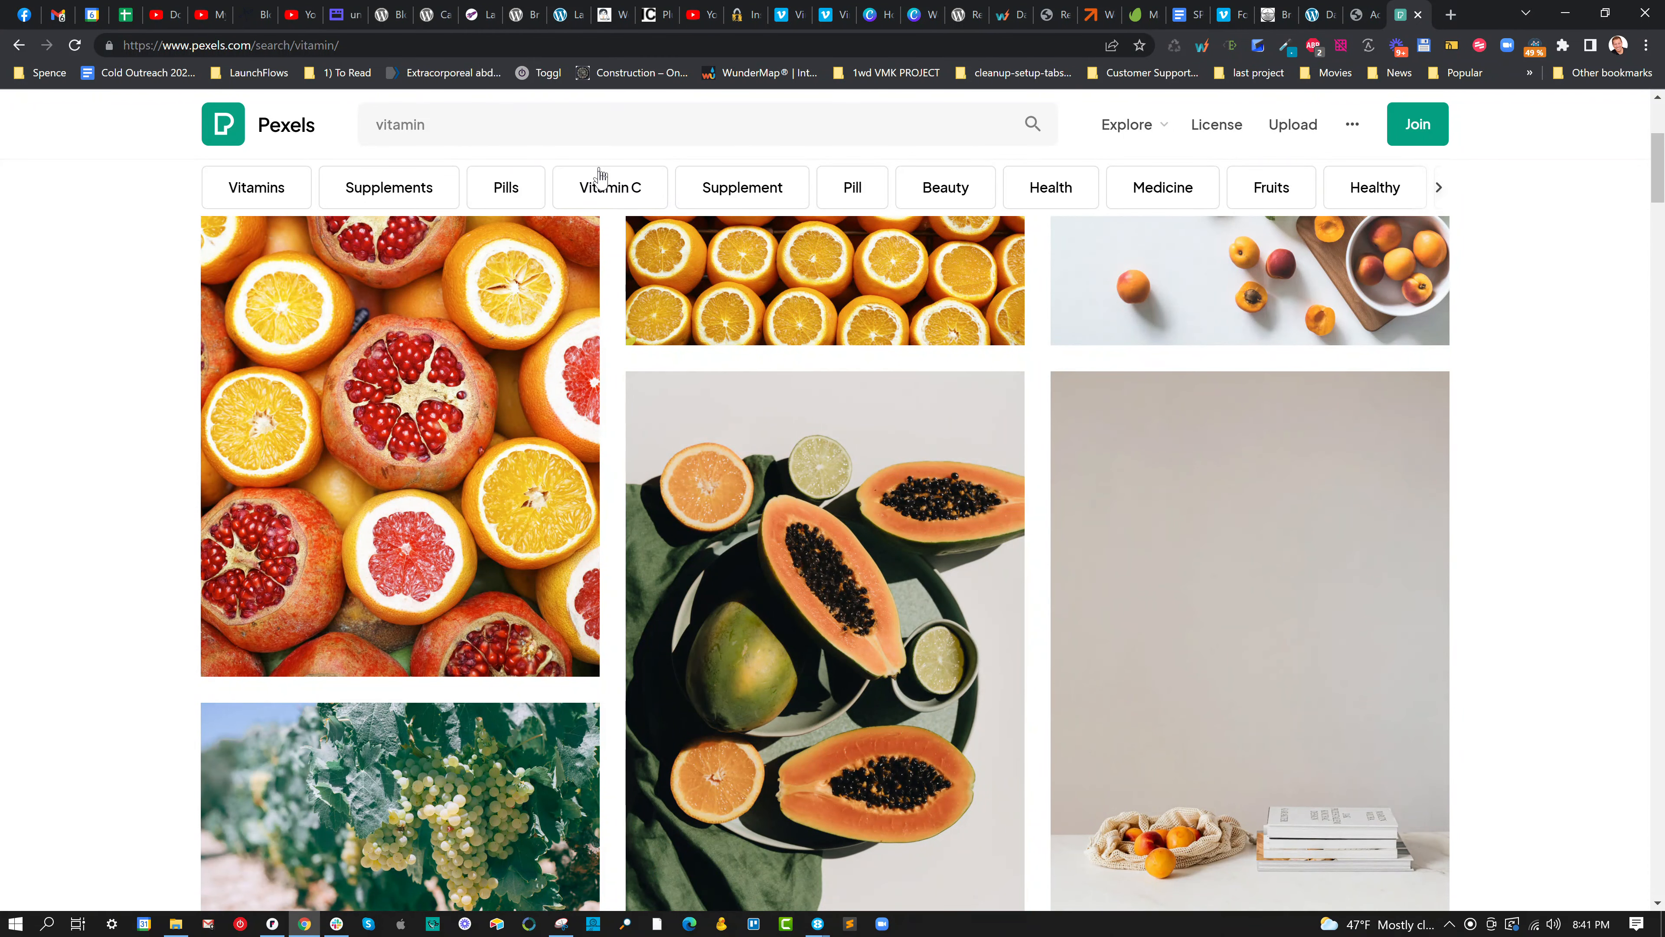
# Switch to the Pills photos, download the purple-background pill organizer photo in the Small 640×427 size, and close Pexels.
pyautogui.click(521, 197)
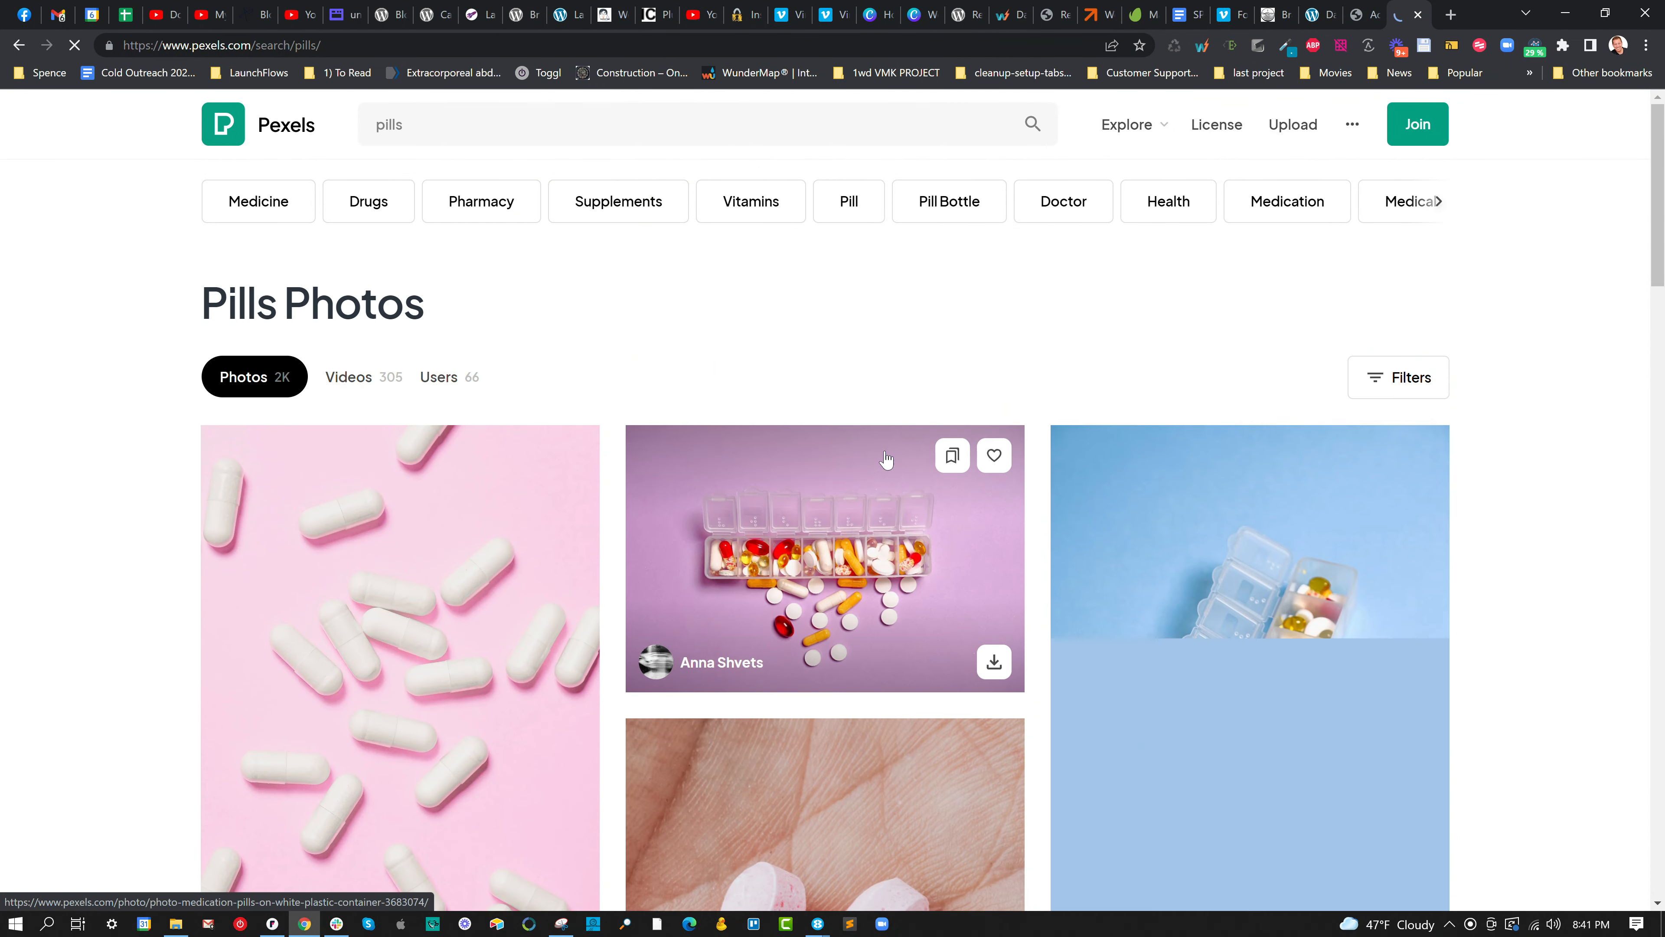
pyautogui.scroll(-2, 852, 394)
pyautogui.click(886, 387)
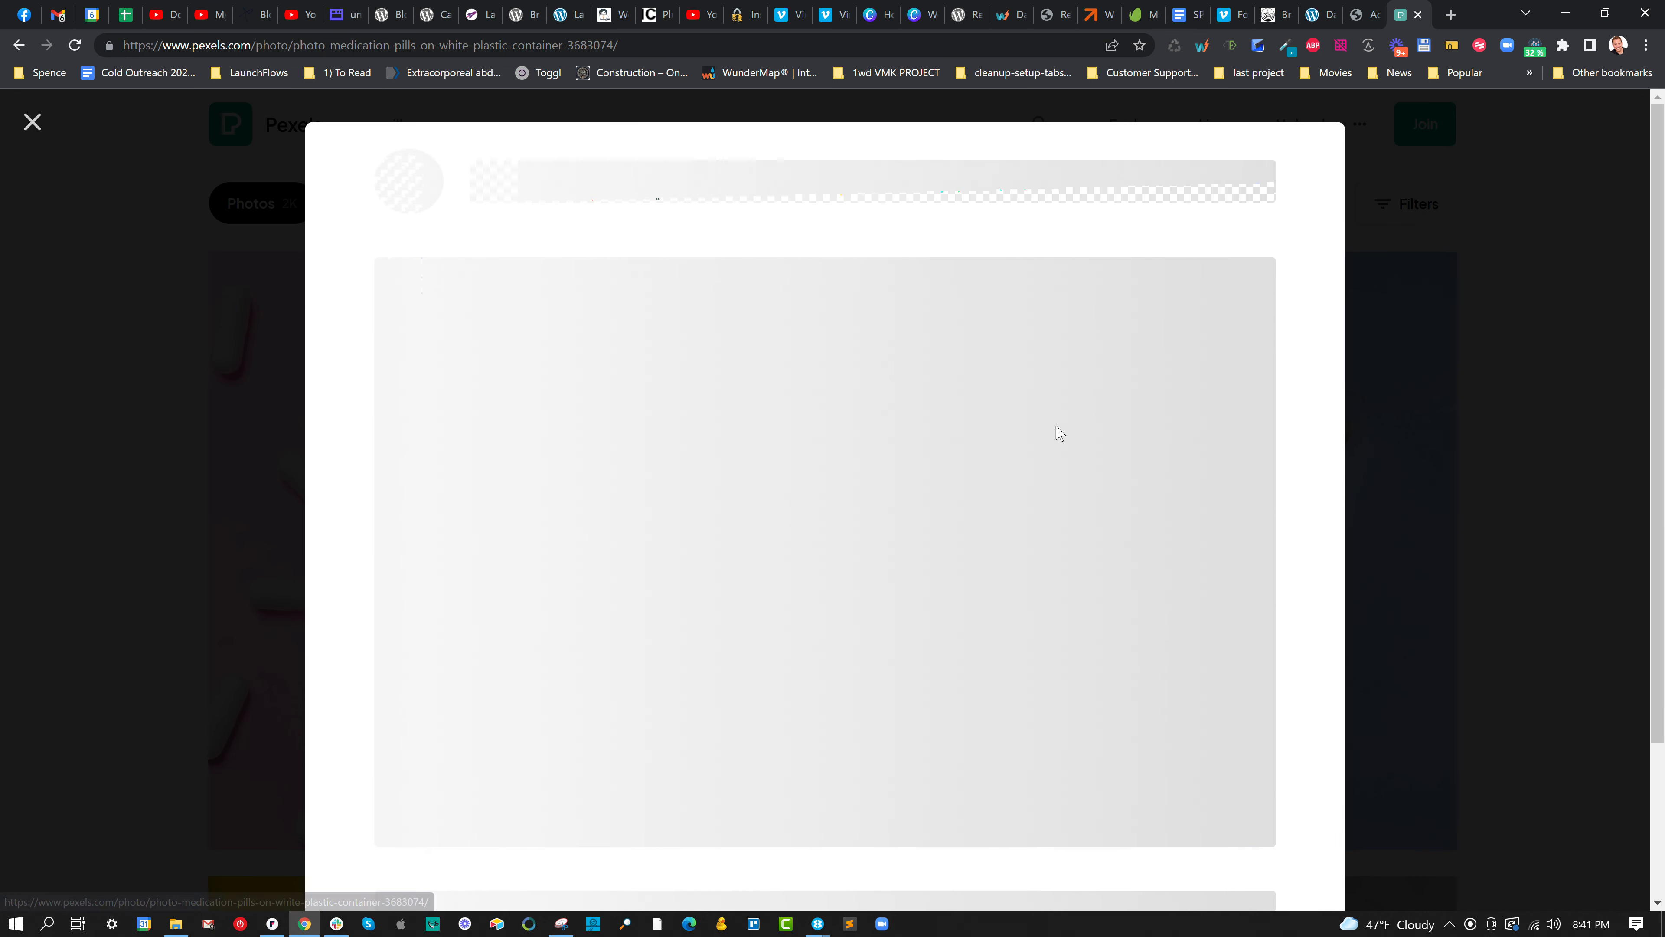
pyautogui.click(1314, 196)
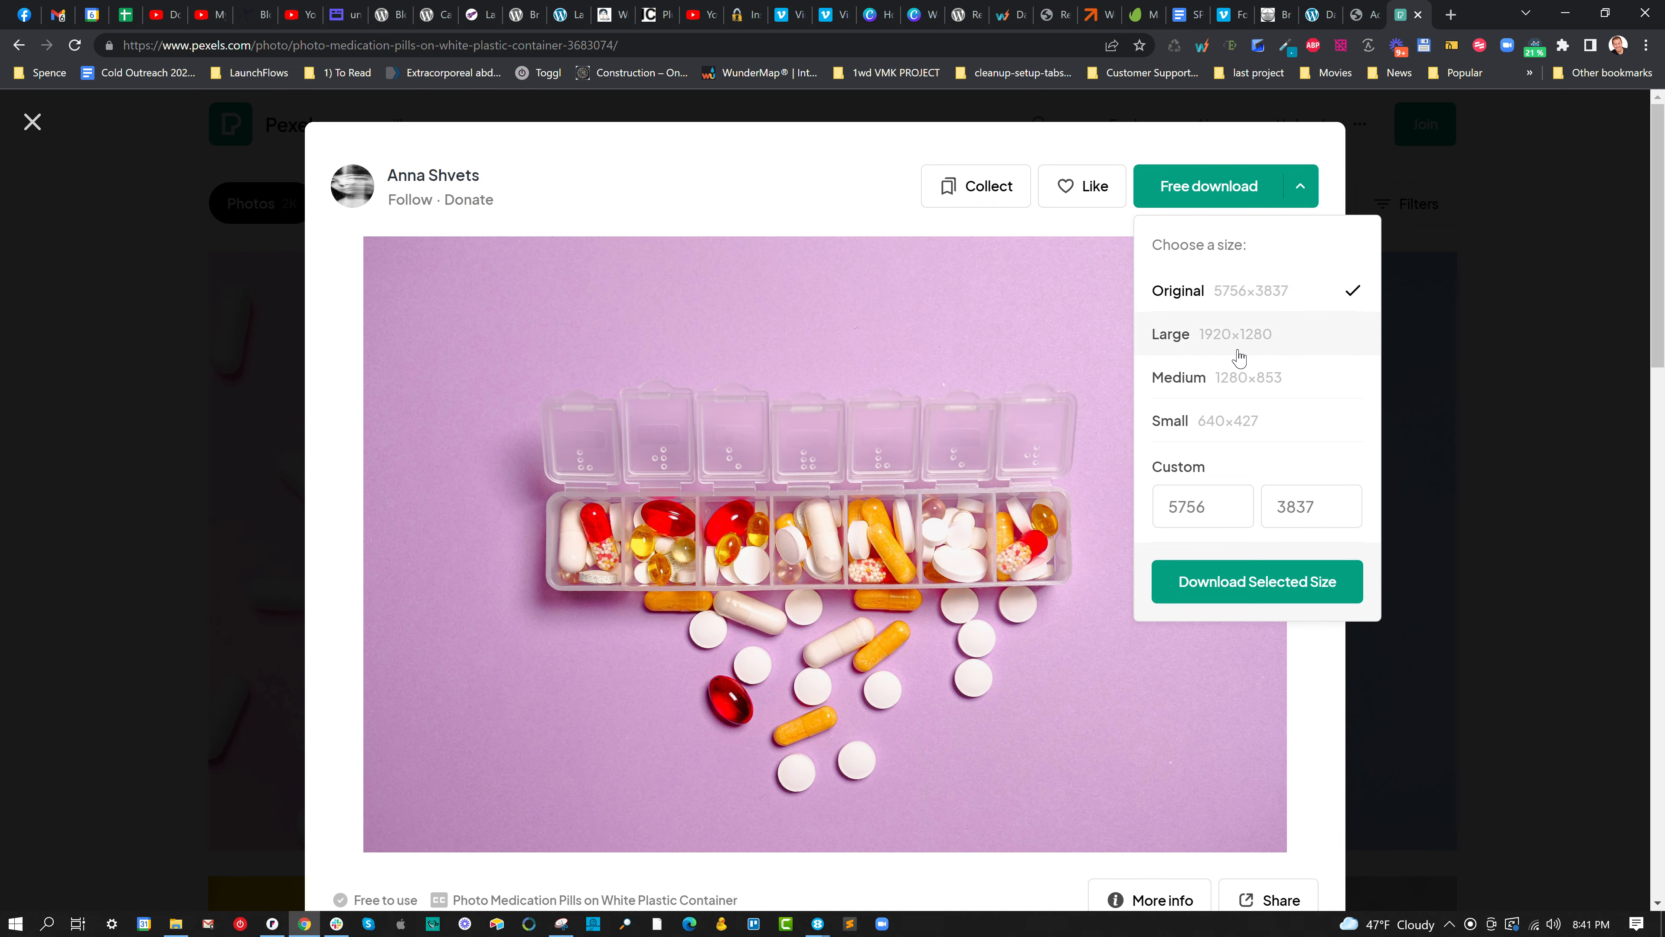
pyautogui.click(1238, 423)
pyautogui.click(1255, 582)
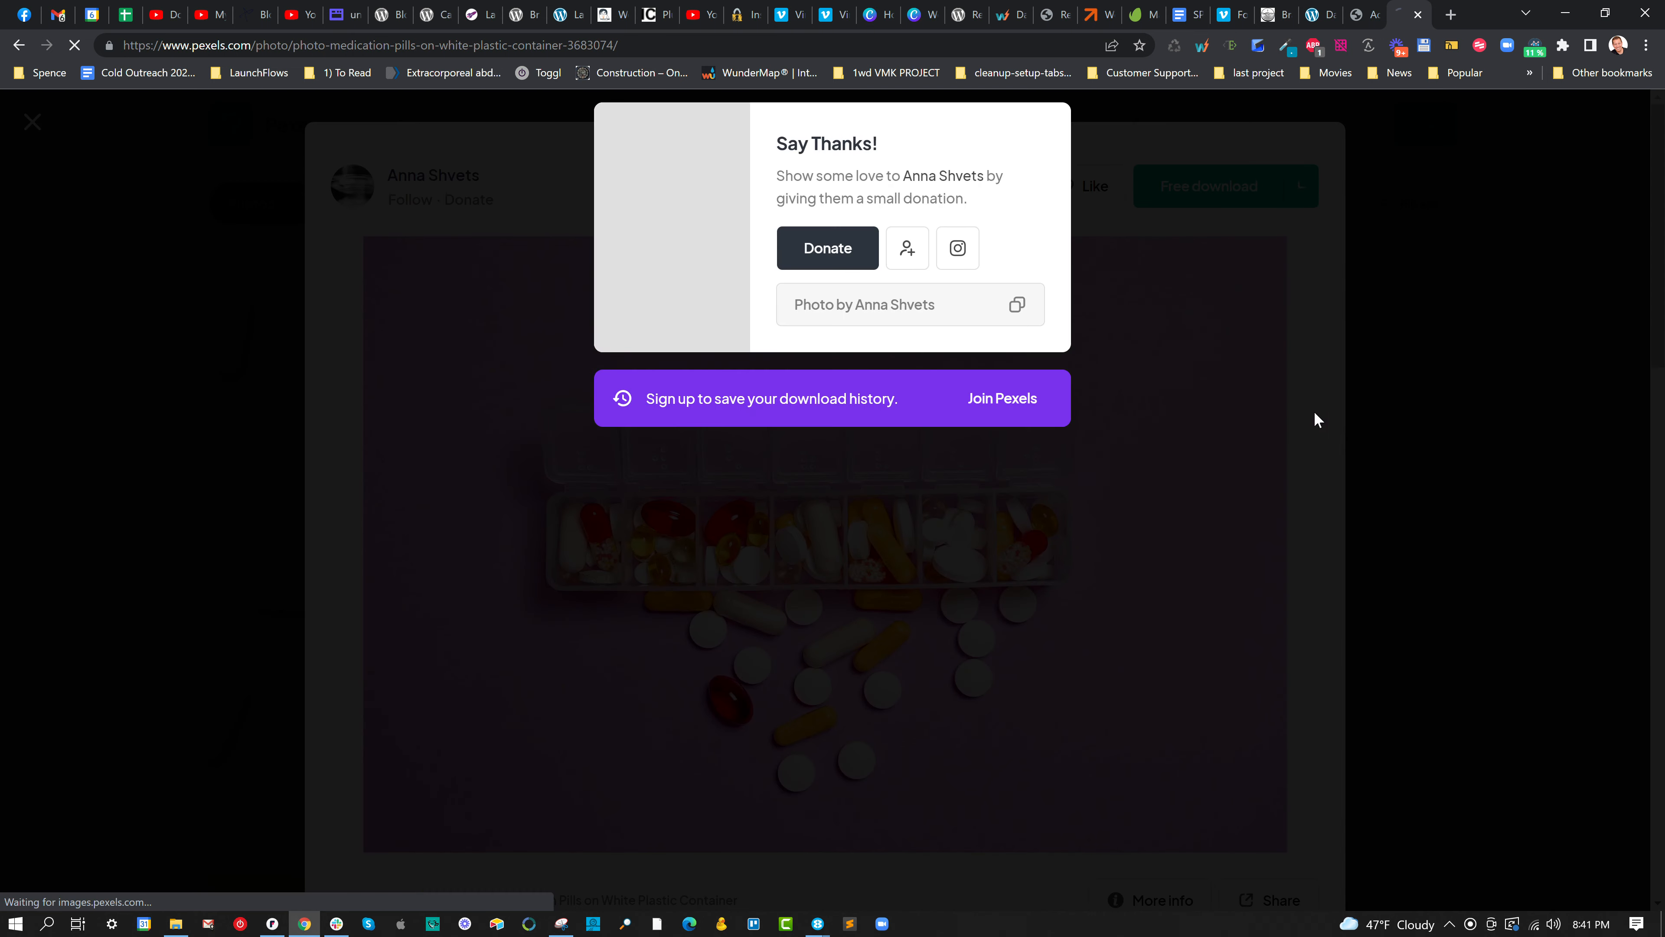
pyautogui.click(1248, 224)
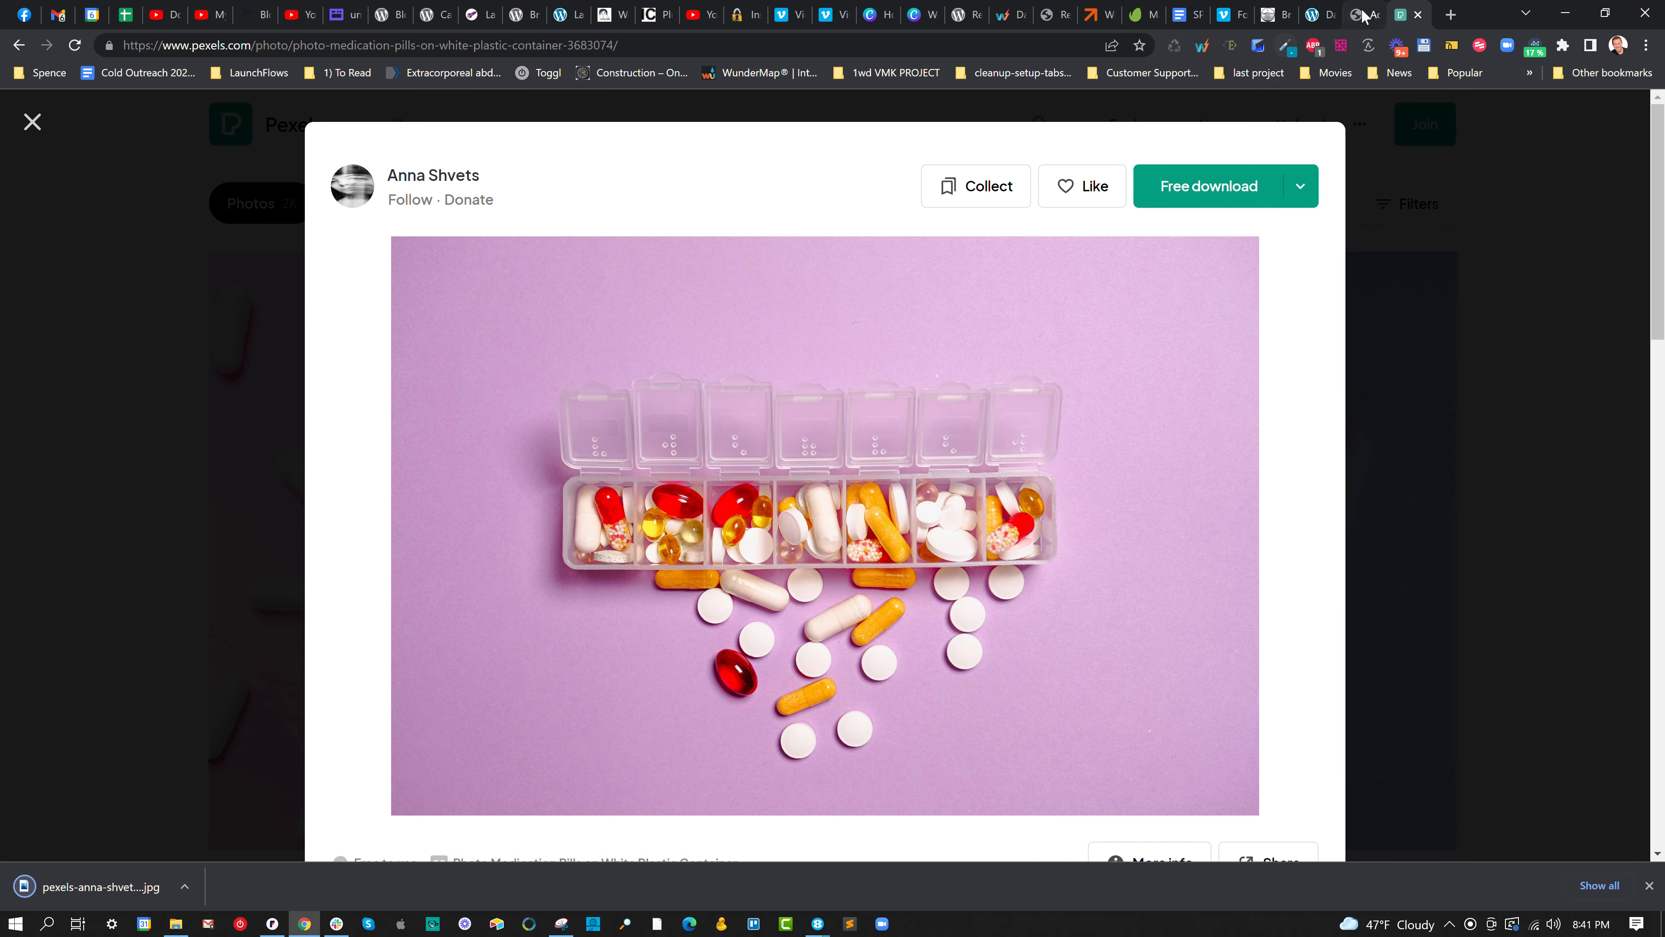
pyautogui.click(1416, 15)
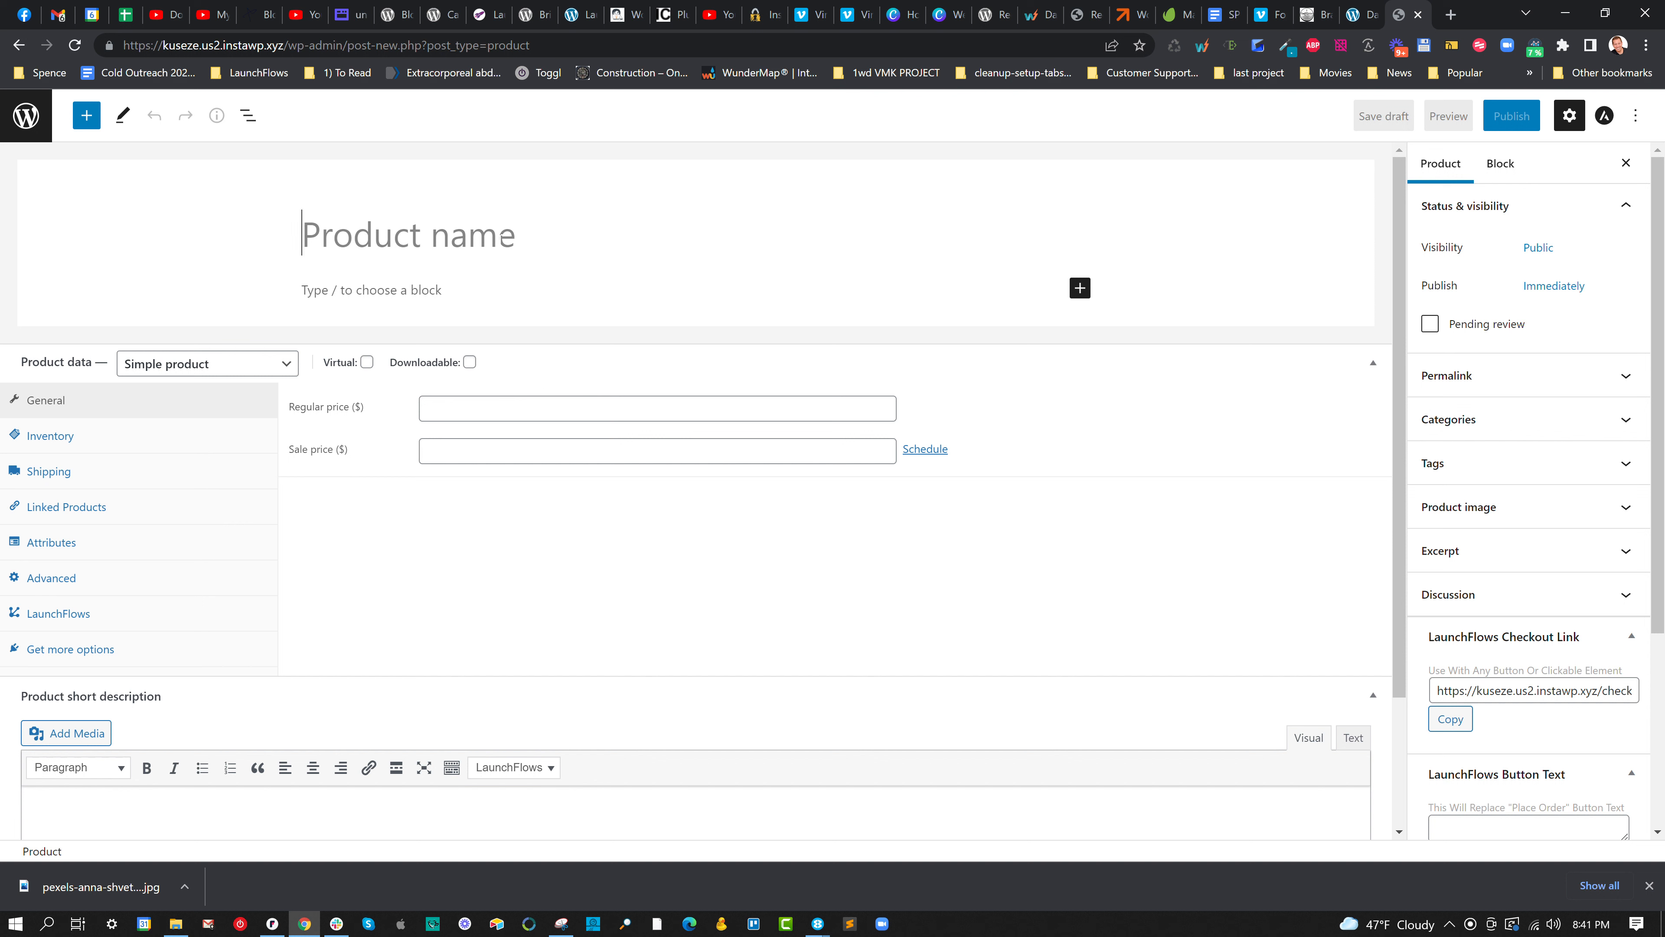
# Name the new product "Main Product (Join Our Club)".
pyautogui.write('Main ')
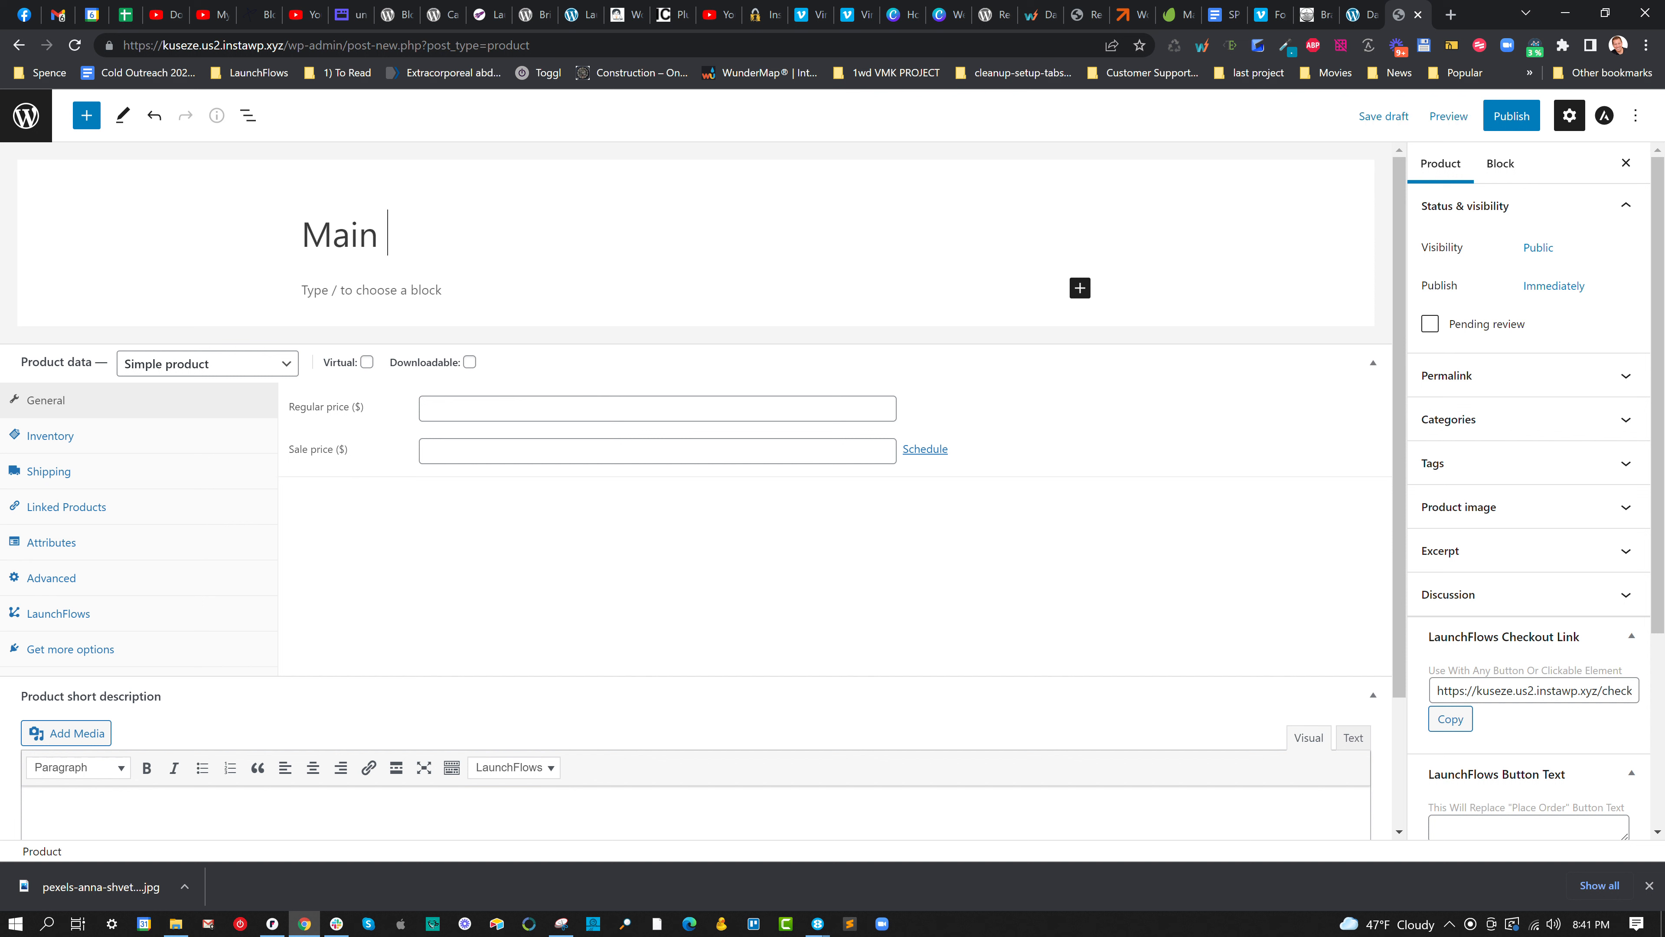
pyautogui.write('Product (')
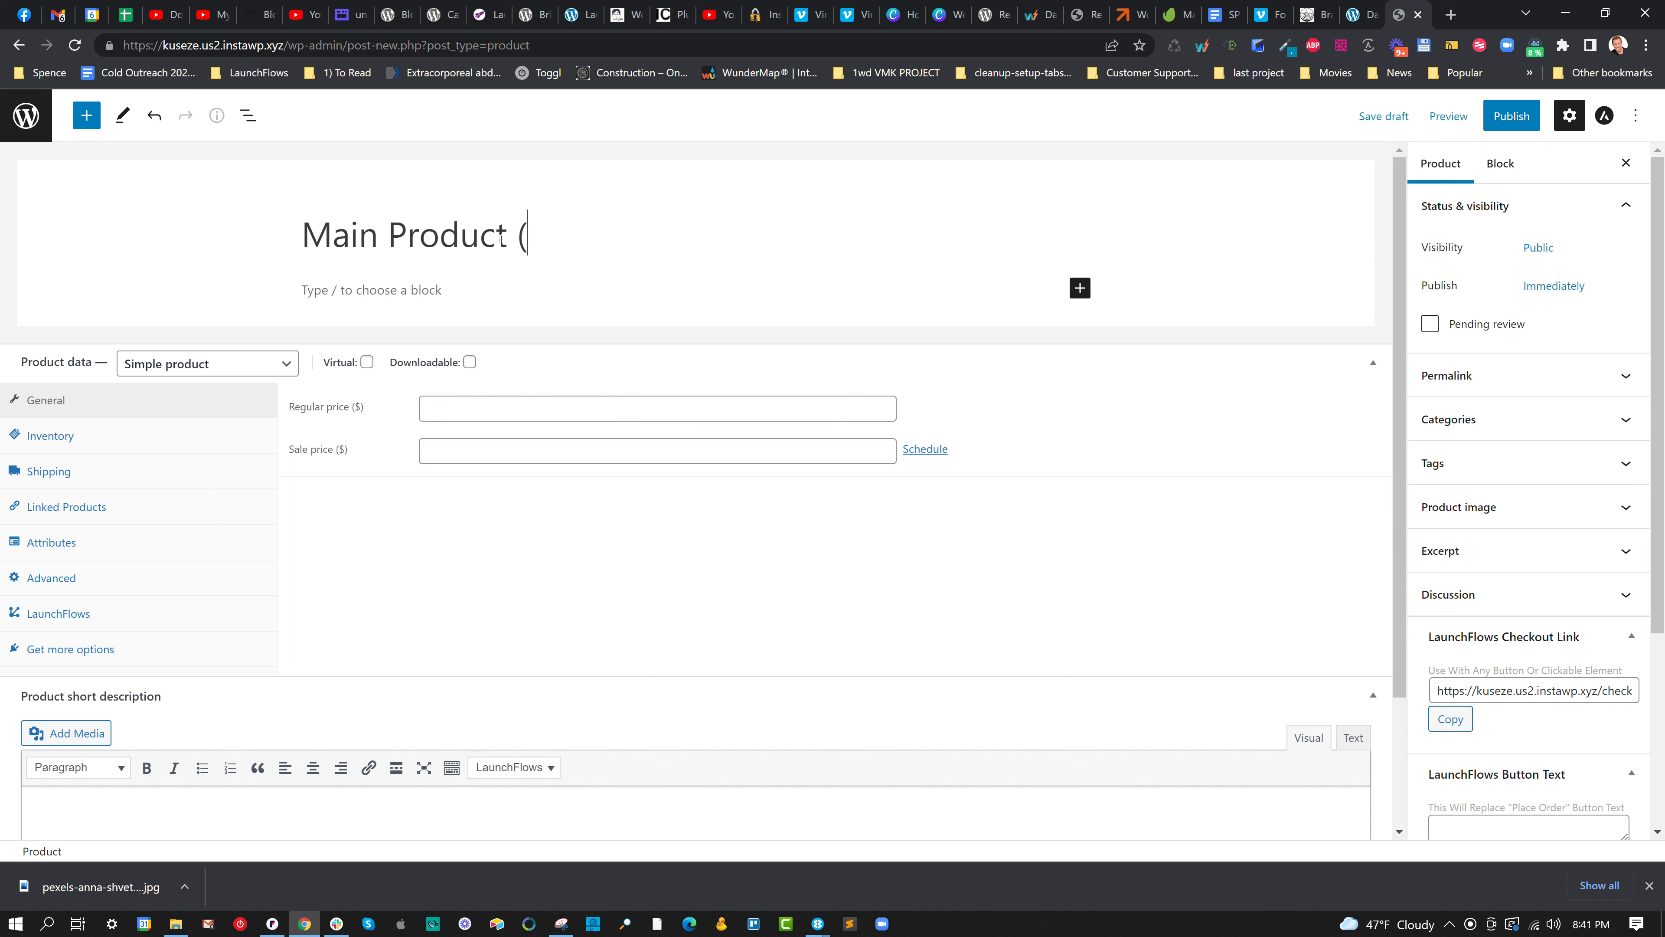
pyautogui.write('Join Our ')
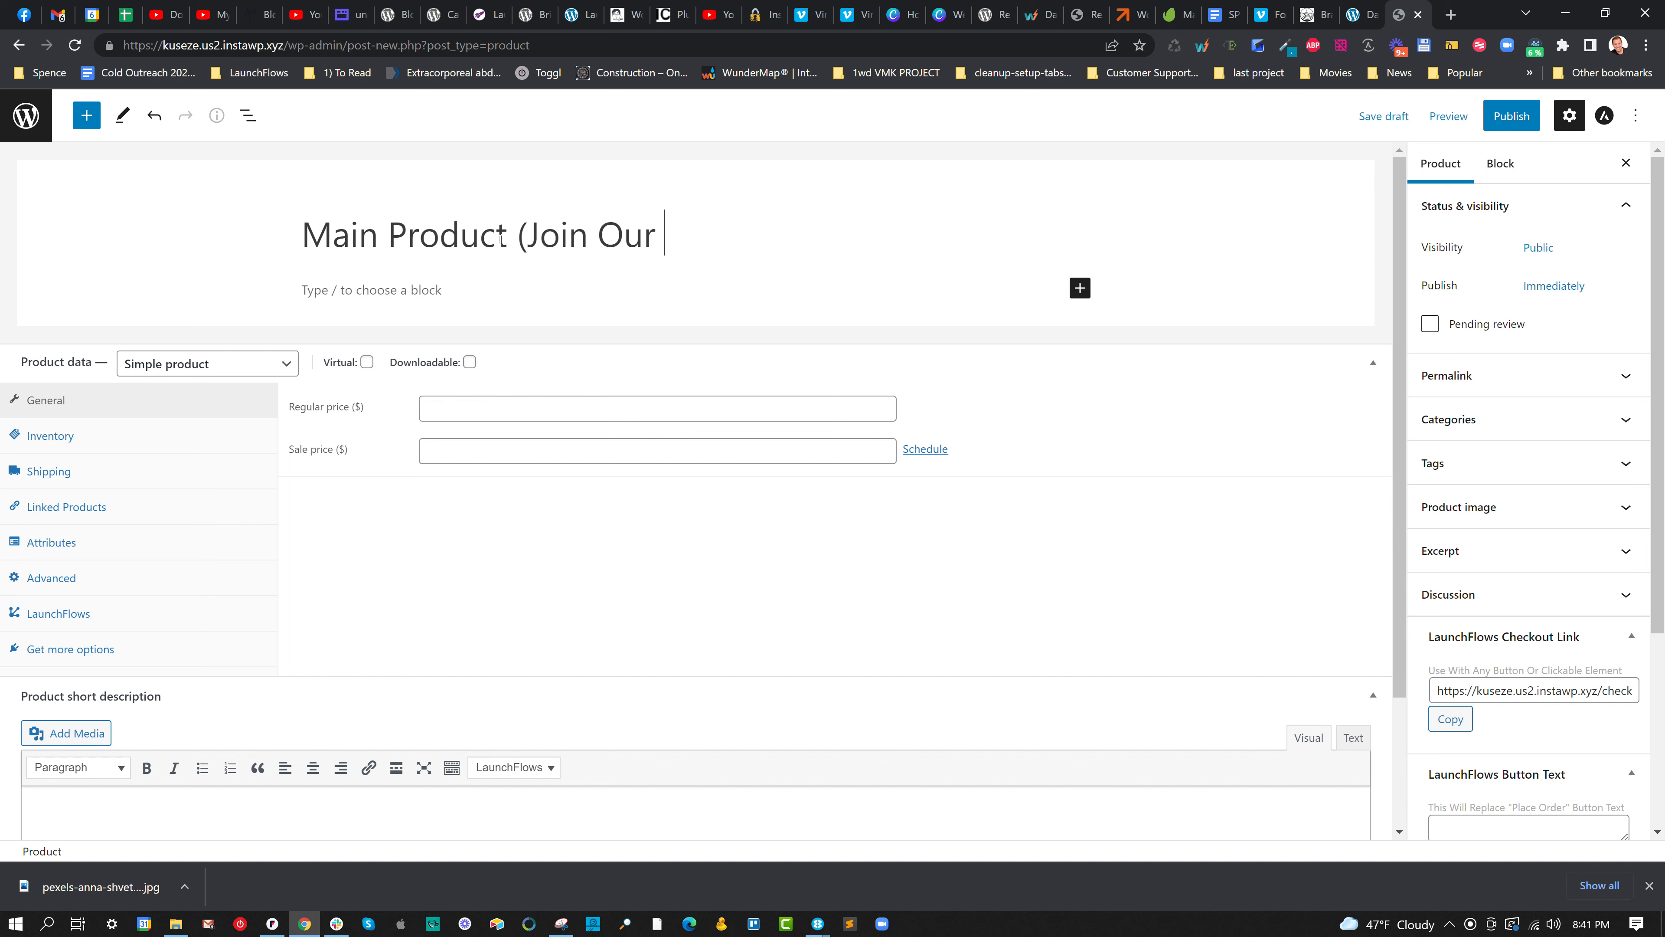
pyautogui.write('Club)')
# Mark the product as Virtual and set its regular price to $497.
pyautogui.click(366, 361)
pyautogui.click(656, 408)
pyautogui.write('497')
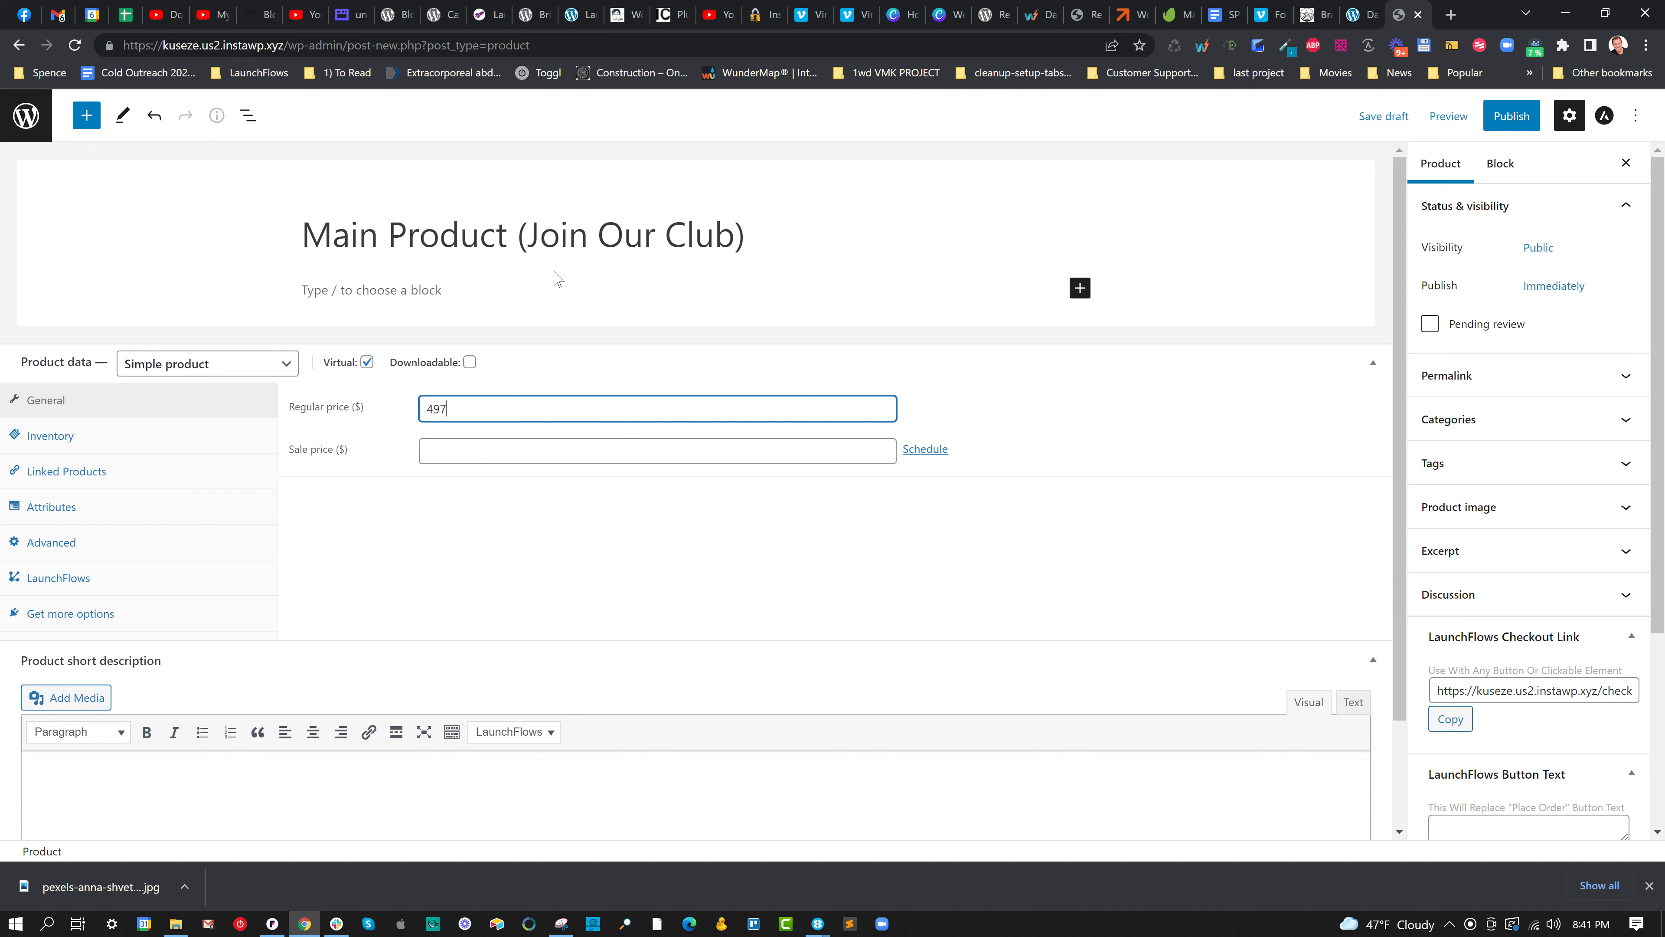
# Upload the downloaded pill organizer photo and set it as the product image.
pyautogui.click(1490, 522)
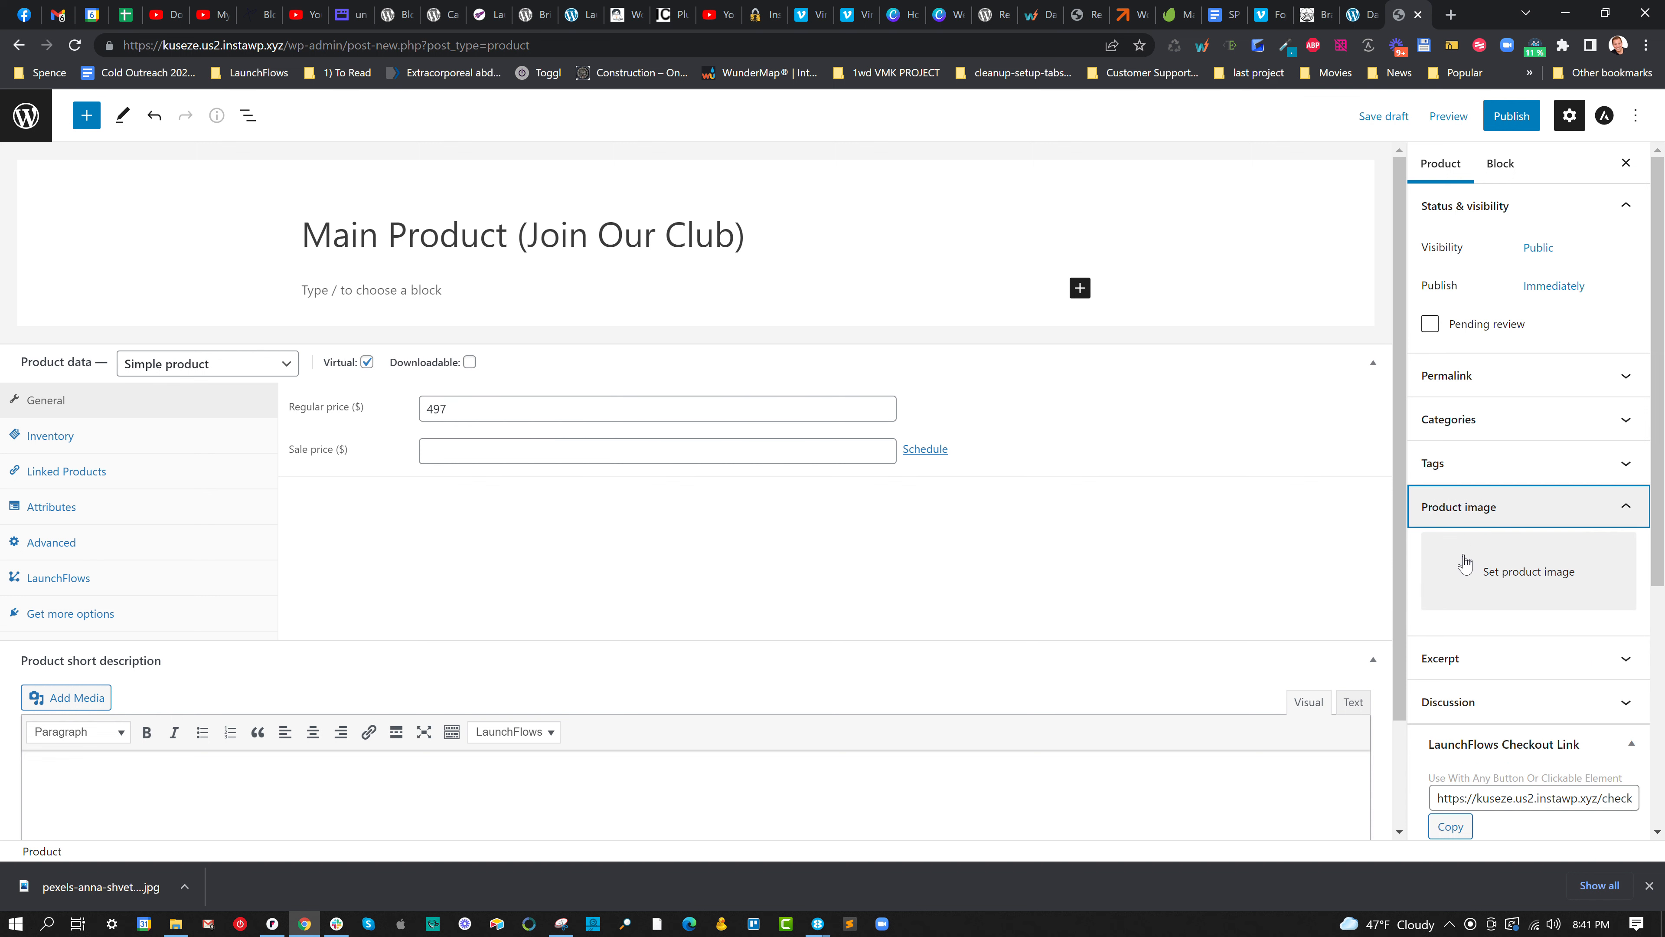
pyautogui.click(1463, 557)
pyautogui.click(832, 460)
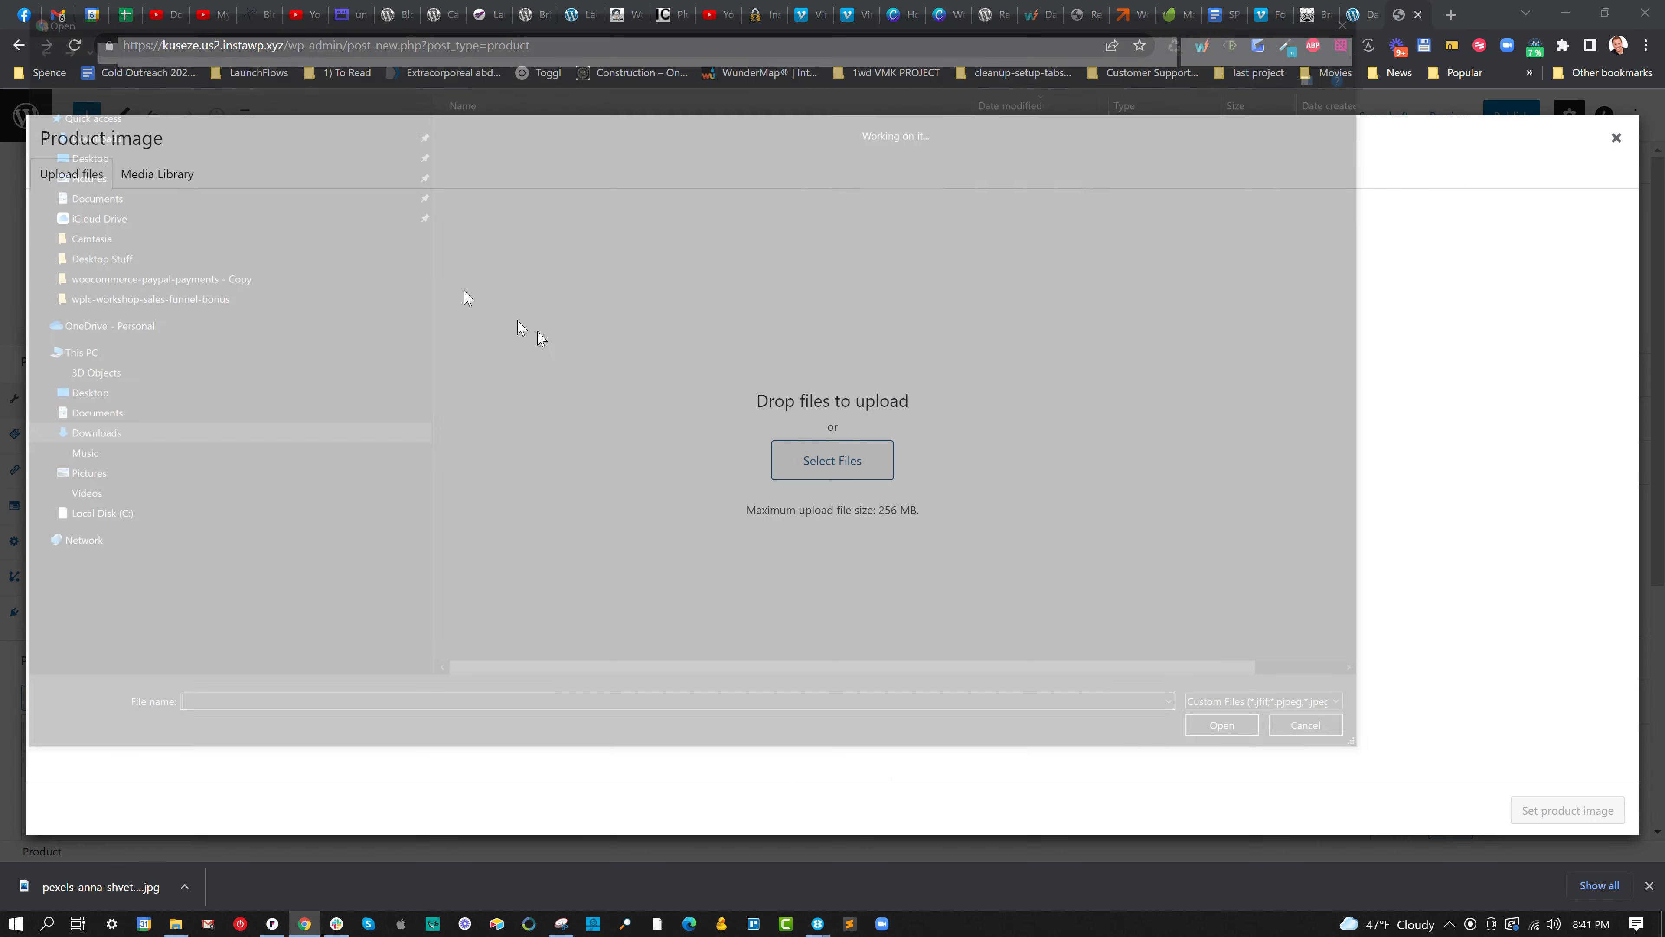
pyautogui.doubleClick(466, 146)
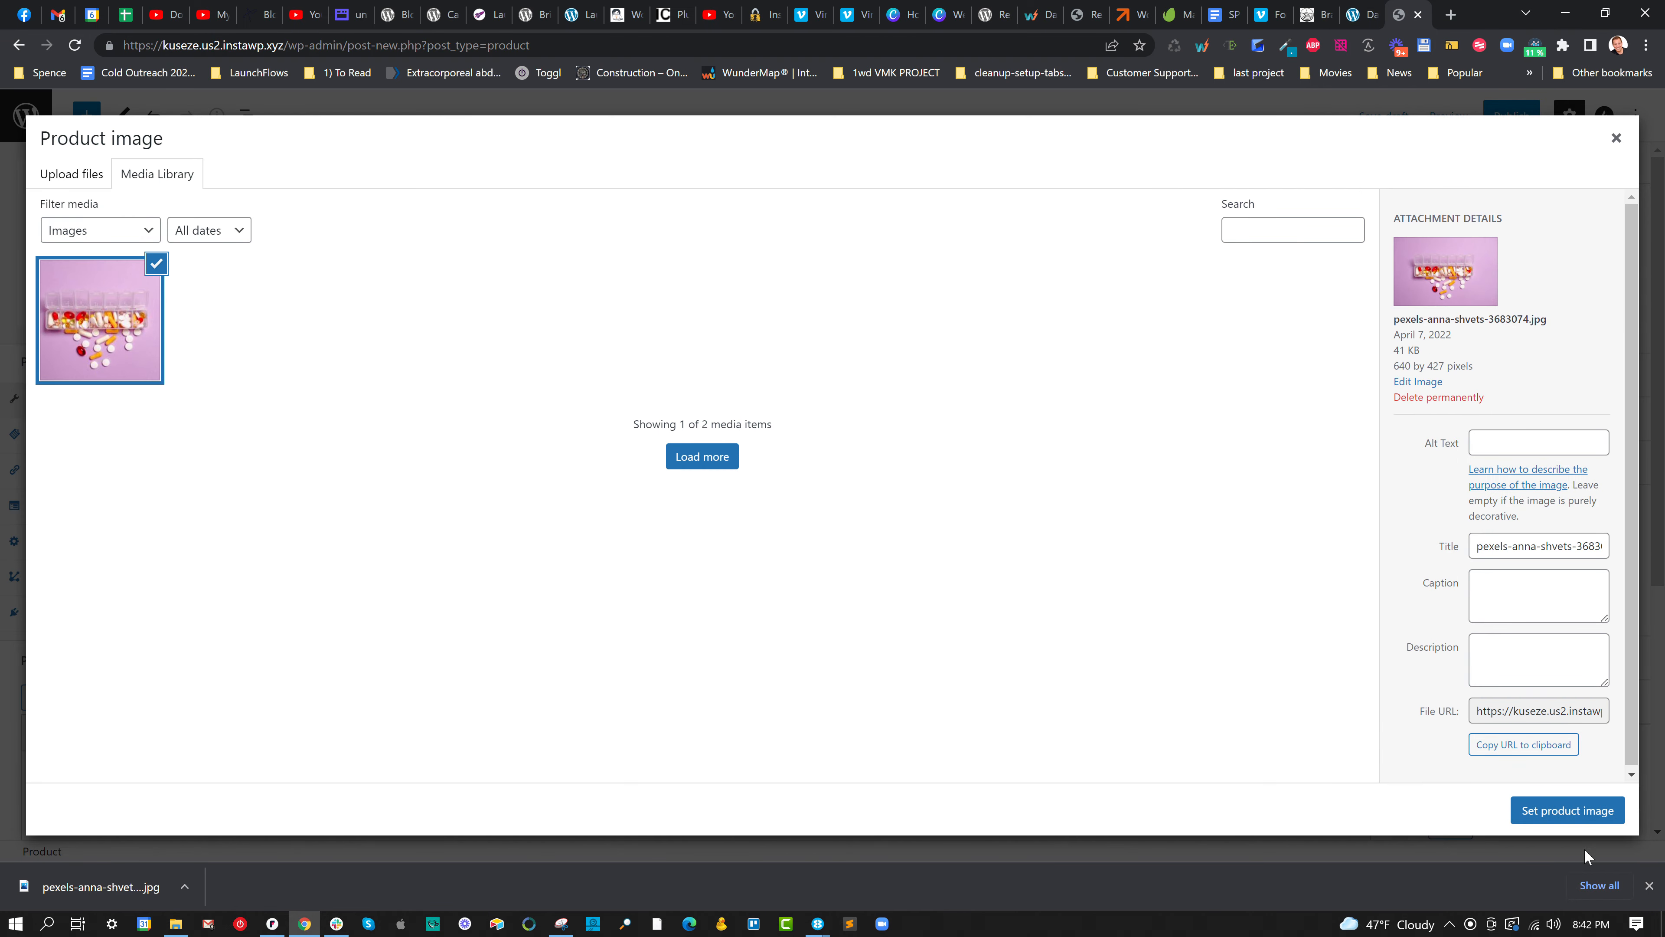
pyautogui.click(1544, 805)
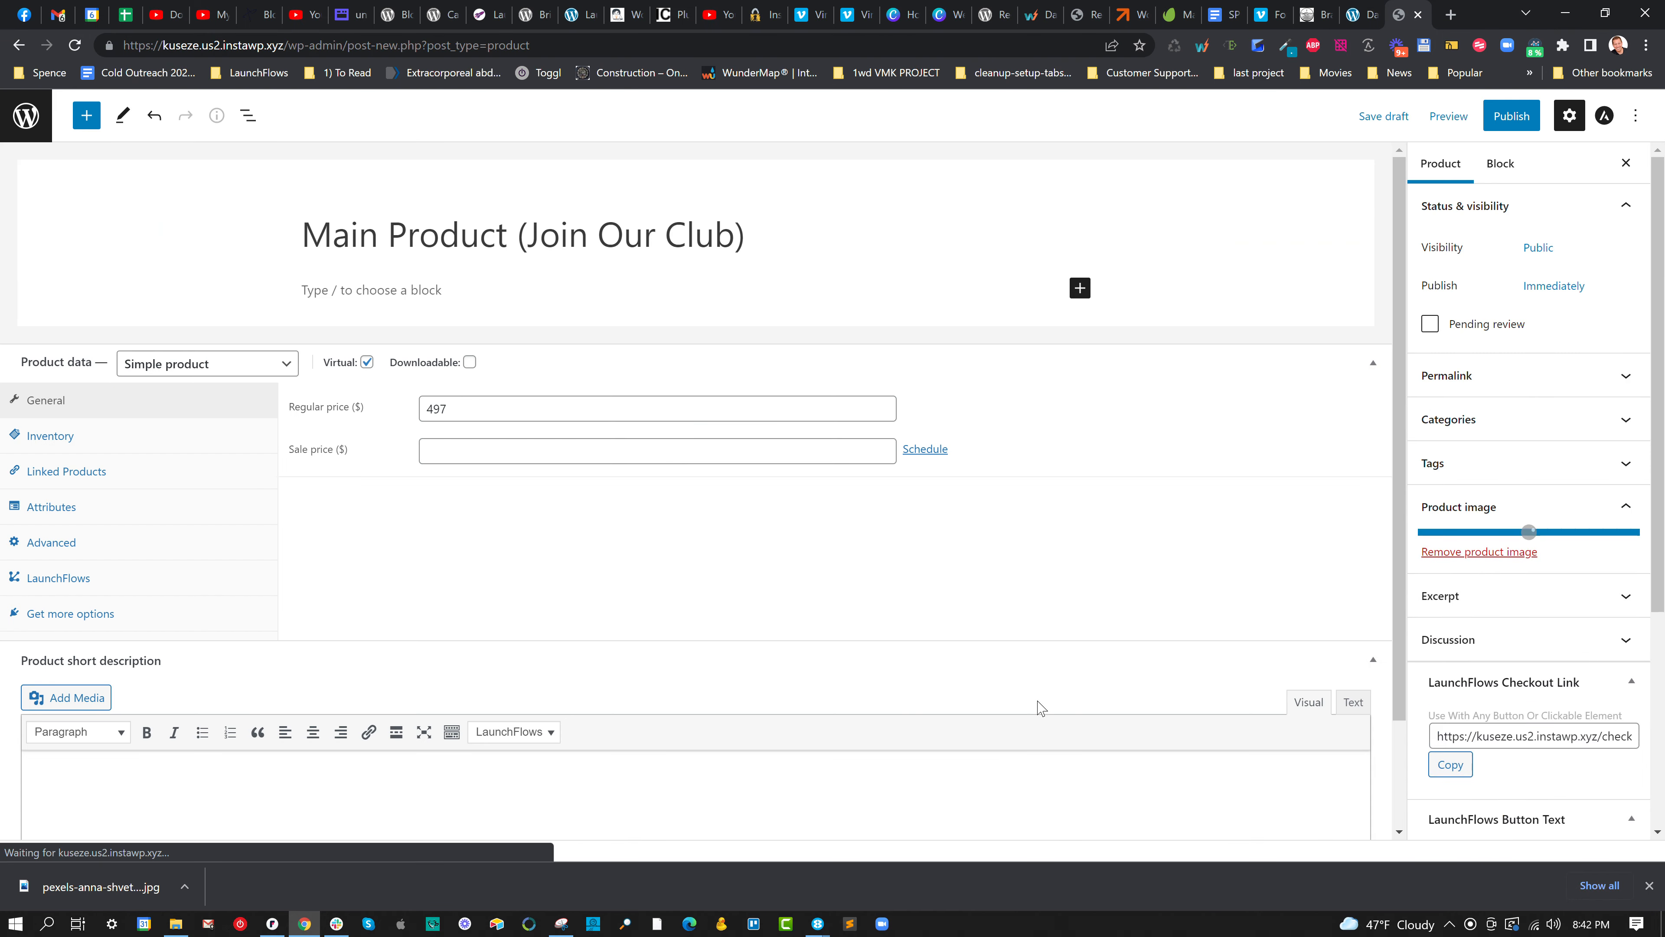
# In the product's LaunchFlows settings, set the next step page to Checkout and the post checkout page to Thank You.
pyautogui.click(80, 587)
pyautogui.moveTo(294, 408); pyautogui.dragTo(392, 422)
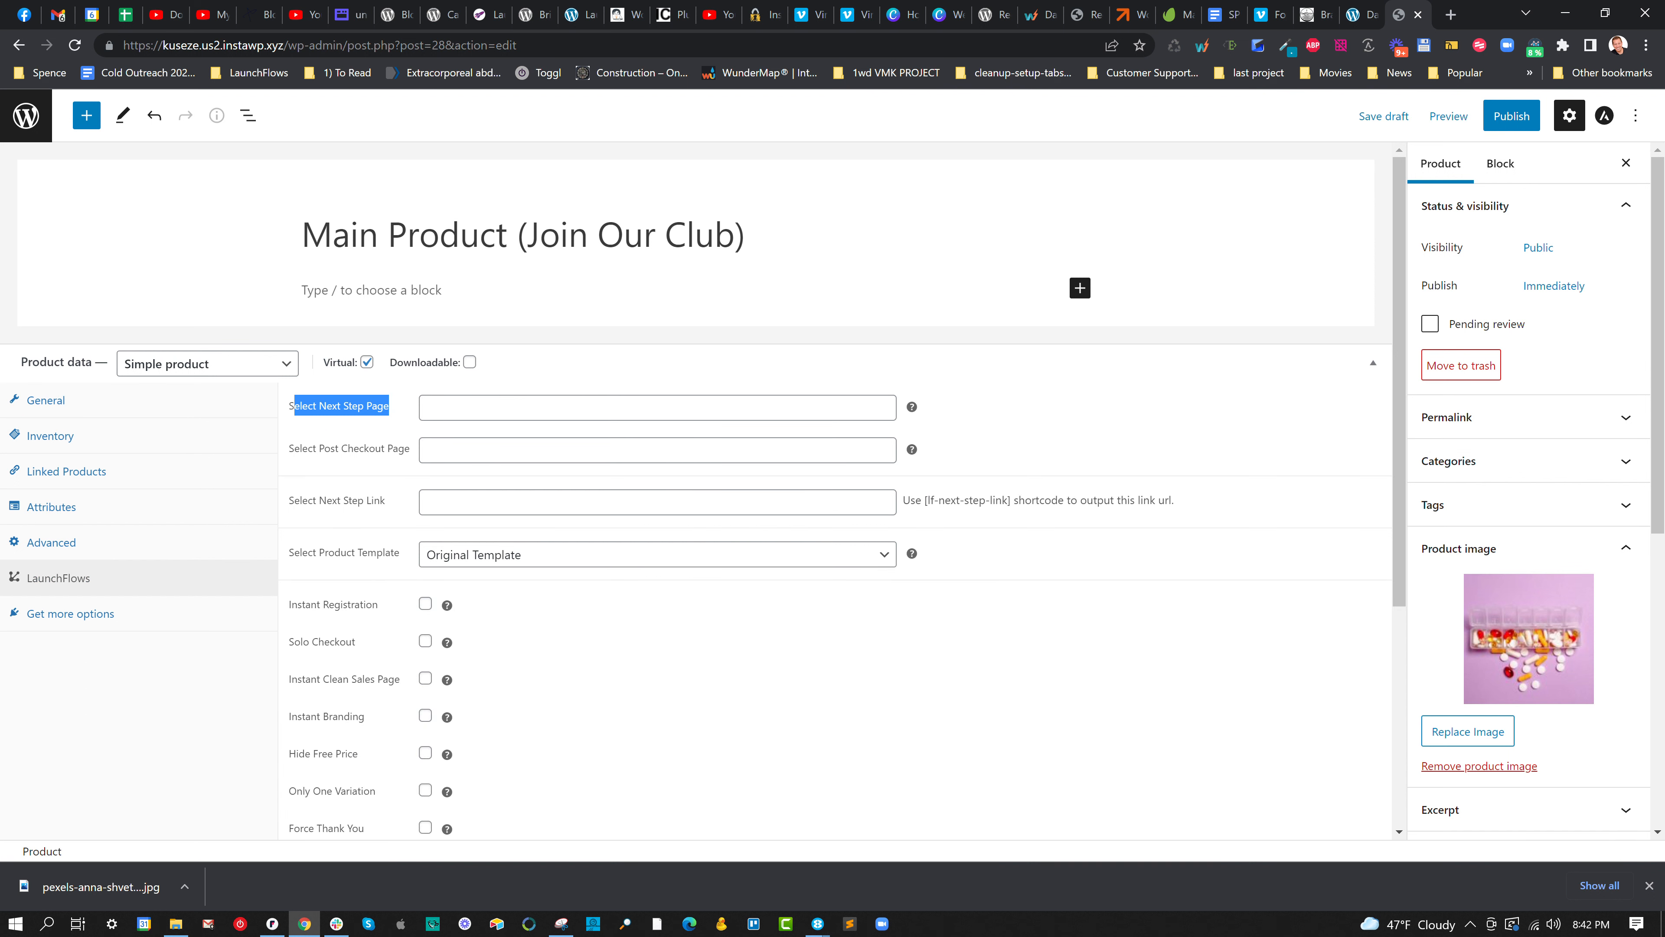
pyautogui.click(479, 408)
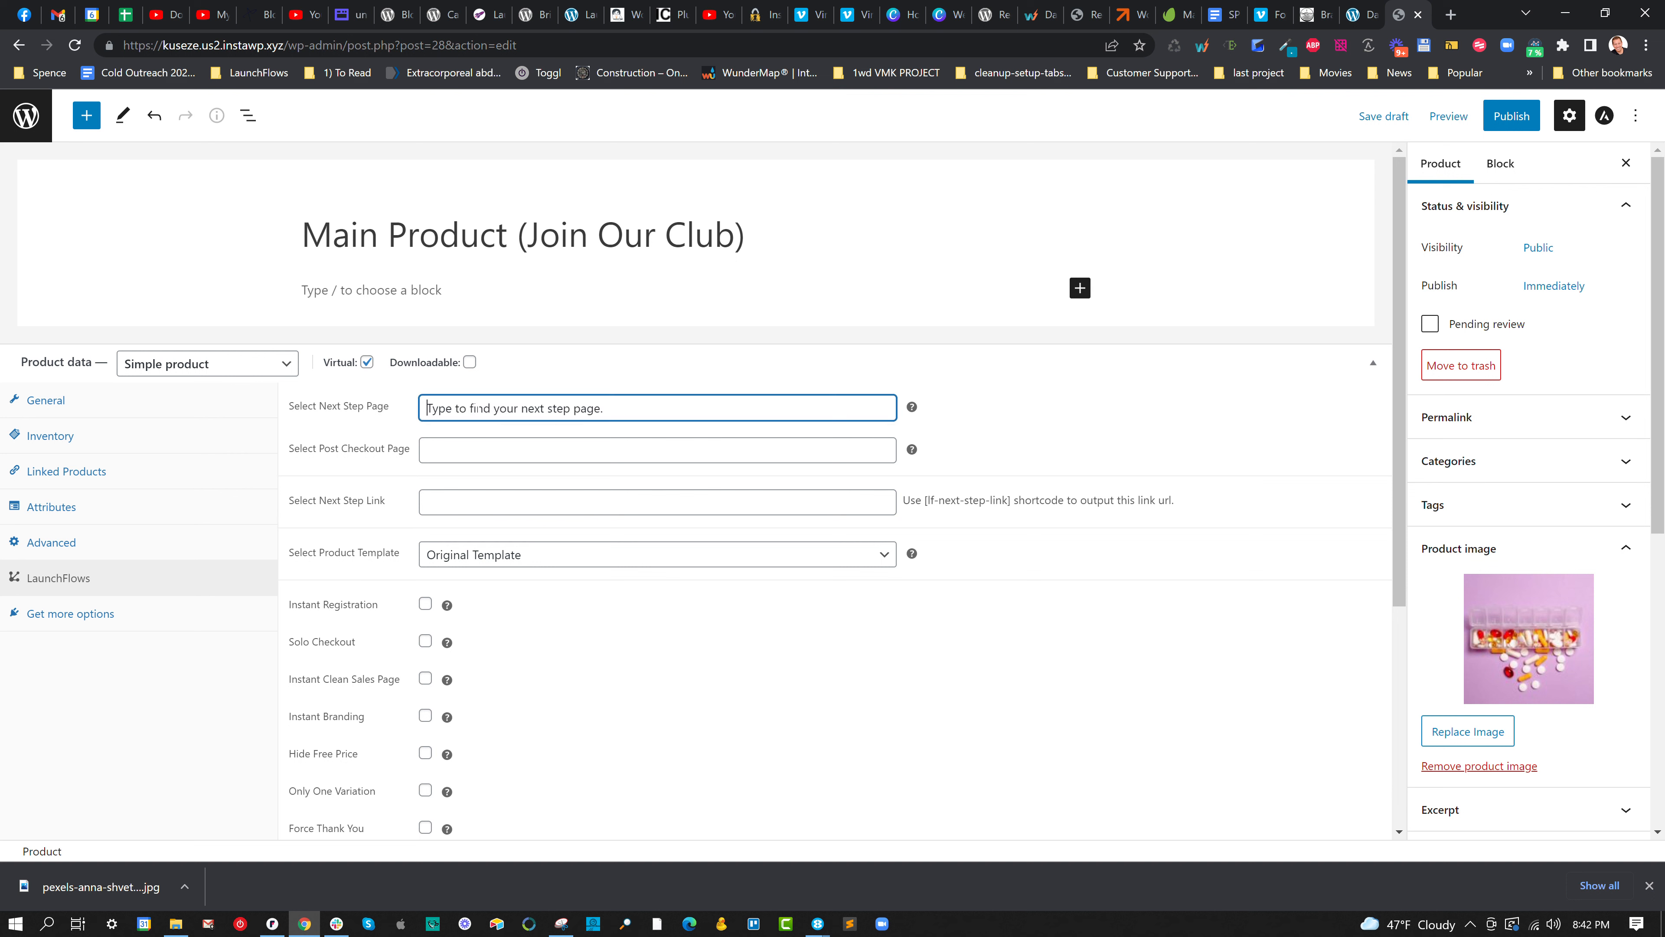
pyautogui.write('Checkout')
pyautogui.click(464, 433)
pyautogui.click(614, 450)
pyautogui.write('thank')
pyautogui.click(469, 474)
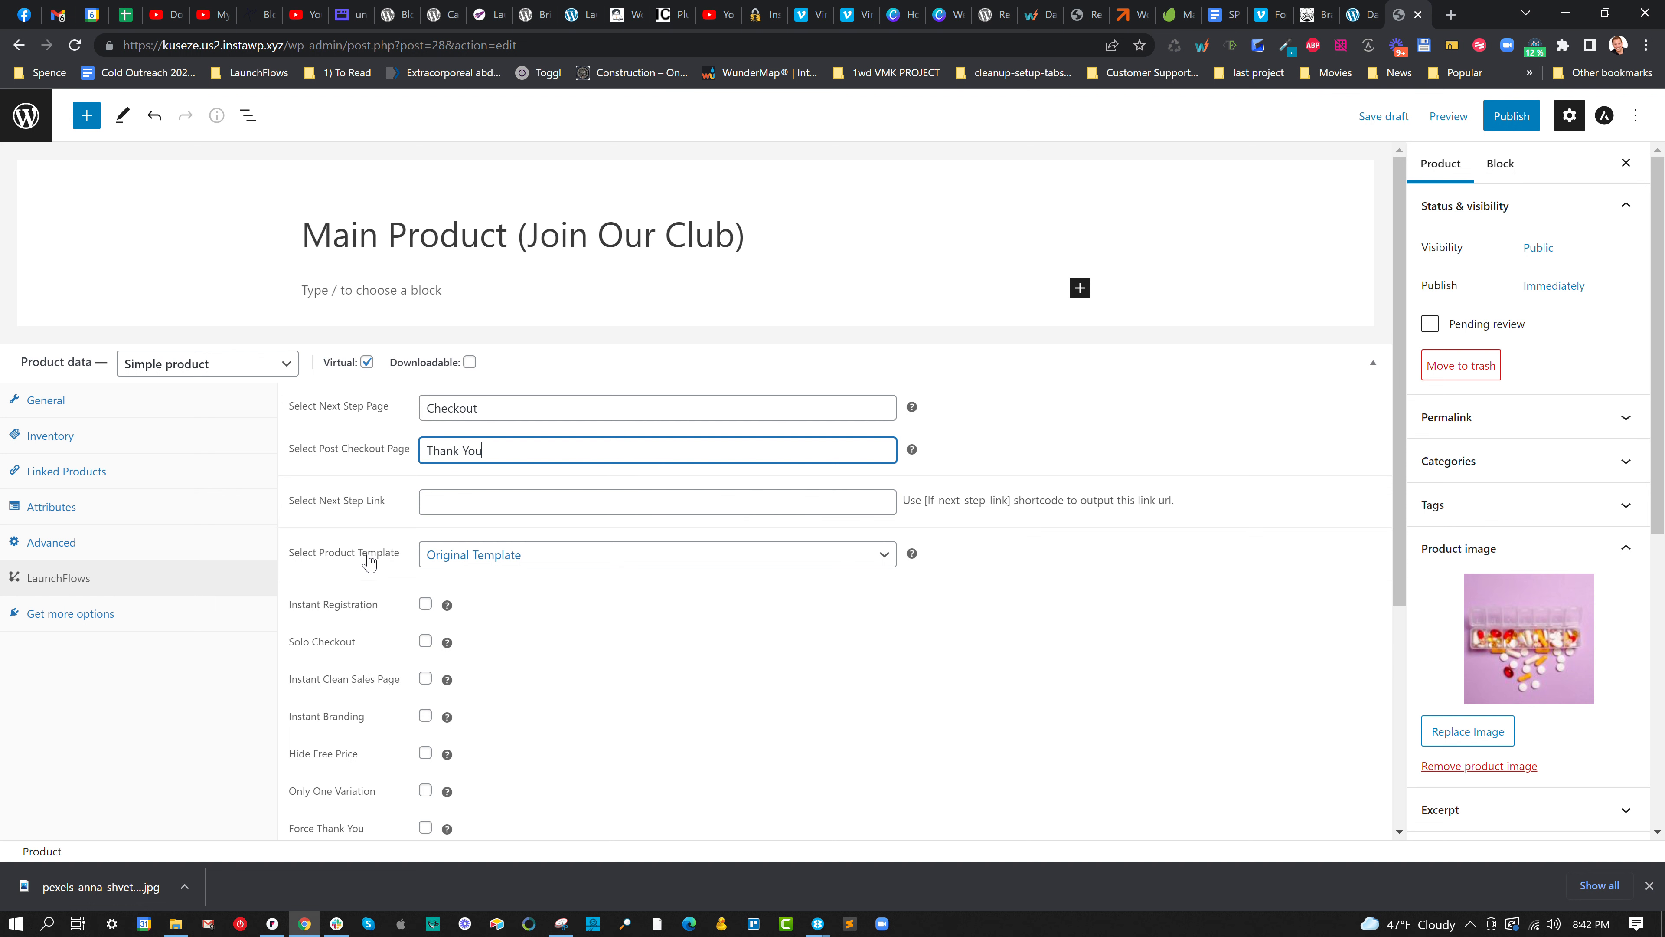
# Publish the product and look over its live product page.
pyautogui.scroll(-3, 403, 554)
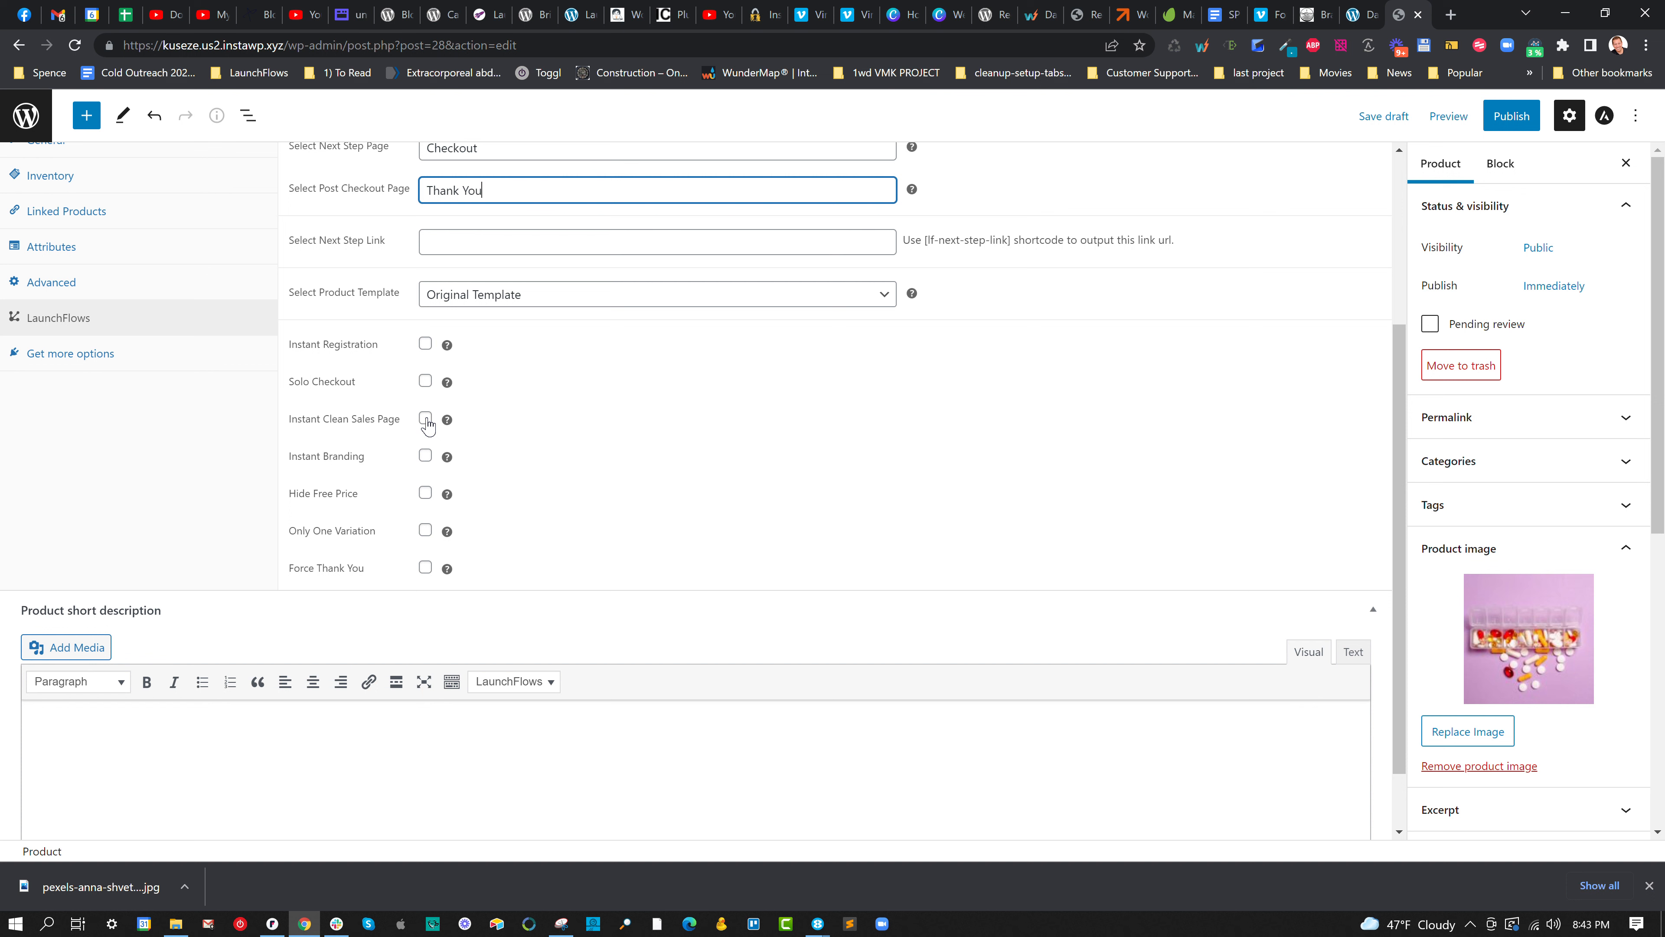
pyautogui.click(1511, 116)
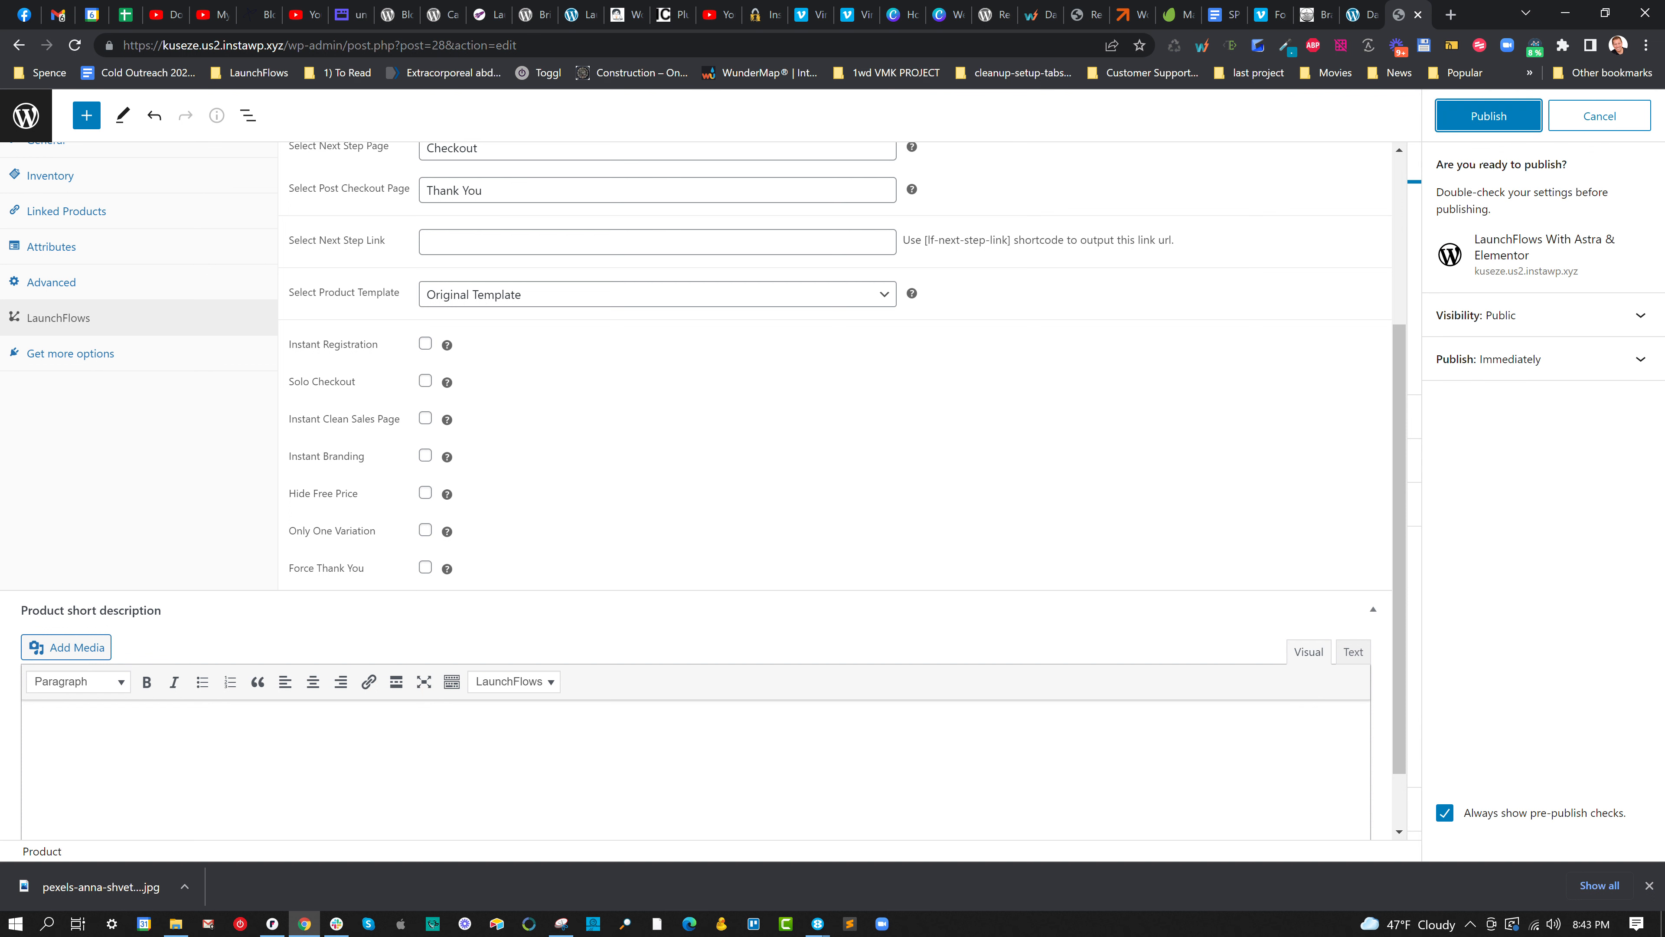
pyautogui.click(1491, 118)
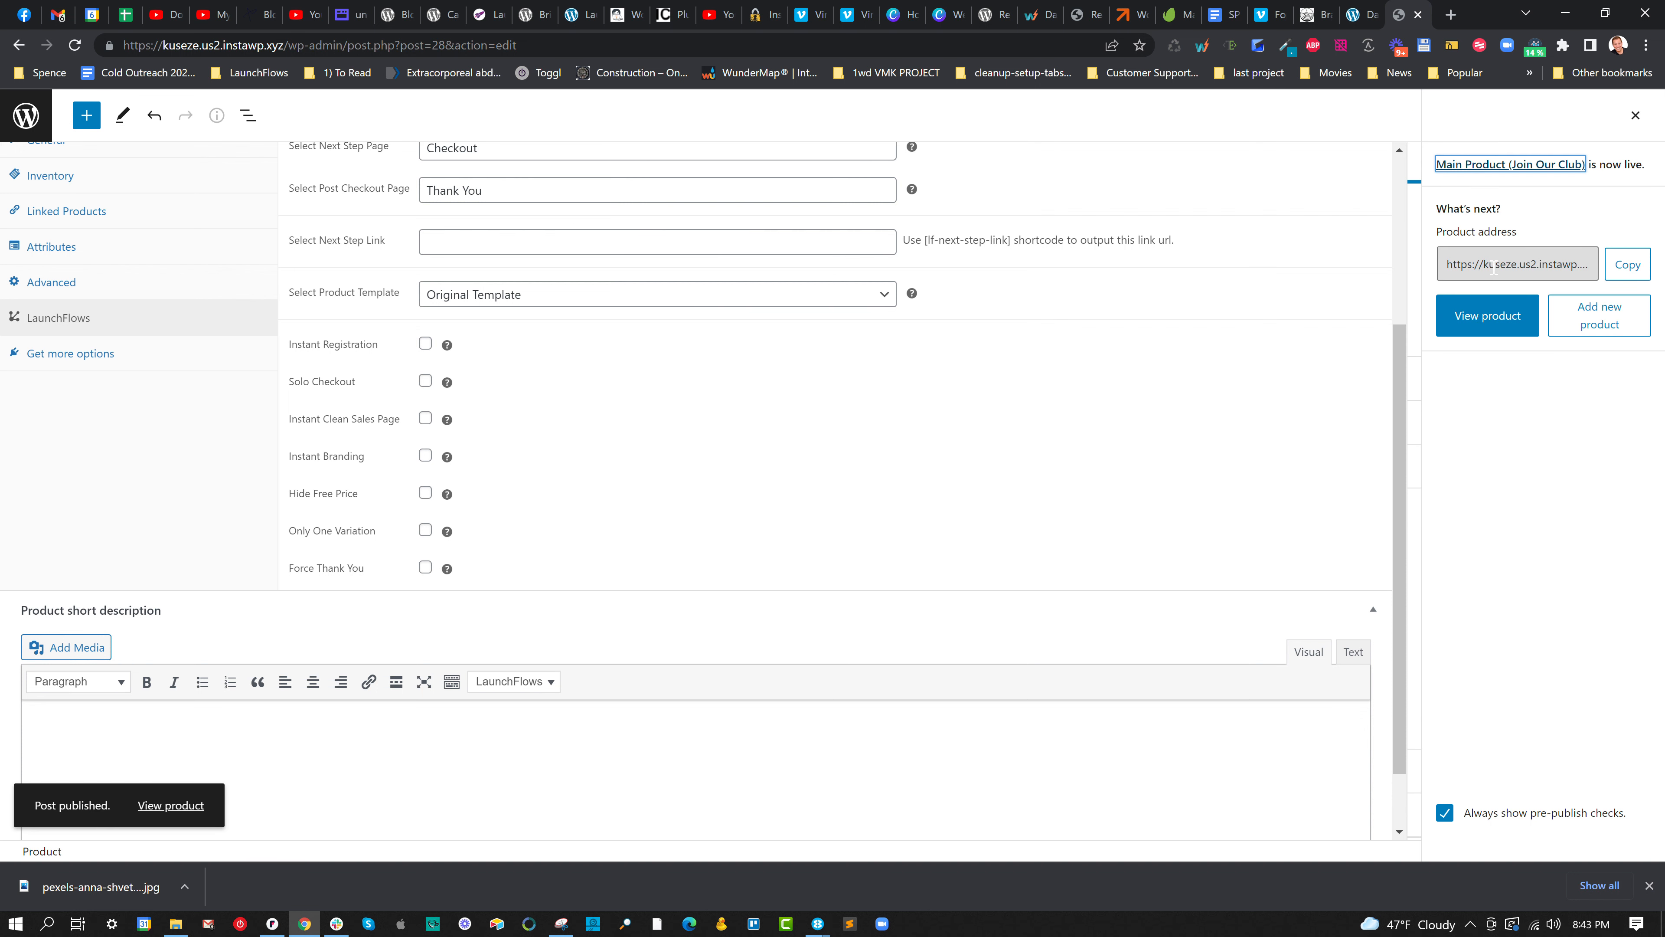
pyautogui.click(1510, 320)
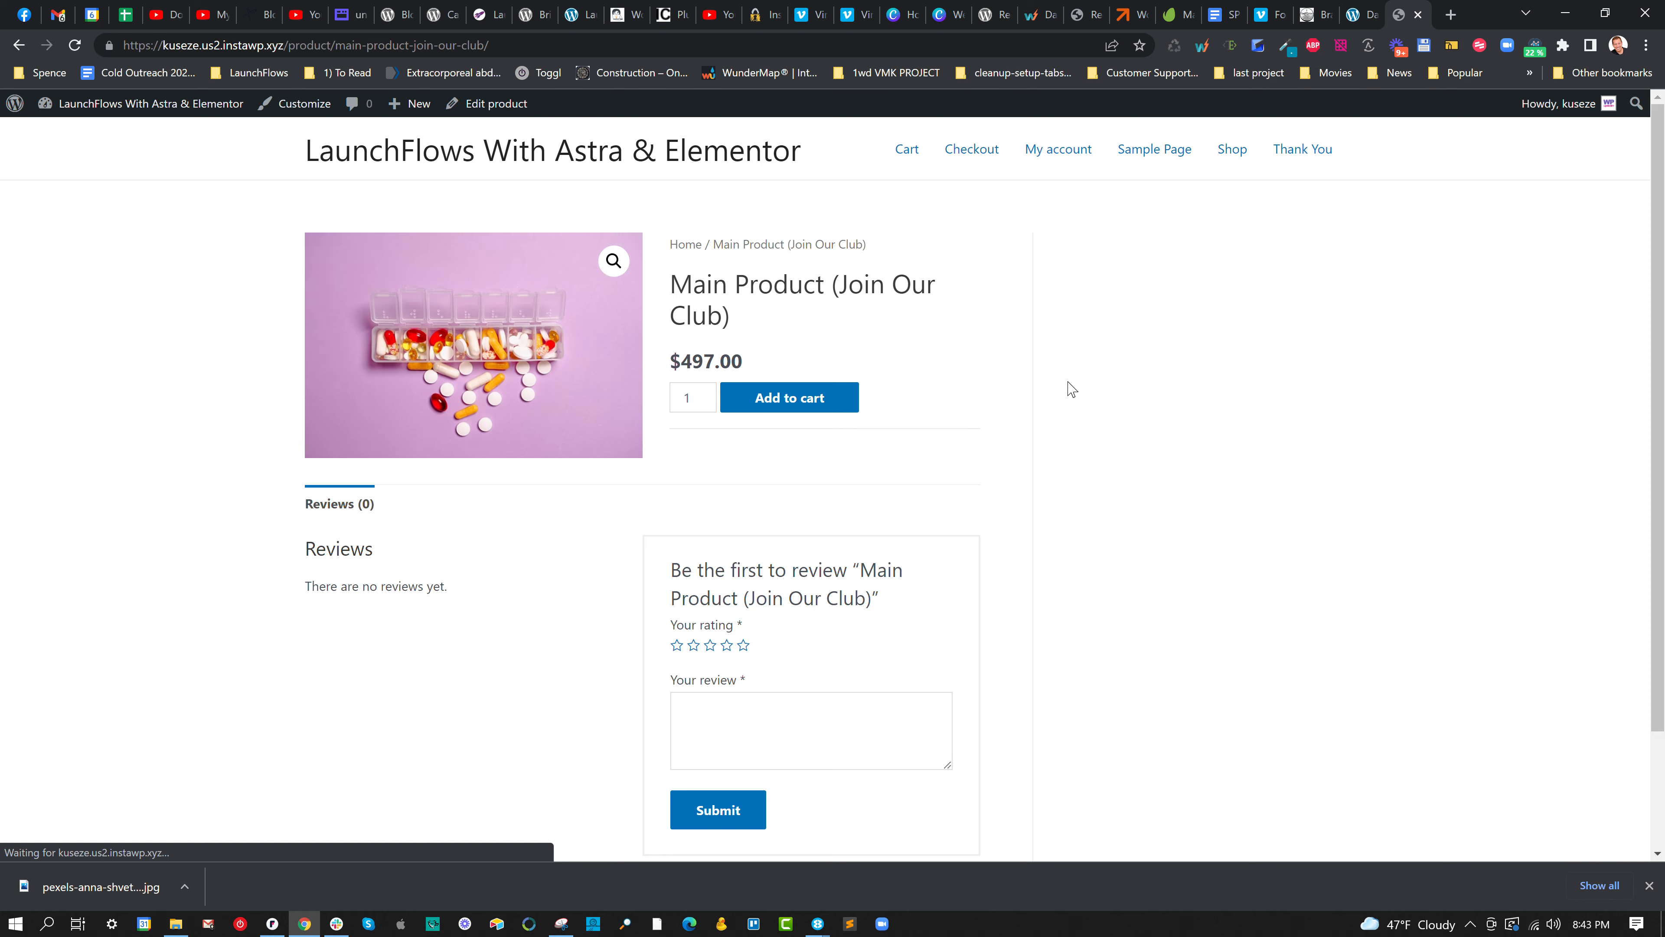
pyautogui.scroll(-2, 944, 463)
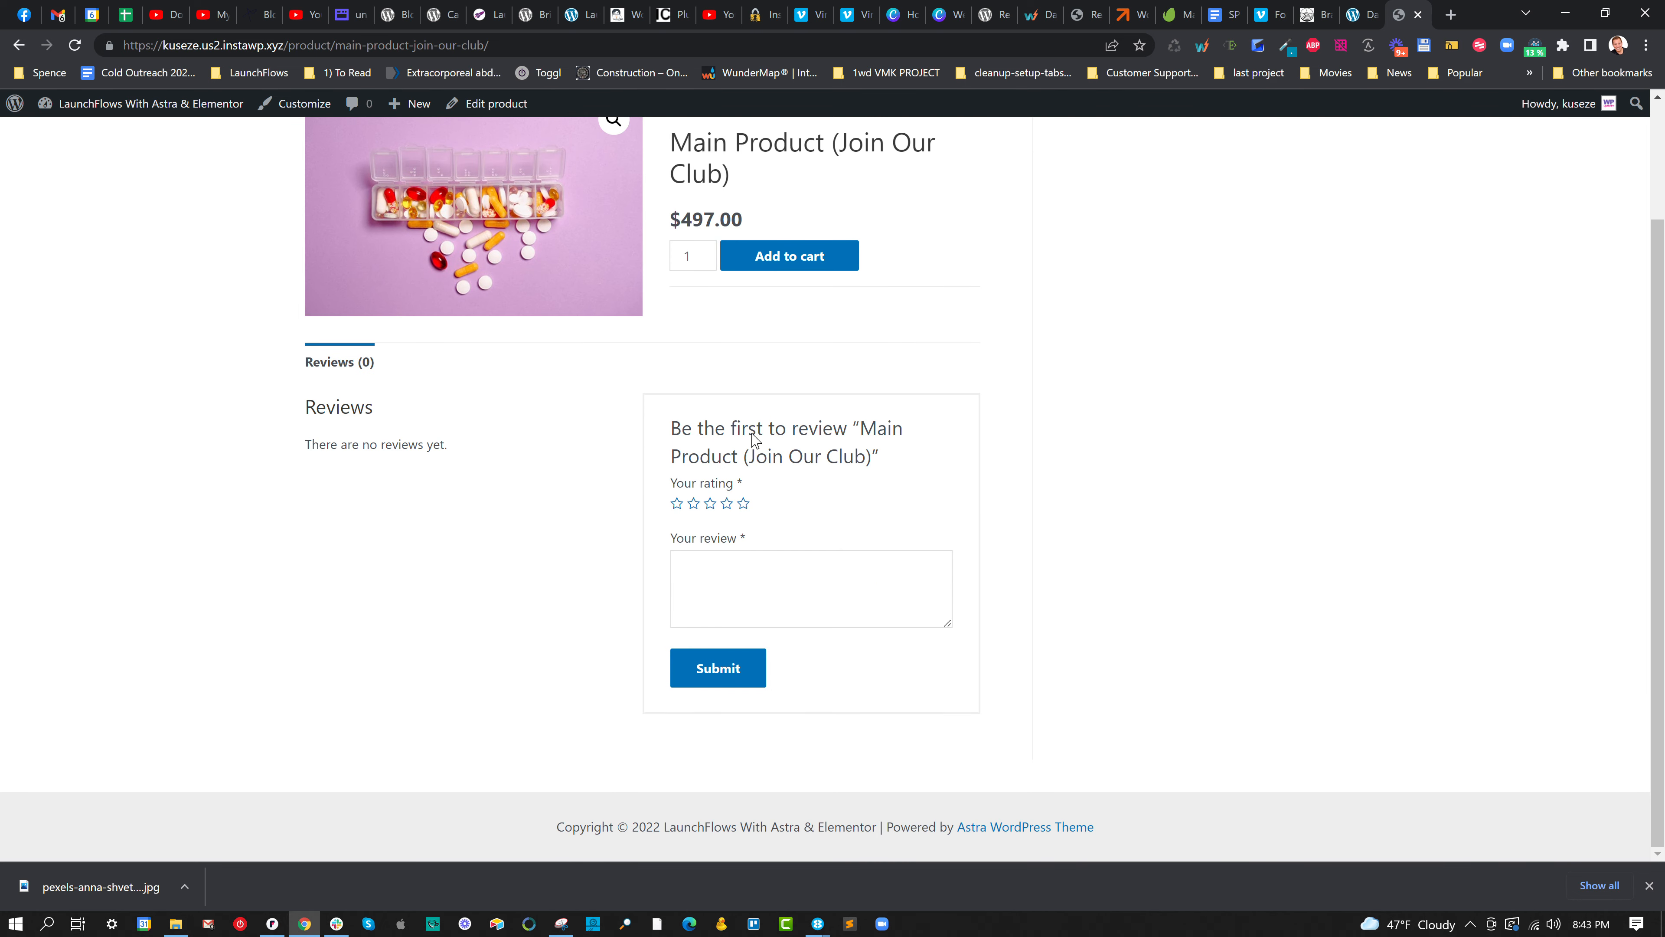
pyautogui.scroll(2, 819, 548)
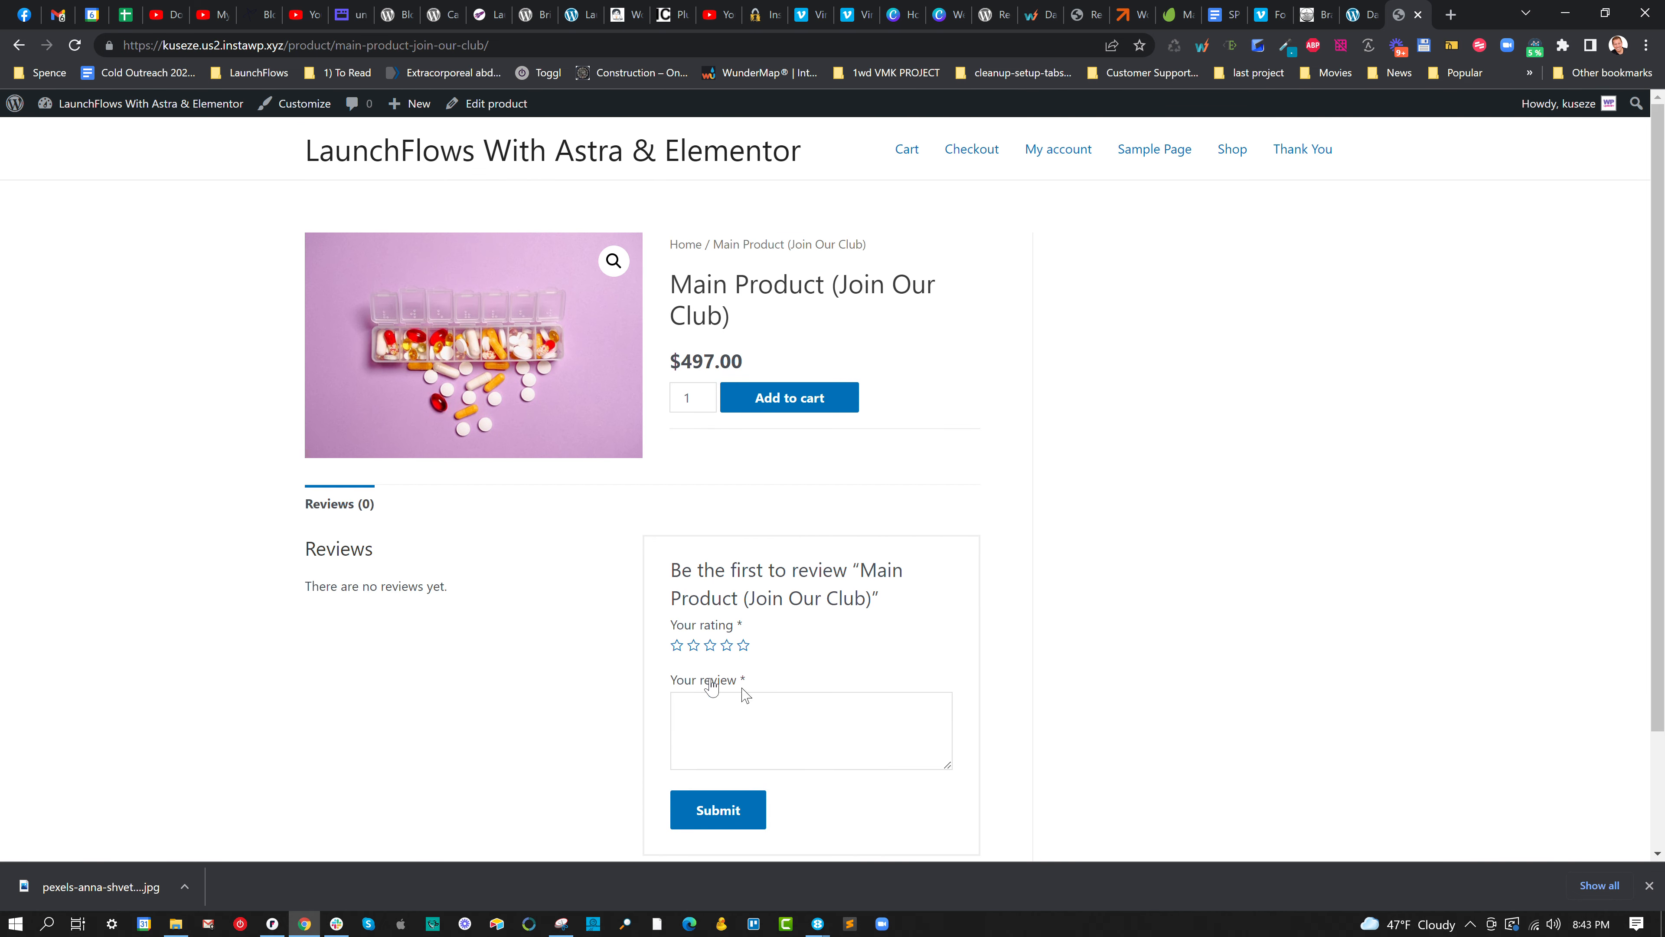
# Return to the product editor, enable Instant Clean Sales Page and Solo Checkout in the LaunchFlows settings, and update the product.
pyautogui.click(1364, 14)
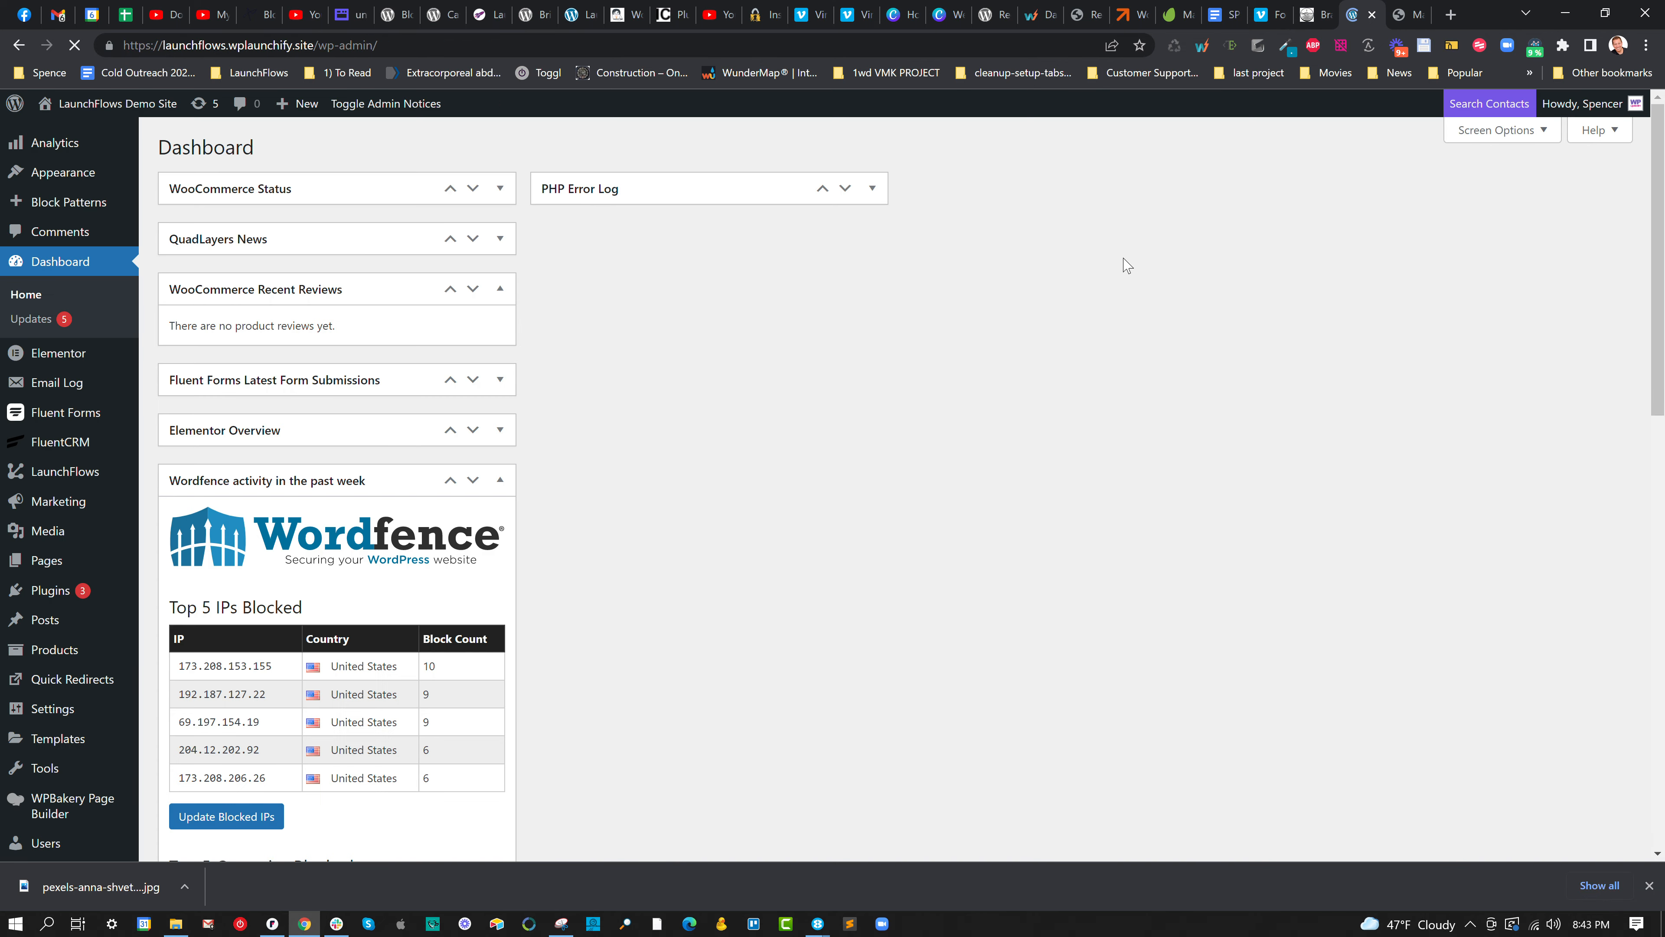
pyautogui.click(1403, 15)
pyautogui.click(19, 43)
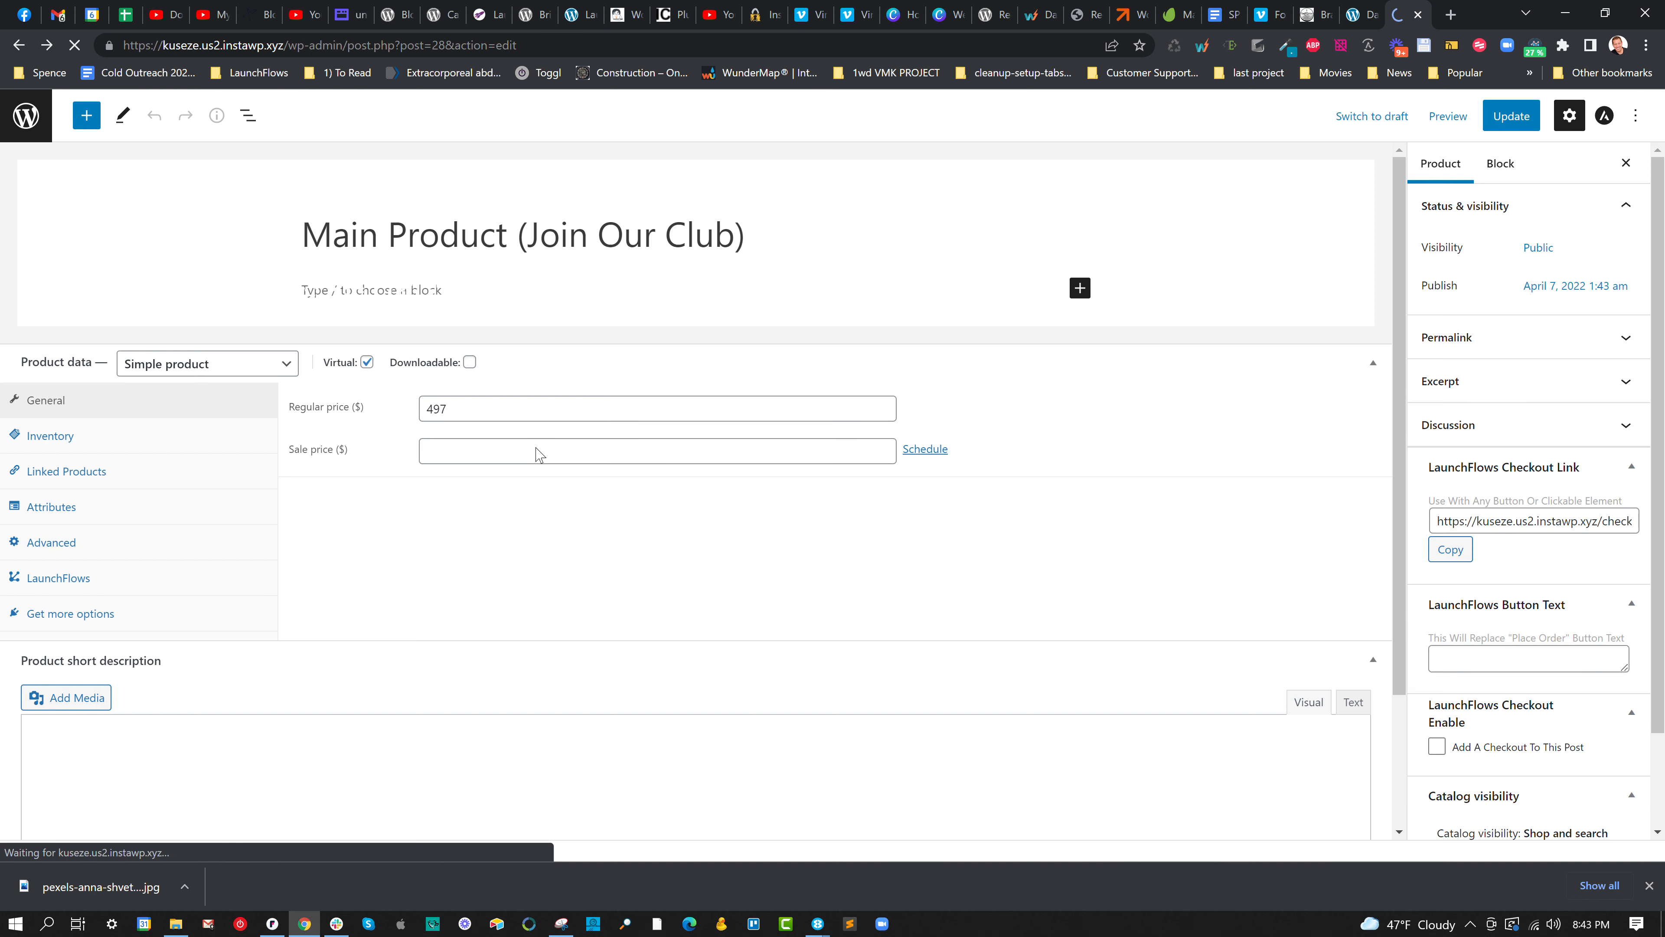
pyautogui.click(84, 582)
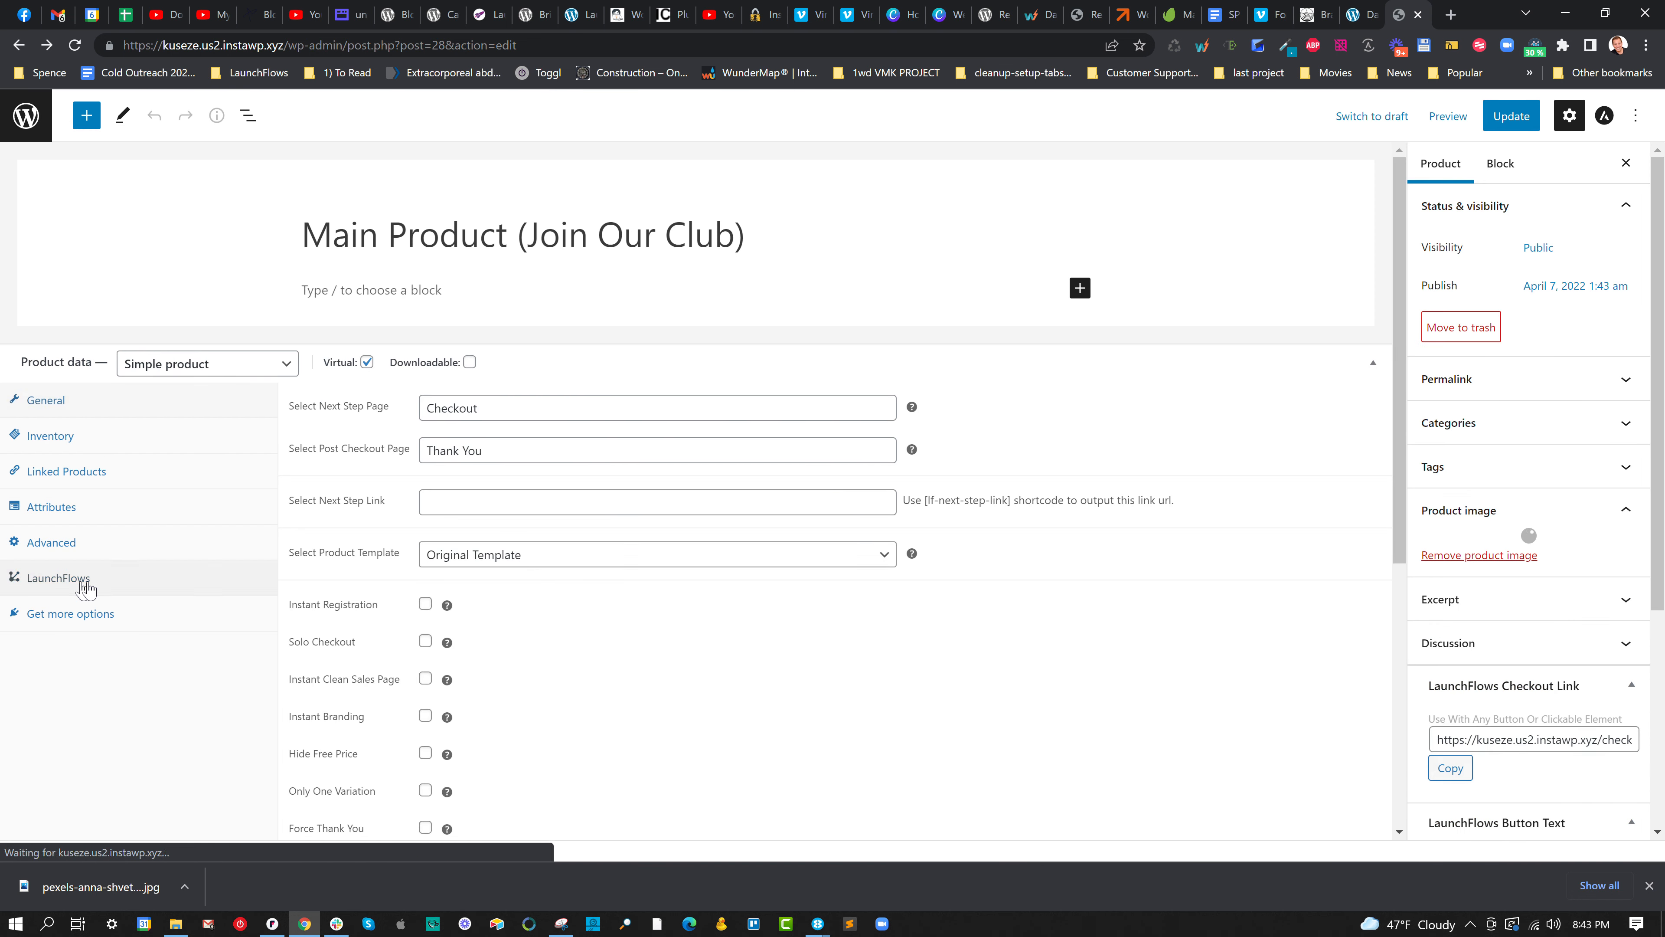
pyautogui.scroll(-5, 408, 571)
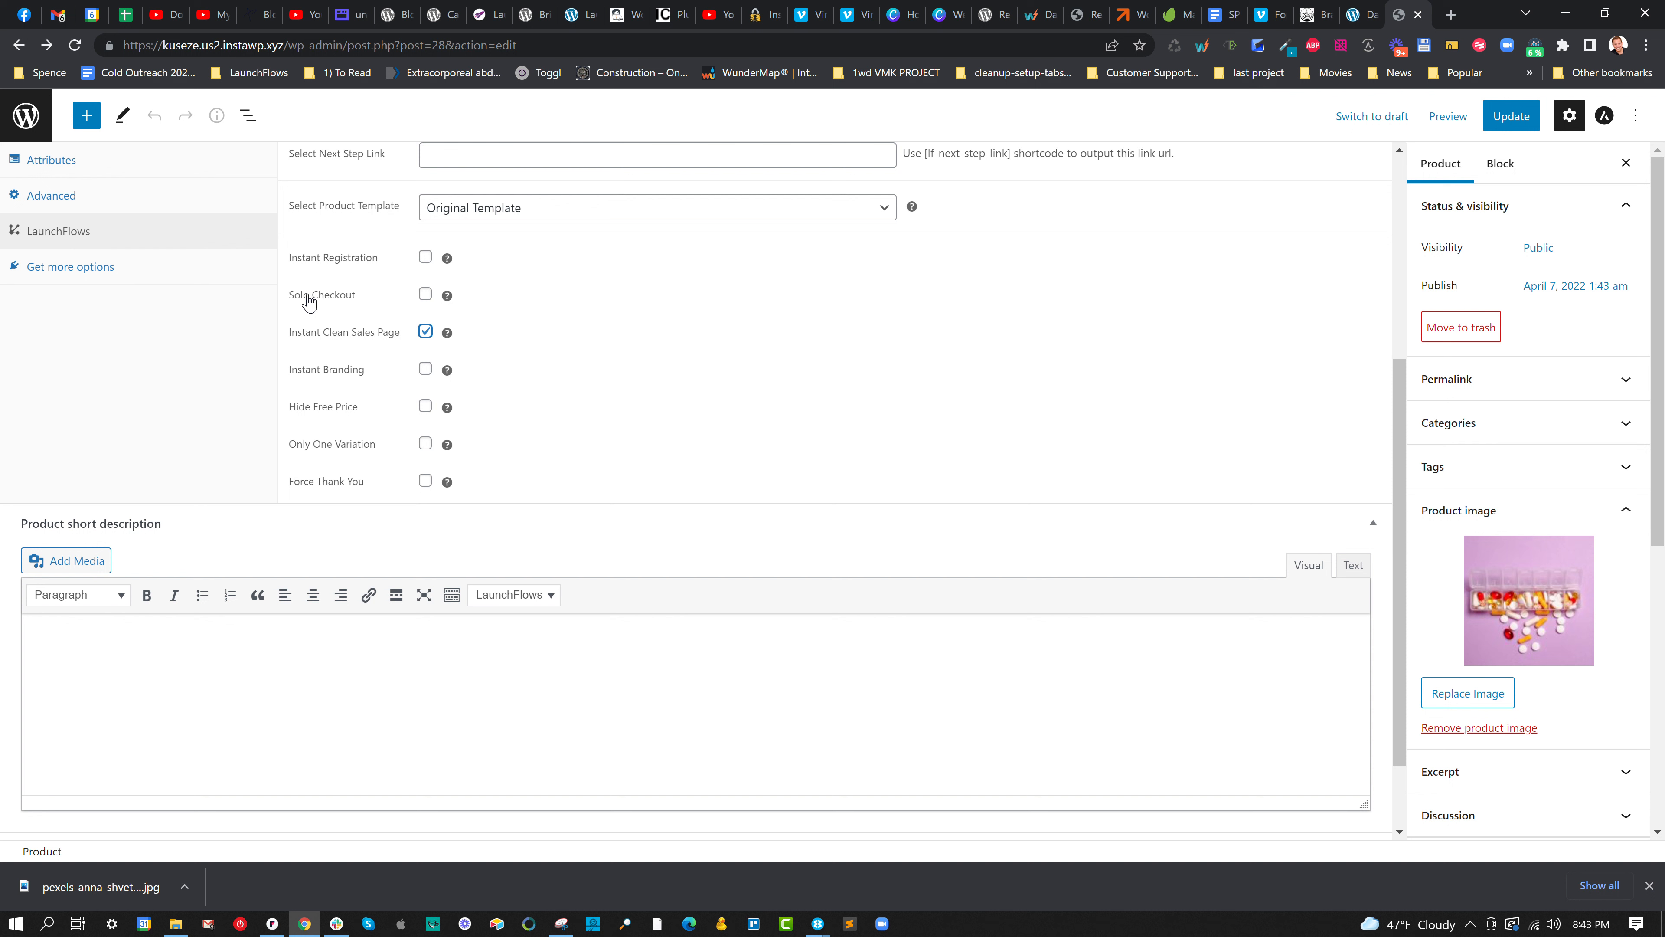
pyautogui.click(426, 294)
pyautogui.scroll(5, 675, 391)
pyautogui.scroll(-5, 613, 357)
pyautogui.scroll(1, 648, 358)
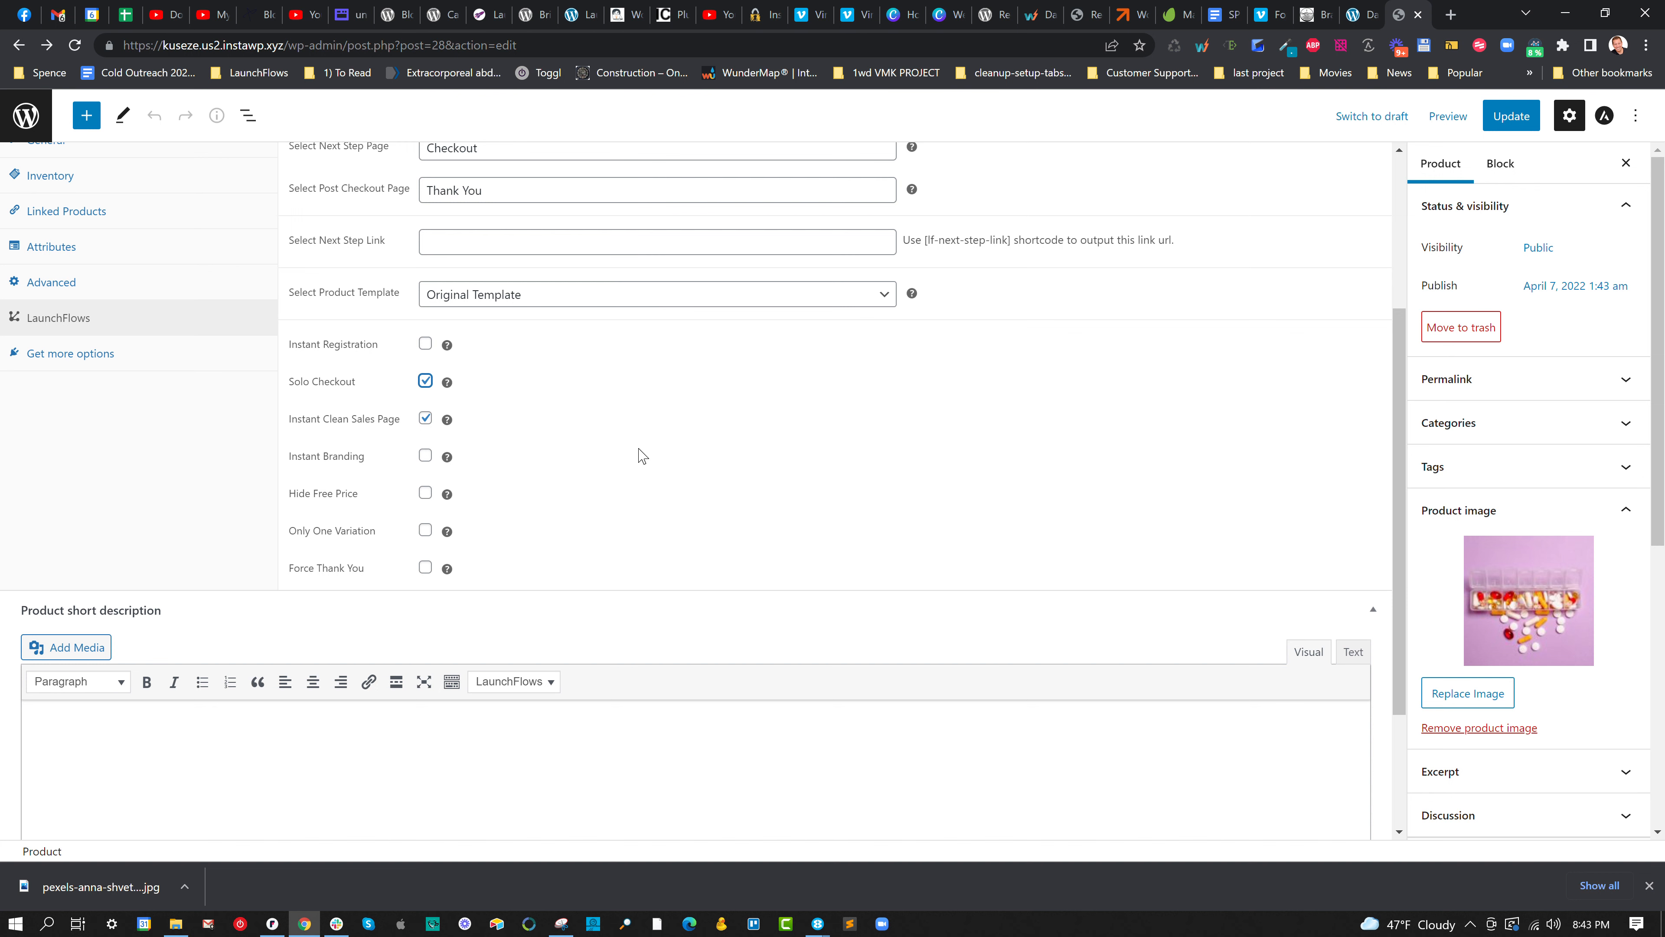
pyautogui.scroll(3, 1114, 380)
pyautogui.click(1510, 122)
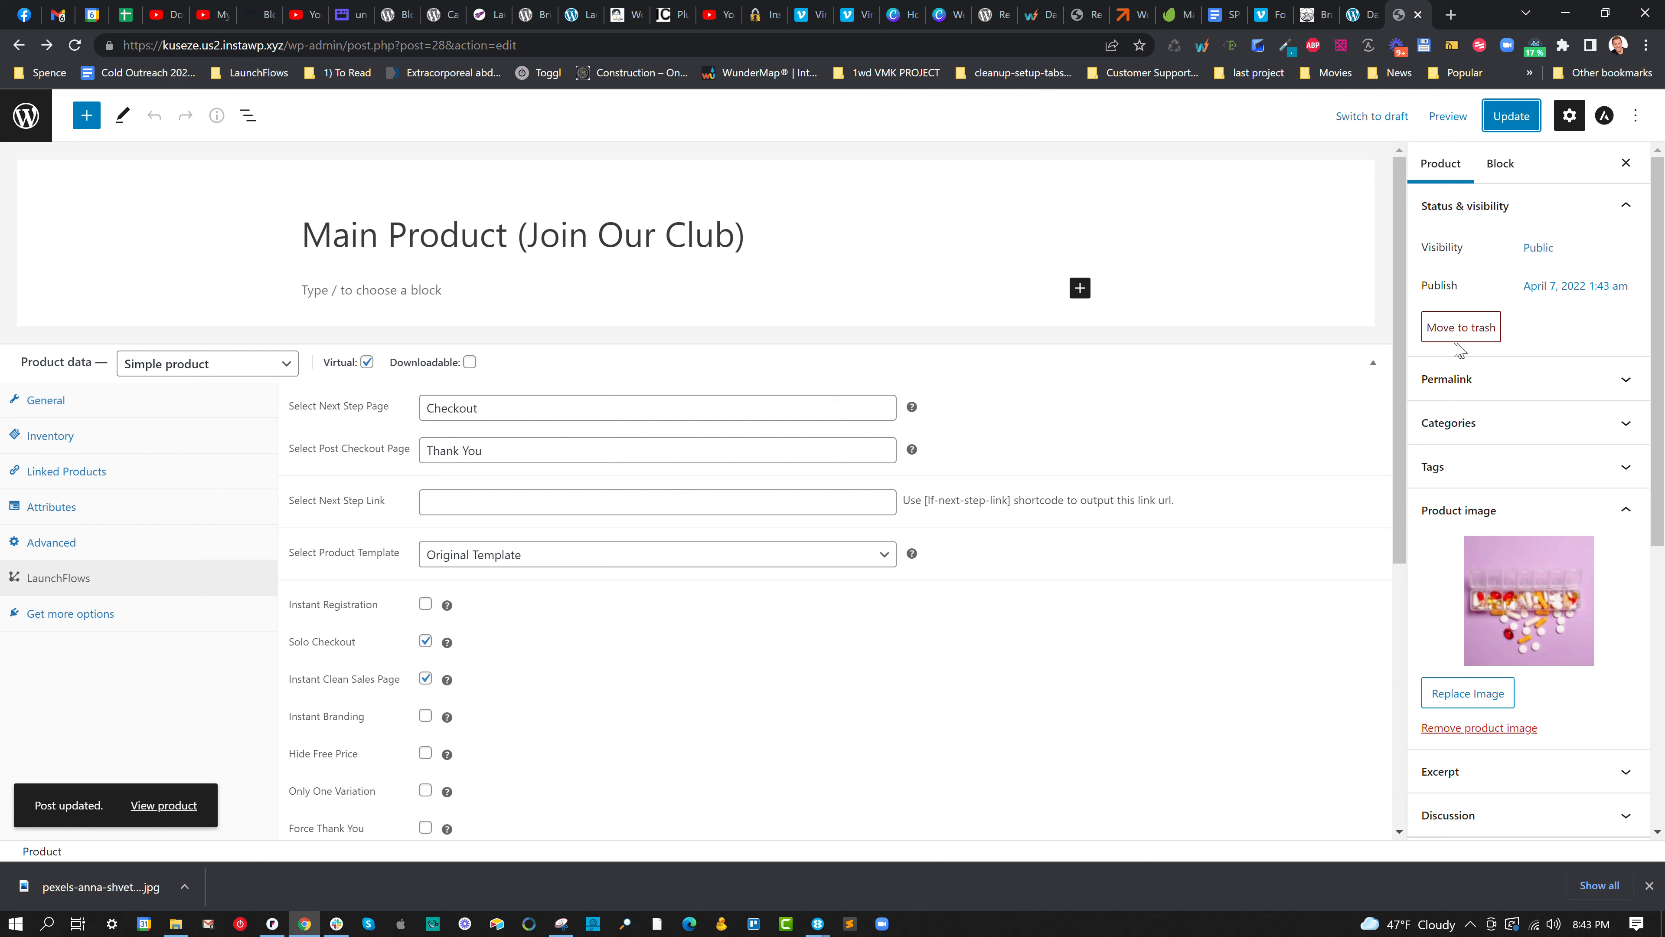
# Copy the product's LaunchFlows checkout link, test it in a new browser tab, and close that tab.
pyautogui.scroll(-1, 1452, 531)
pyautogui.scroll(-7, 1459, 534)
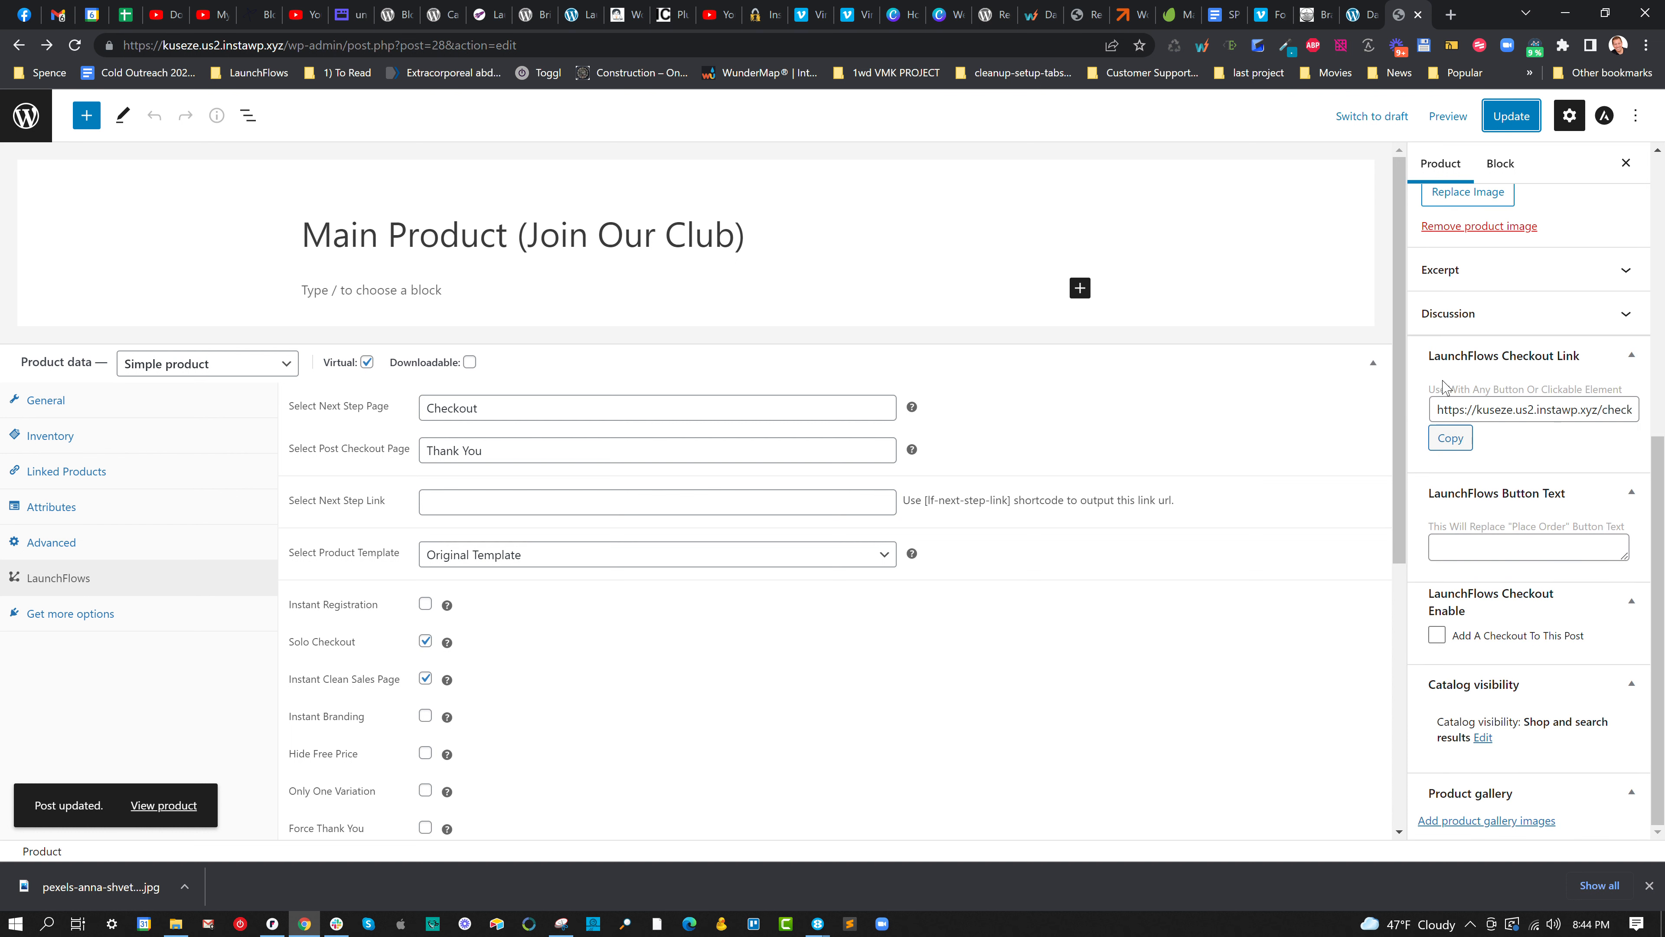
pyautogui.click(1453, 440)
pyautogui.click(1449, 16)
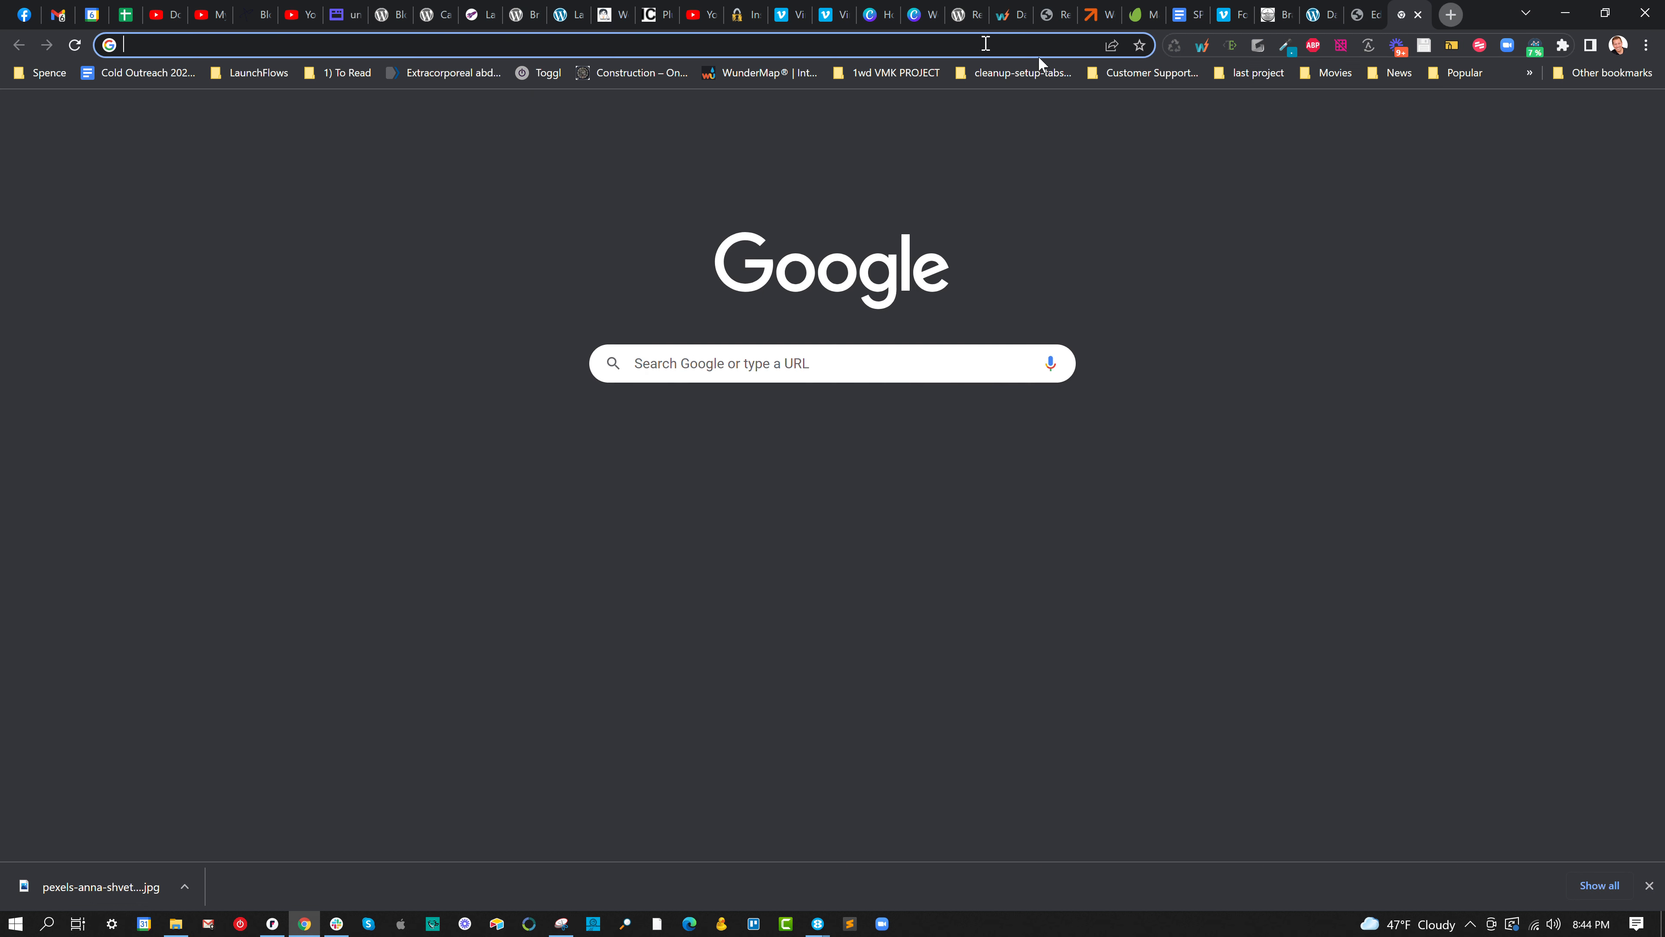
pyautogui.hotkey('ctrl', 'v')
pyautogui.press('Return')
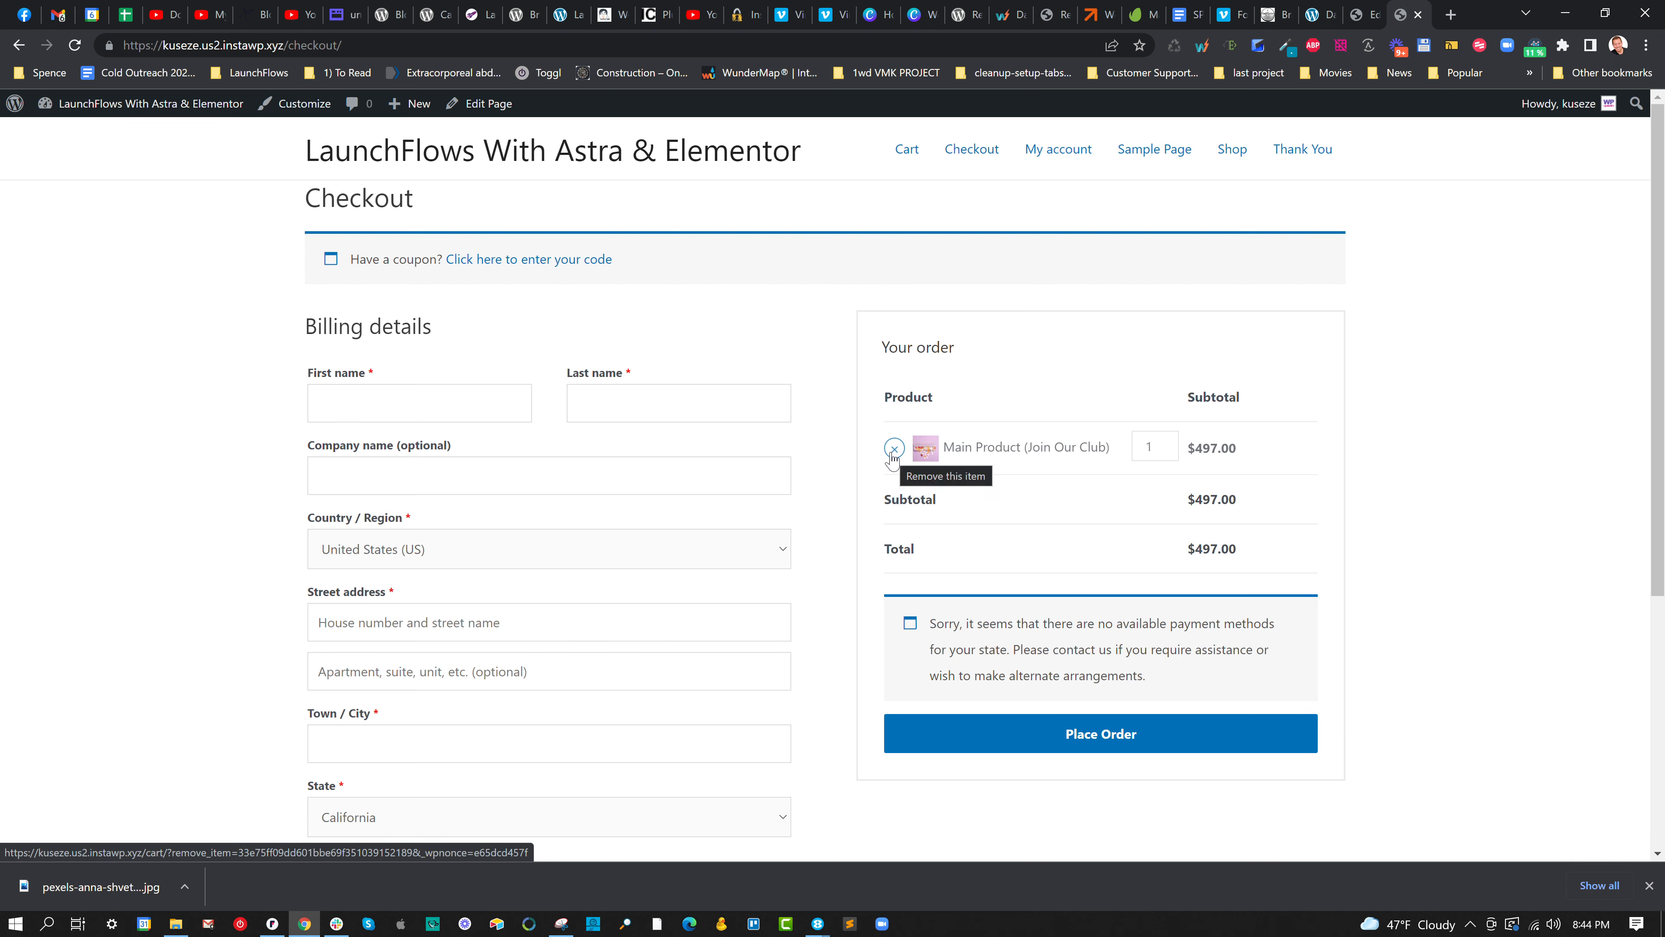
pyautogui.click(1417, 15)
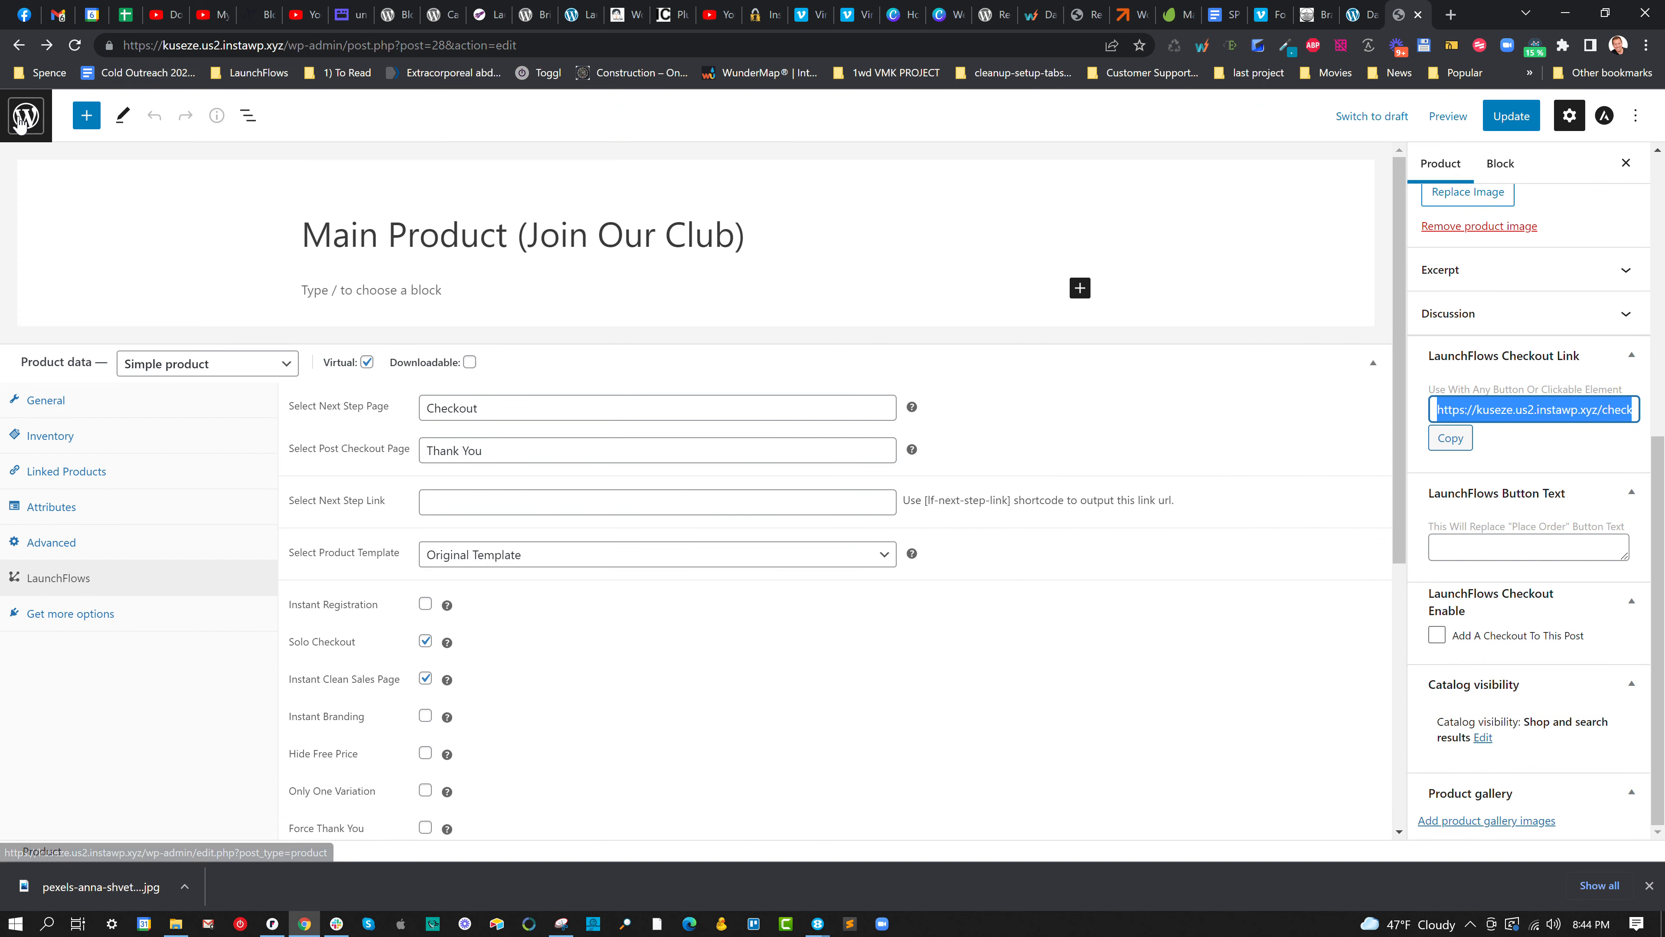
# Leave the product editor and add a new page titled "Main Sales Page".
pyautogui.click(26, 138)
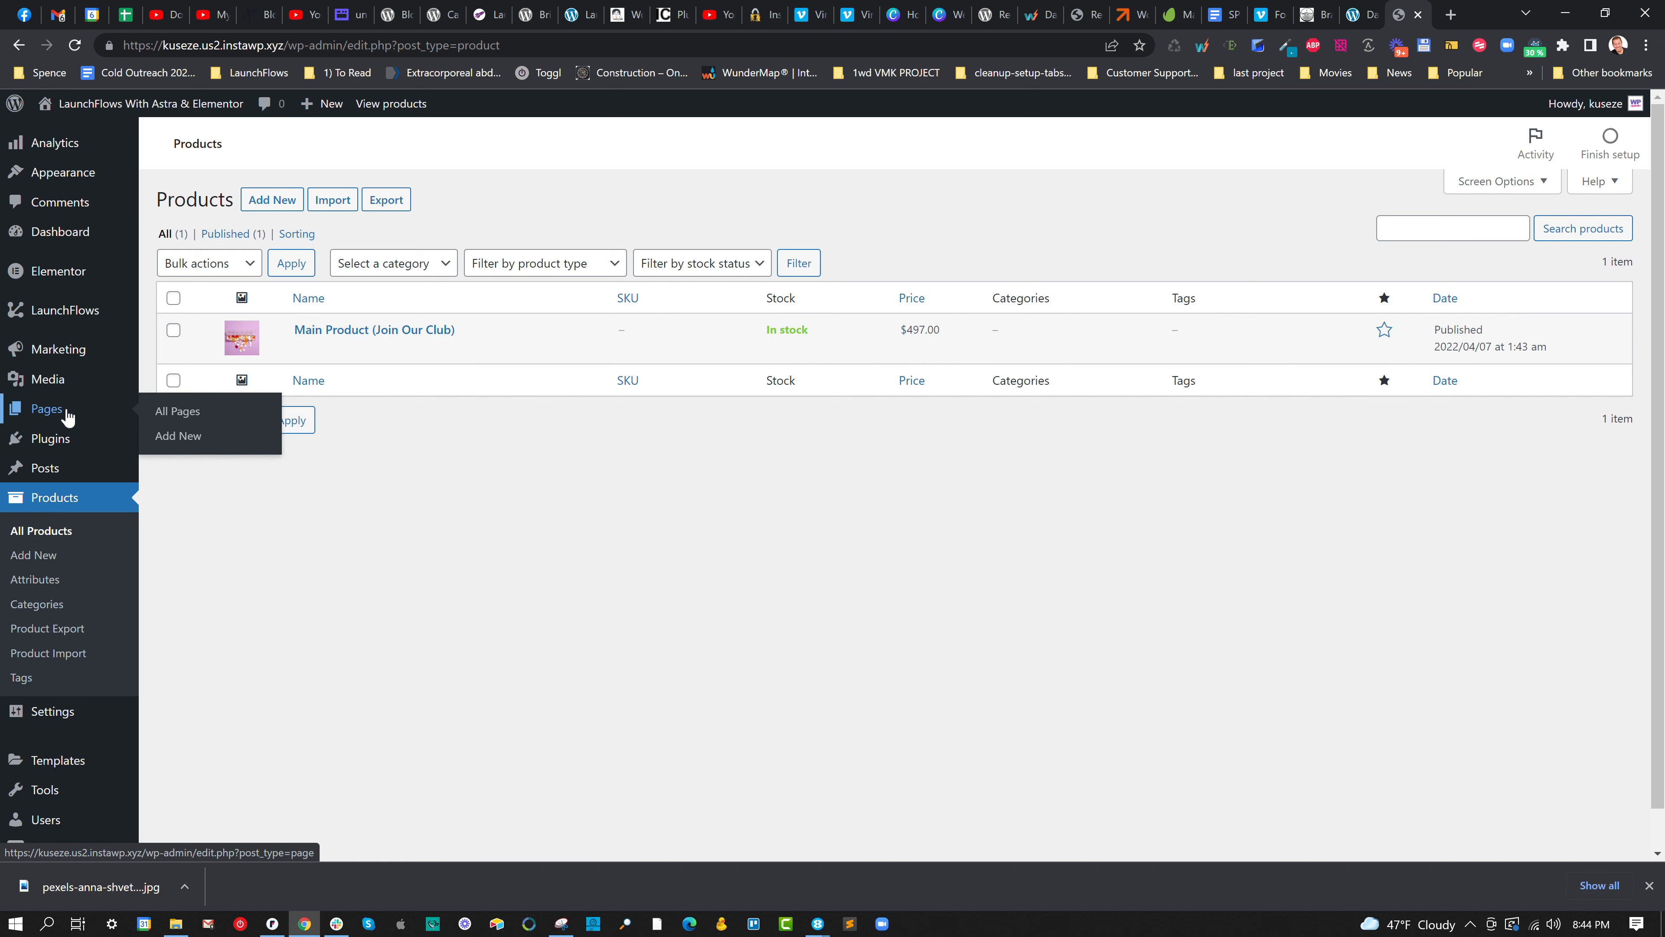
pyautogui.moveTo(85, 436)
pyautogui.moveTo(65, 410)
pyautogui.click(177, 439)
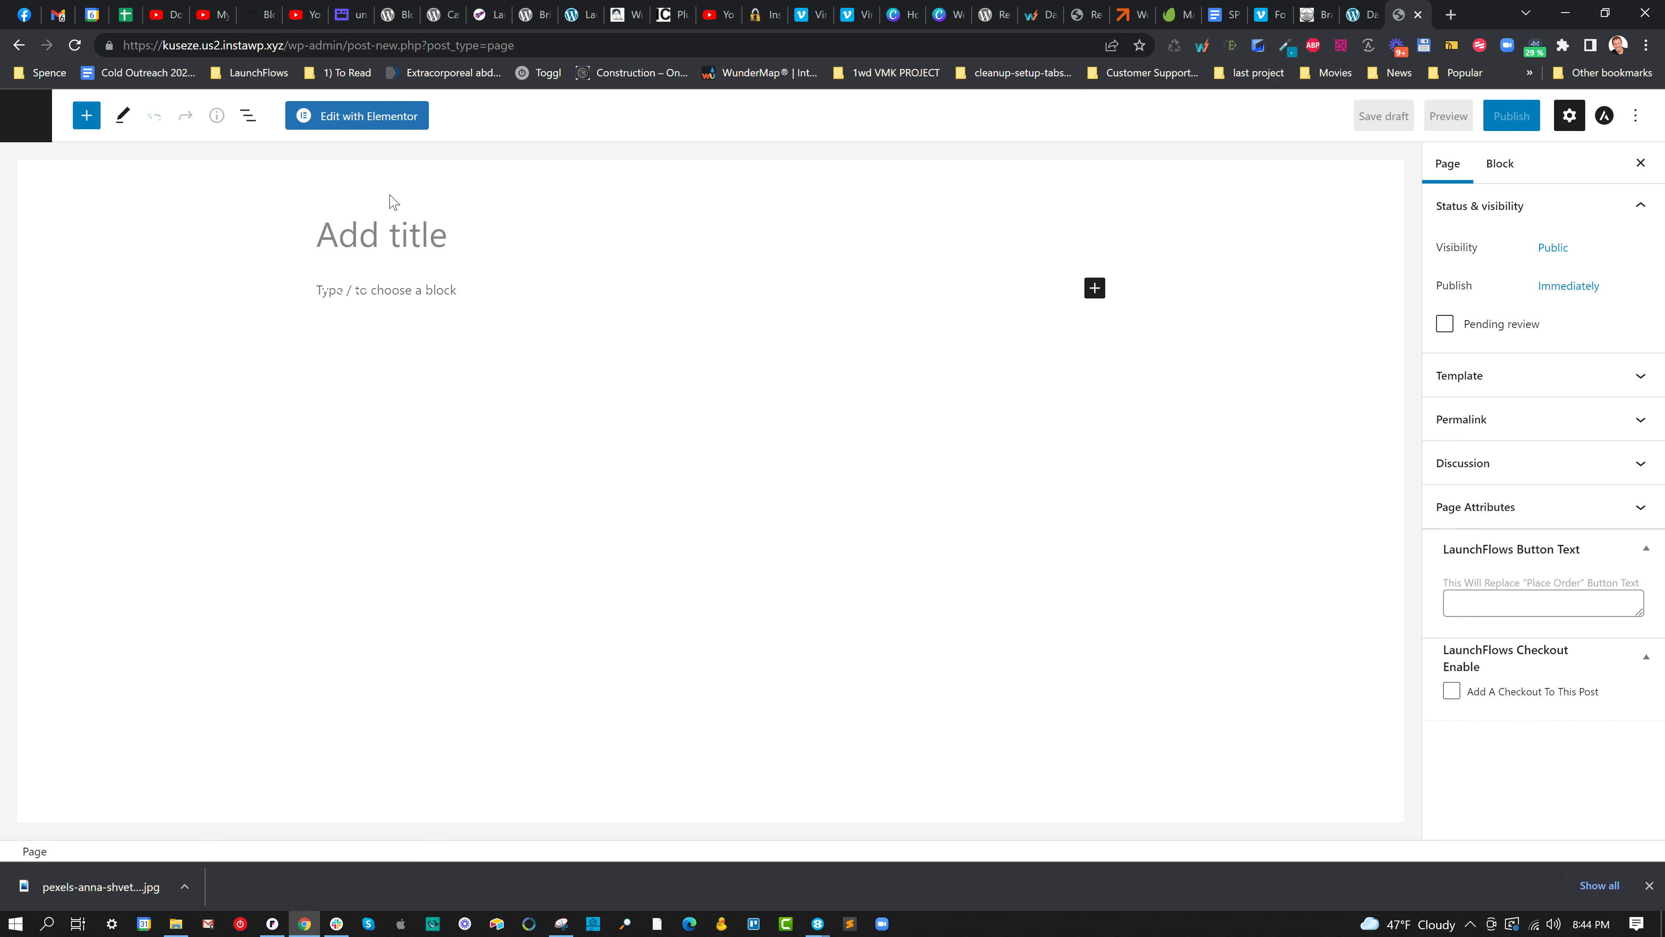
pyautogui.write('Sales')
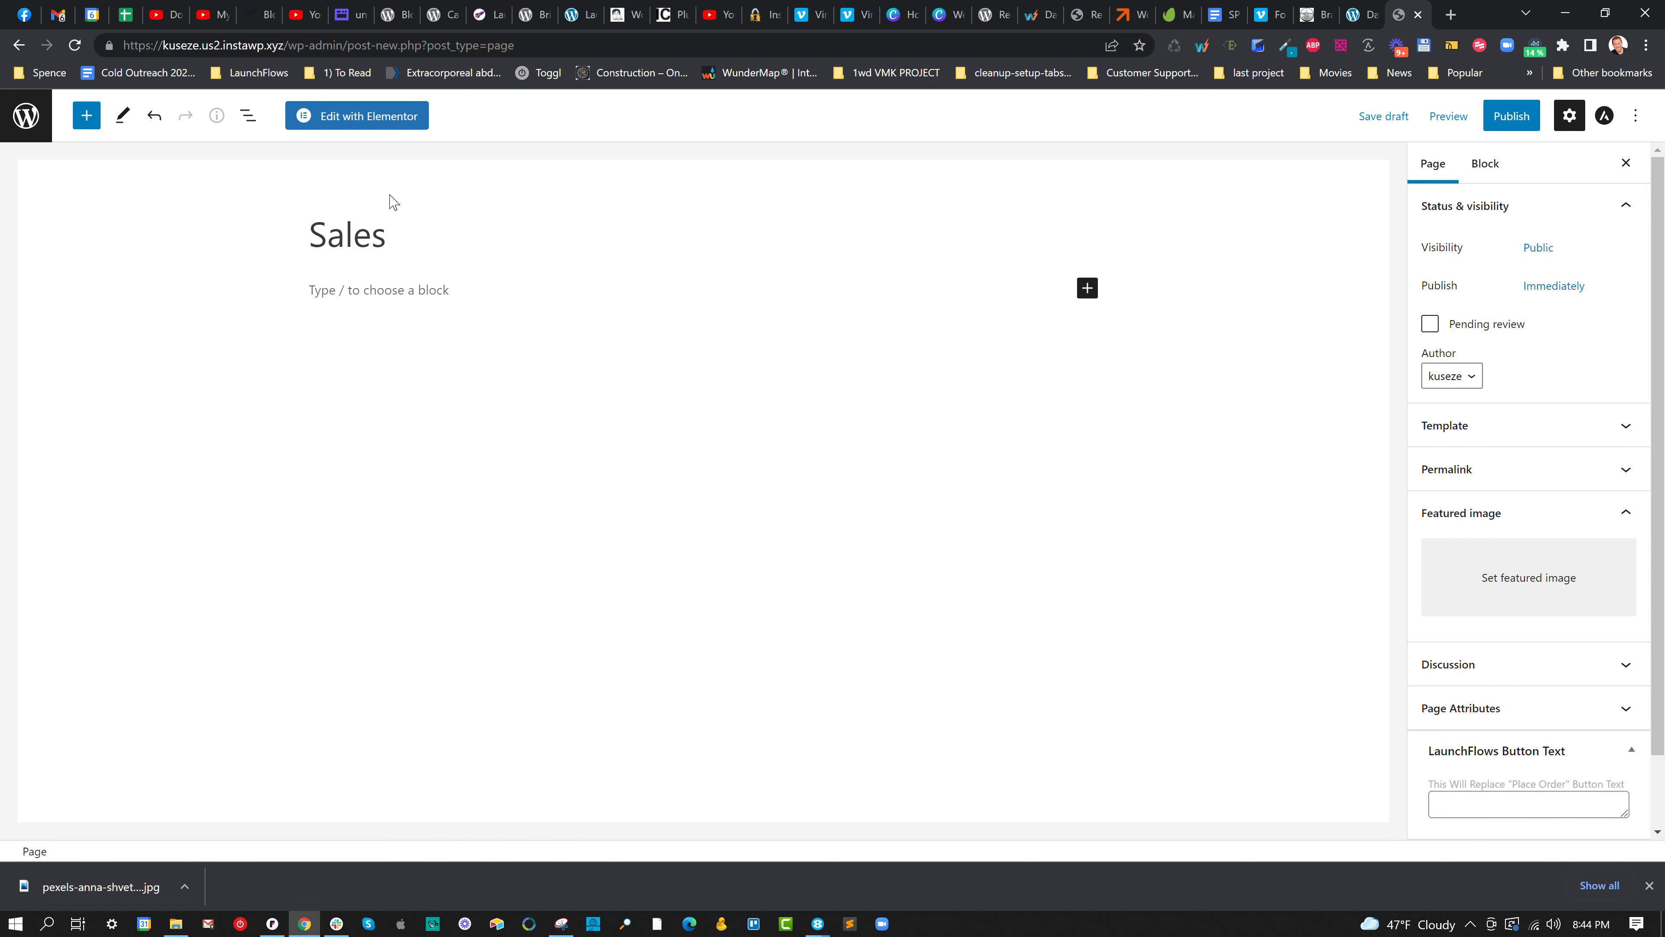
pyautogui.press('BackSpace')
pyautogui.press('BackSpace')
pyautogui.press('BackSpace')
pyautogui.press('BackSpace')
pyautogui.press('BackSpace')
pyautogui.press('BackSpace')
pyautogui.write('Main Sales Page')
# Open the page in Elementor and insert the white two-plan "Choose Your Perfect Plan" pricing block from the library, searching for "pricing".
pyautogui.click(395, 116)
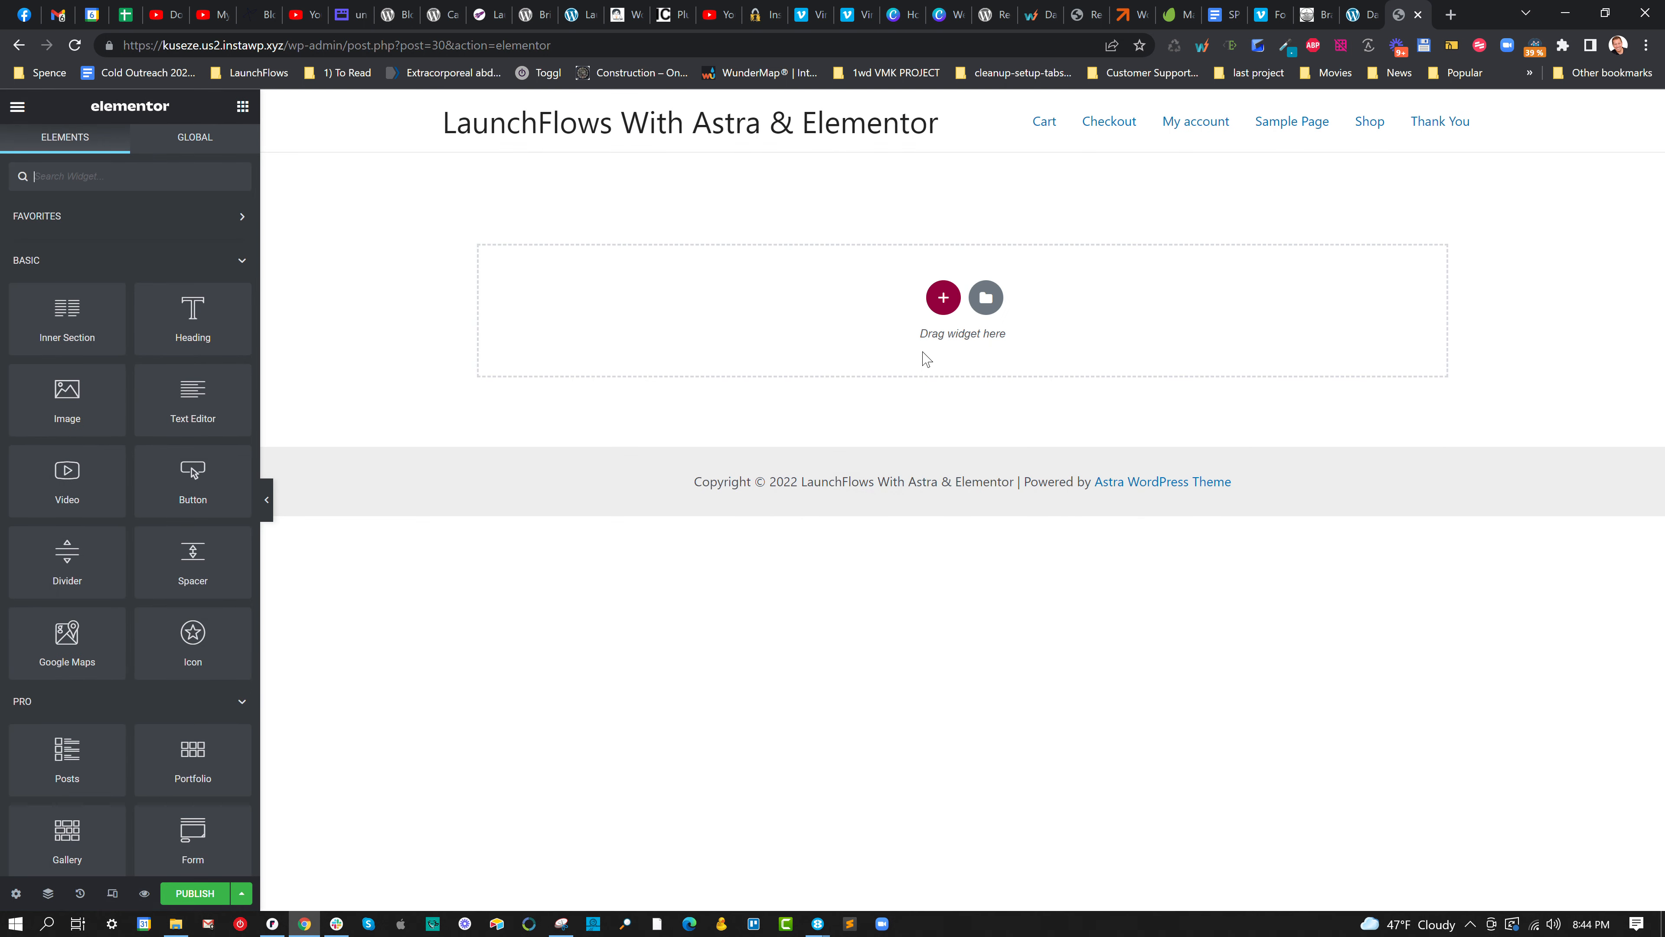
pyautogui.click(984, 301)
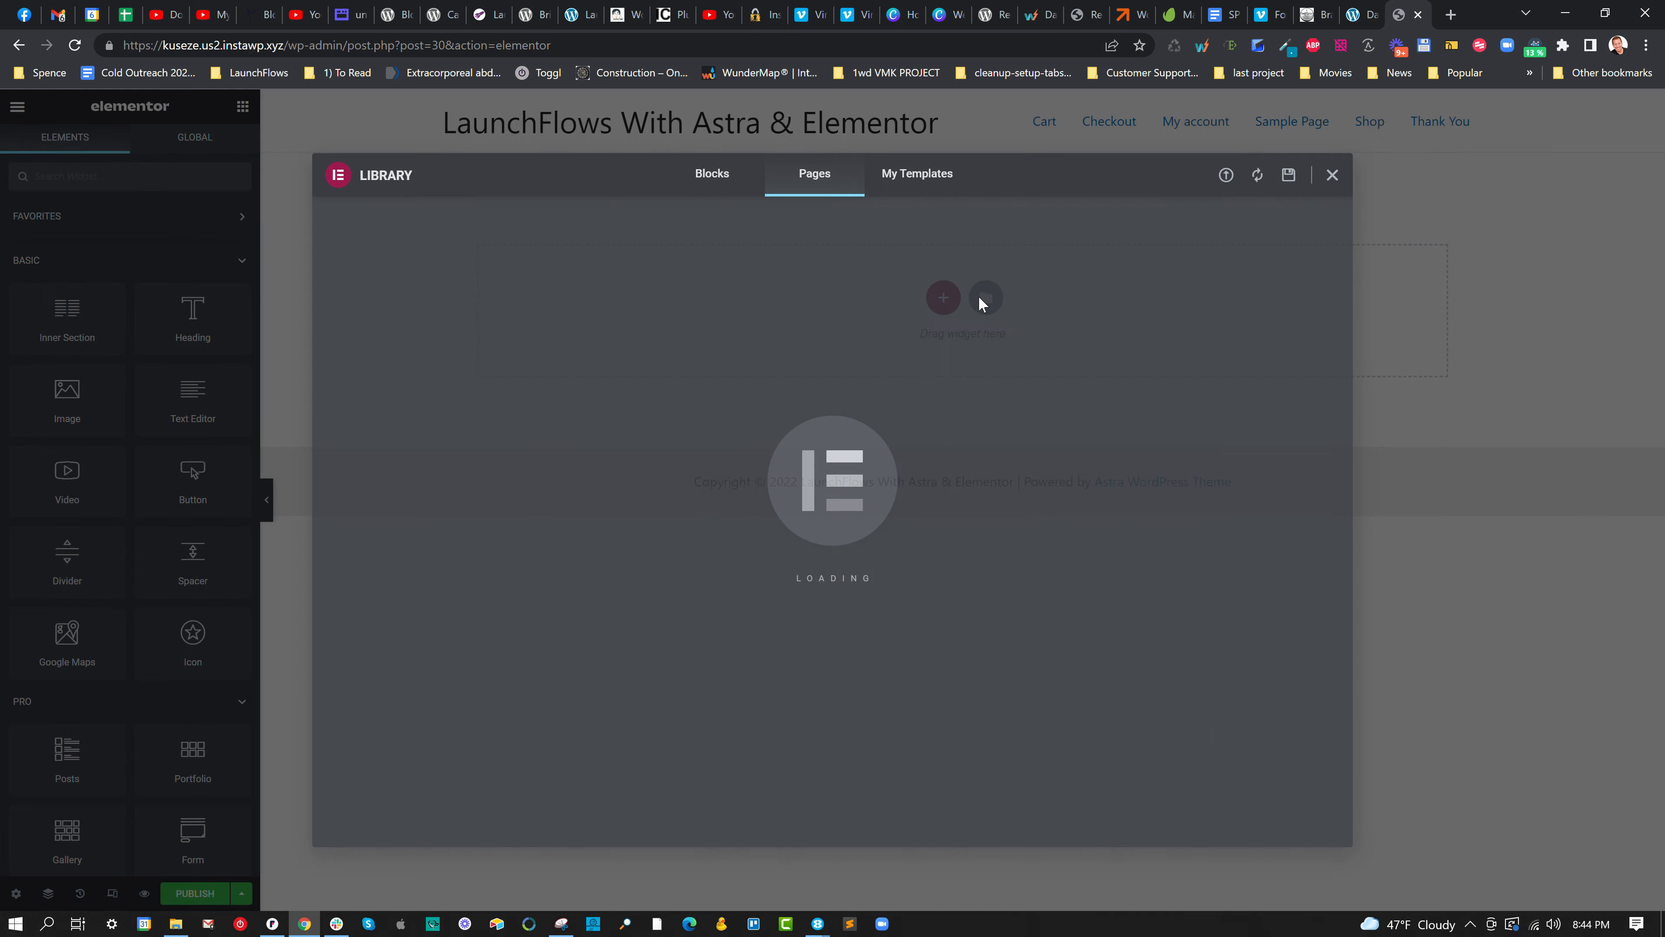
pyautogui.click(713, 174)
pyautogui.click(1169, 233)
pyautogui.write('pricing')
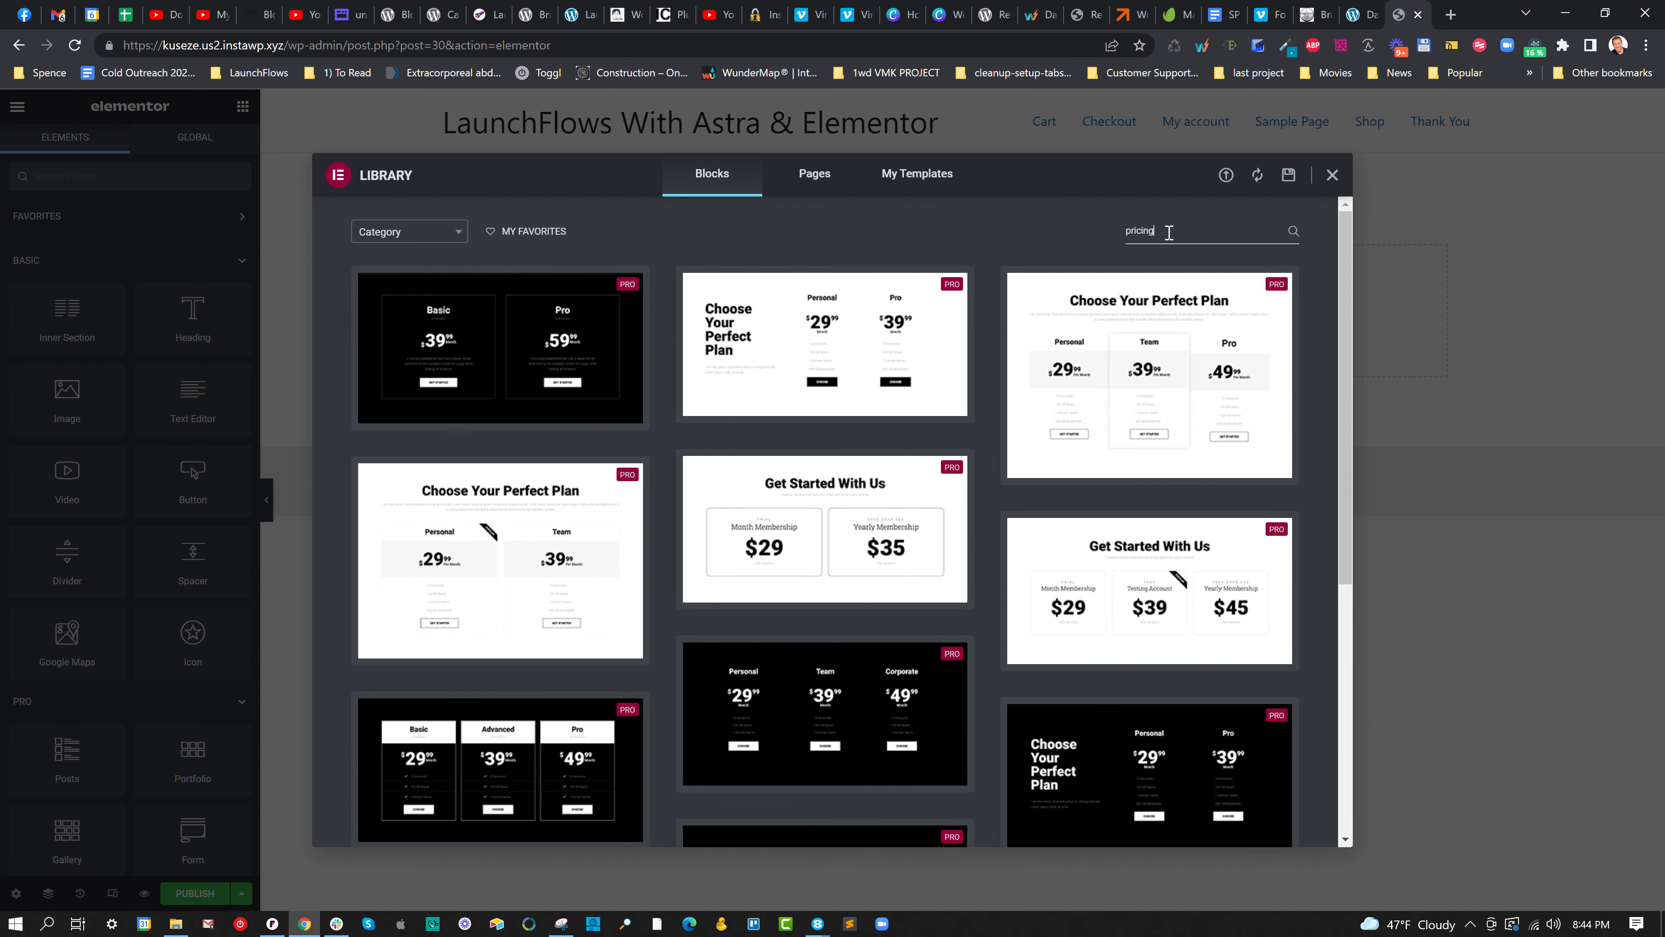
pyautogui.click(862, 332)
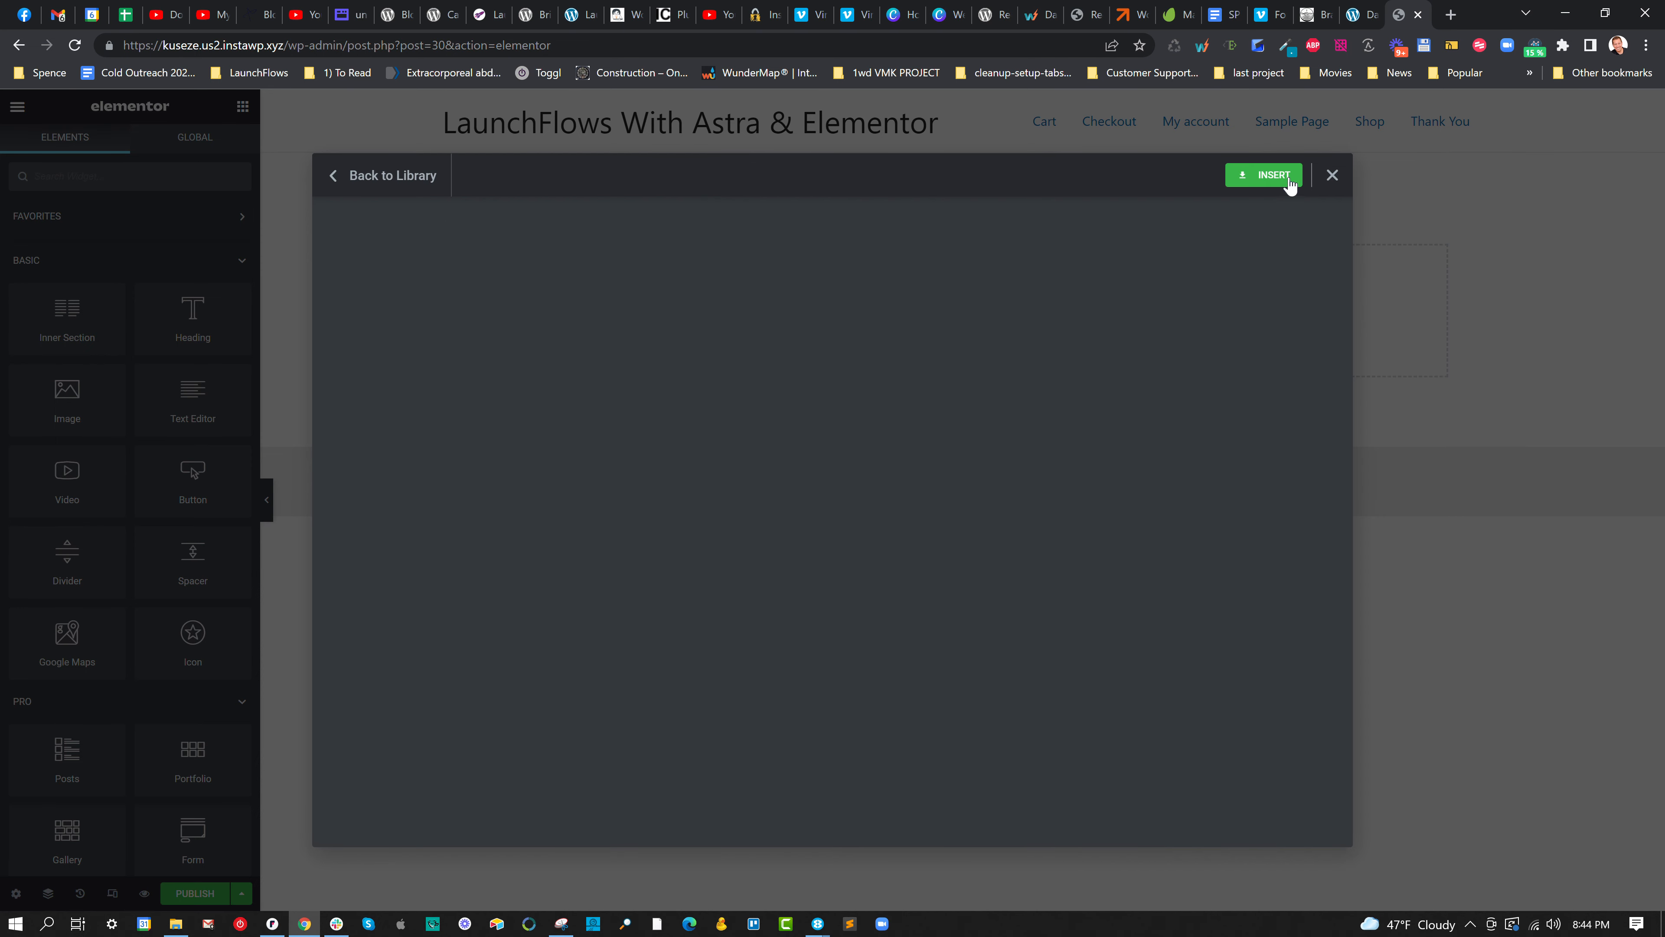
pyautogui.click(1271, 176)
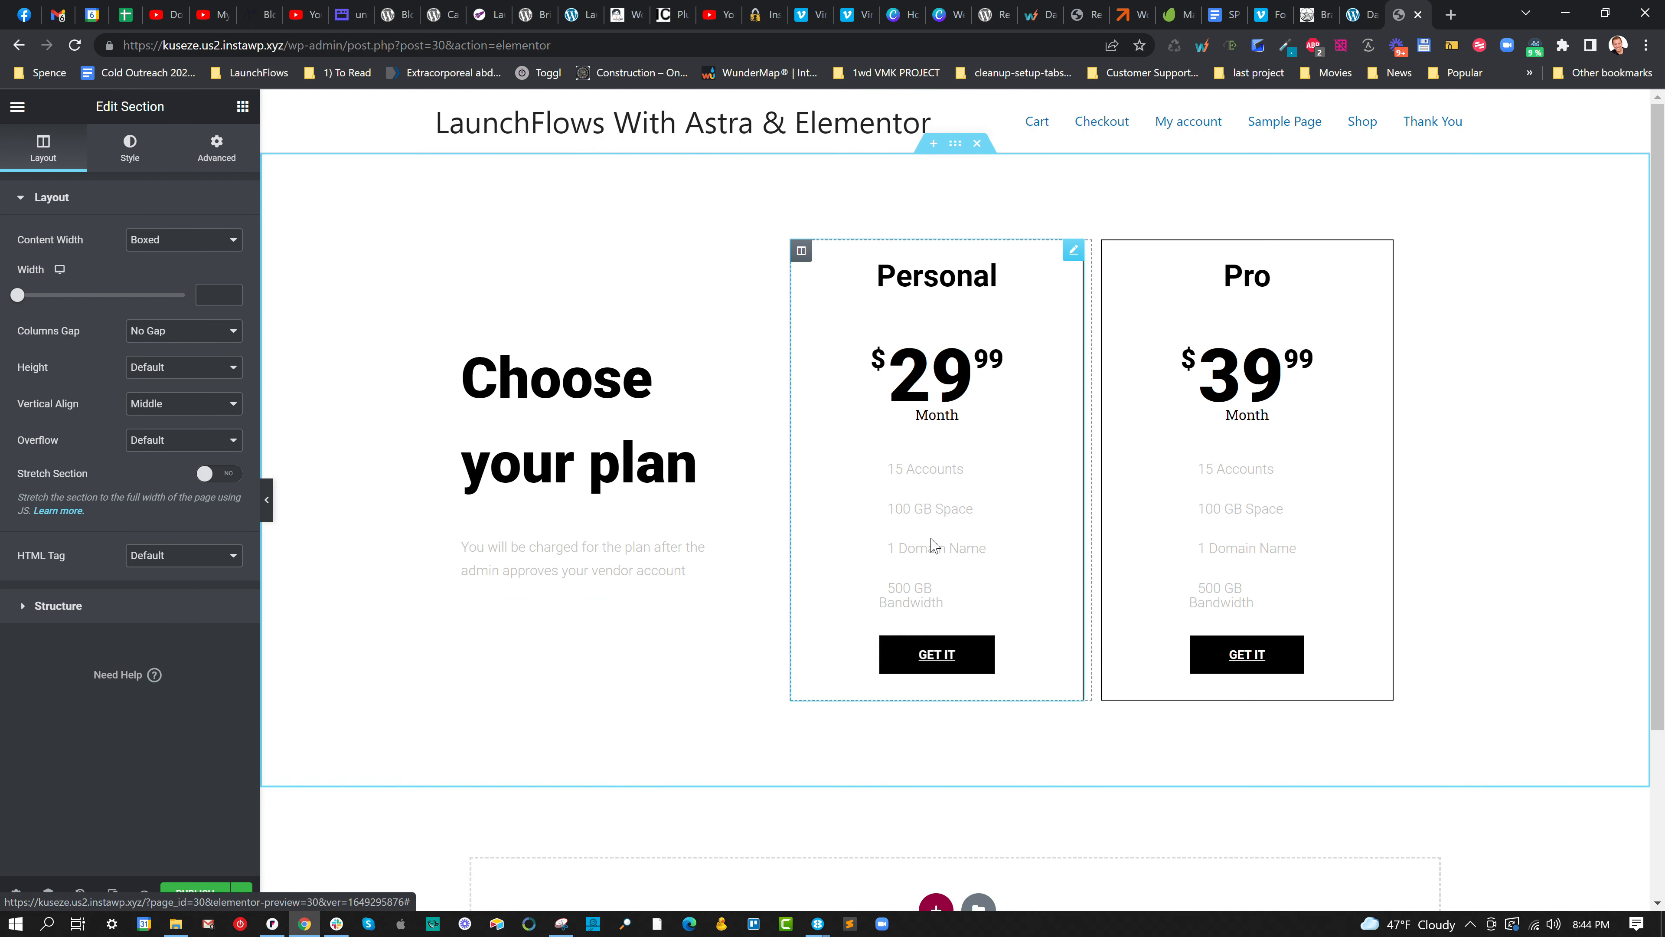
# Paste the copied checkout link as the button link in the Pro price table's footer settings.
pyautogui.click(1243, 654)
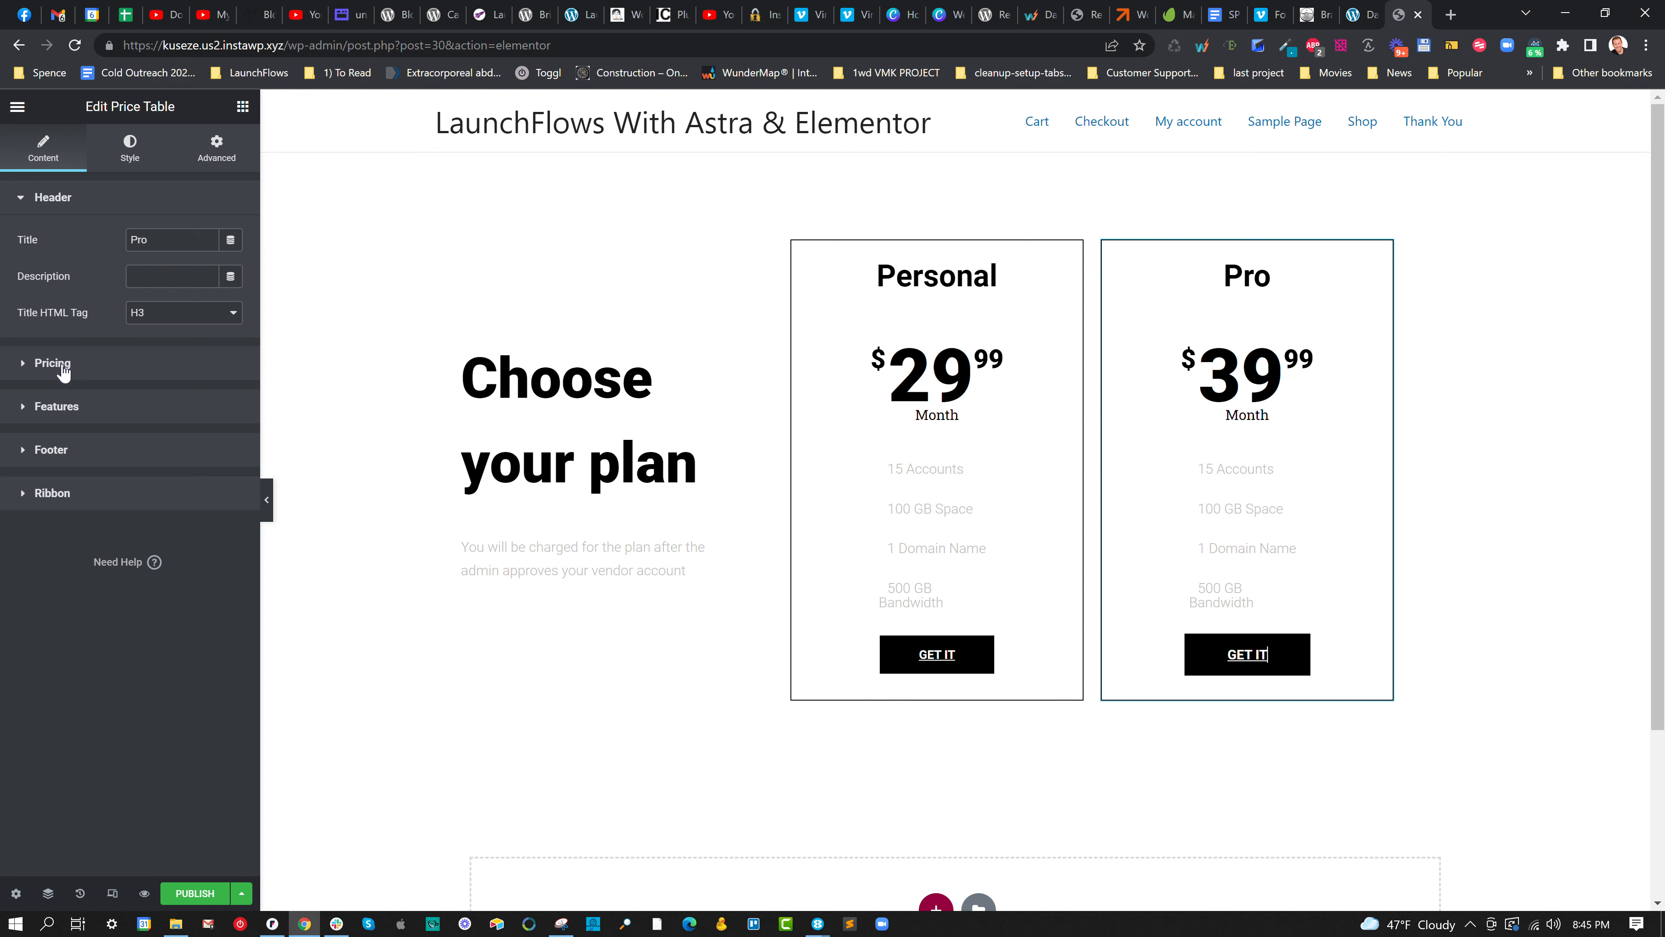
pyautogui.click(132, 157)
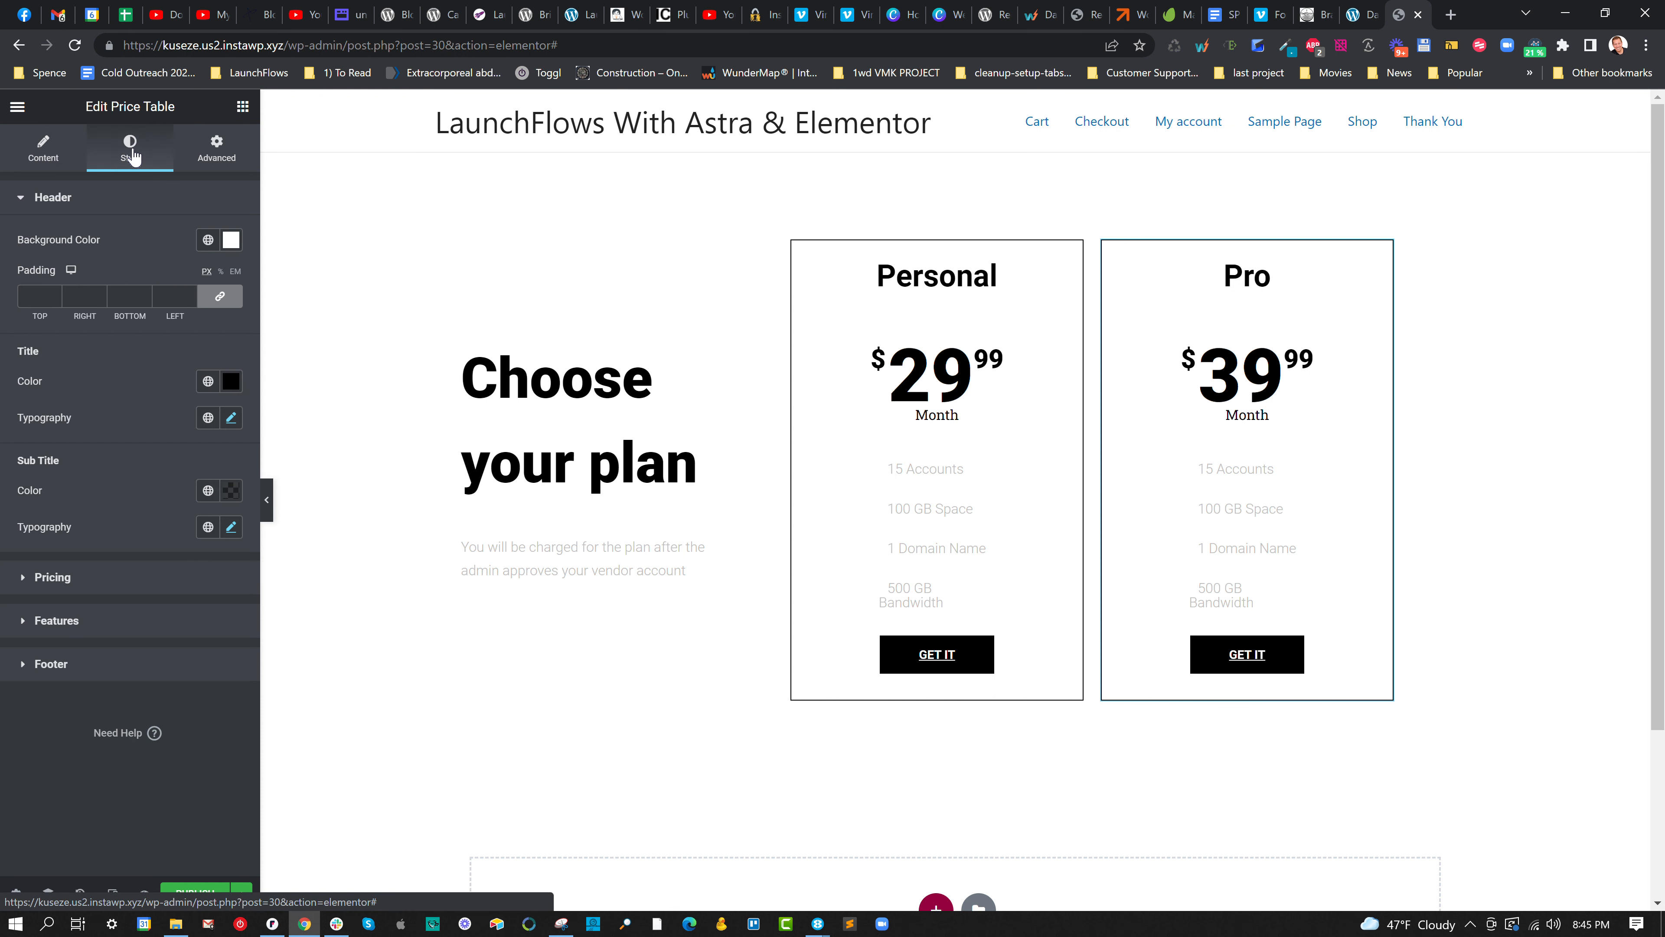
pyautogui.click(44, 151)
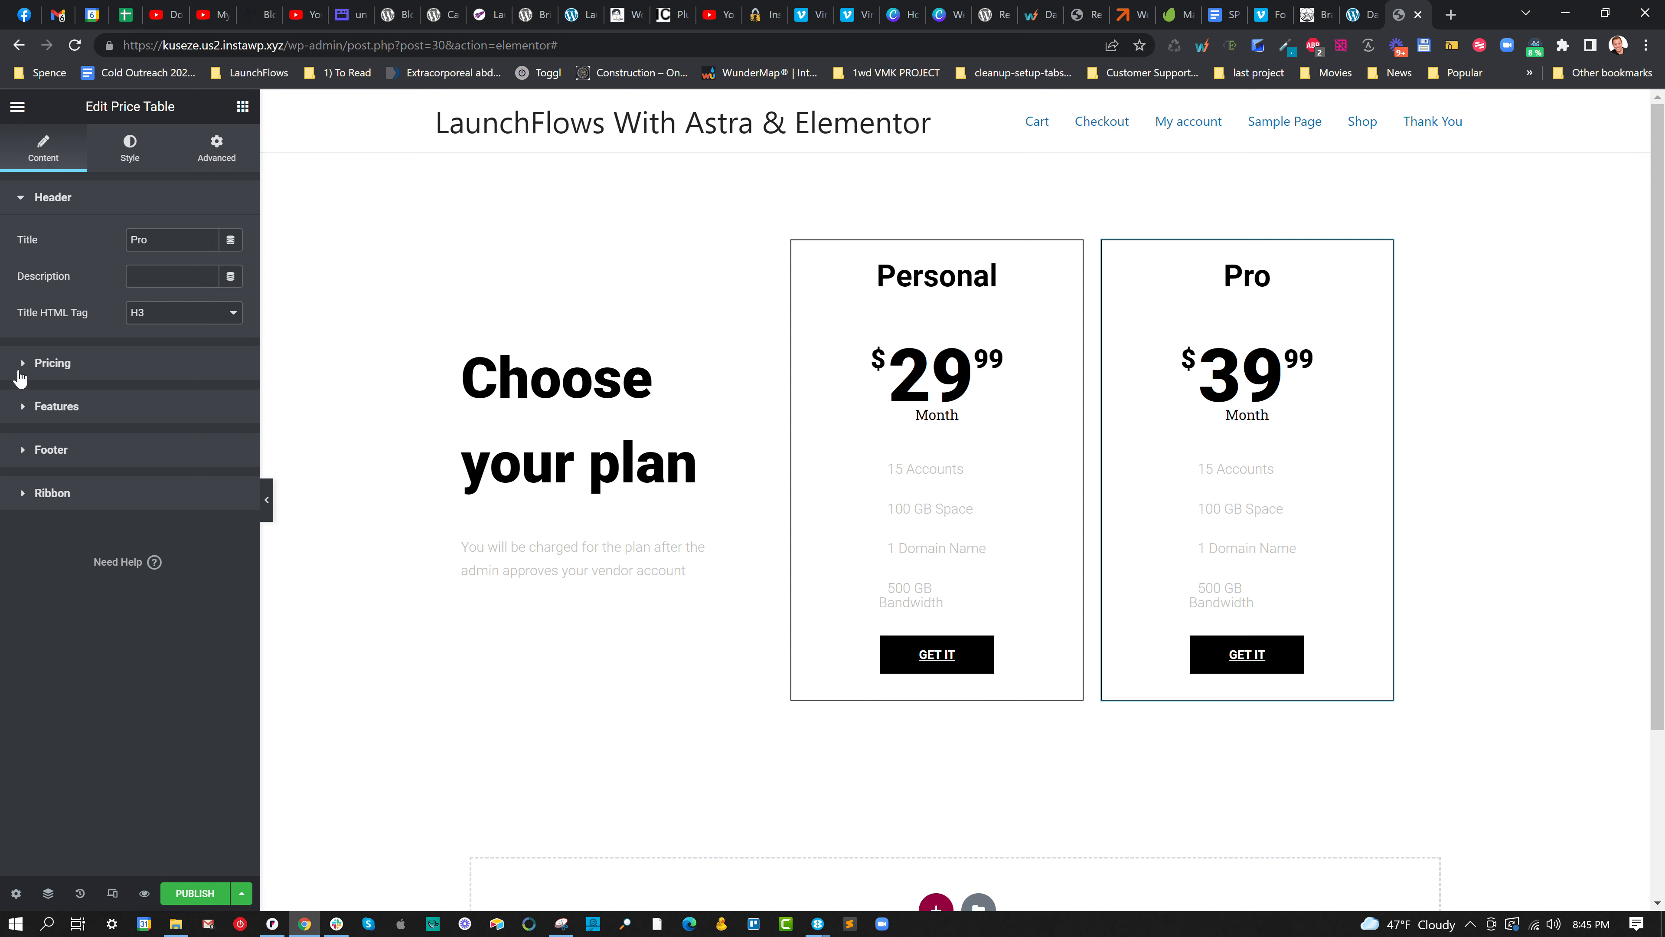
pyautogui.click(20, 494)
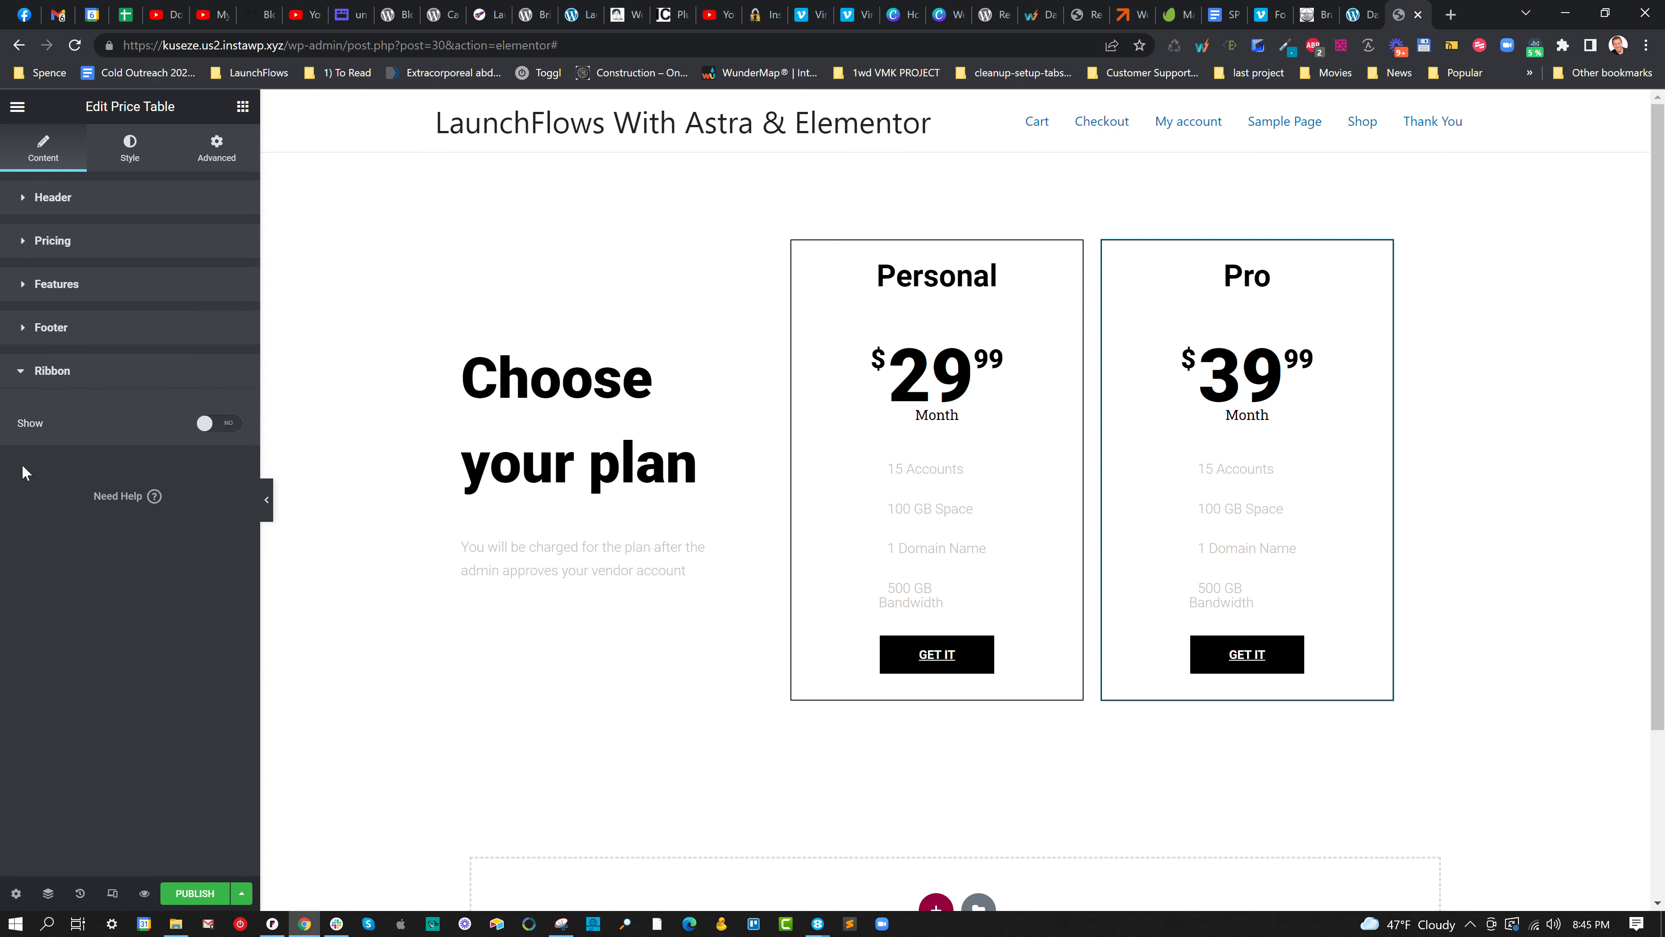
pyautogui.click(23, 339)
pyautogui.click(68, 424)
pyautogui.hotkey('ctrl', 'v')
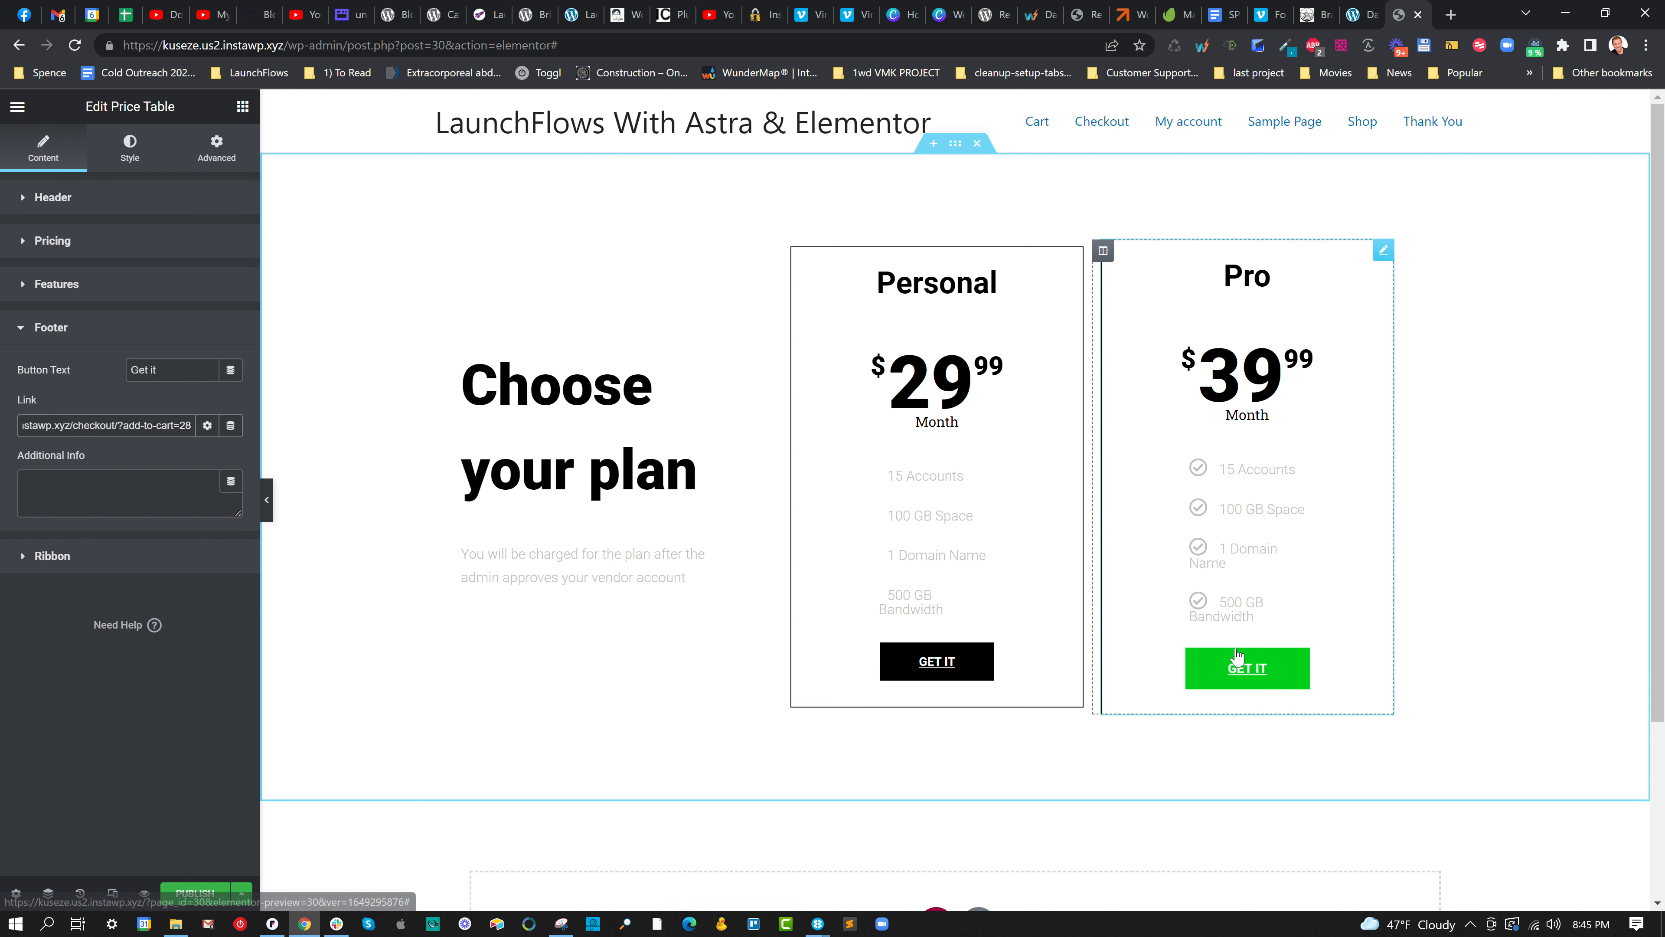
# Publish the sales page and test the Pro plan's "Get it" button on the live page.
pyautogui.click(207, 893)
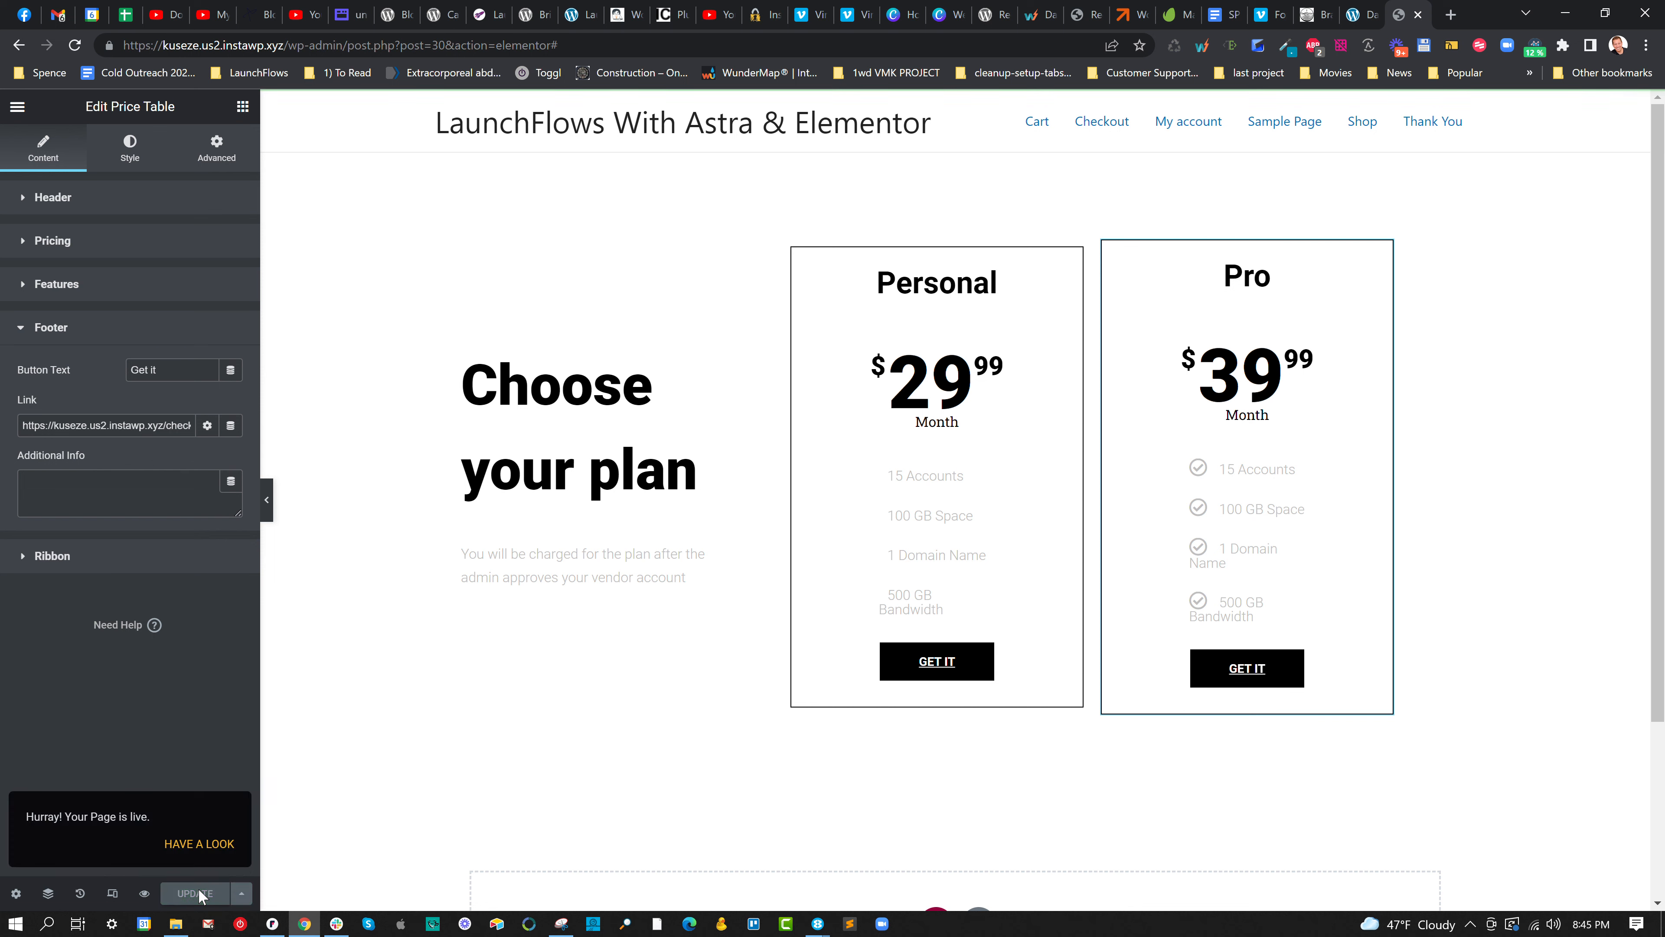
pyautogui.click(200, 845)
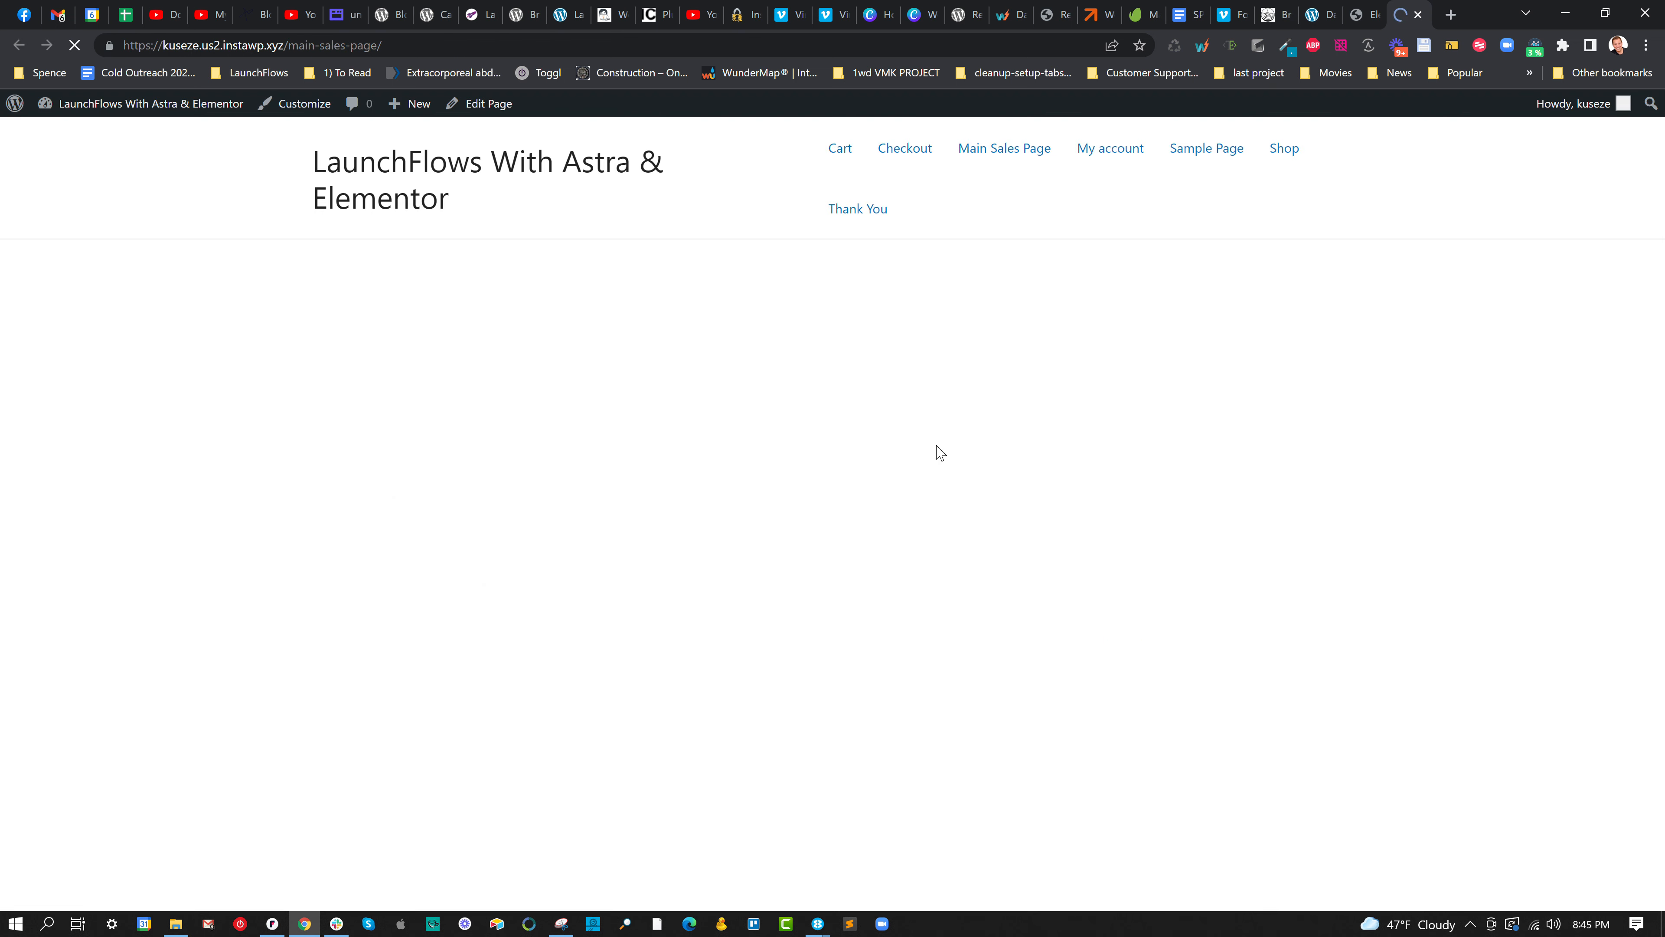
pyautogui.scroll(-1, 977, 347)
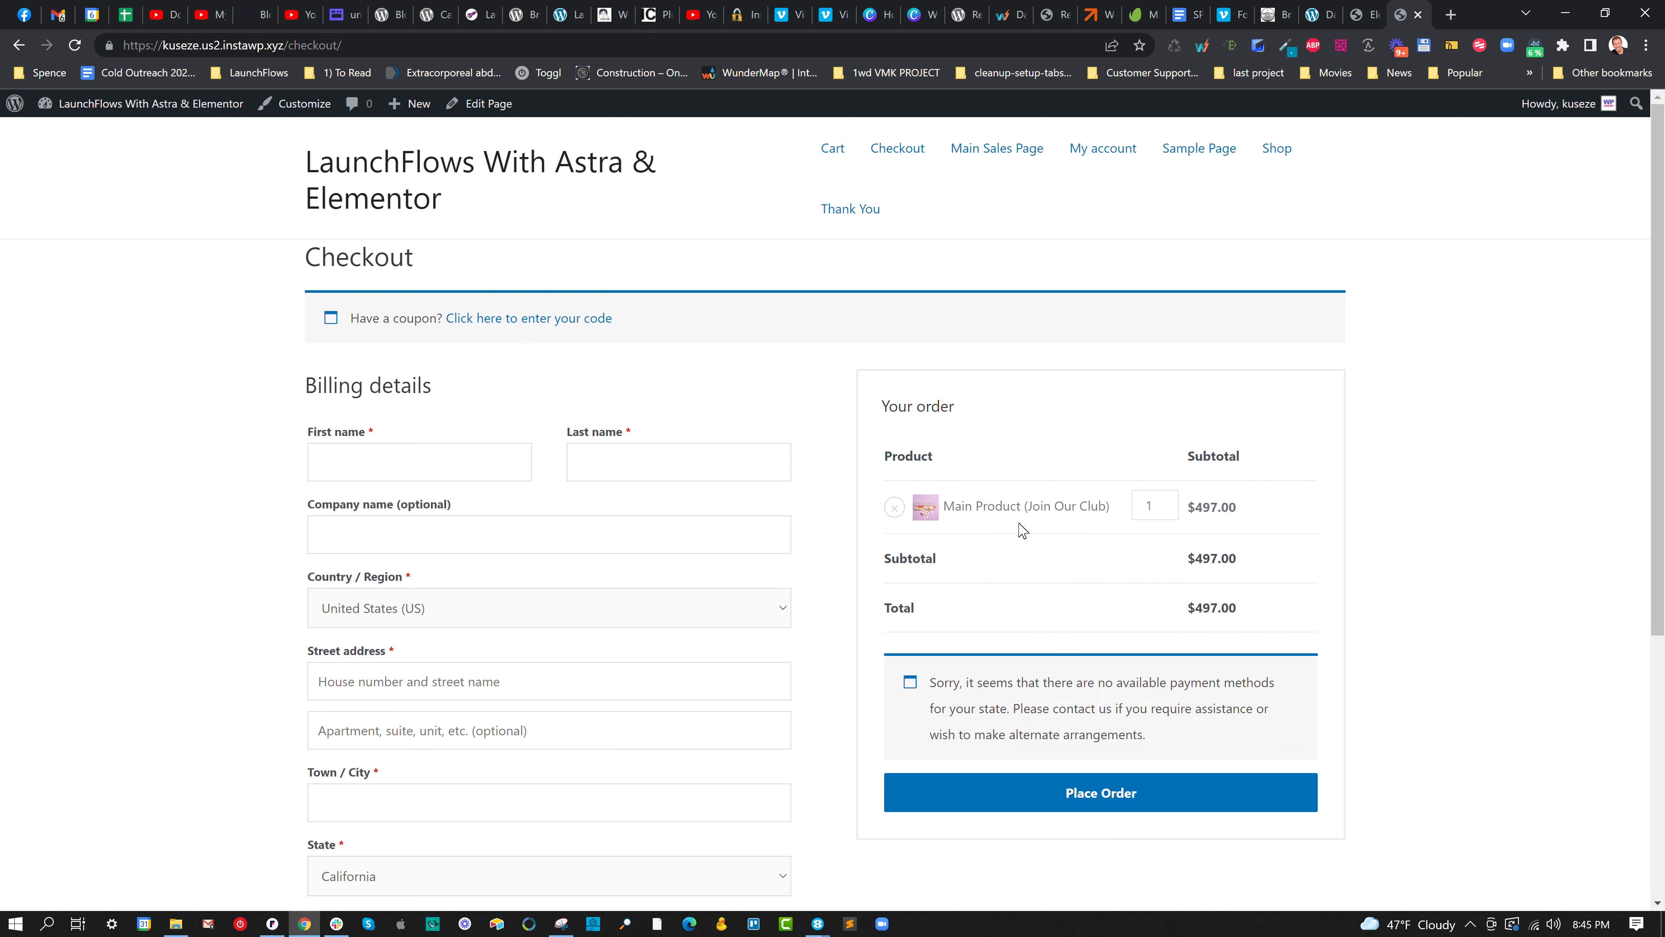
# Open the Checkout page for editing in Elementor.
pyautogui.click(504, 105)
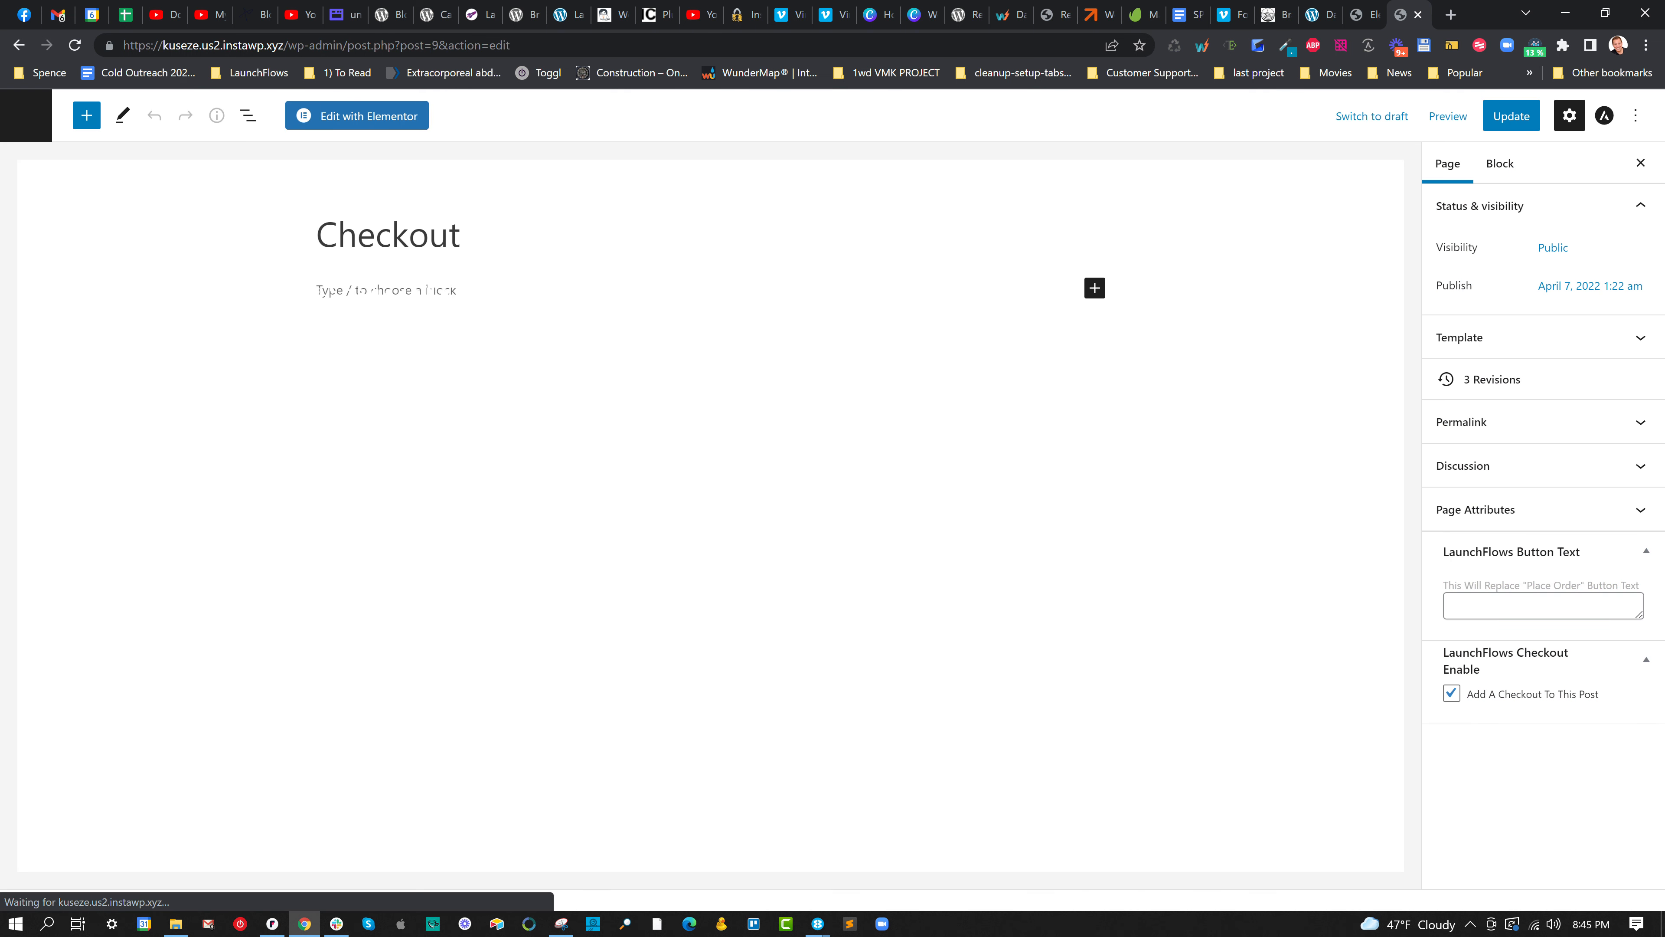
pyautogui.click(336, 119)
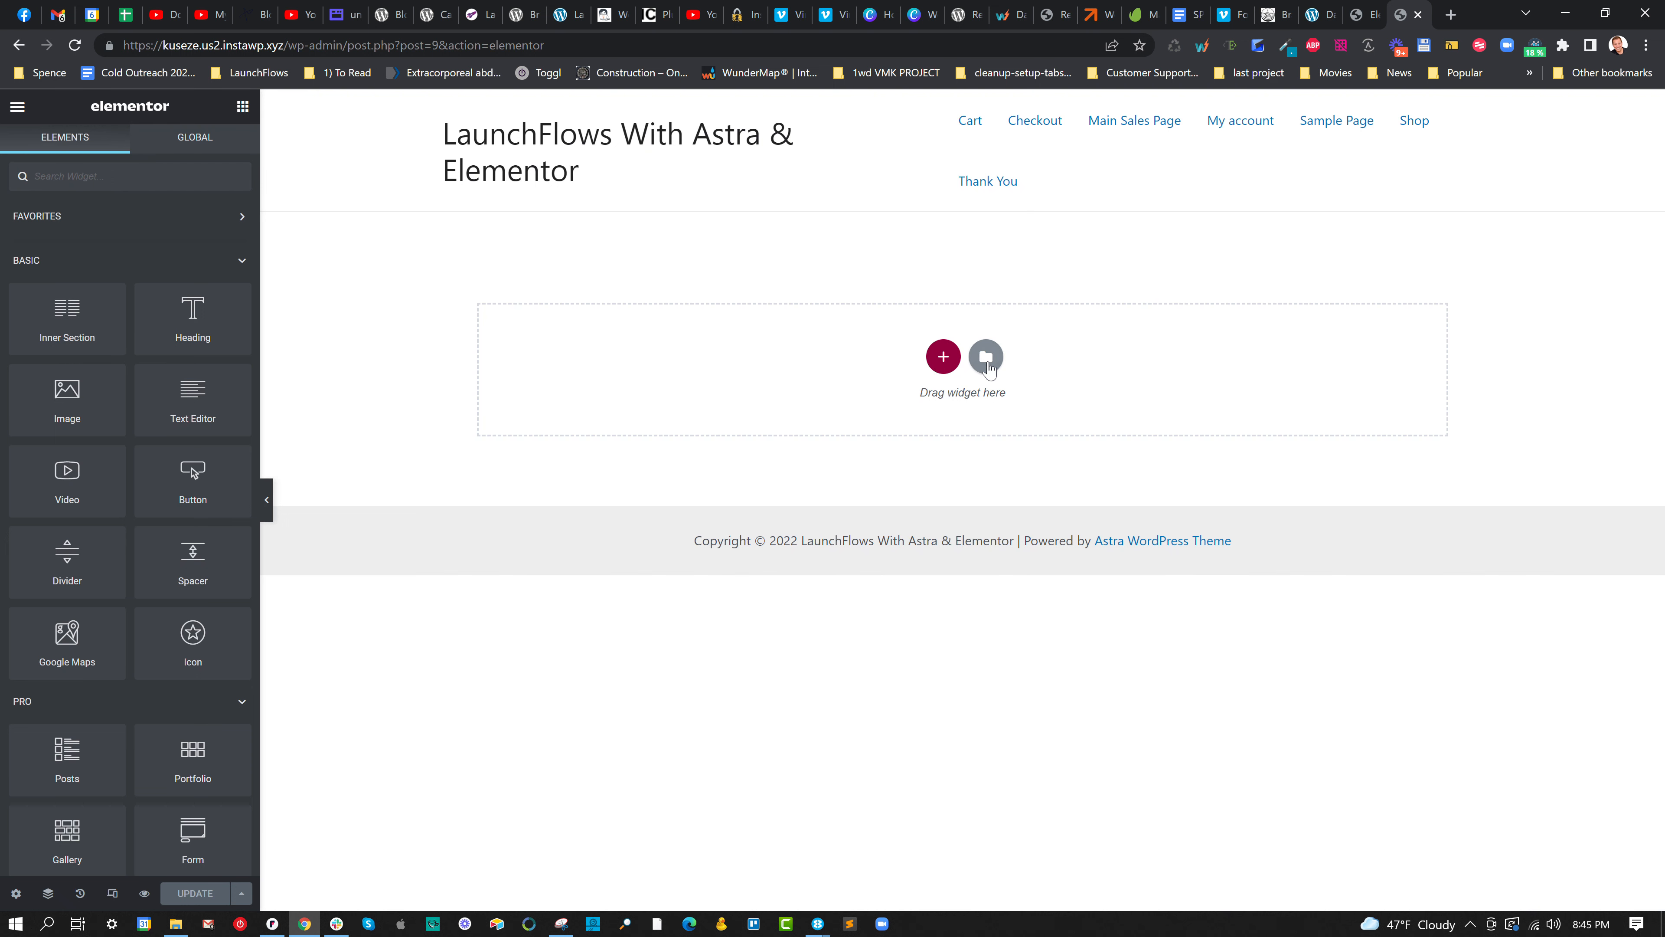
pyautogui.click(987, 360)
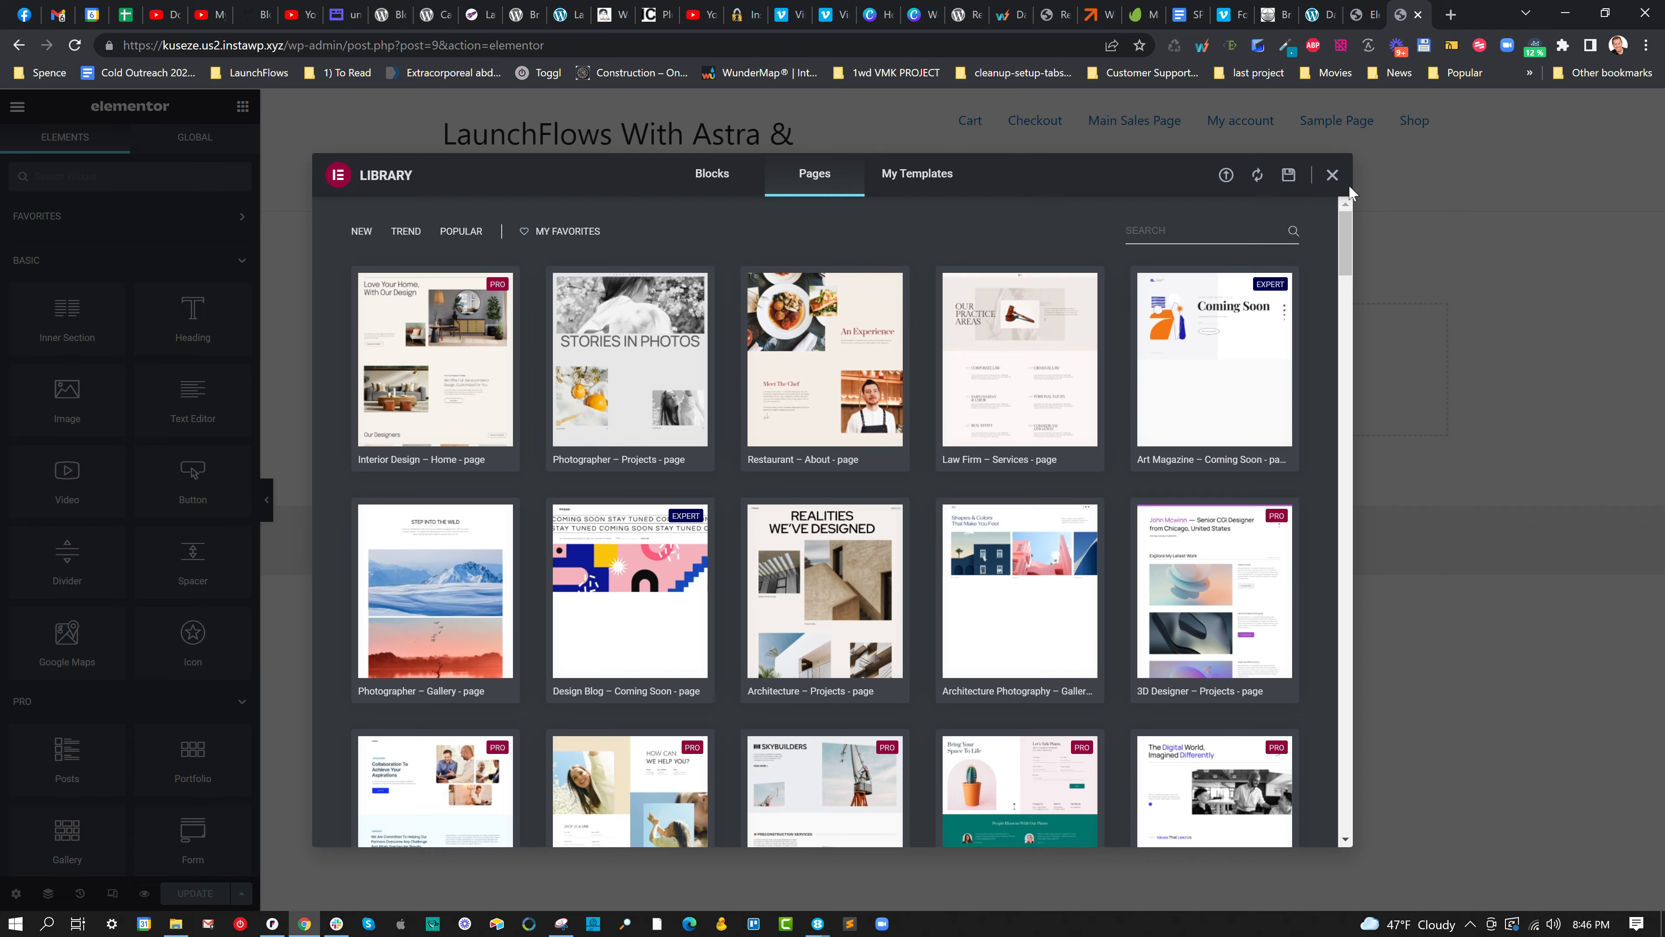
pyautogui.click(1329, 178)
pyautogui.click(942, 359)
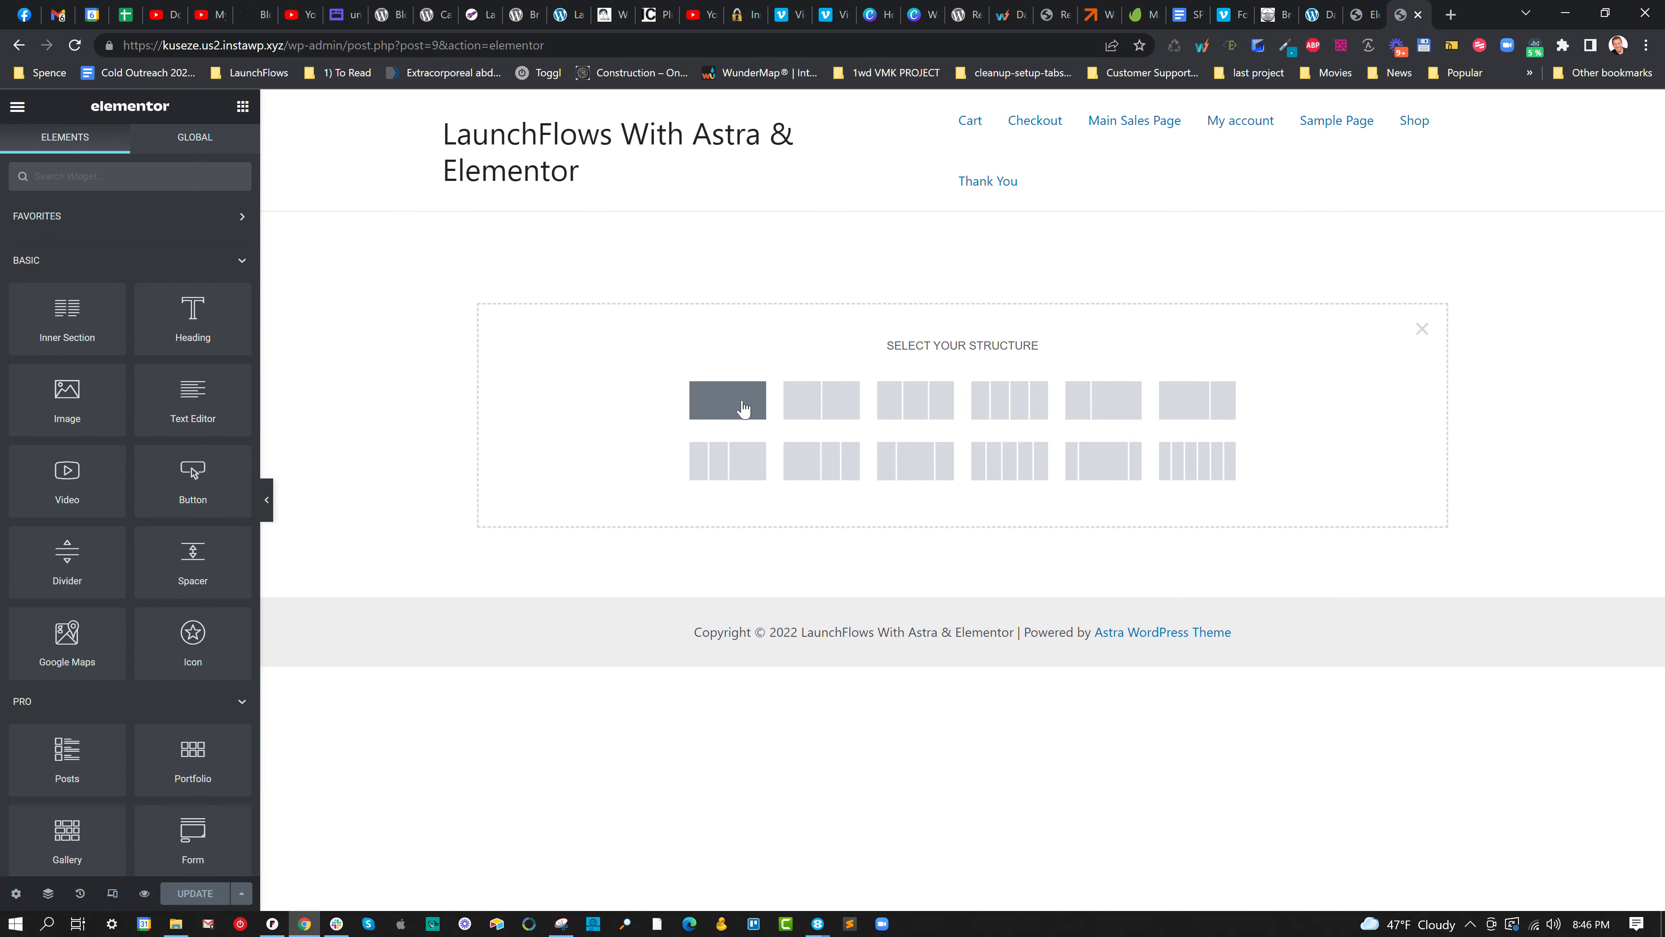
pyautogui.click(799, 404)
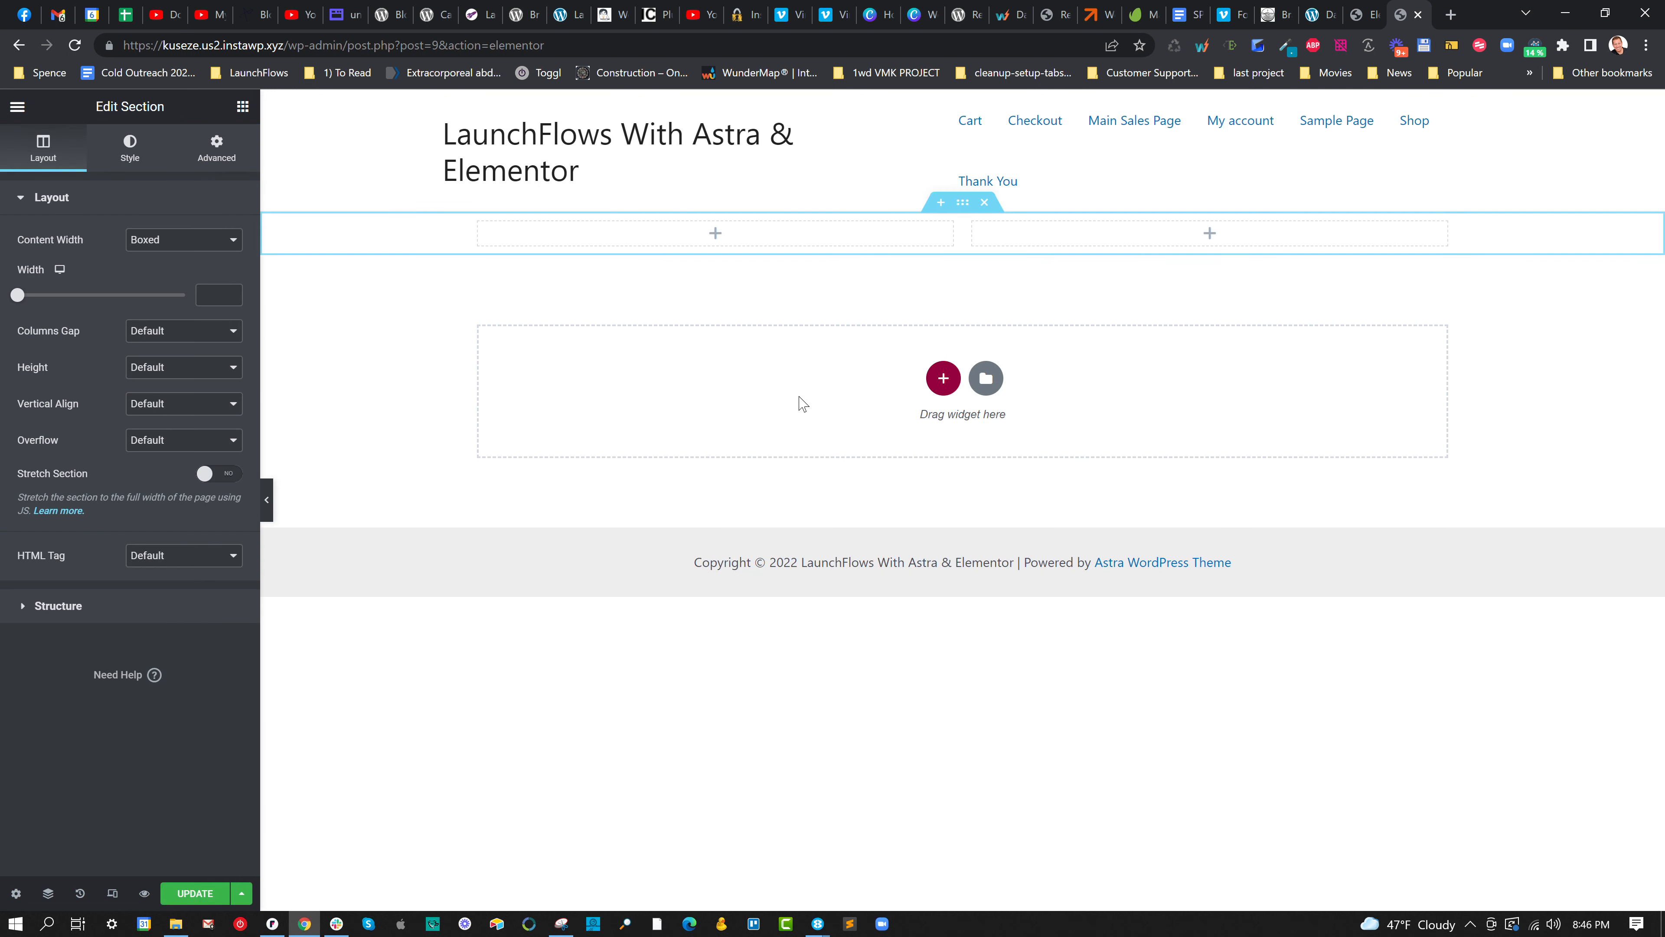
pyautogui.click(985, 202)
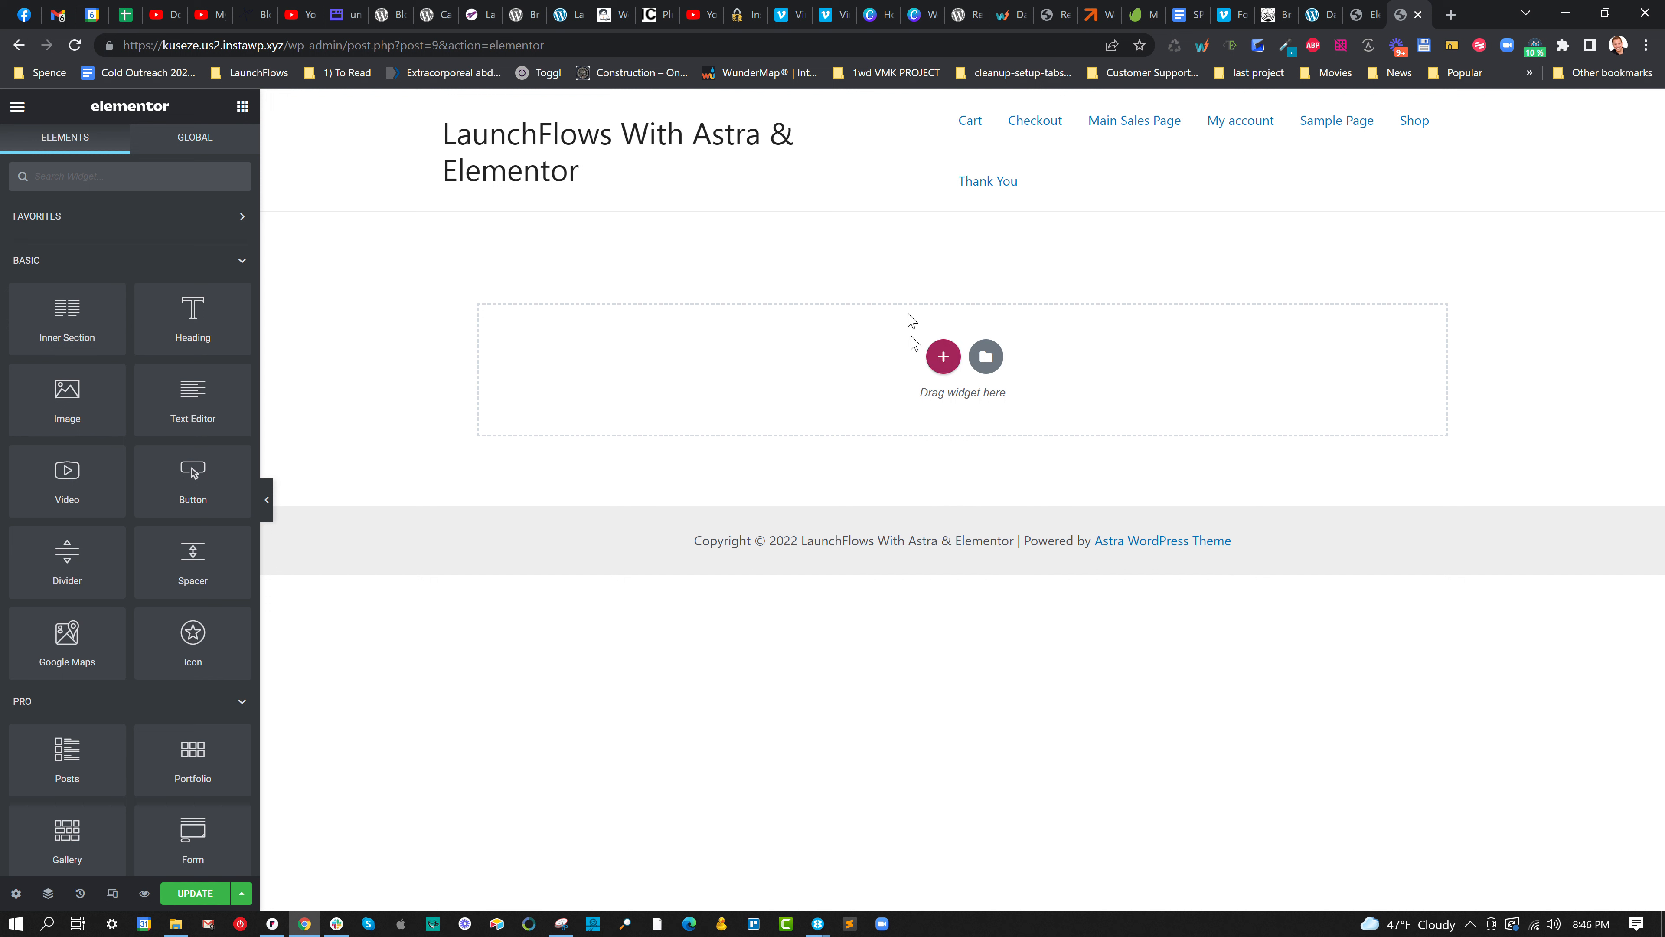
# Update the empty Elementor Checkout page, check its page settings and preview the changes.
pyautogui.click(195, 892)
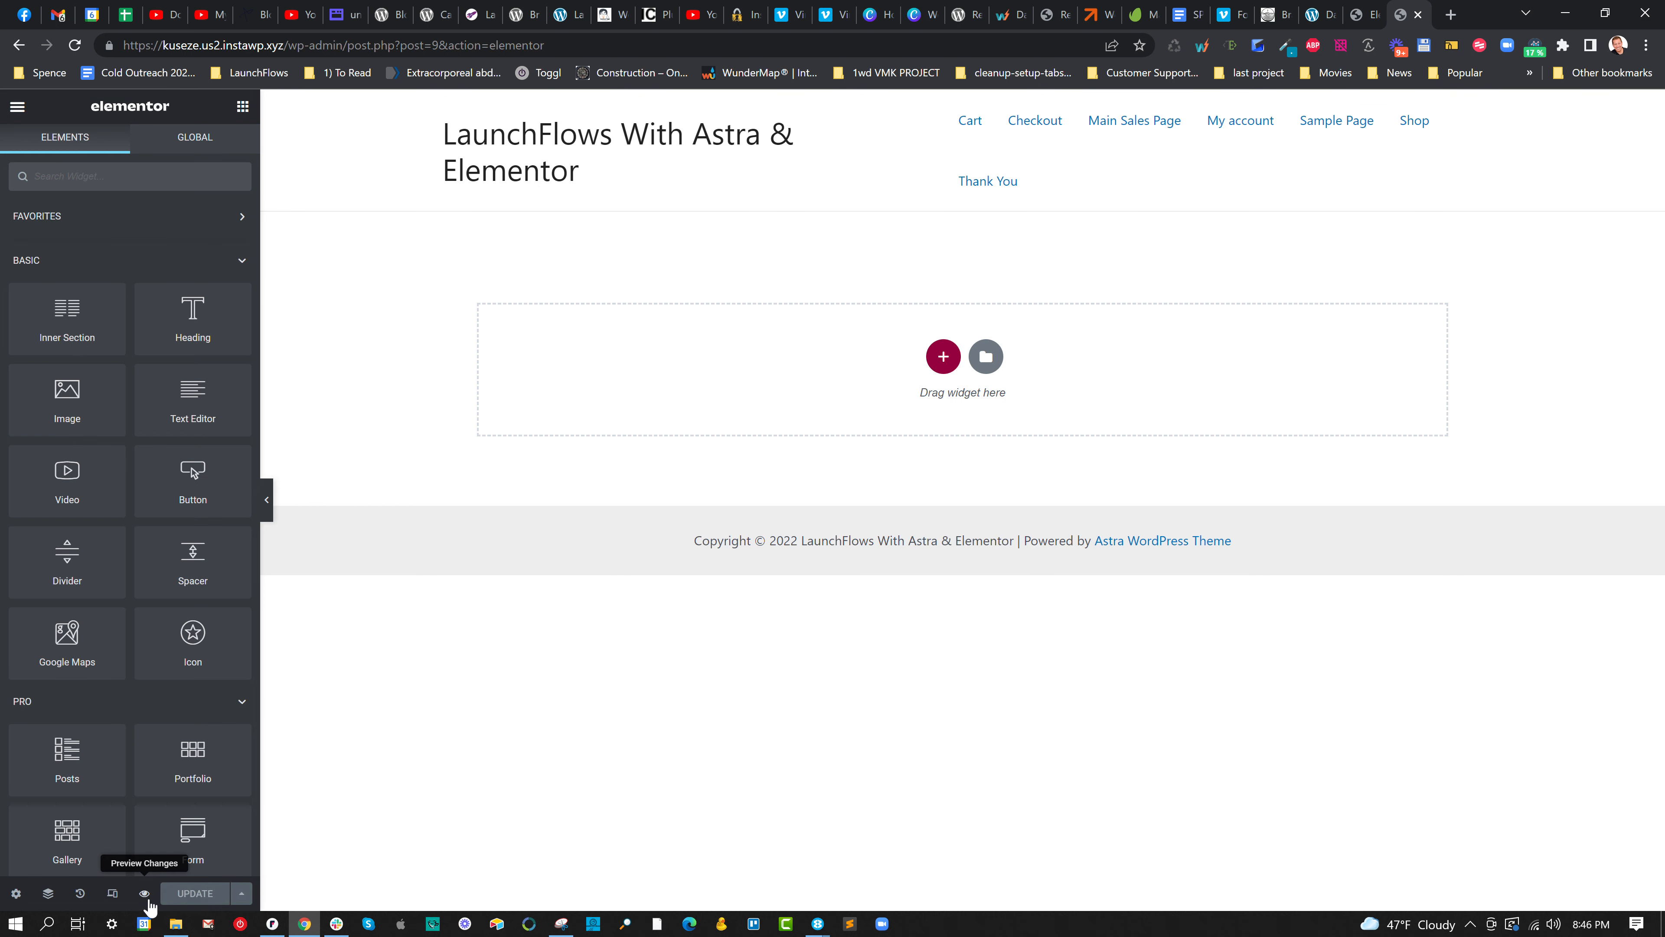
pyautogui.click(15, 893)
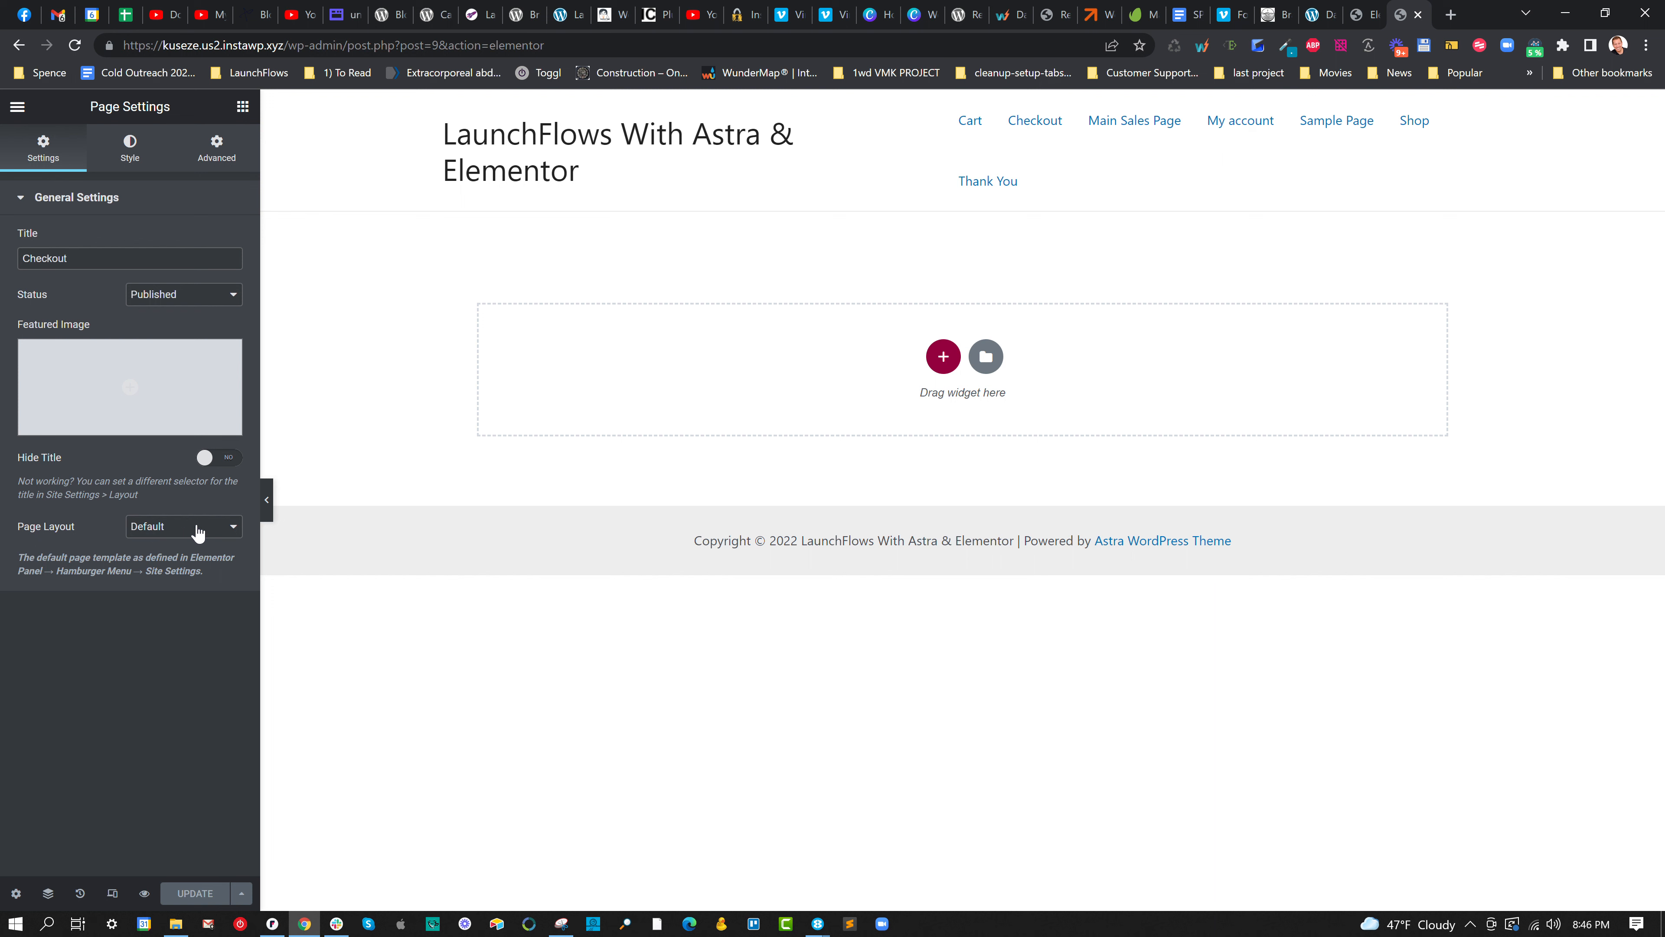
pyautogui.click(145, 893)
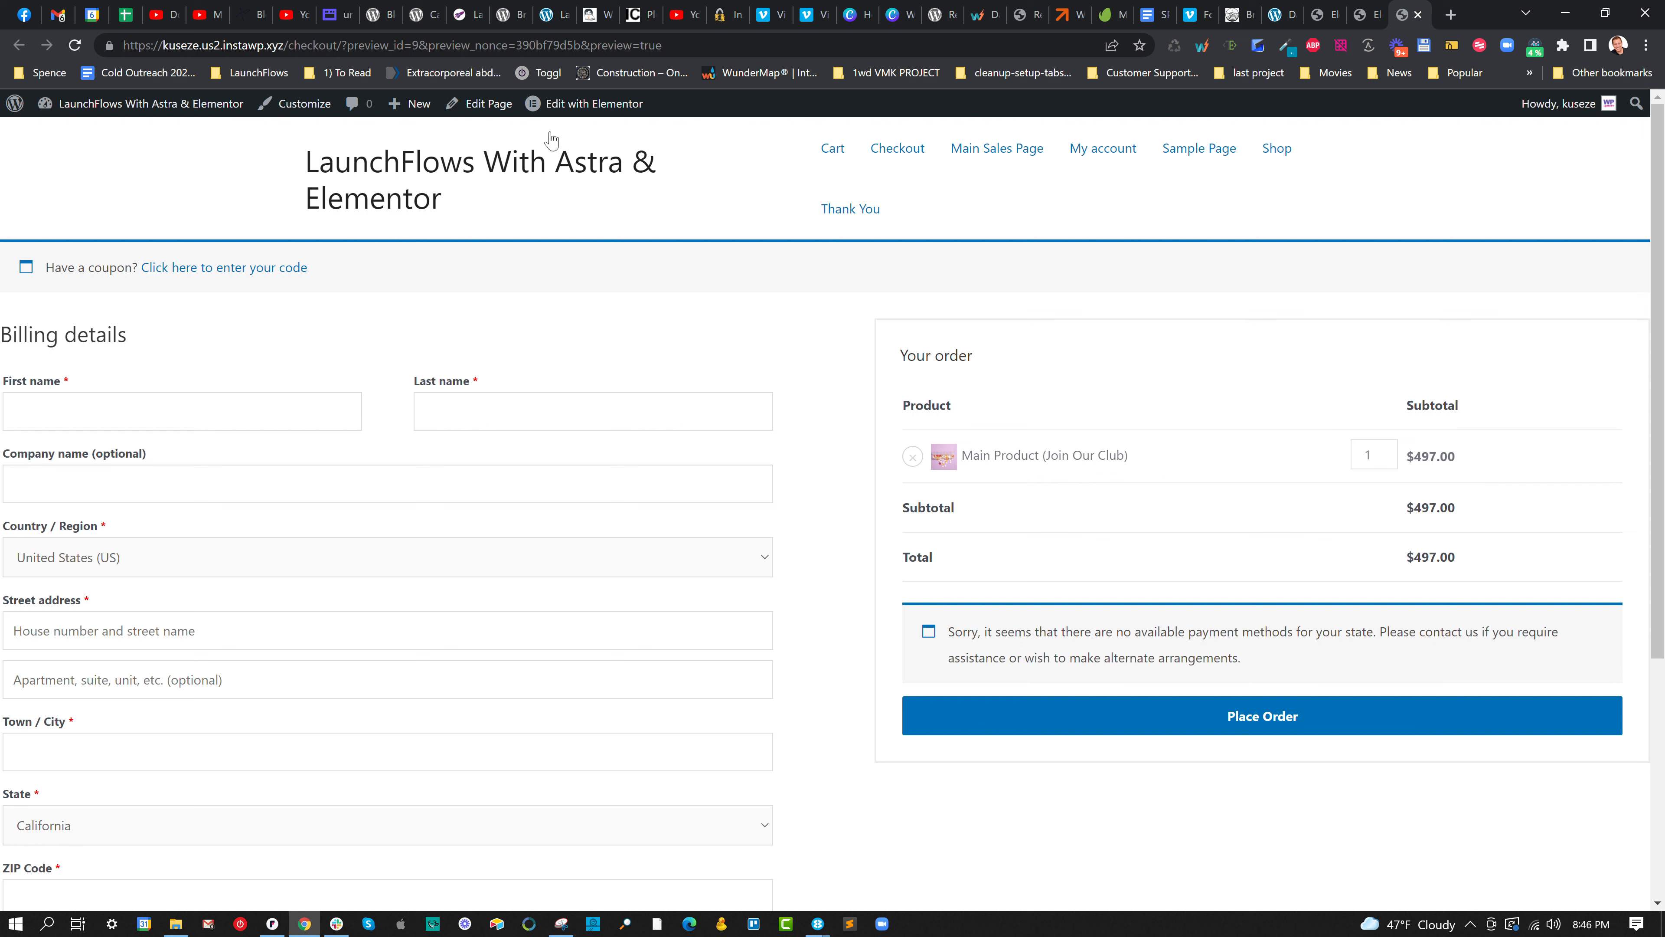
# Set the Checkout page's Astra content layout to Boxed in the WordPress editor and update the page.
pyautogui.click(493, 105)
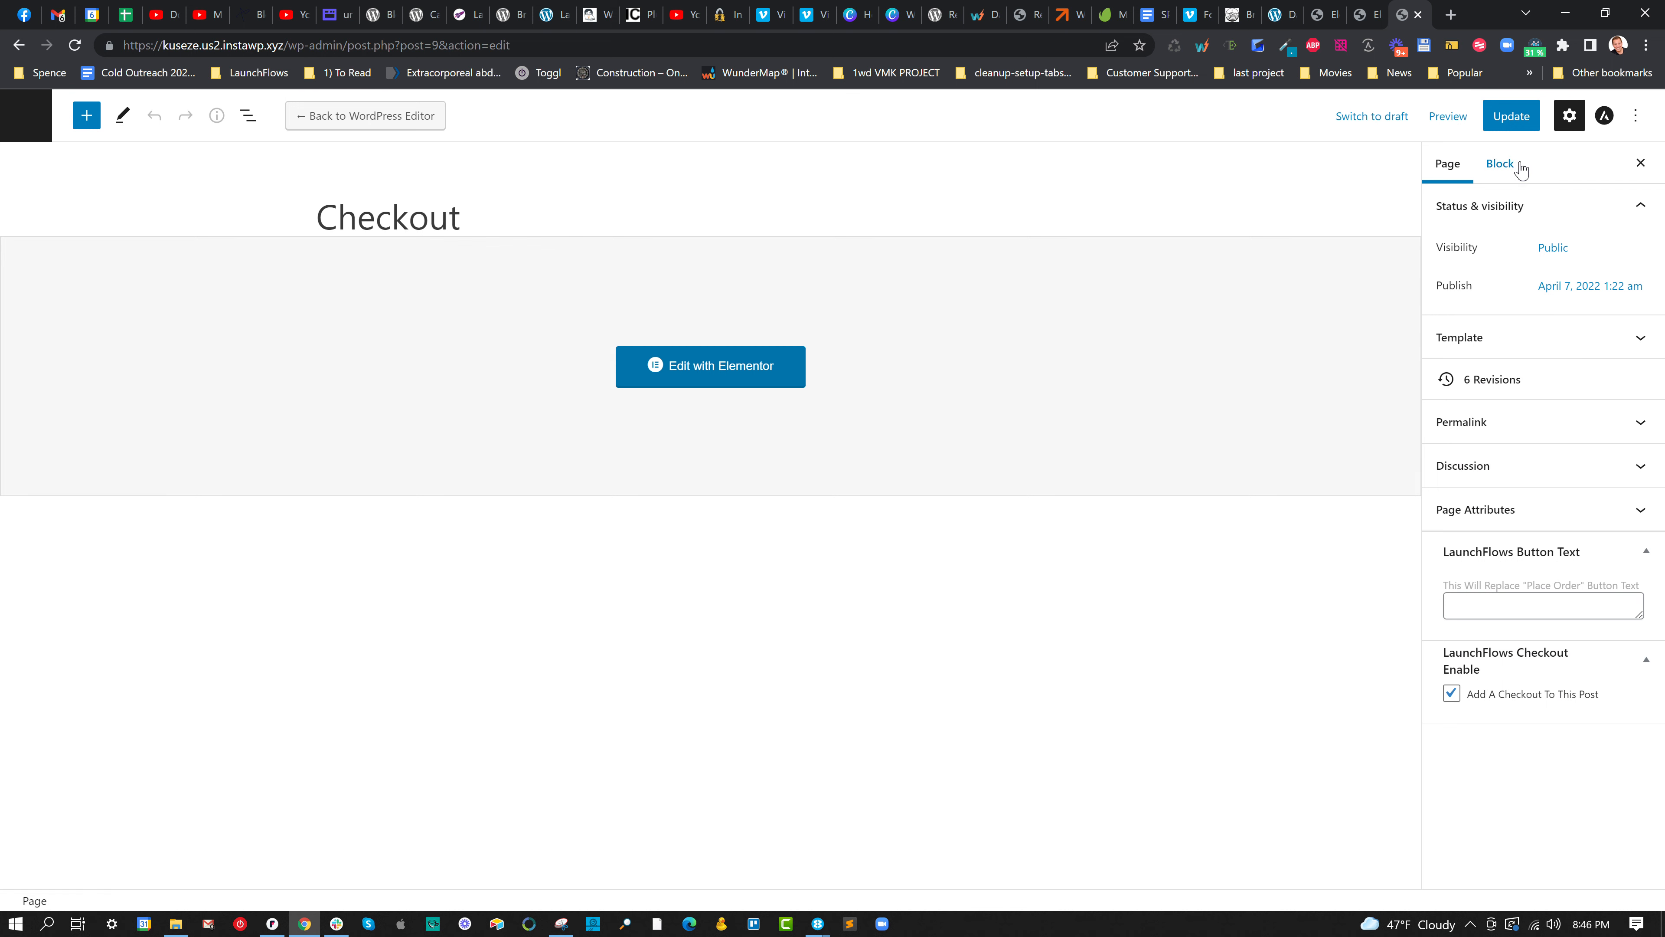
pyautogui.click(1603, 118)
pyautogui.click(1488, 277)
pyautogui.click(1488, 345)
pyautogui.click(1488, 335)
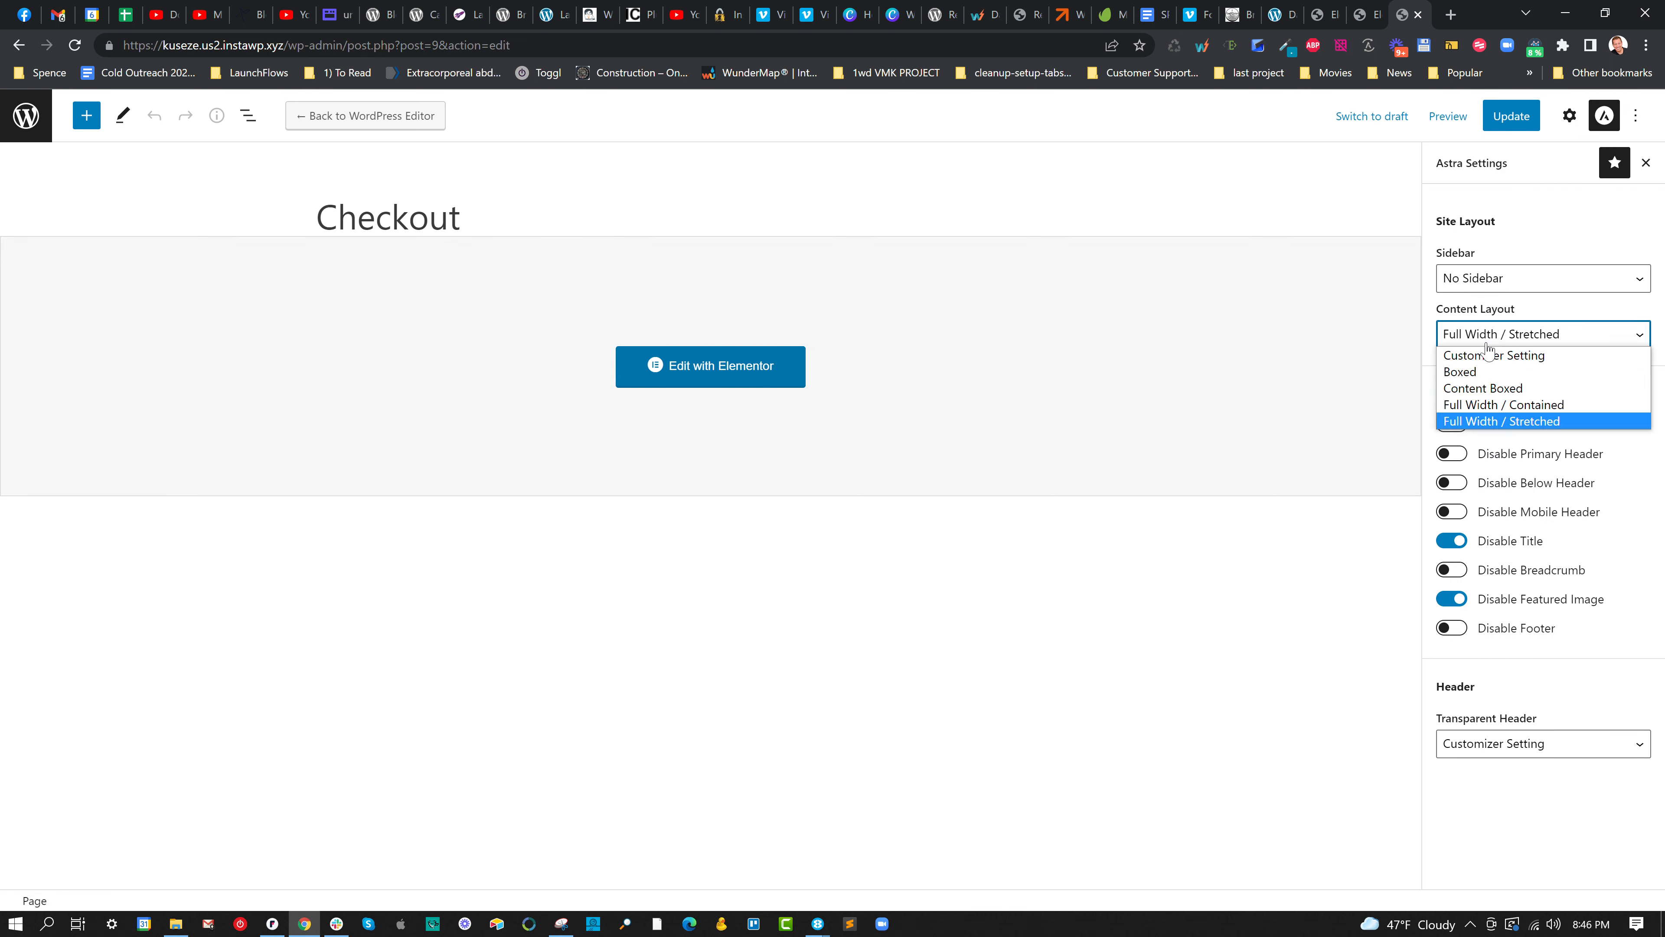
pyautogui.click(1485, 395)
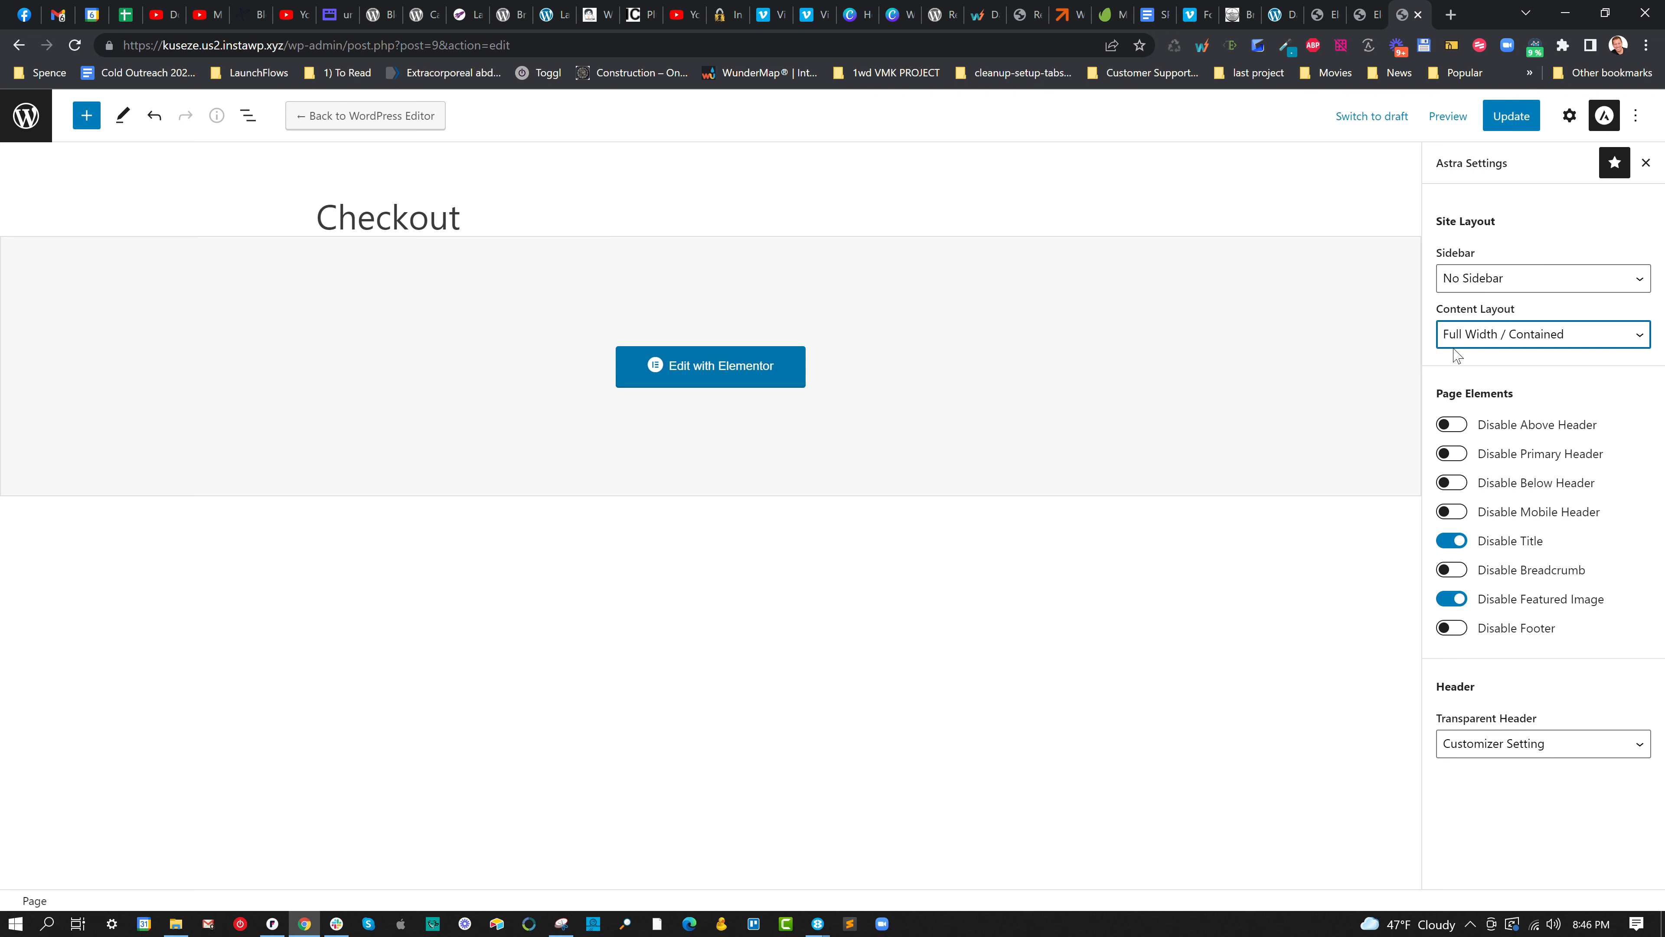
pyautogui.click(1501, 335)
pyautogui.click(1498, 374)
pyautogui.click(1518, 119)
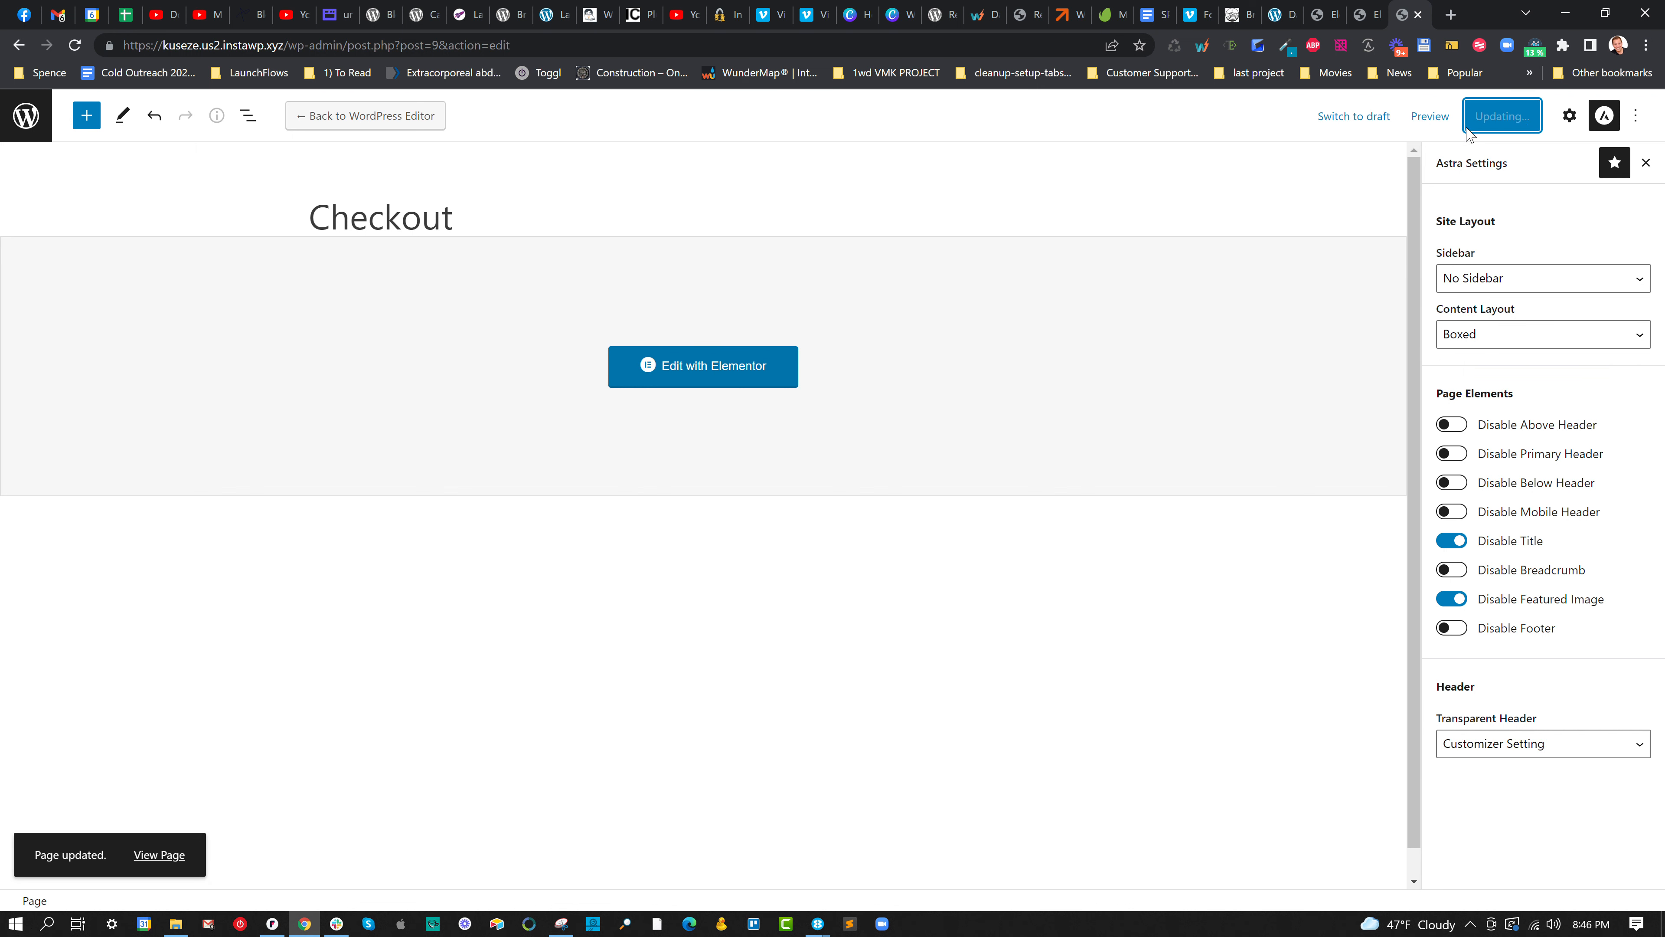
# Preview the Checkout page in a new tab, examine its layout from top to bottom, and close the preview.
pyautogui.click(1448, 116)
pyautogui.click(1233, 275)
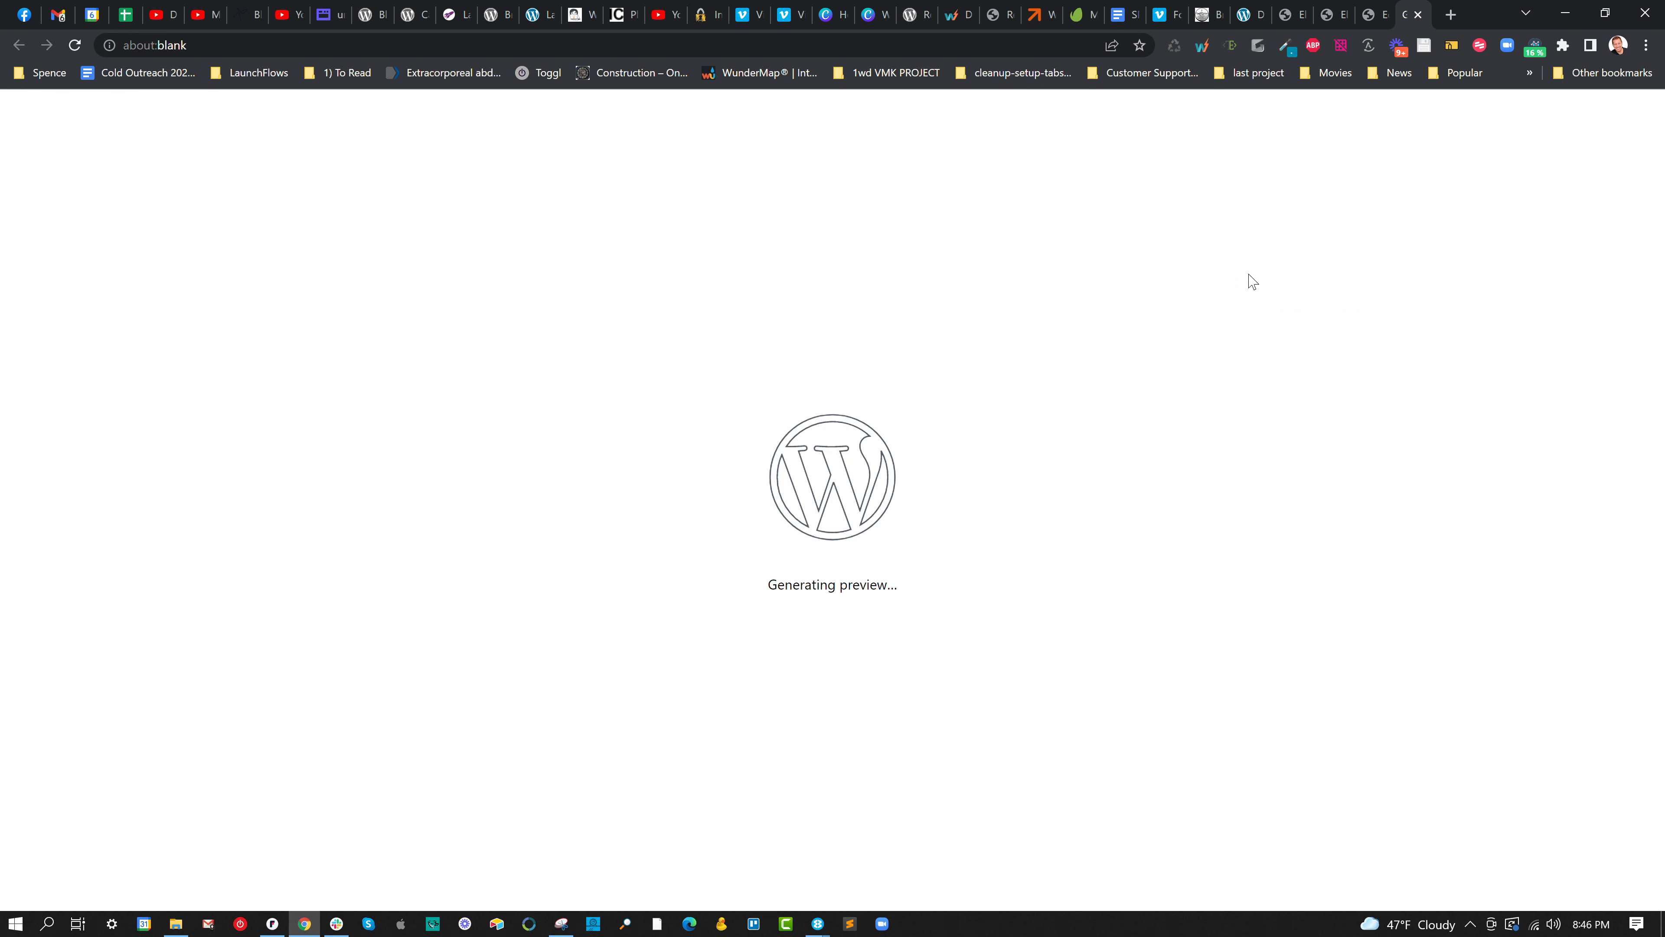
pyautogui.scroll(-8, 979, 489)
pyautogui.scroll(8, 866, 497)
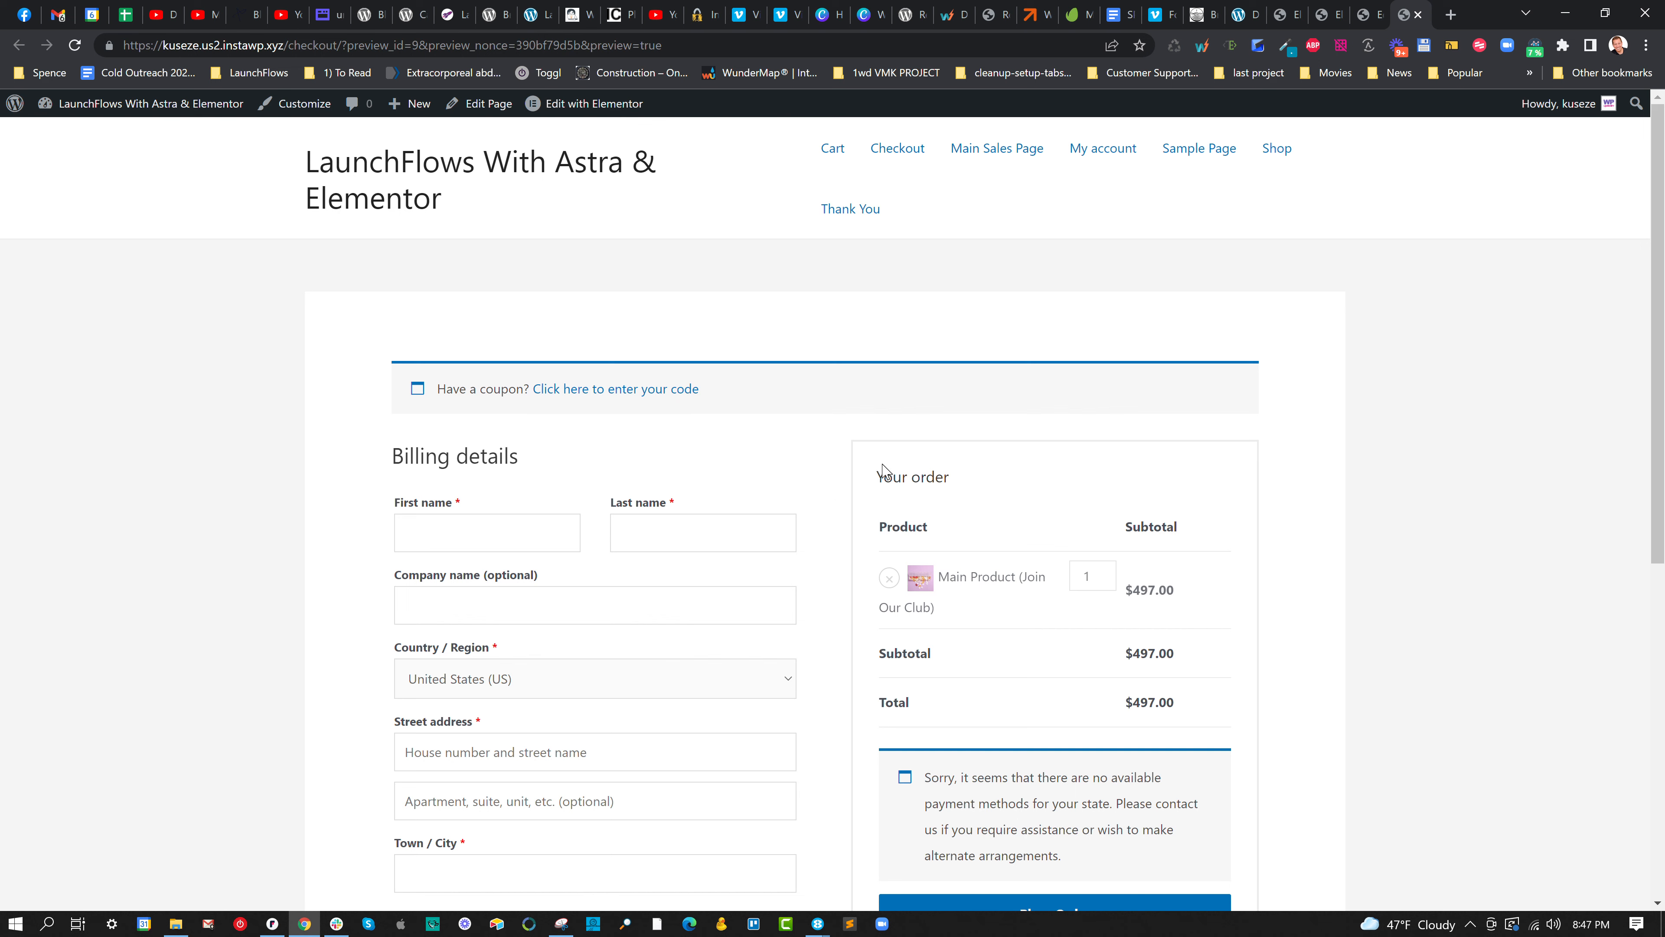
pyautogui.click(1418, 14)
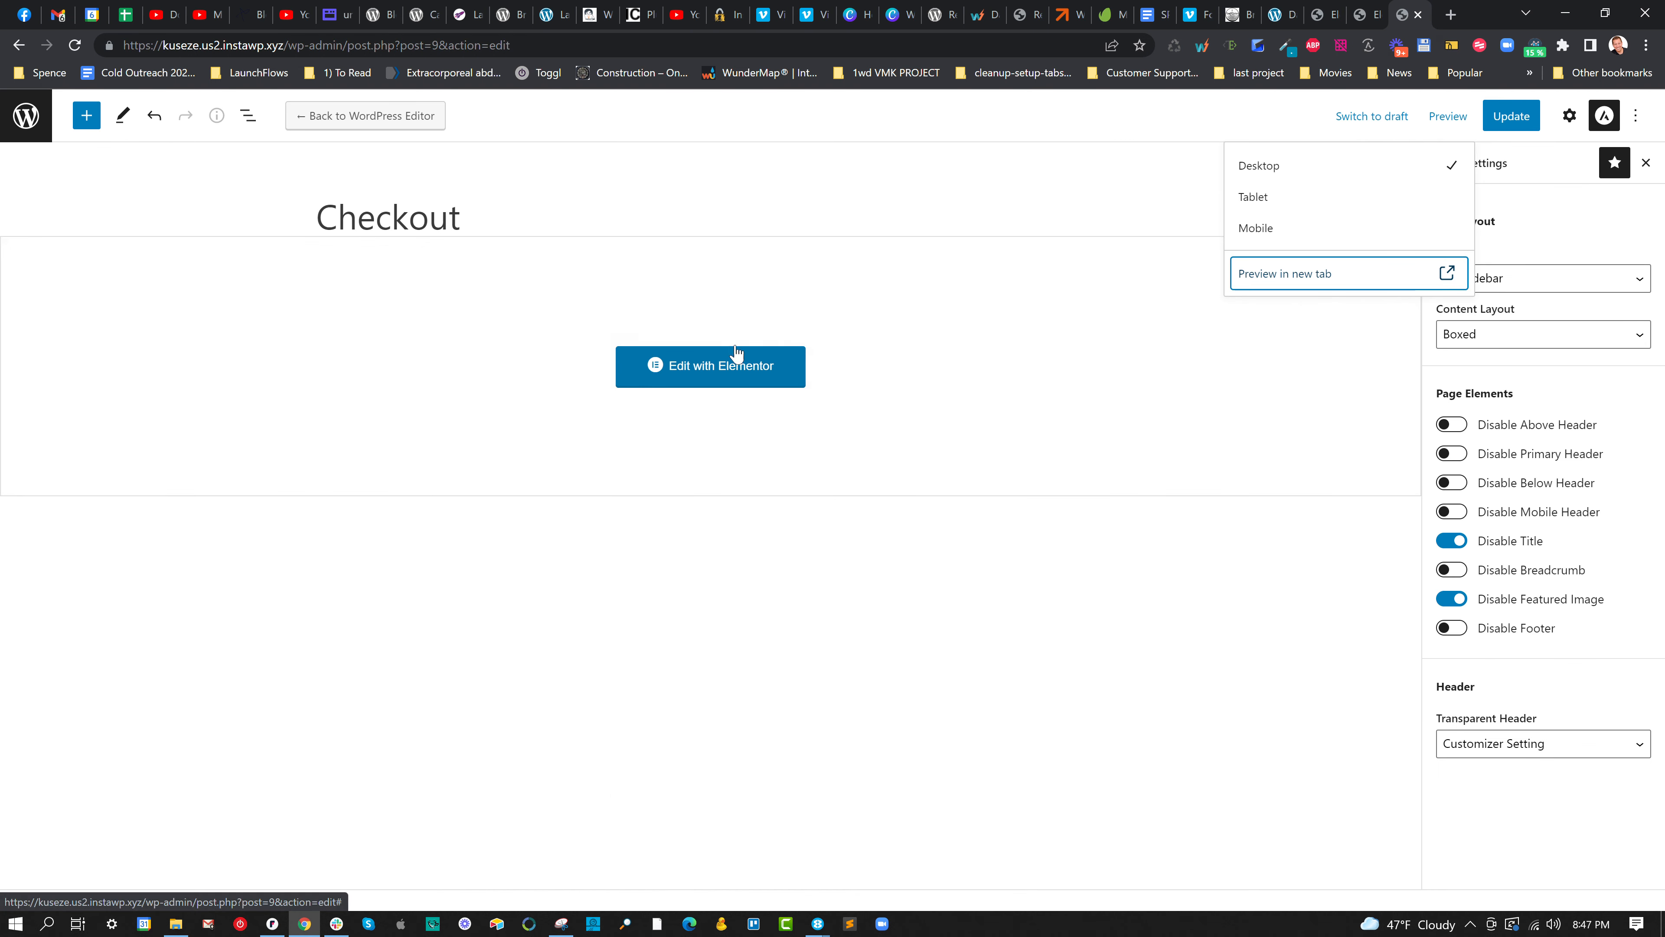
# Reopen the Checkout page in Elementor and add a section with two equal columns.
pyautogui.click(739, 375)
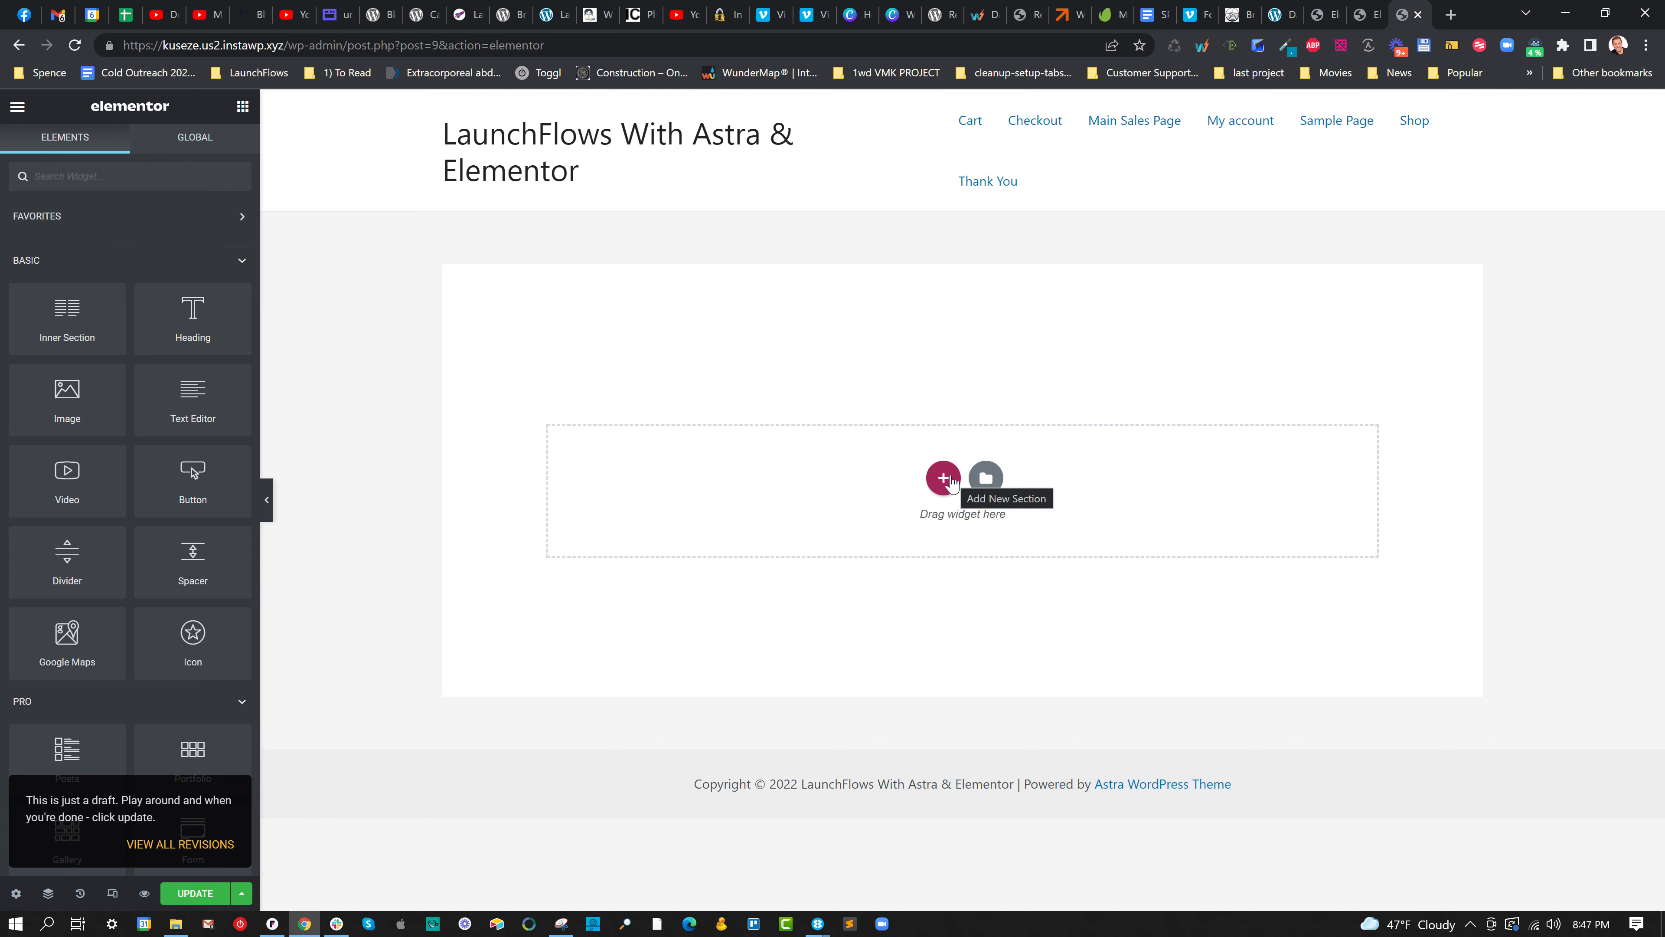
pyautogui.click(947, 480)
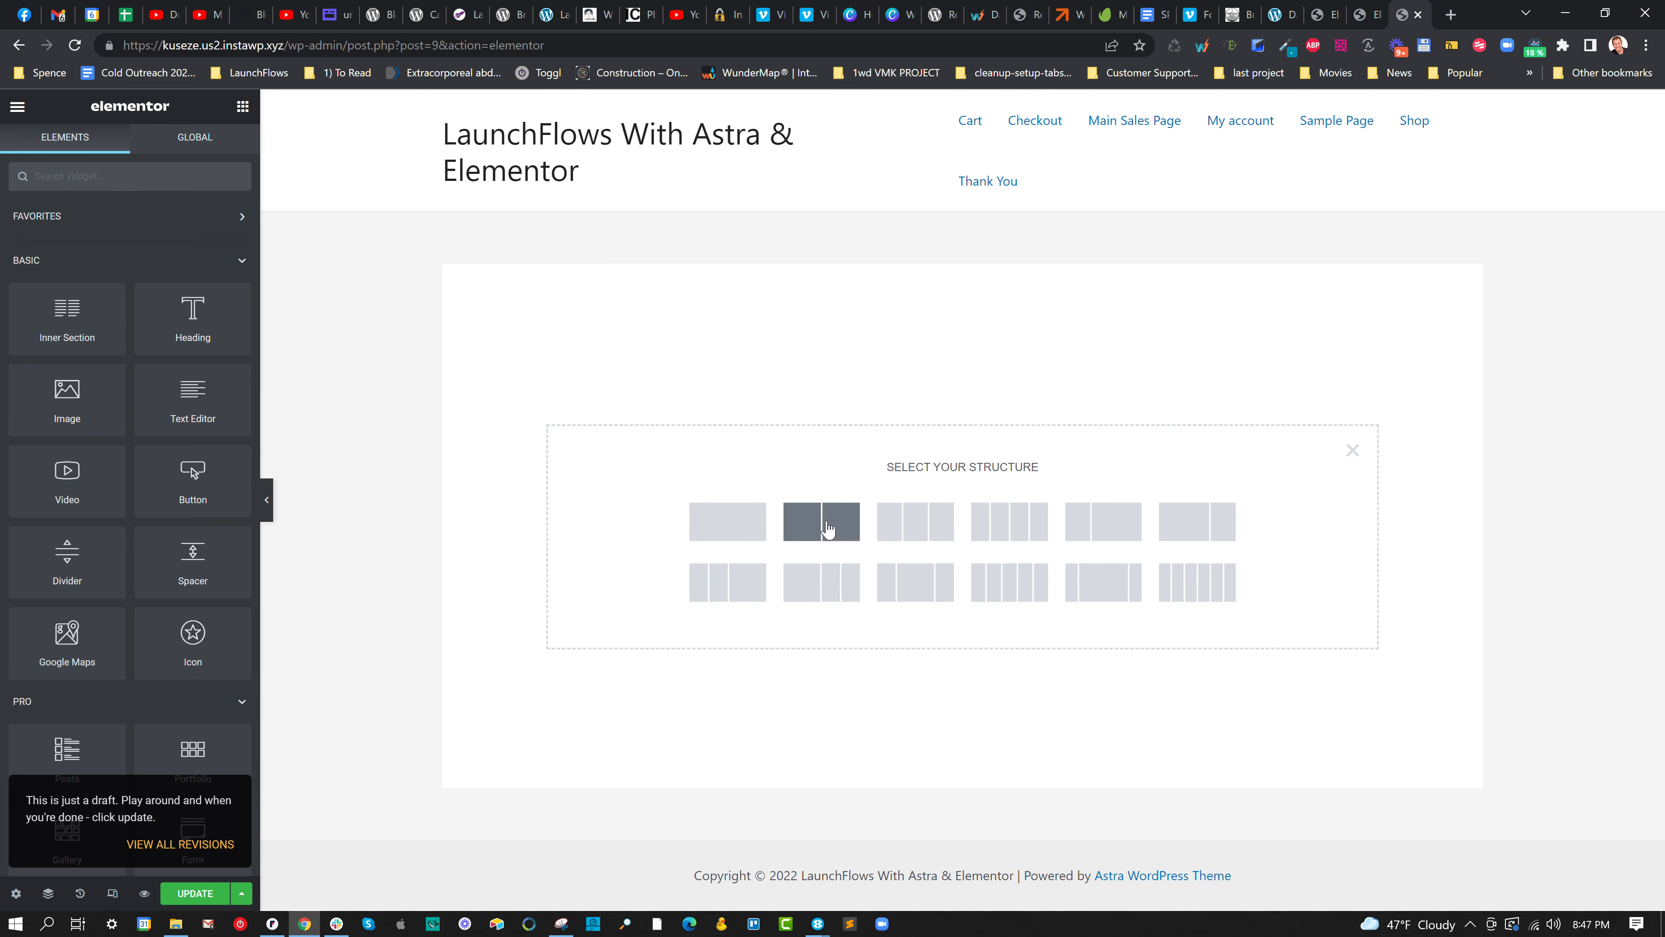
pyautogui.click(827, 528)
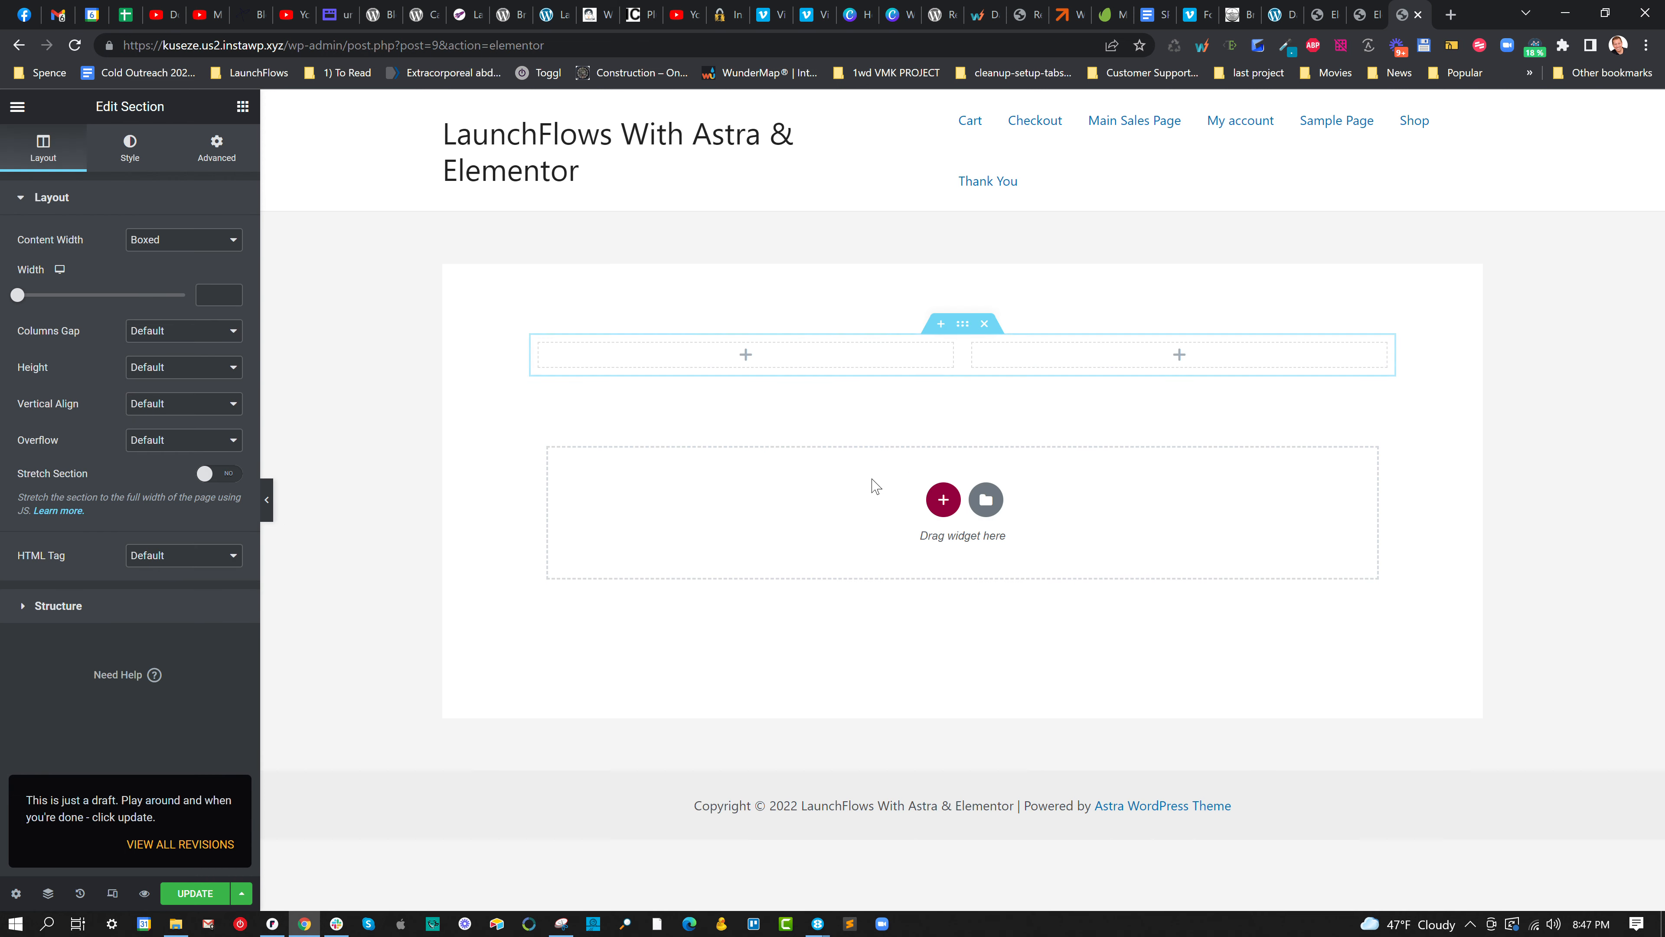
# Find the "launchflows" widgets and place LaunchFlows Billing in the first column with LaunchFlows Shipping beneath it.
pyautogui.click(242, 106)
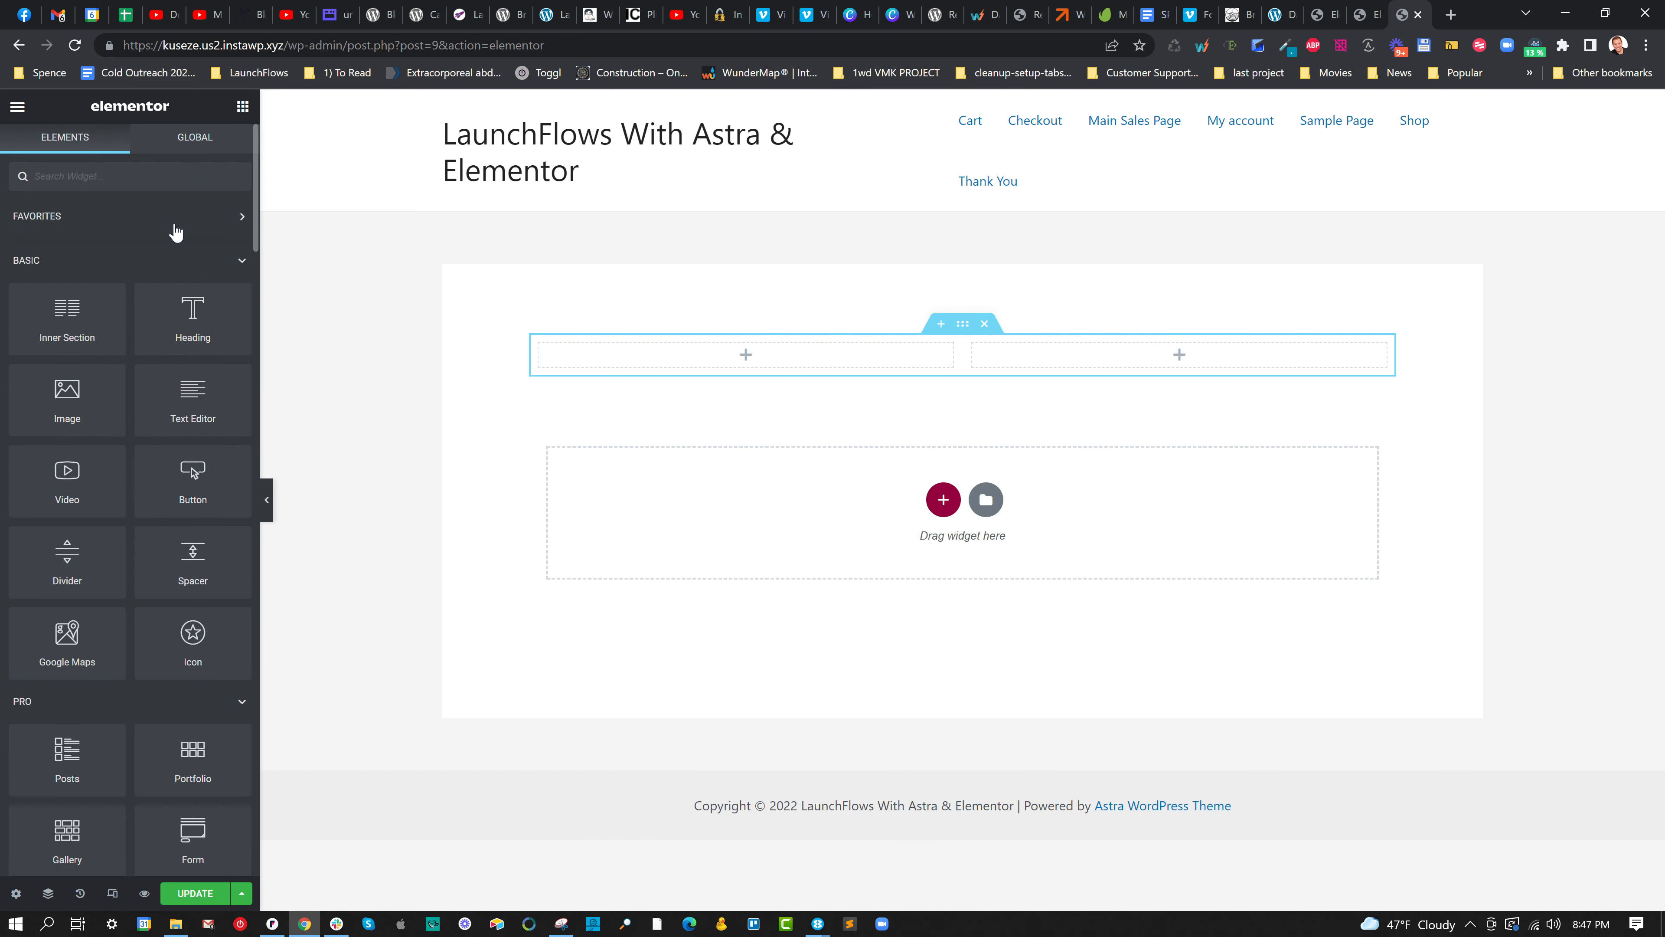
pyautogui.write('launchfflo')
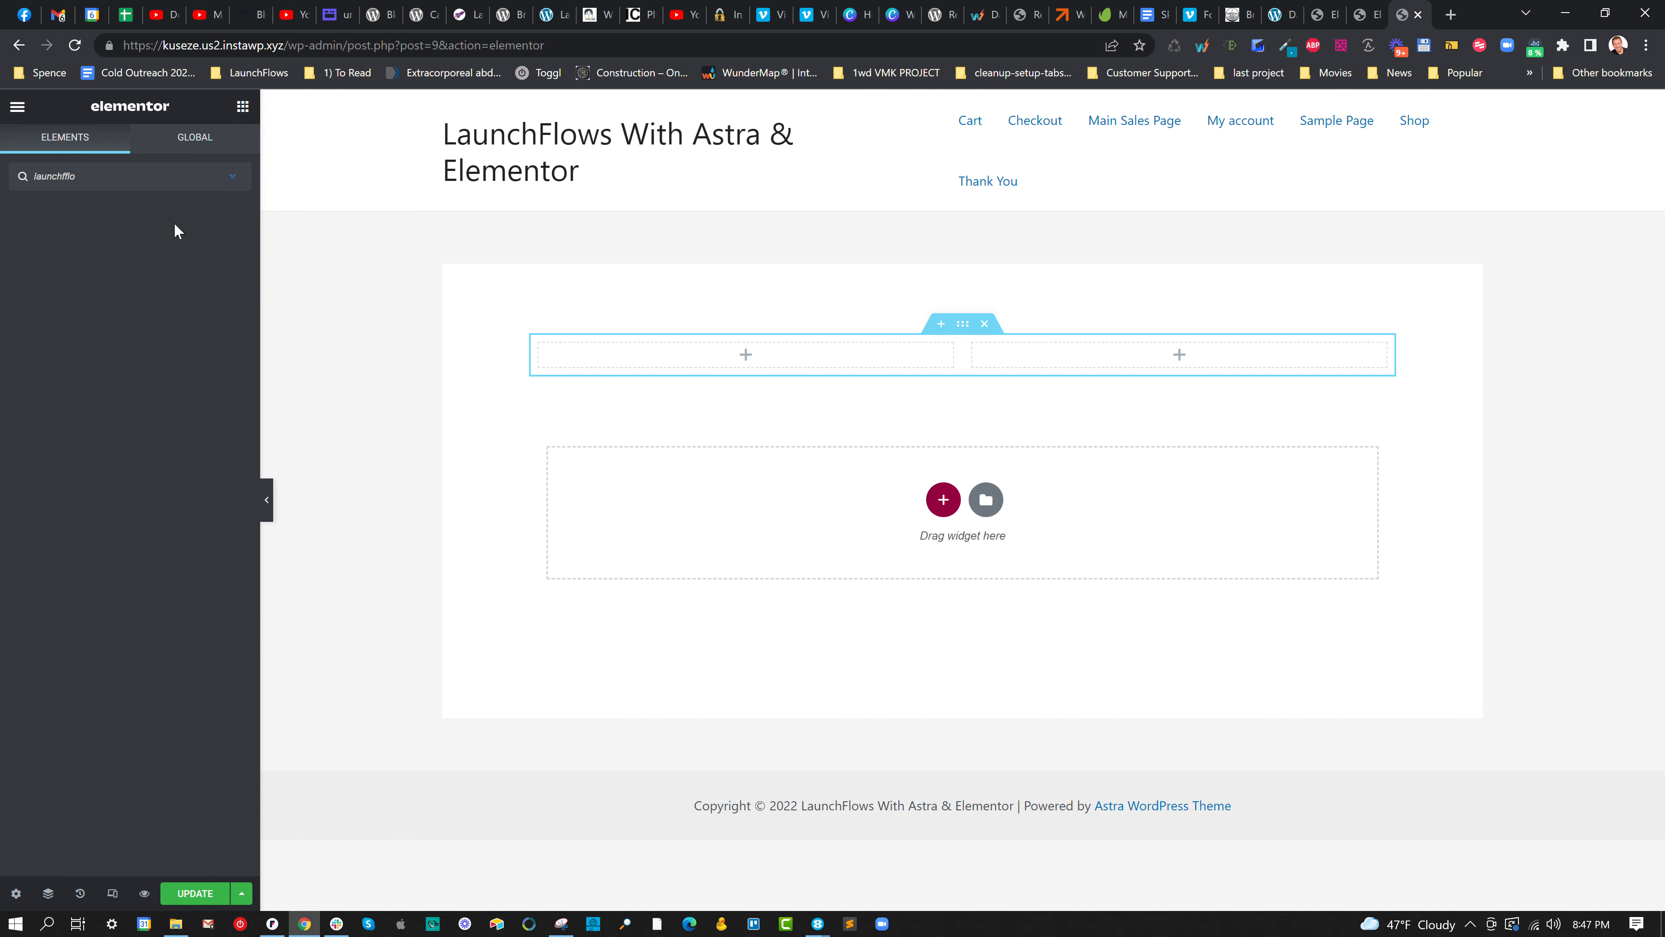
pyautogui.press('BackSpace')
pyautogui.press('BackSpace')
pyautogui.press('BackSpace')
pyautogui.write('lows')
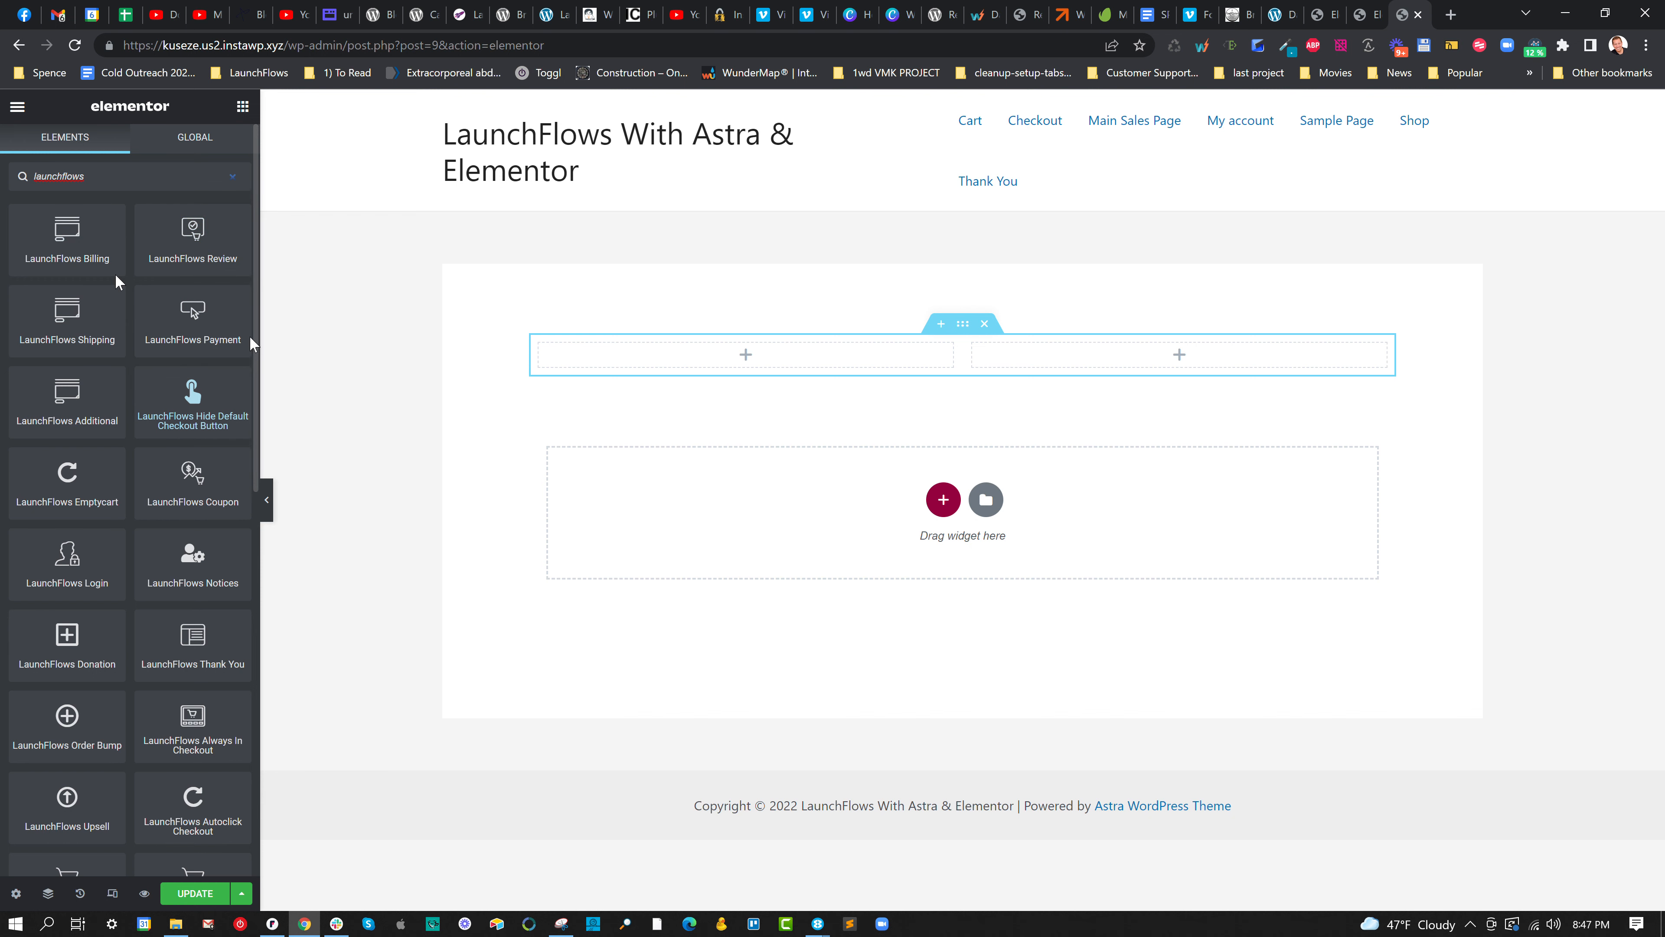
pyautogui.moveTo(84, 254); pyautogui.dragTo(613, 368)
pyautogui.click(242, 110)
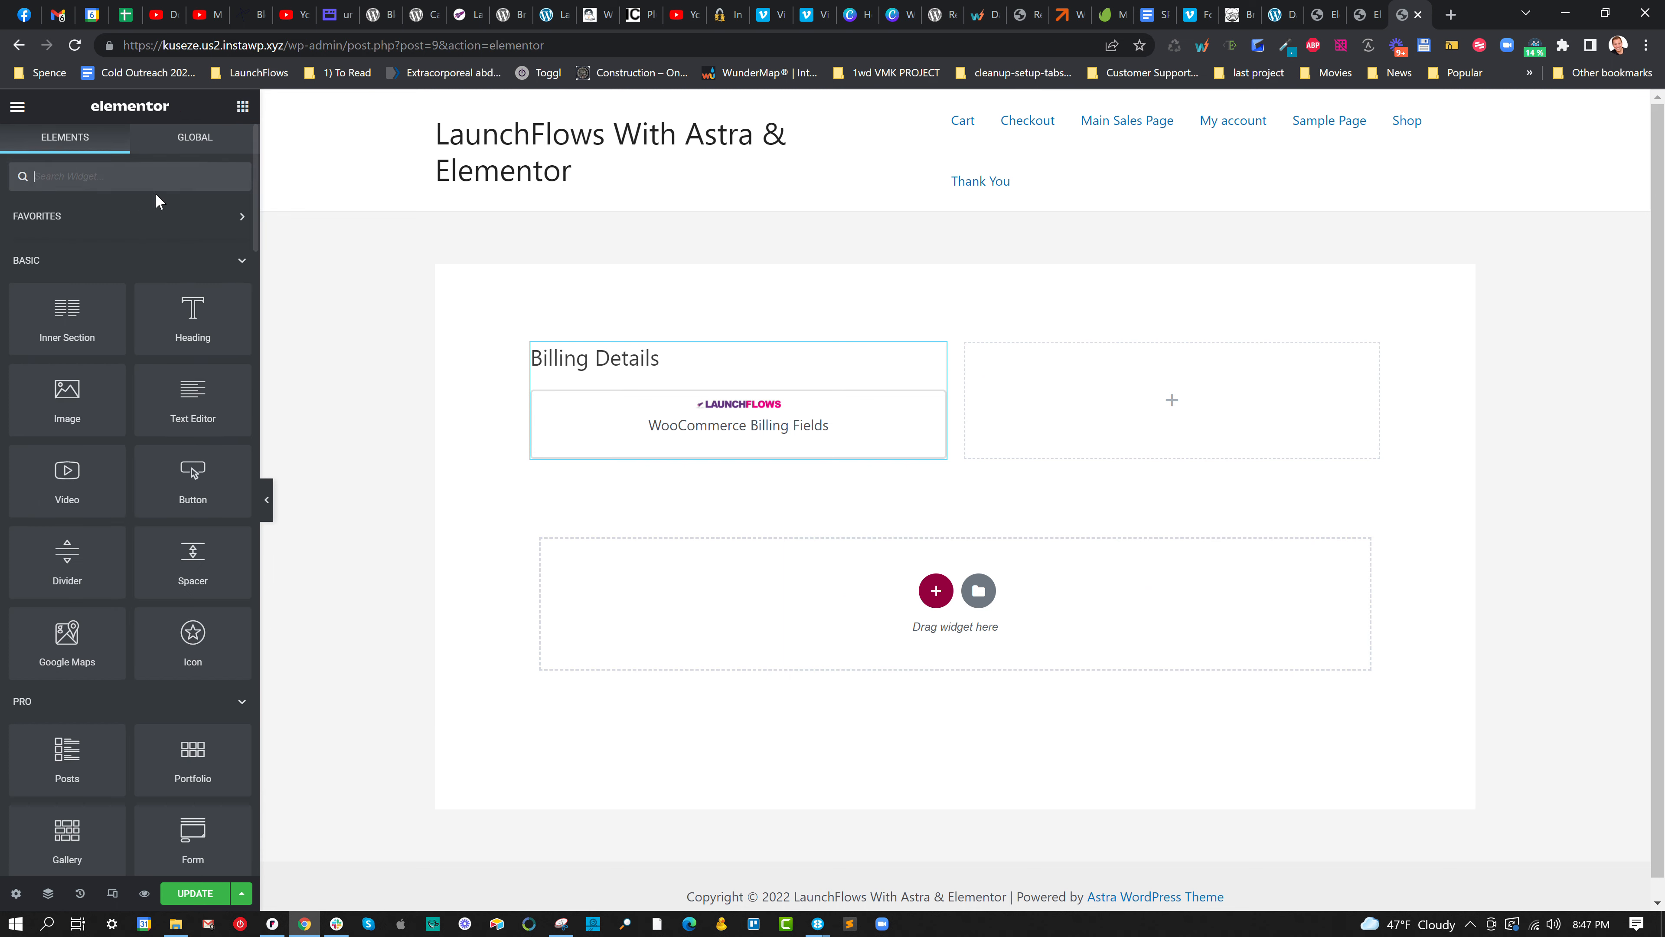
pyautogui.write('launchflows')
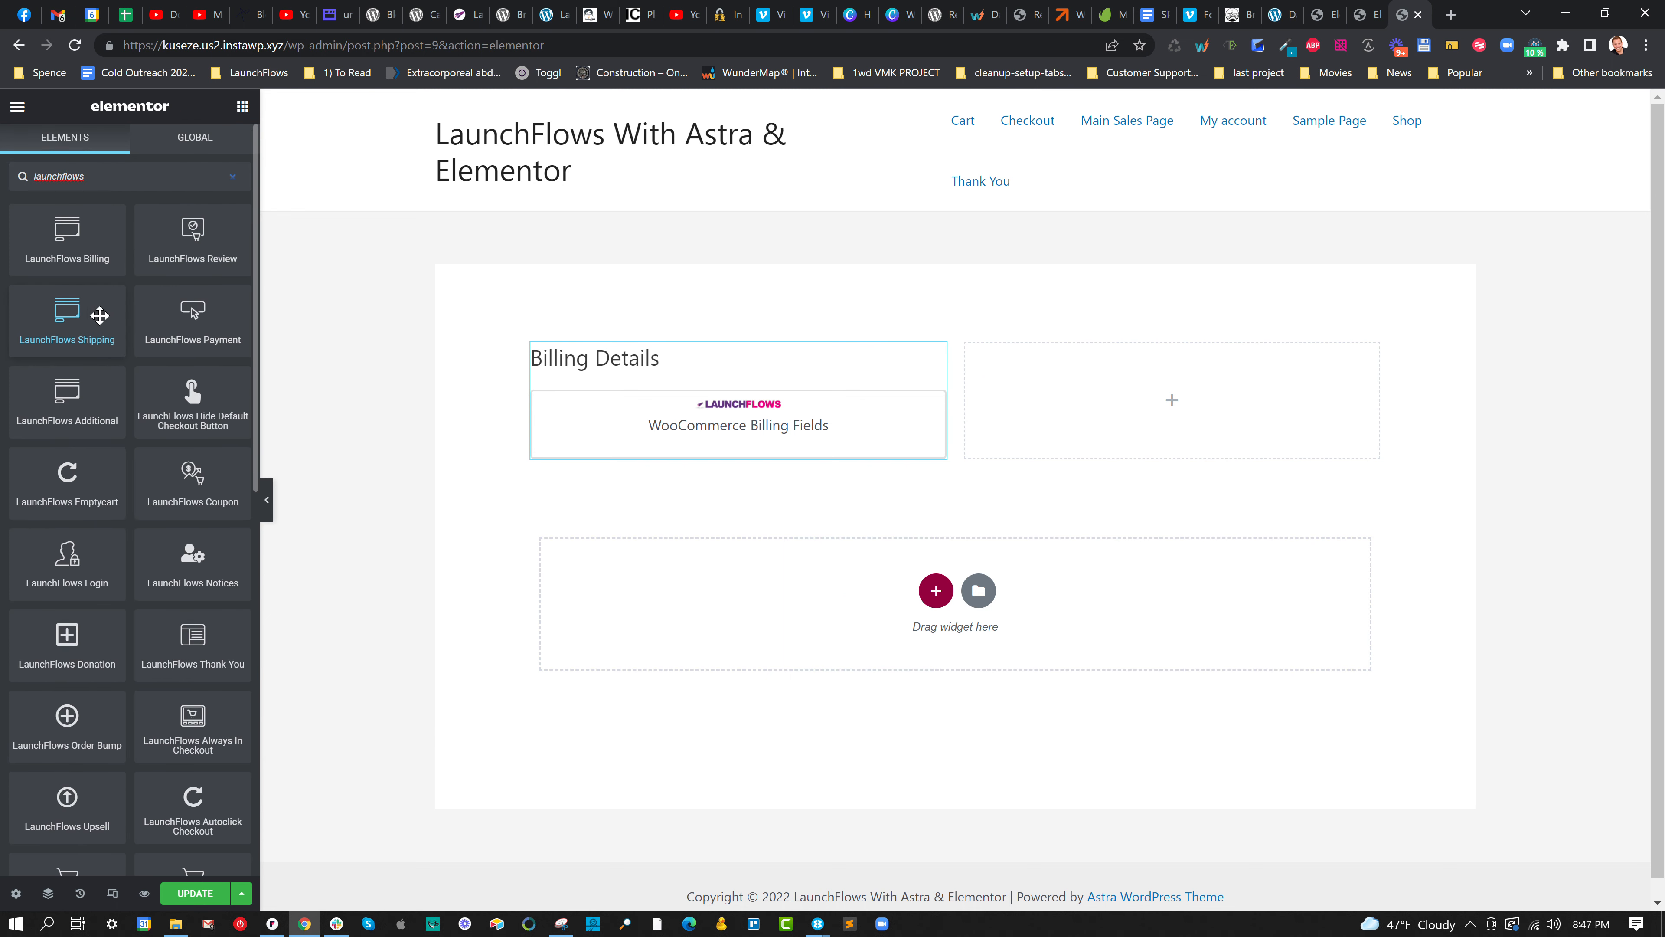
pyautogui.moveTo(100, 314); pyautogui.dragTo(652, 453)
# Place the LaunchFlows Review widget in the second column and the LaunchFlows Payment widget beneath it.
pyautogui.click(242, 106)
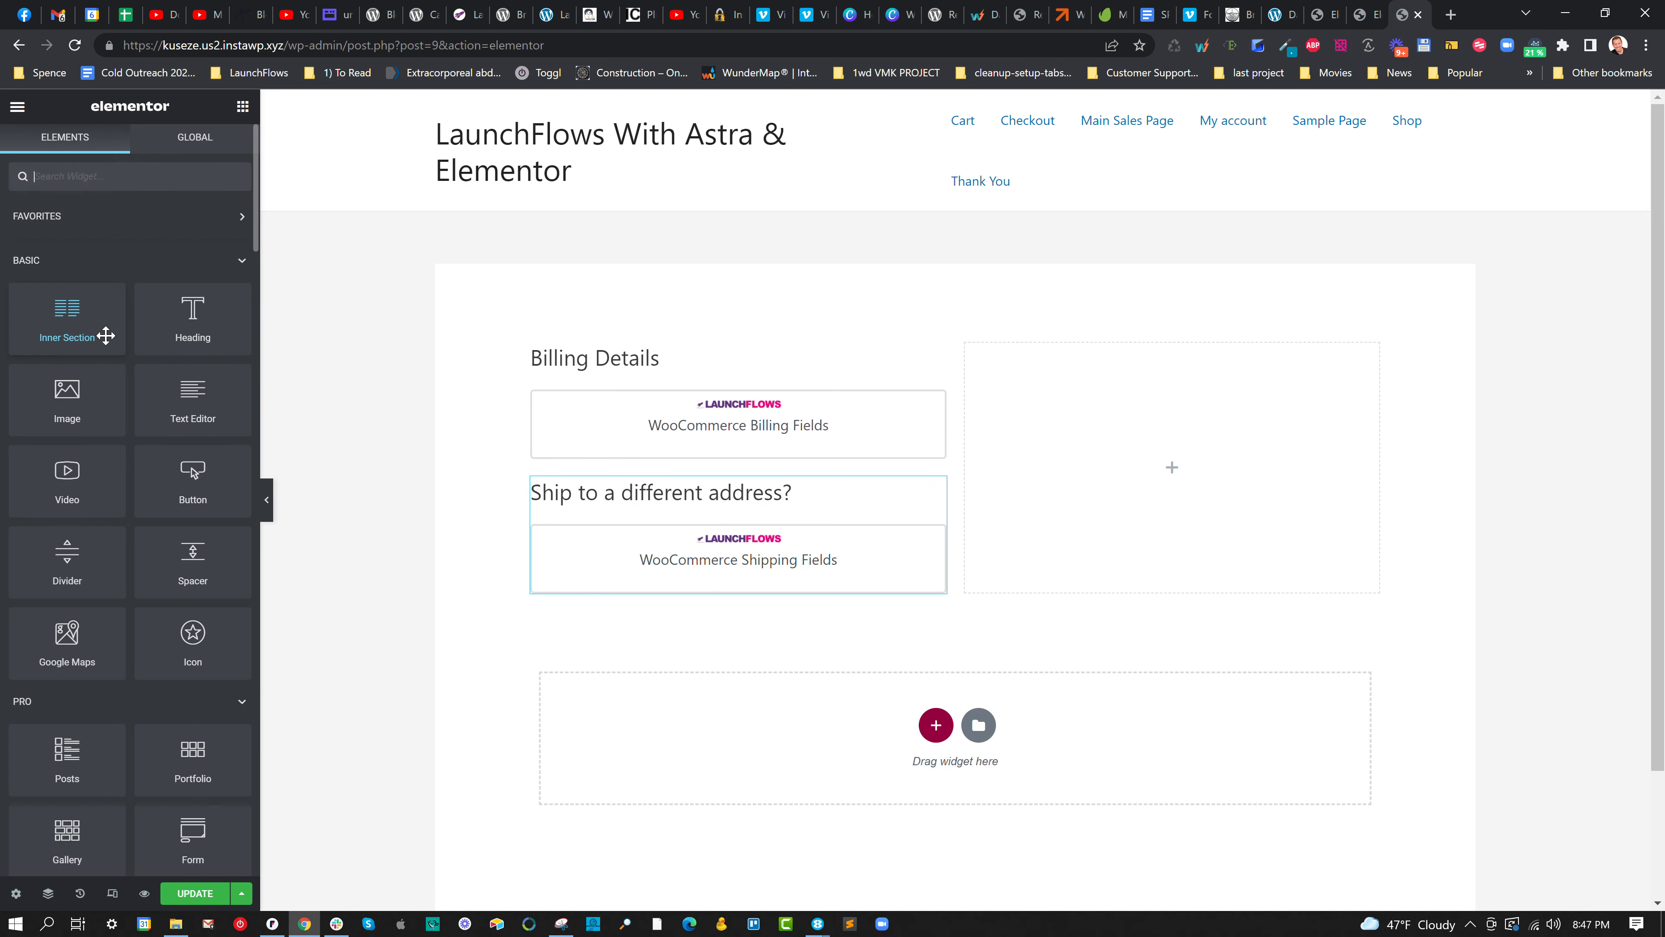
pyautogui.click(156, 177)
pyautogui.write('launch')
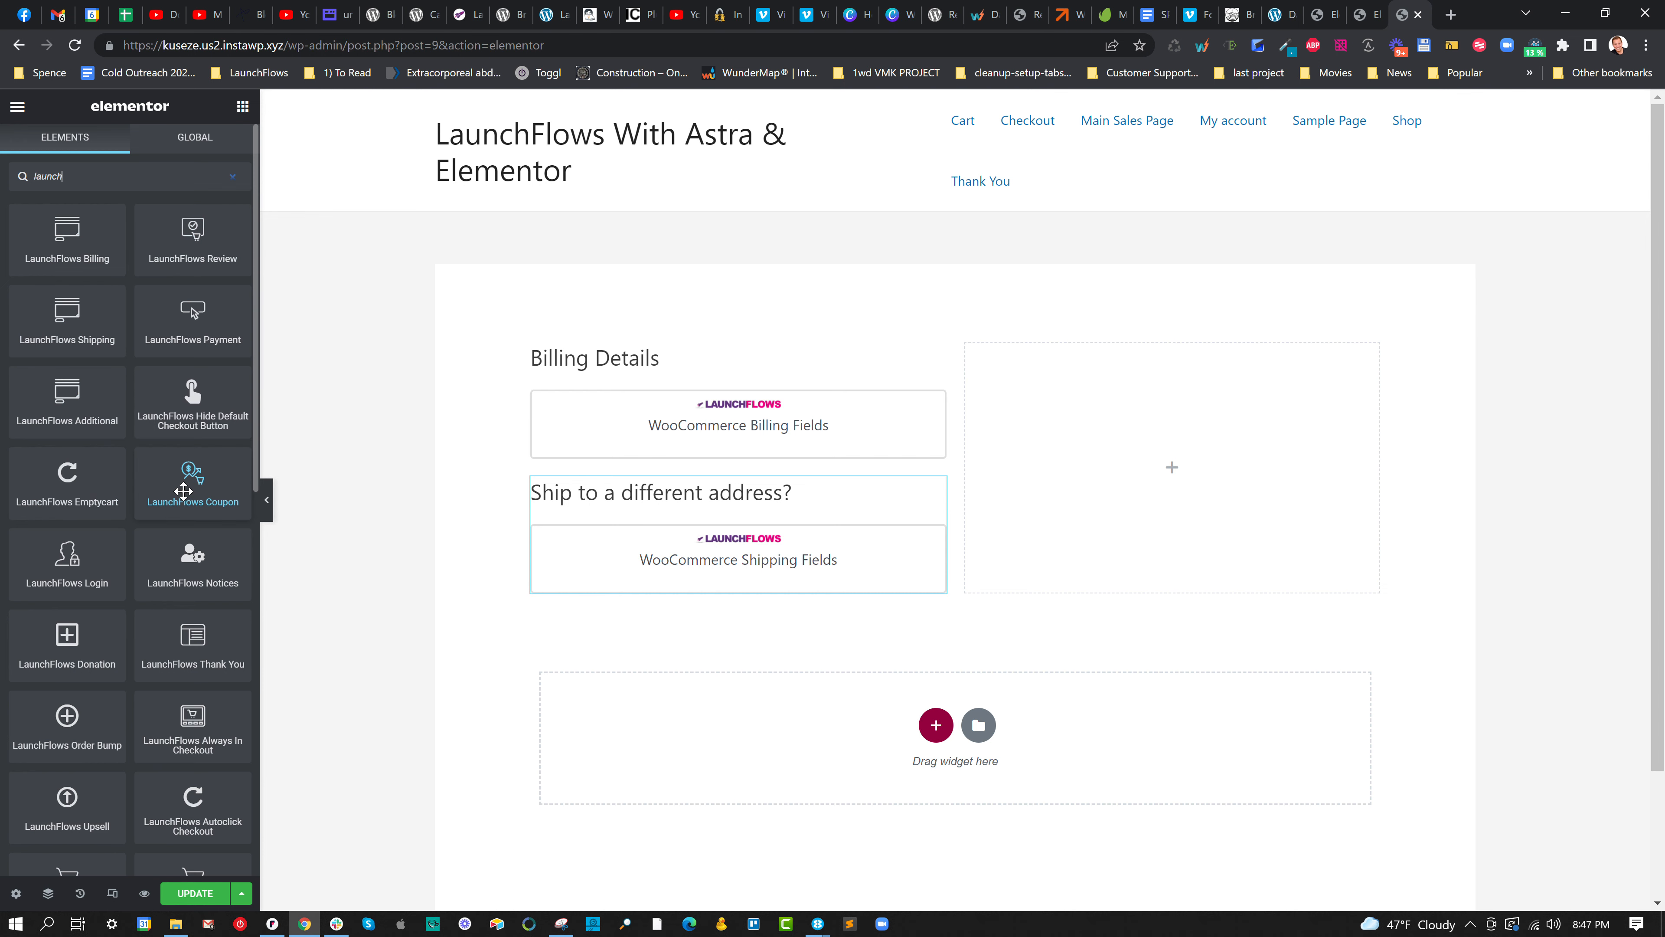
pyautogui.moveTo(192, 236); pyautogui.dragTo(1108, 407)
pyautogui.click(243, 107)
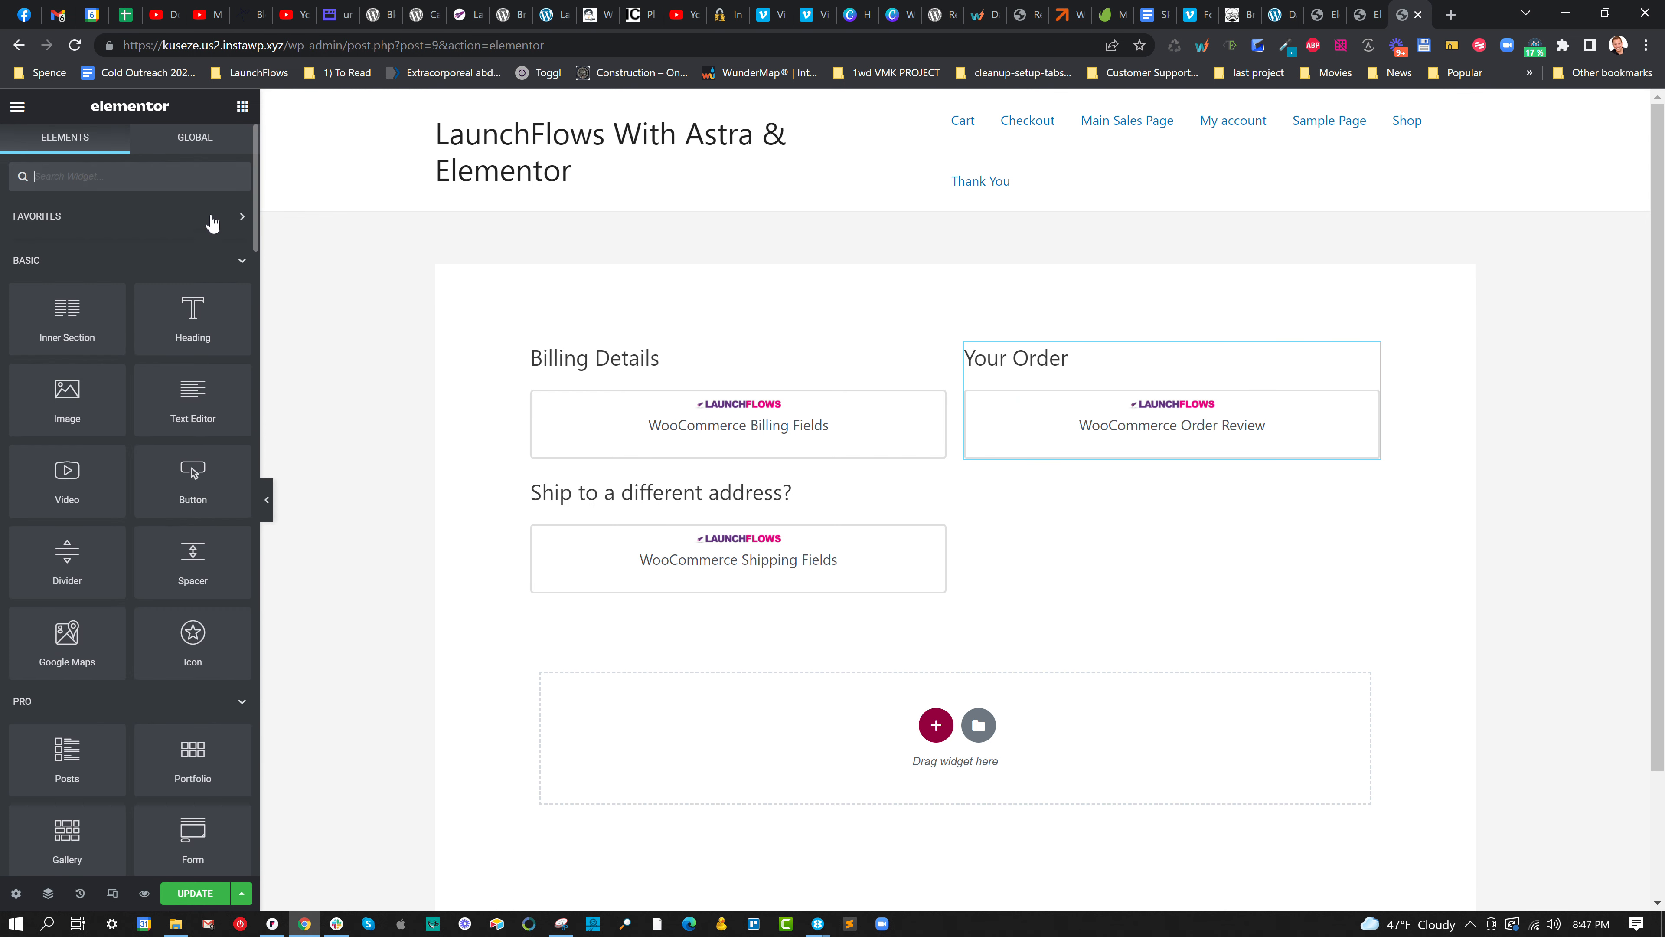
pyautogui.write('launch')
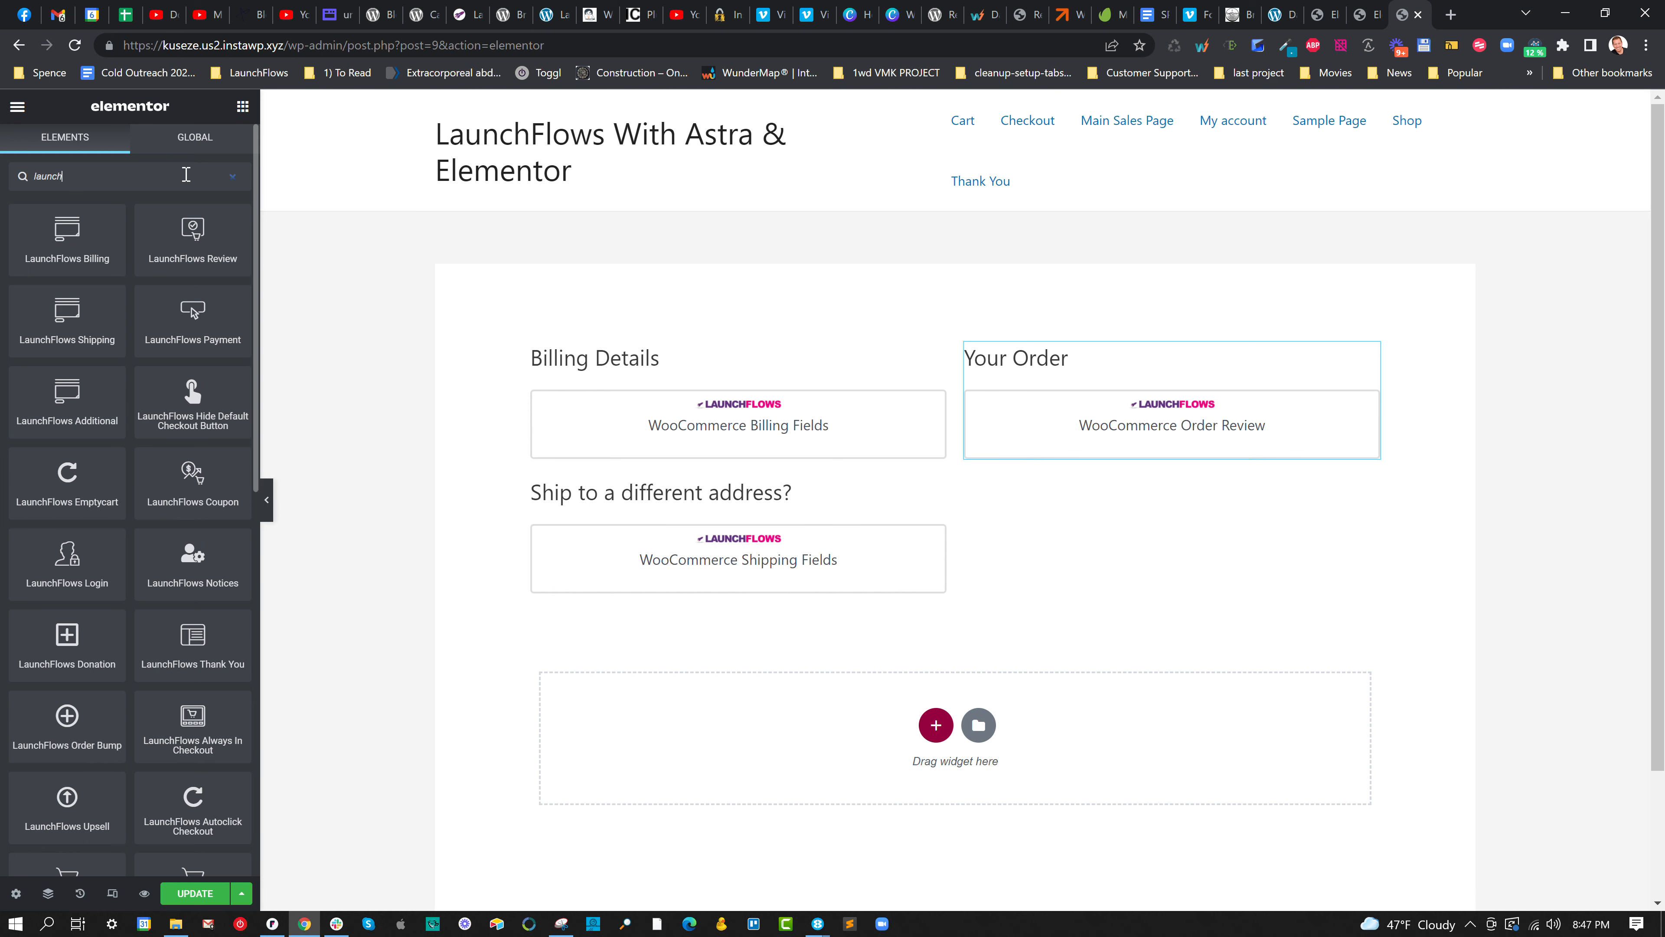
pyautogui.moveTo(193, 315); pyautogui.dragTo(1074, 462)
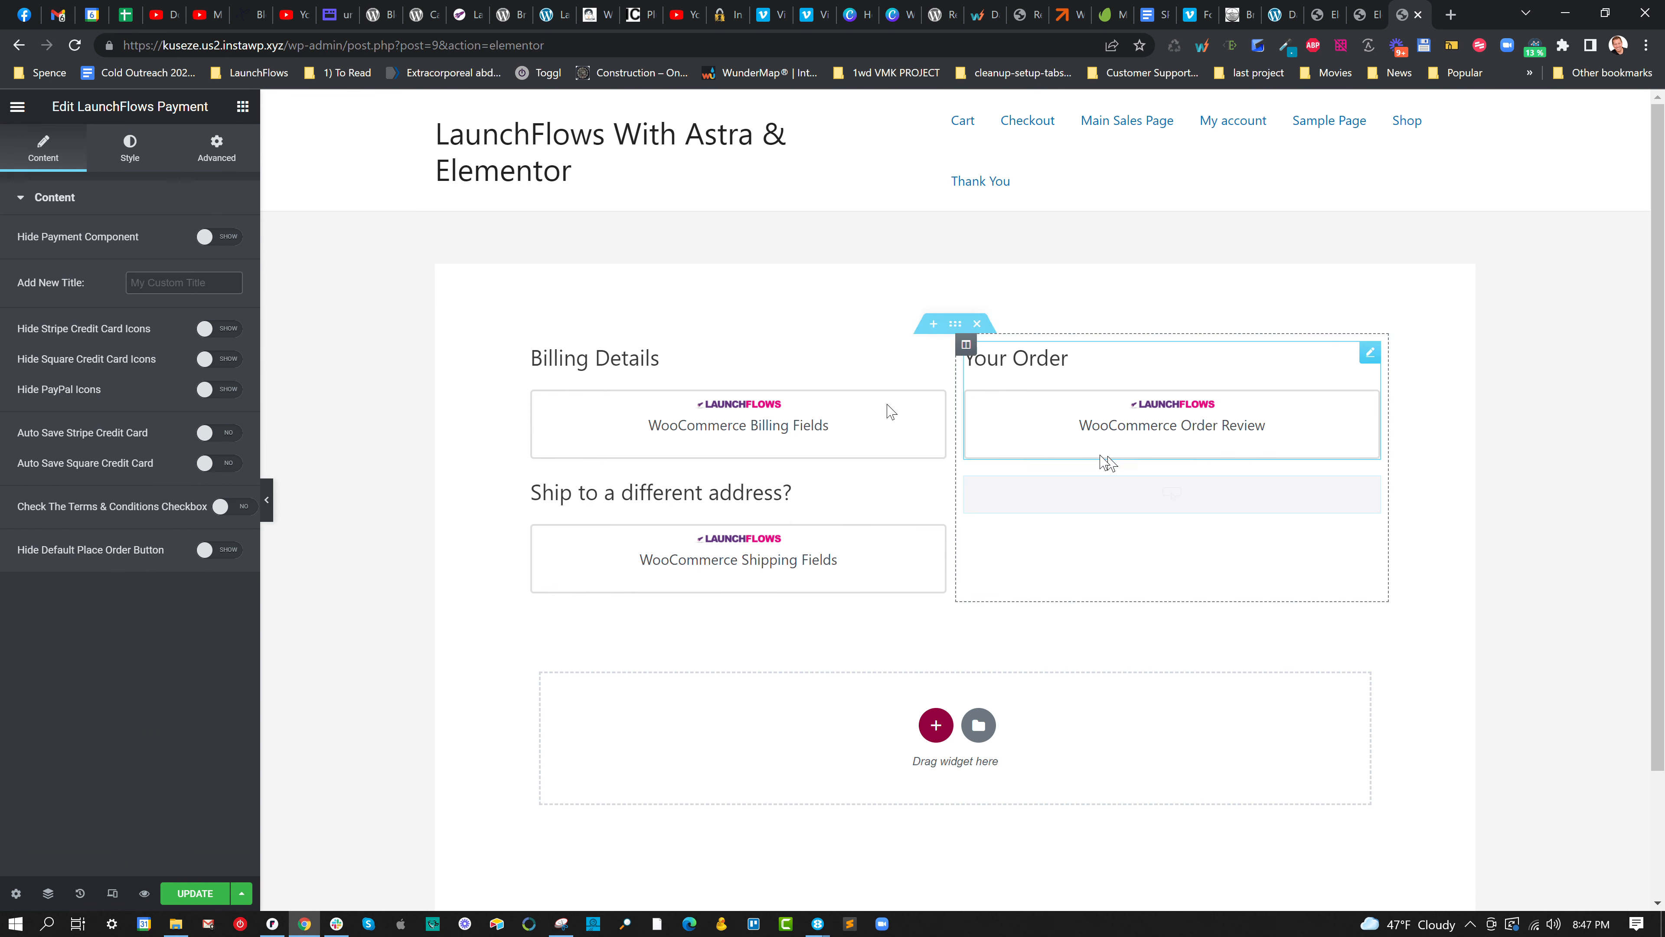
# Add the LaunchFlows Hide Default Checkout Button below the payment widget and insert LaunchFlows Coupon between the two.
pyautogui.click(242, 109)
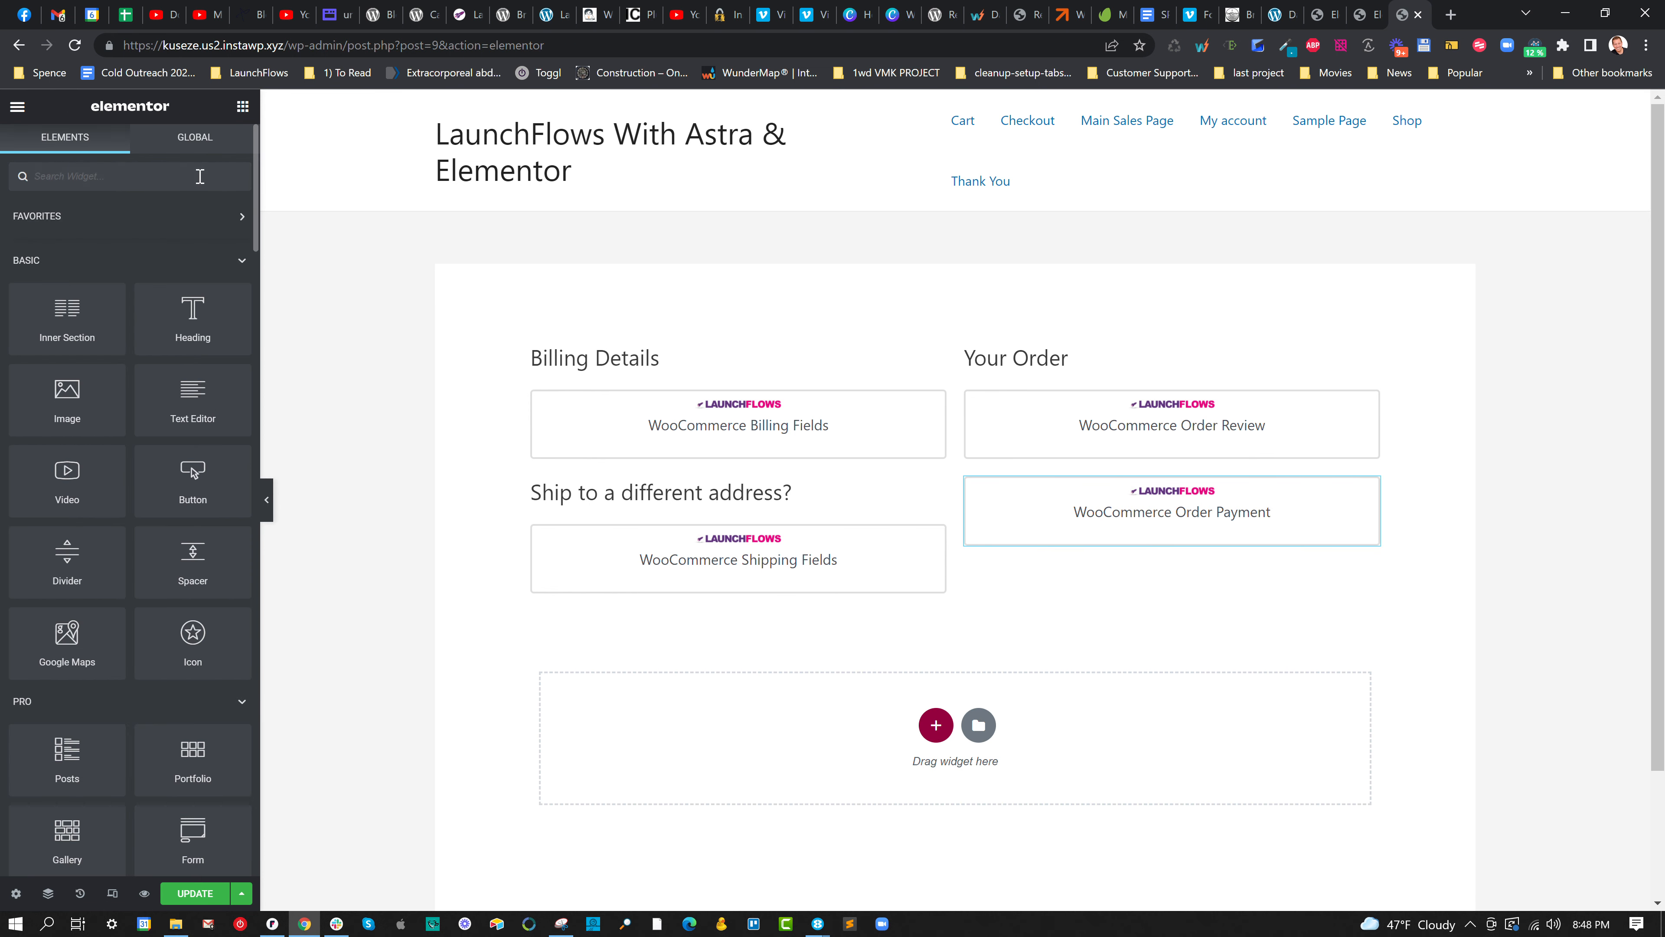
pyautogui.write('launch')
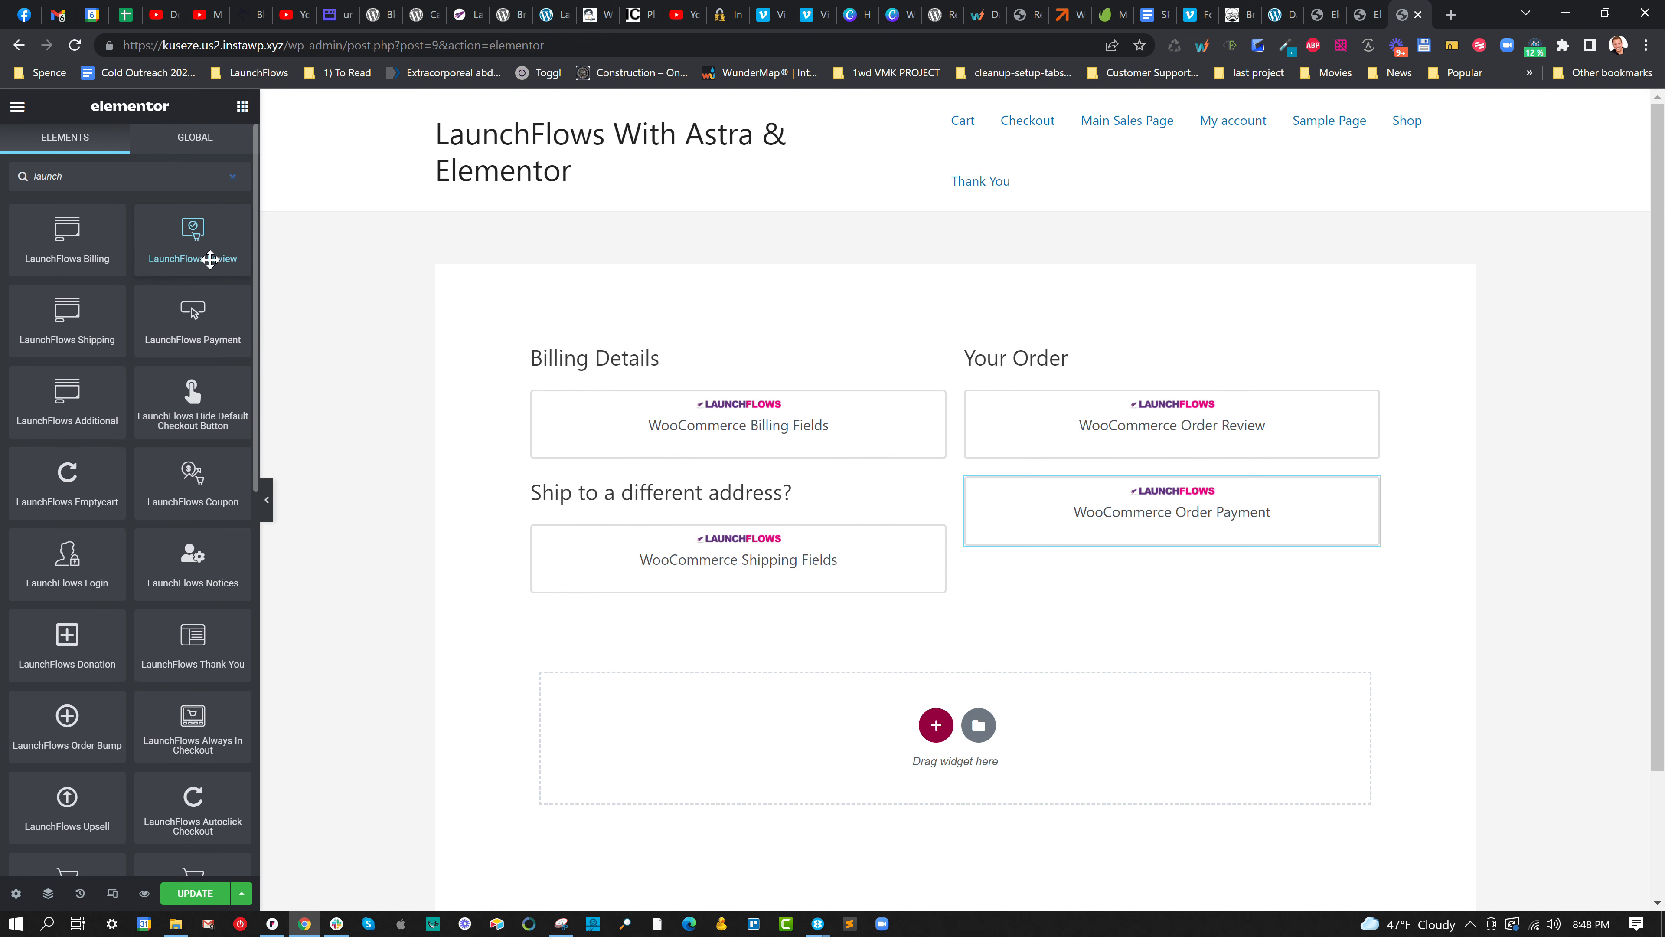
pyautogui.moveTo(188, 391); pyautogui.dragTo(1079, 544)
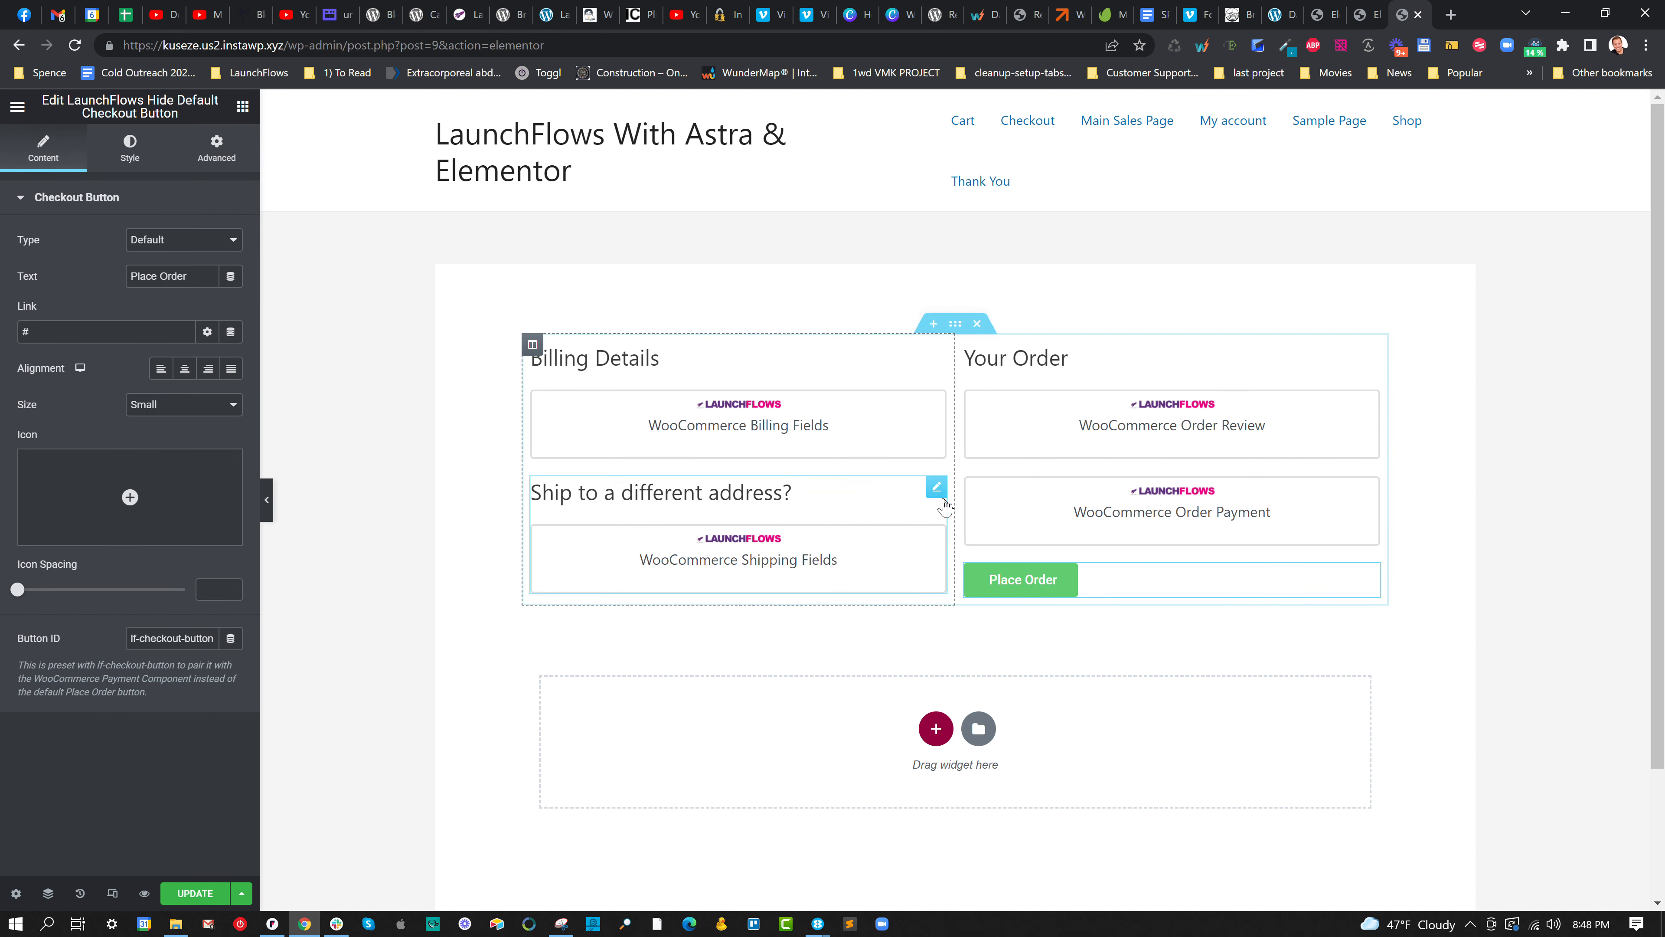
pyautogui.click(242, 106)
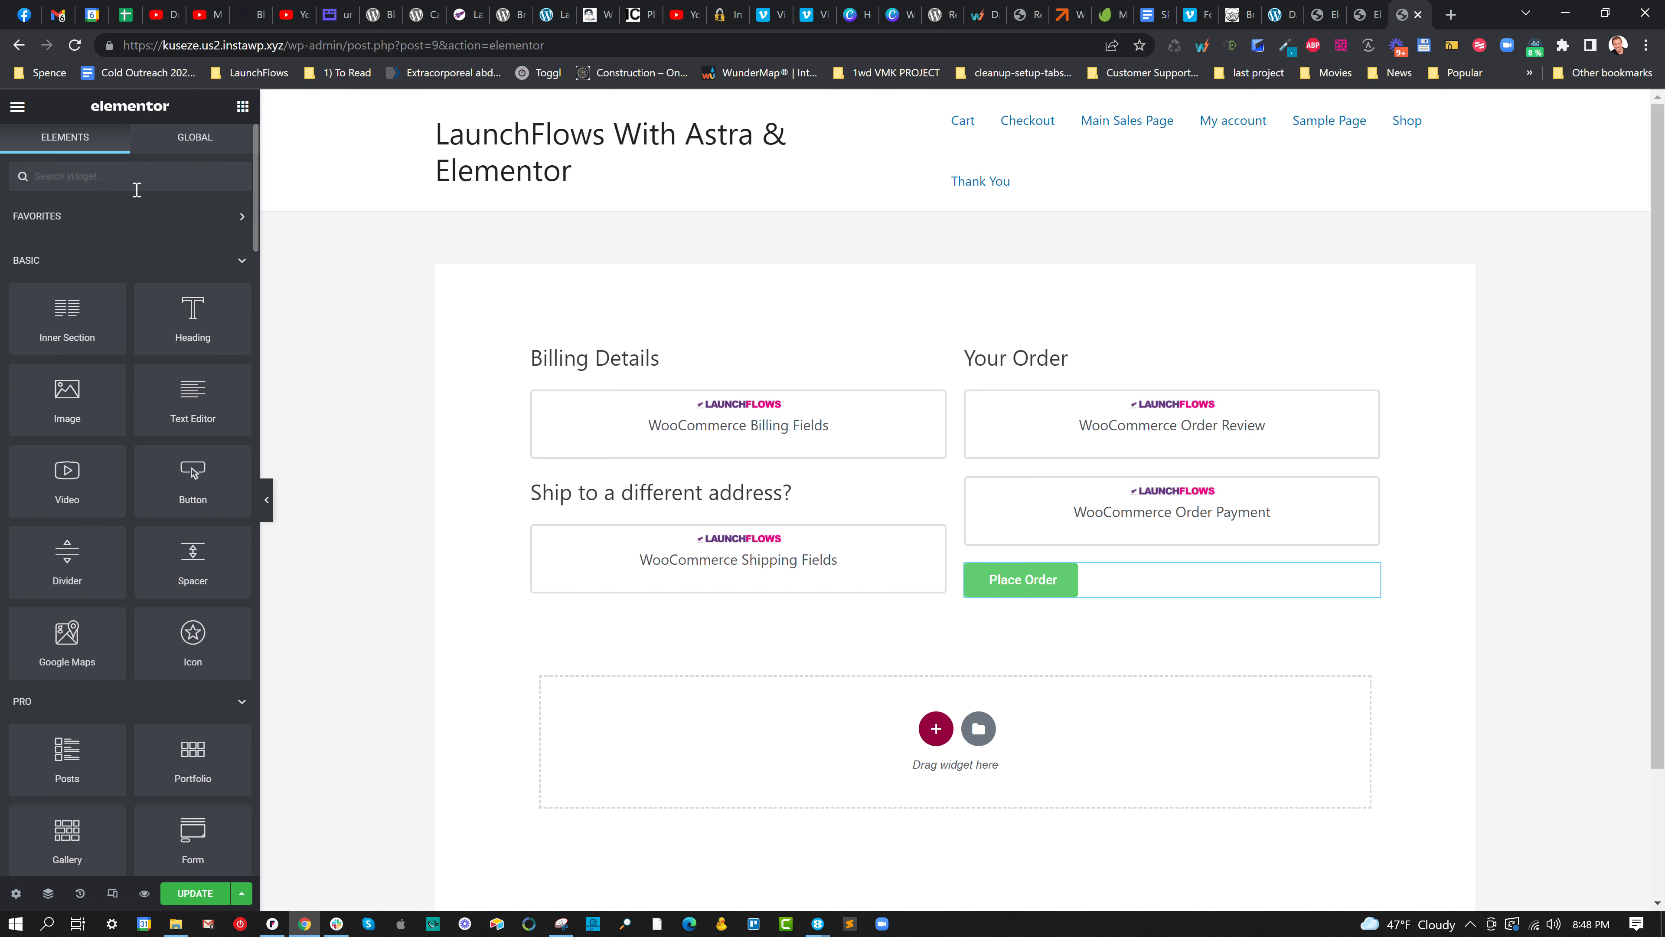
pyautogui.write('launch')
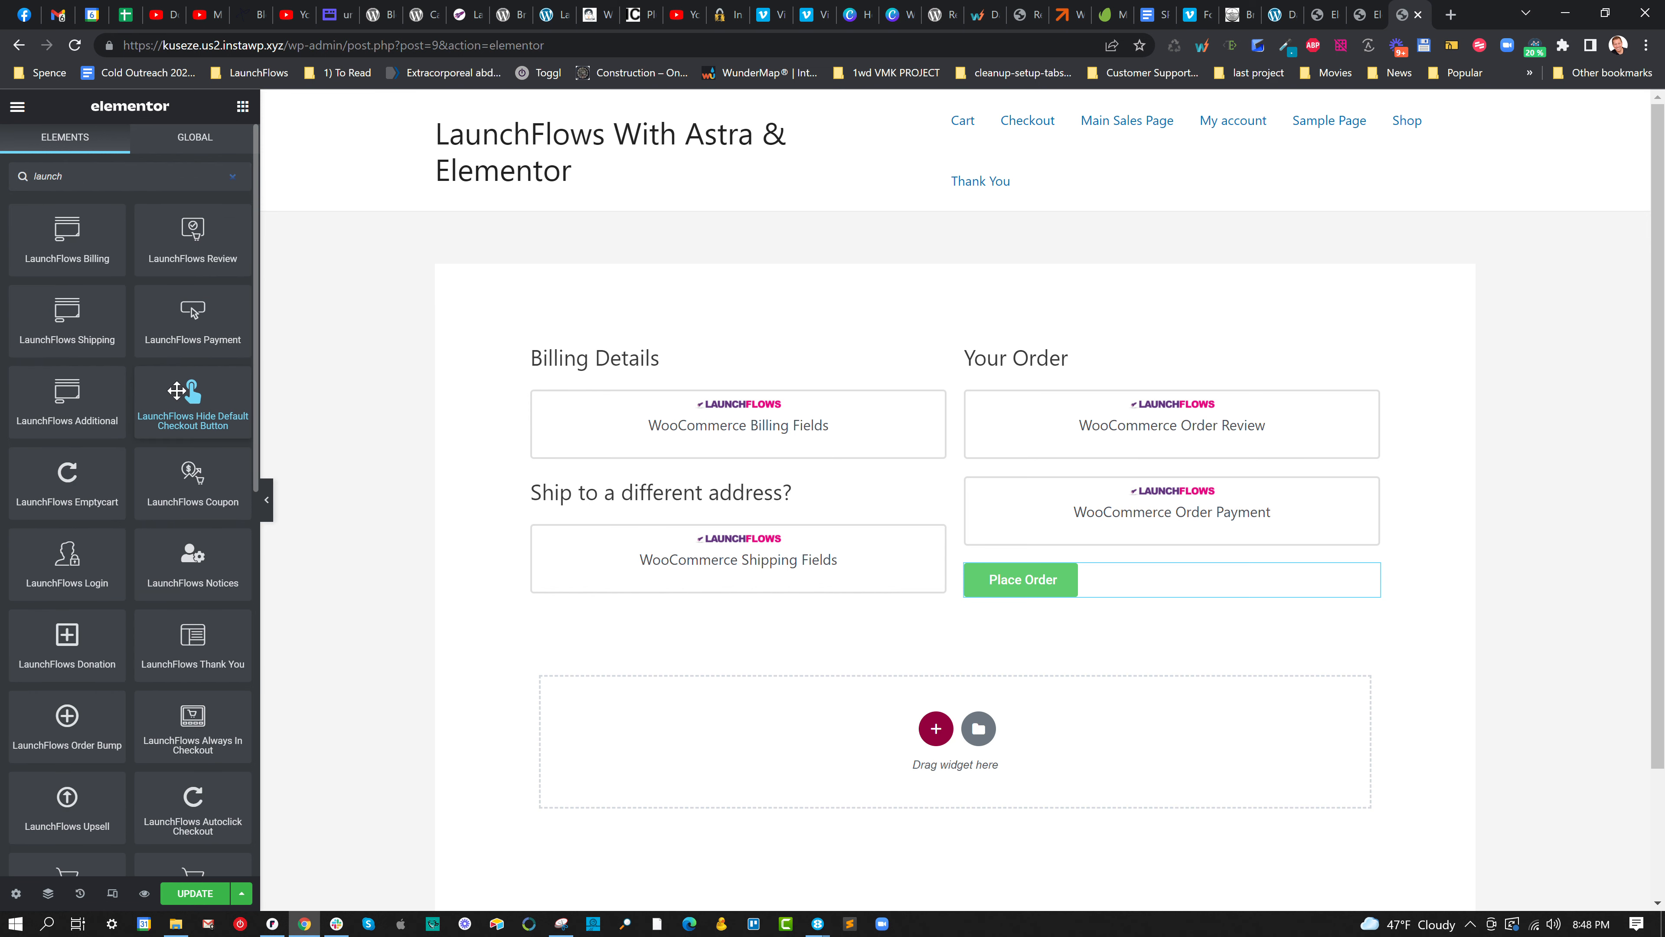
pyautogui.moveTo(192, 472); pyautogui.dragTo(1062, 561)
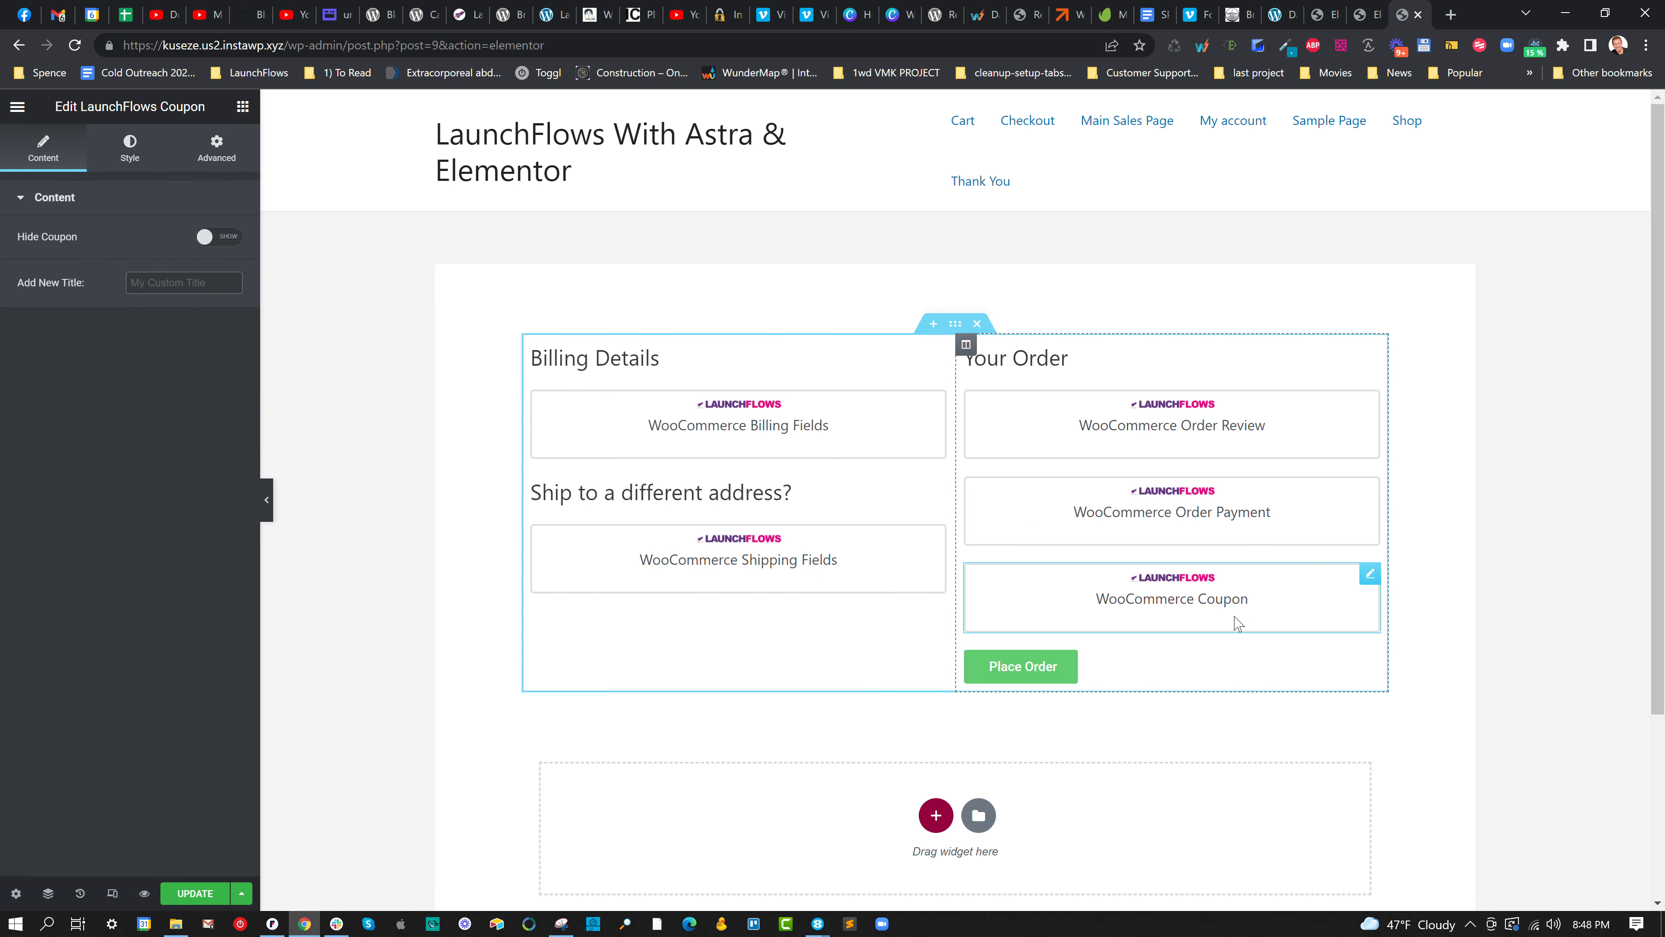
# Delete the LaunchFlows Hide Default Checkout Button widget at the end of the second column.
pyautogui.click(1370, 660)
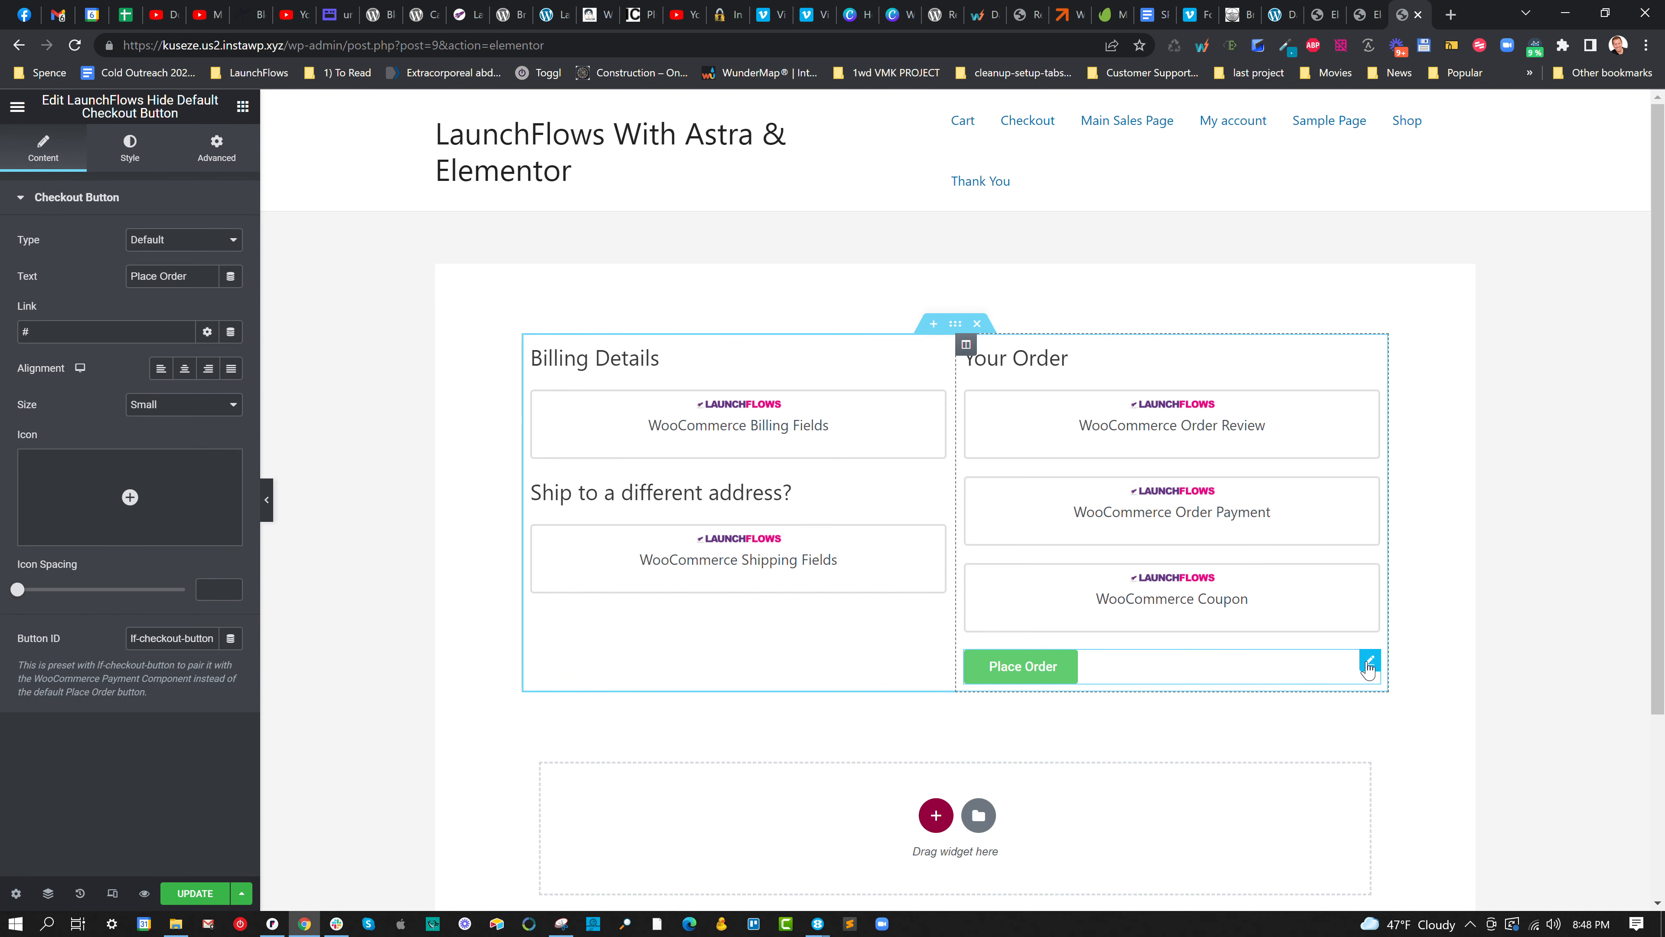
pyautogui.rightClick(1368, 668)
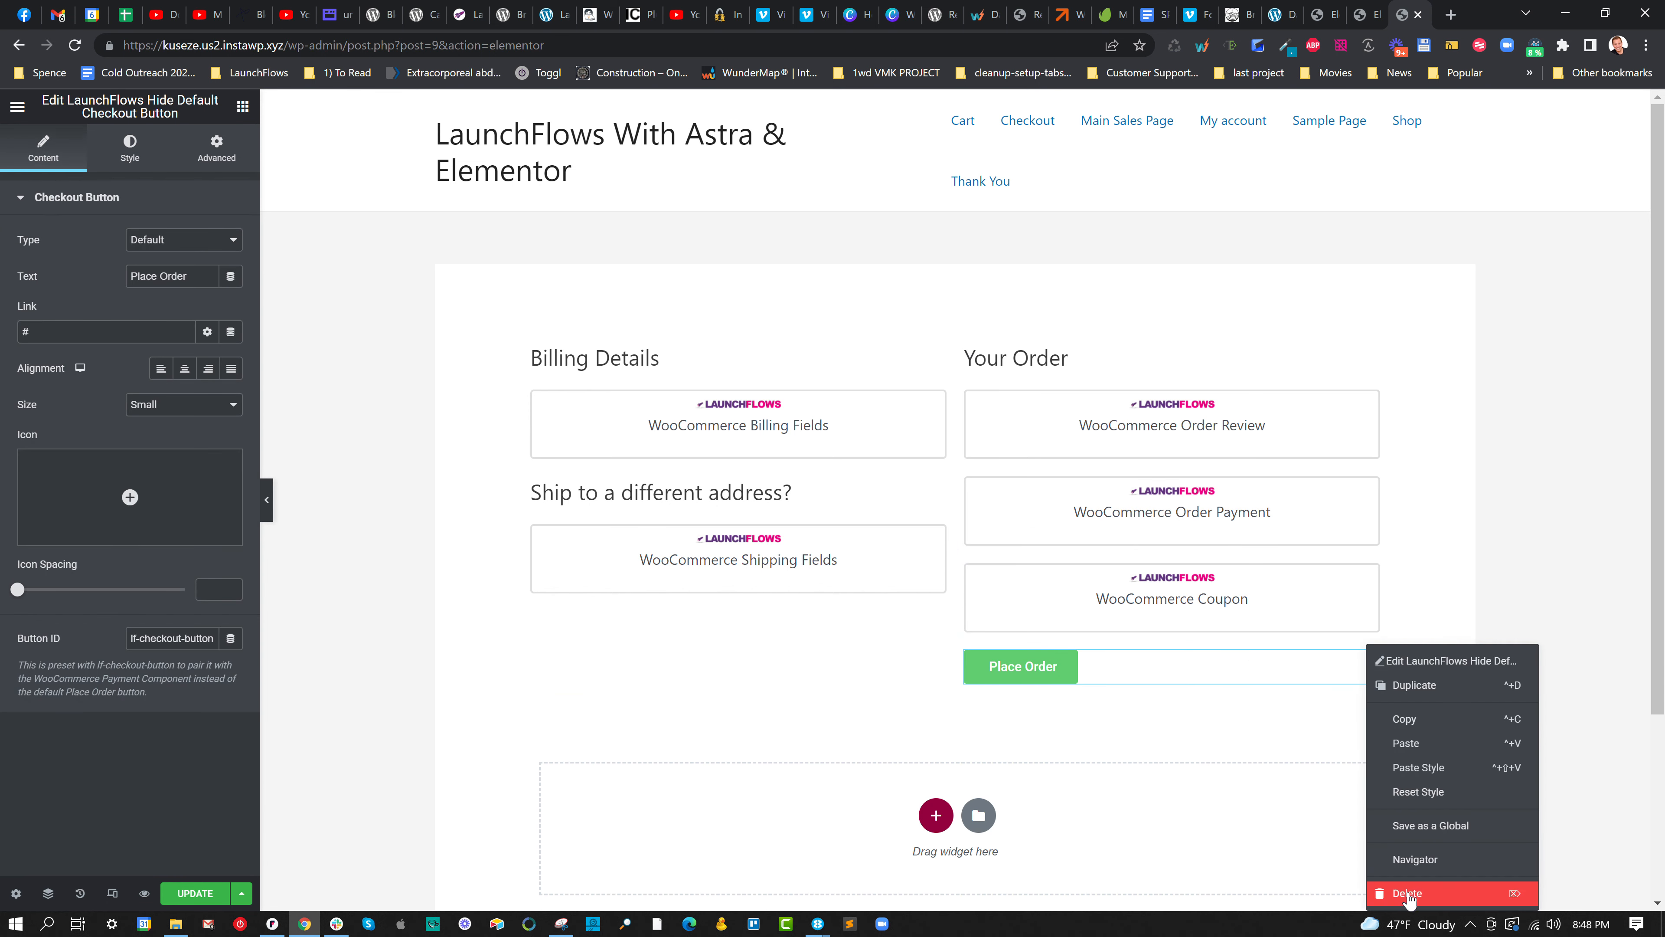
pyautogui.press('Delete')
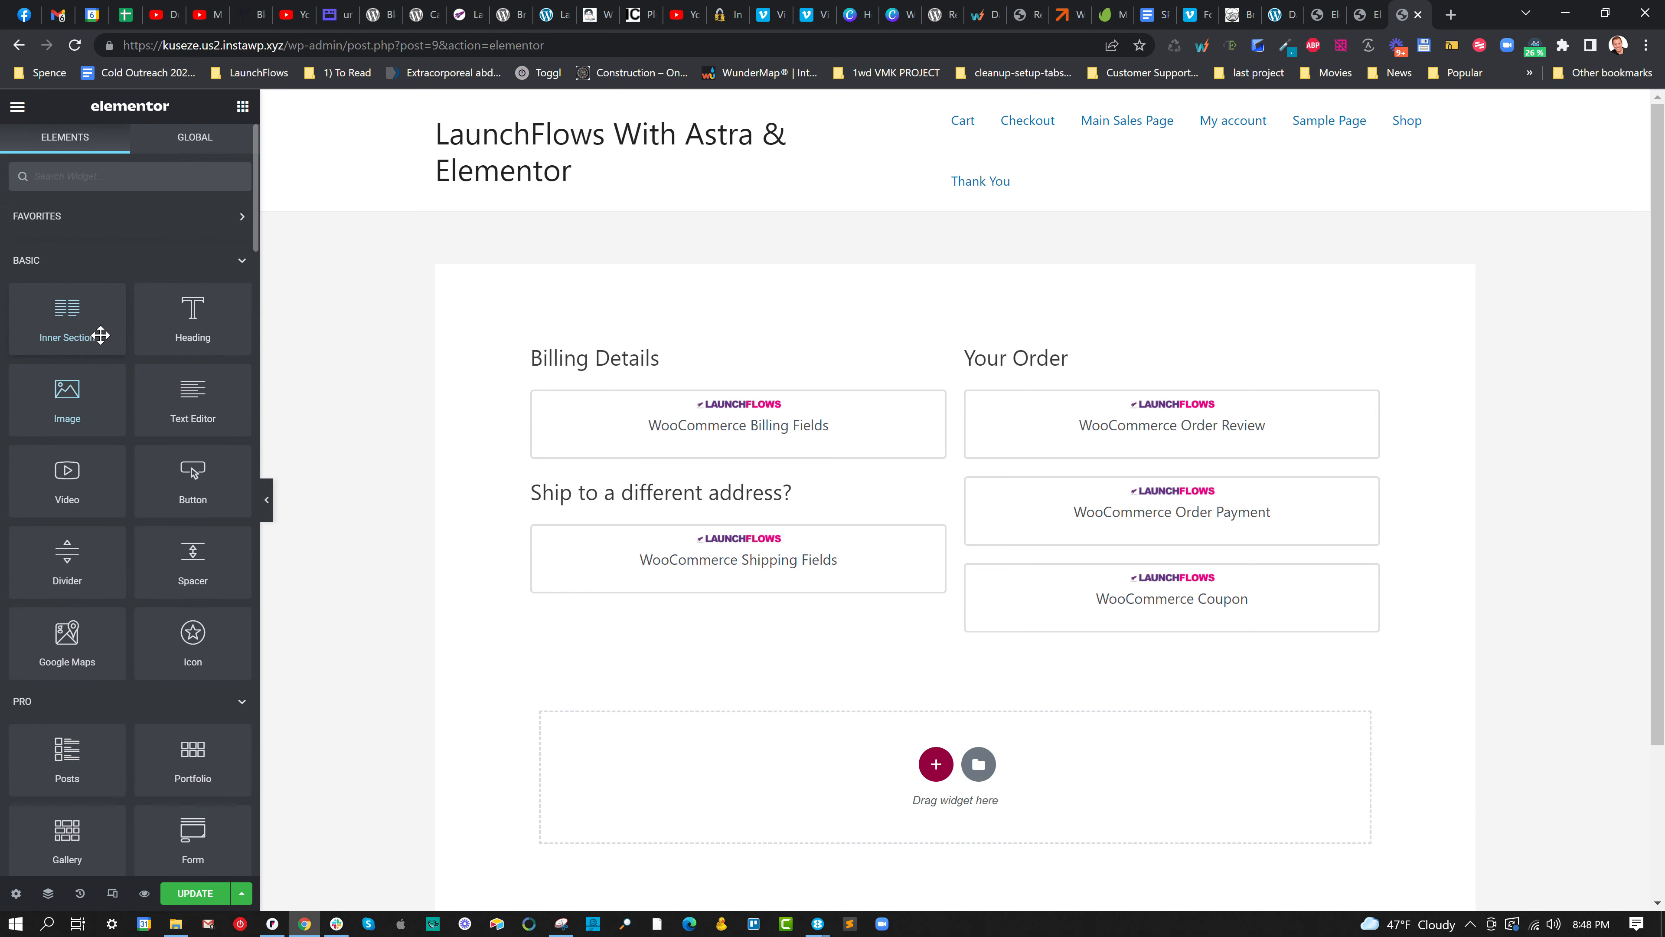
# Place the LaunchFlows Additional widget beneath the shipping fields in the first column.
pyautogui.scroll(-7, 243, 268)
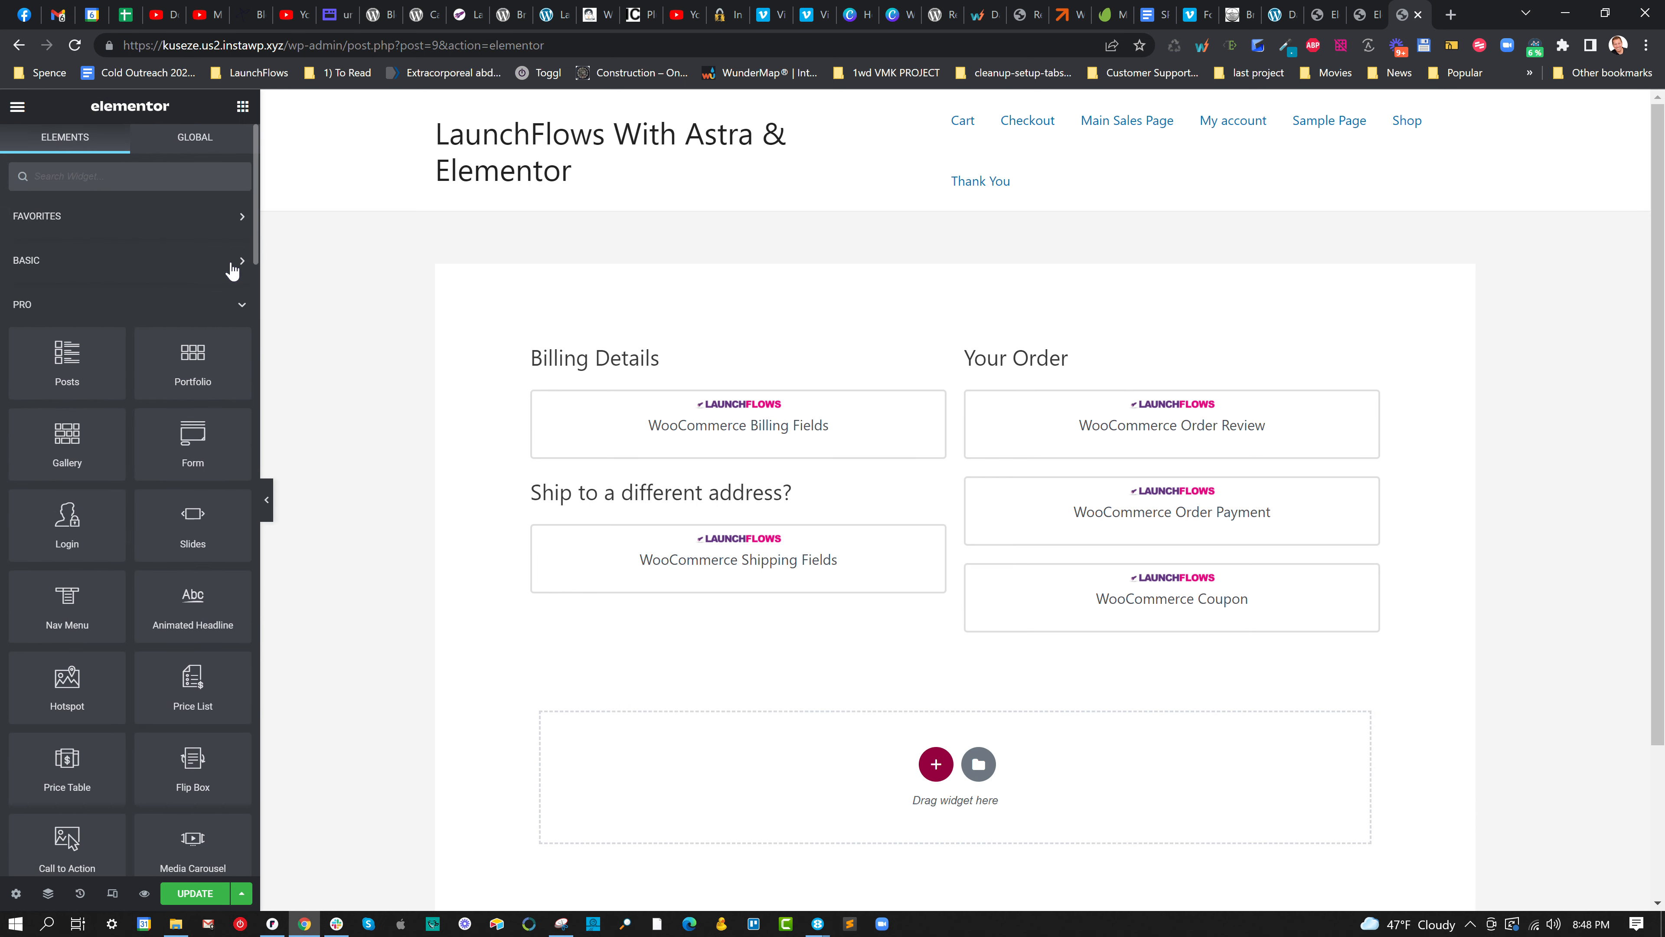
pyautogui.scroll(10, 240, 249)
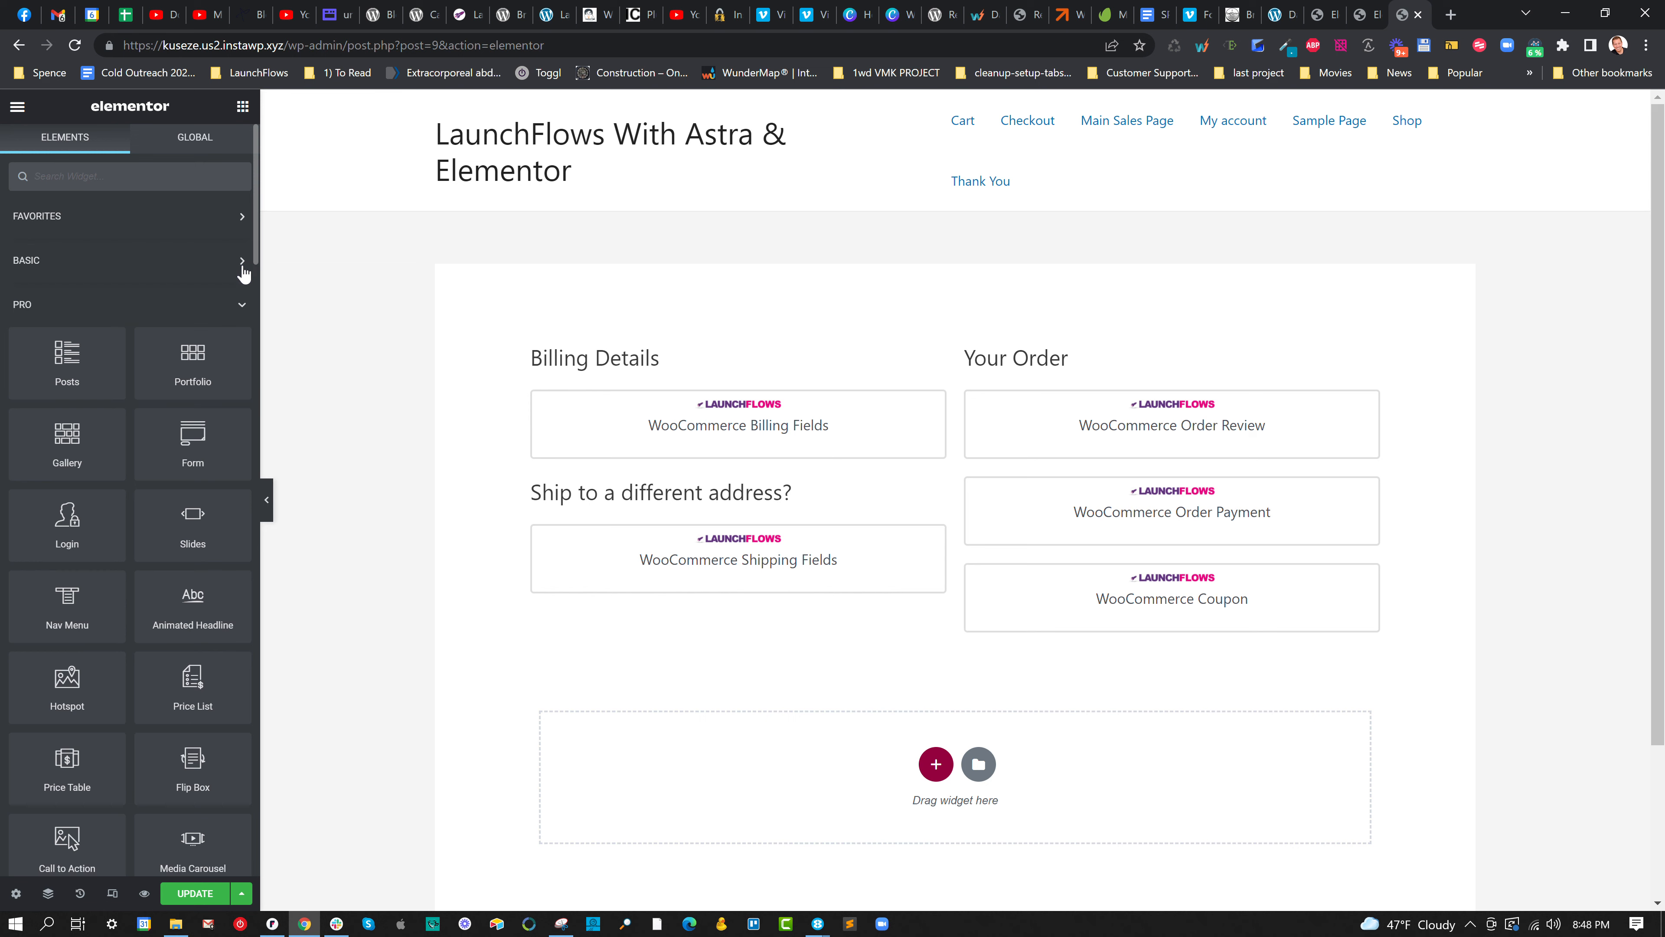
pyautogui.click(243, 307)
pyautogui.click(242, 354)
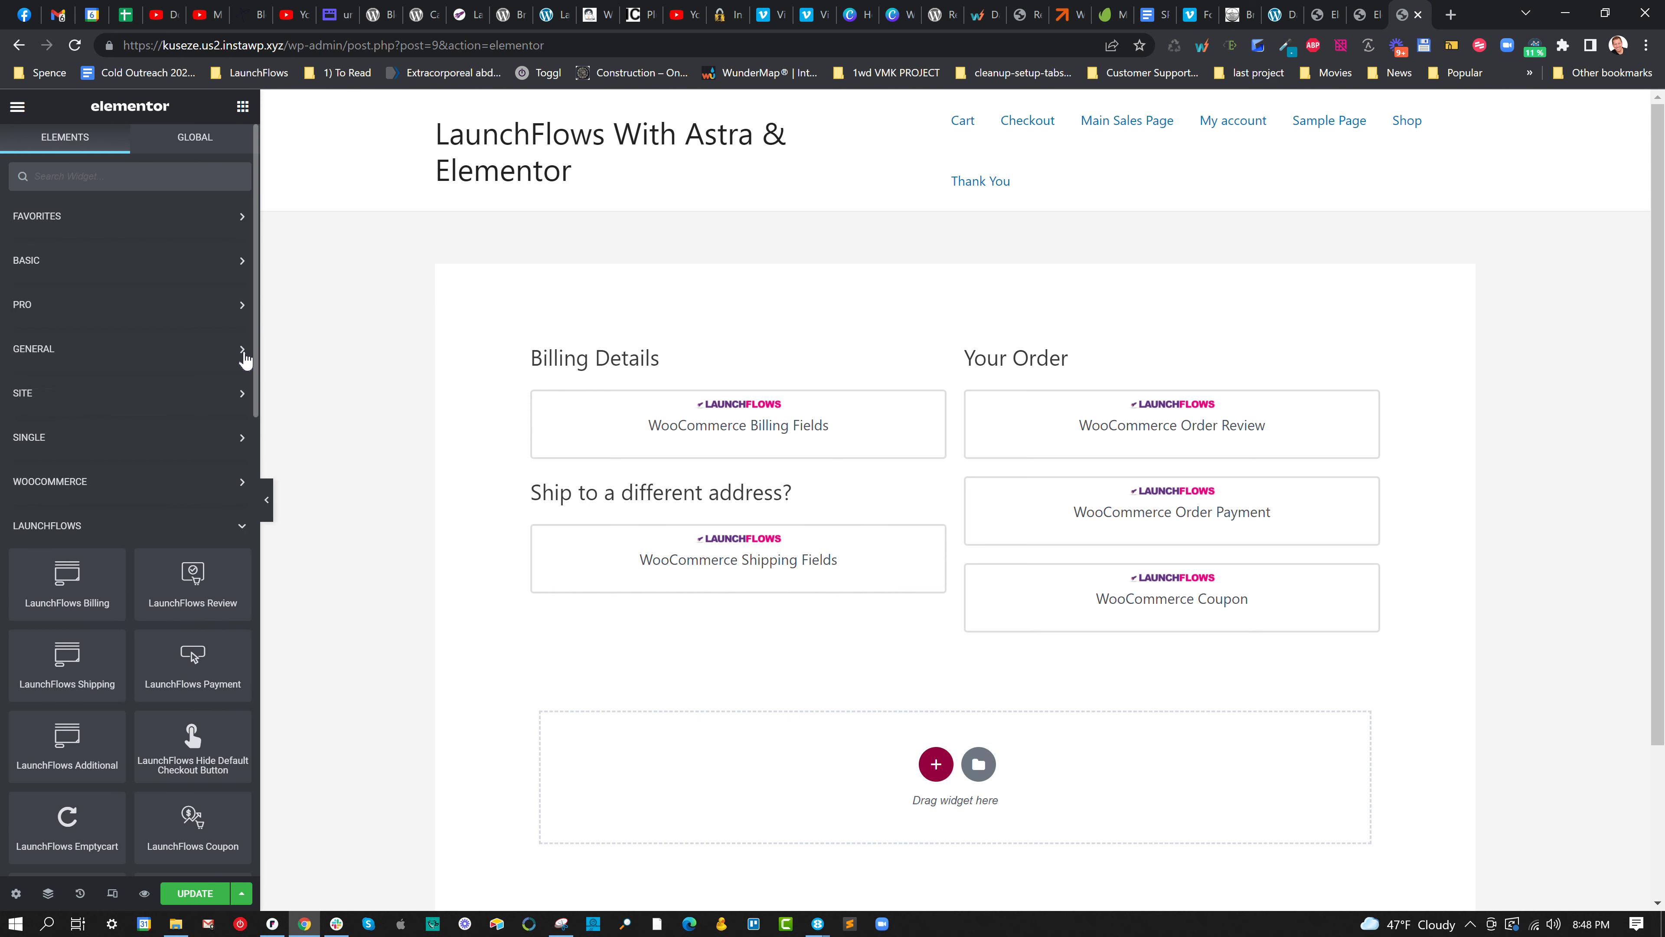
pyautogui.scroll(-5, 243, 379)
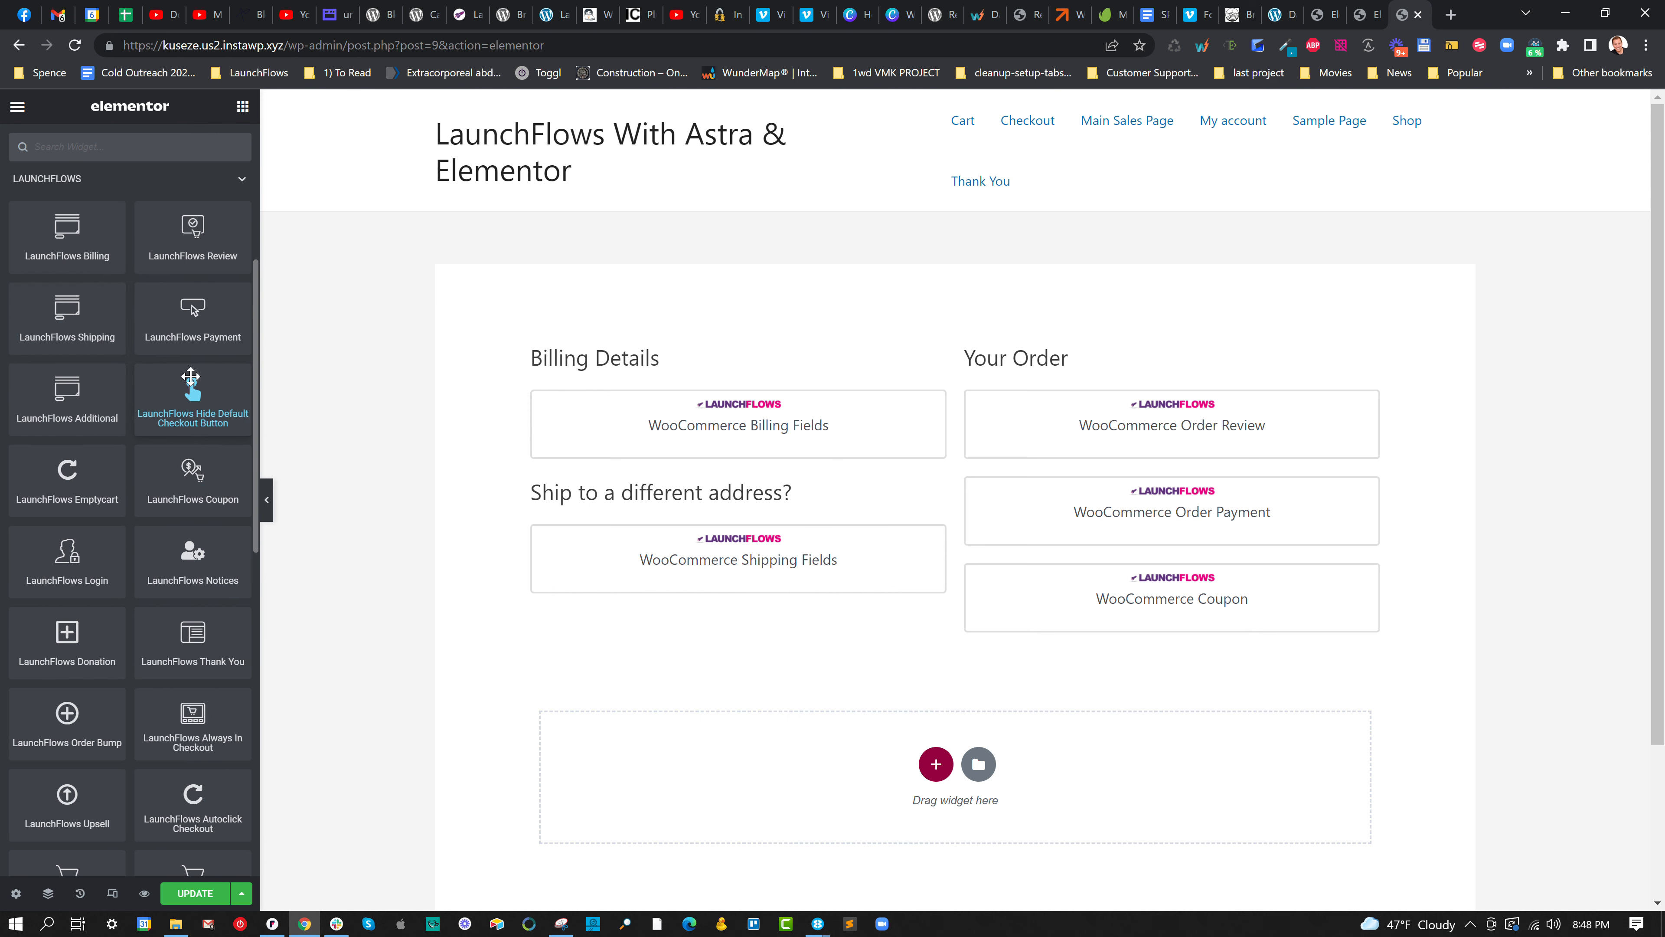
pyautogui.moveTo(111, 405); pyautogui.dragTo(799, 587)
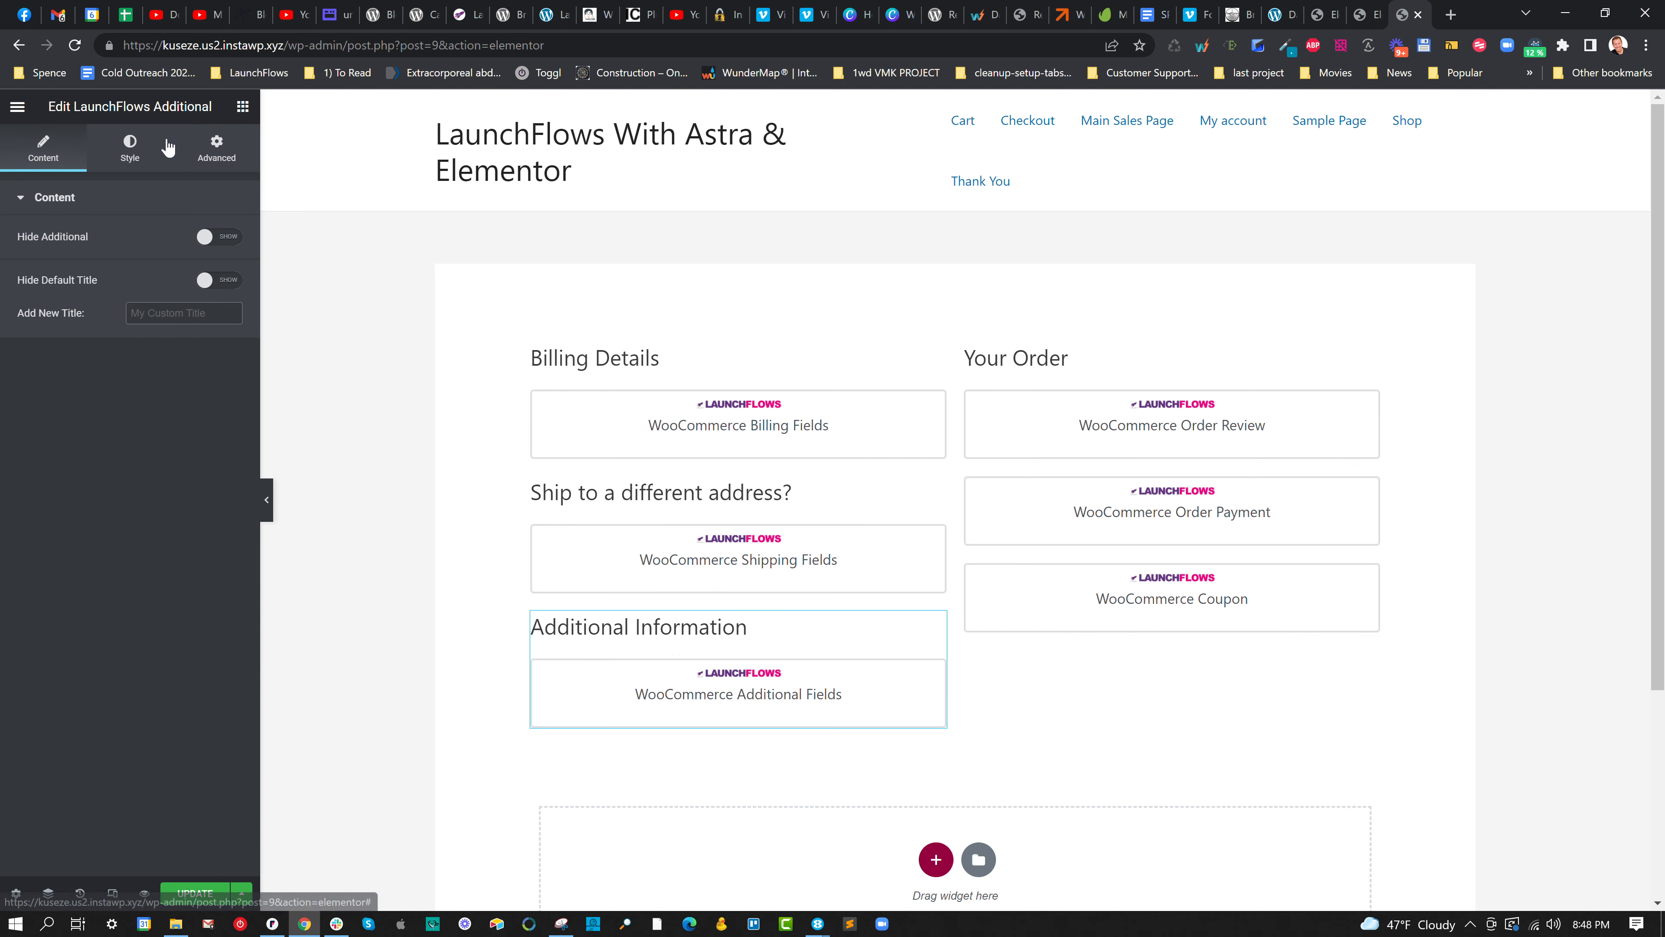
# Place the LaunchFlows Notices widget beneath the coupon in the second column and the LaunchFlows Login widget below it.
pyautogui.click(242, 106)
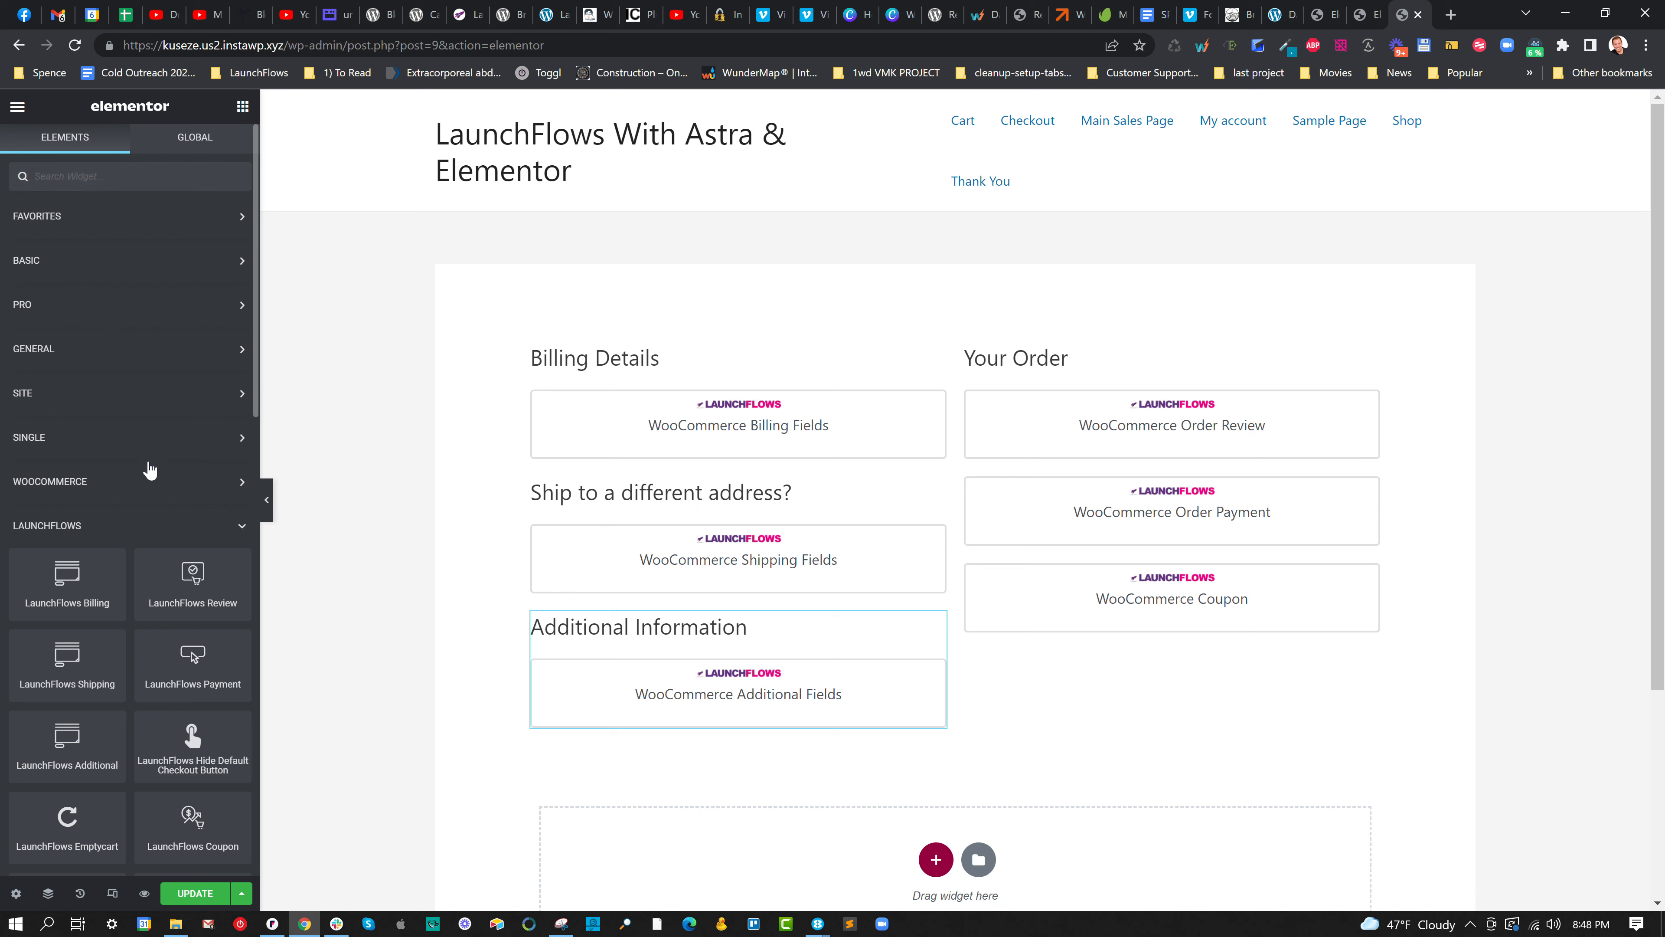
pyautogui.scroll(-6, 157, 472)
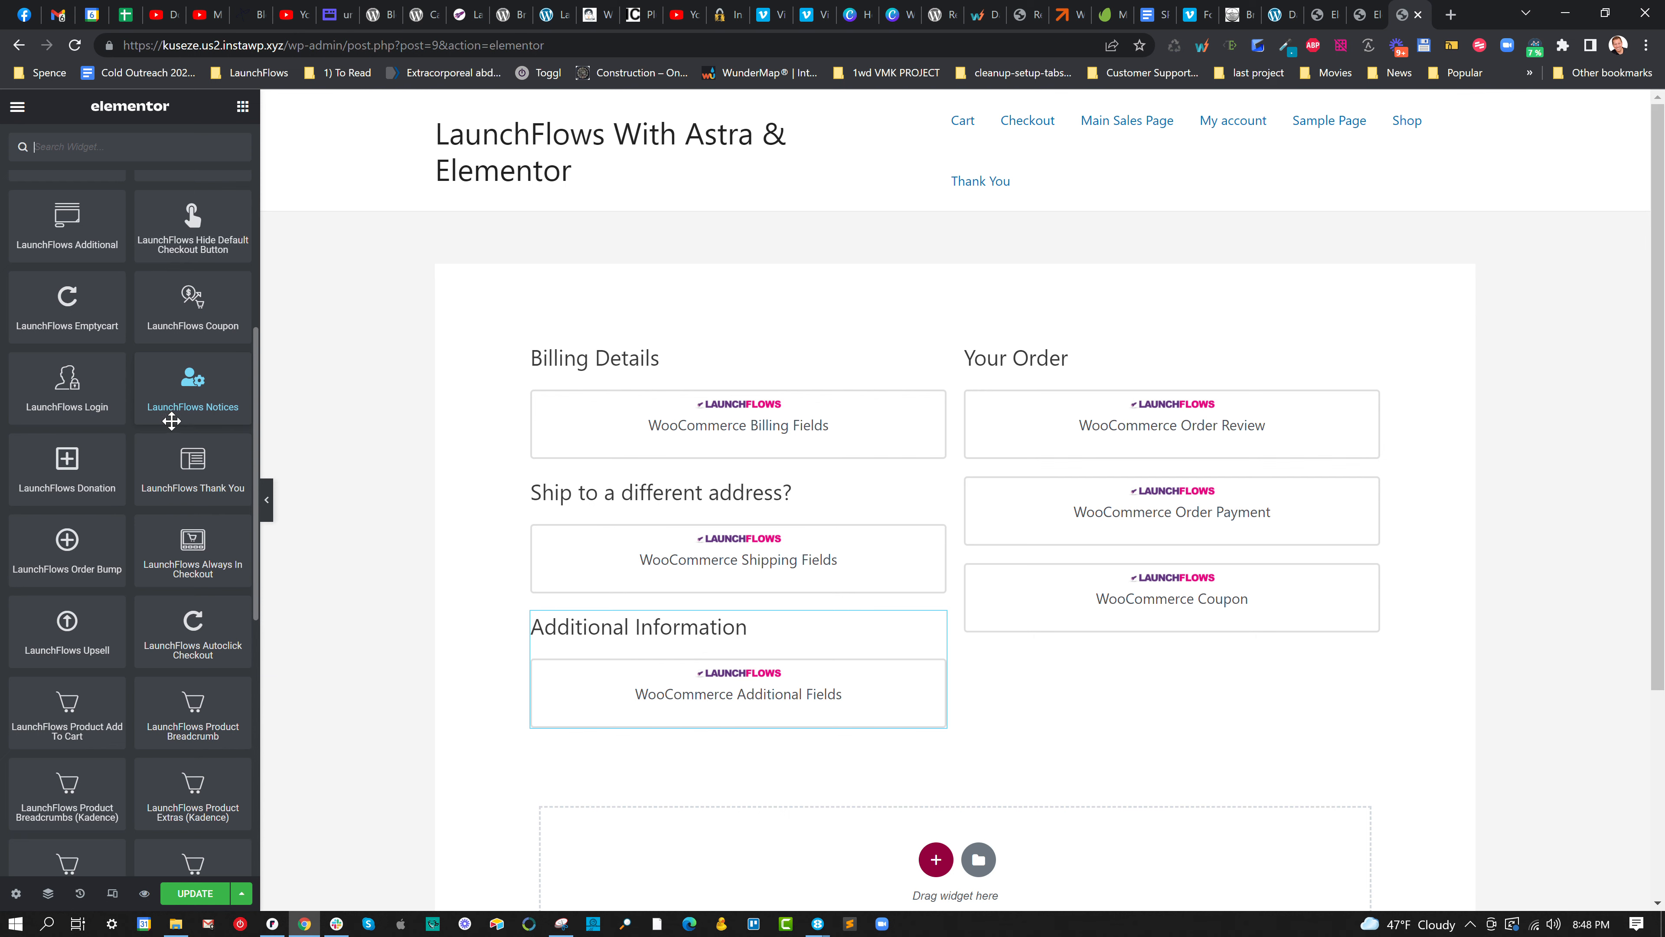
pyautogui.moveTo(172, 397); pyautogui.dragTo(1024, 613)
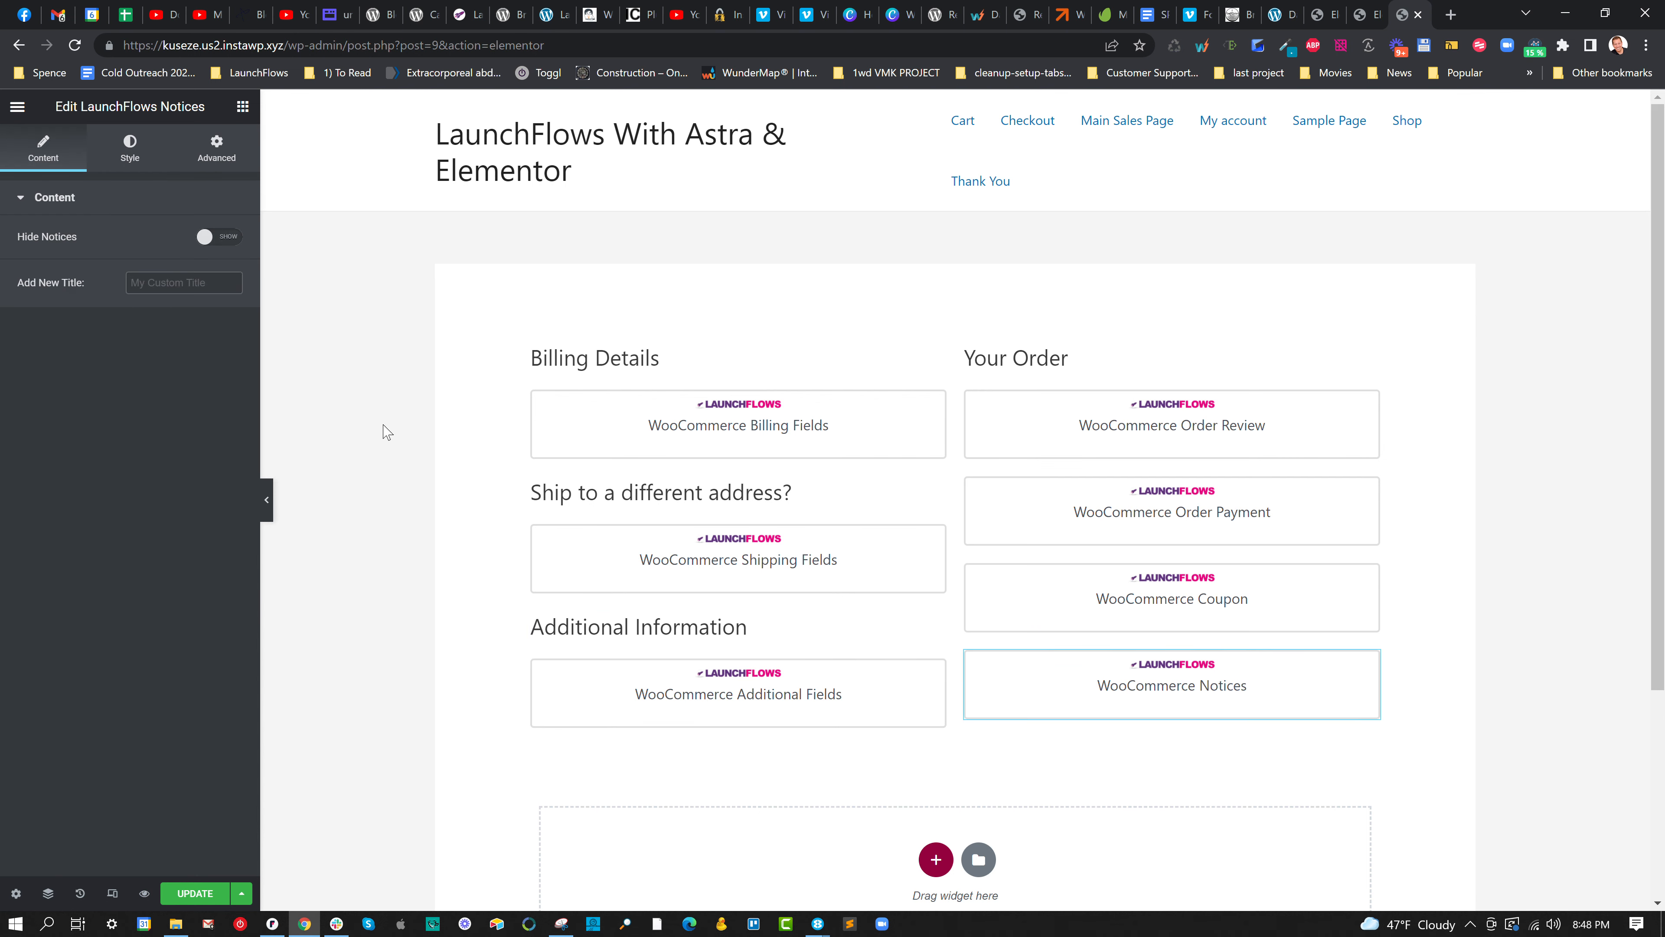
pyautogui.click(242, 107)
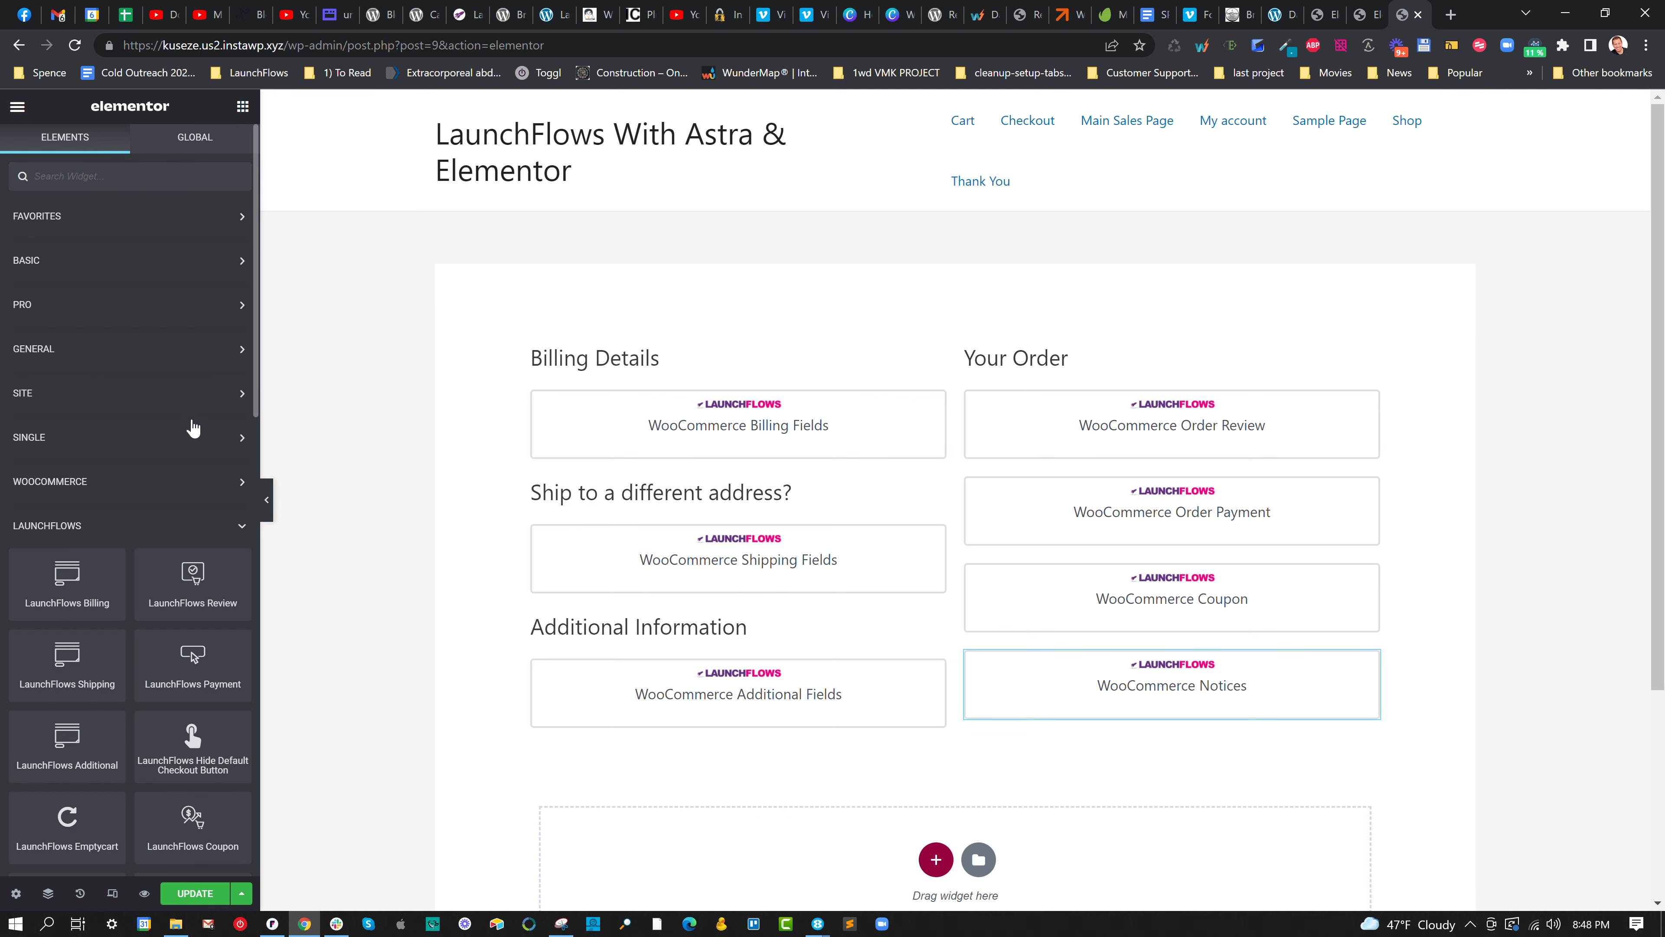
pyautogui.scroll(-10, 192, 427)
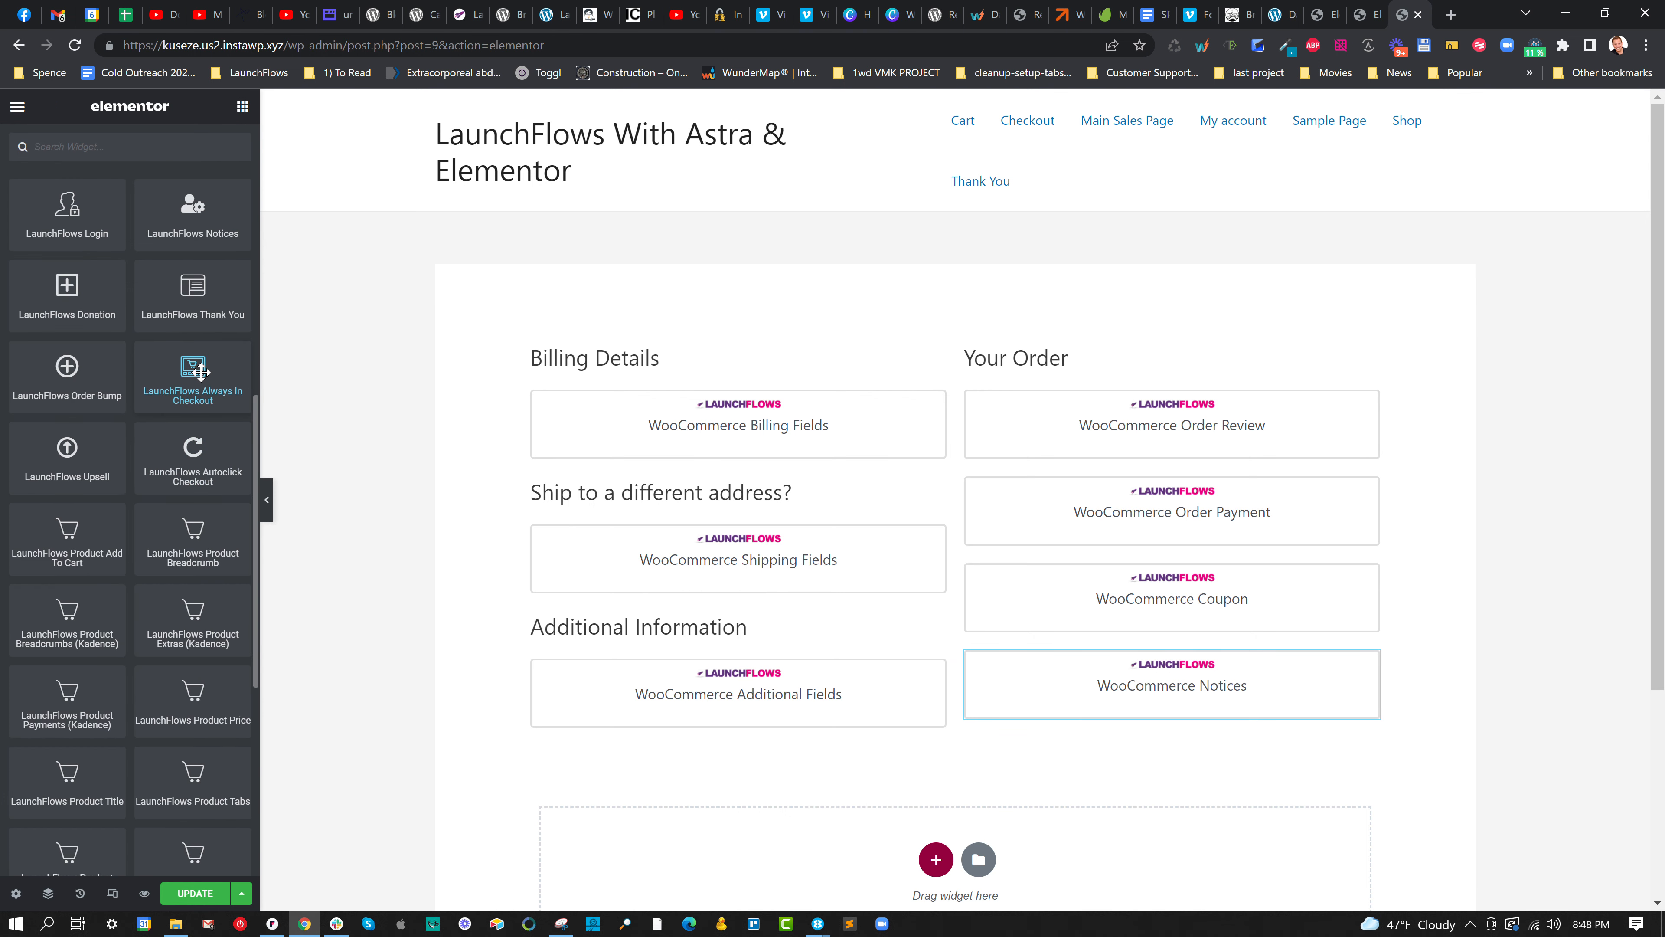
pyautogui.moveTo(72, 220); pyautogui.dragTo(1085, 700)
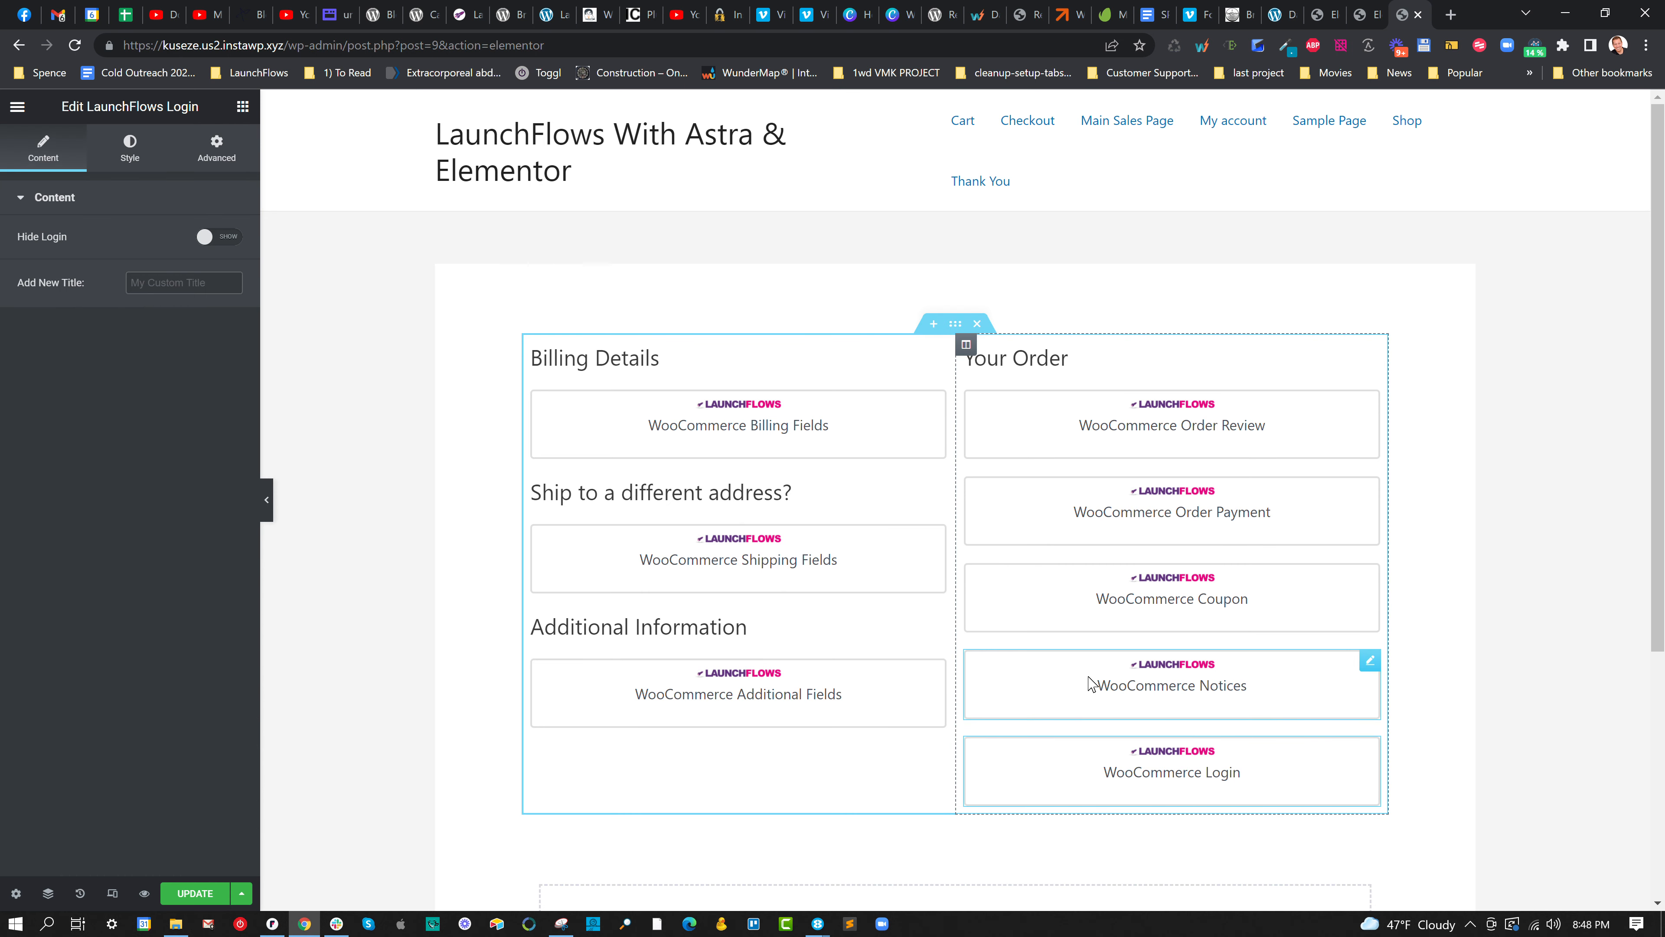
# Select the Notices widget and update the Checkout page with the added widgets.
pyautogui.moveTo(1182, 684); pyautogui.dragTo(1357, 713)
pyautogui.click(1370, 660)
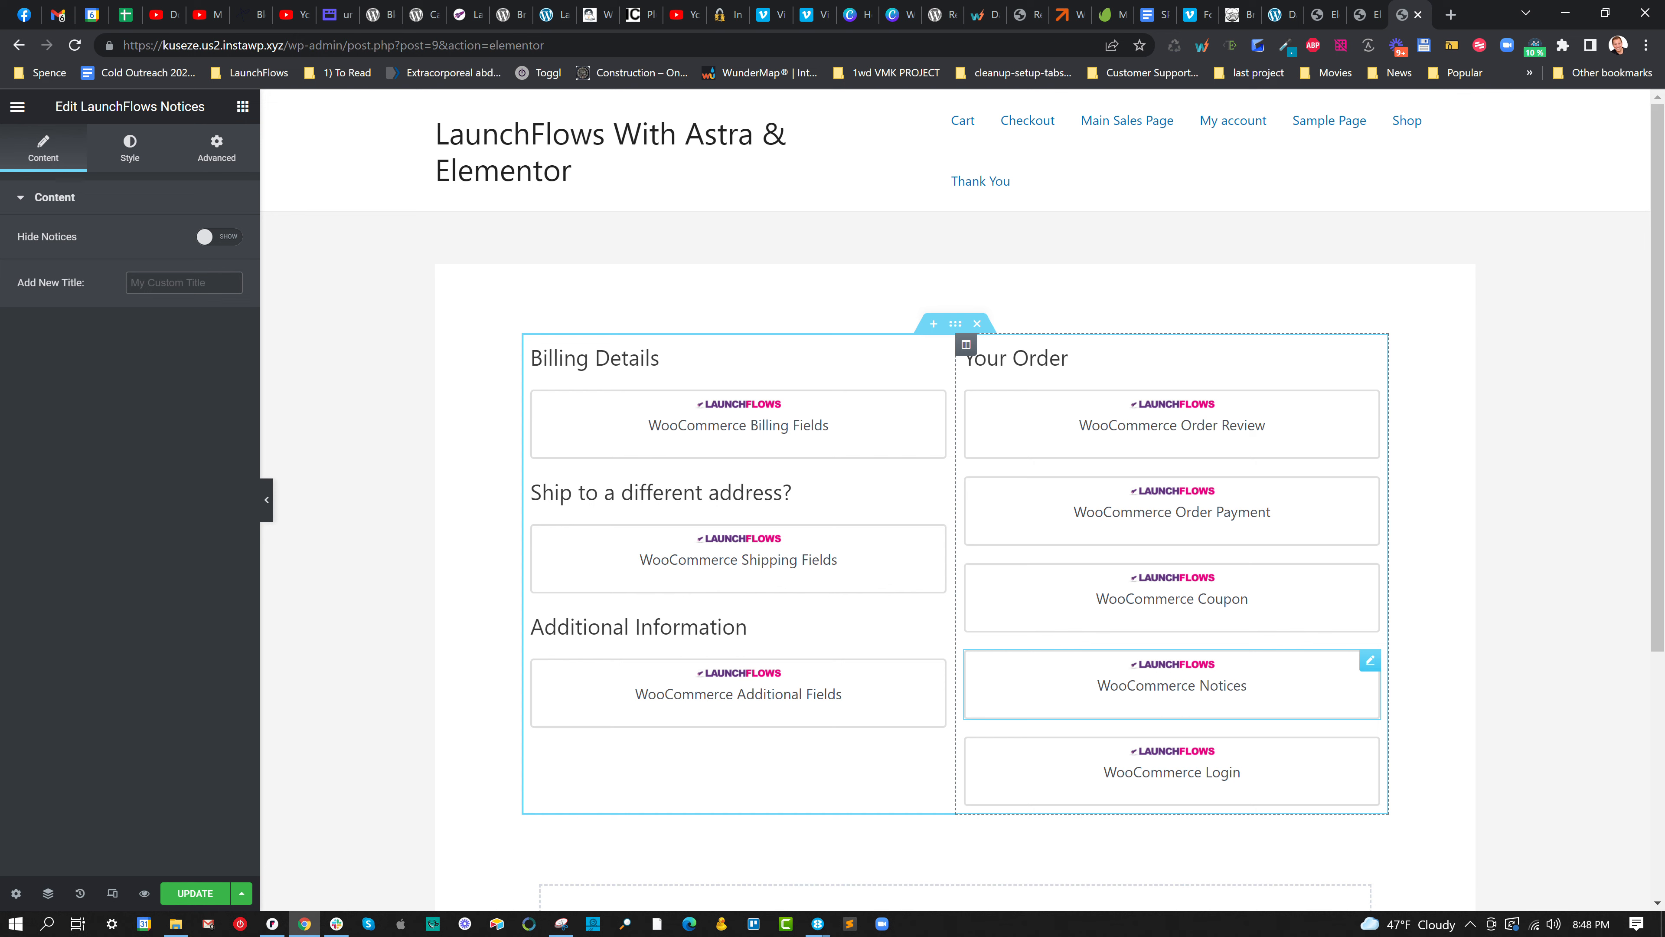
pyautogui.click(201, 894)
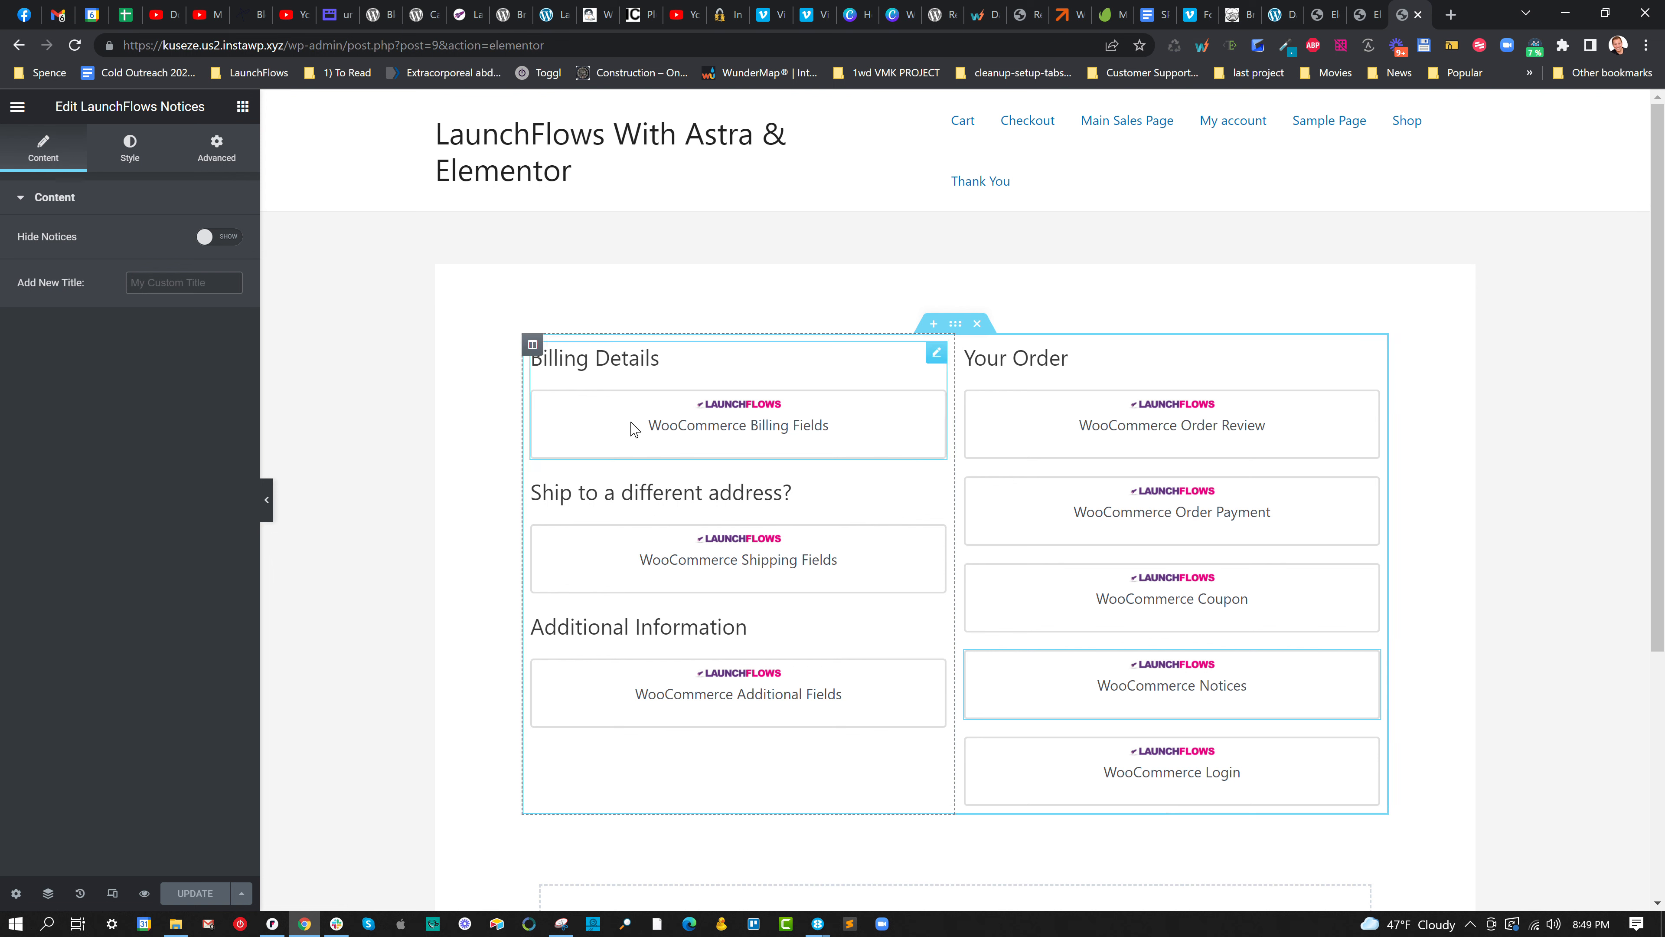
# Using the Navigator, move LaunchFlows Login to the start of the first column with LaunchFlows Notices directly beneath it.
pyautogui.click(46, 894)
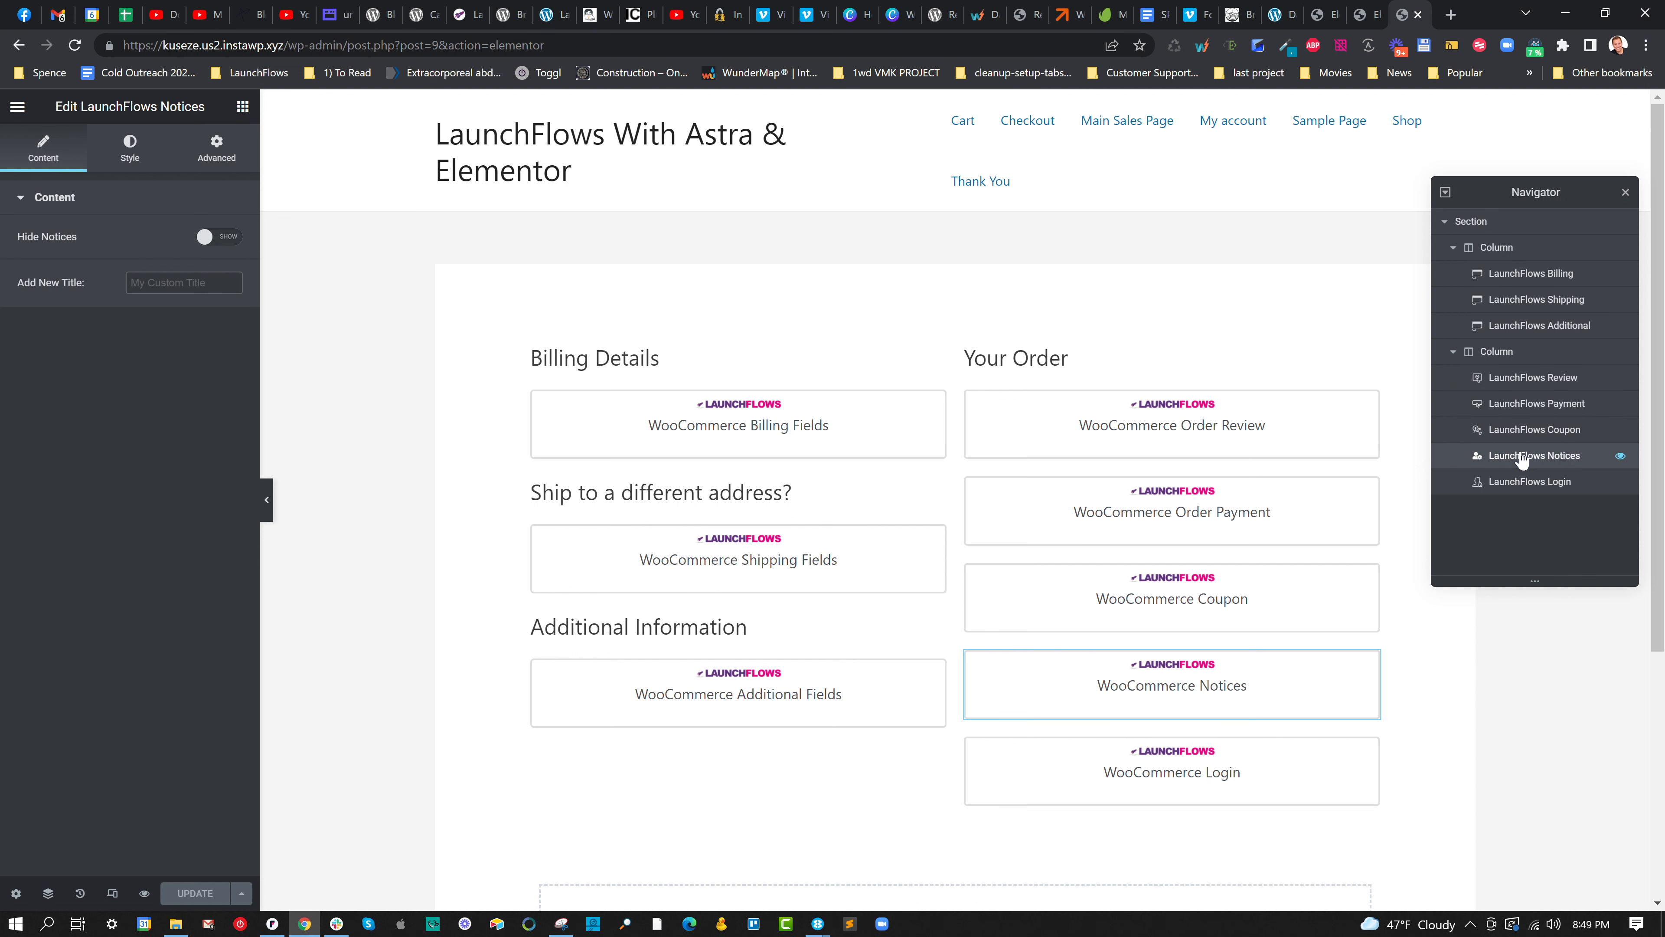
pyautogui.moveTo(1520, 459); pyautogui.dragTo(1515, 374)
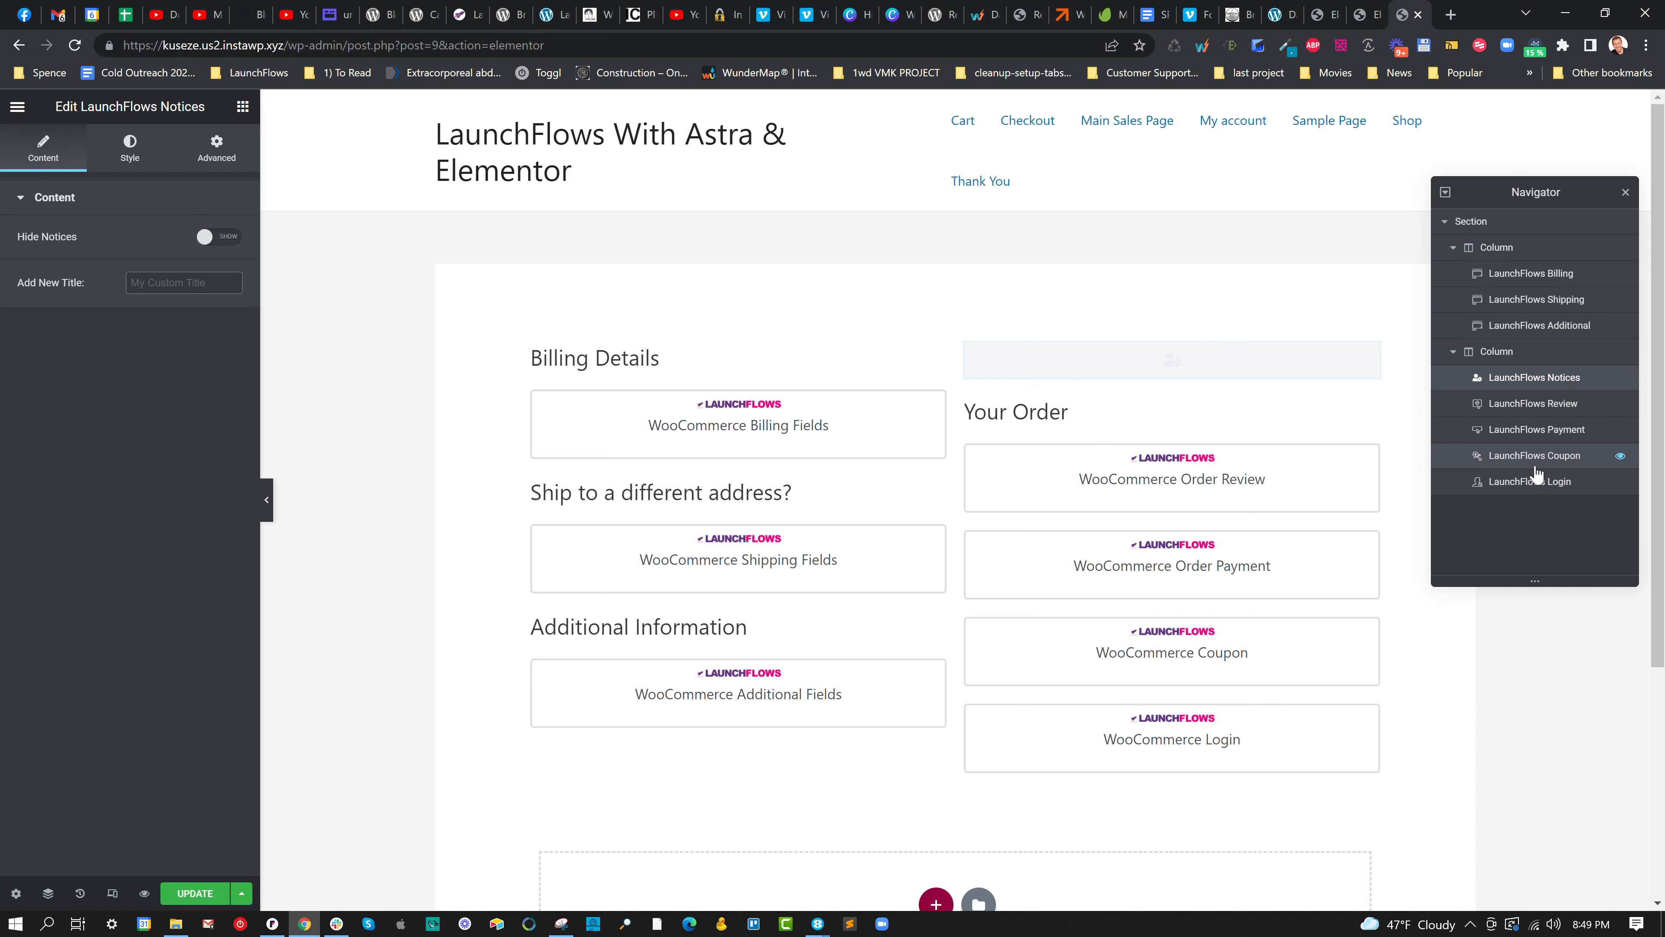
pyautogui.moveTo(1534, 481); pyautogui.dragTo(1520, 279)
pyautogui.moveTo(1533, 403); pyautogui.dragTo(1525, 296)
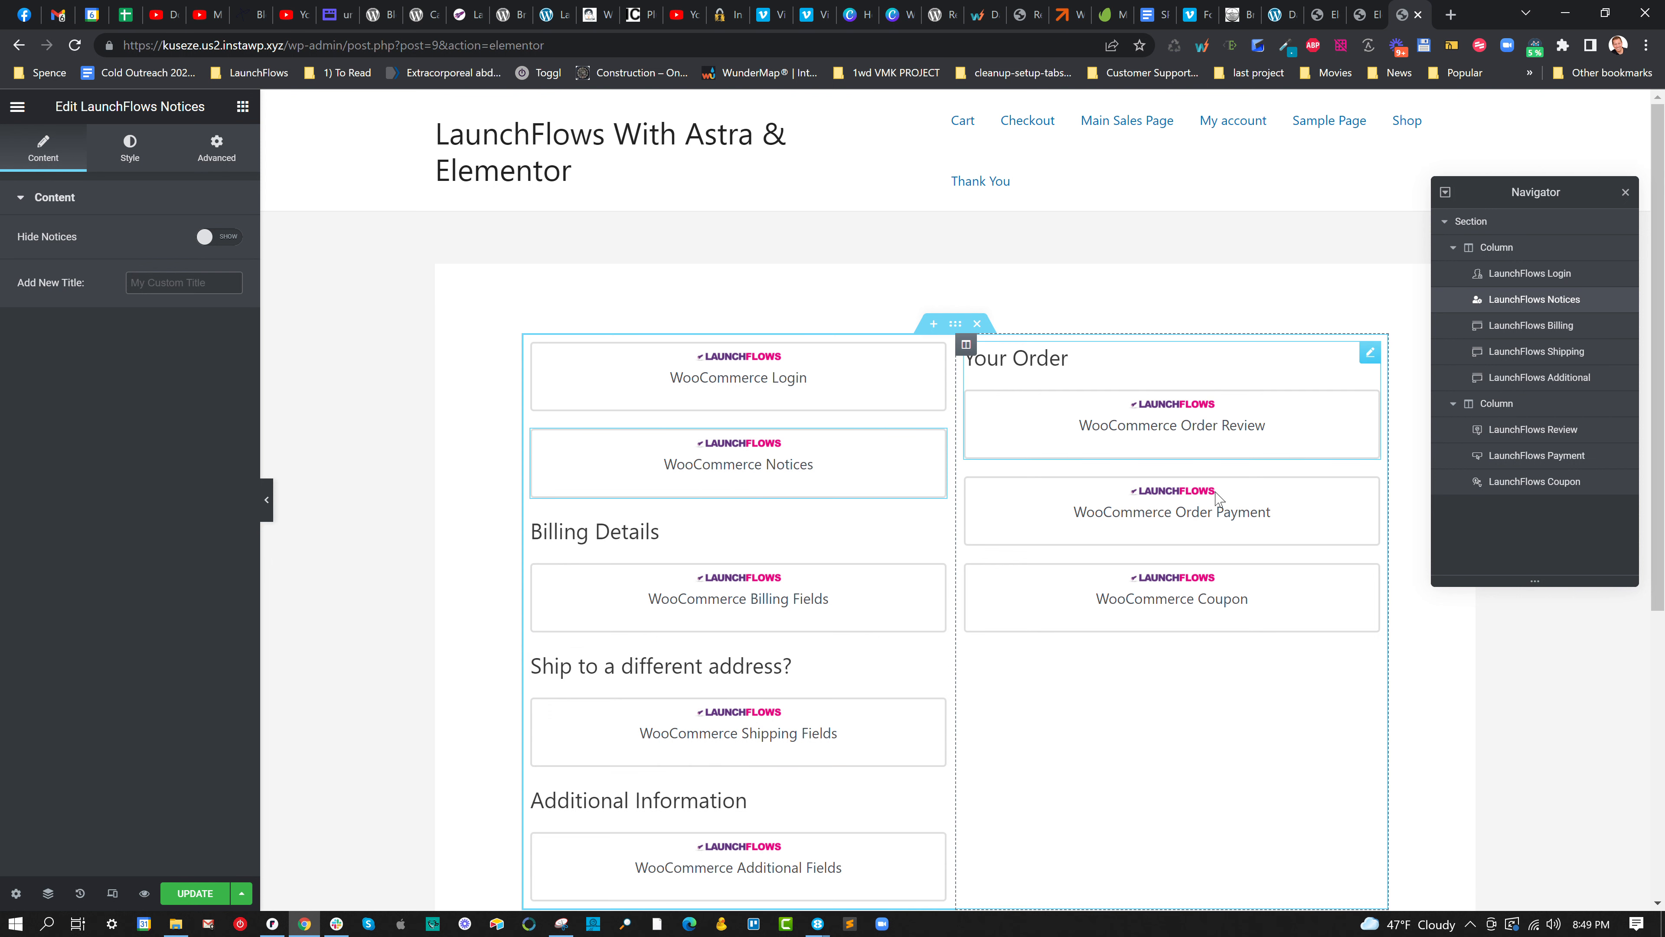
# Move LaunchFlows Coupon between the Review and Payment widgets, close the Navigator and update the page.
pyautogui.moveTo(1519, 484); pyautogui.dragTo(1519, 452)
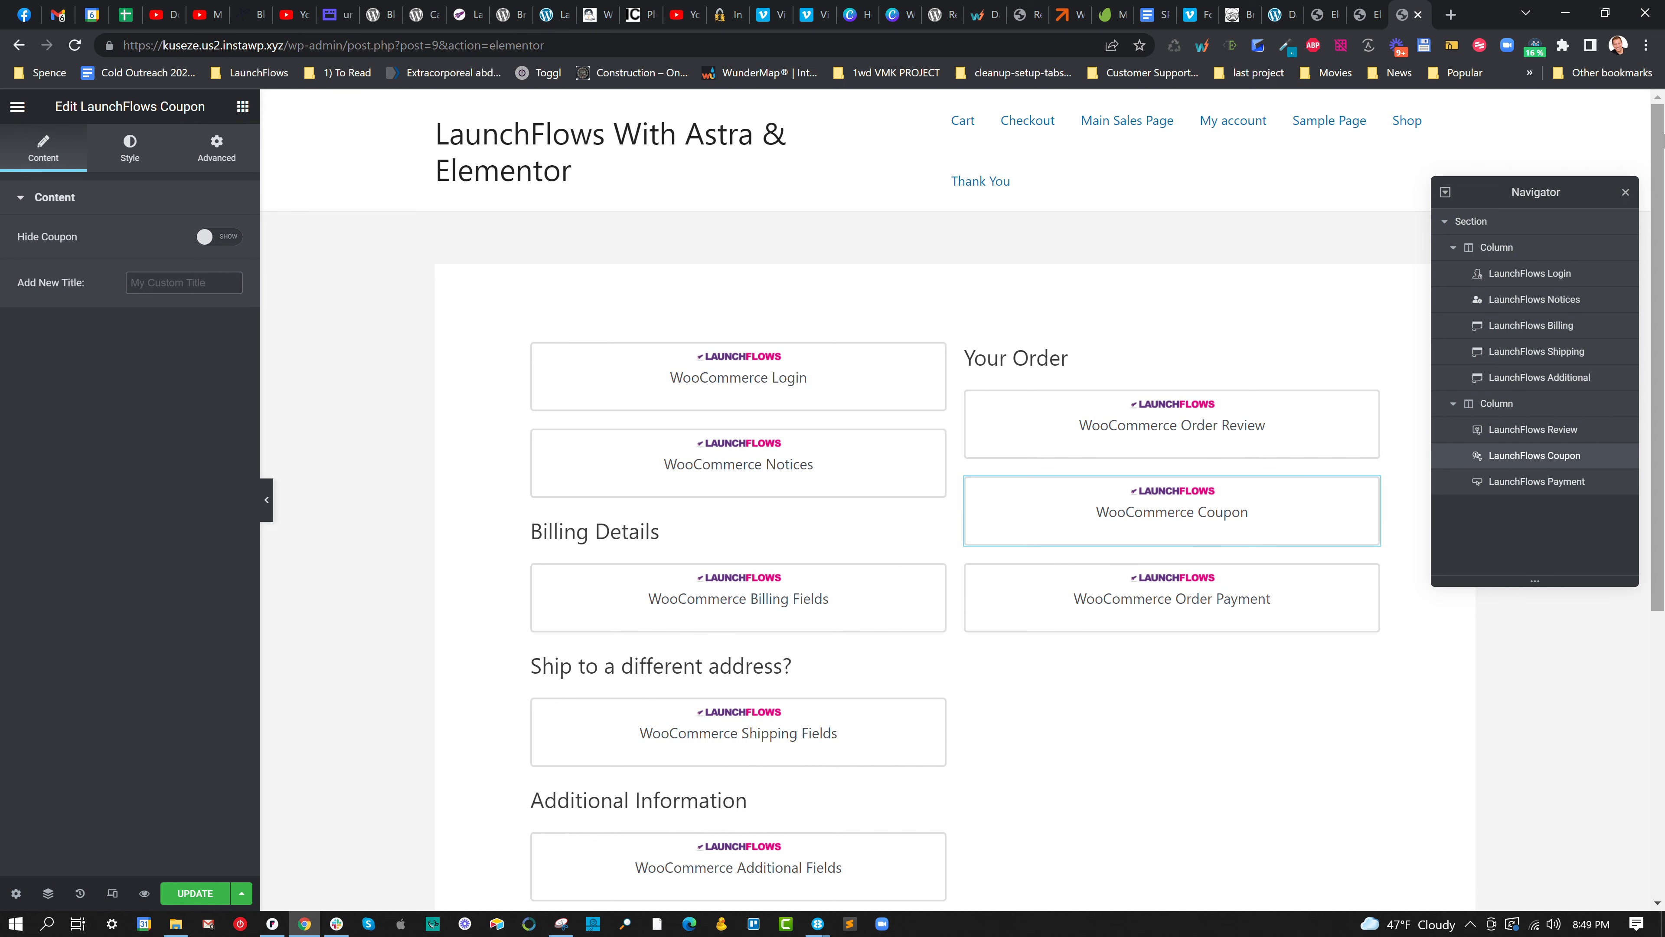
pyautogui.click(1625, 192)
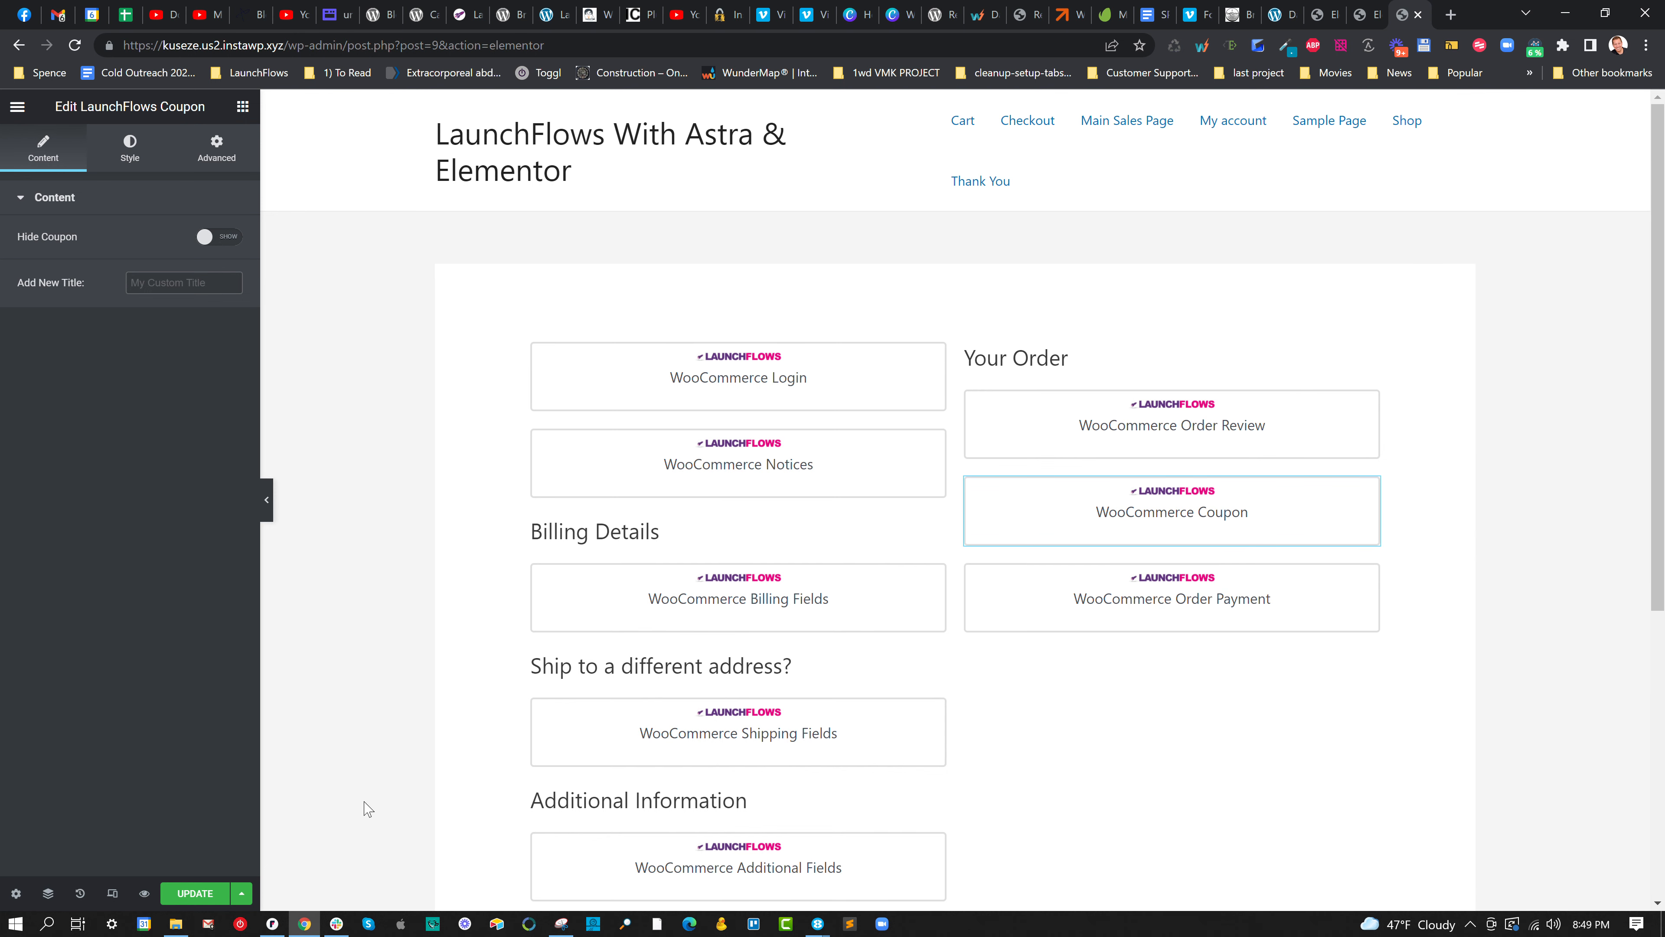
pyautogui.click(216, 893)
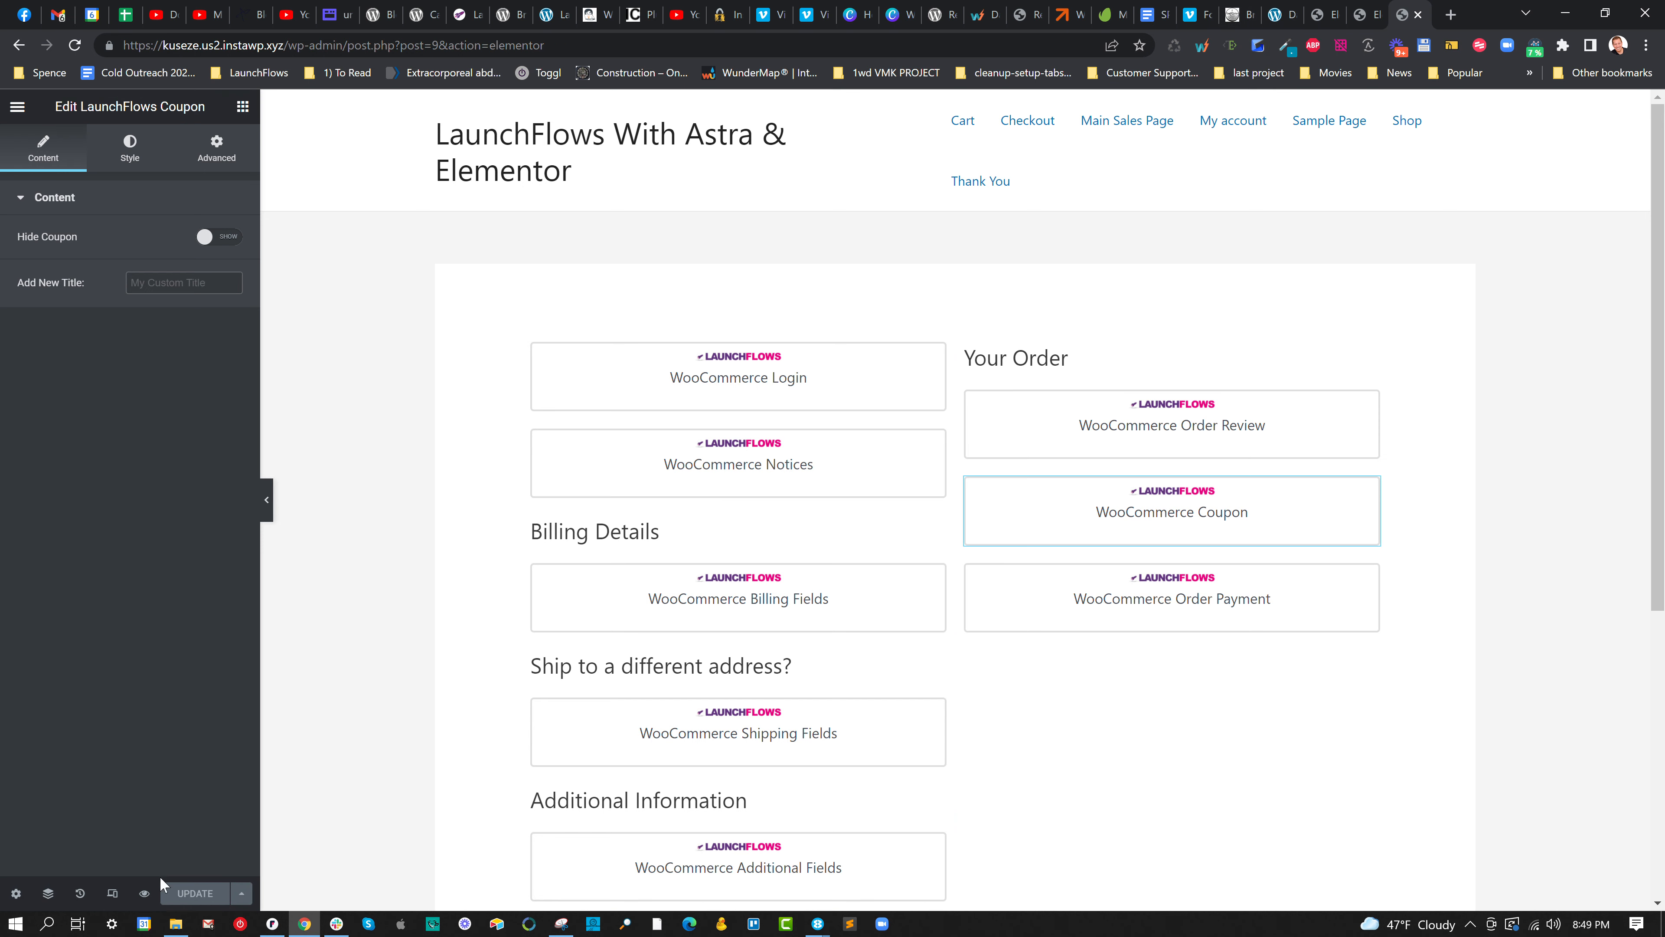
# Preview the Checkout page to examine the rearranged layout, and close the preview.
pyautogui.click(144, 893)
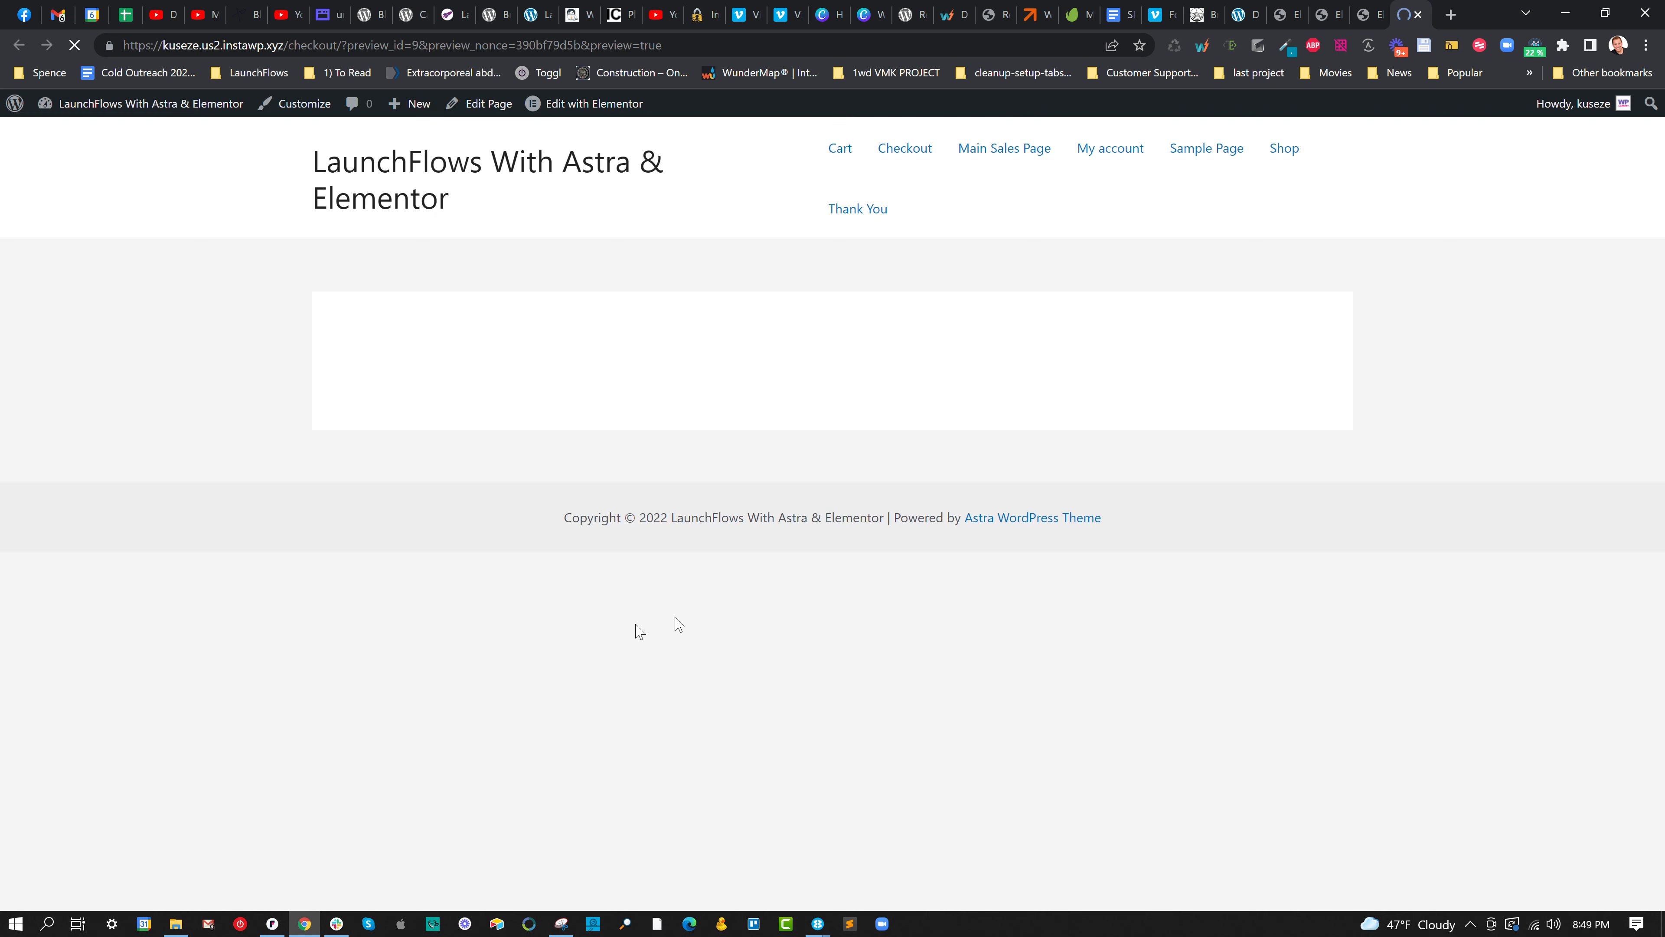
pyautogui.scroll(-2, 880, 505)
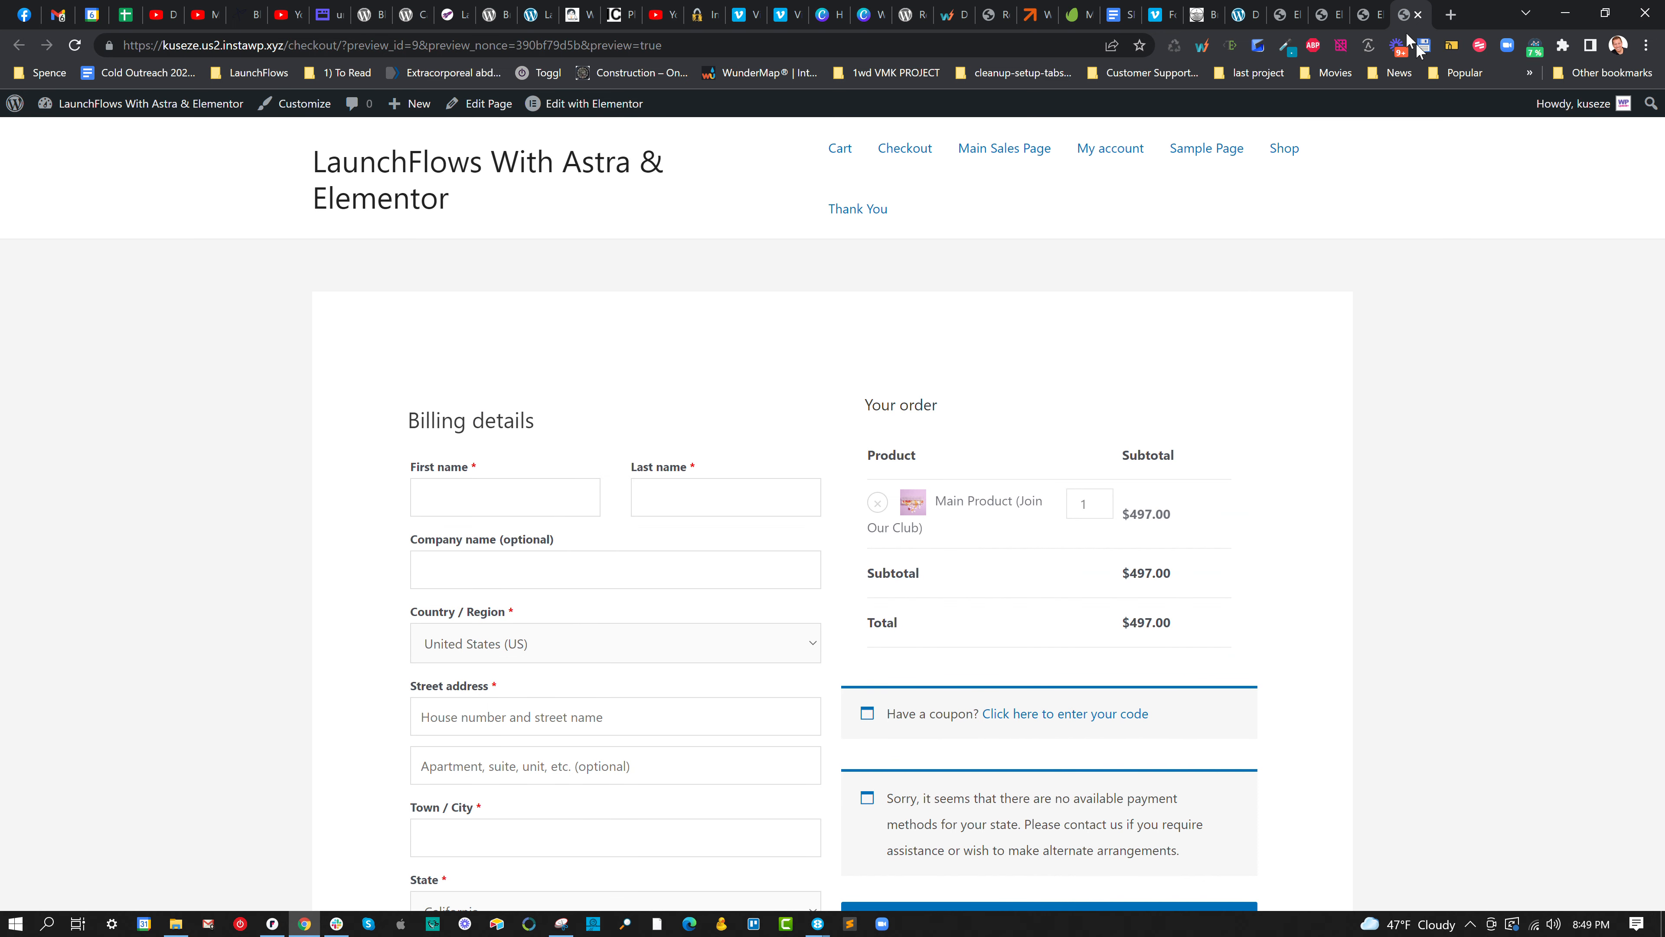
pyautogui.click(1418, 14)
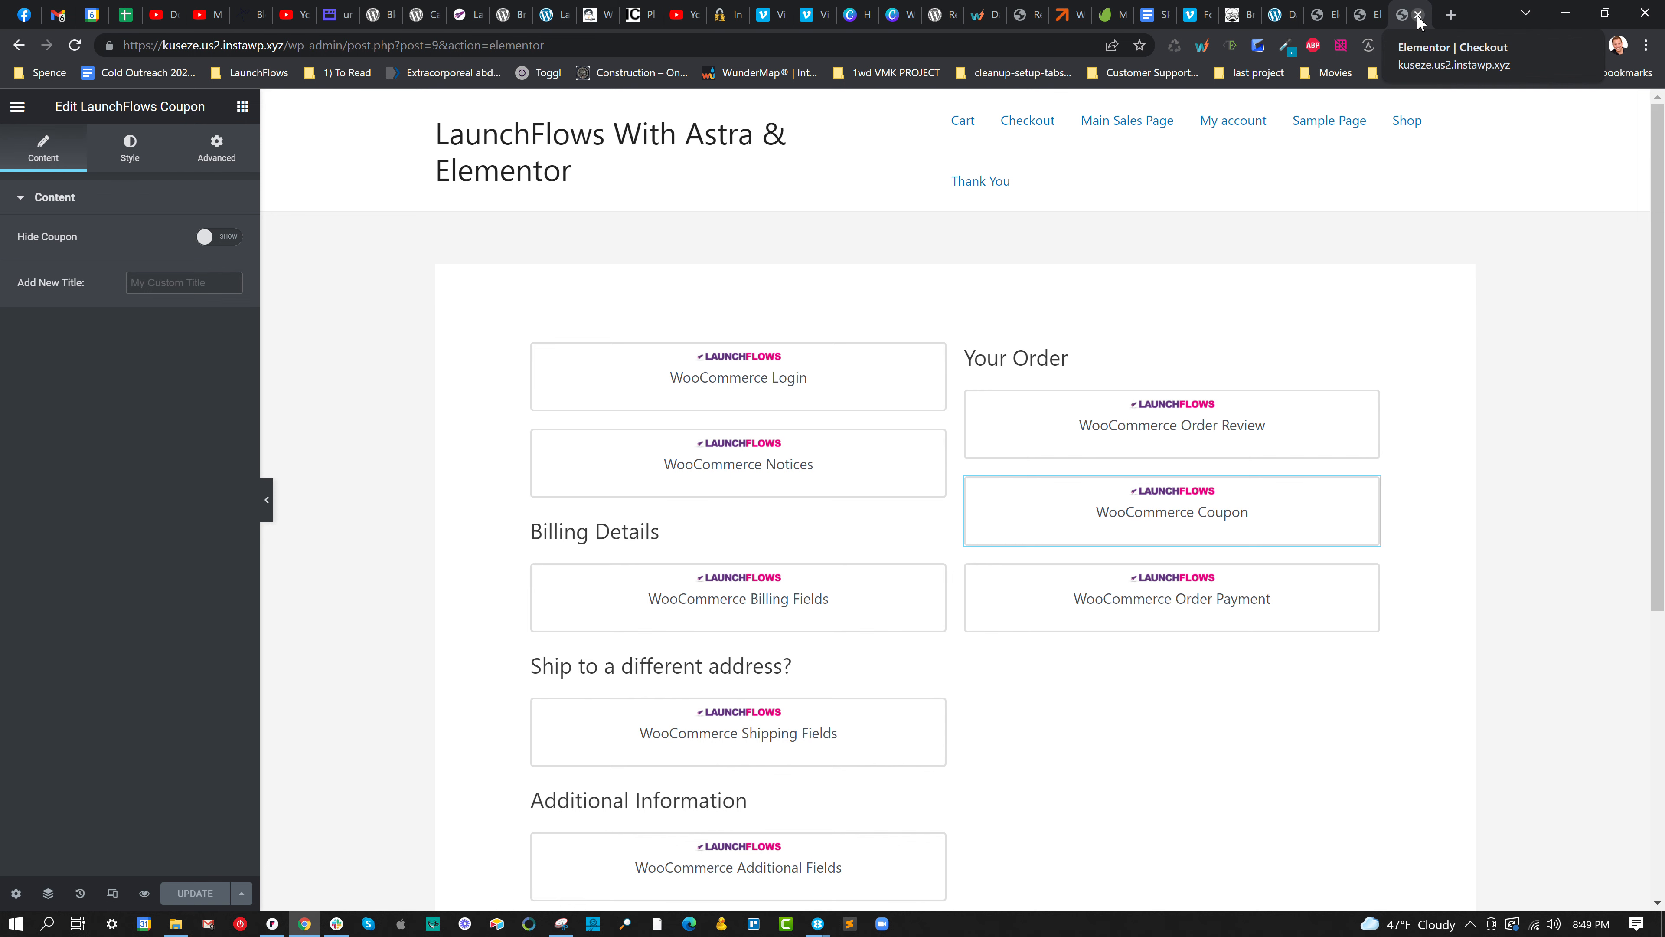
# Close the leftover browser tabs with the pricing page editor and the blank Checkout editor.
pyautogui.click(1322, 15)
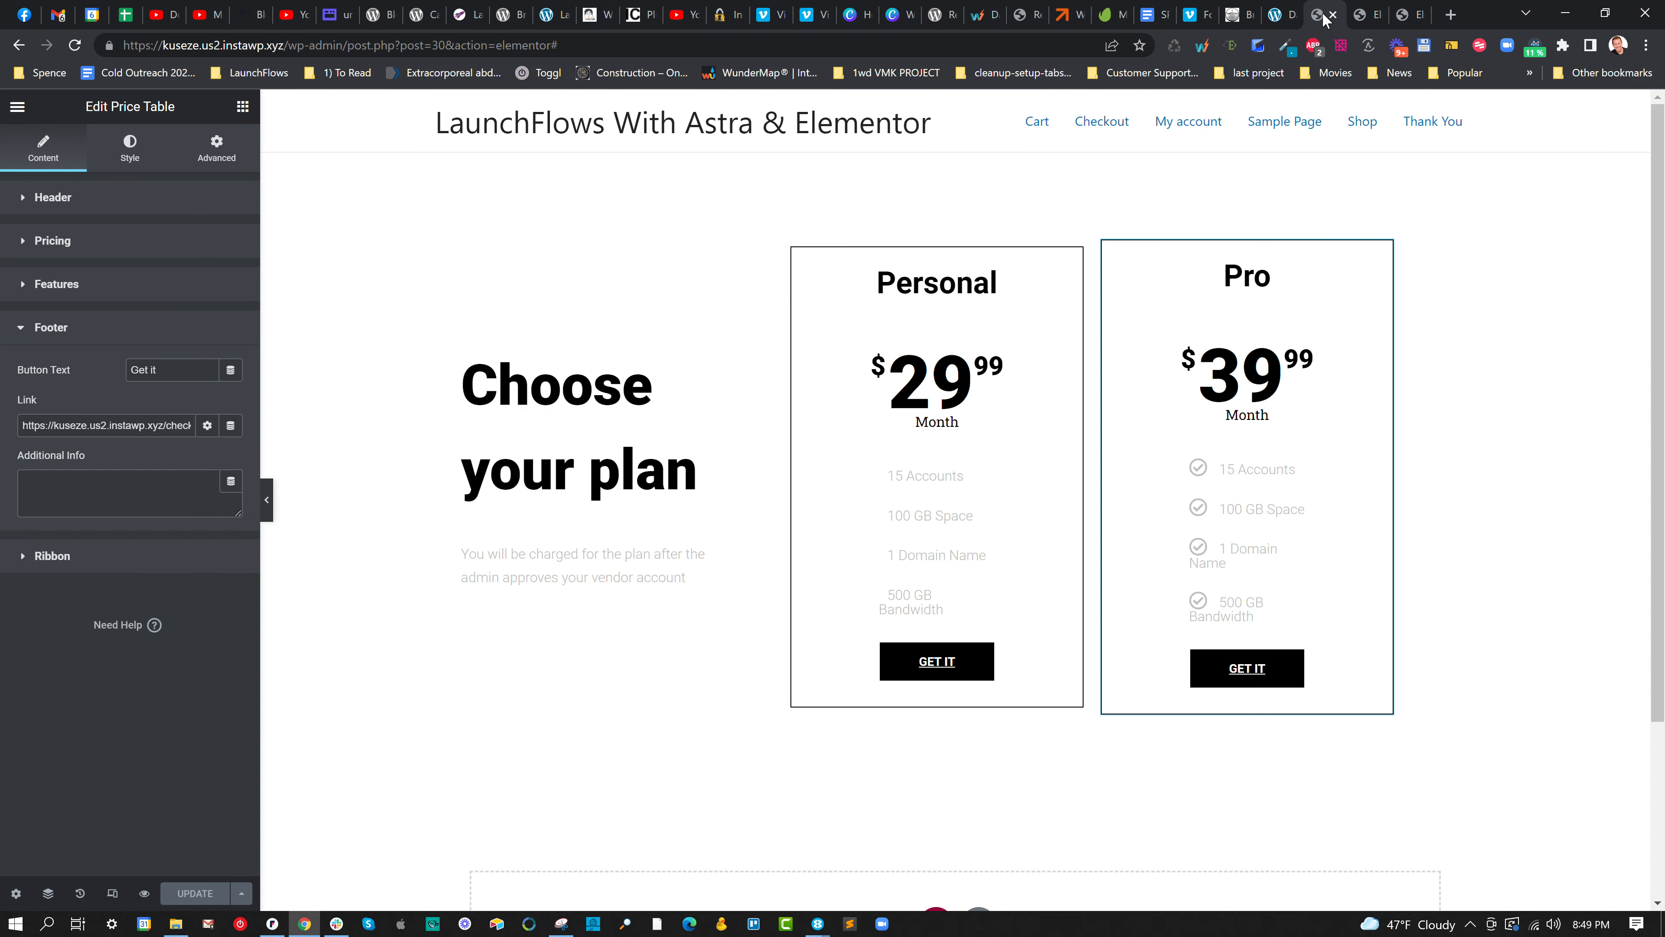
pyautogui.click(1334, 15)
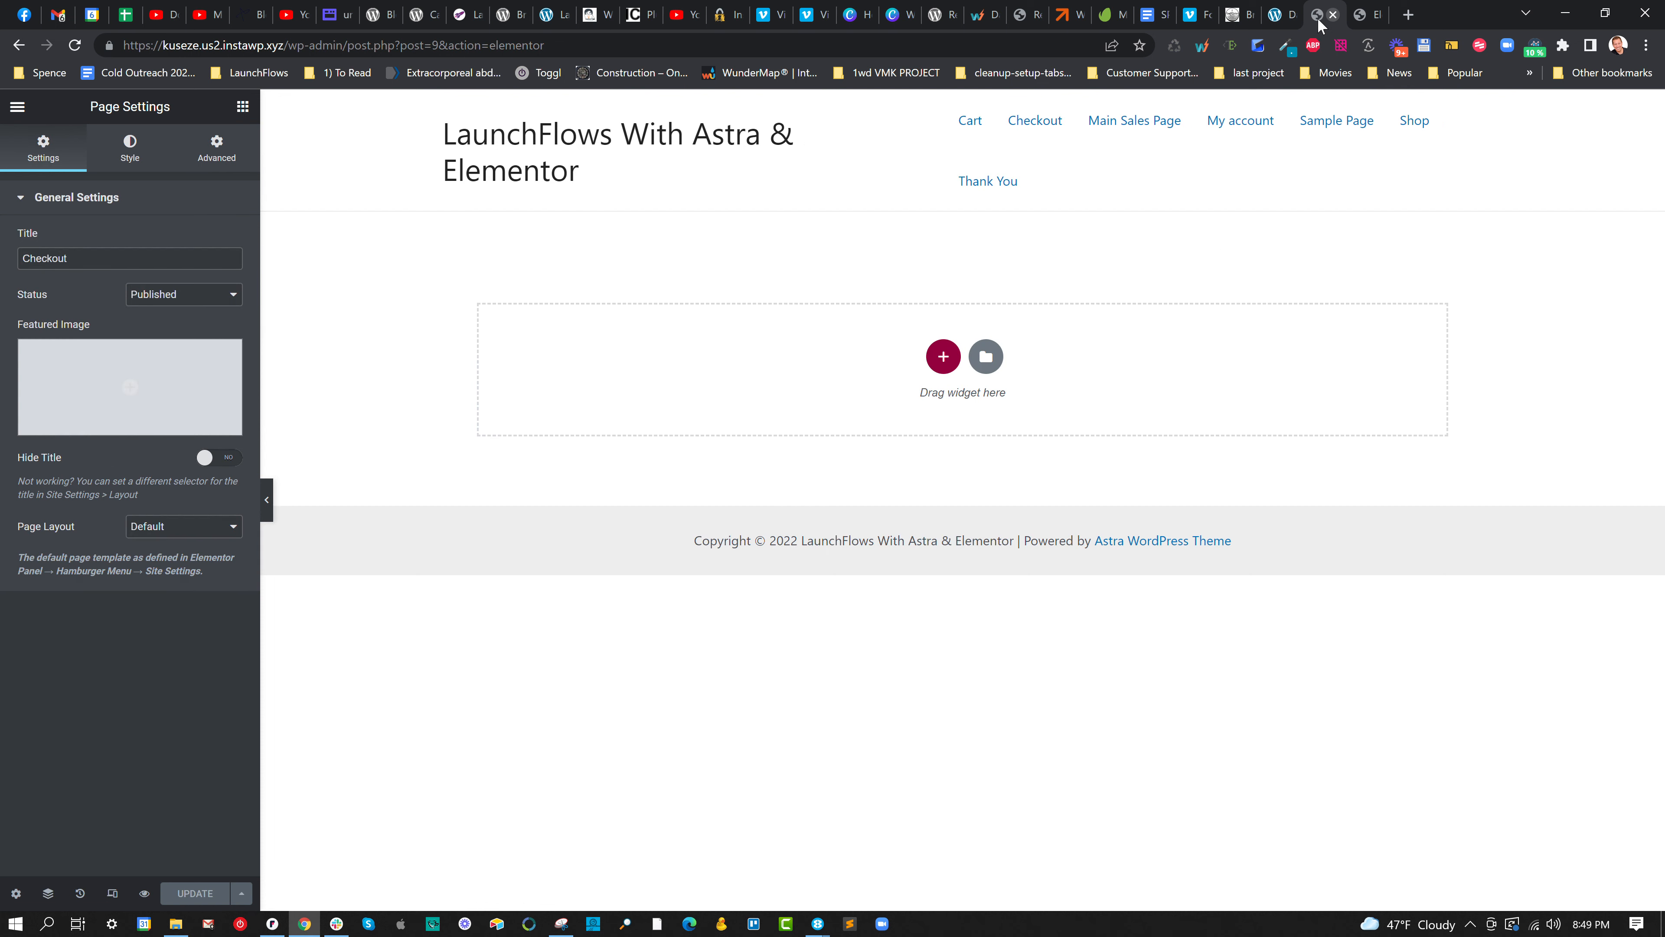
pyautogui.click(1334, 16)
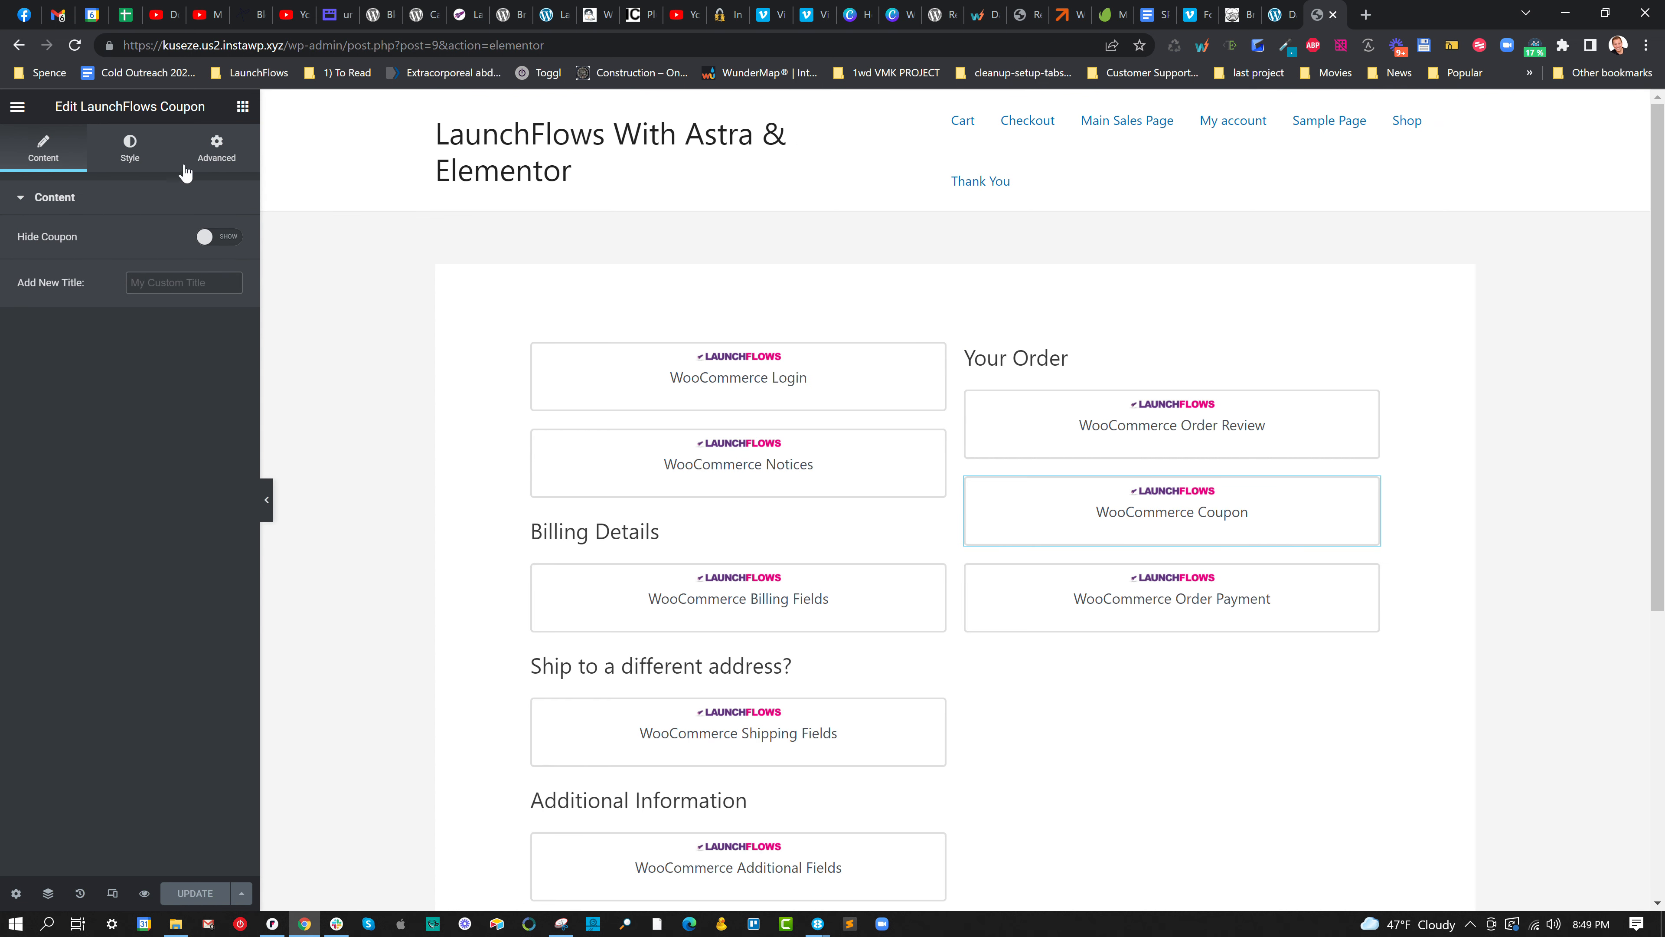
# Exit the Elementor editor to the WordPress dashboard and return to the list of all pages.
pyautogui.click(18, 107)
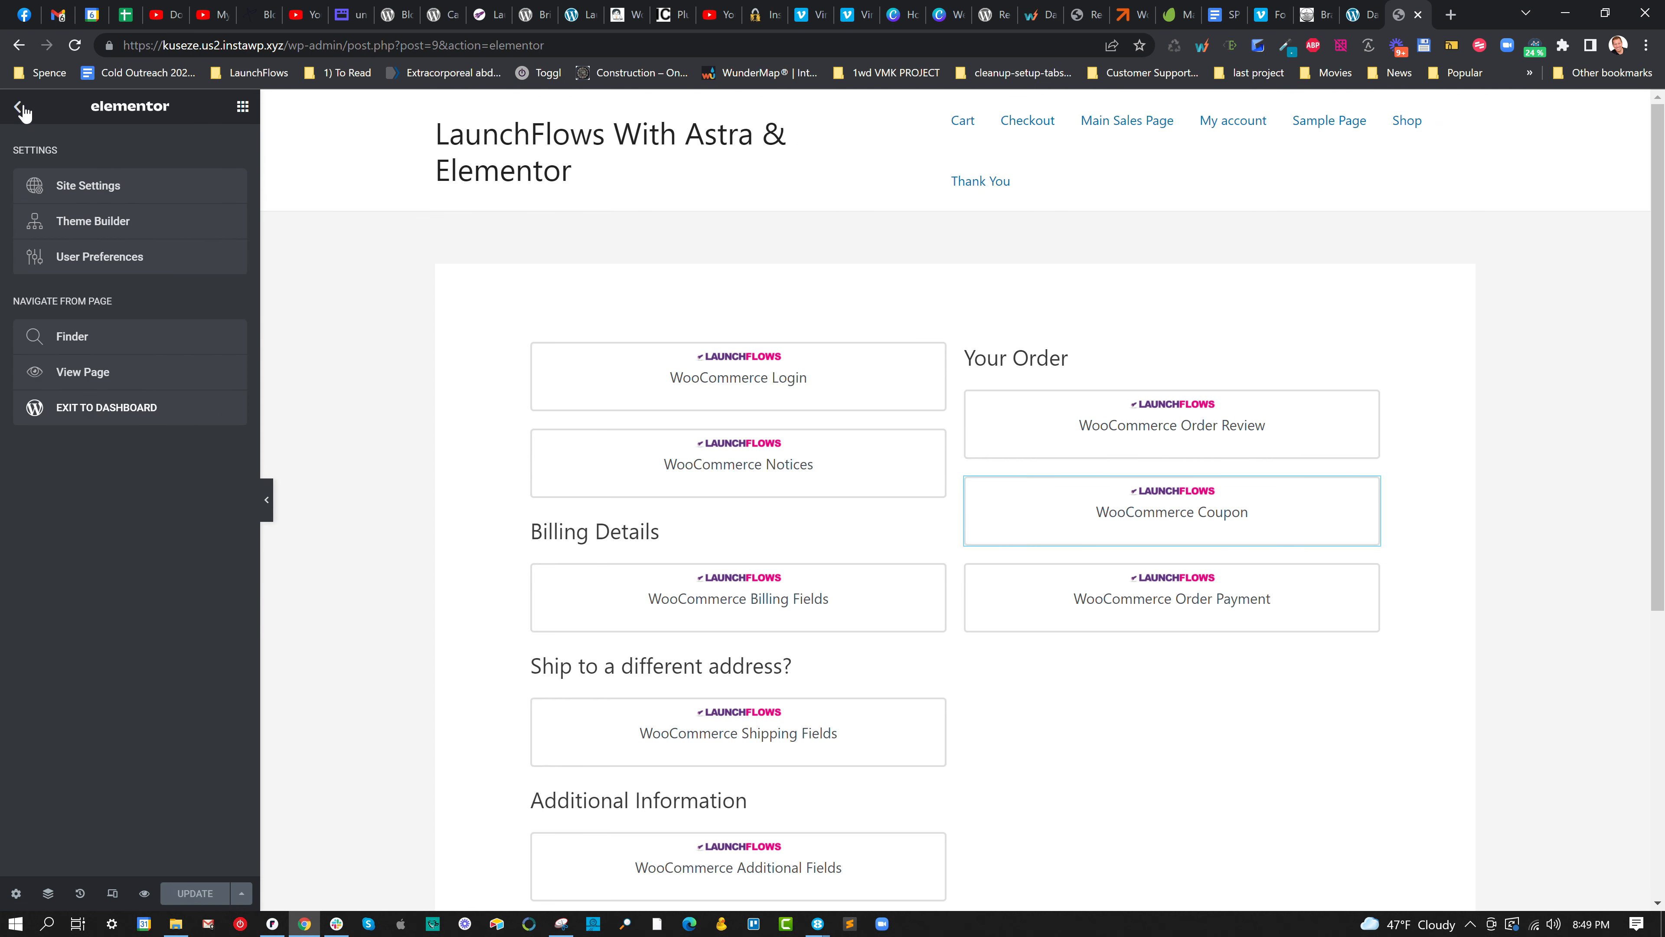
pyautogui.click(124, 418)
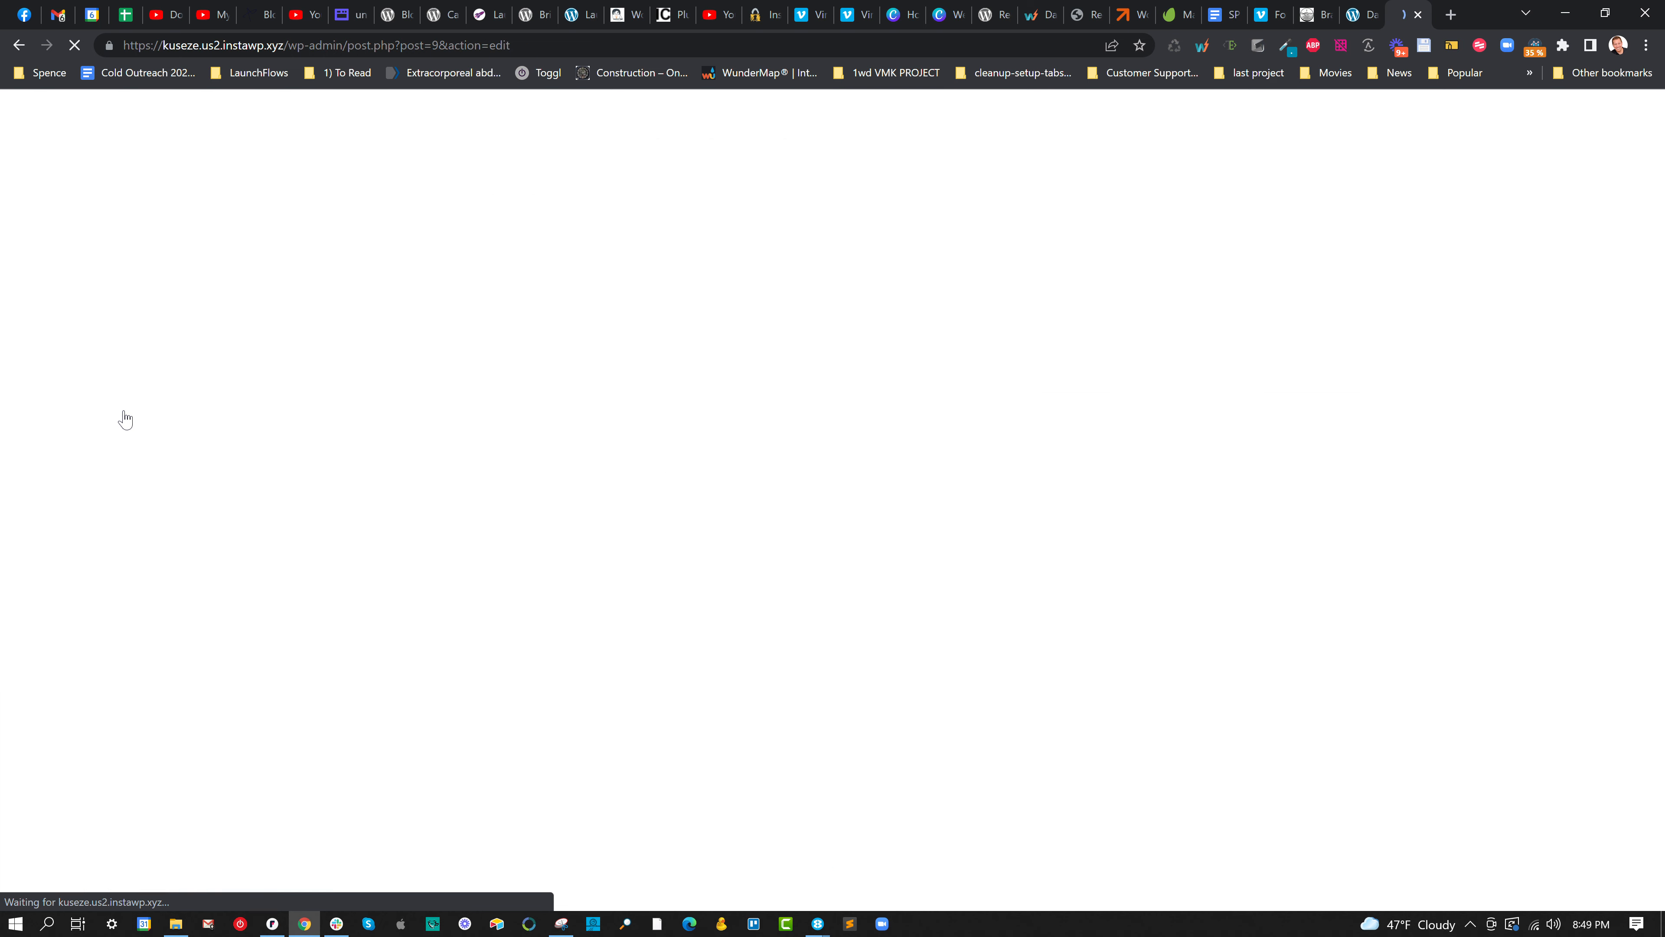
pyautogui.click(32, 132)
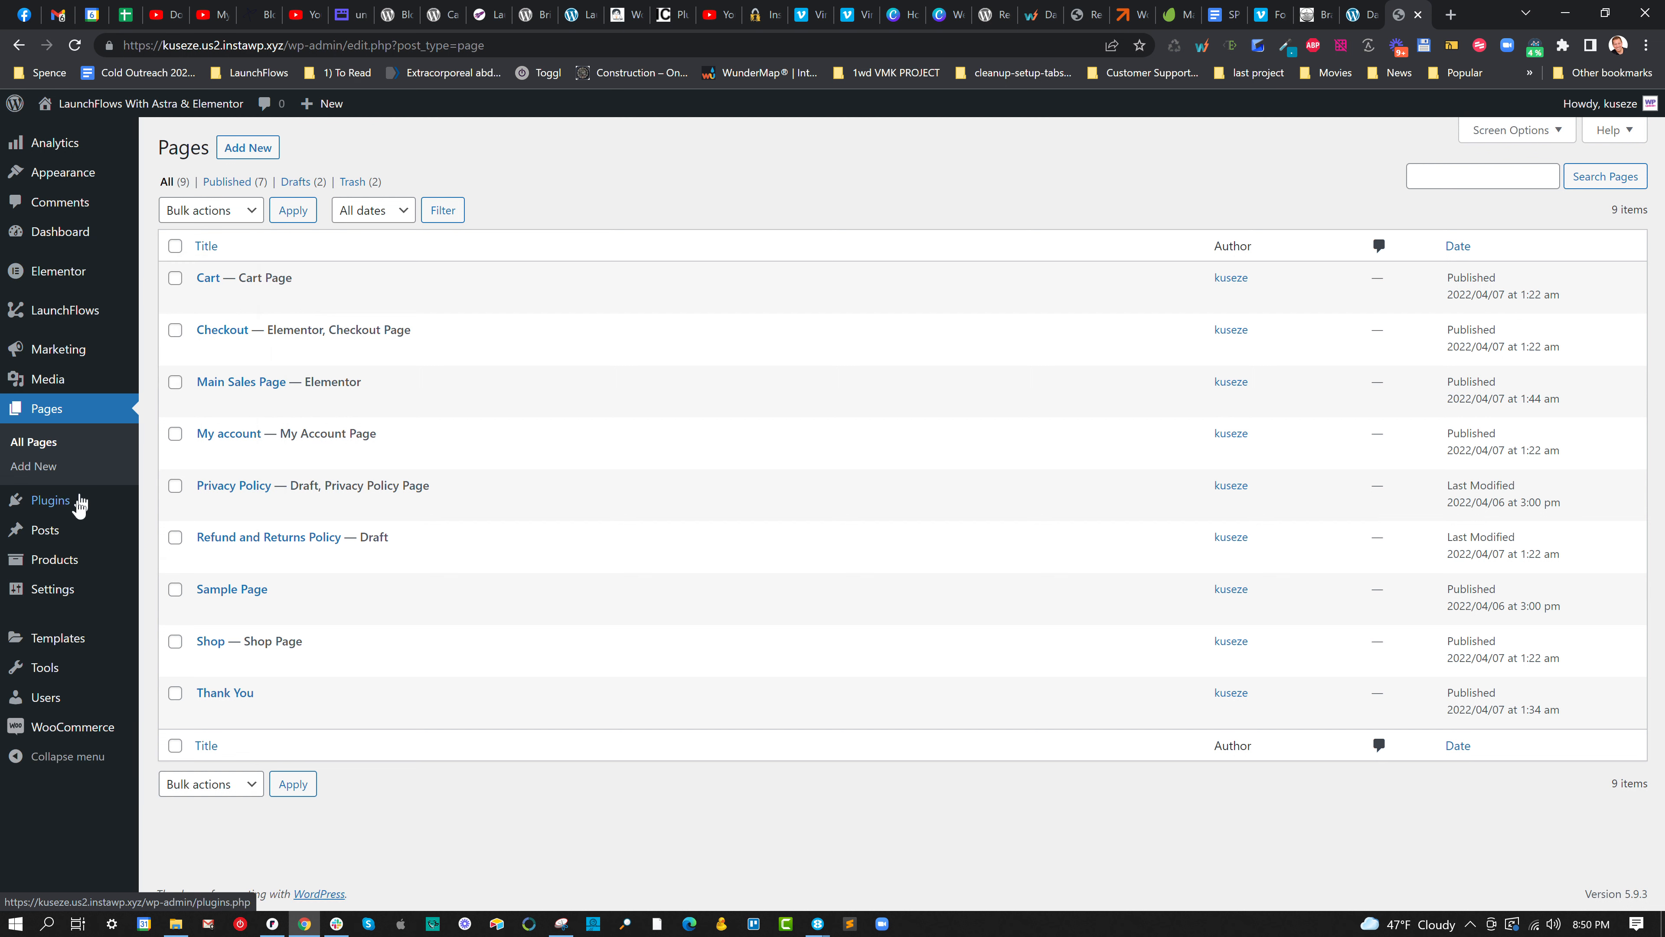
# Create a new WooCommerce product titled "Variable Order Bump Product" and set its type to Variable product.
pyautogui.moveTo(73, 576)
pyautogui.click(168, 585)
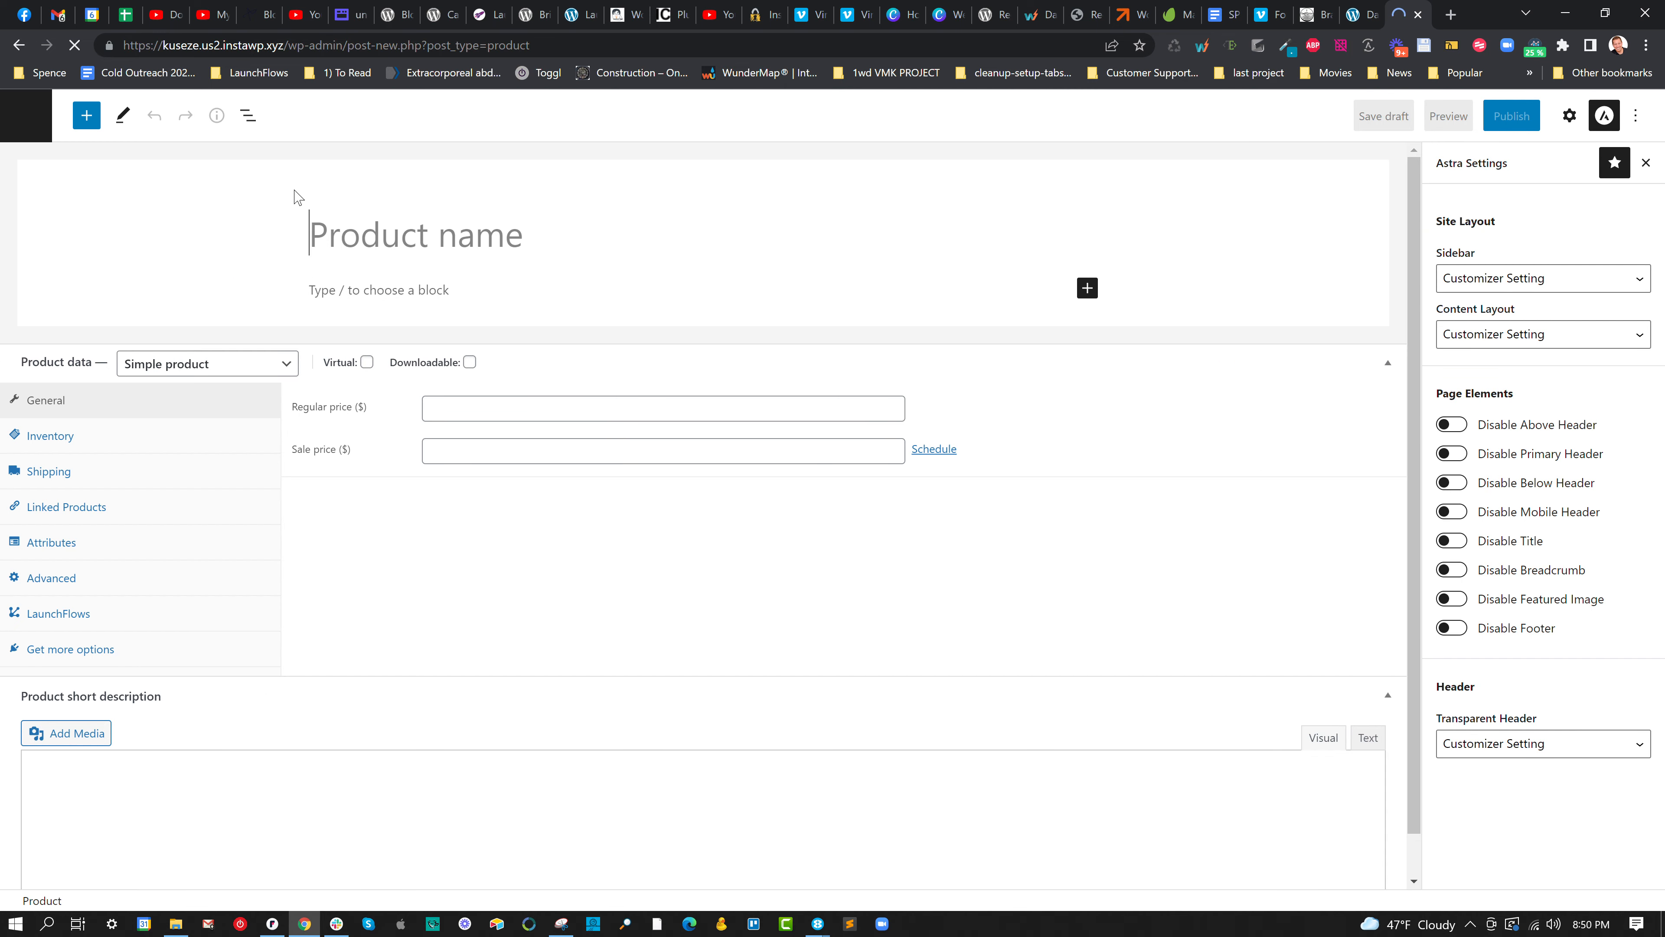
pyautogui.write('Variable ')
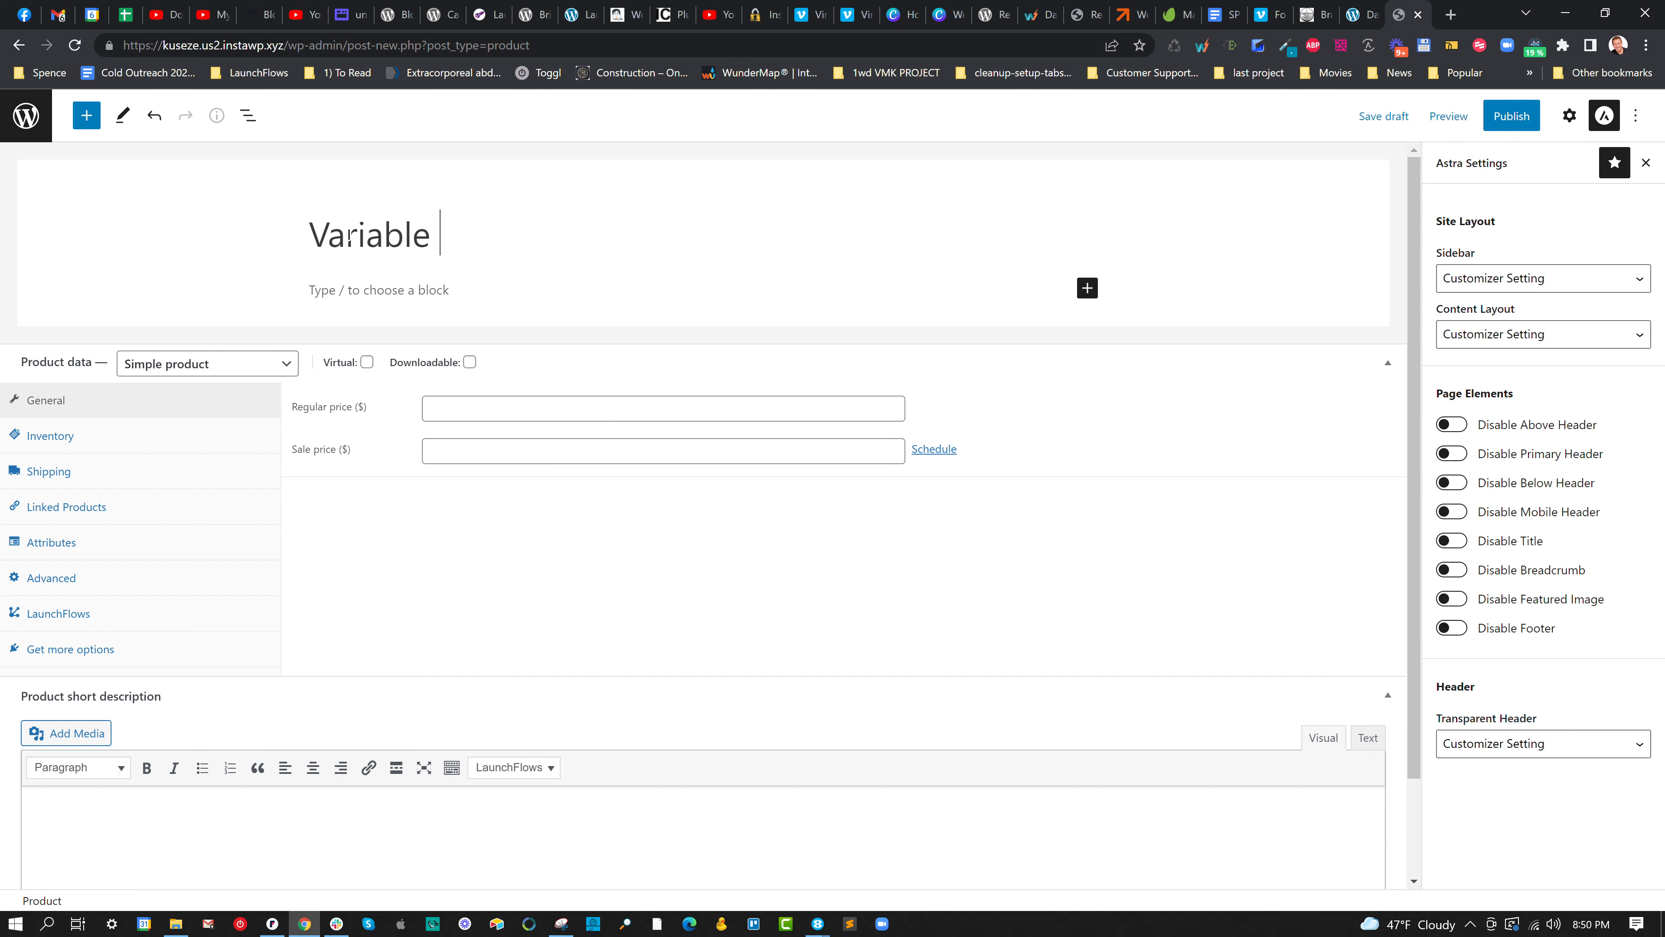
pyautogui.write('Order Bump Product')
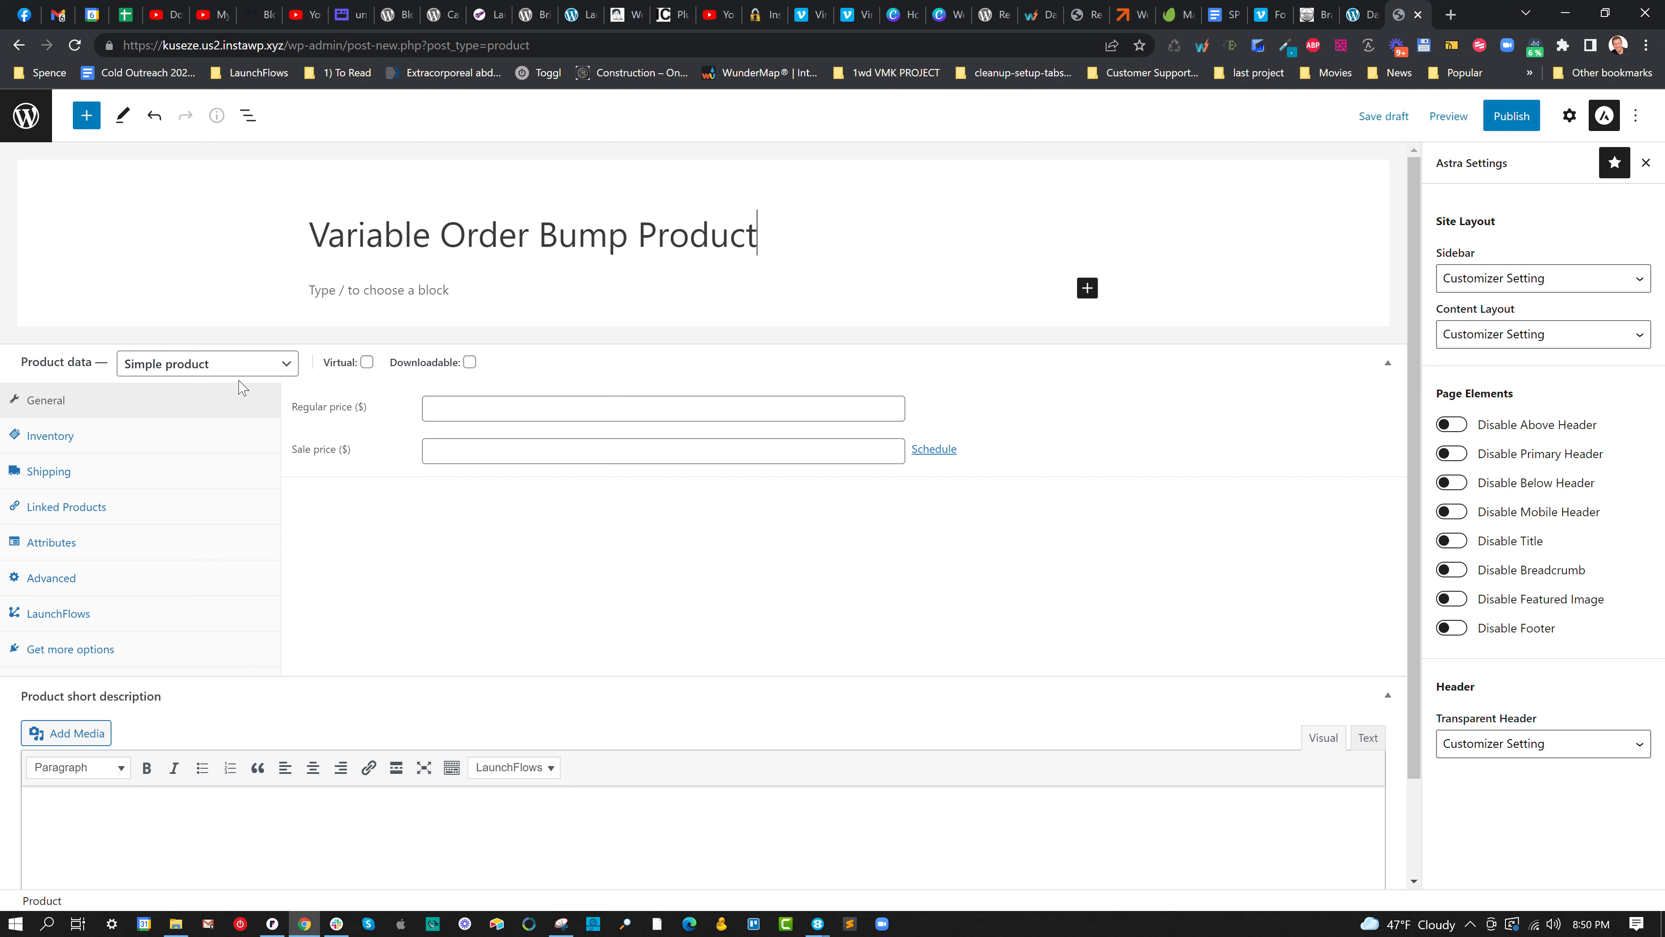
pyautogui.click(238, 364)
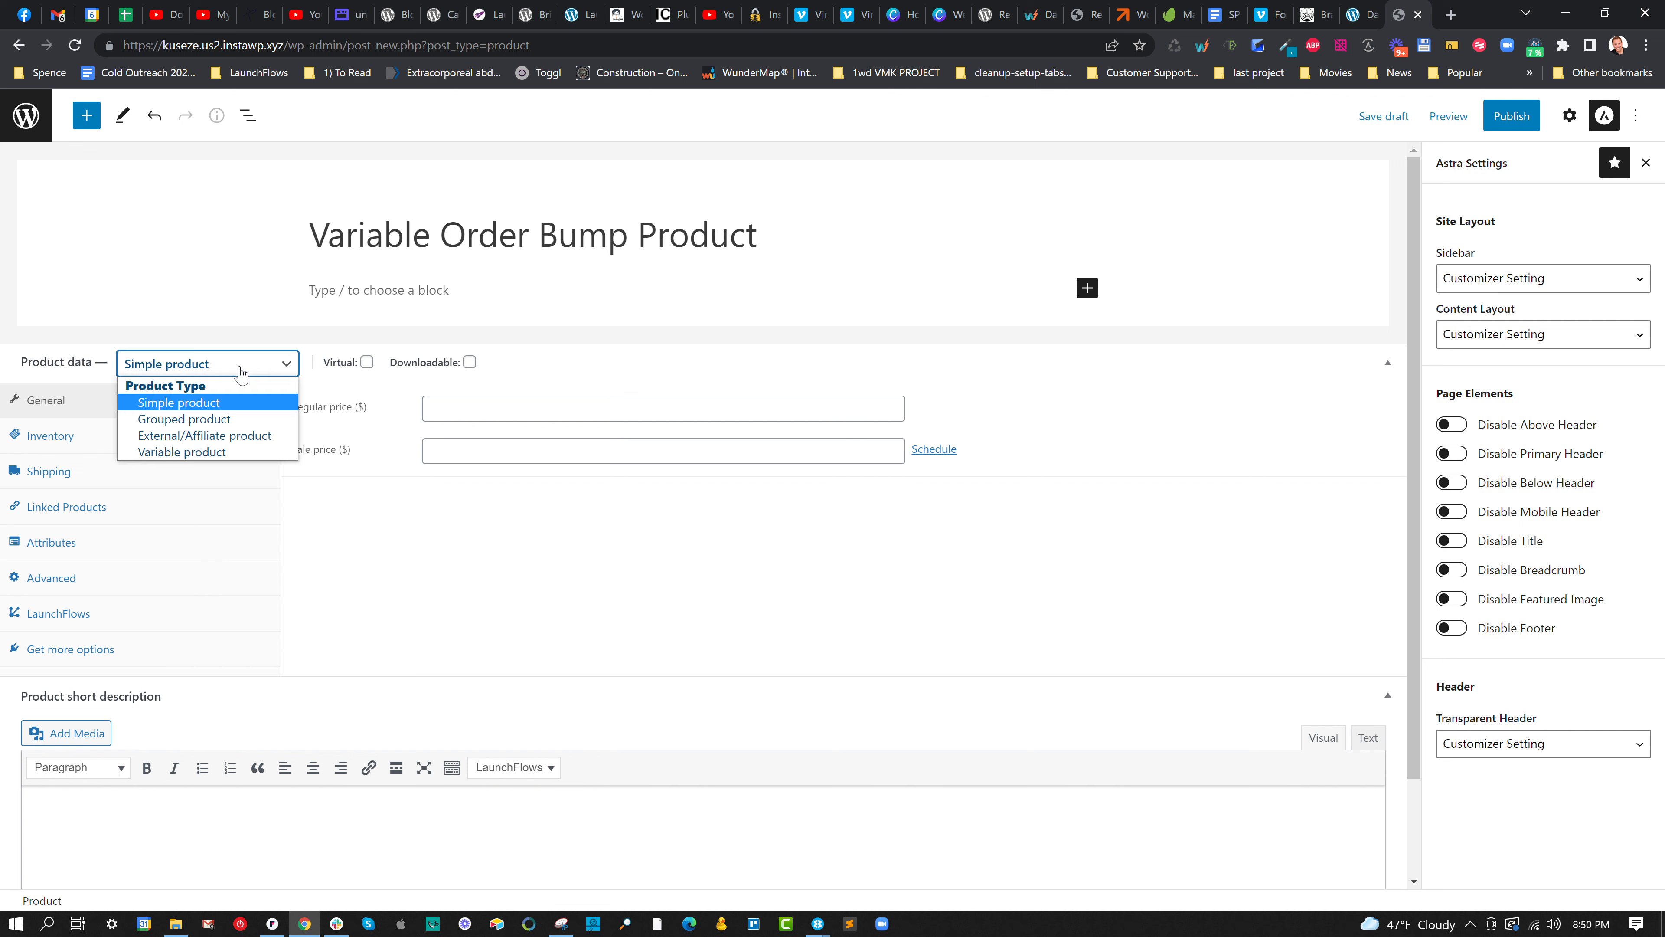
pyautogui.click(241, 451)
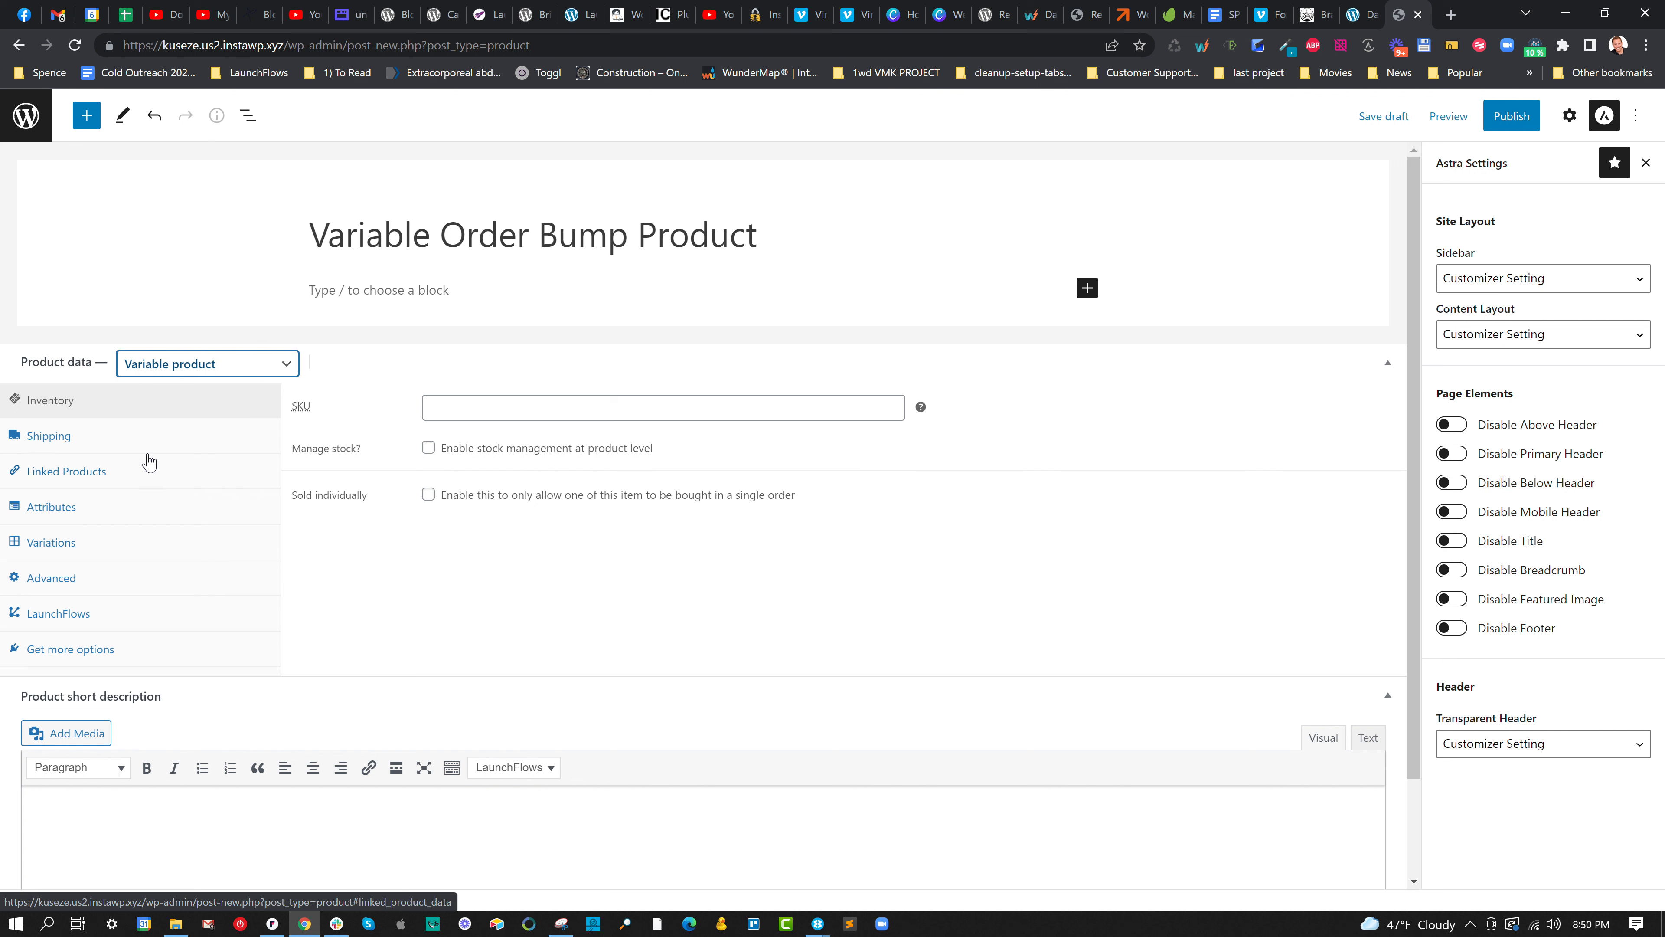
# Add a custom attribute Flavor with the values Vanilla | Strawberry | Chocolate, enable it for variations and save the attributes.
pyautogui.click(104, 513)
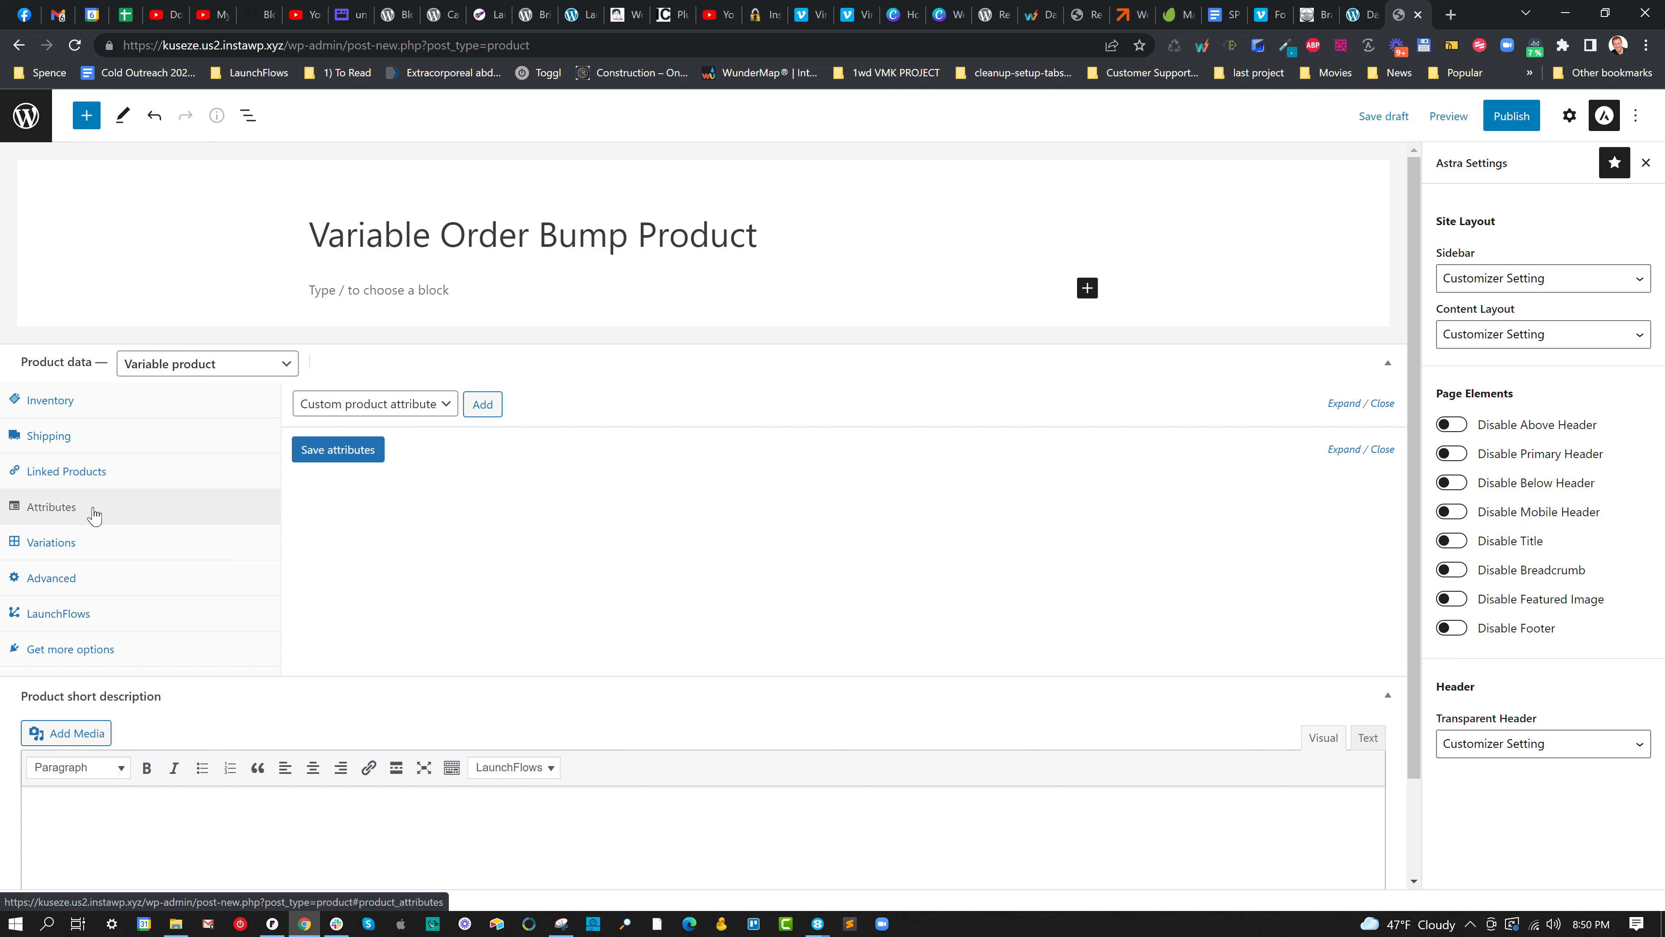
pyautogui.click(484, 402)
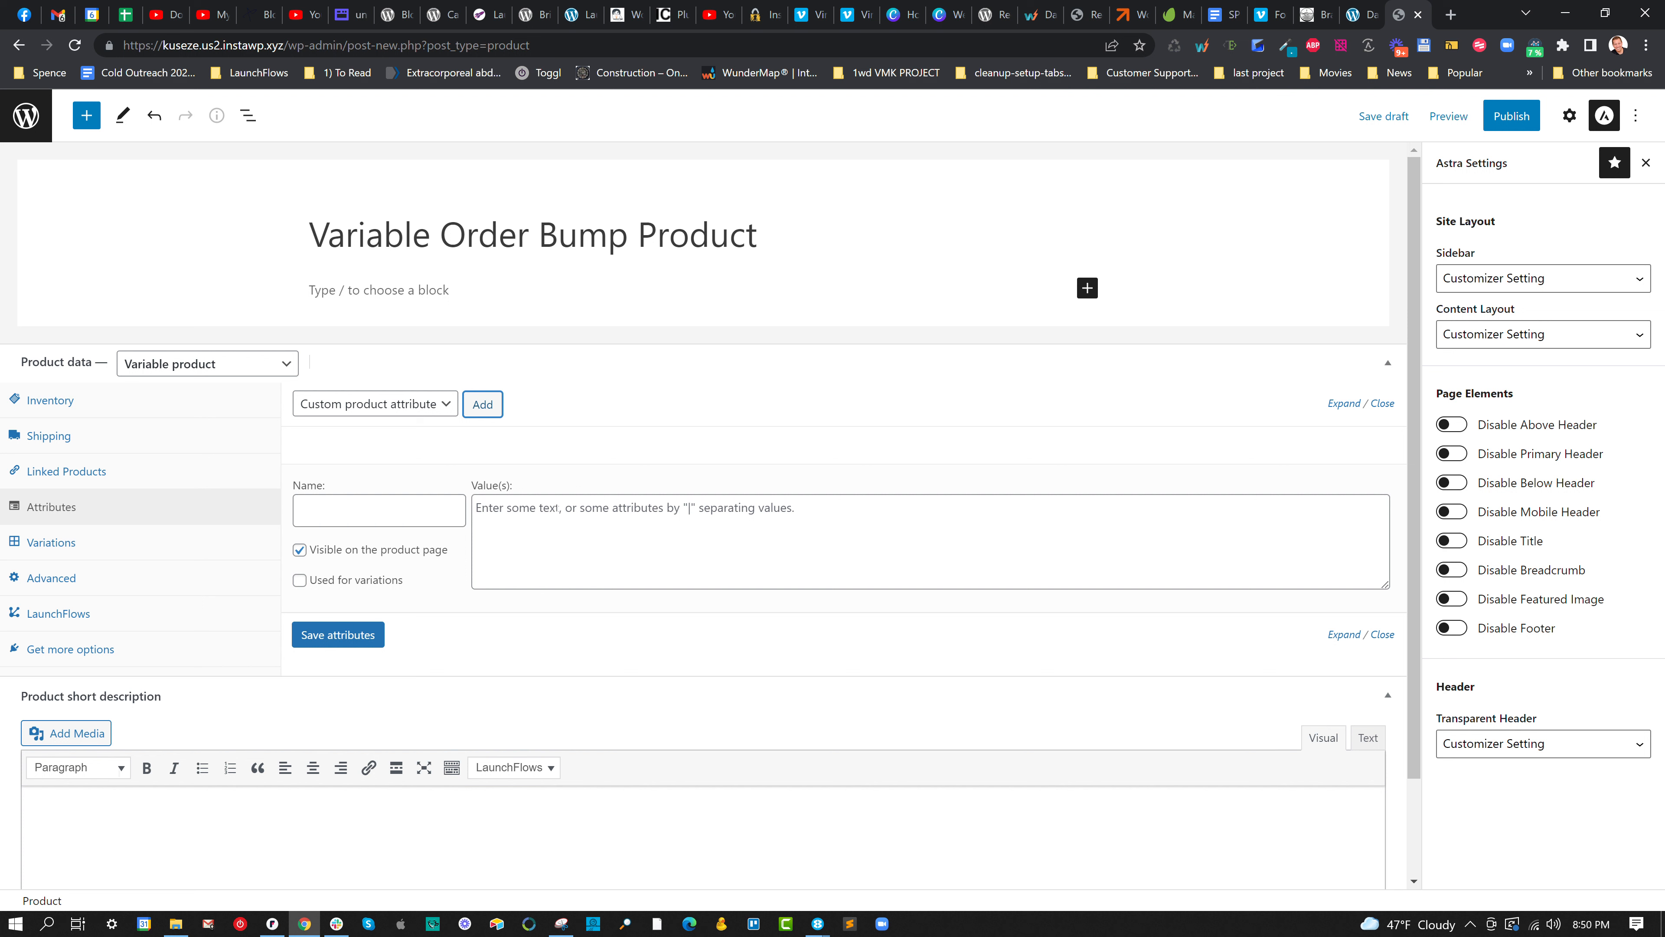
pyautogui.click(379, 511)
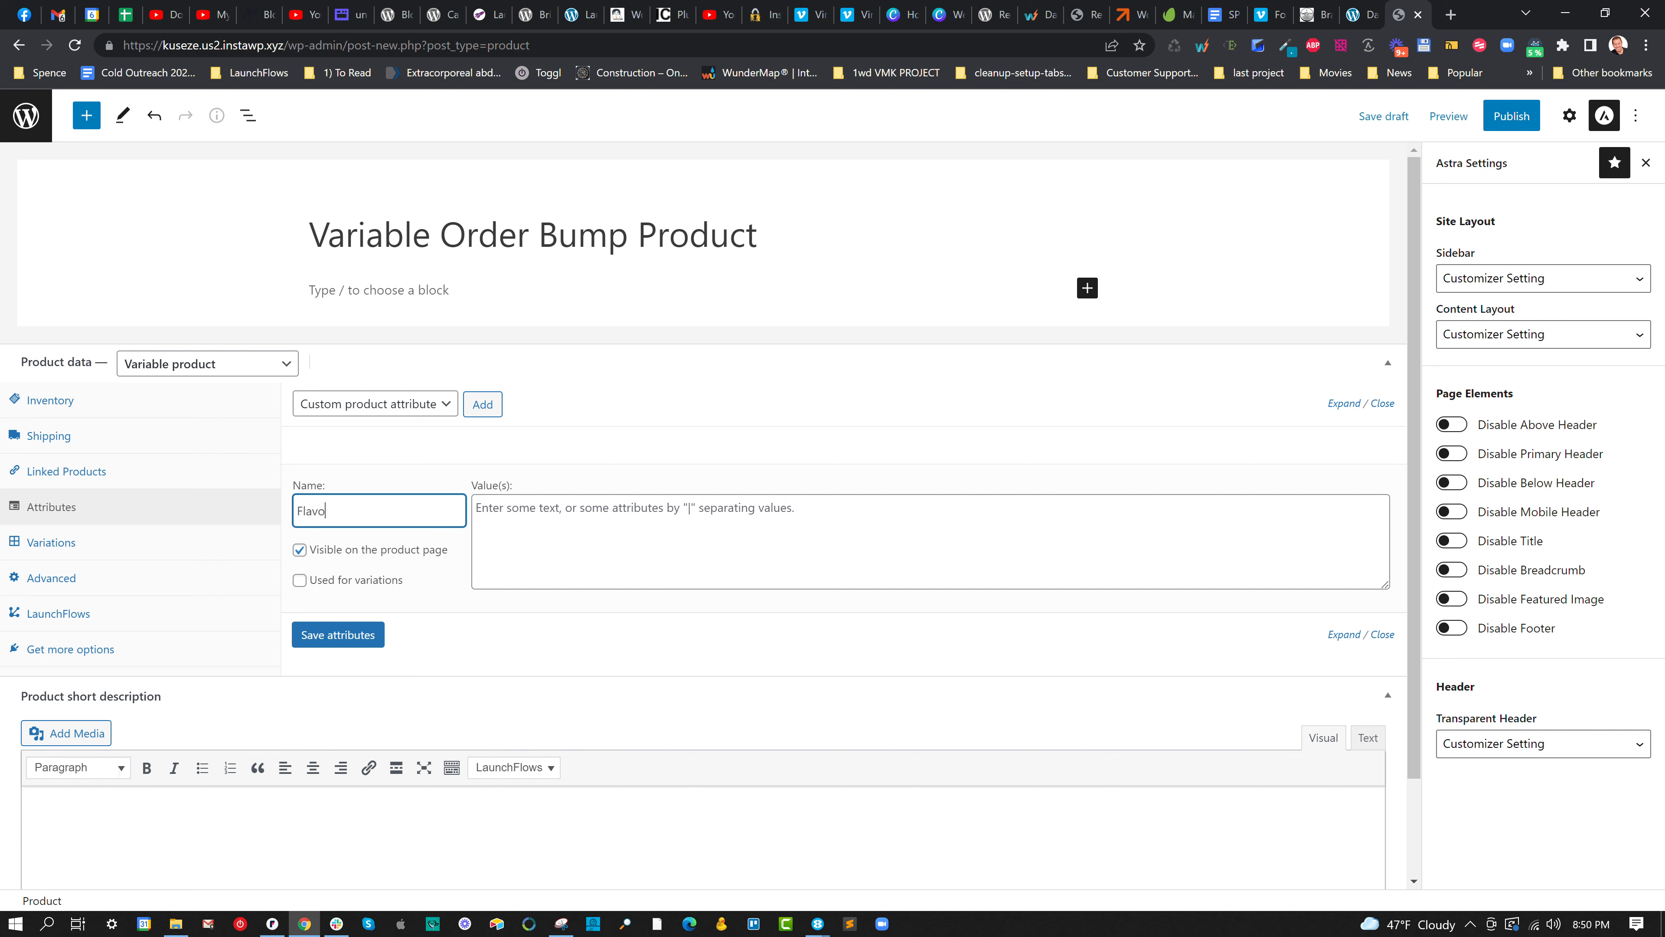
pyautogui.press('Tab')
pyautogui.write('V')
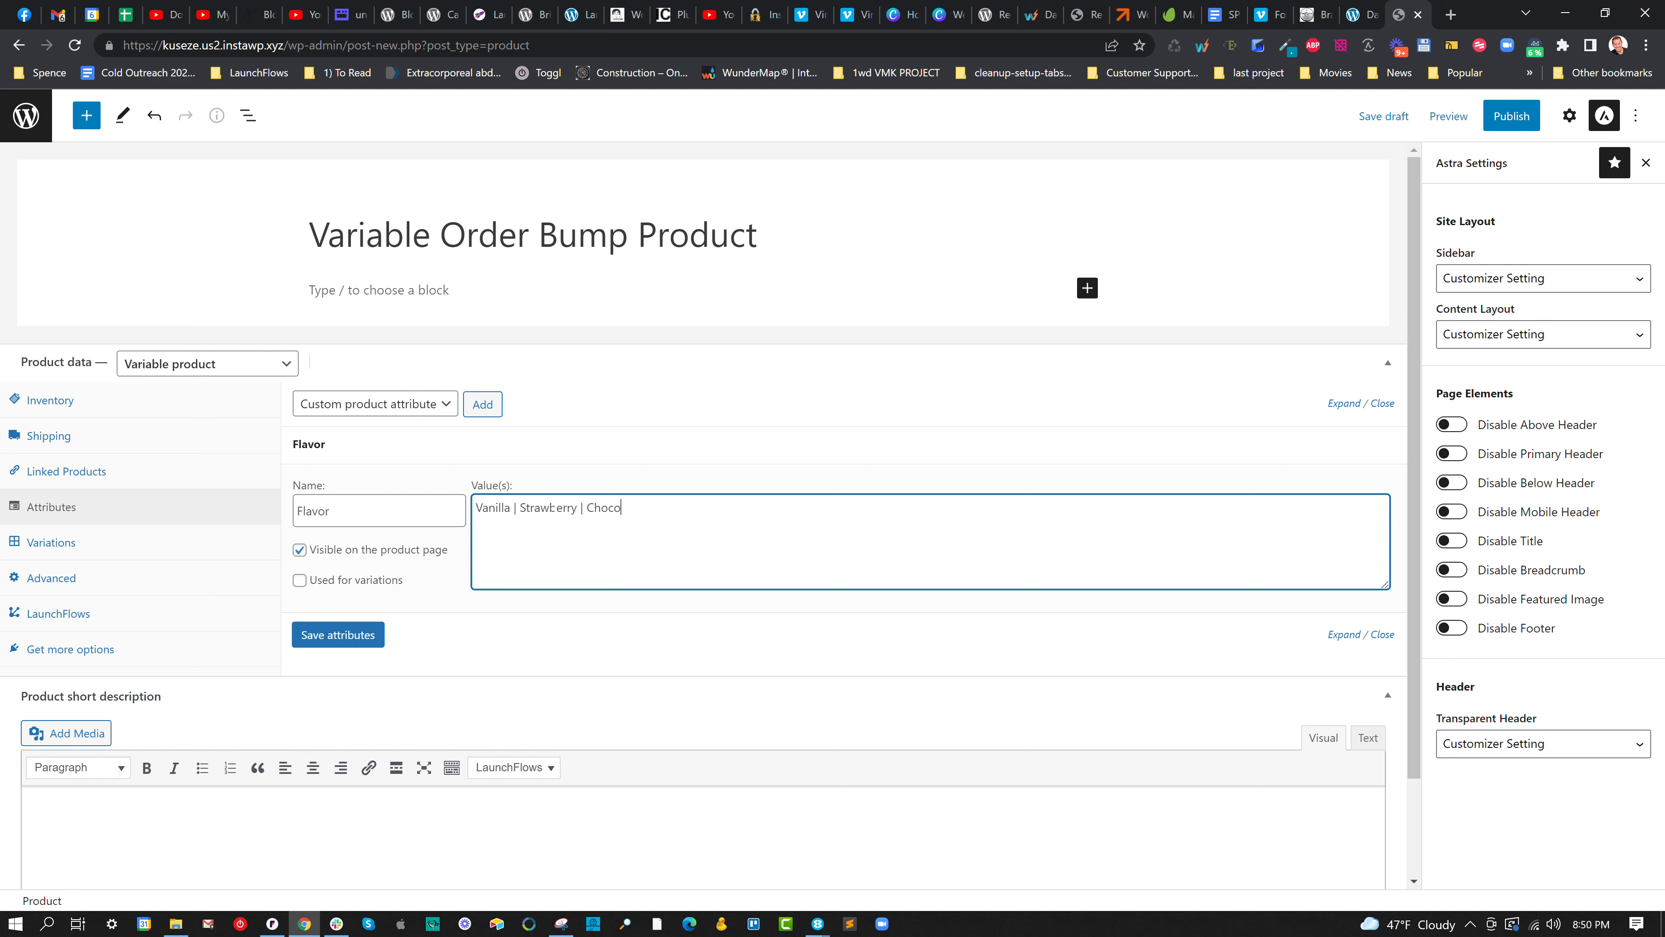
pyautogui.click(368, 579)
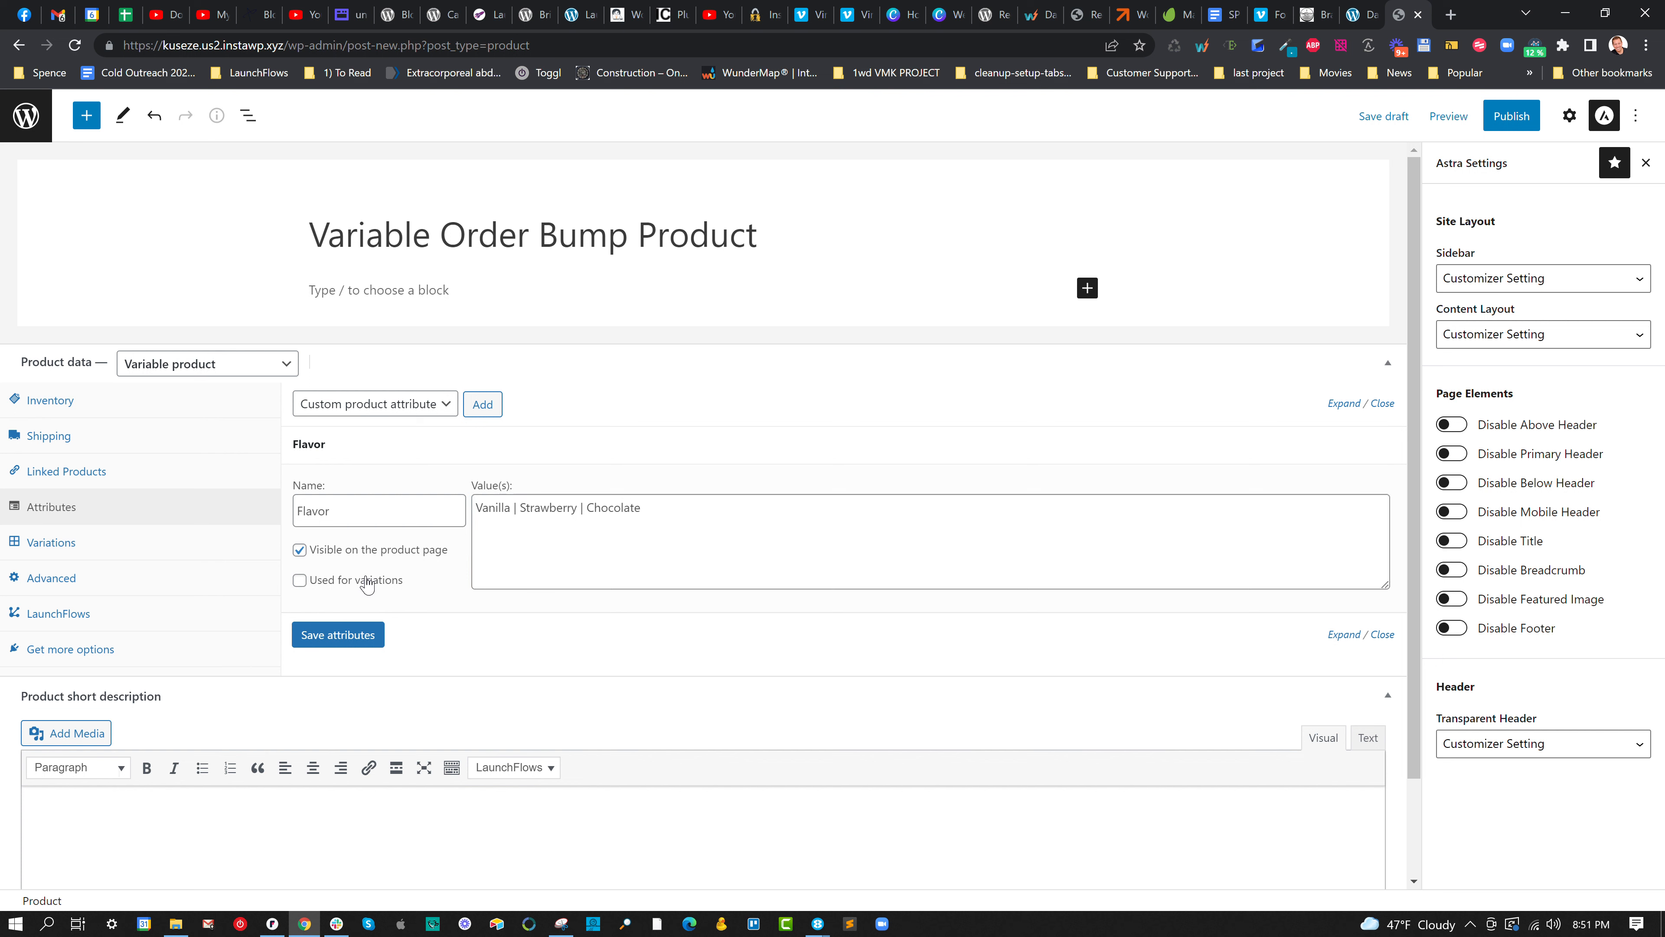
pyautogui.click(350, 637)
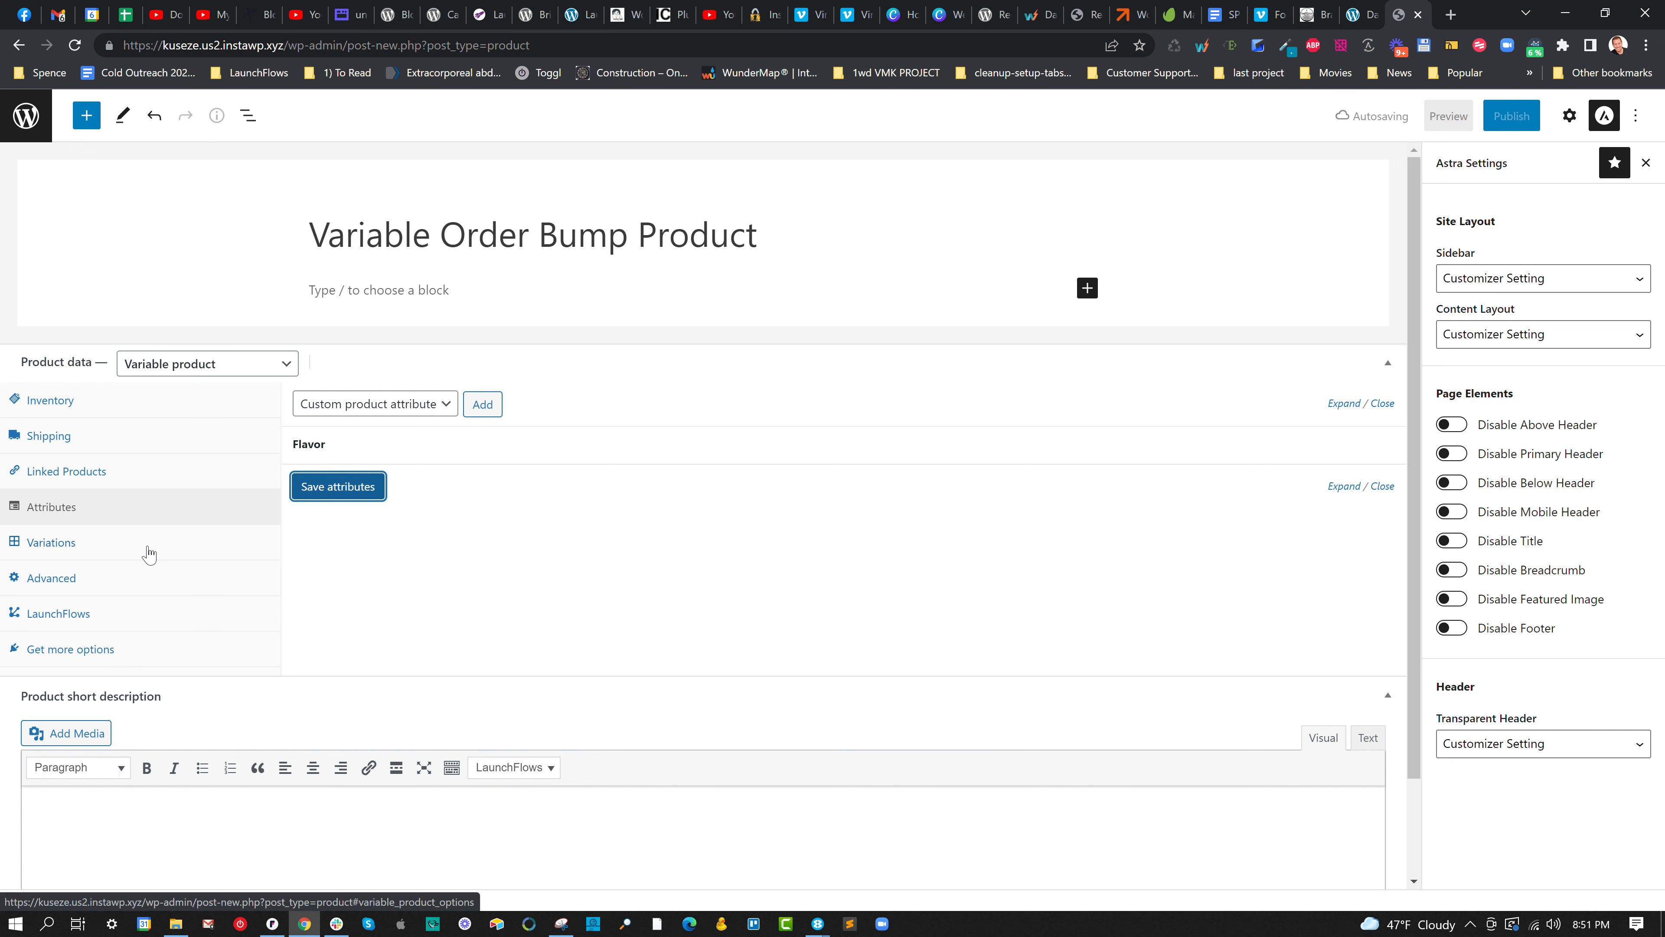
# Create variations from all attributes and expand the Vanilla variation's details.
pyautogui.click(61, 543)
pyautogui.click(428, 404)
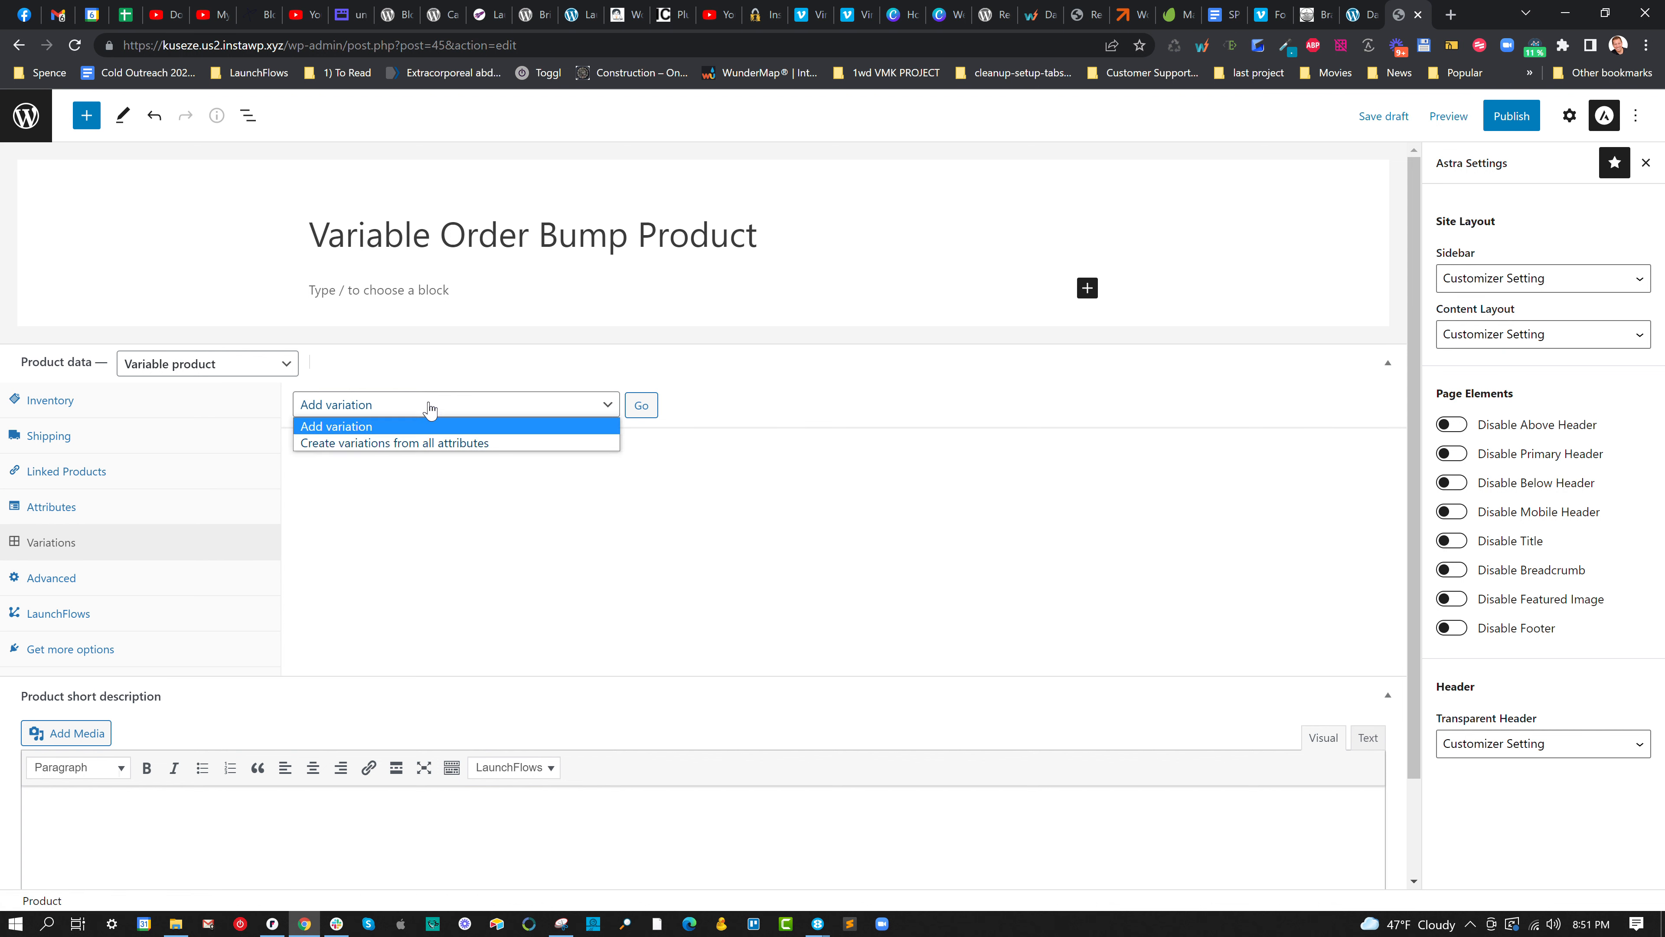
pyautogui.click(423, 441)
pyautogui.click(642, 406)
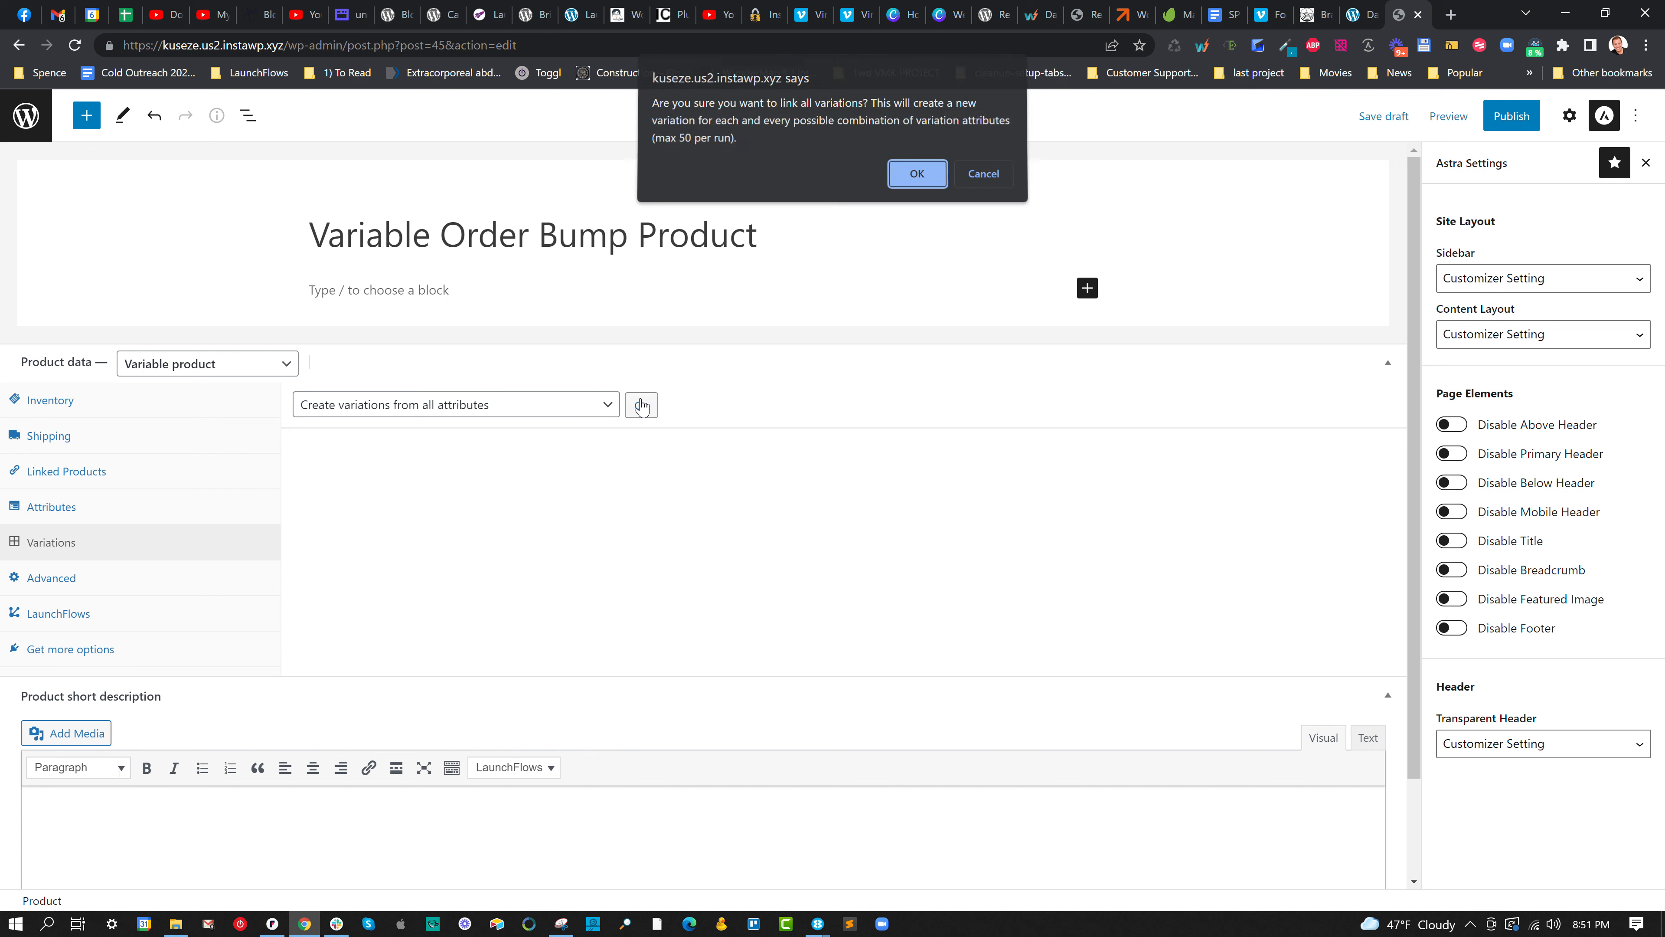
pyautogui.click(920, 182)
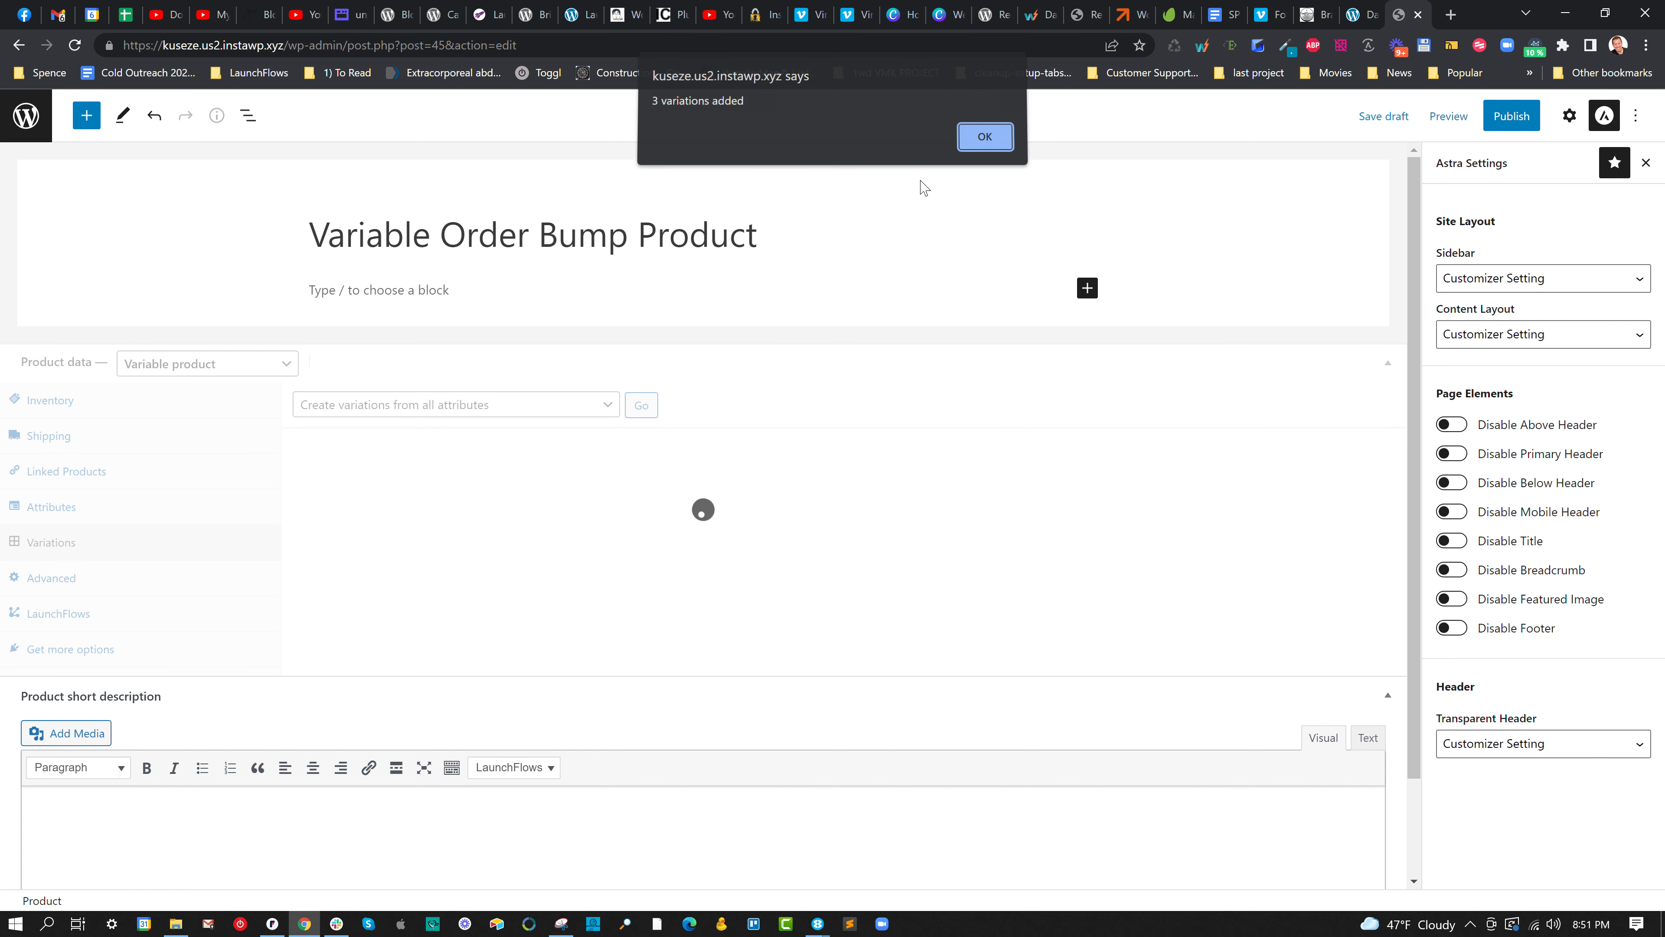
pyautogui.click(993, 141)
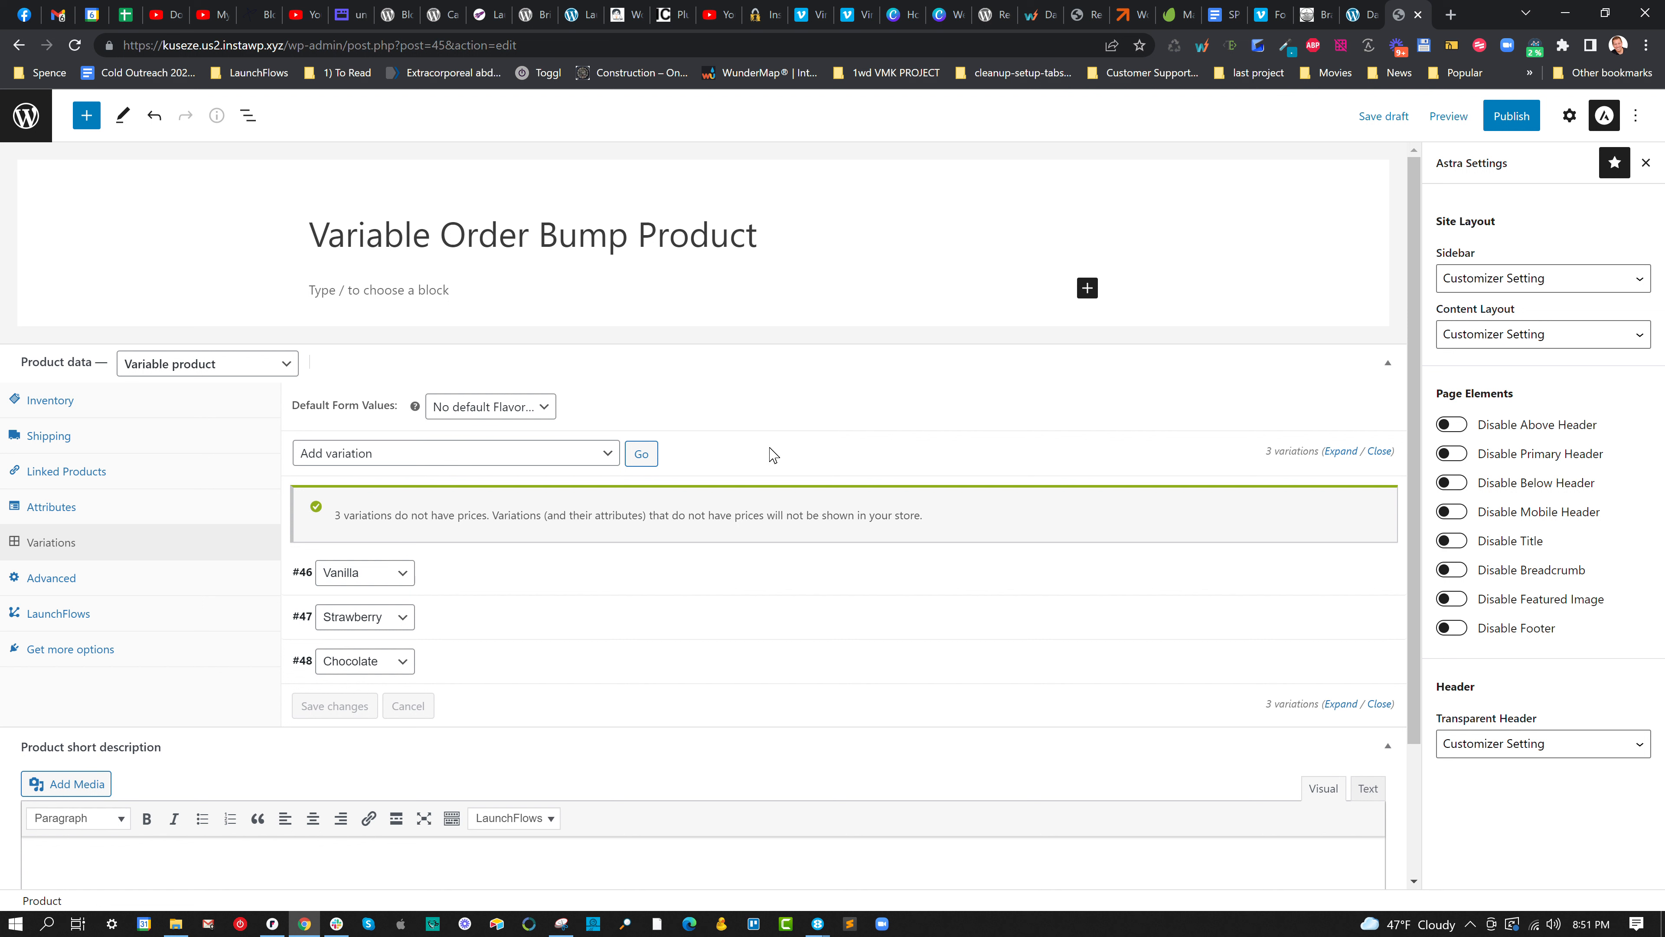
pyautogui.click(534, 568)
pyautogui.scroll(-2, 537, 563)
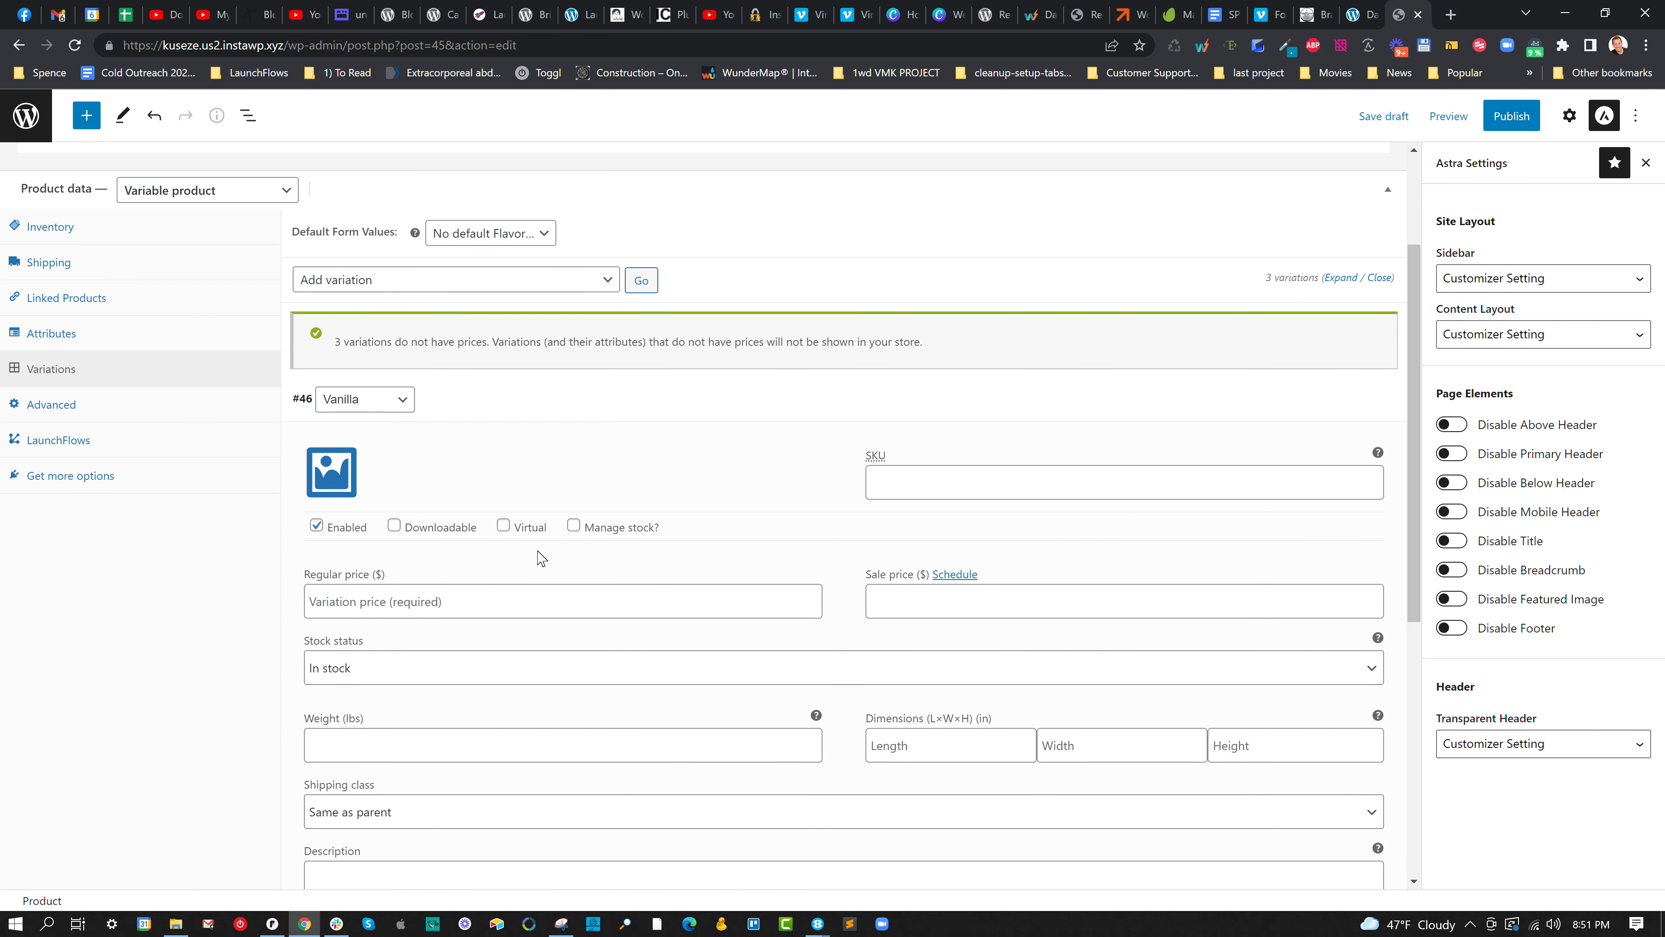
# Open the Pexels website in a new browser tab and search for "ice cream" photos.
pyautogui.click(1451, 14)
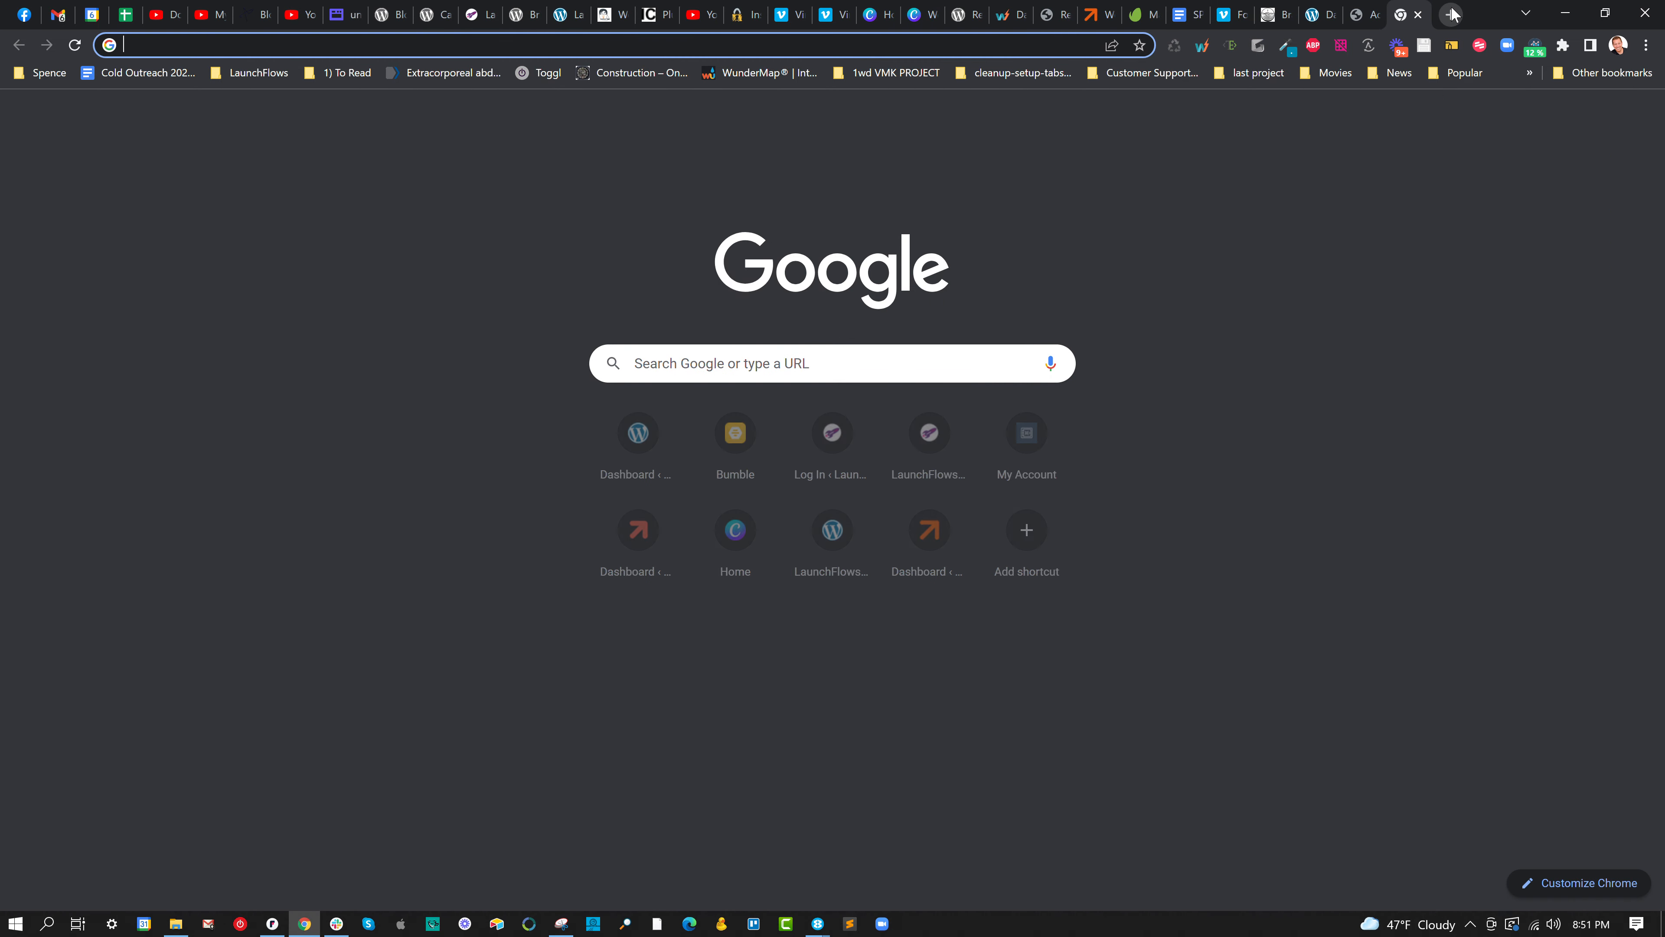
pyautogui.write('pexels')
pyautogui.press('Return')
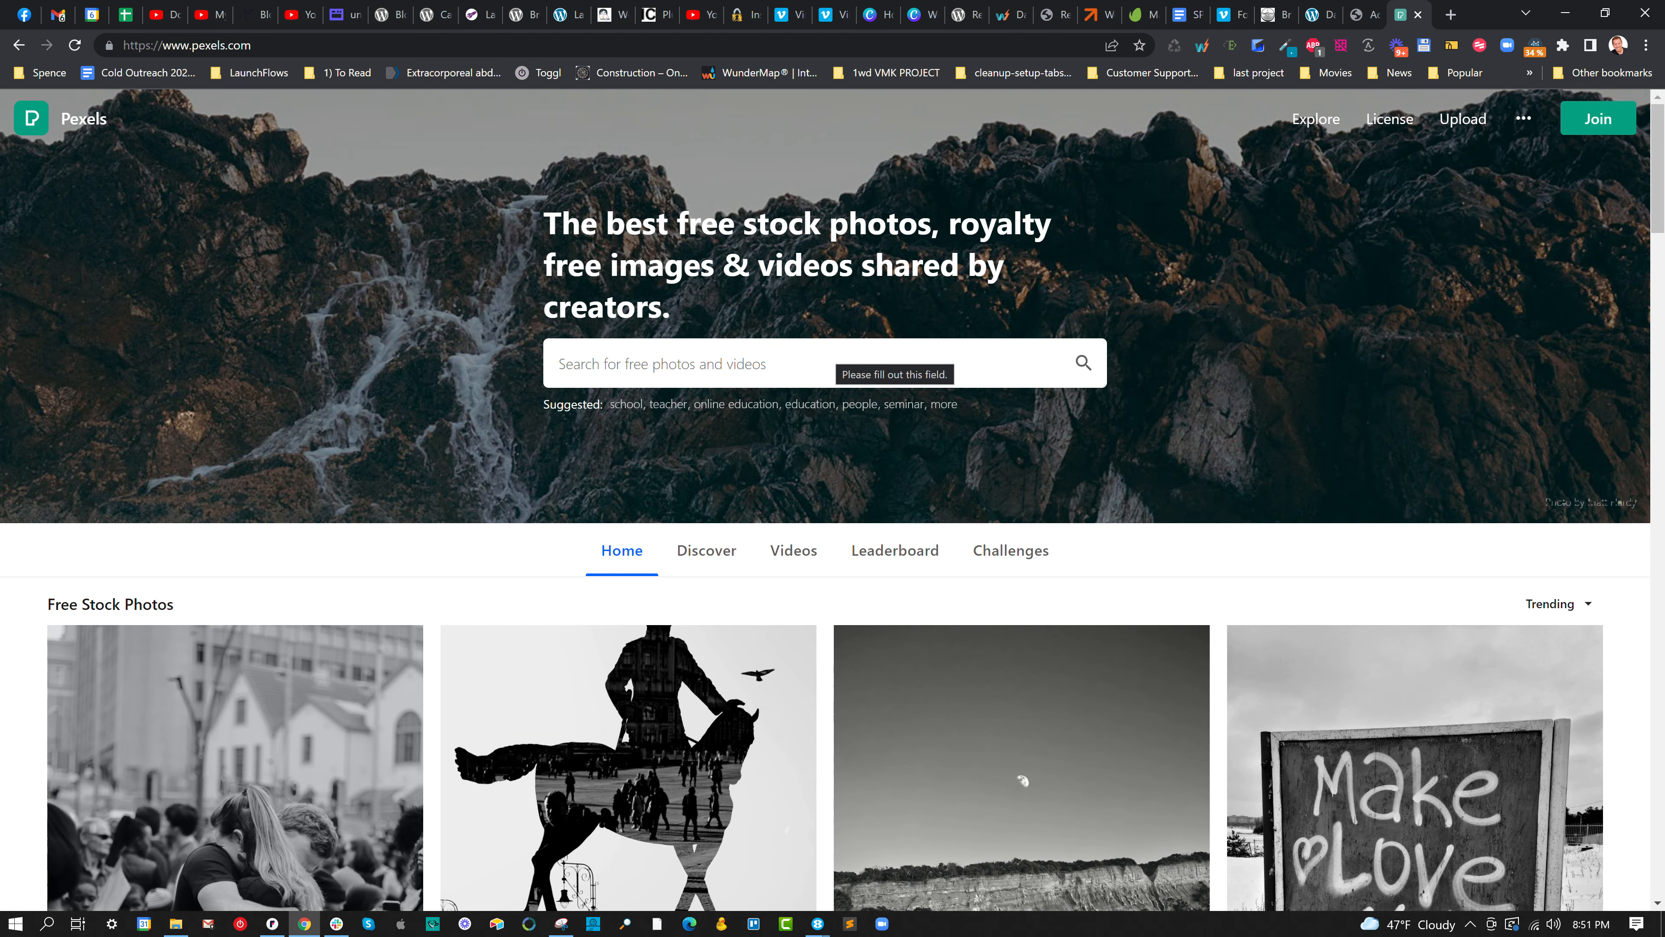
pyautogui.write('ice cream')
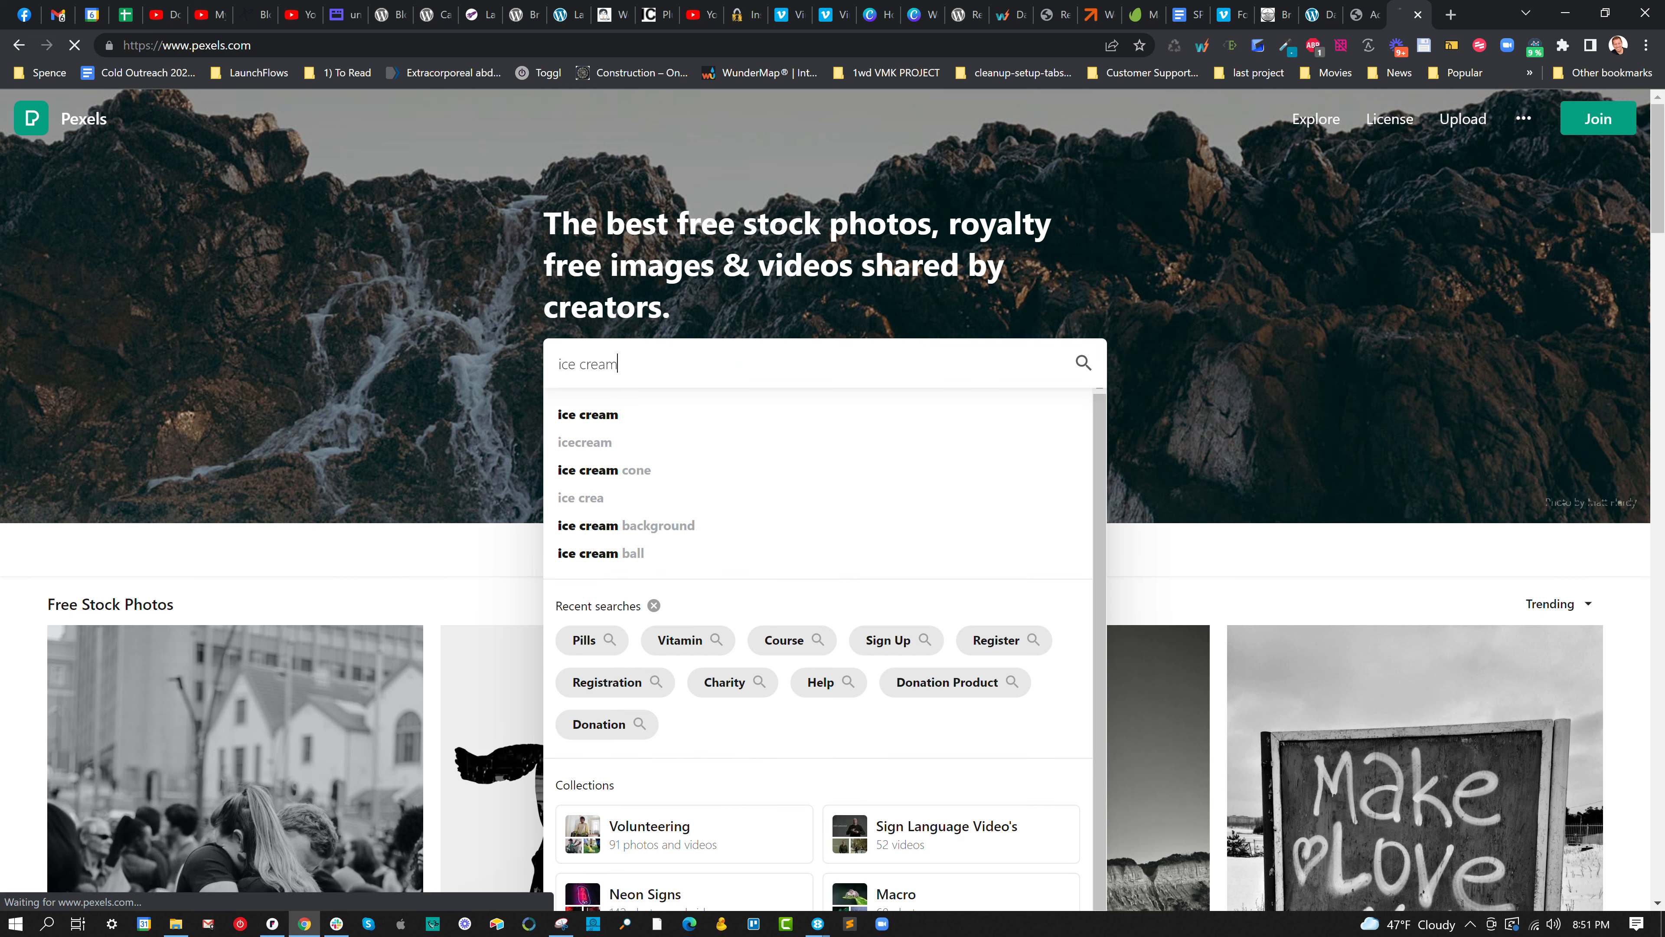
pyautogui.press('Return')
pyautogui.scroll(-1, 783, 510)
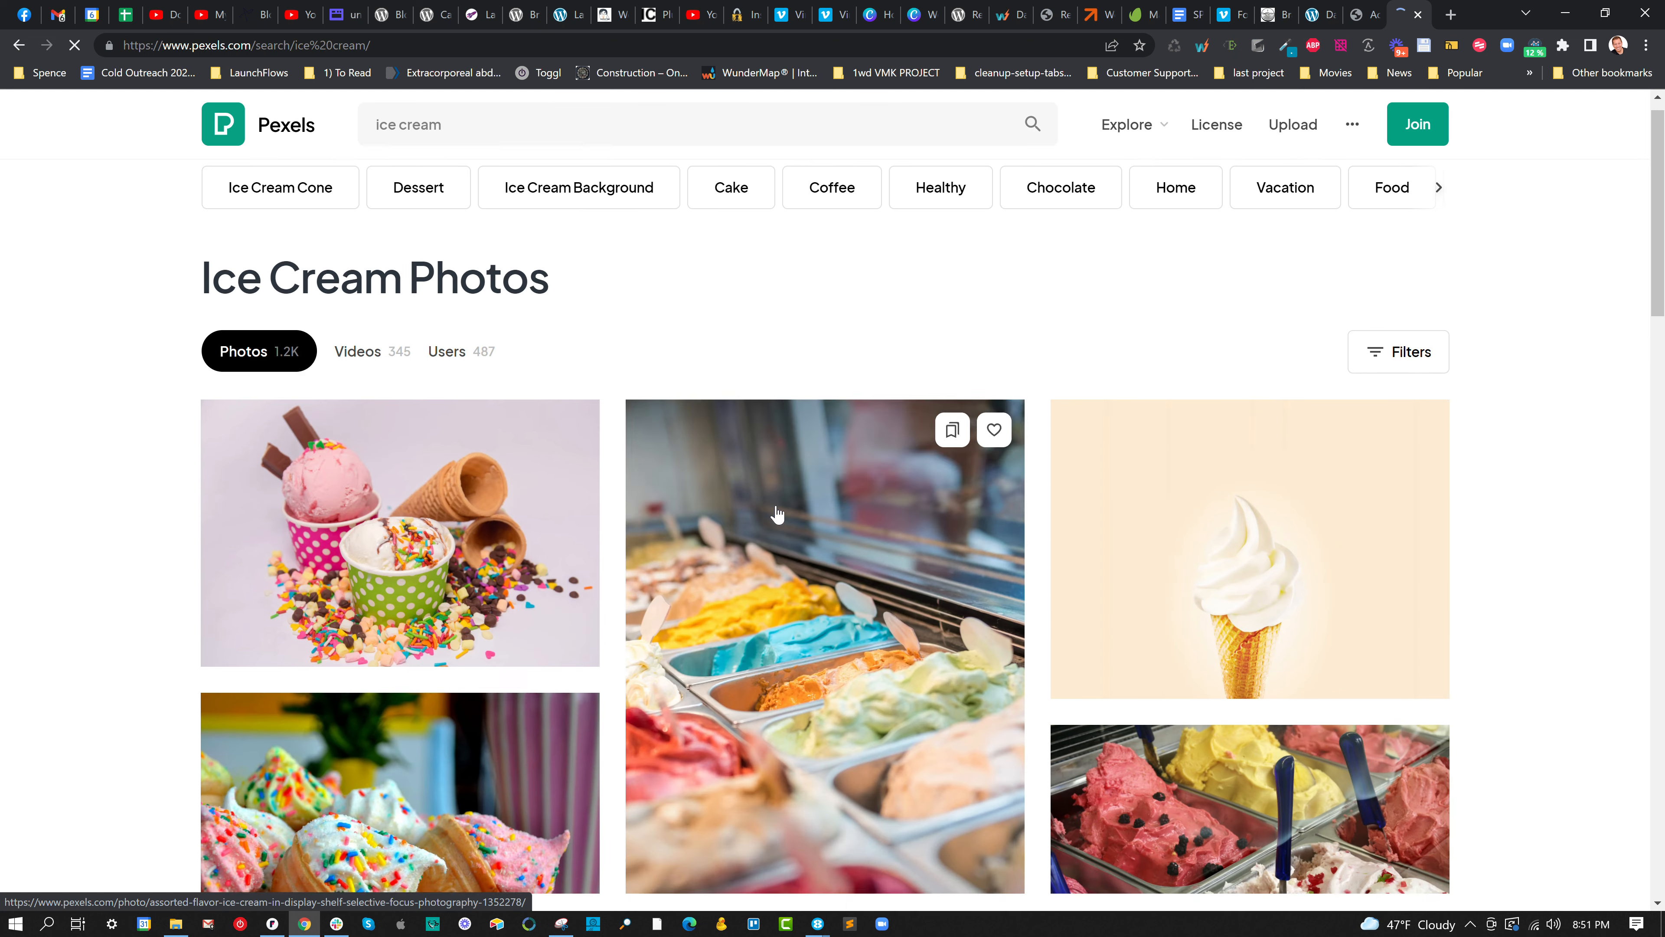
# Download the photo of two ice cream cups in the Small 640×427 size and close the Pexels tab.
pyautogui.click(351, 472)
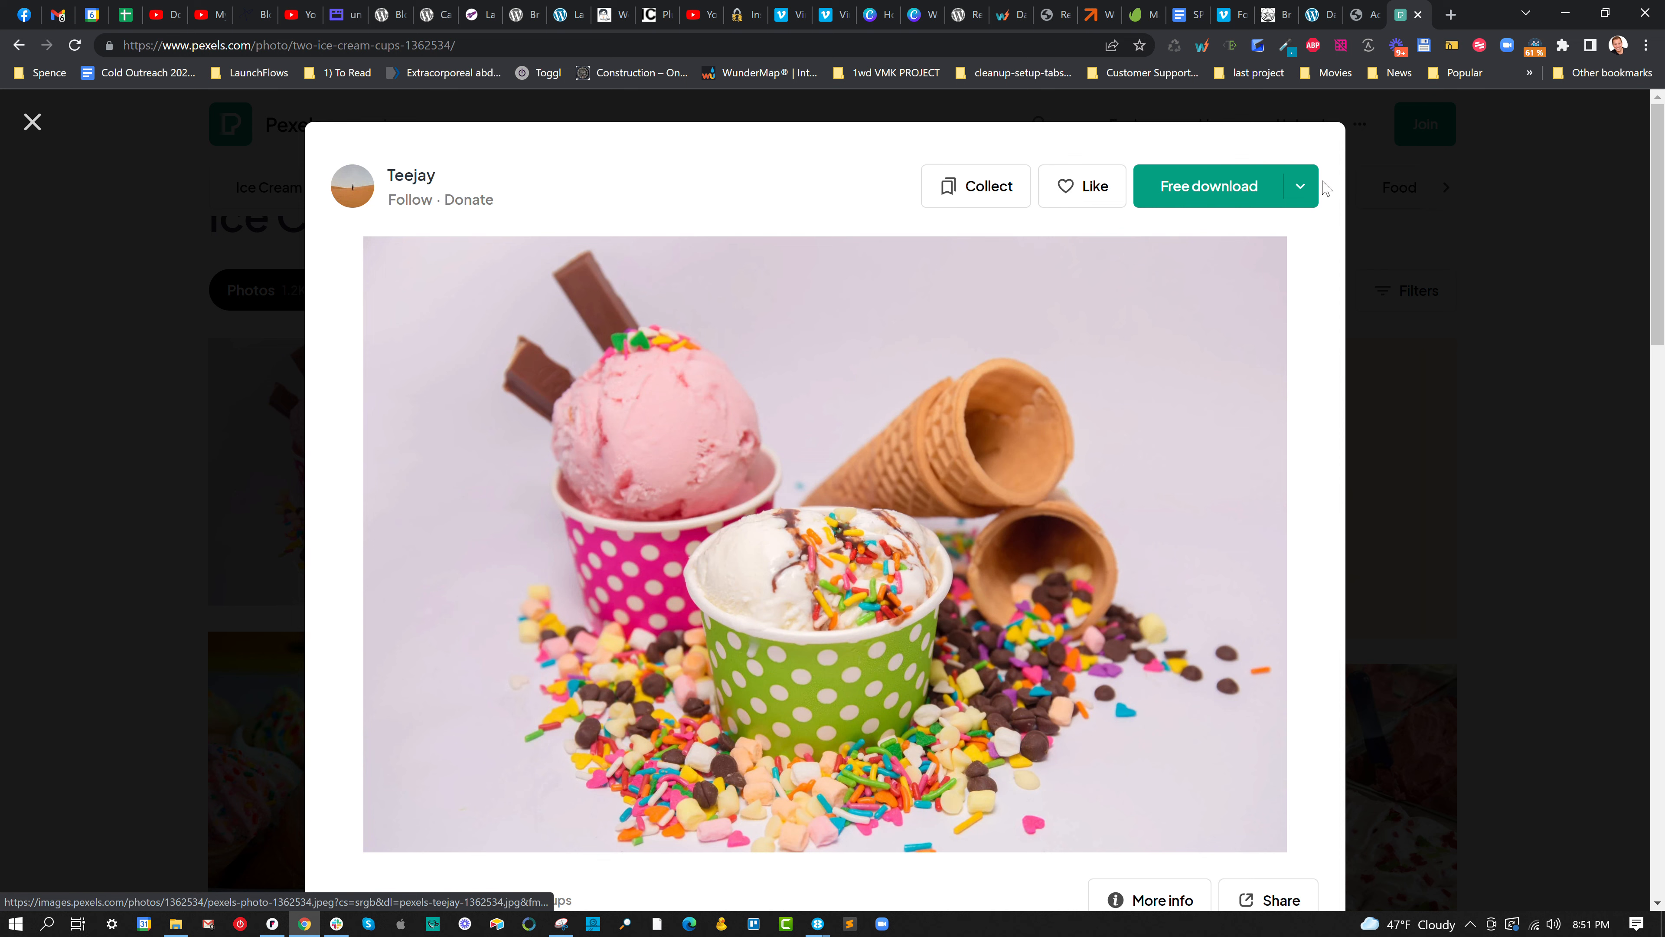
pyautogui.click(1300, 186)
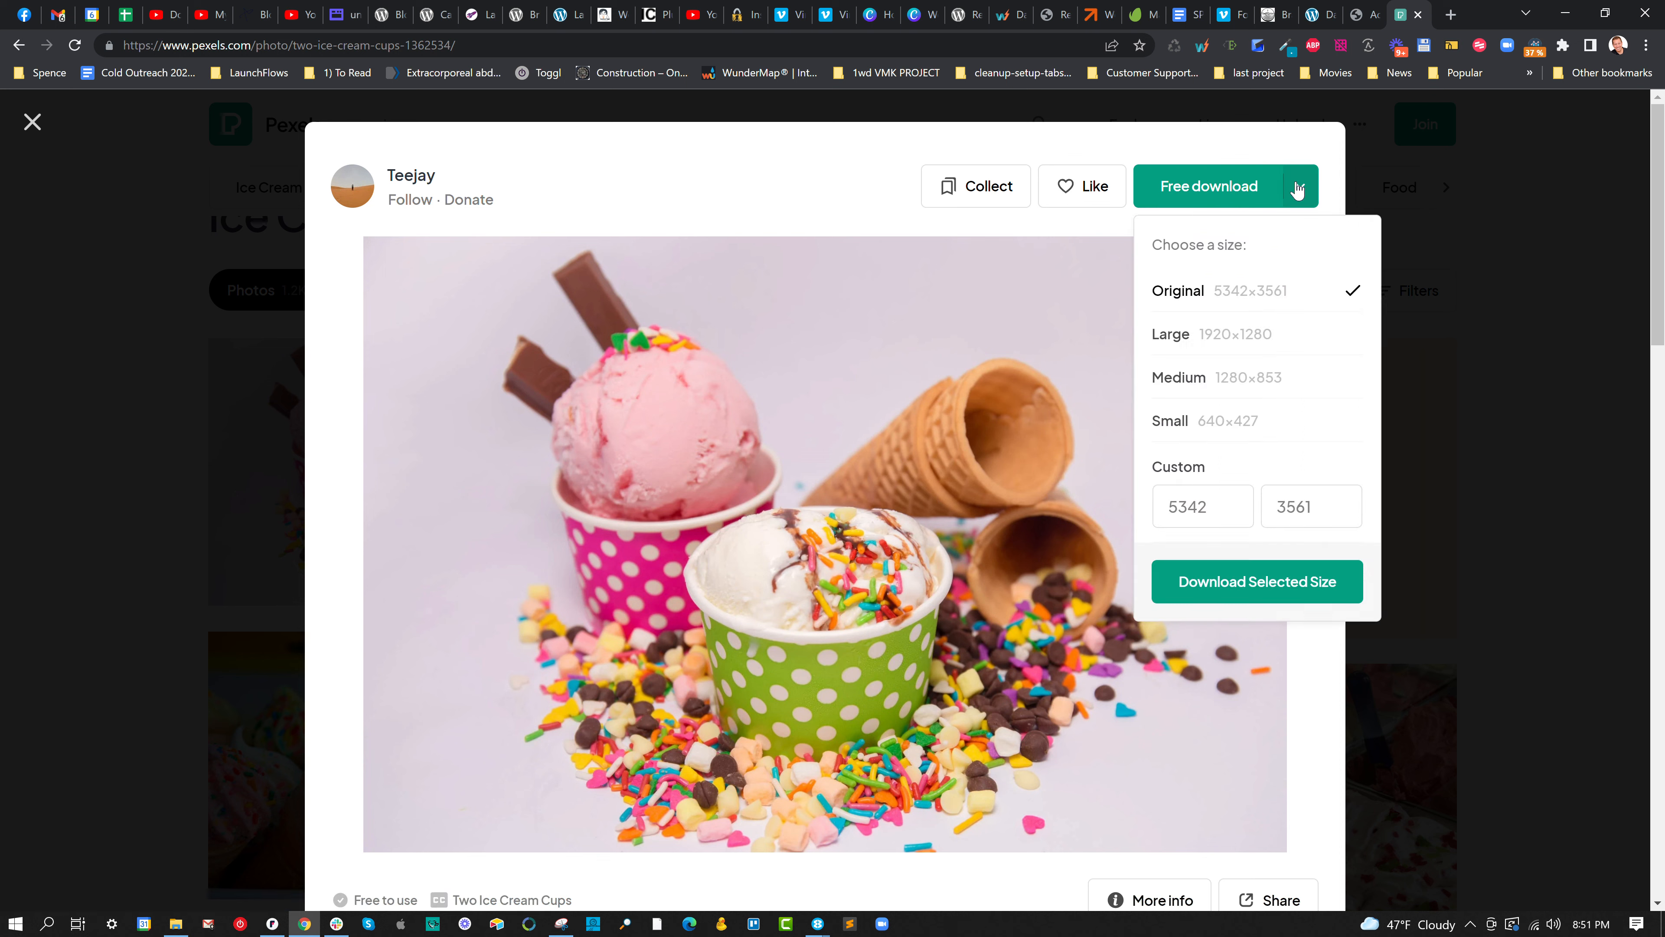
pyautogui.click(1222, 423)
pyautogui.click(1249, 577)
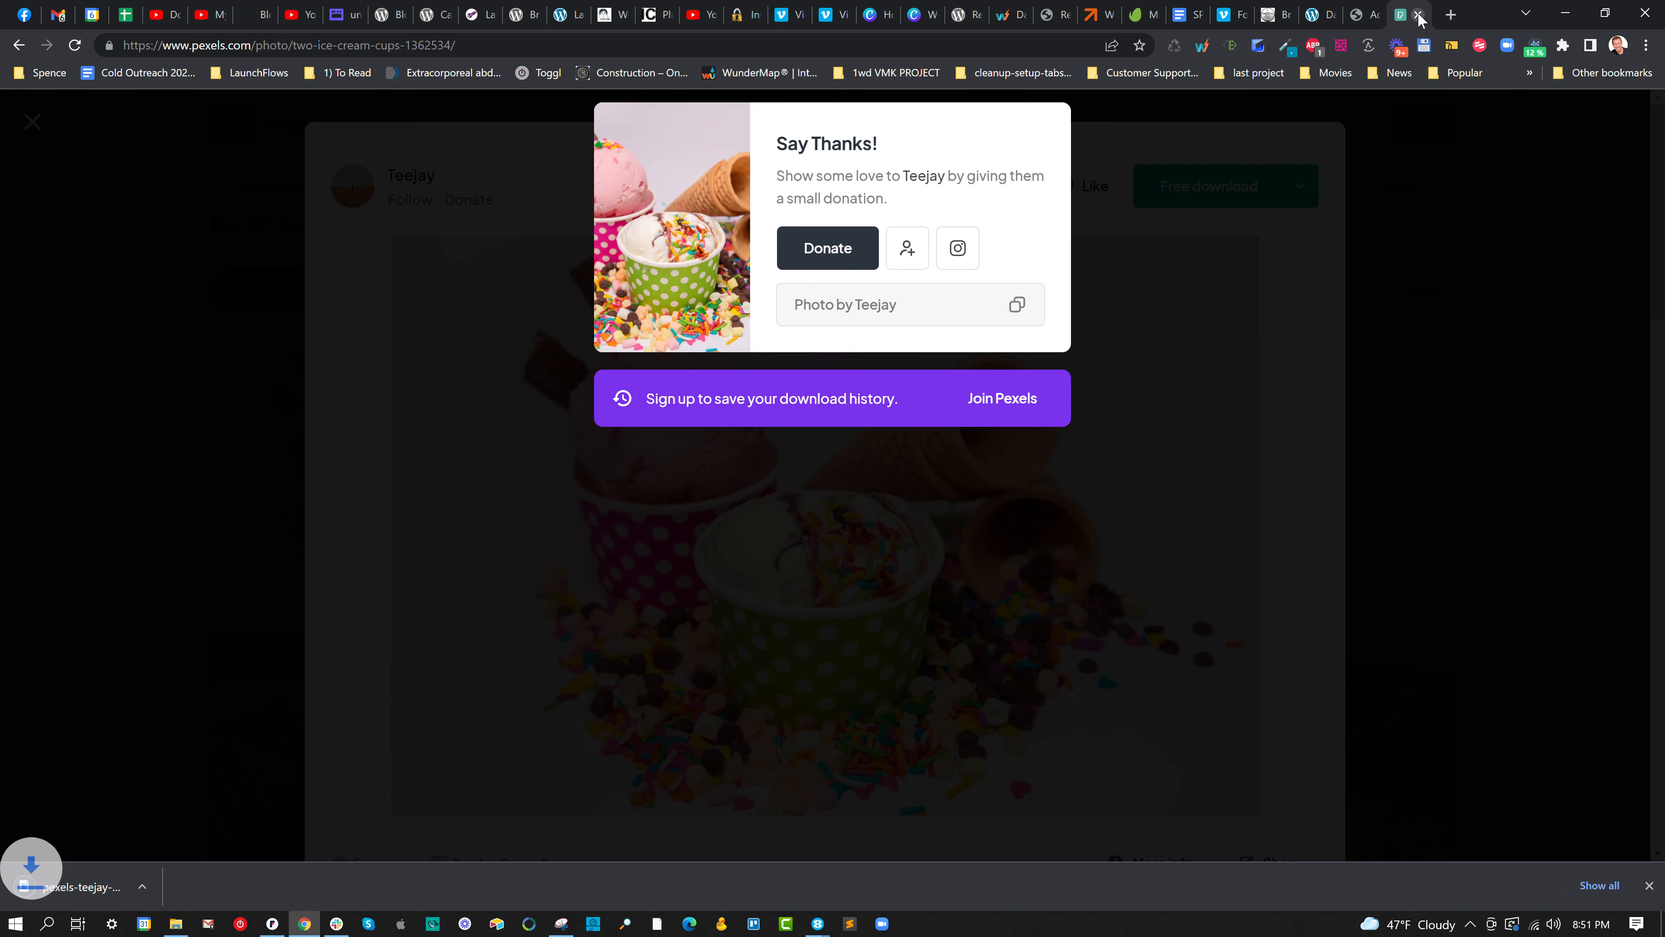
pyautogui.click(1418, 15)
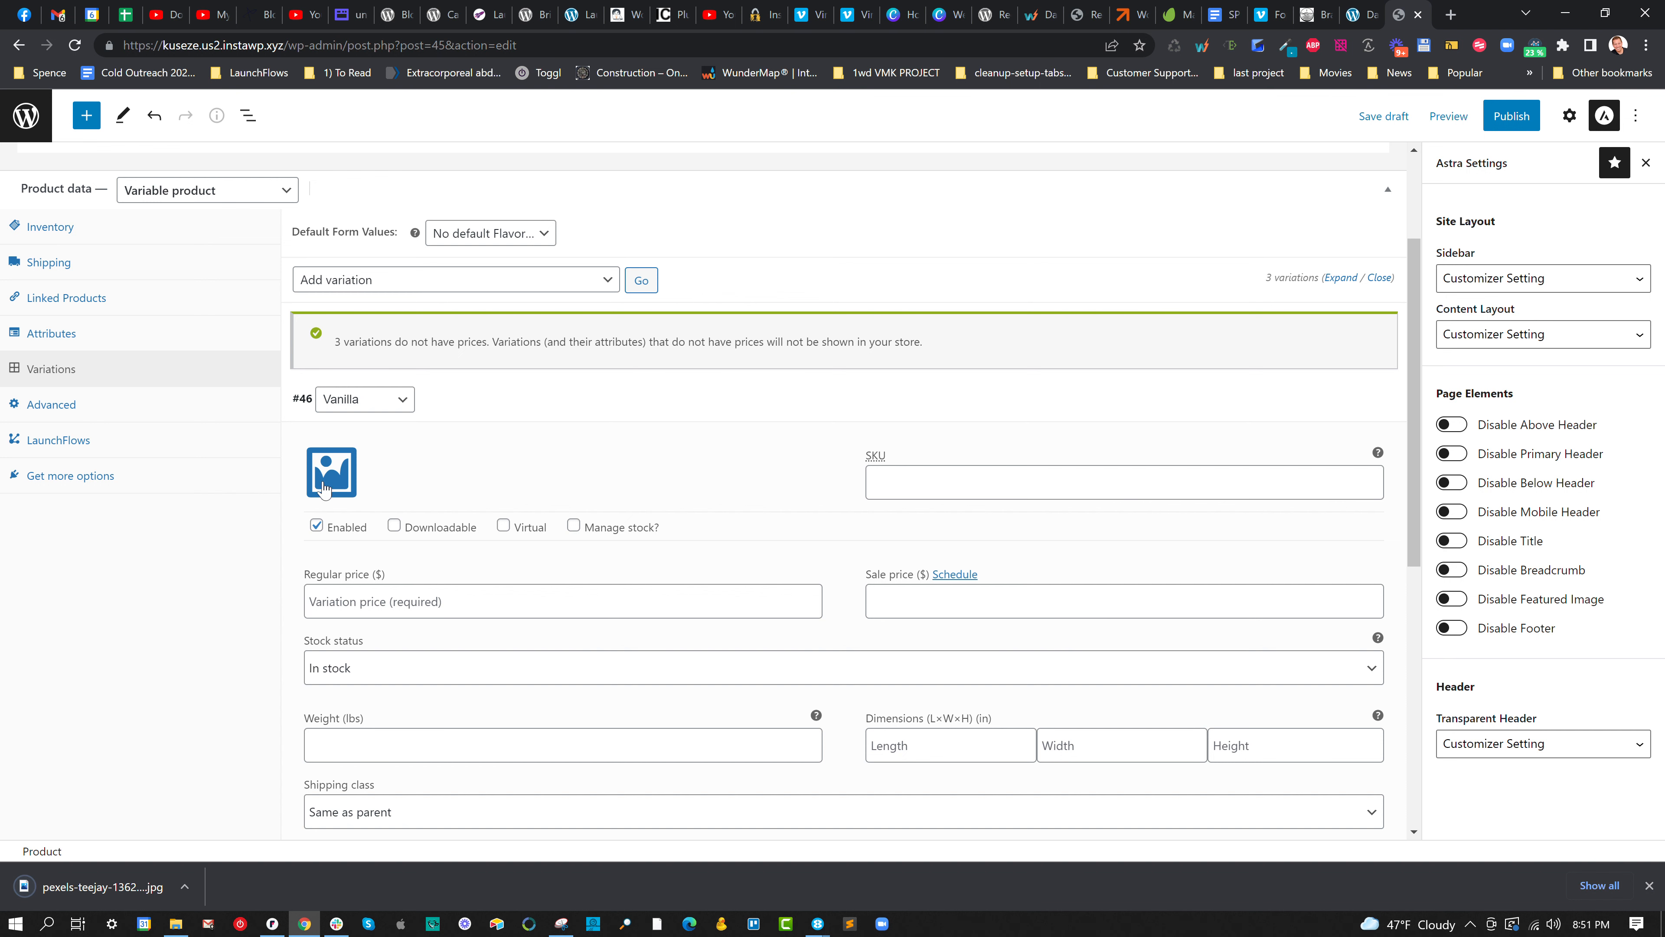
# Upload the newly downloaded ice cream photo from the Downloads folder and set it as the Vanilla variation's image.
pyautogui.click(327, 477)
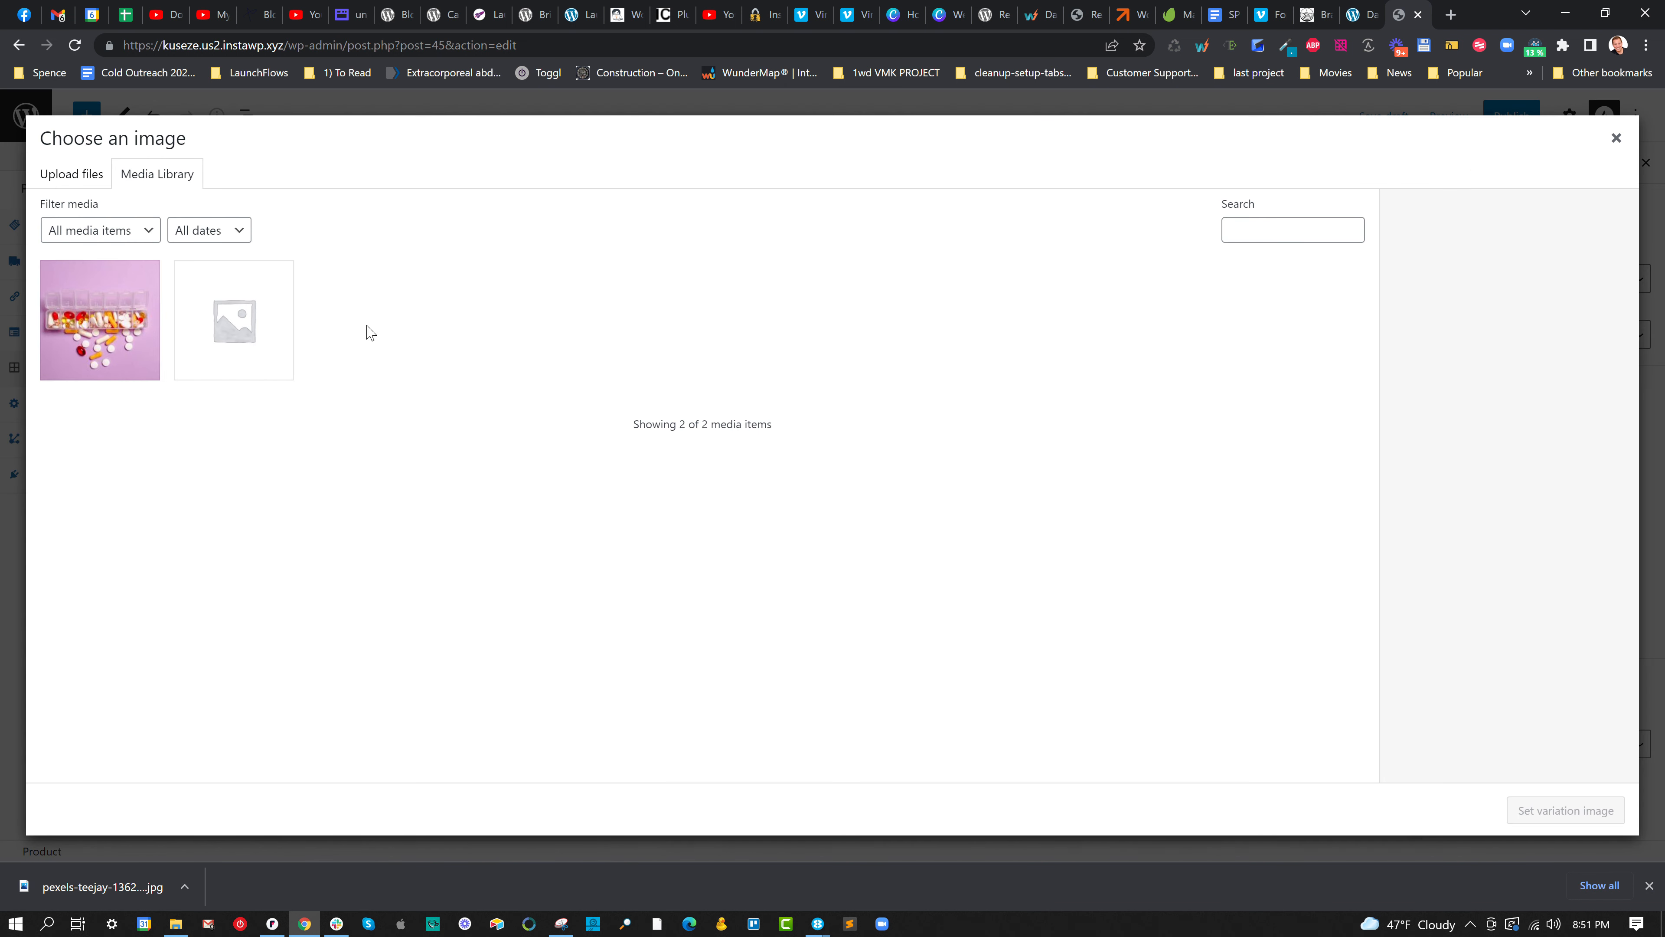
pyautogui.click(91, 176)
pyautogui.click(847, 459)
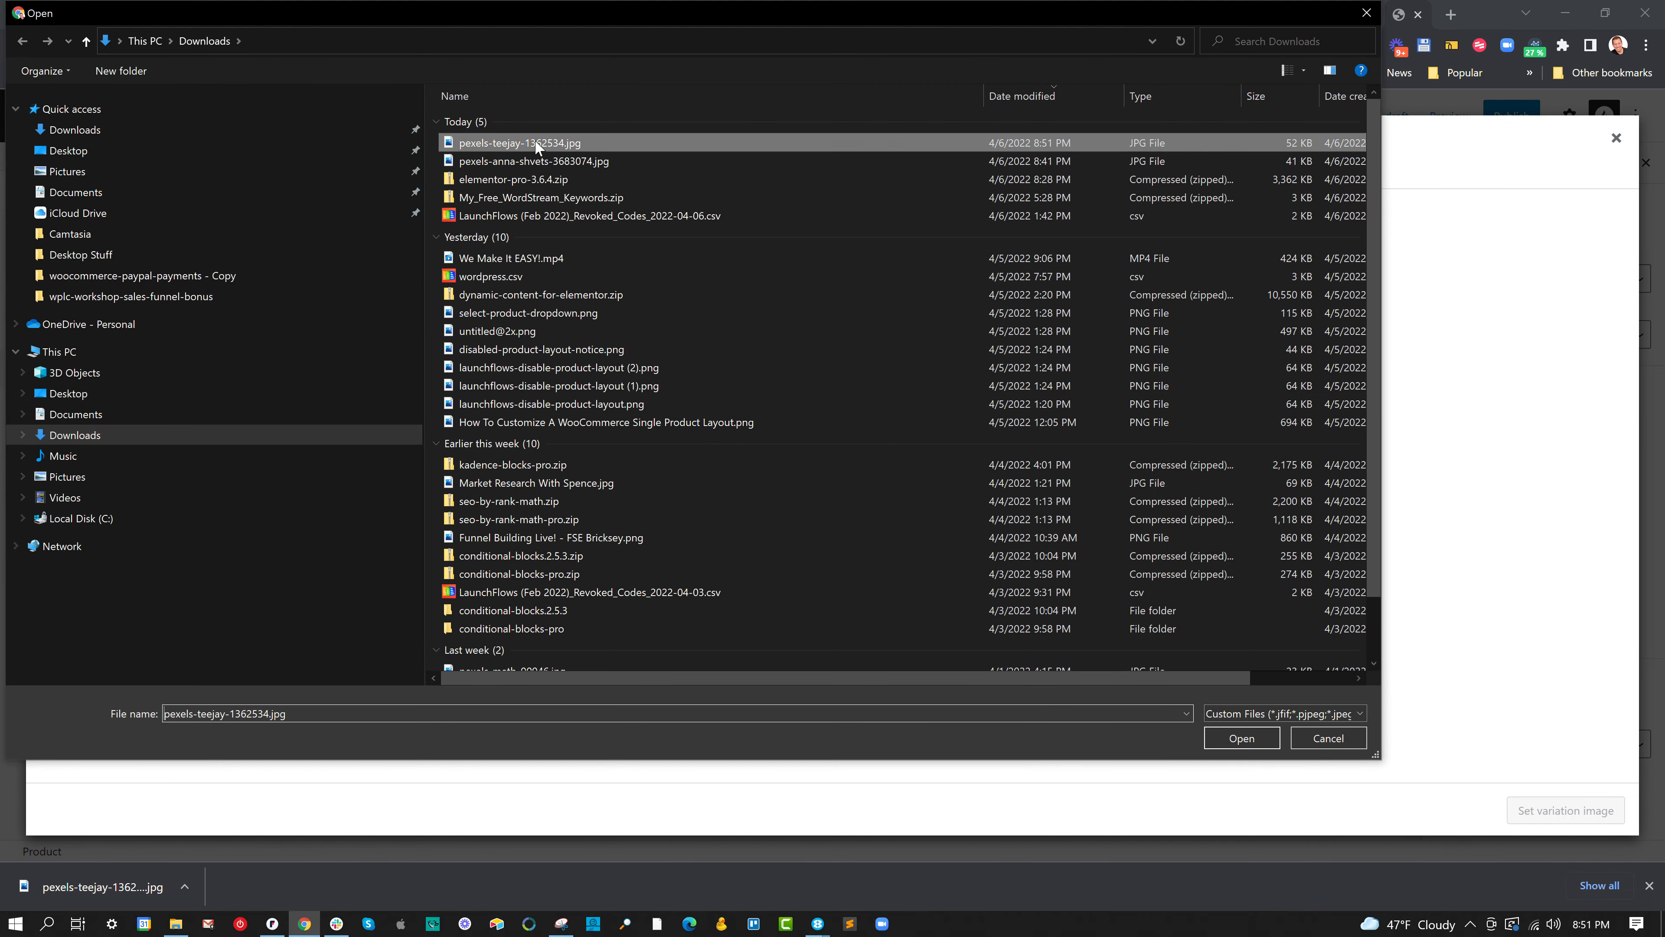
pyautogui.doubleClick(535, 145)
pyautogui.click(1564, 811)
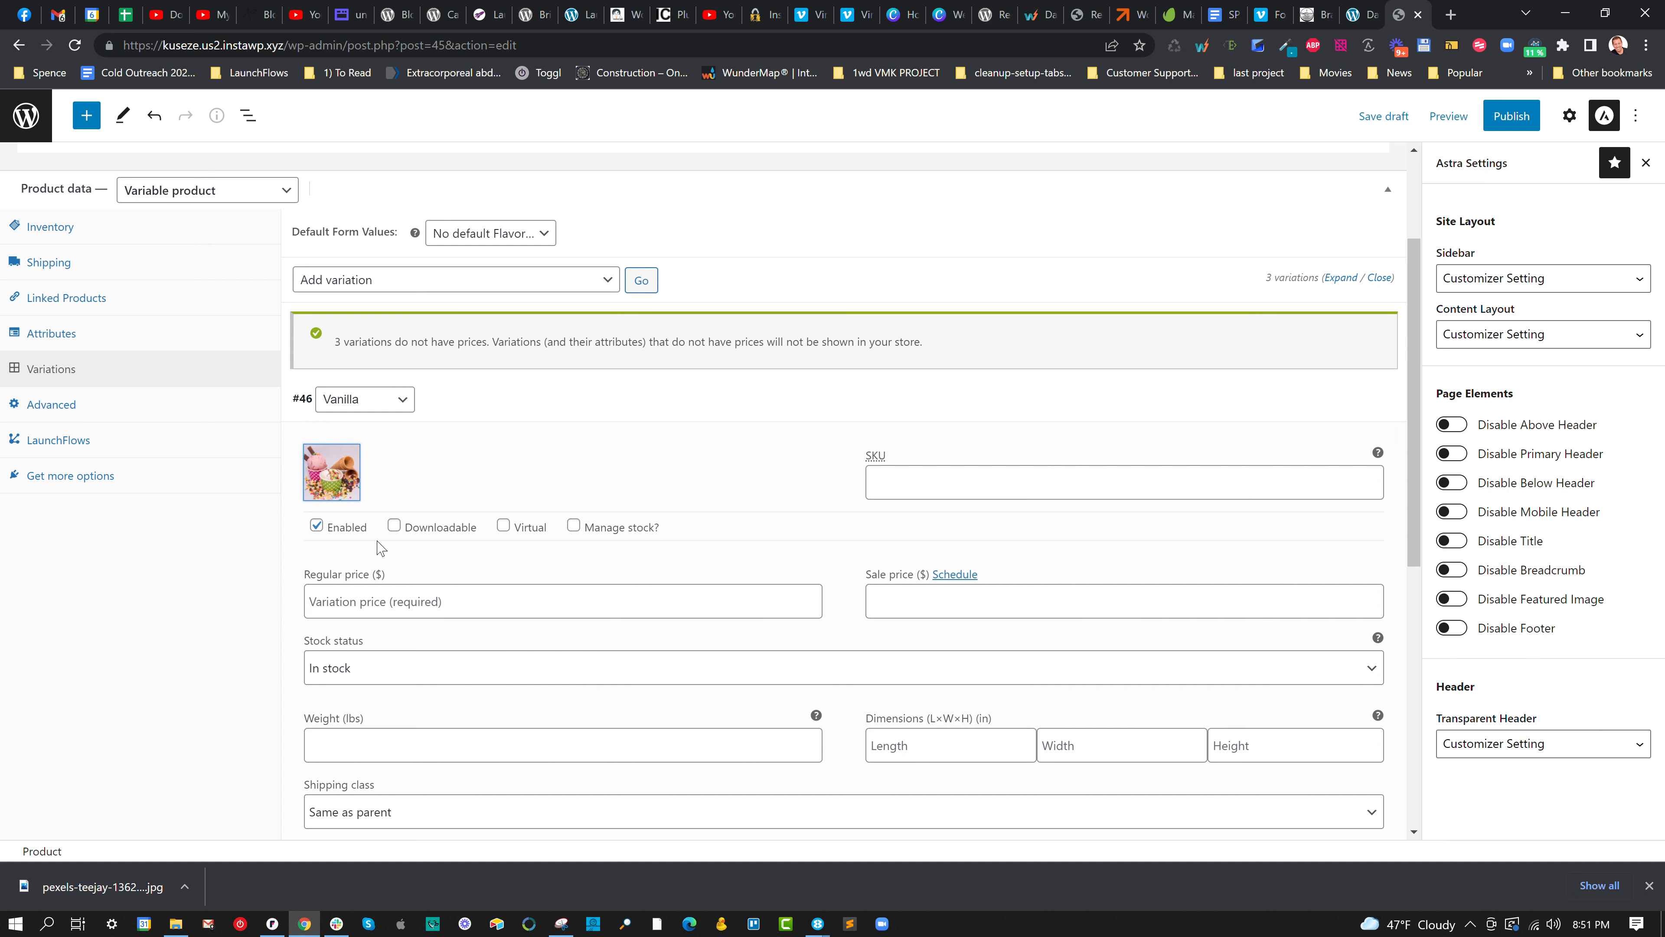
# Set the Vanilla variation's regular price to $100 and mark it as virtual.
pyautogui.scroll(-3, 367, 535)
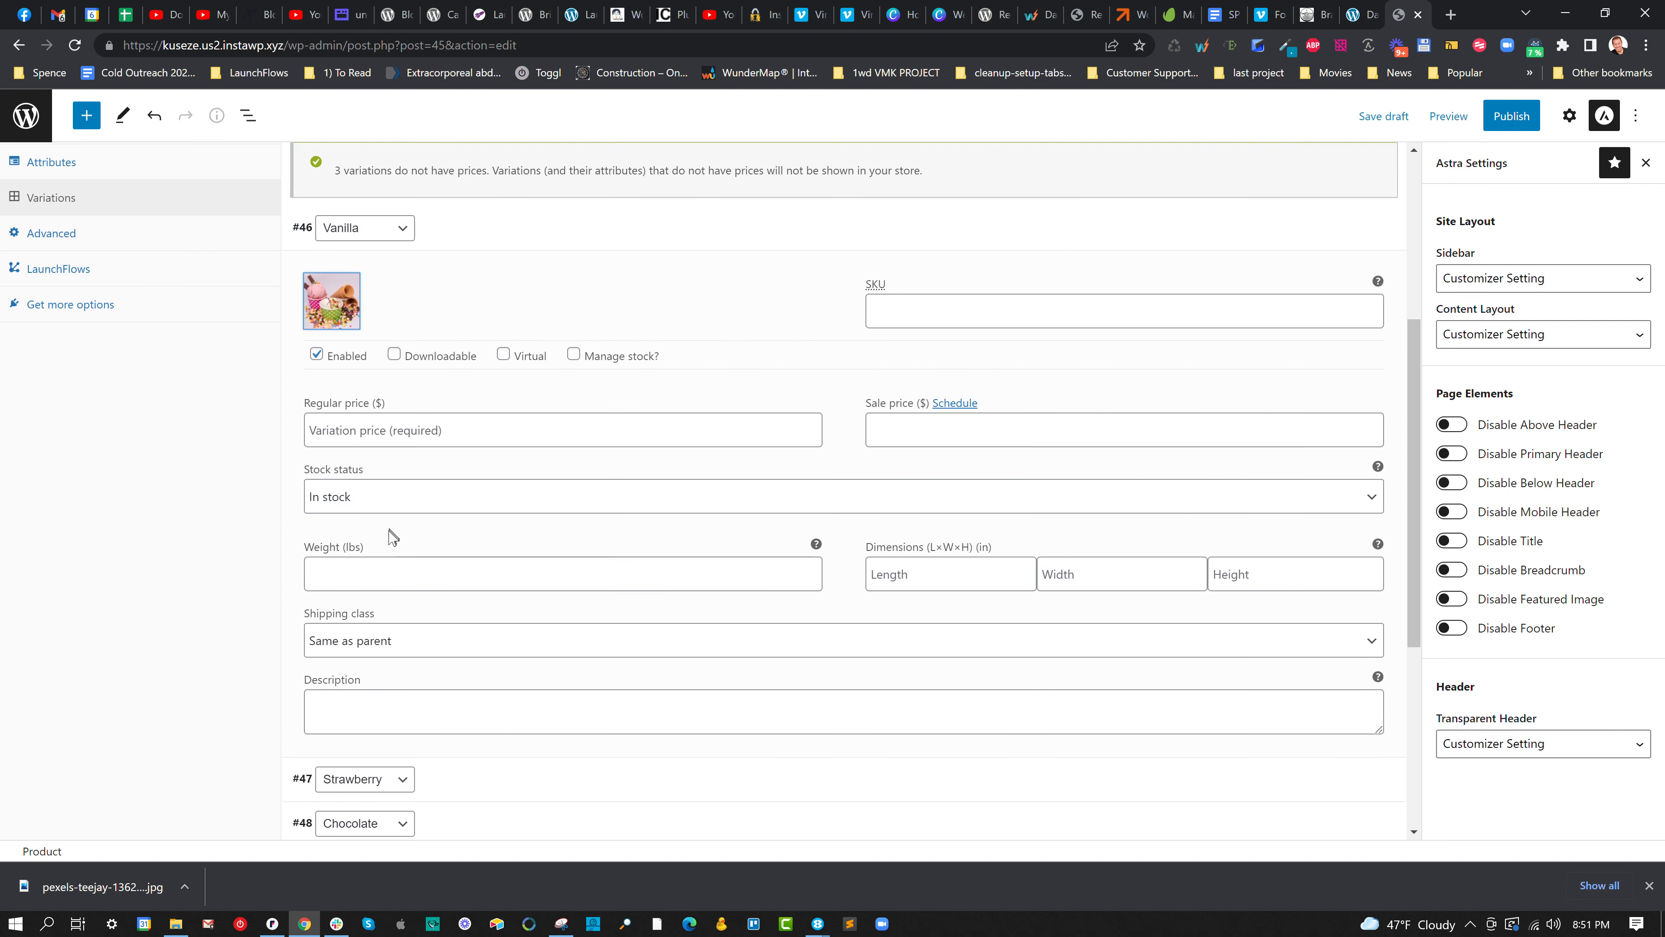
pyautogui.click(427, 428)
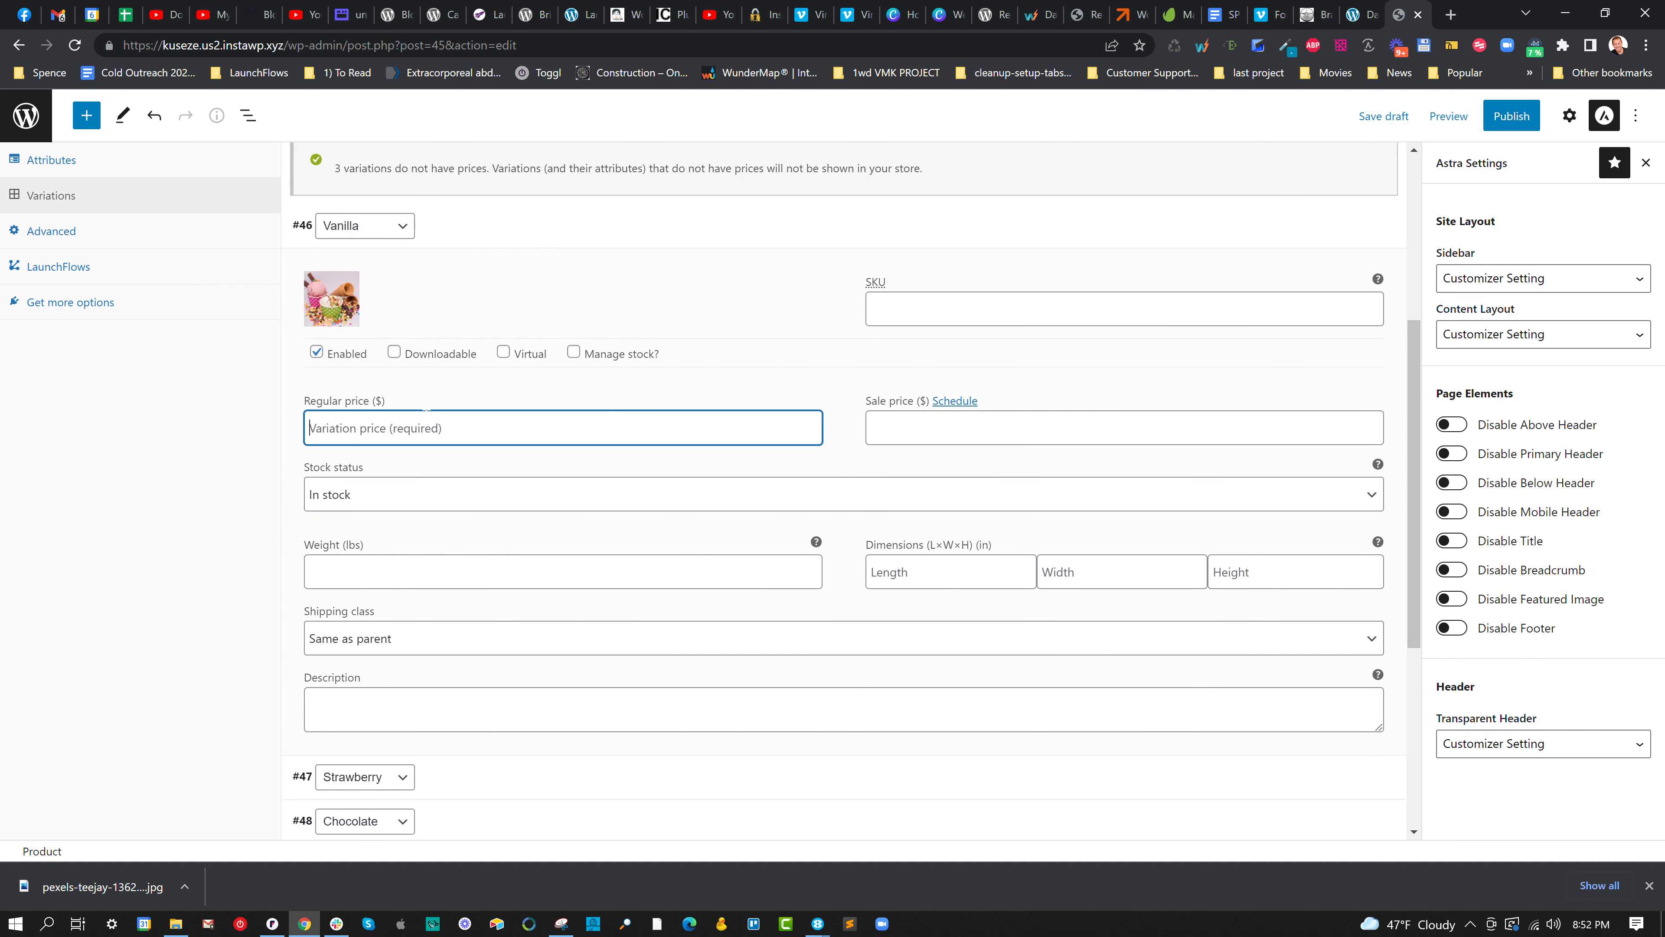
pyautogui.write('100')
pyautogui.scroll(-1, 546, 457)
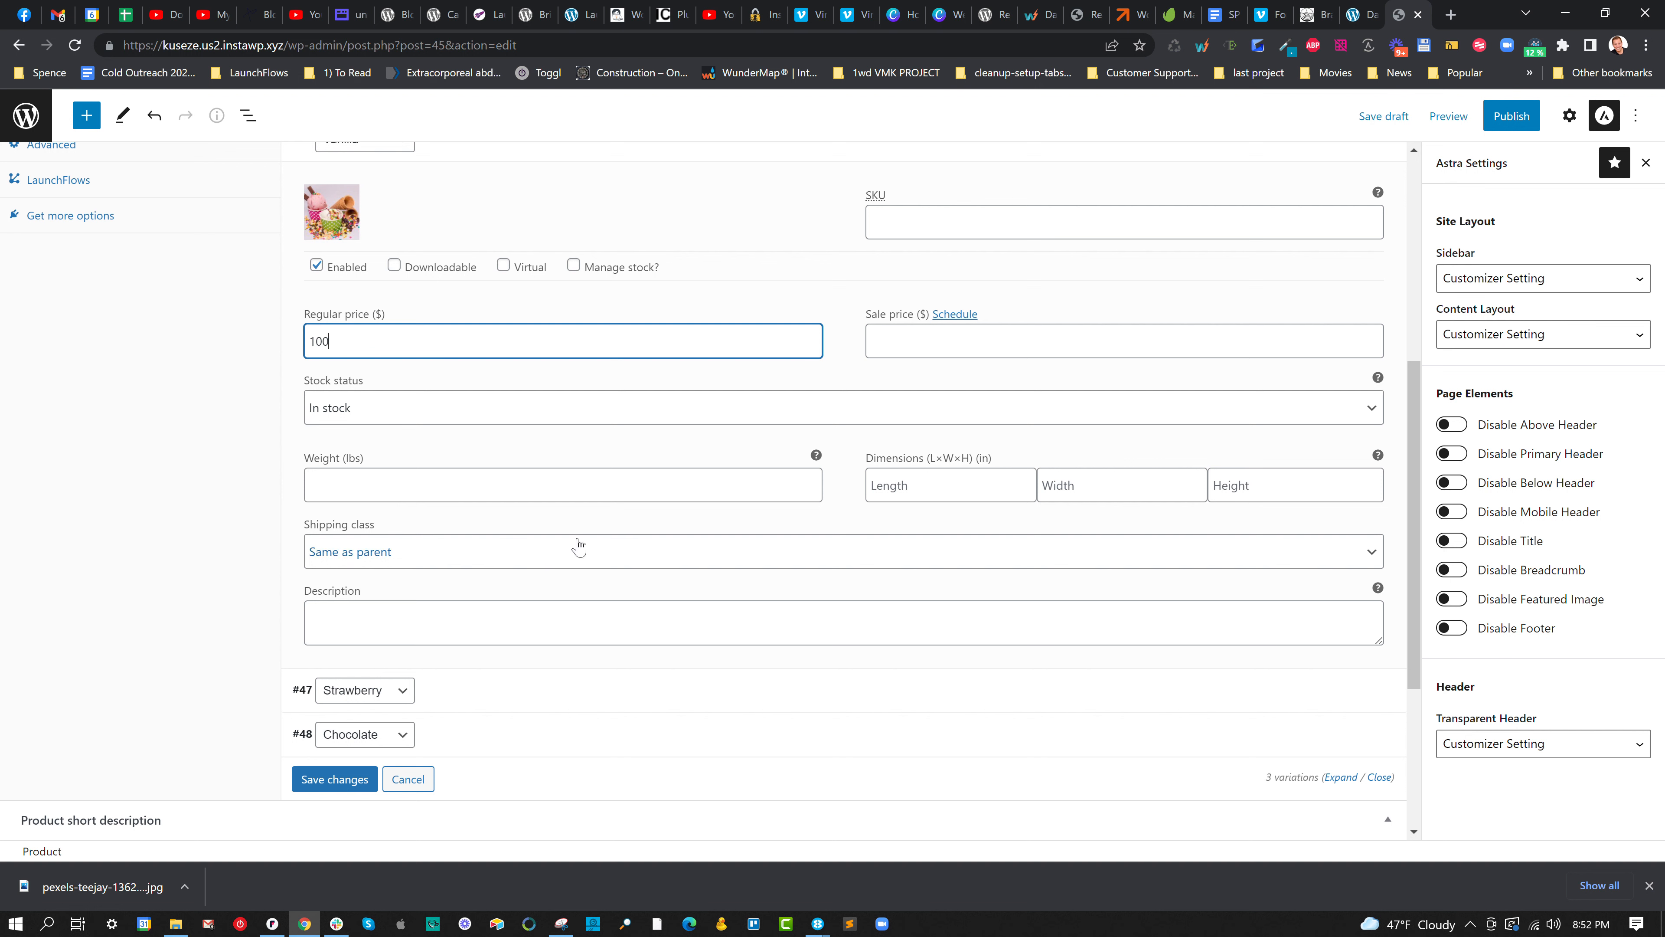
pyautogui.click(502, 265)
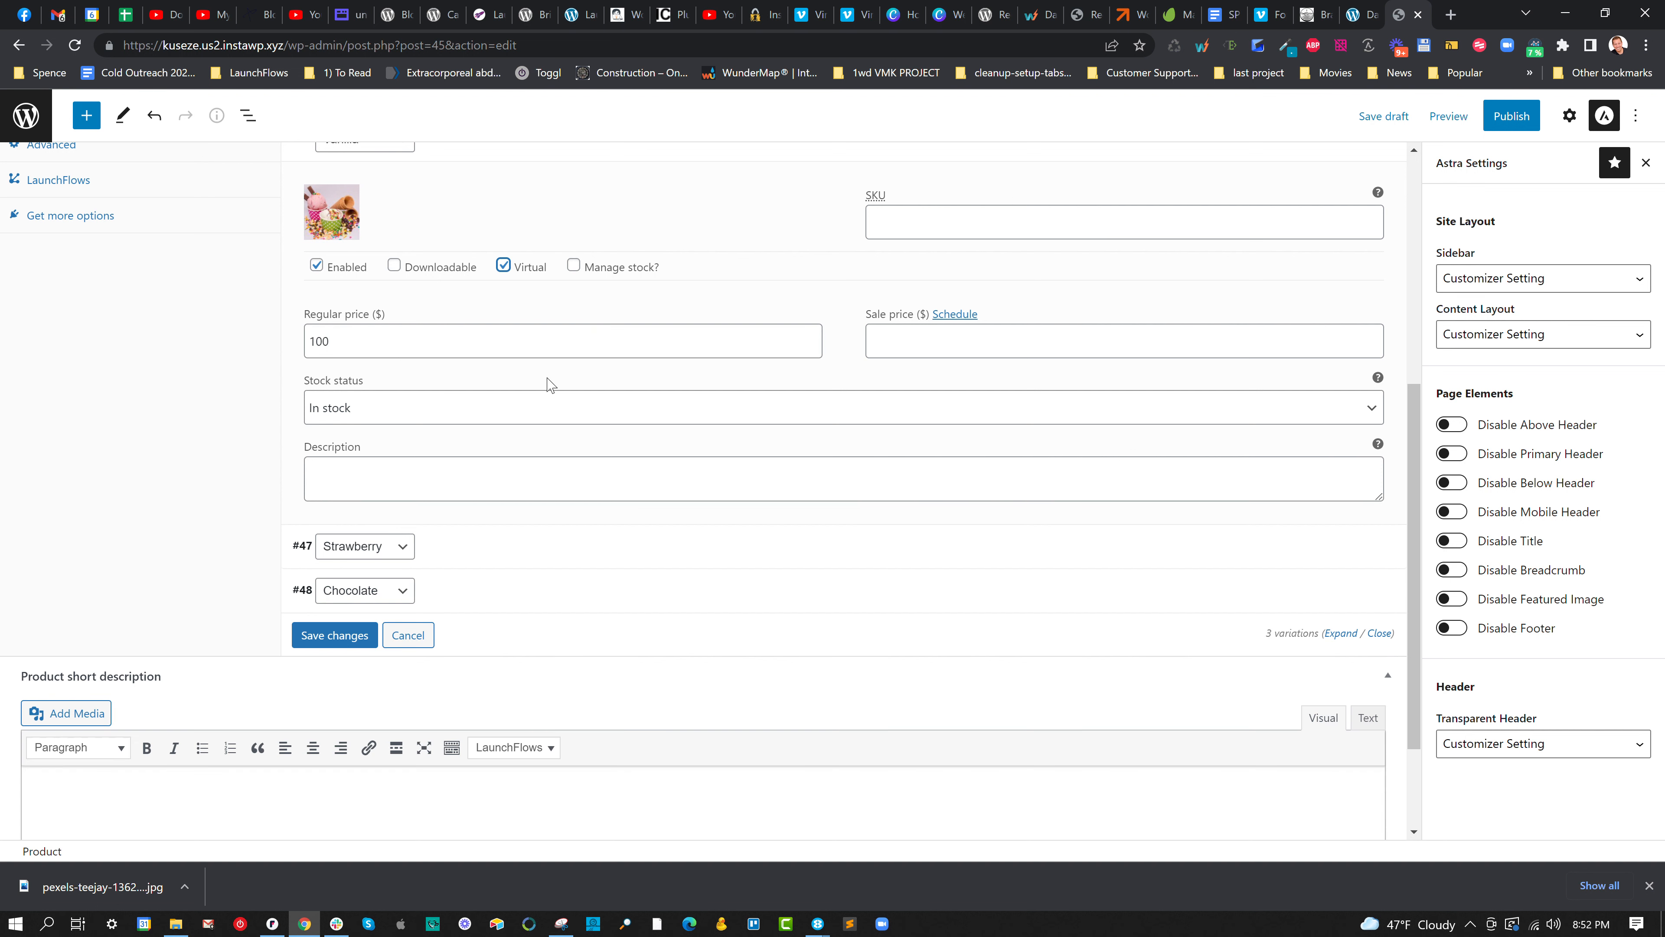
# Assign the ice cream picture from the media library as the Strawberry variation's image.
pyautogui.click(473, 561)
pyautogui.scroll(-1, 446, 583)
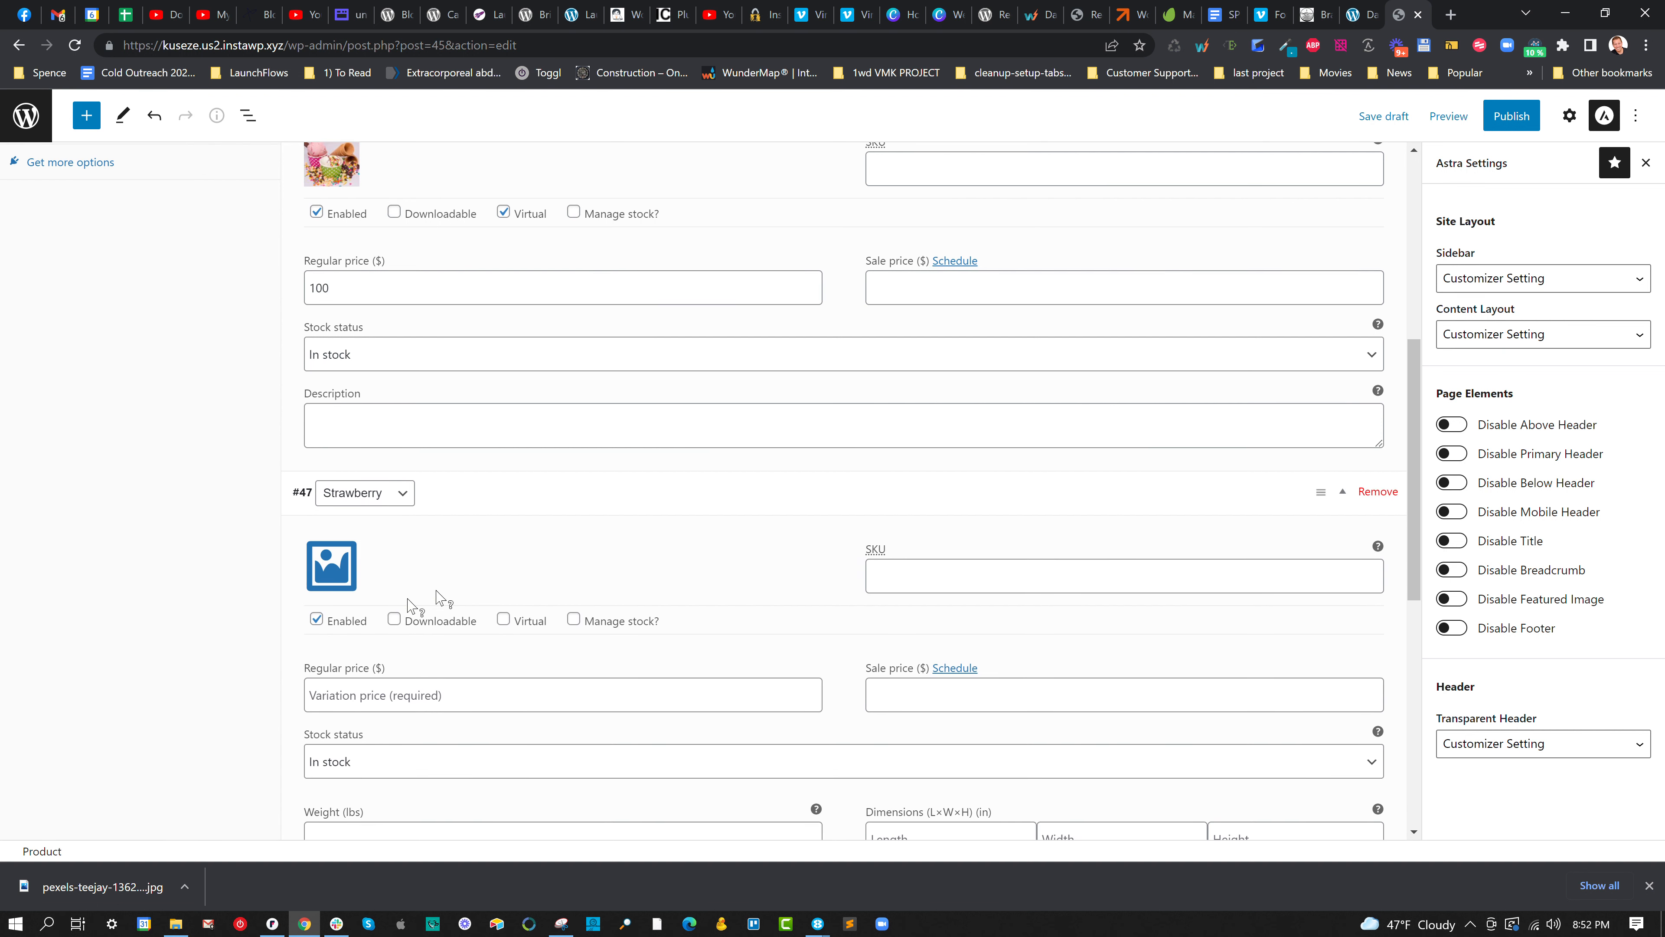
pyautogui.click(332, 532)
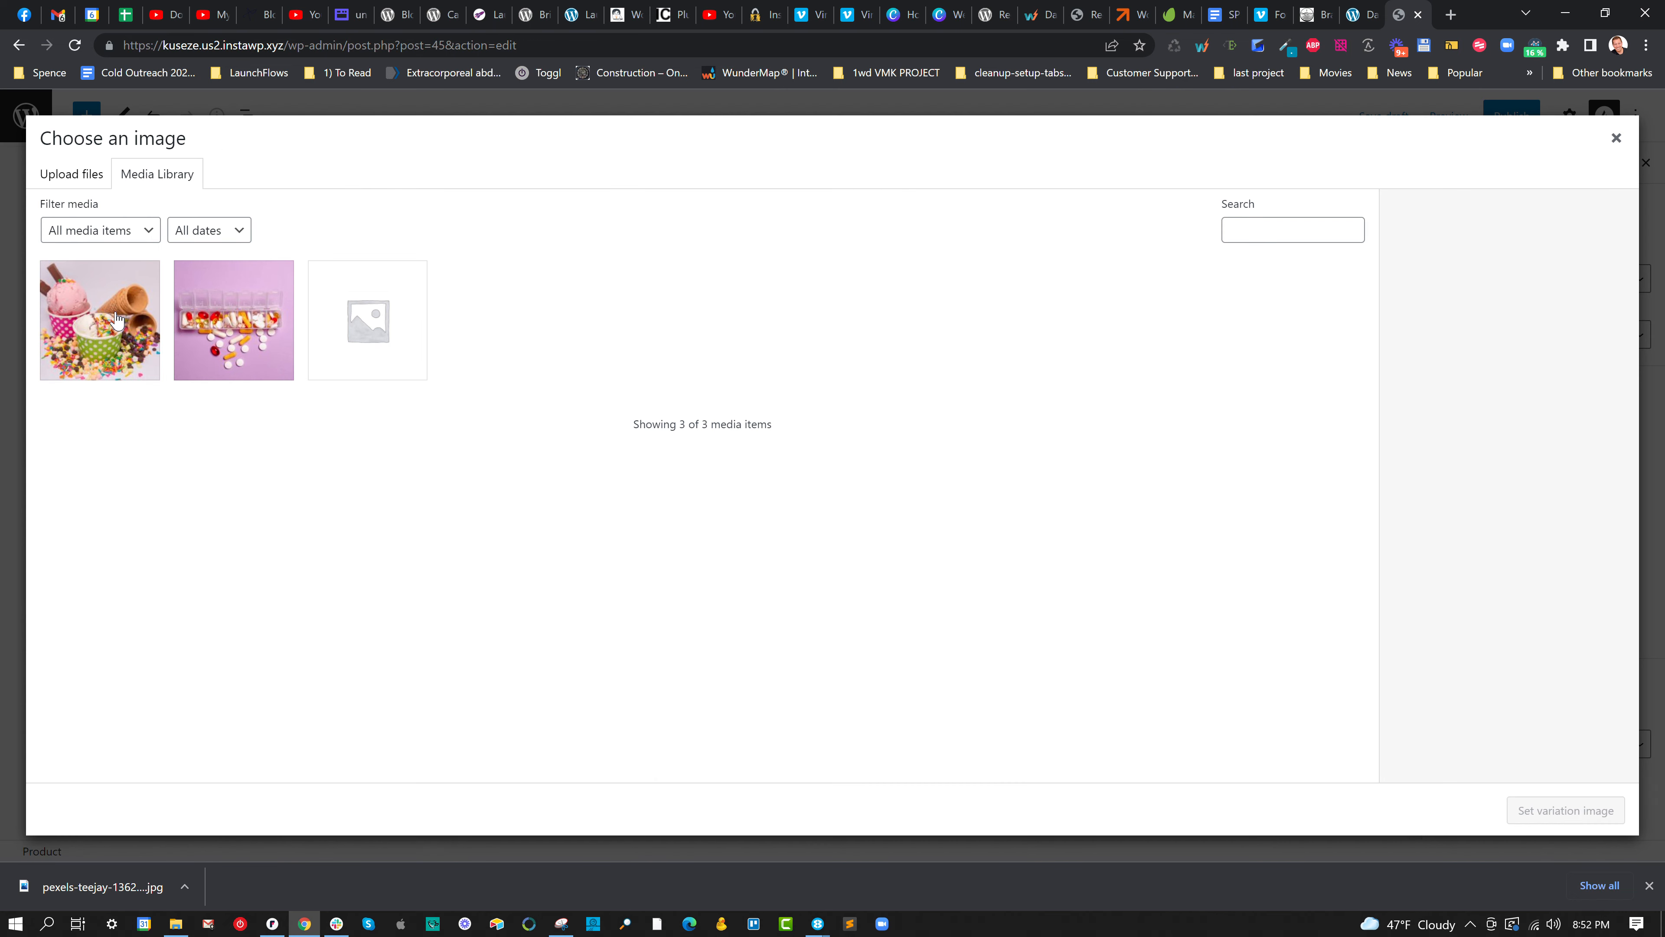
pyautogui.click(1563, 810)
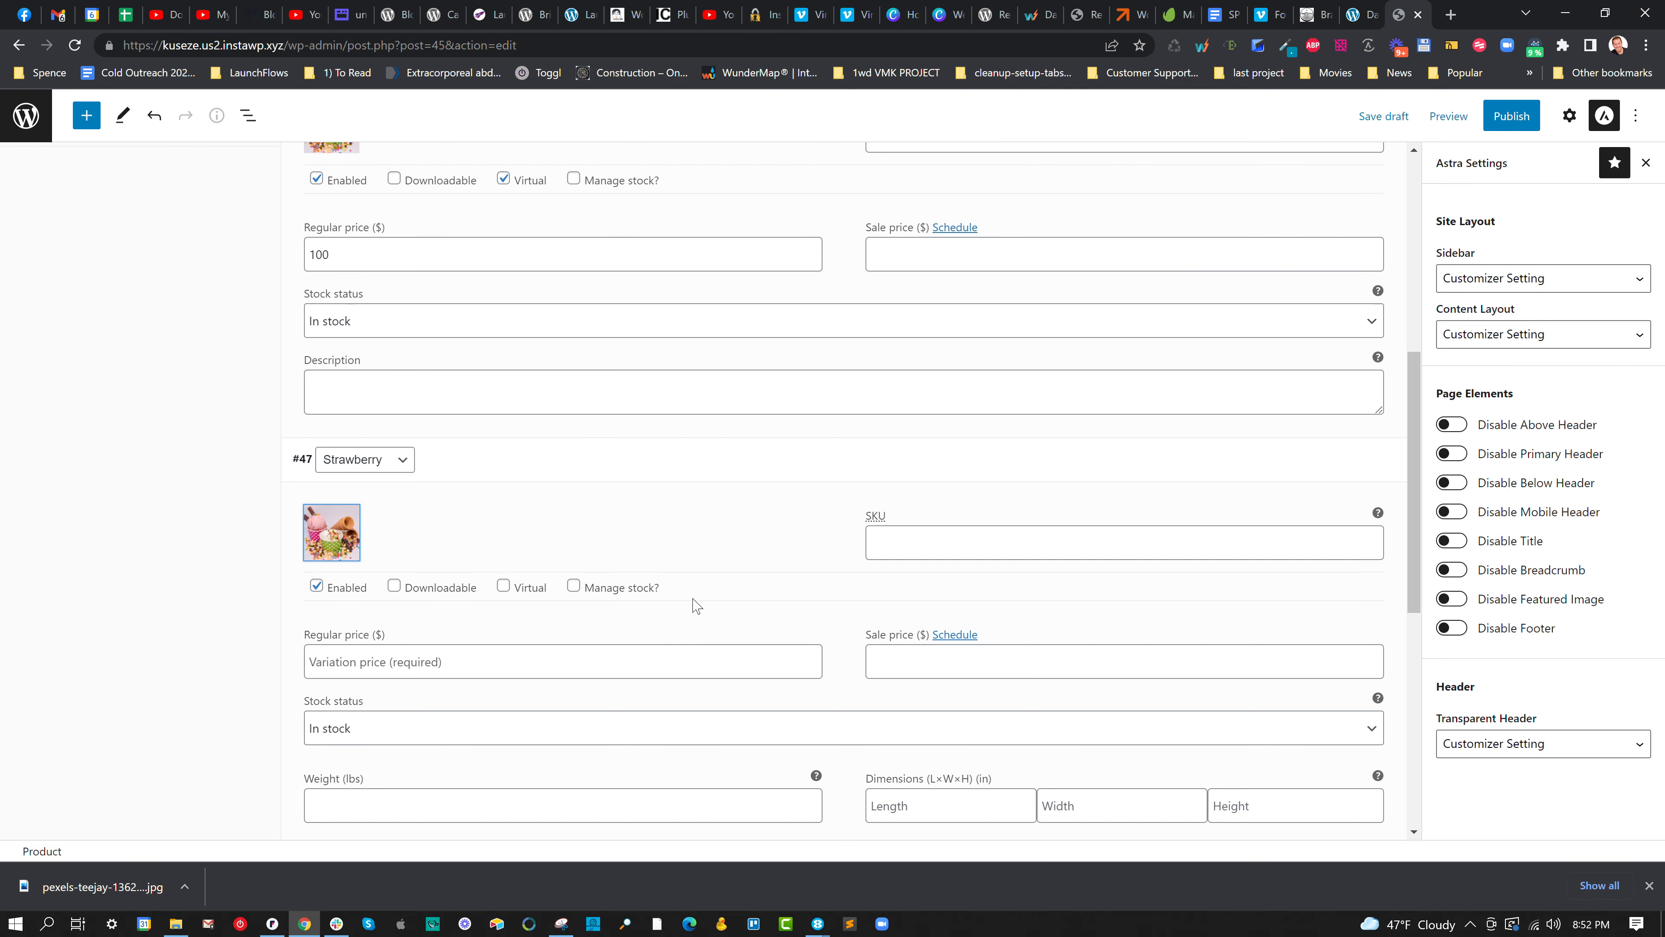
# Mark the Strawberry variation as virtual and set its regular price to $125.
pyautogui.click(503, 586)
pyautogui.scroll(-2, 446, 584)
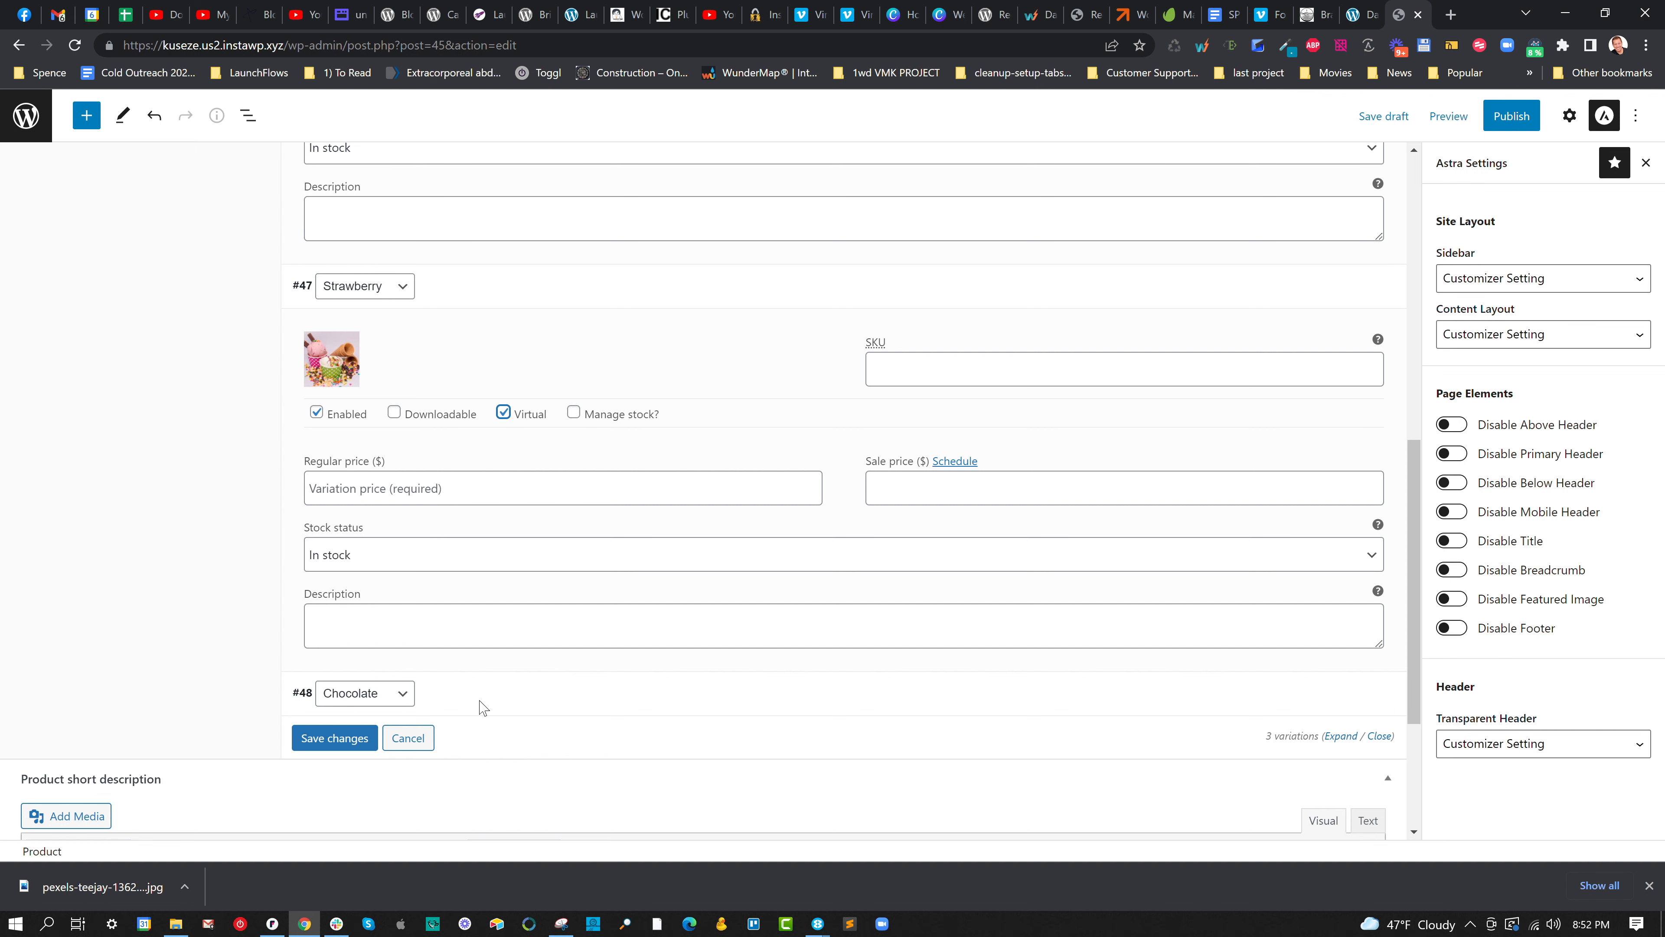
pyautogui.click(452, 488)
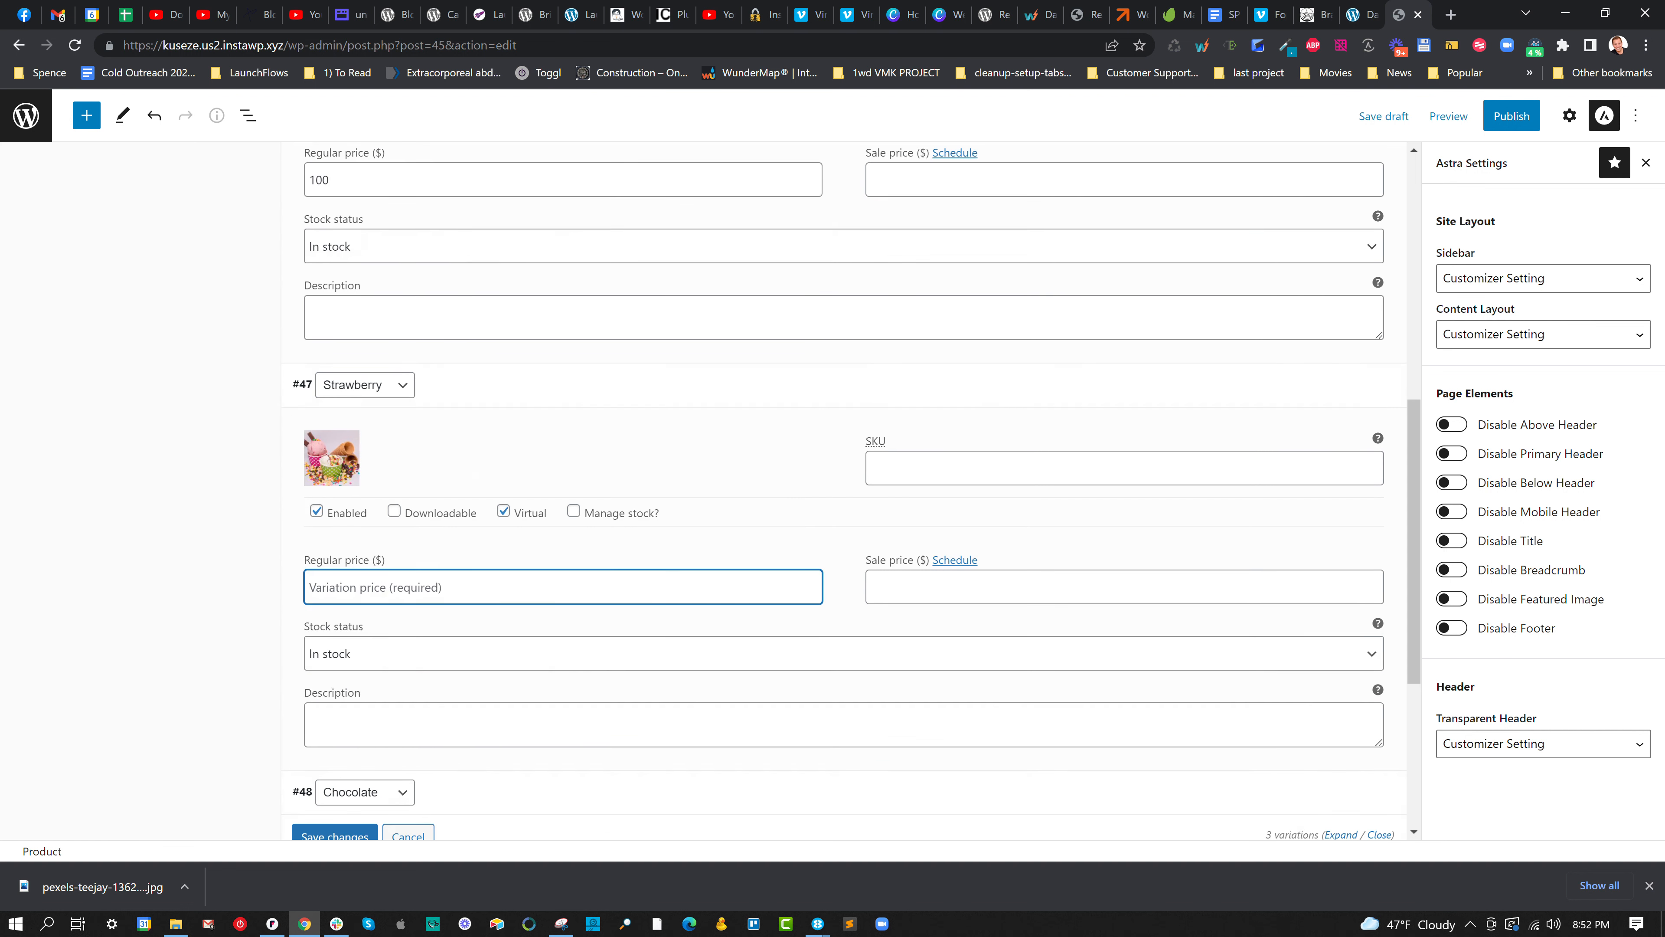
pyautogui.write('125')
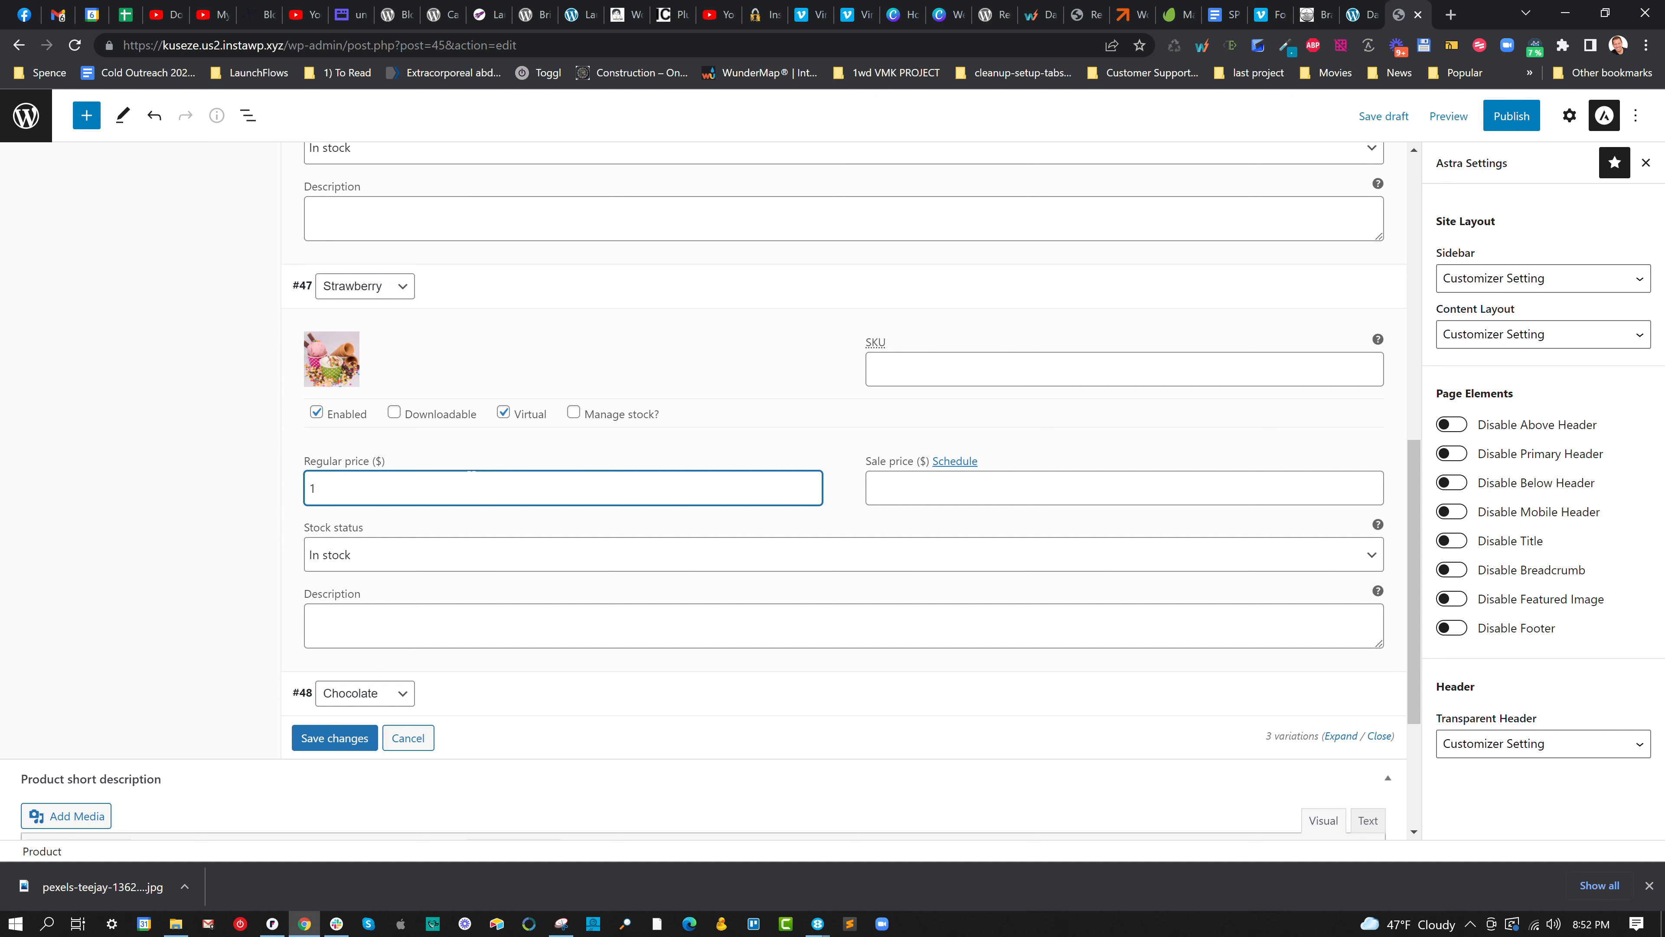
# Expand the Chocolate variation and assign the ice cream picture from the media library as its image.
pyautogui.click(533, 702)
pyautogui.scroll(-5, 470, 639)
pyautogui.click(342, 409)
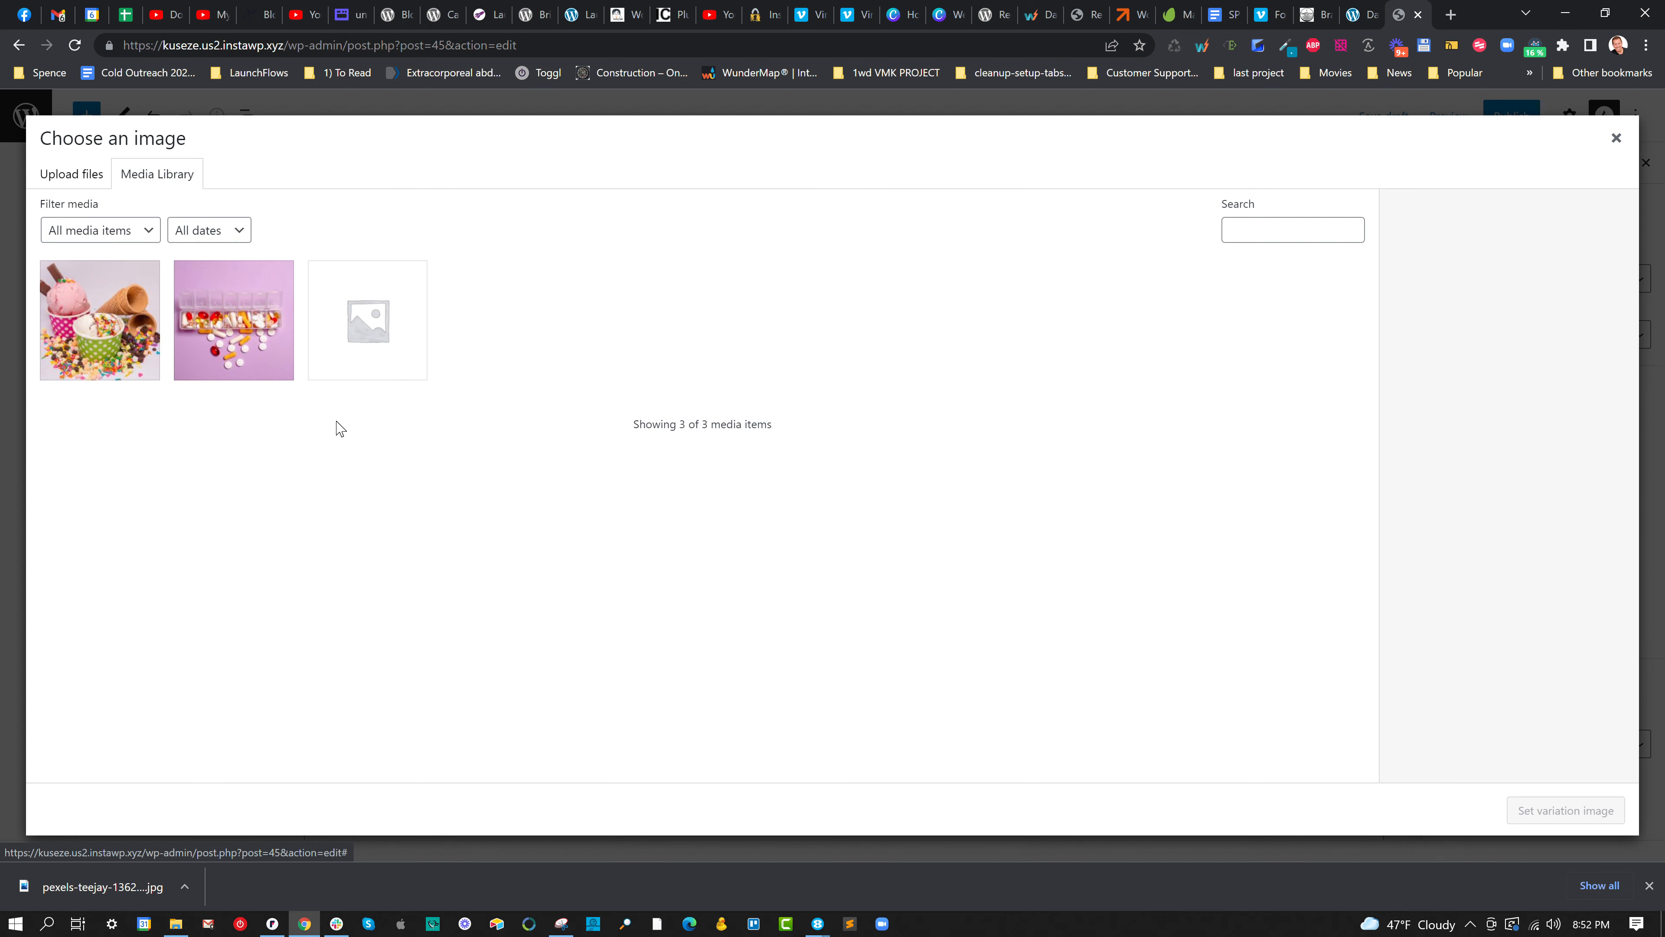
pyautogui.click(103, 322)
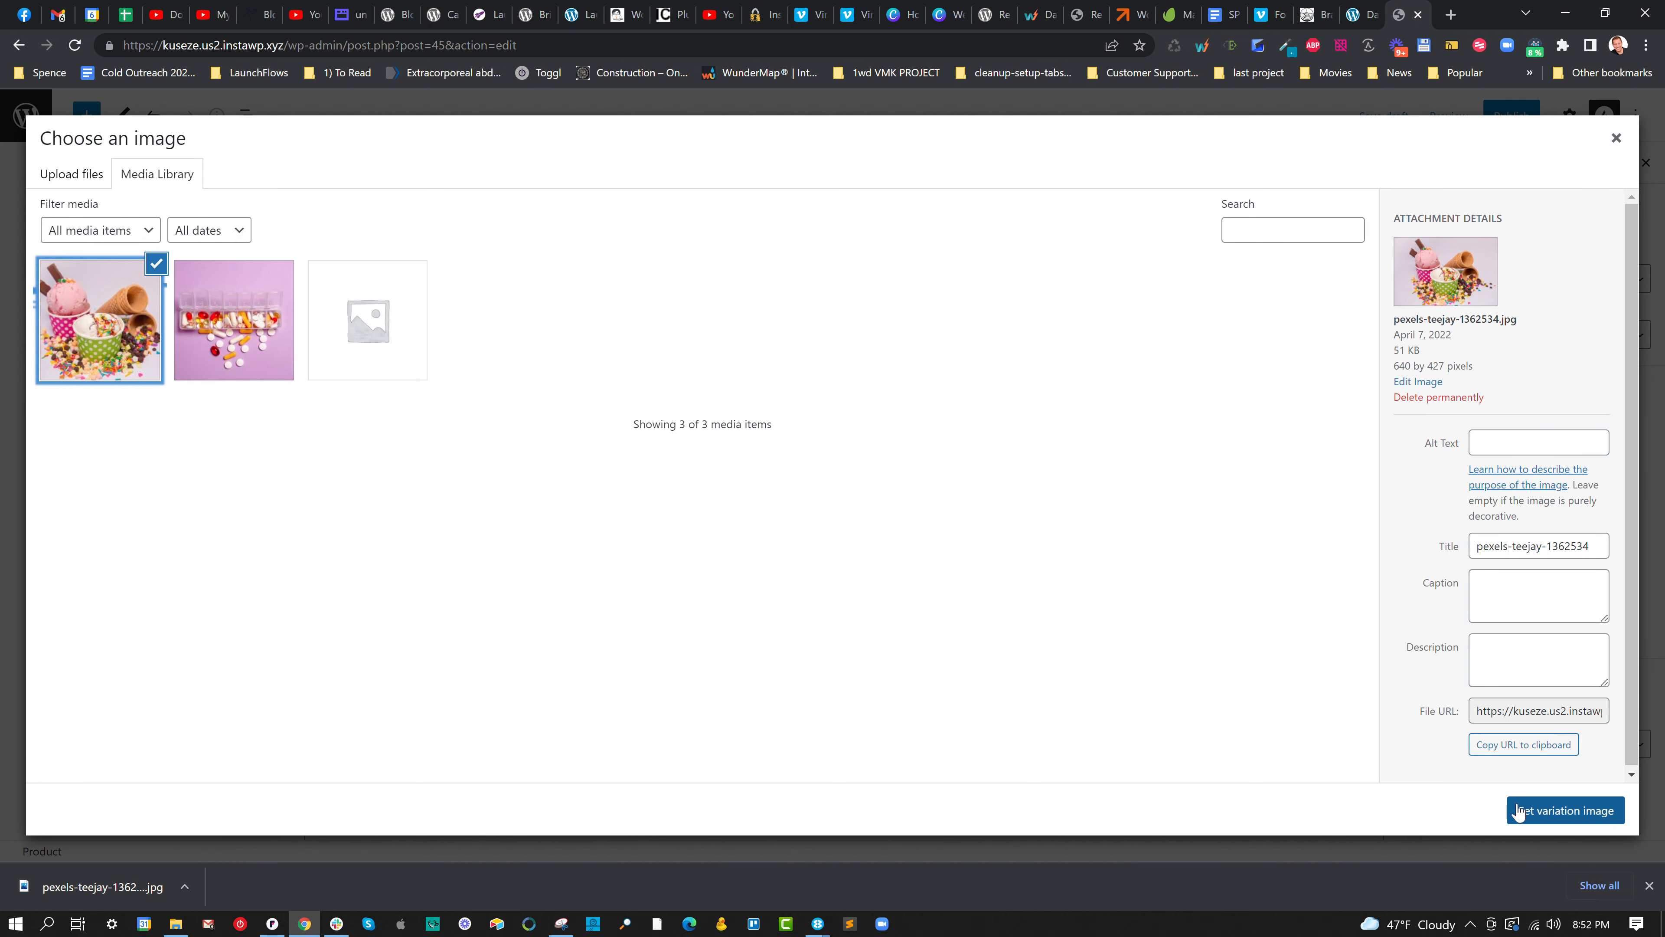
pyautogui.click(1519, 809)
# Set the Chocolate variation's regular price to $135, mark it as virtual, and save the variation changes.
pyautogui.click(507, 543)
pyautogui.write('135')
pyautogui.scroll(-5, 351, 554)
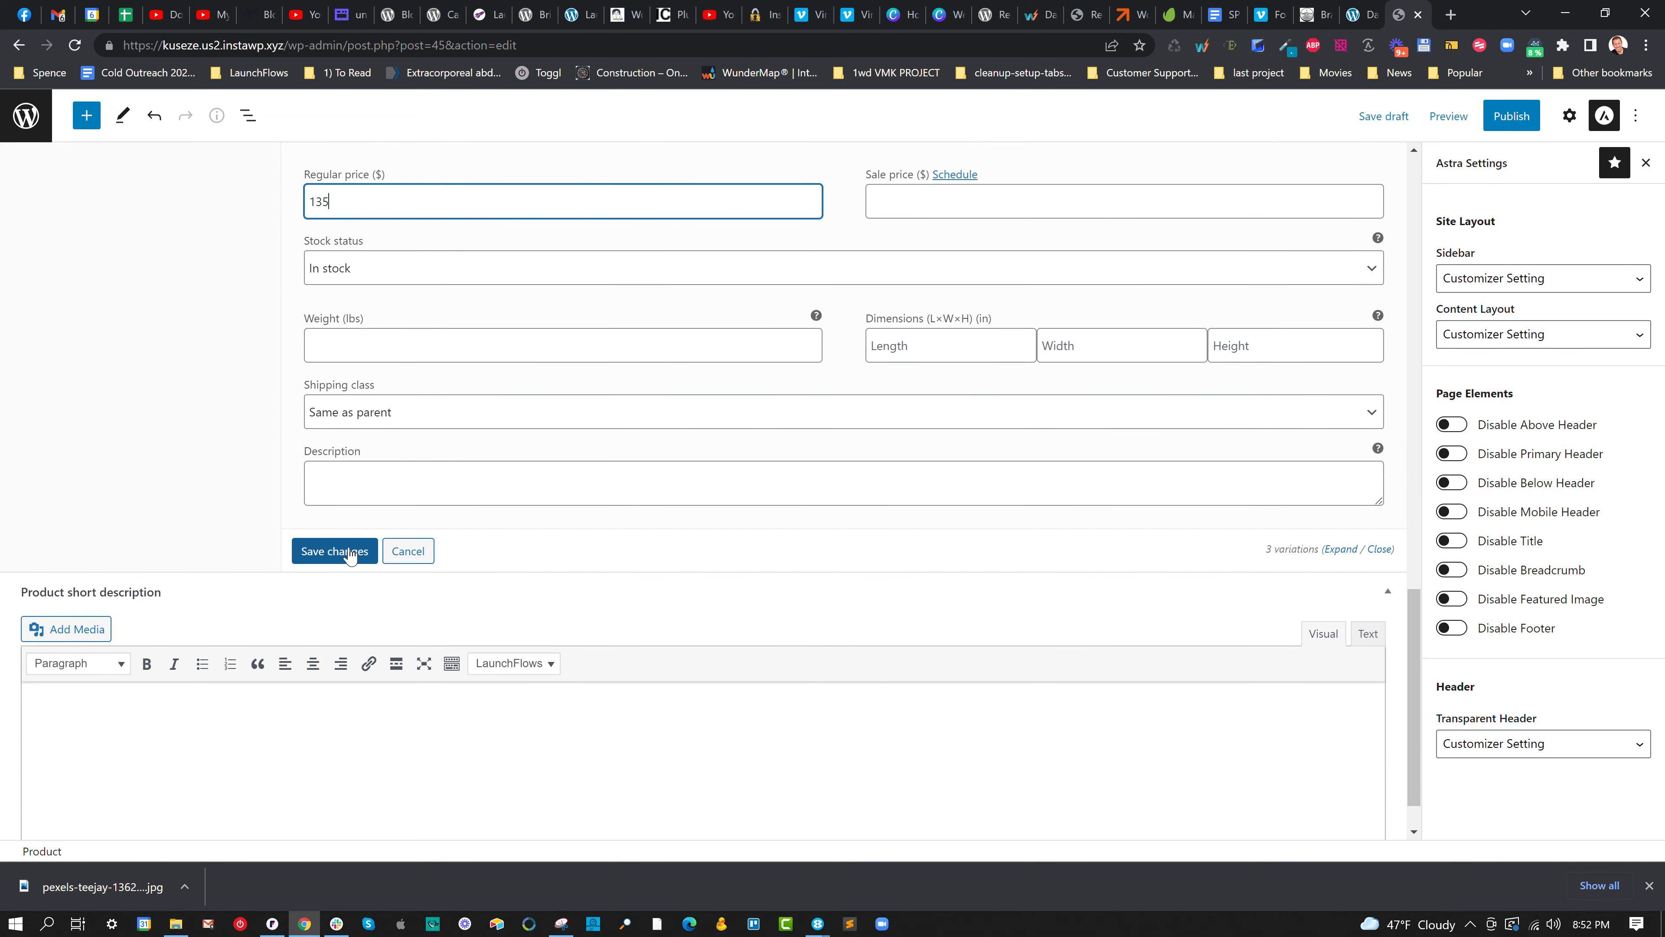
pyautogui.scroll(1, 336, 552)
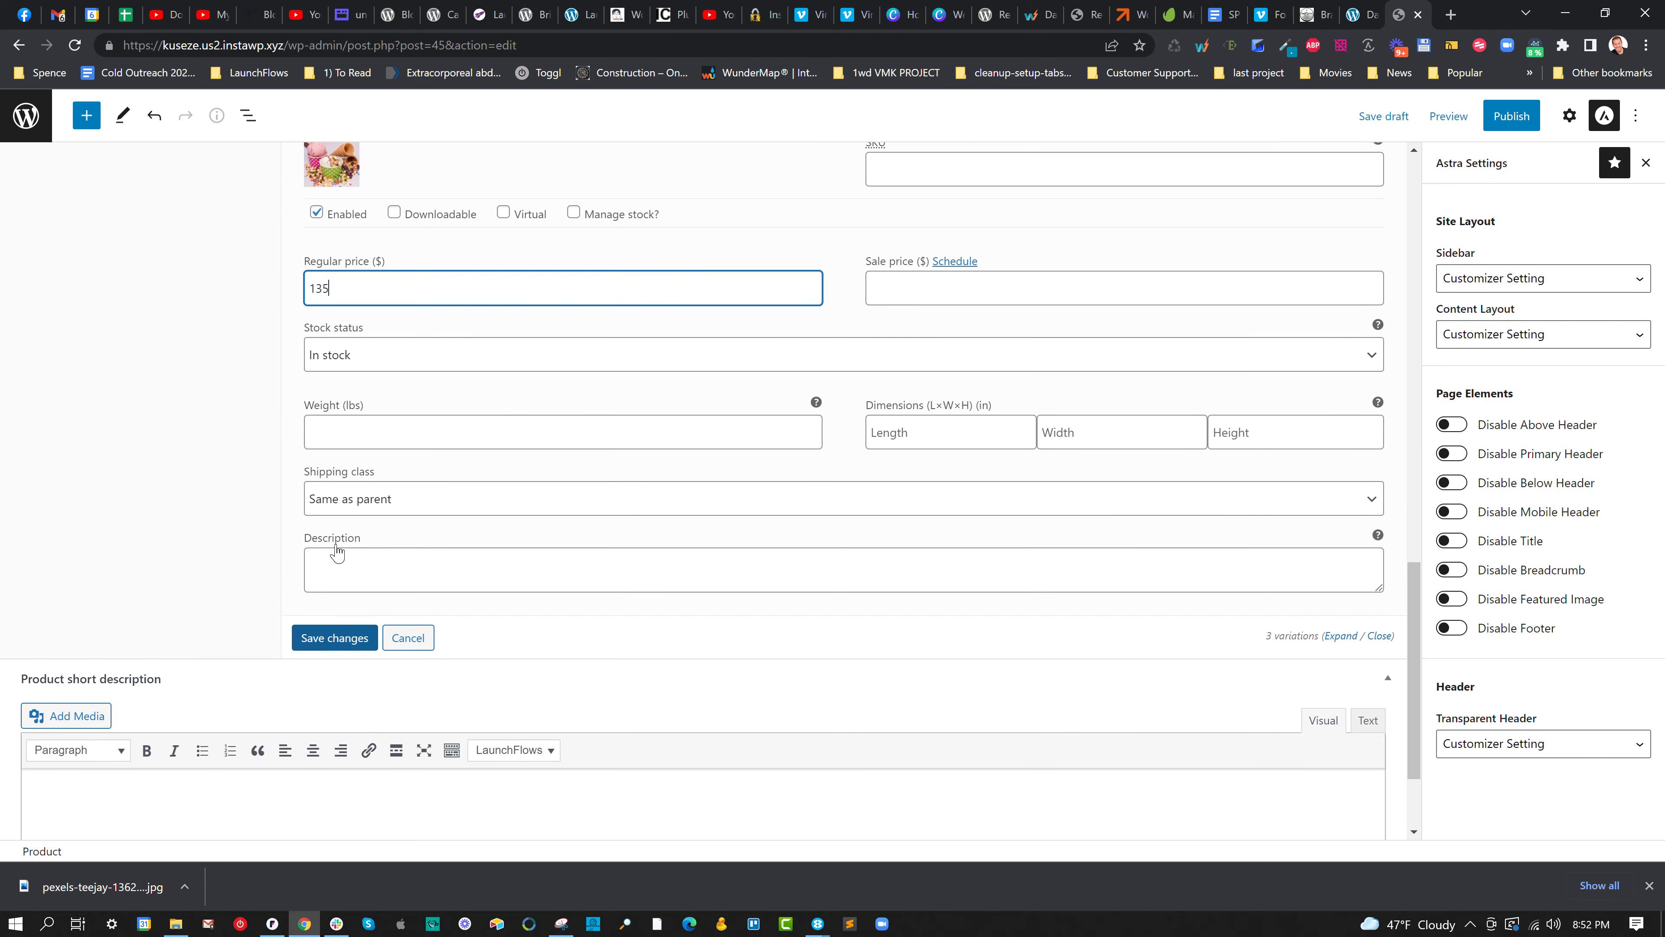
pyautogui.click(503, 212)
pyautogui.scroll(3, 561, 331)
pyautogui.scroll(-3, 547, 342)
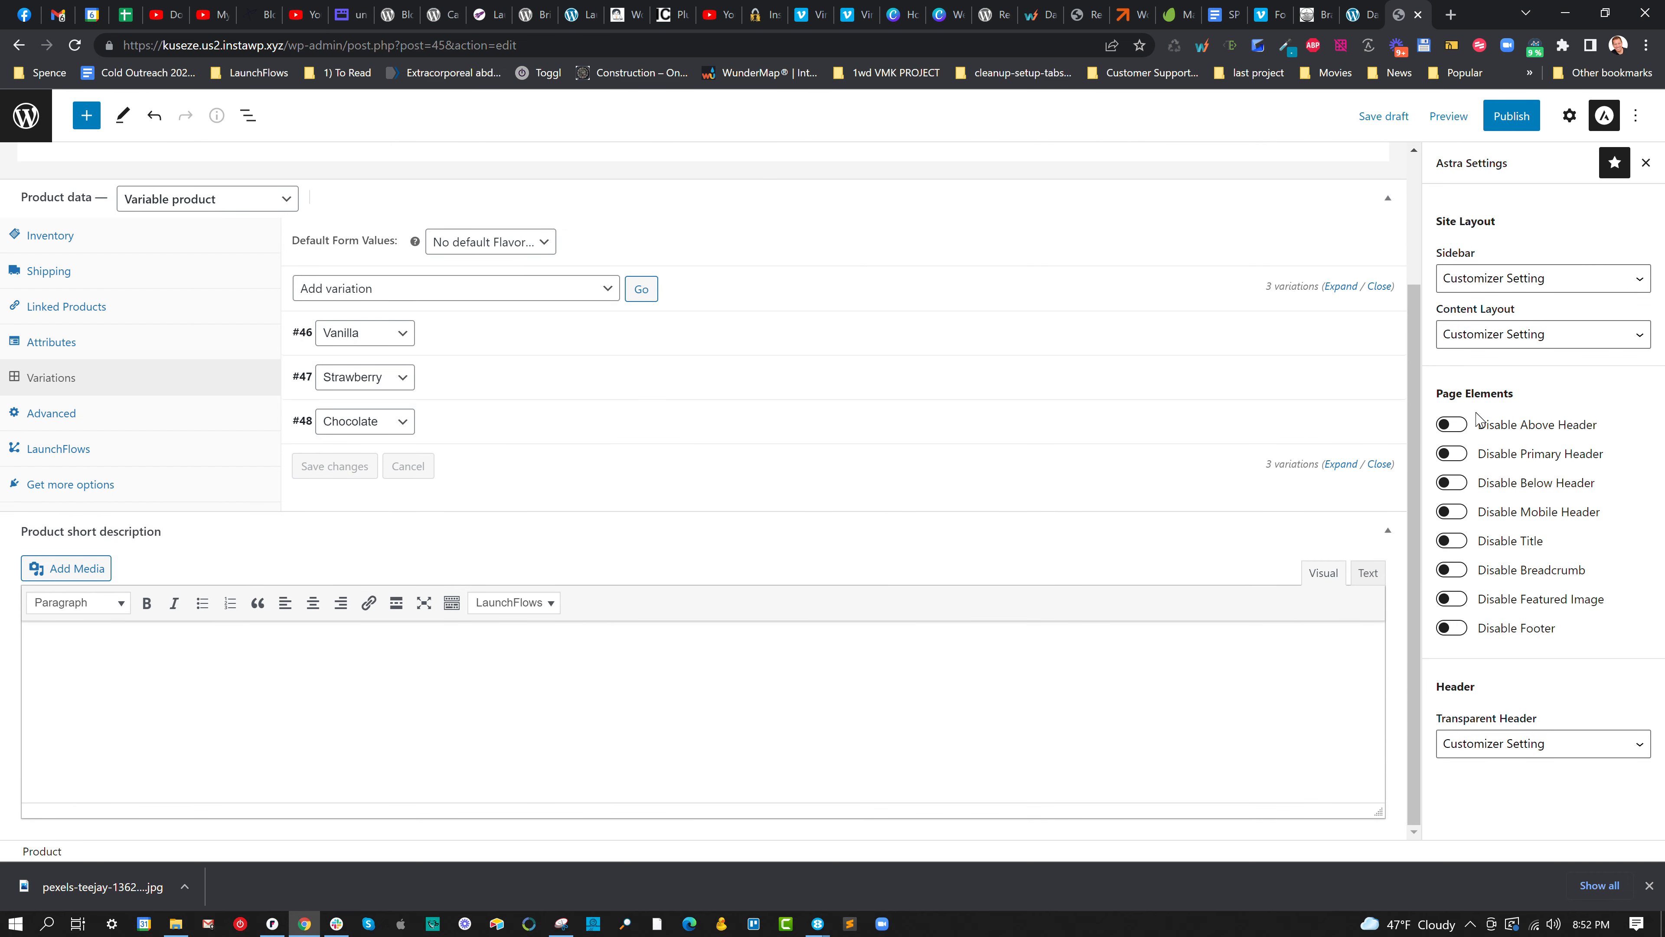
# Set the ice cream picture from the media library as the main product image.
pyautogui.click(1566, 117)
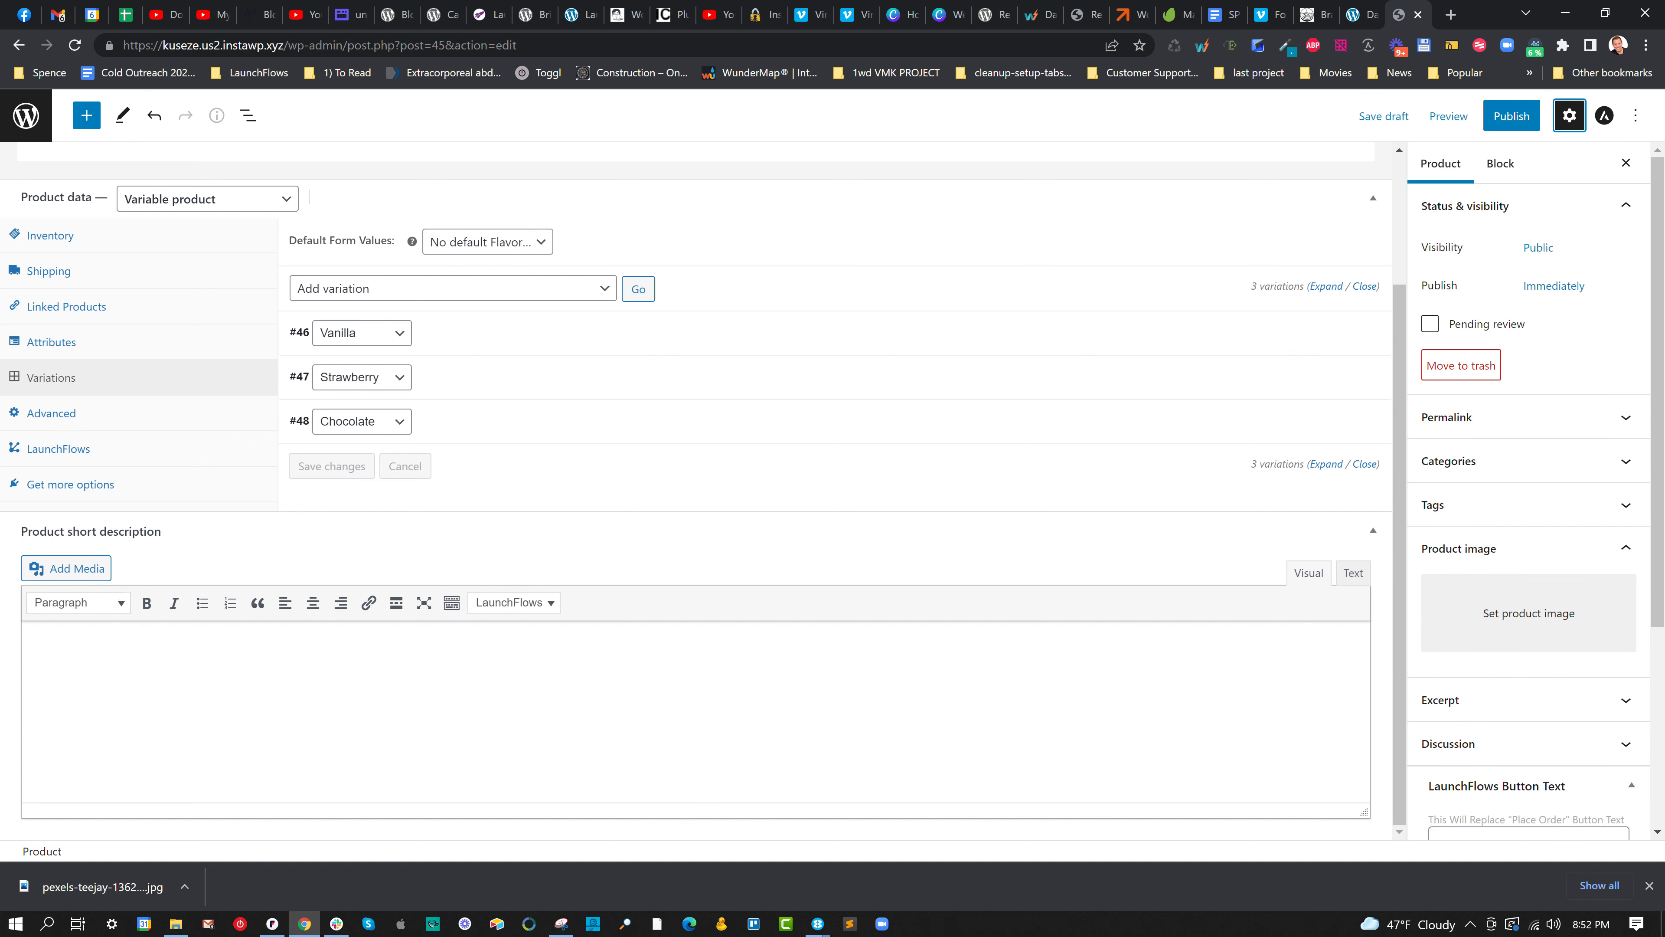
pyautogui.click(1506, 619)
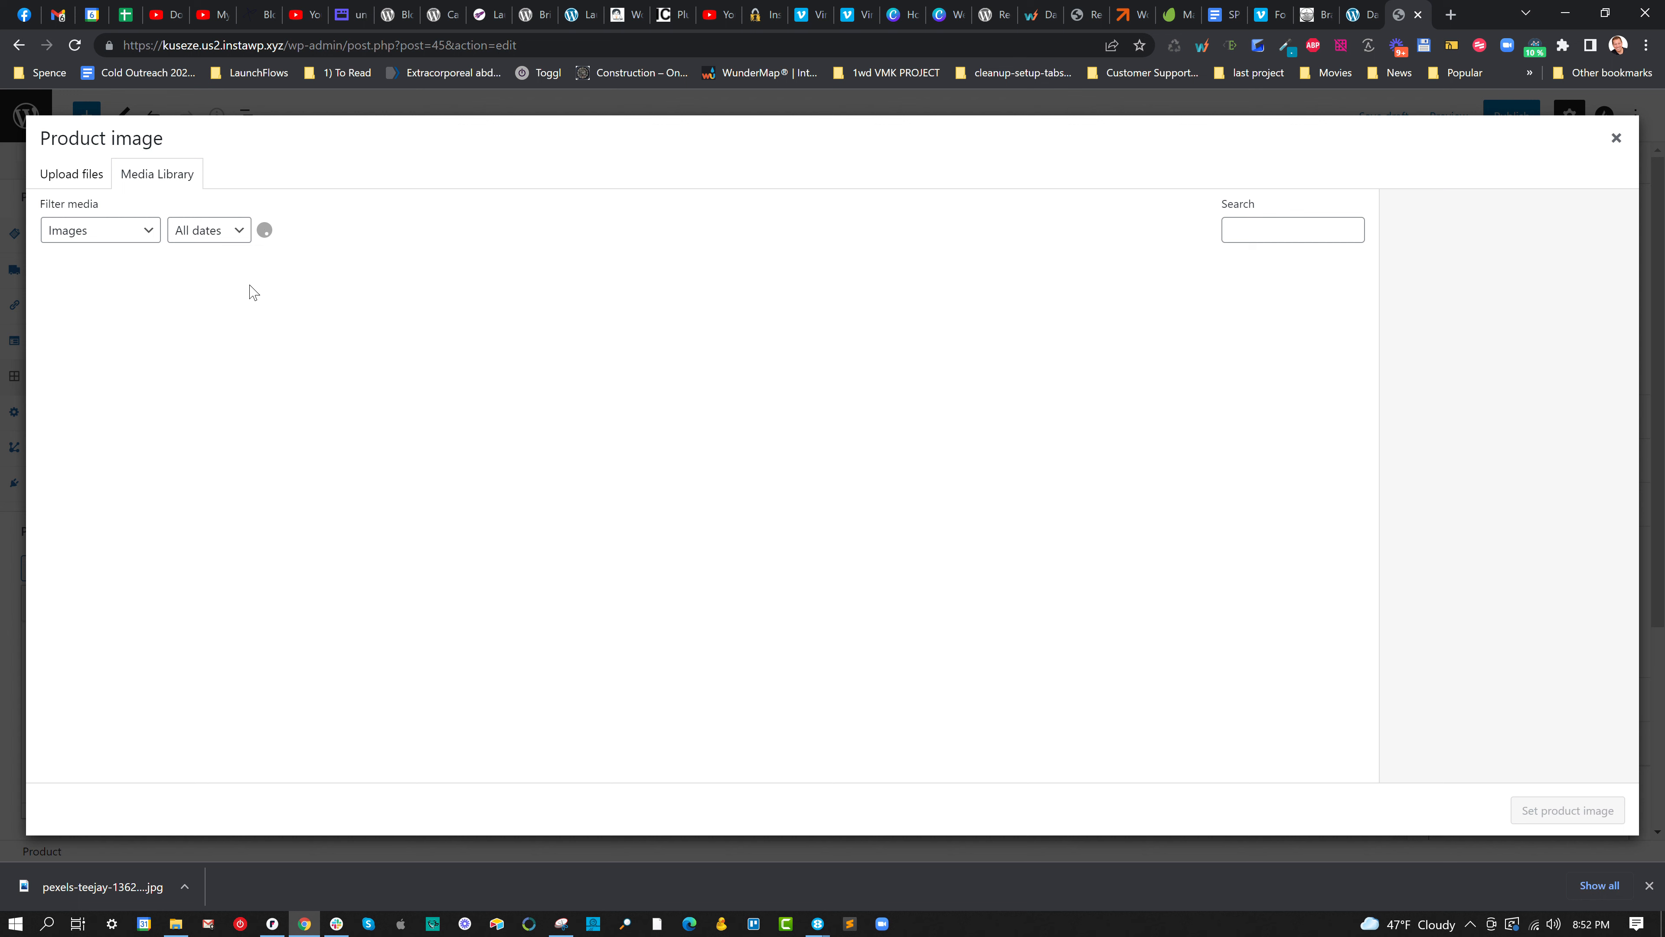
pyautogui.click(123, 305)
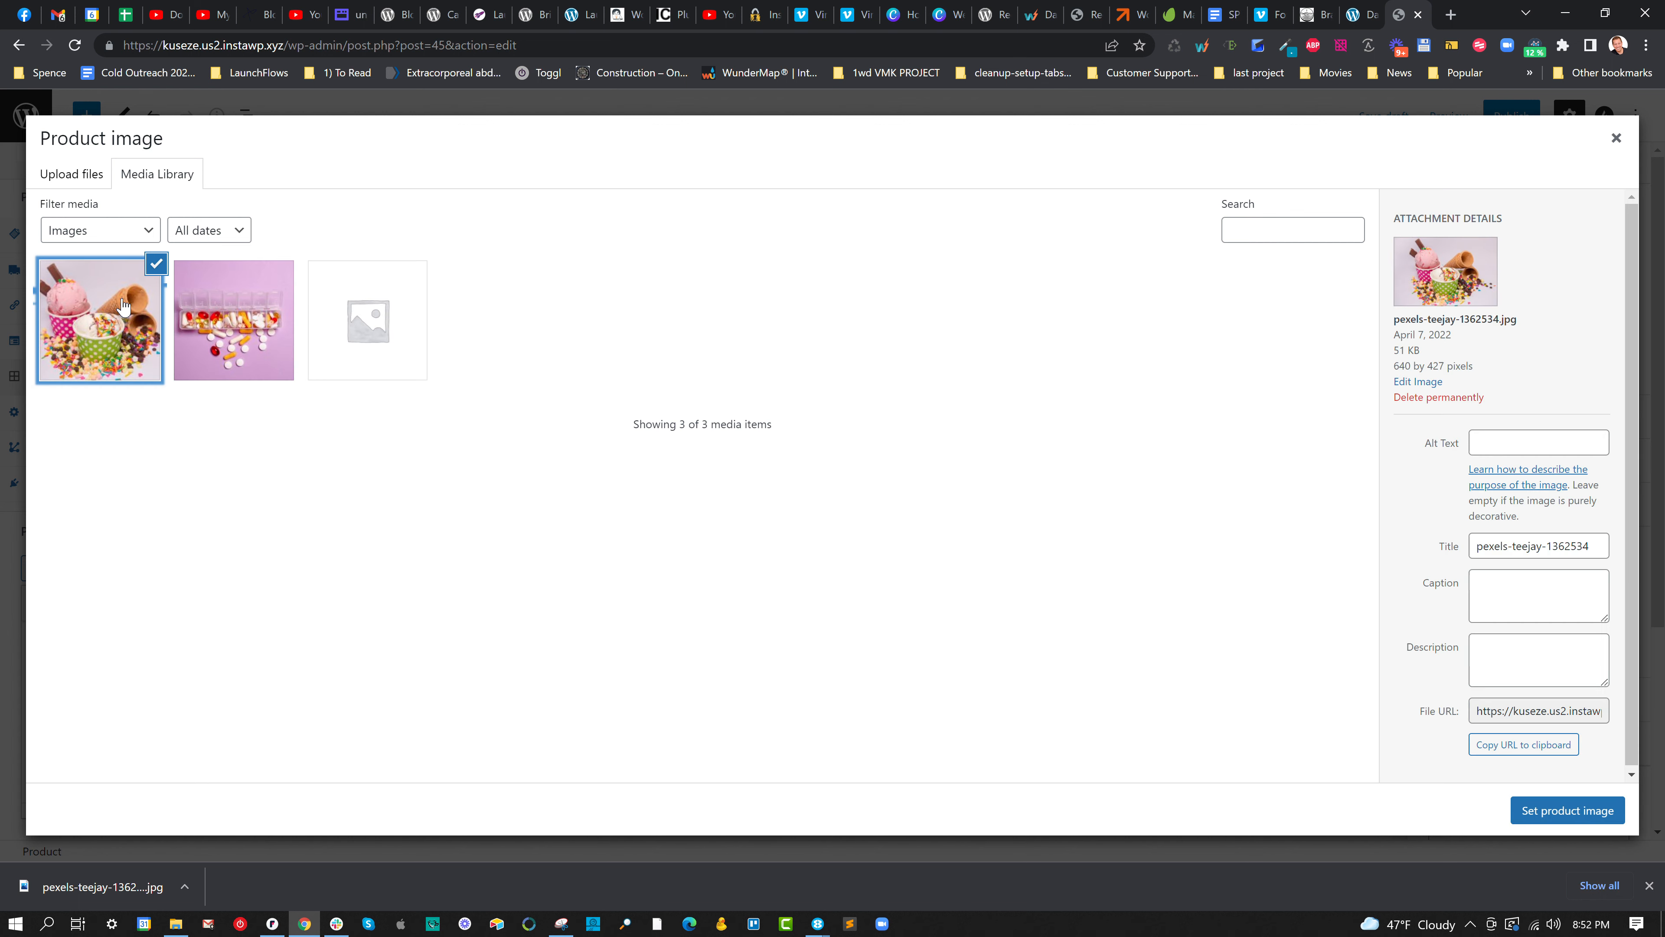
pyautogui.click(1553, 812)
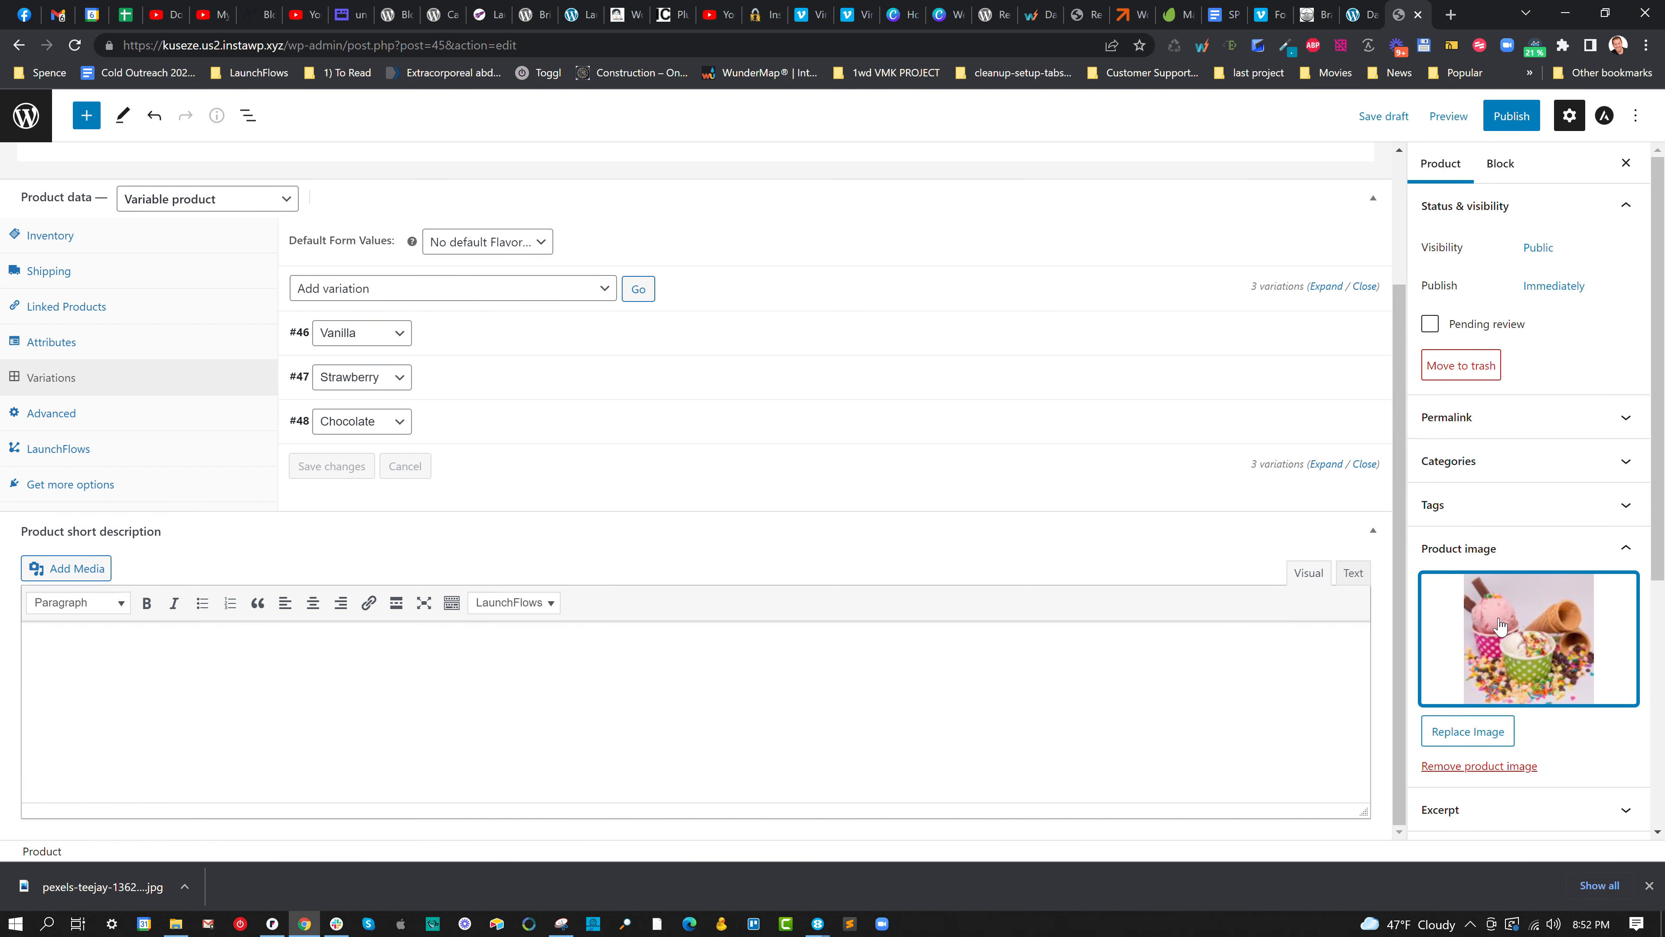
# Publish the variable product and view its live product page.
pyautogui.scroll(-2, 1459, 685)
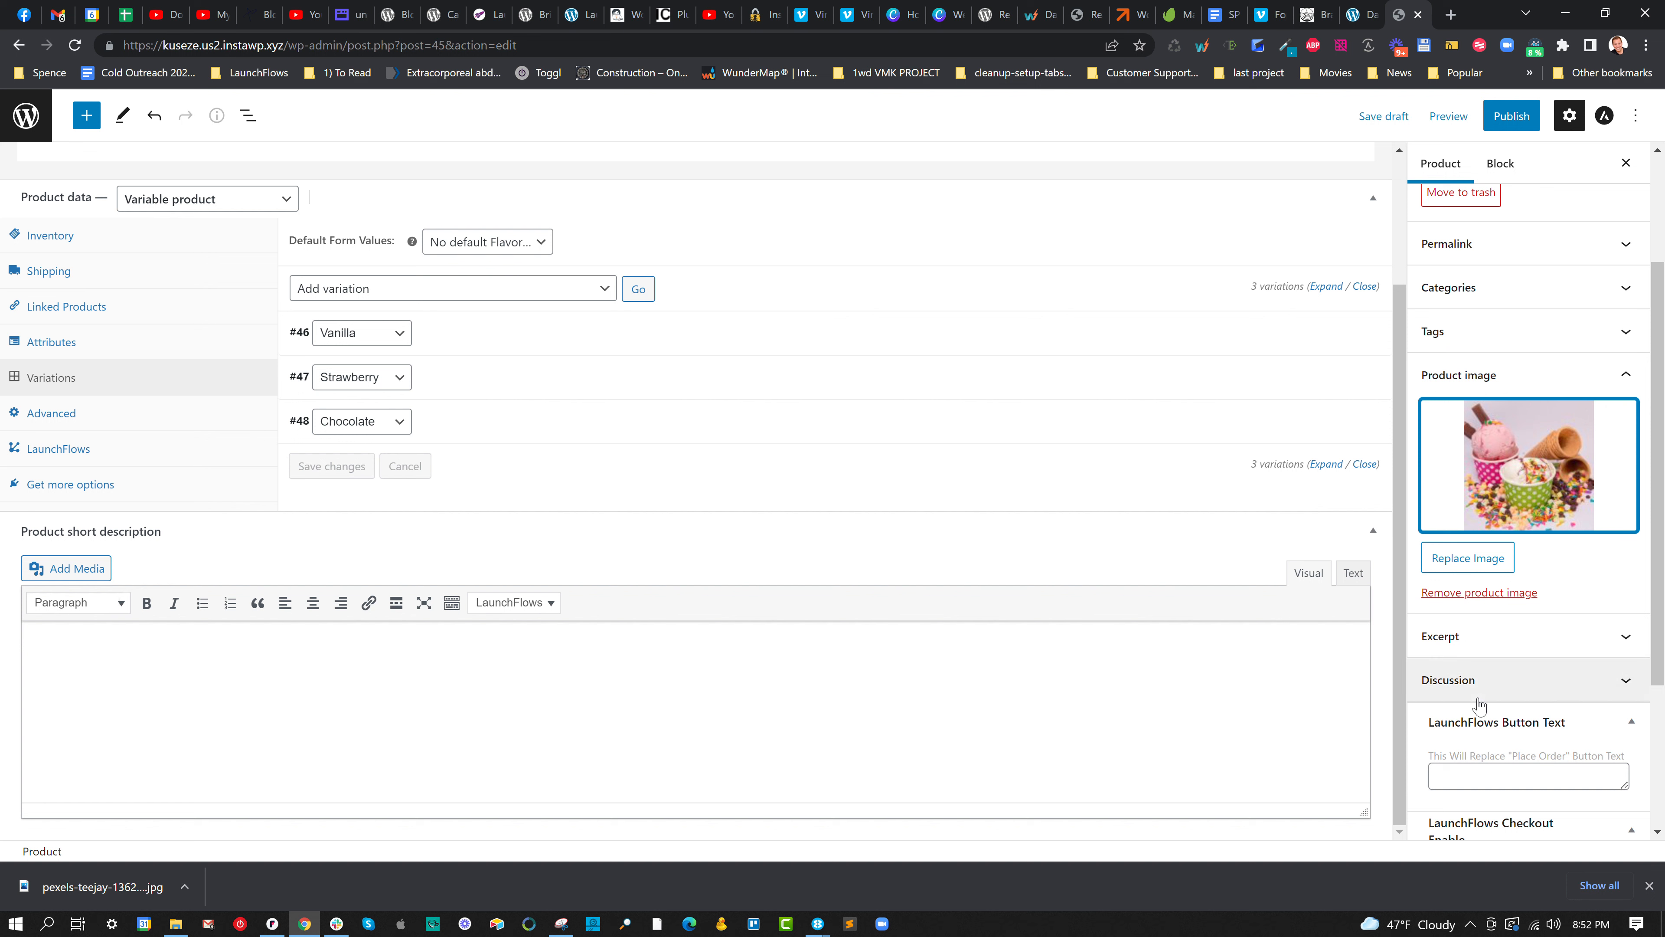
pyautogui.scroll(-2, 1515, 656)
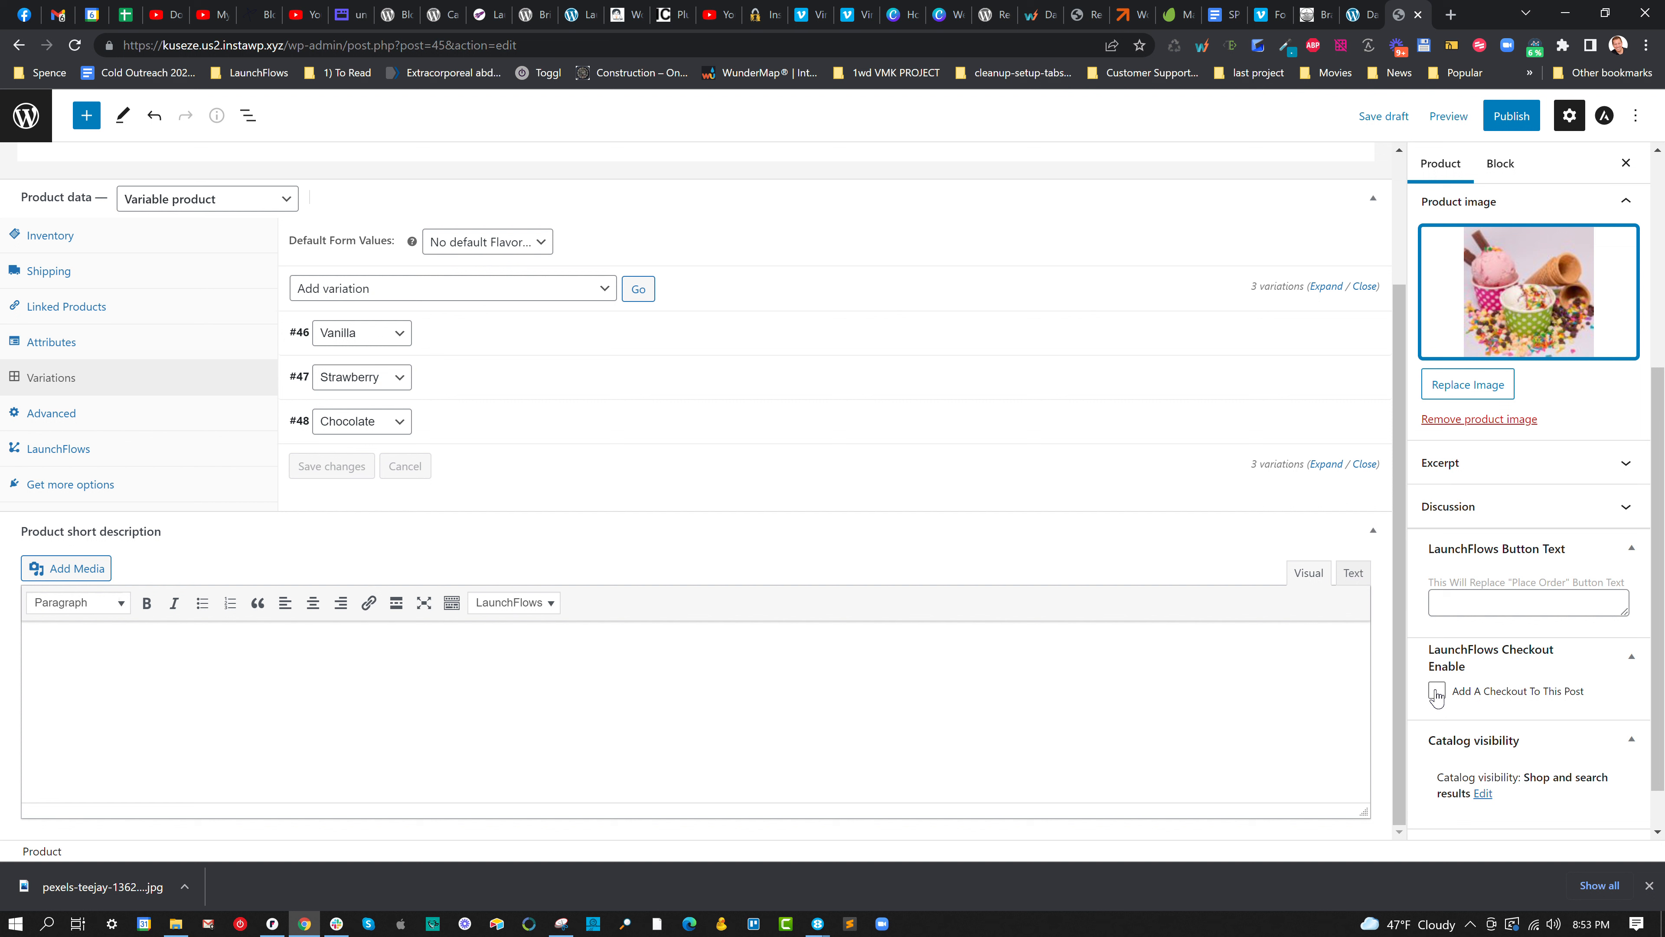
pyautogui.click(1509, 116)
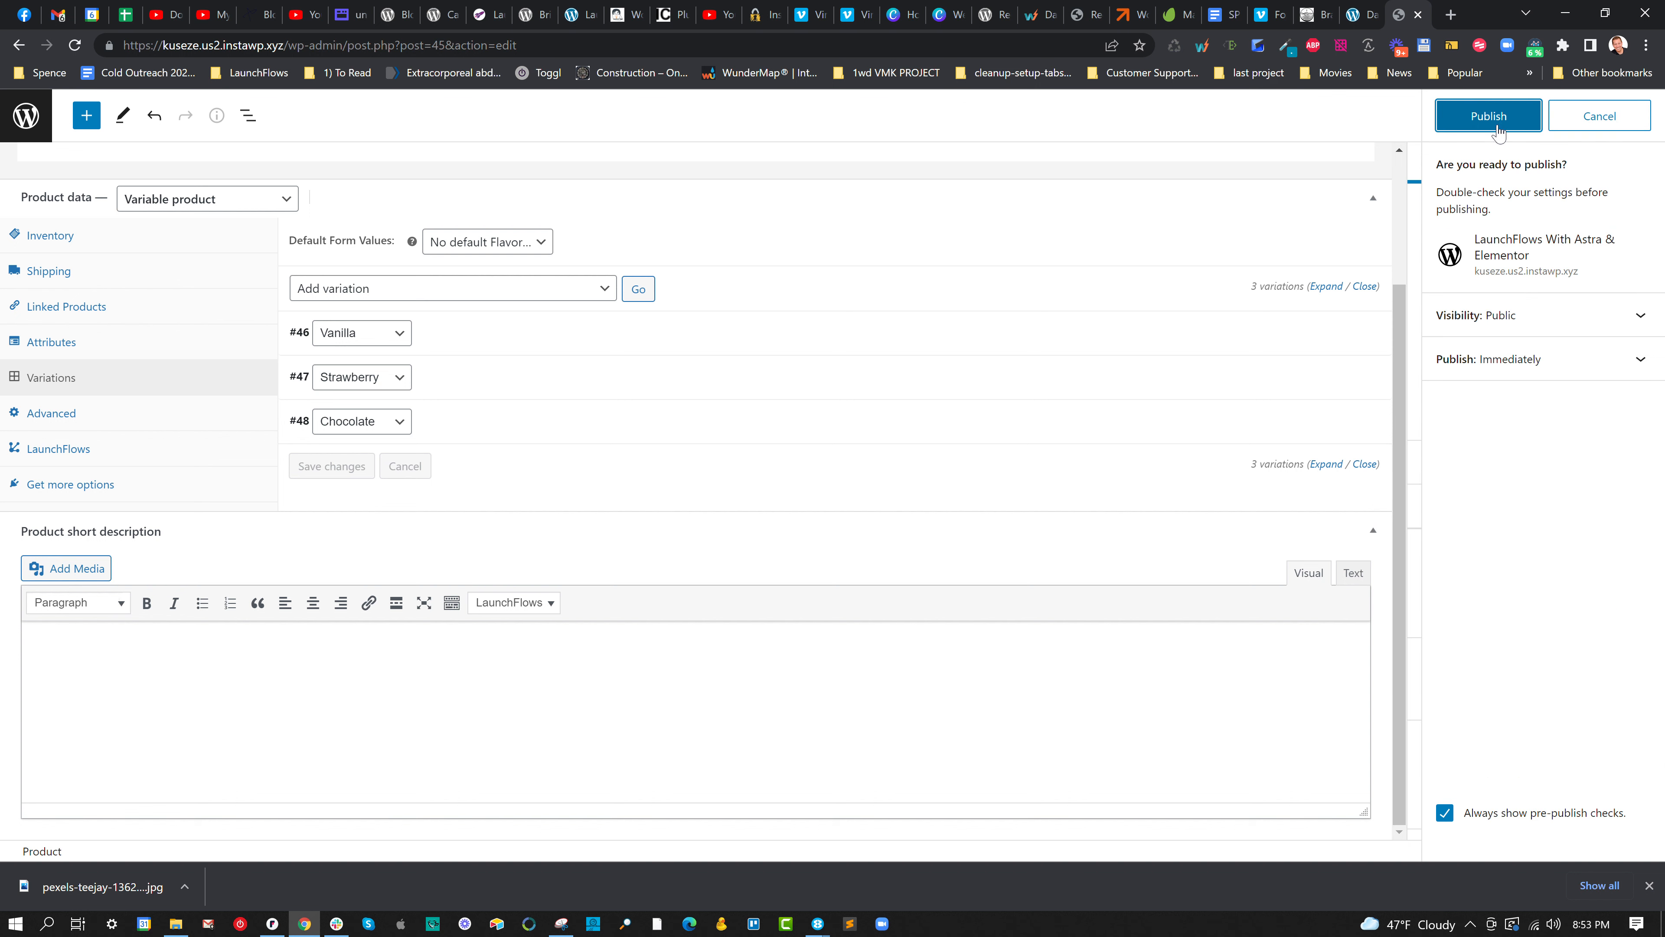
pyautogui.click(1489, 116)
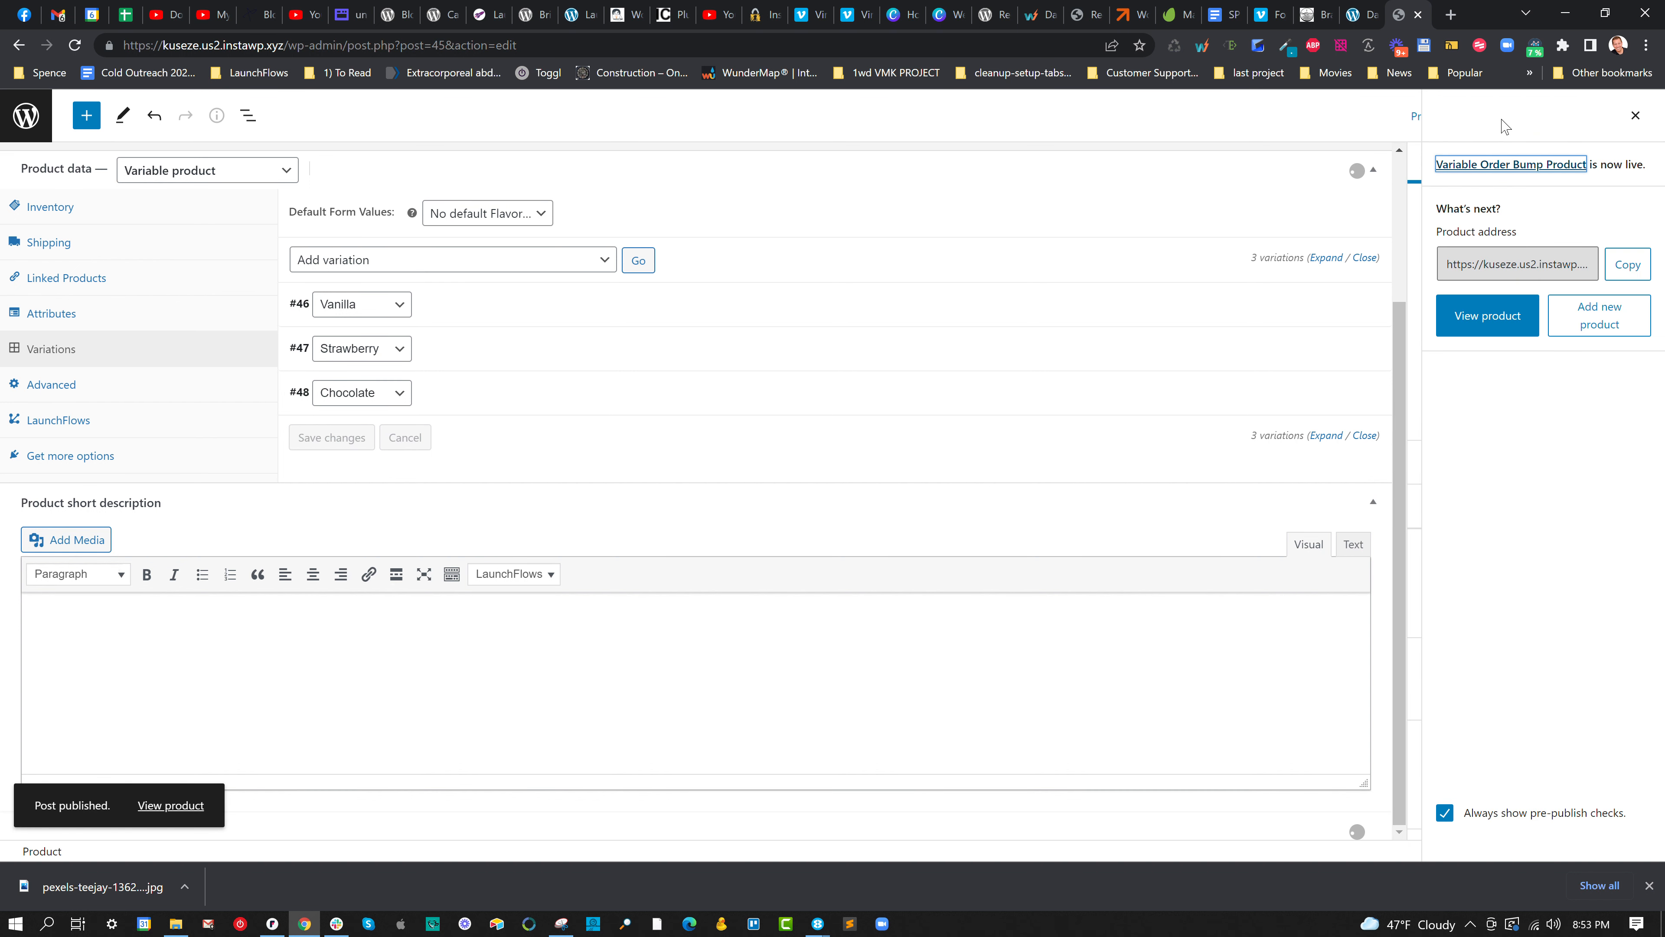
pyautogui.click(1505, 322)
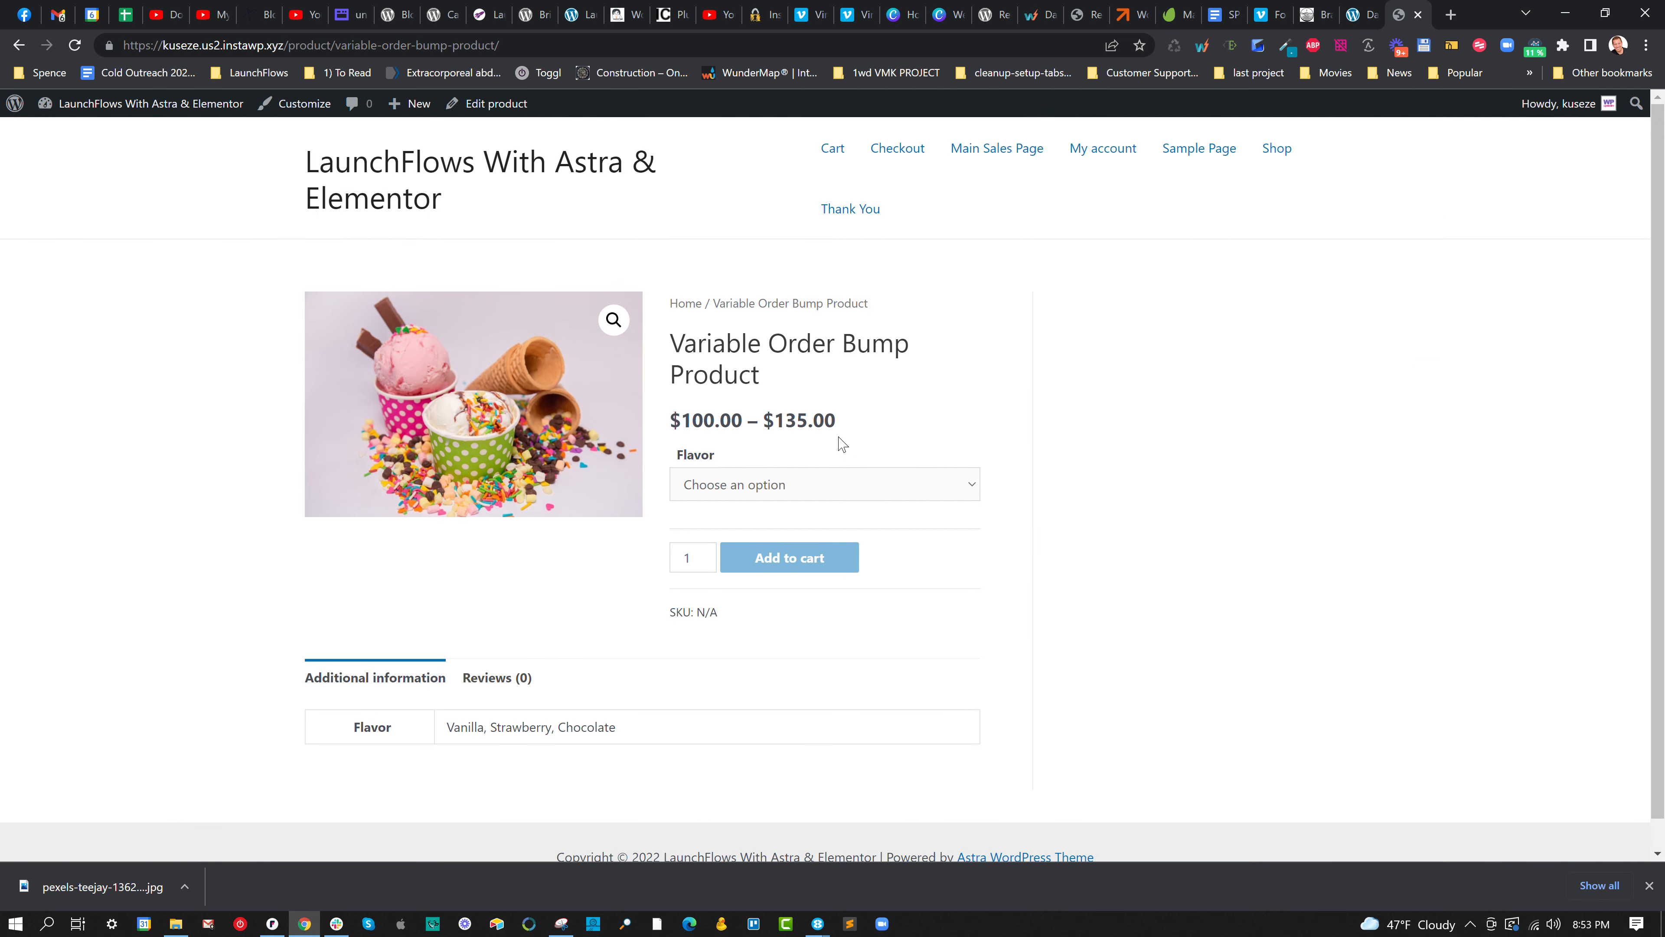
pyautogui.scroll(-1, 756, 376)
pyautogui.scroll(1, 944, 401)
# Edit the product's Astra layout to No Sidebar and Content Boxed, and update the product.
pyautogui.click(488, 104)
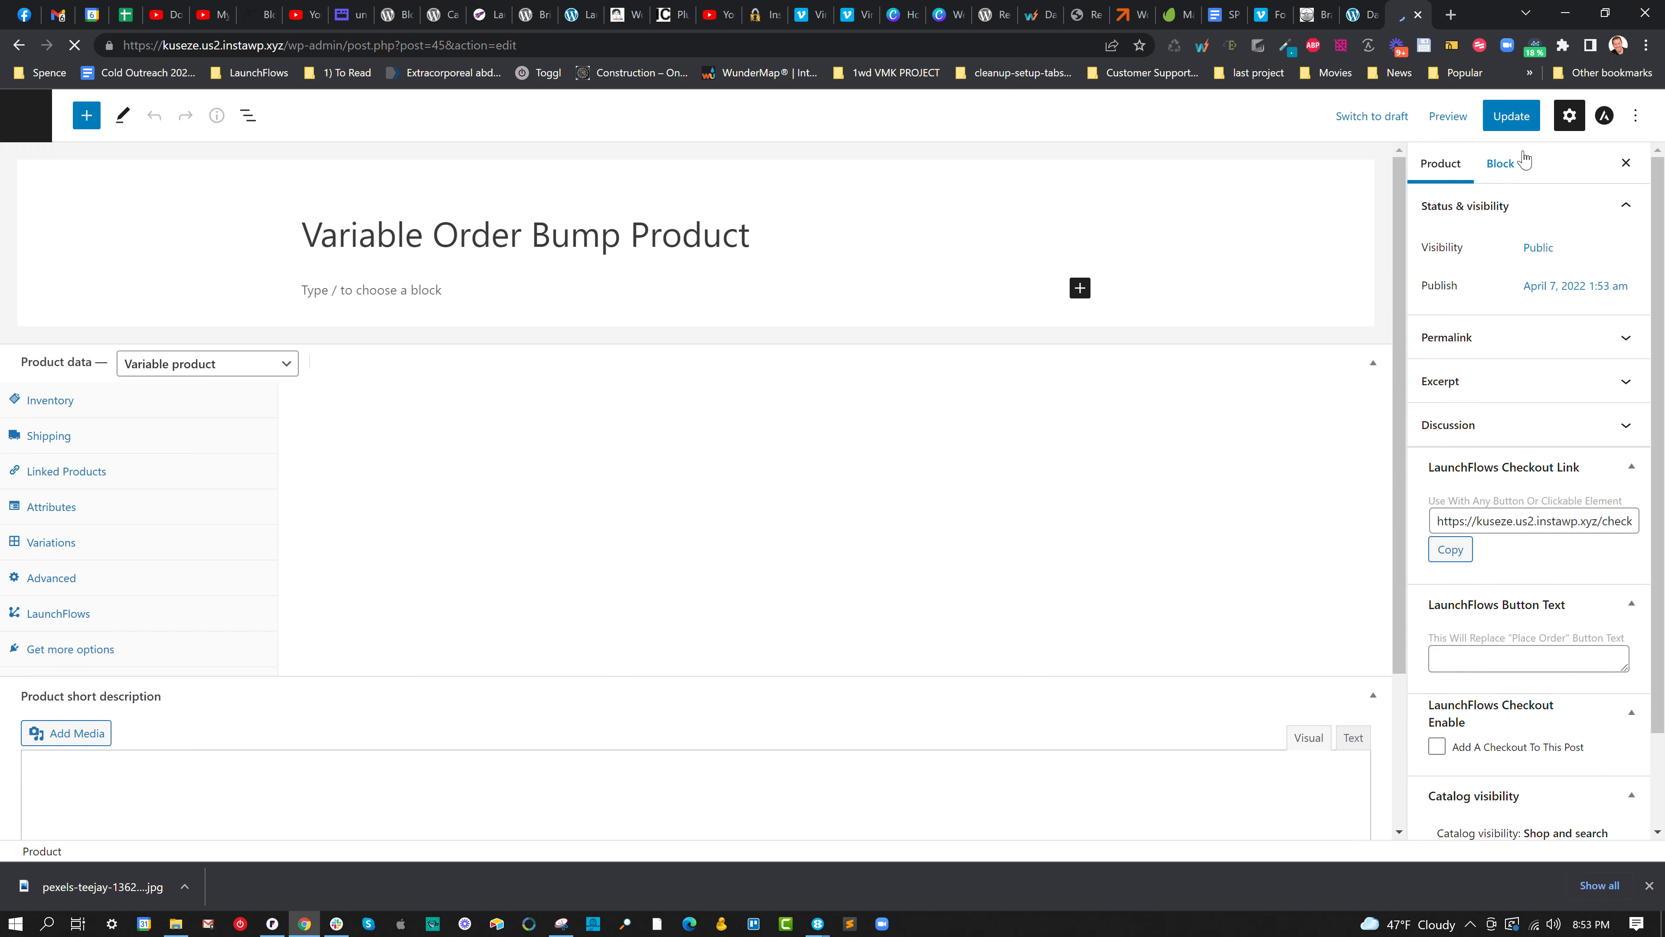
pyautogui.click(1602, 118)
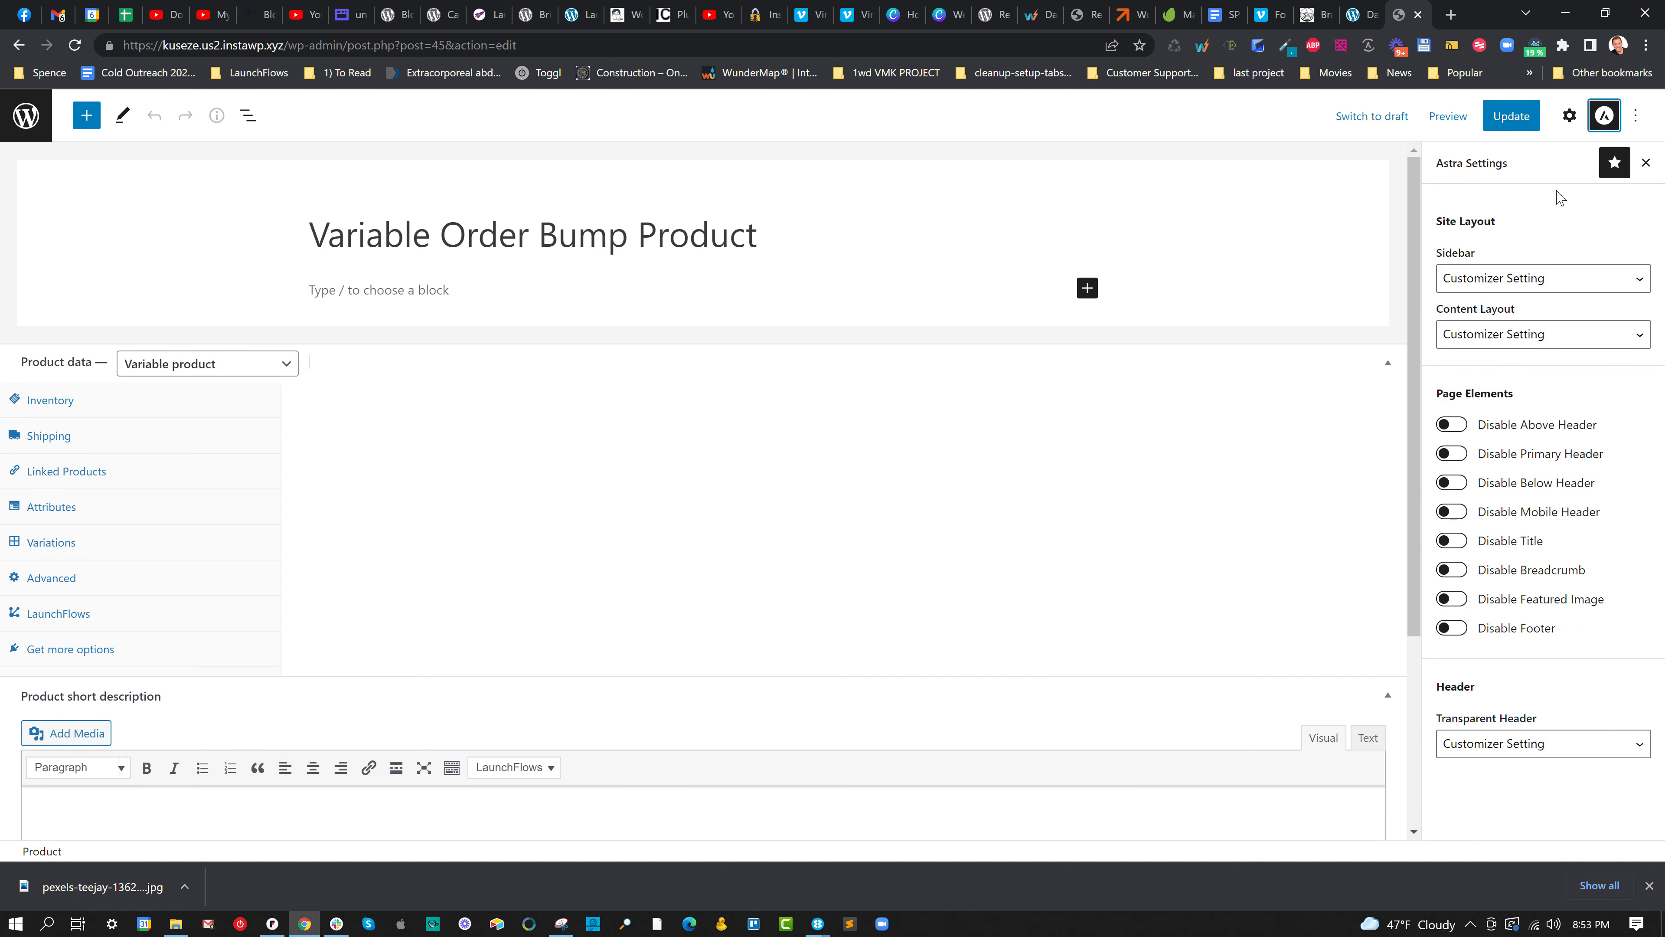
pyautogui.click(1534, 280)
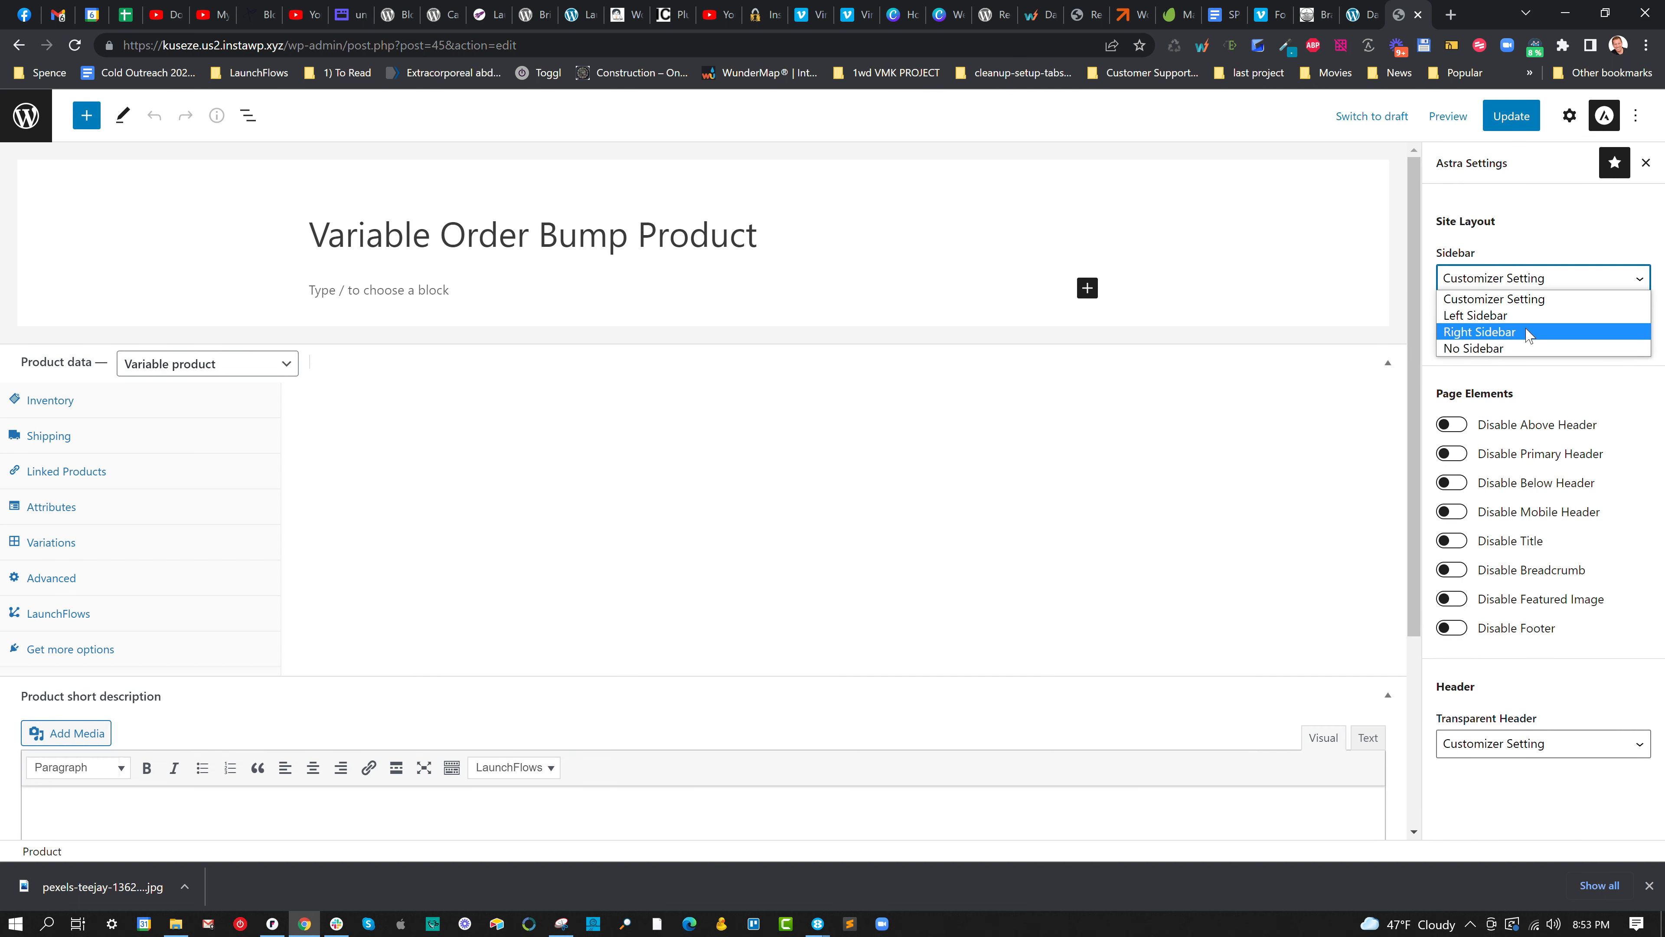
pyautogui.click(1528, 348)
pyautogui.click(1534, 335)
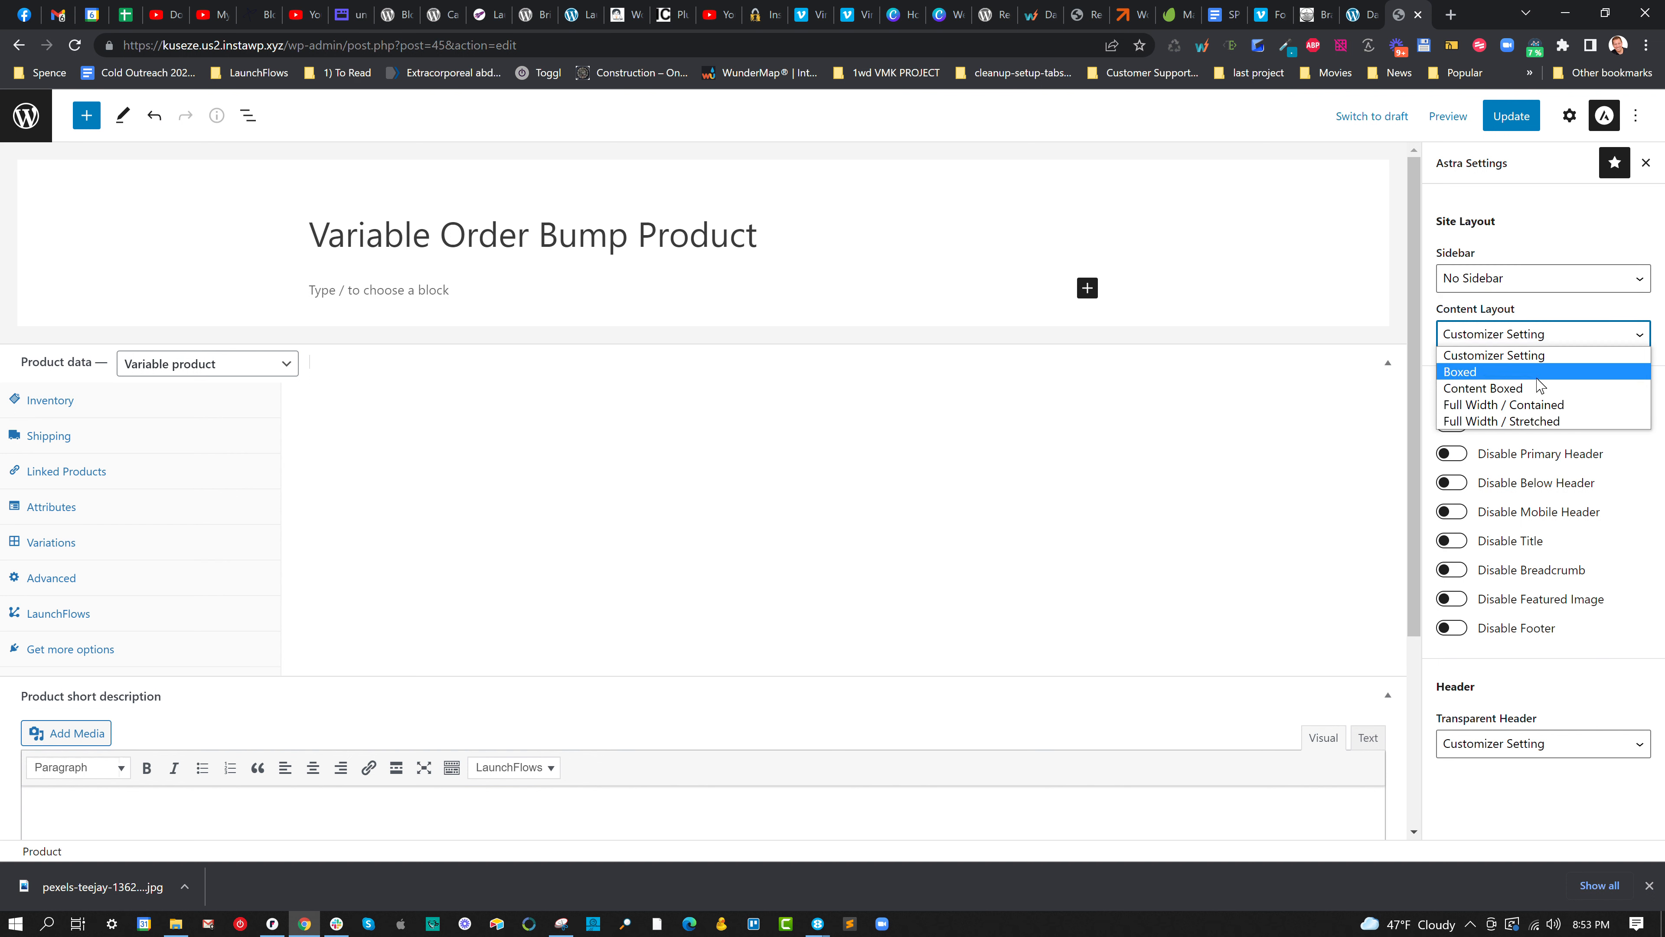
pyautogui.click(1549, 386)
pyautogui.click(1511, 116)
# Preview the updated product page in a new browser tab.
pyautogui.click(1429, 116)
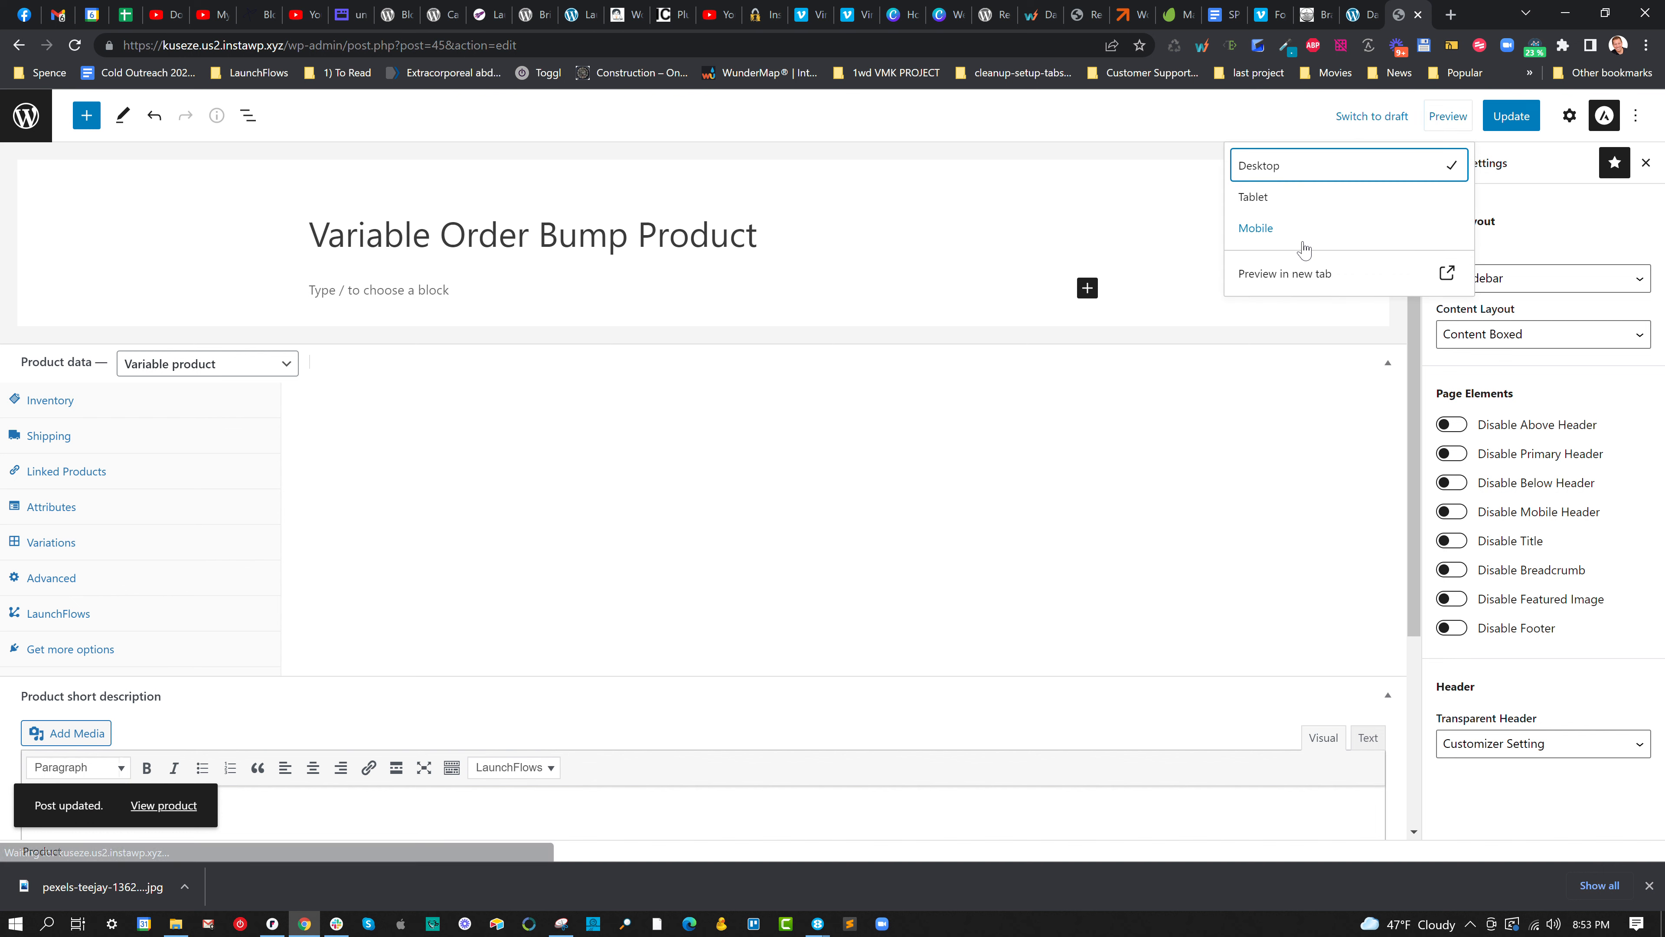
pyautogui.click(1293, 272)
pyautogui.scroll(-3, 1075, 459)
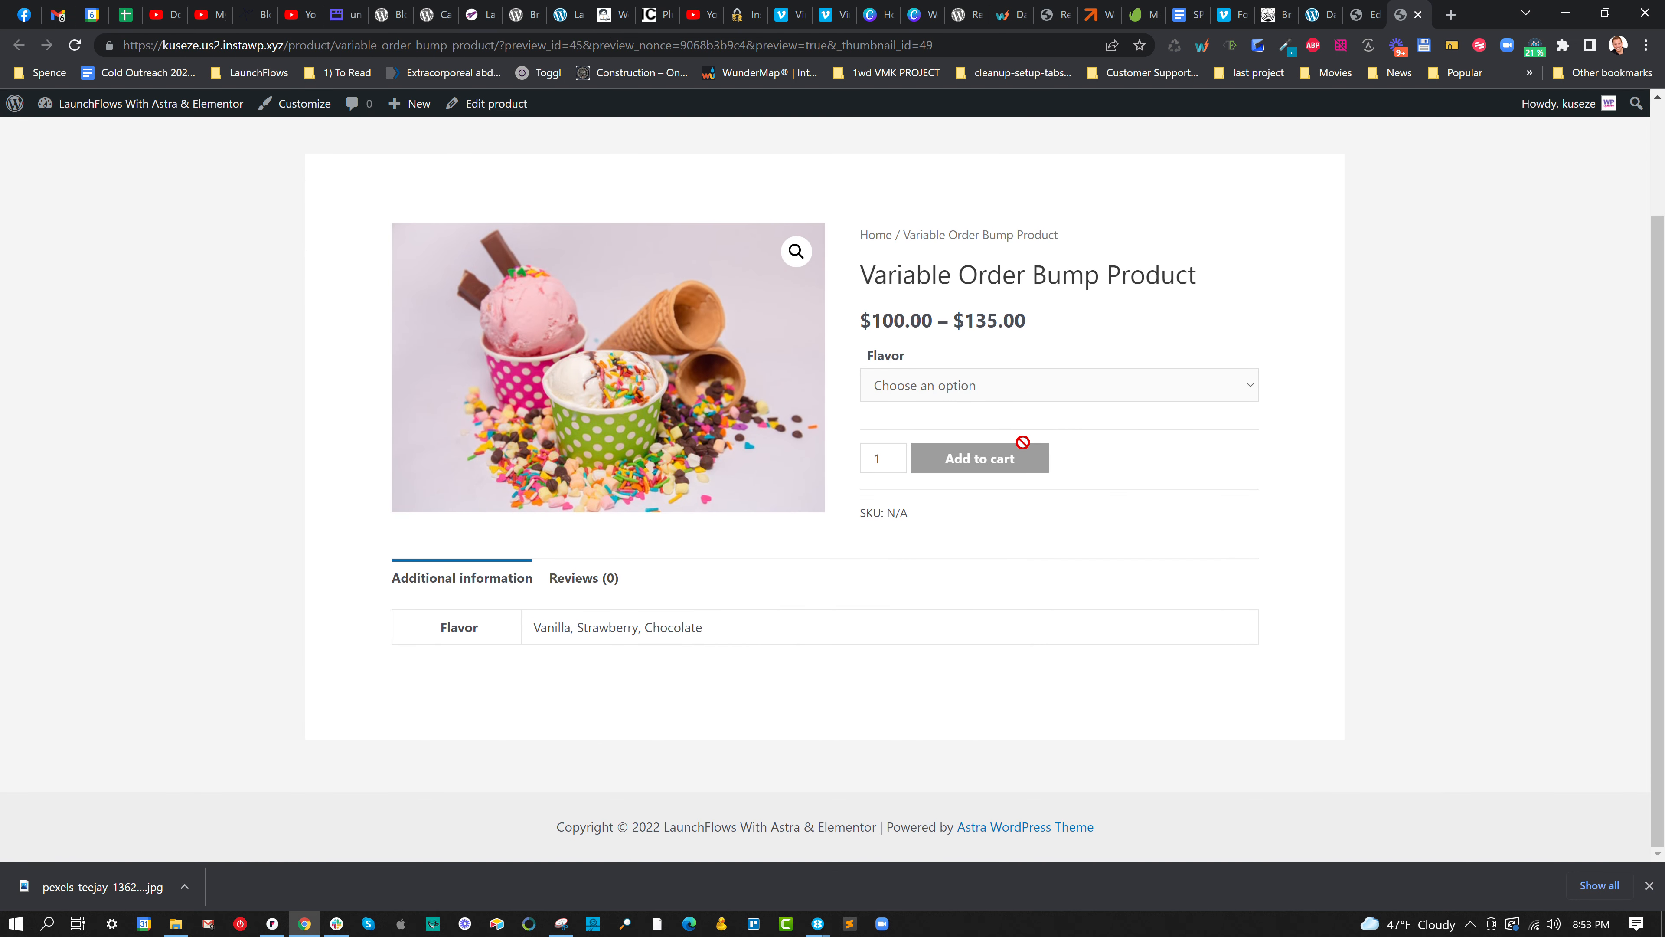
# Choose the Vanilla flavor on the product page and set the quantity to 2.
pyautogui.click(1007, 395)
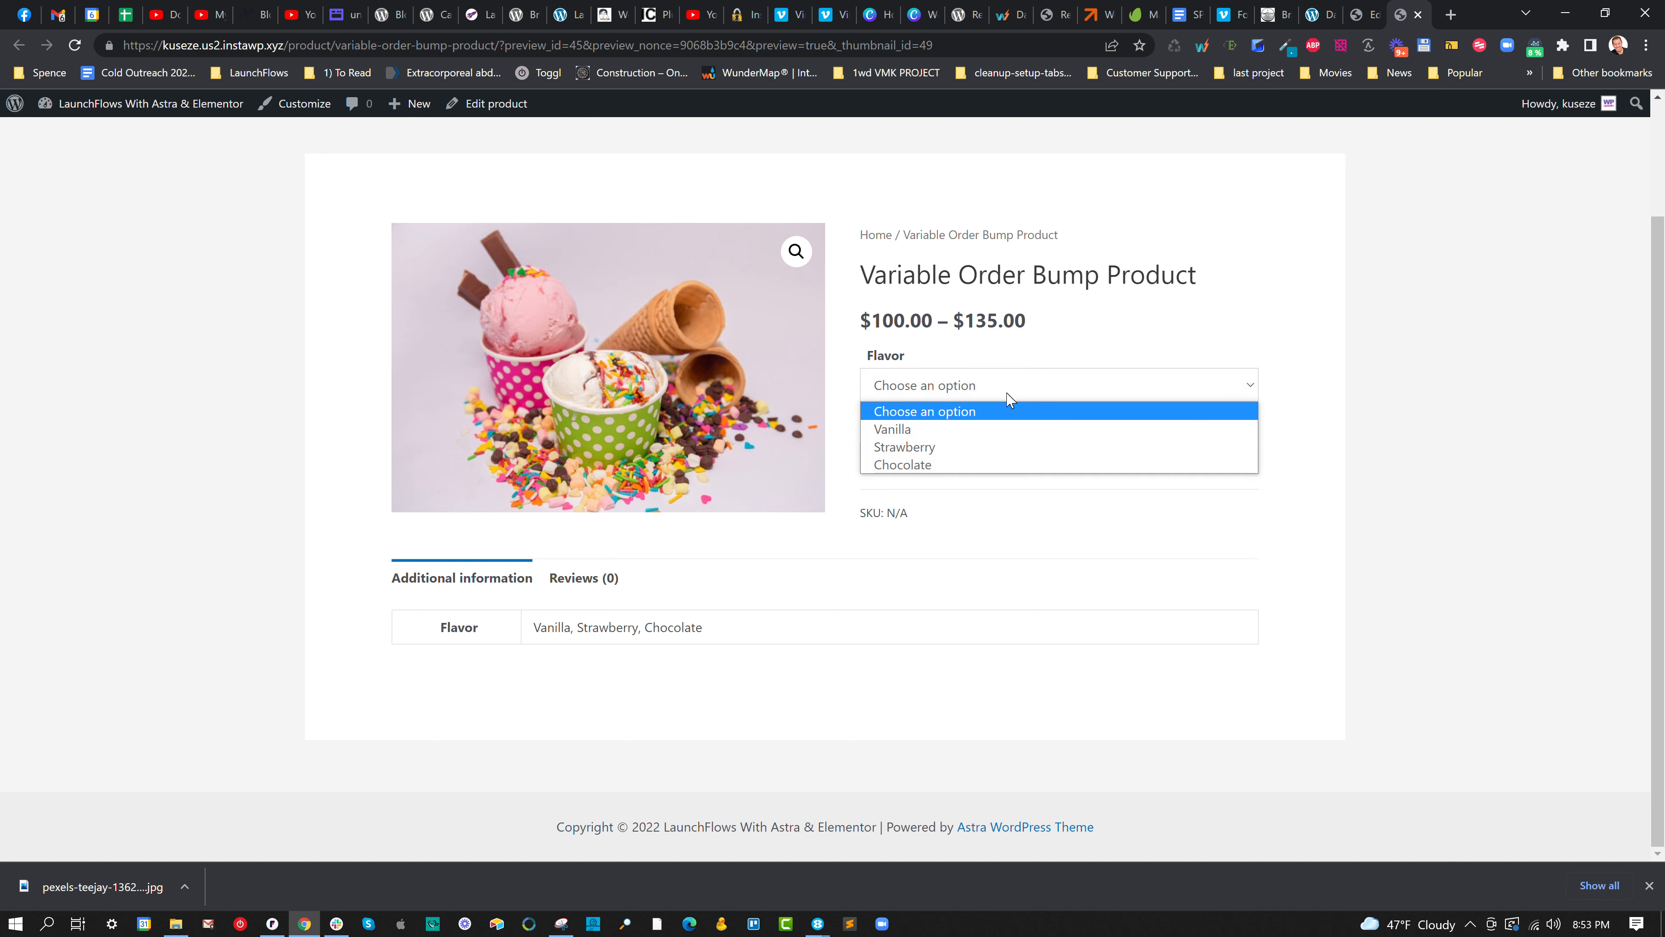
pyautogui.click(981, 430)
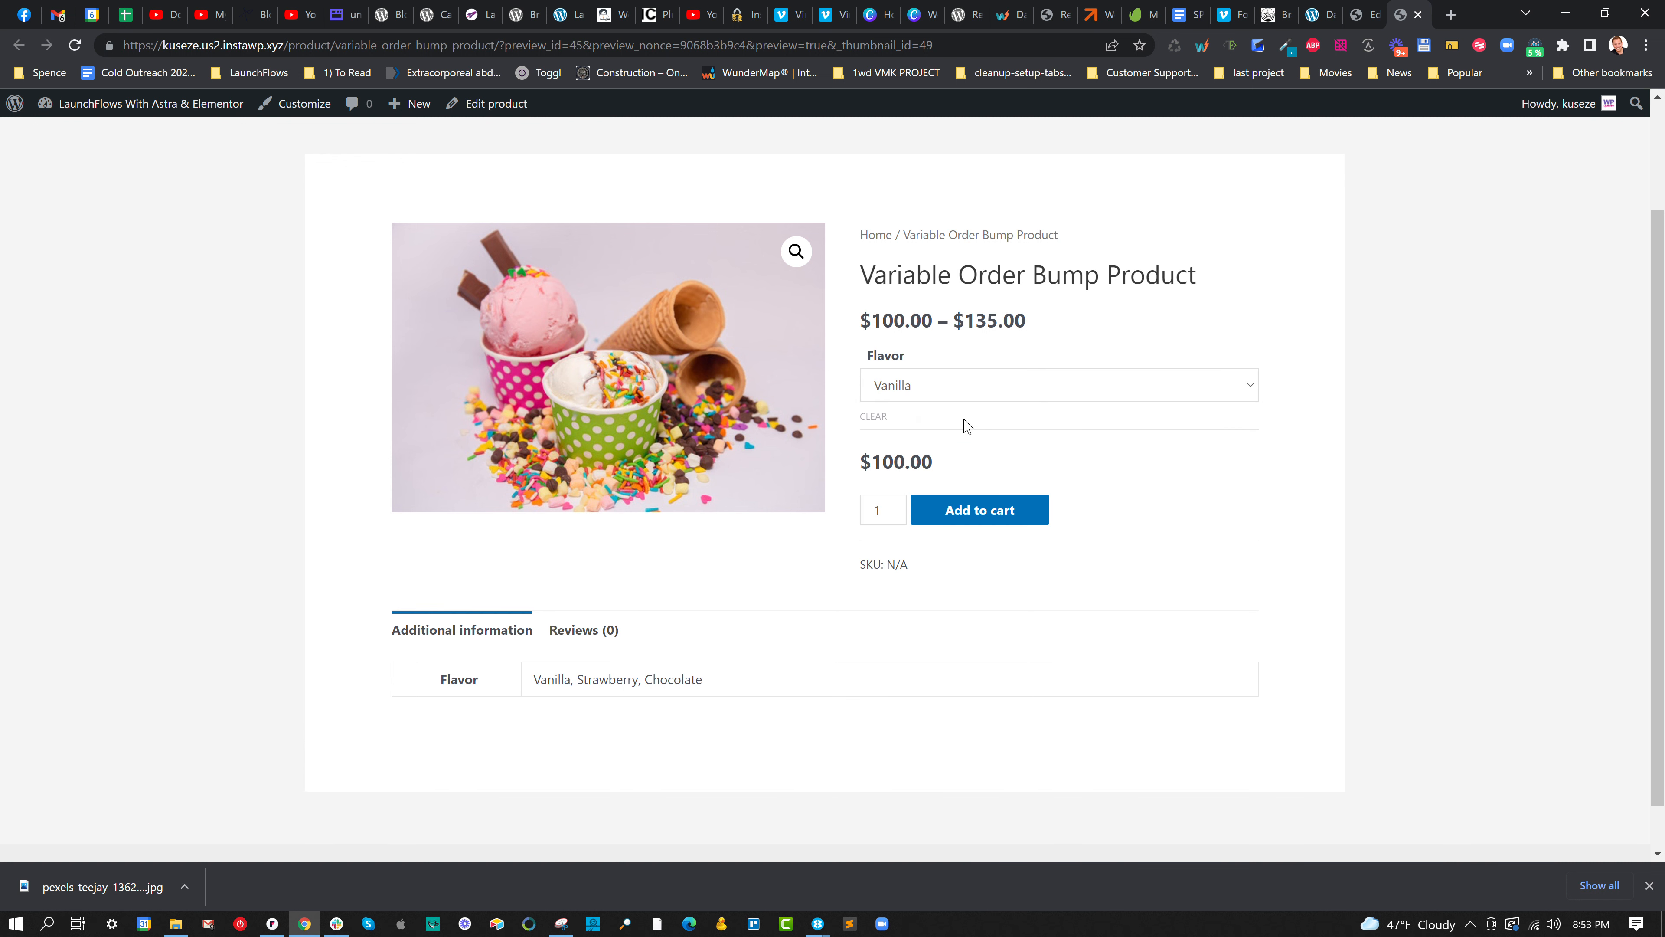
pyautogui.click(895, 505)
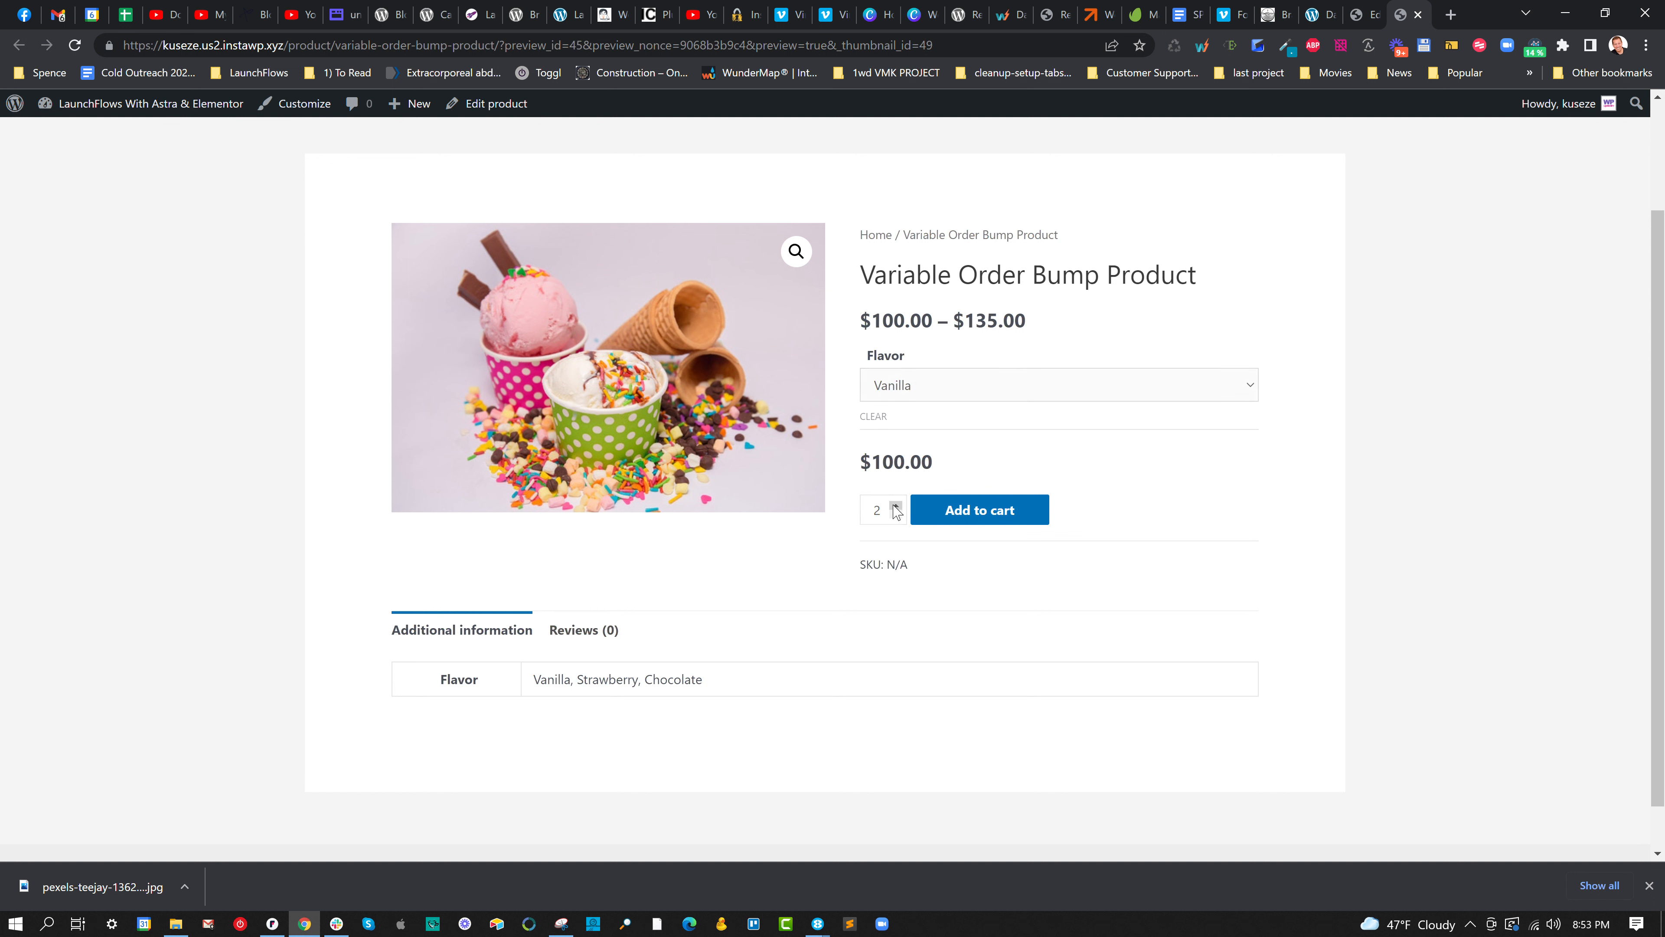
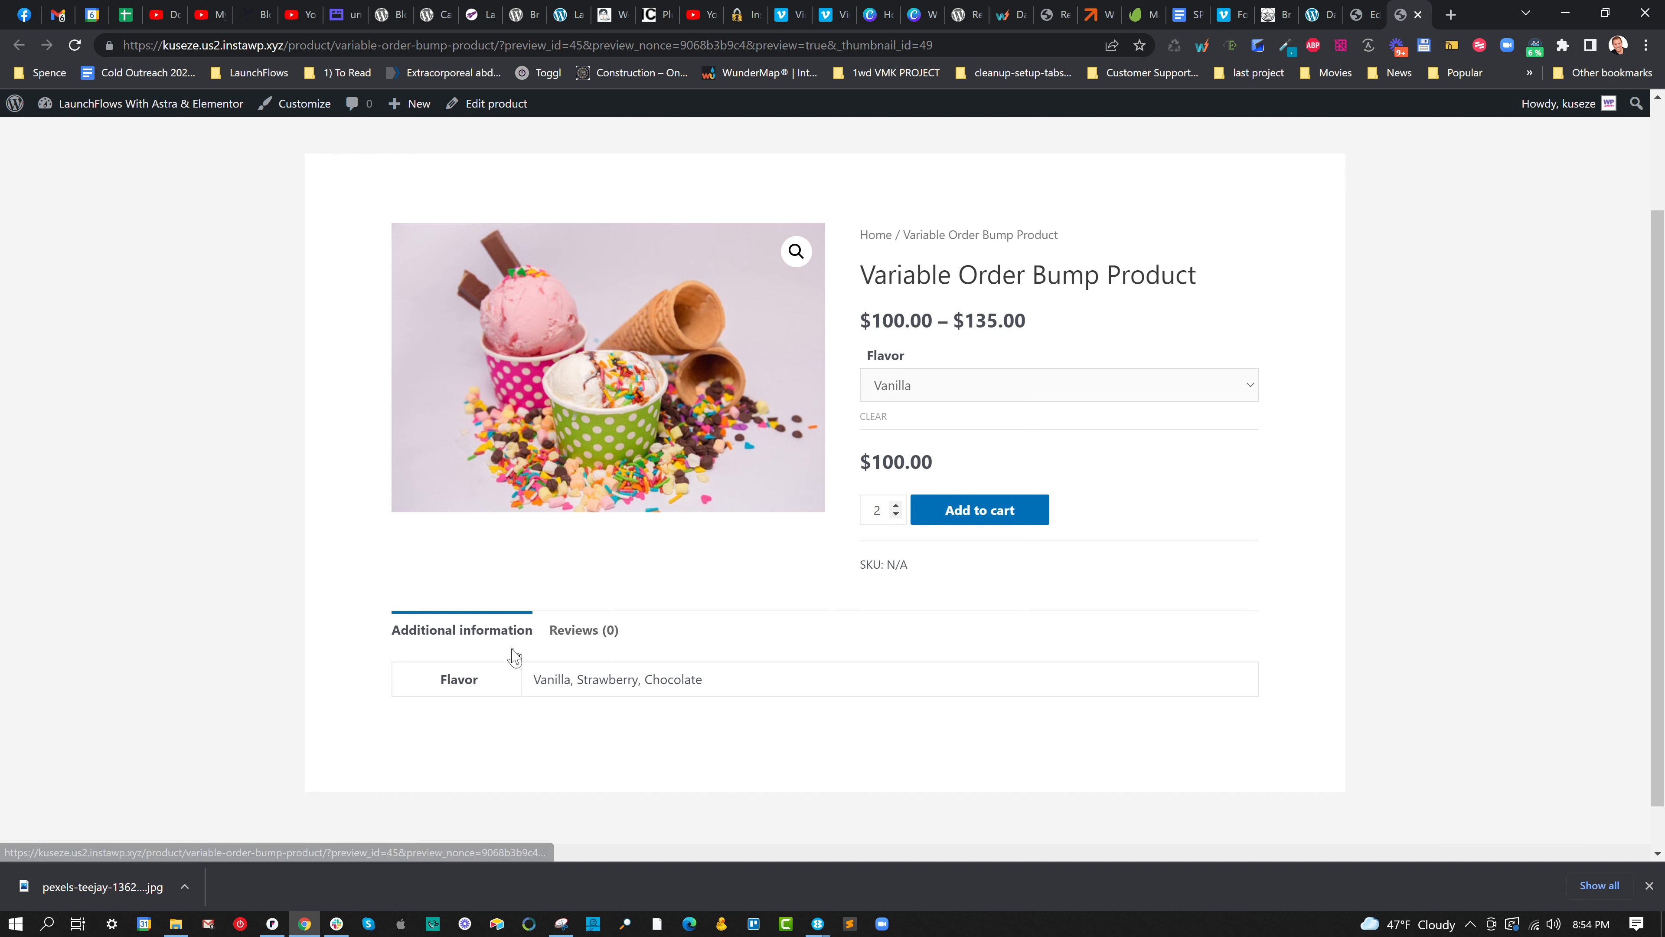
pyautogui.click(980, 510)
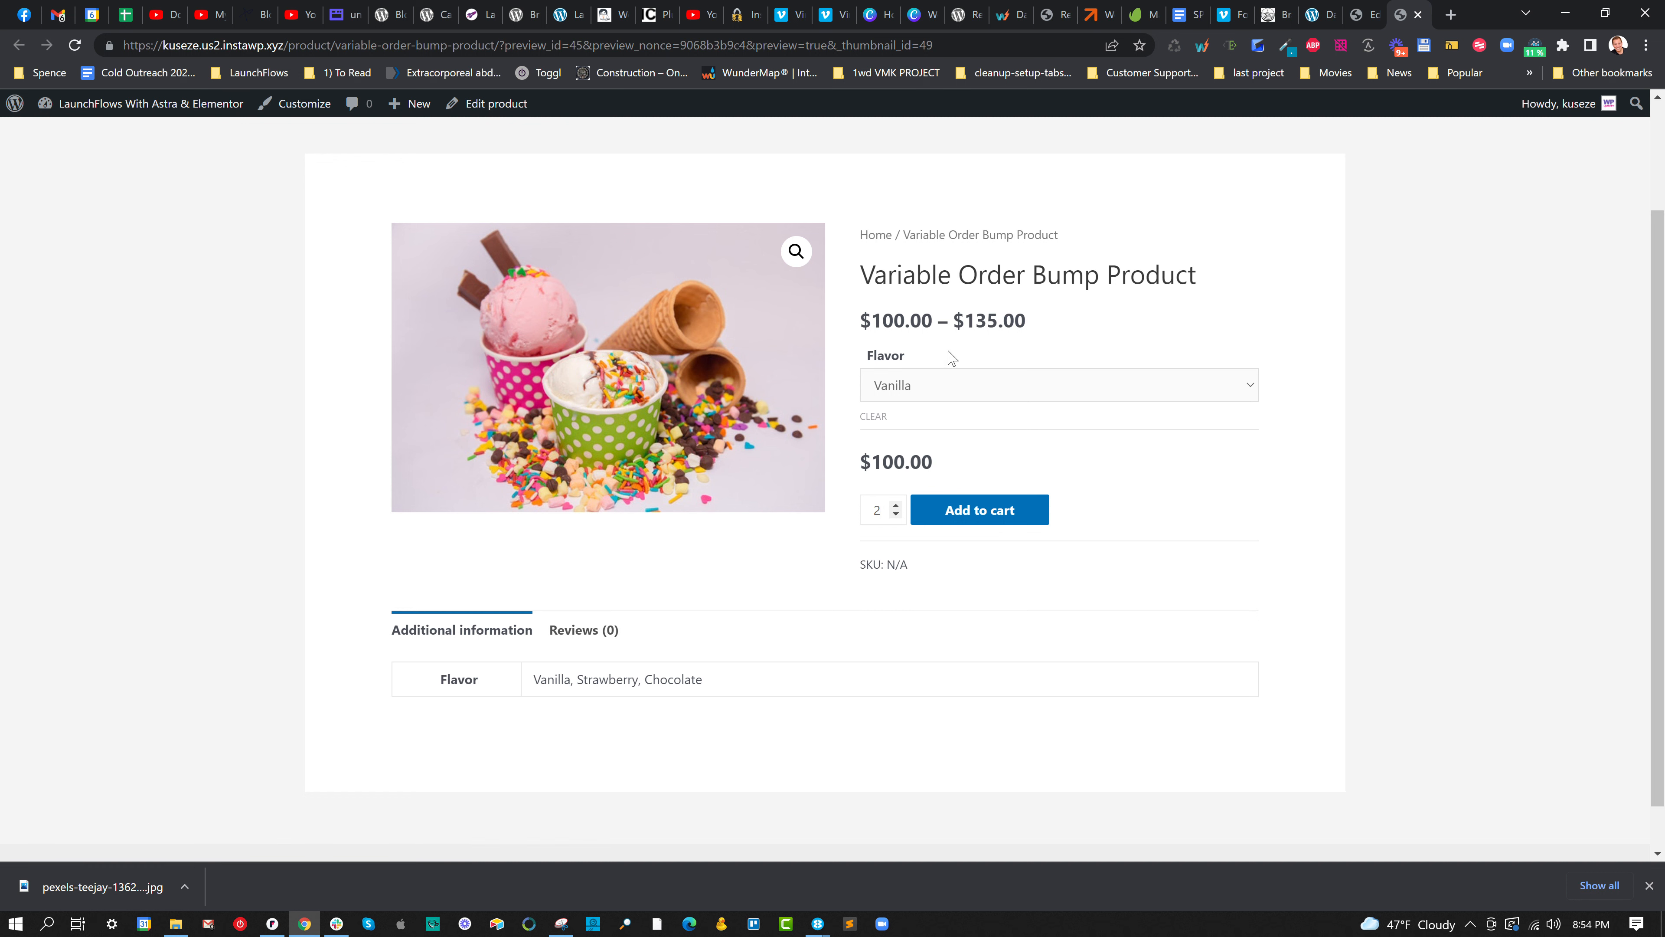
# Keep the Vanilla flavor selected and add two units of the product to the cart.
pyautogui.click(956, 389)
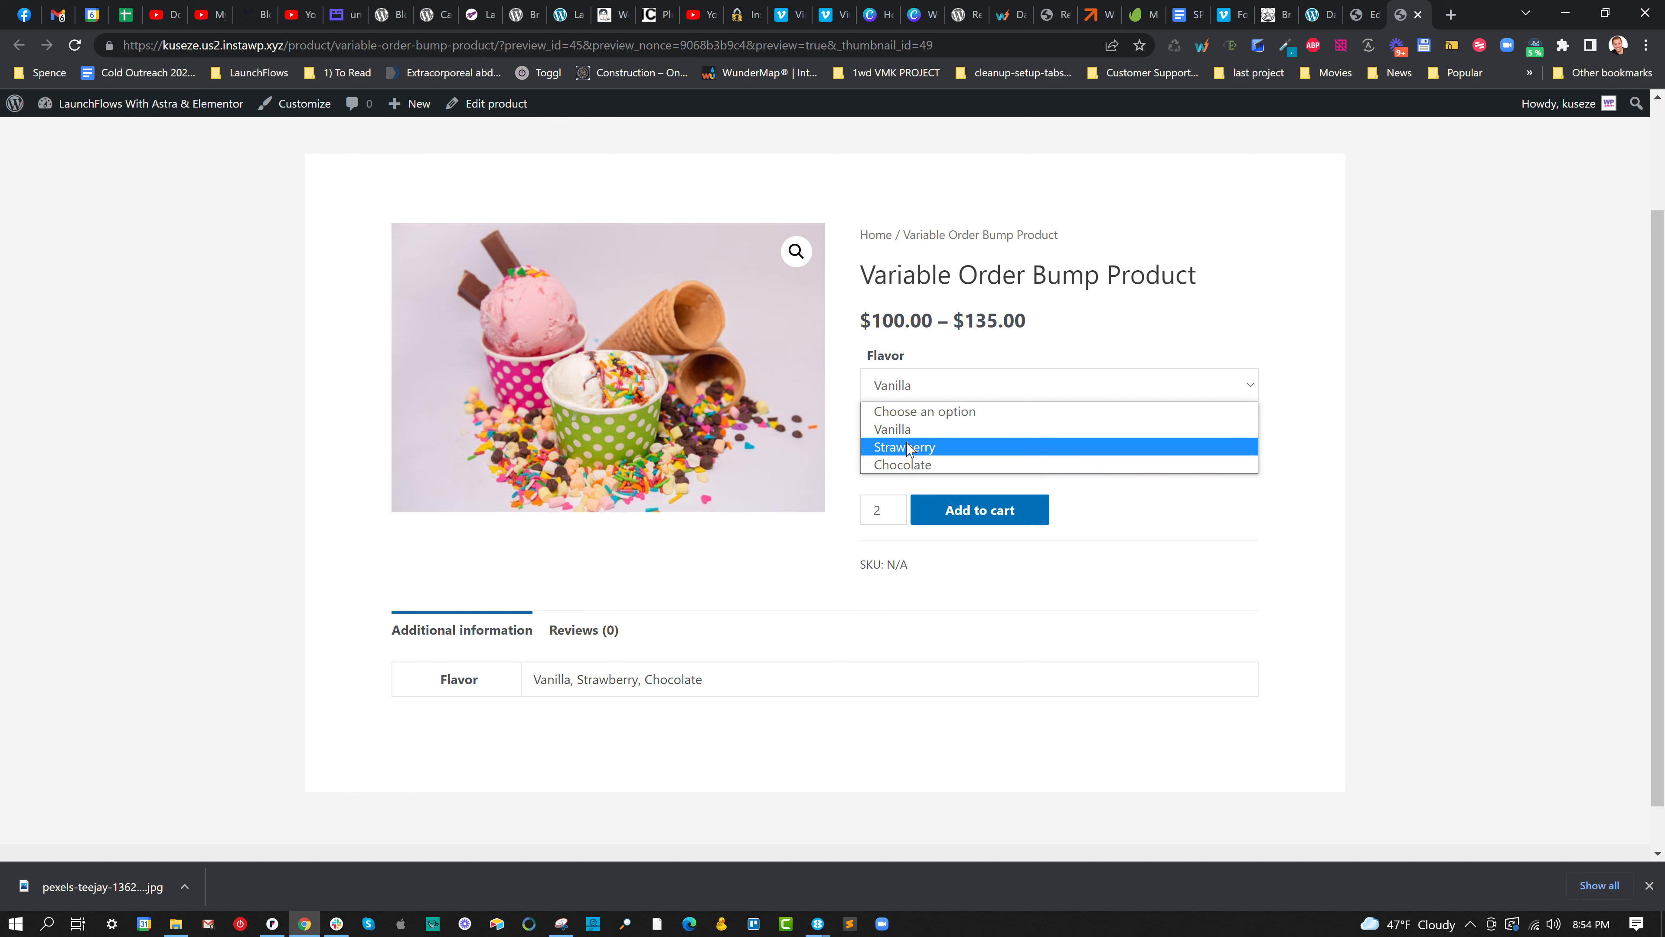
pyautogui.click(986, 512)
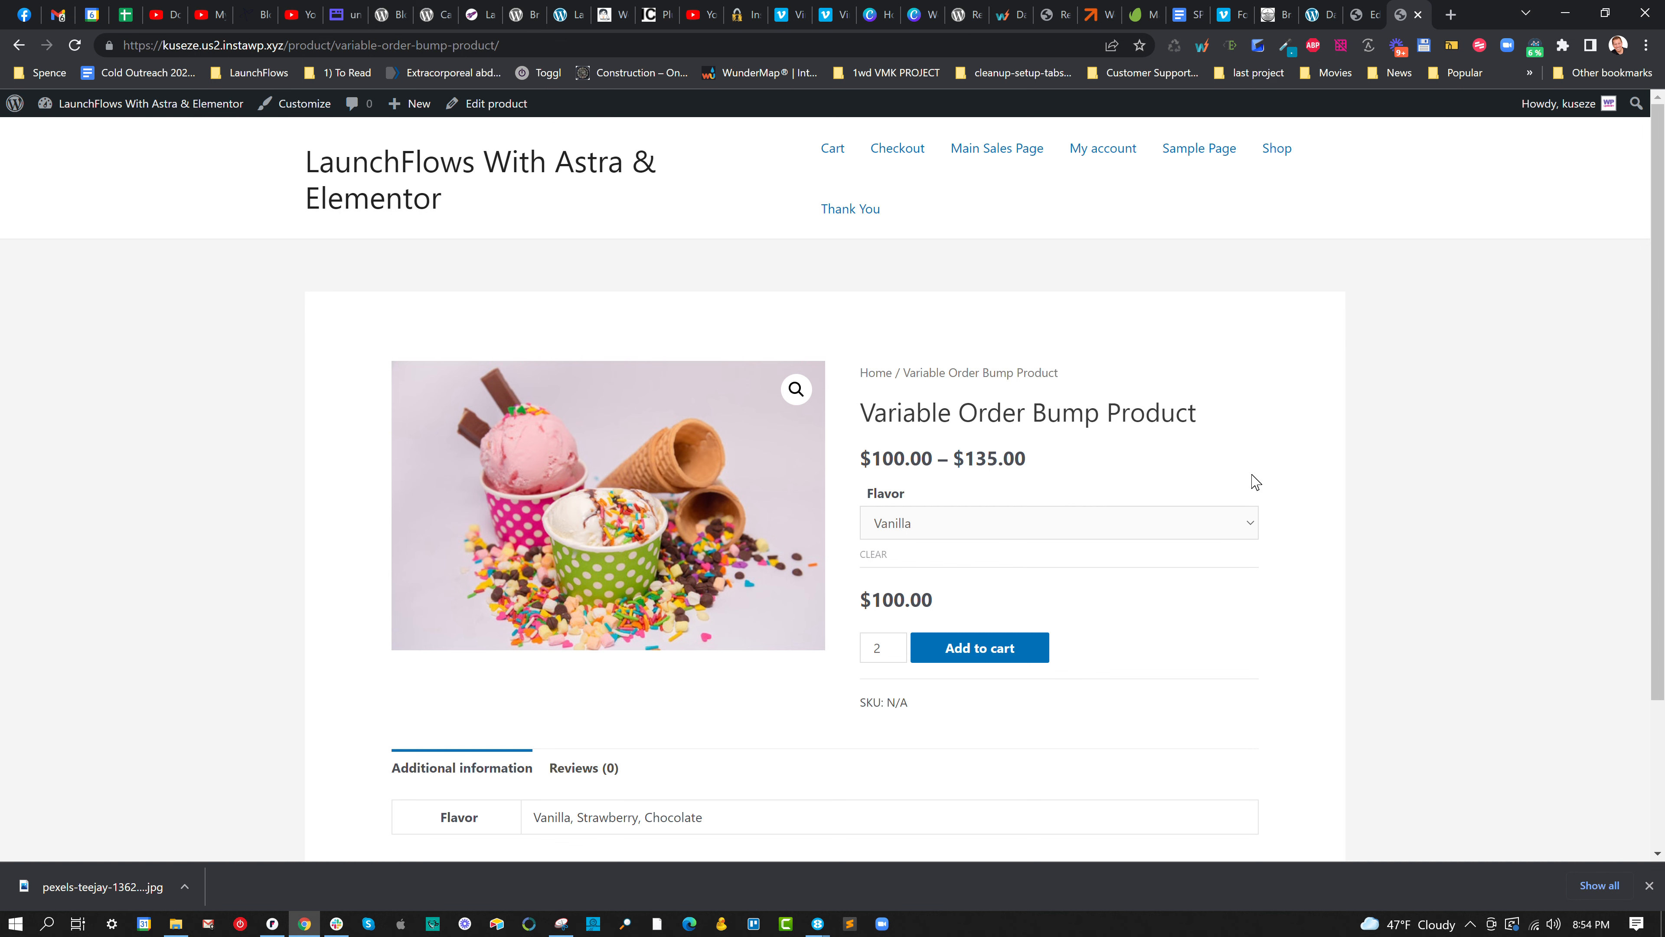
pyautogui.scroll(-3, 1253, 481)
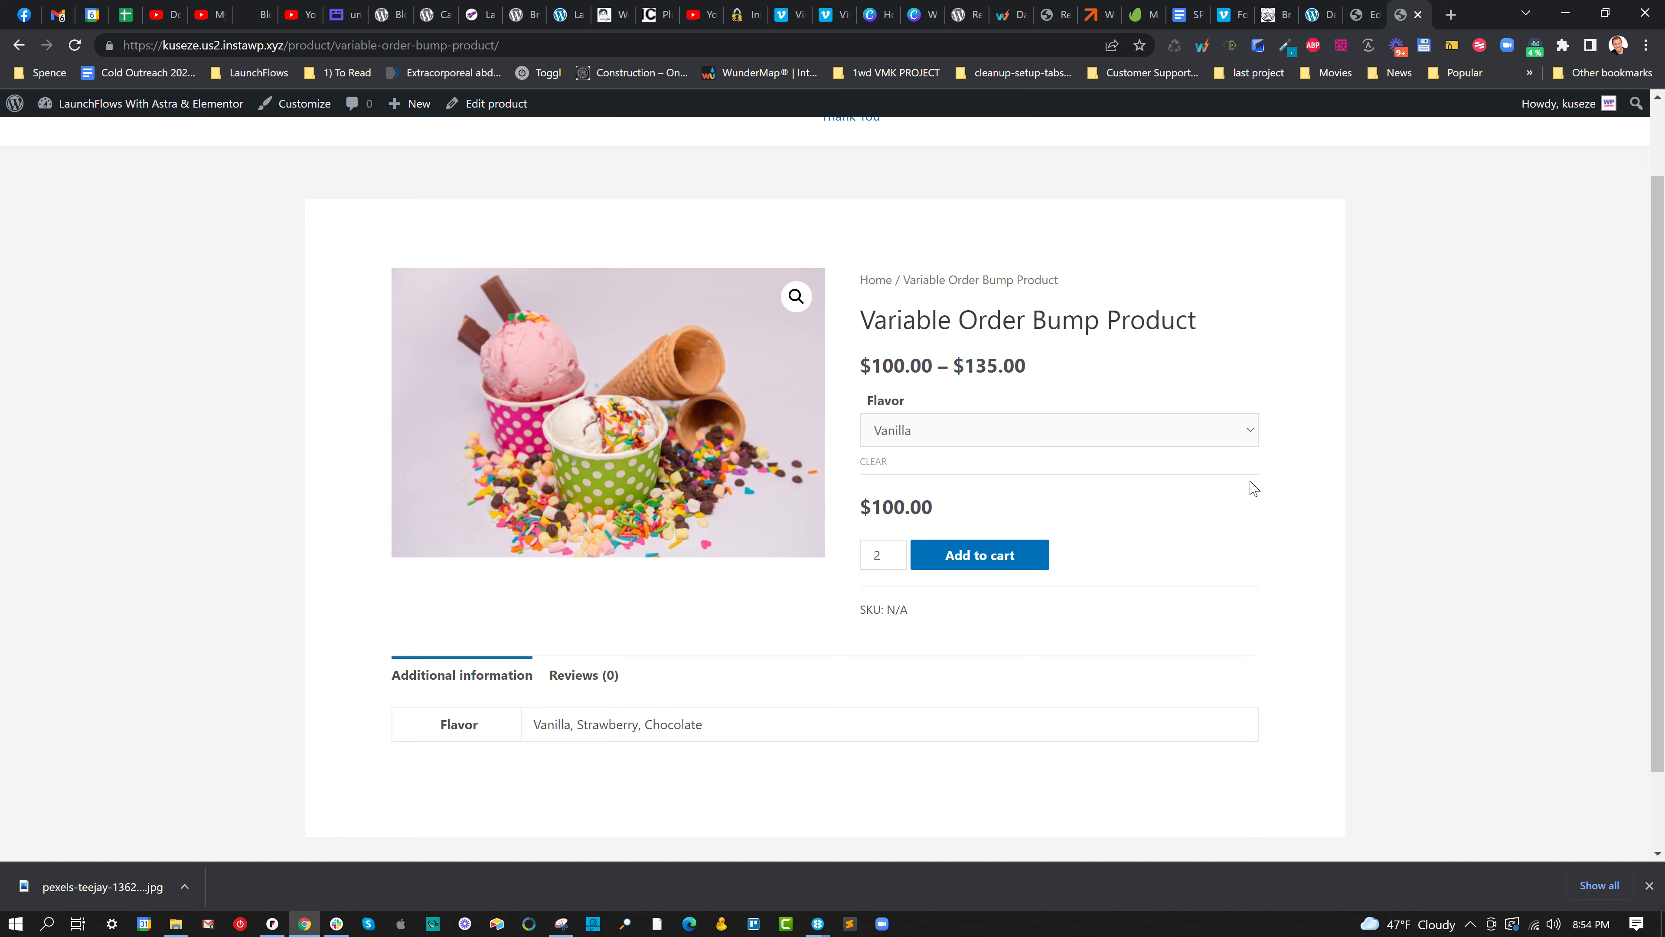
# In the product editor's LaunchFlows settings, set the next step page to Variable Order Bump Product.
pyautogui.click(1366, 14)
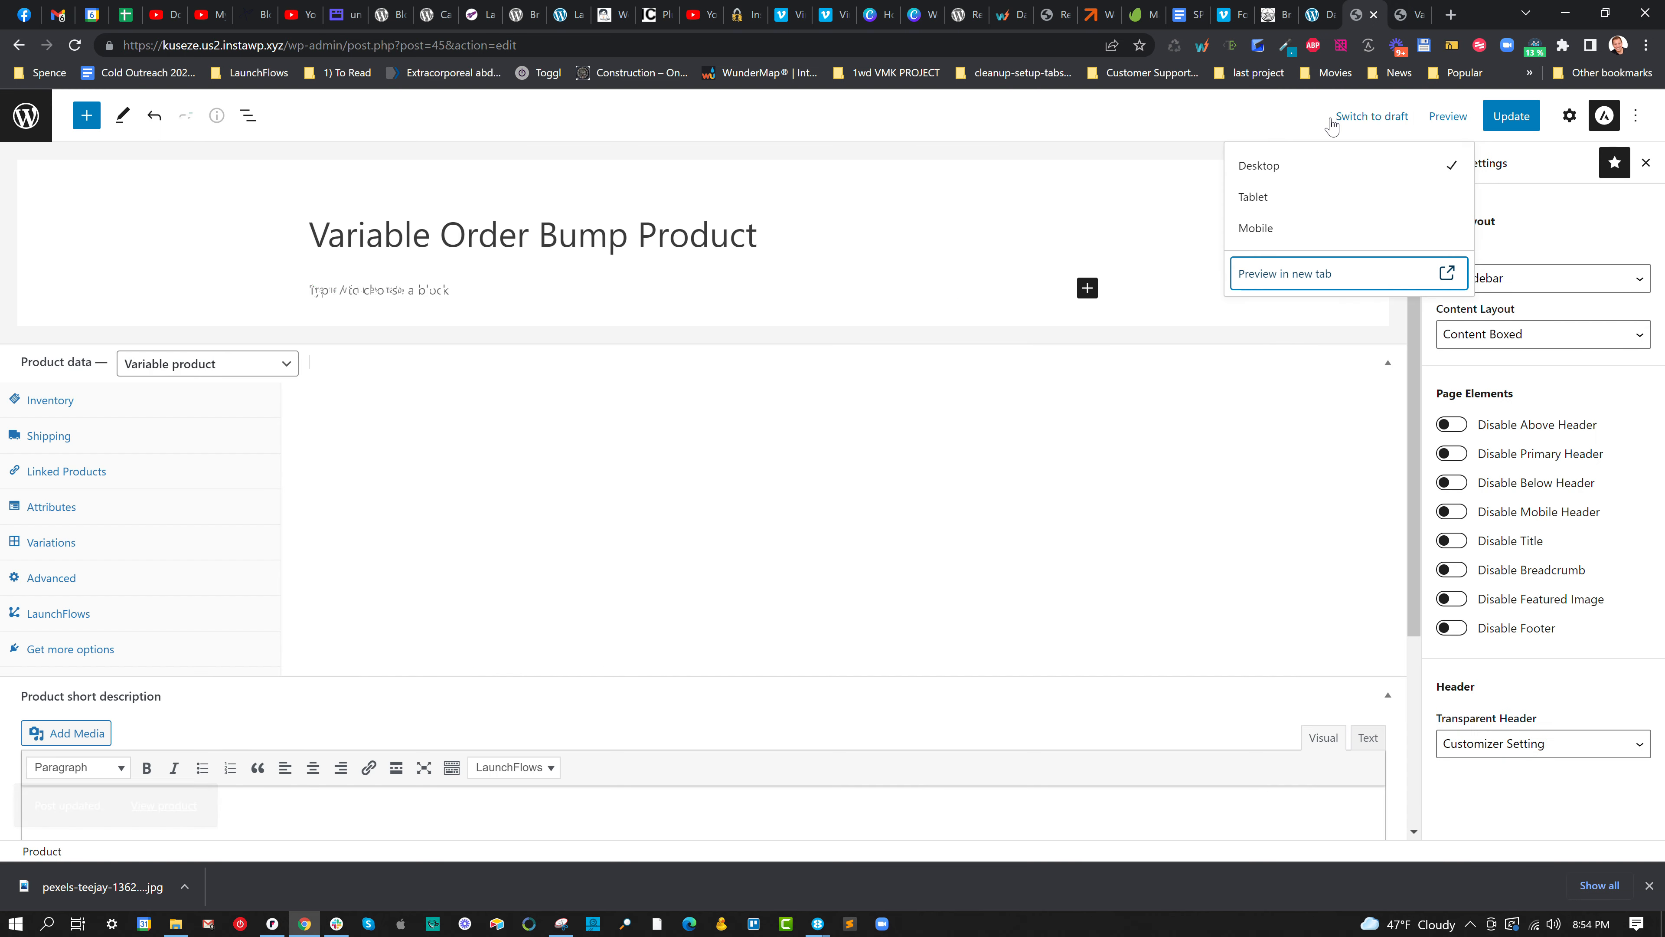
pyautogui.click(85, 615)
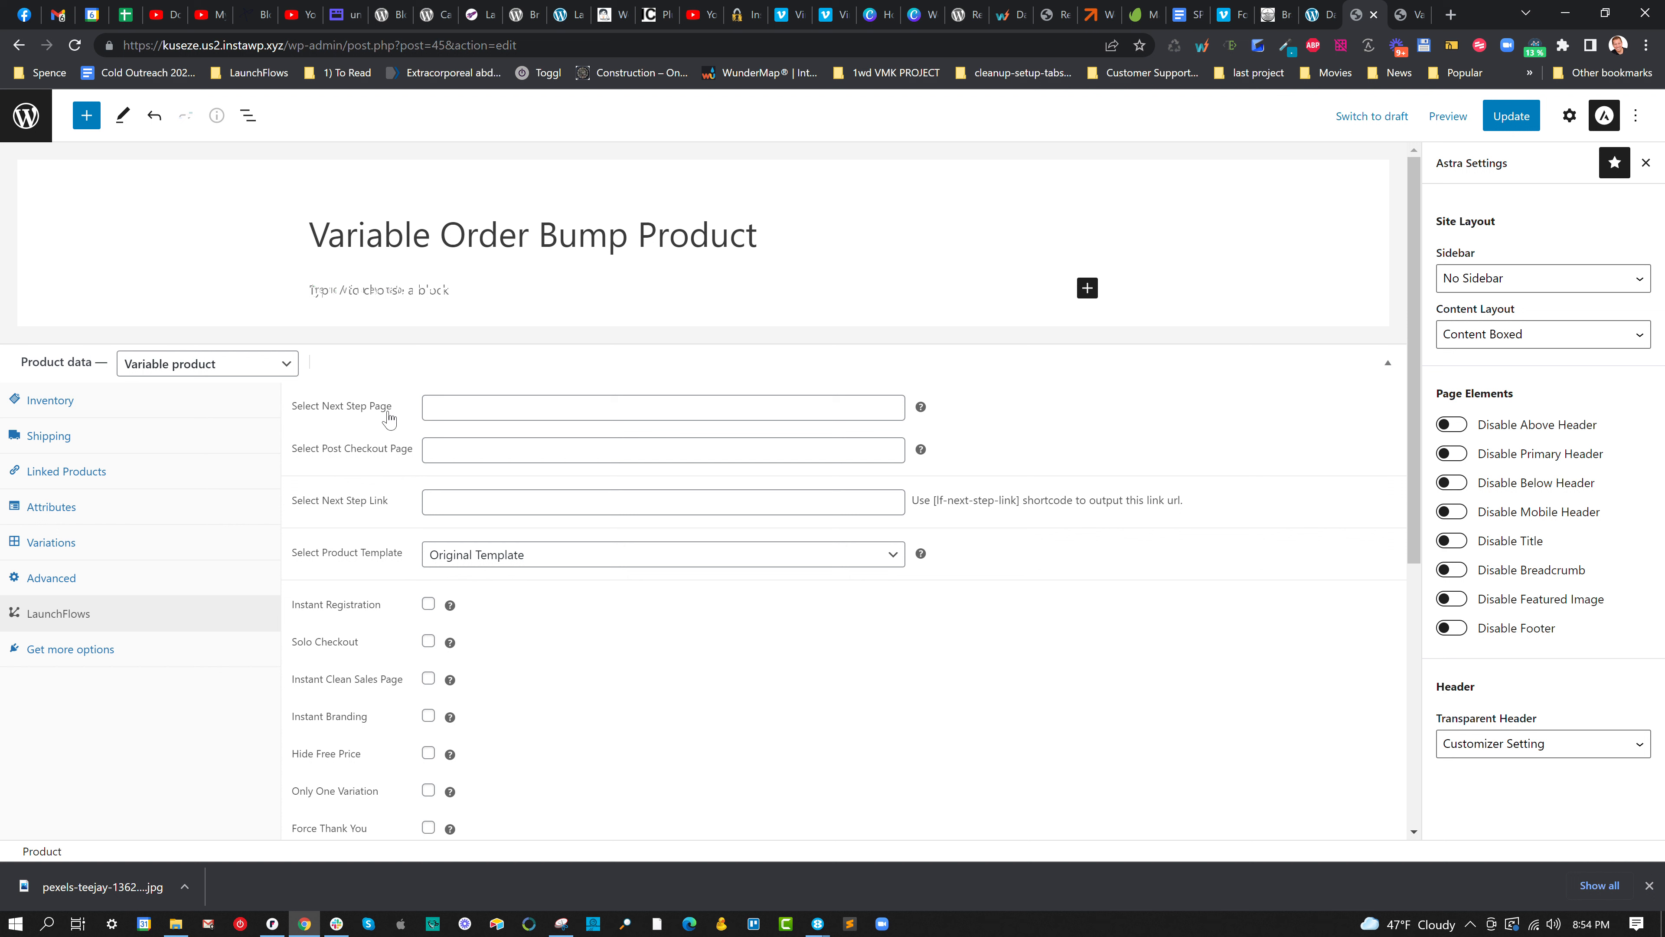
pyautogui.click(430, 407)
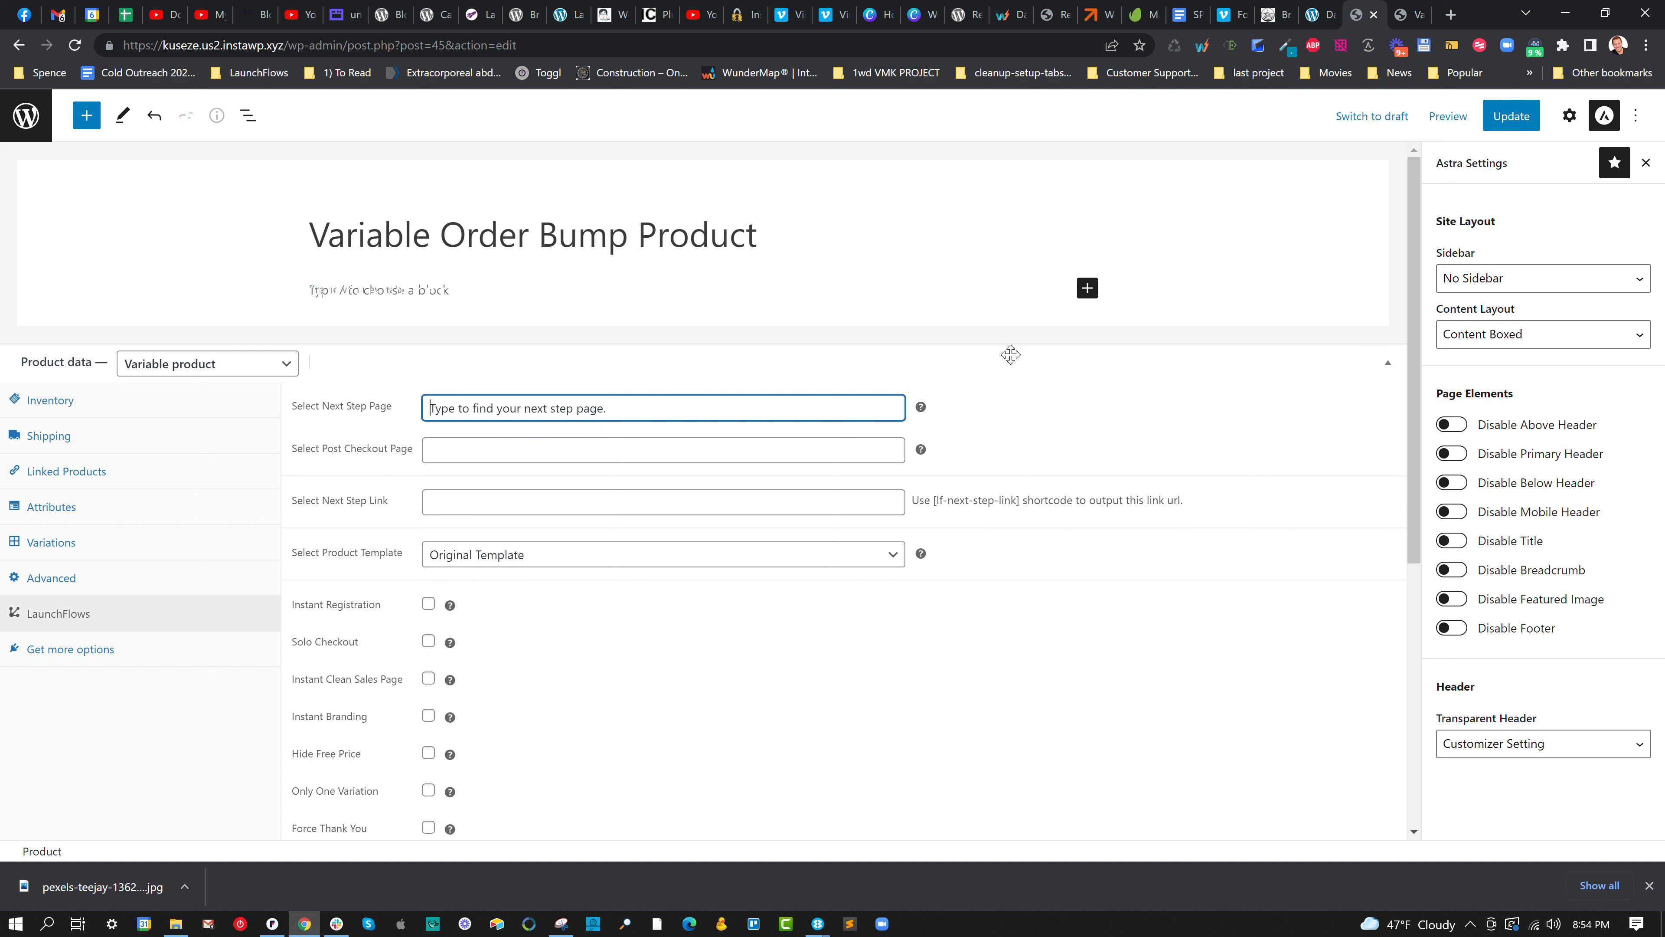
pyautogui.write('var')
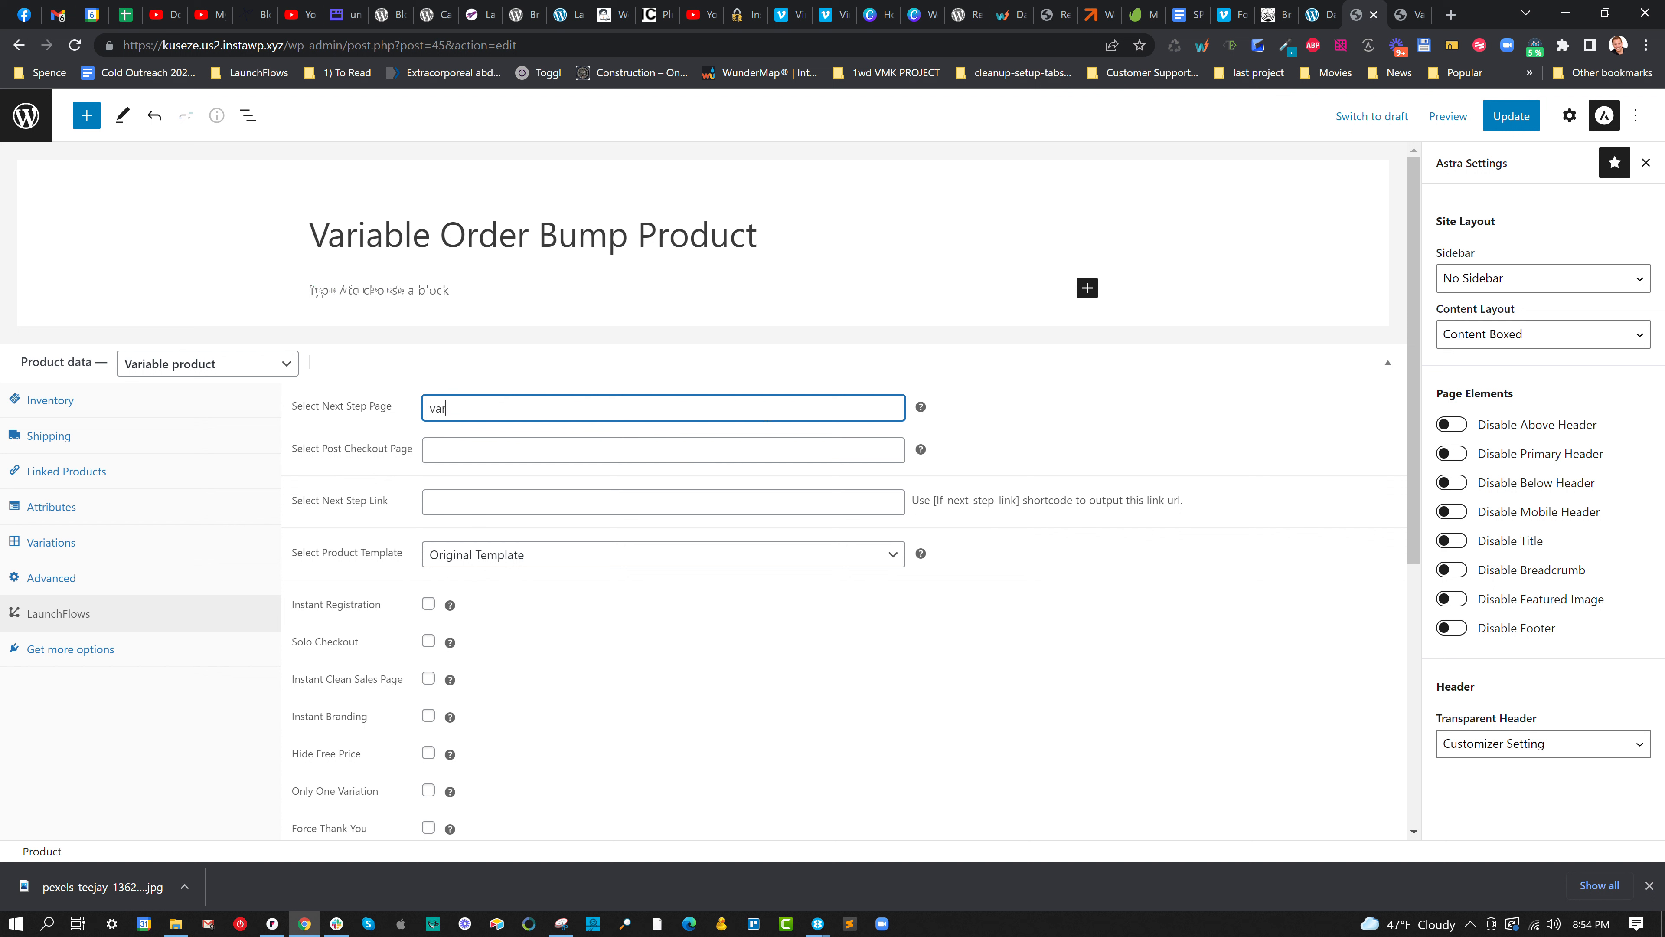
pyautogui.write('iable')
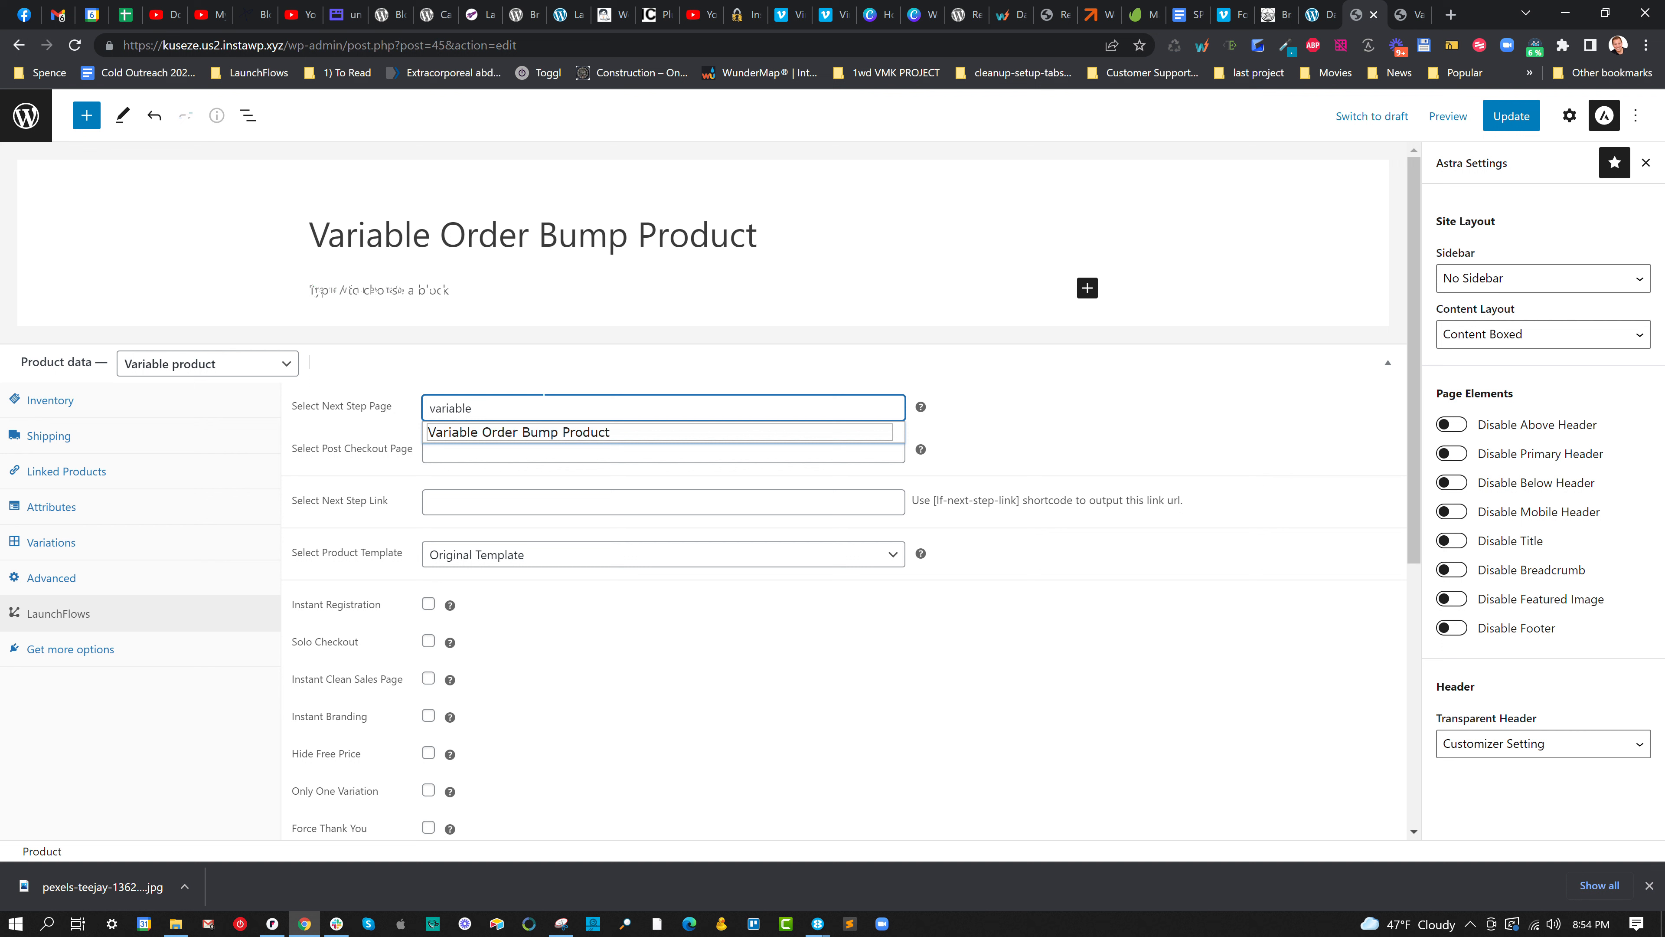
pyautogui.click(518, 433)
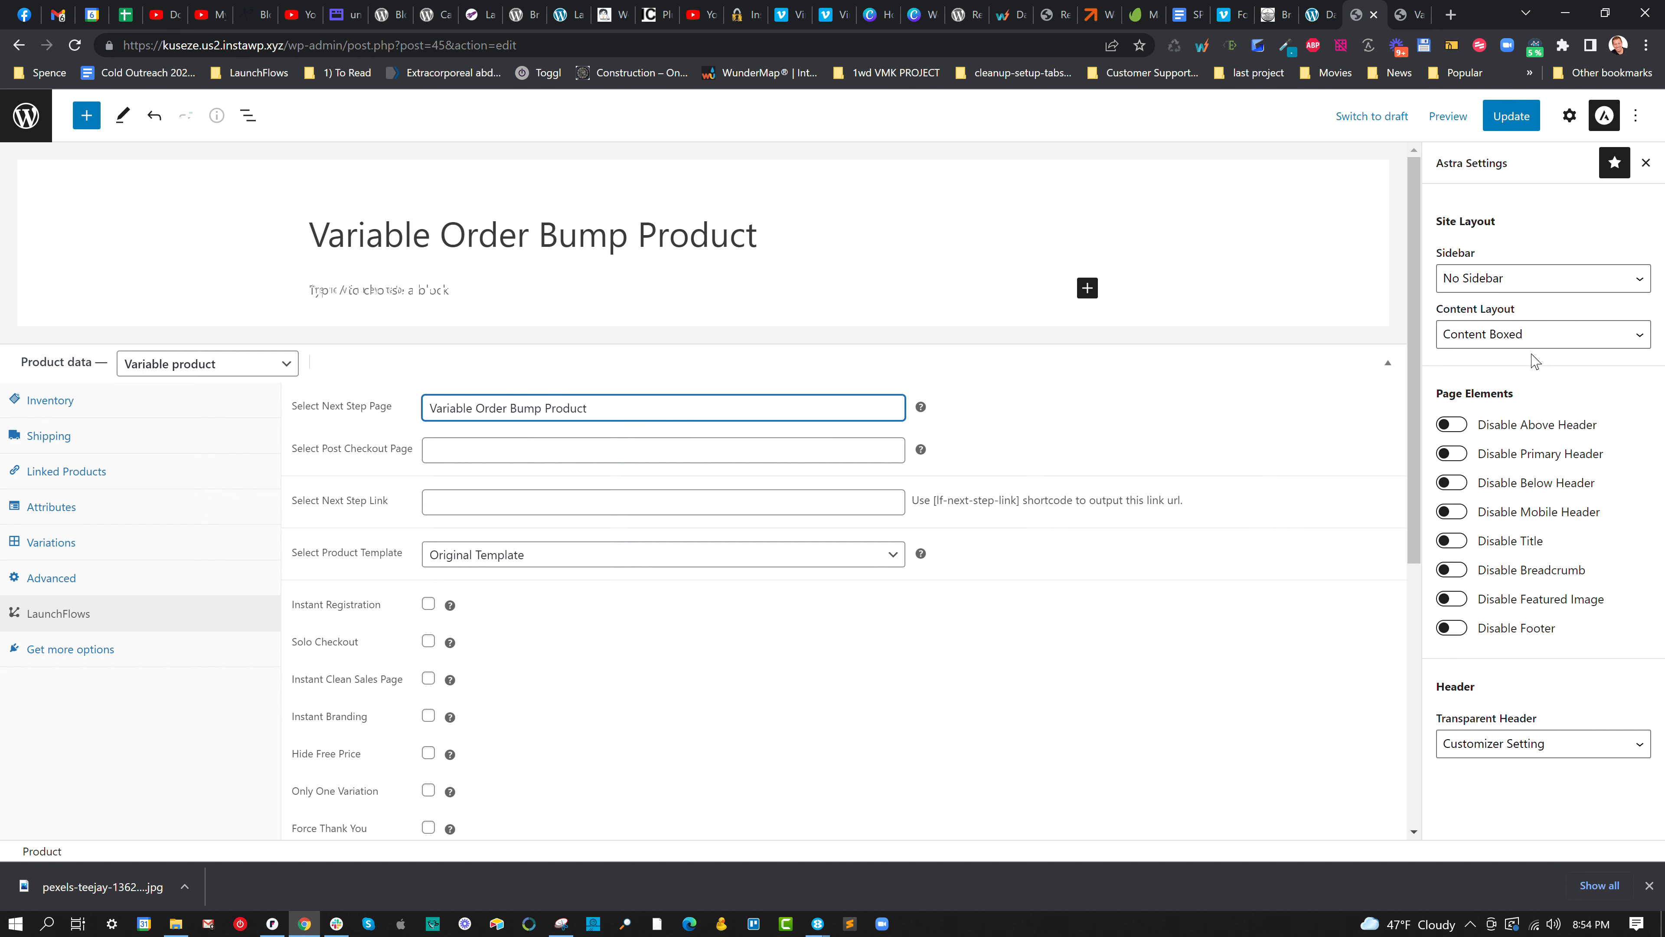
# Enable "Add A Checkout To This Post" in the product settings and update the product.
pyautogui.click(1569, 115)
pyautogui.scroll(-10, 1527, 492)
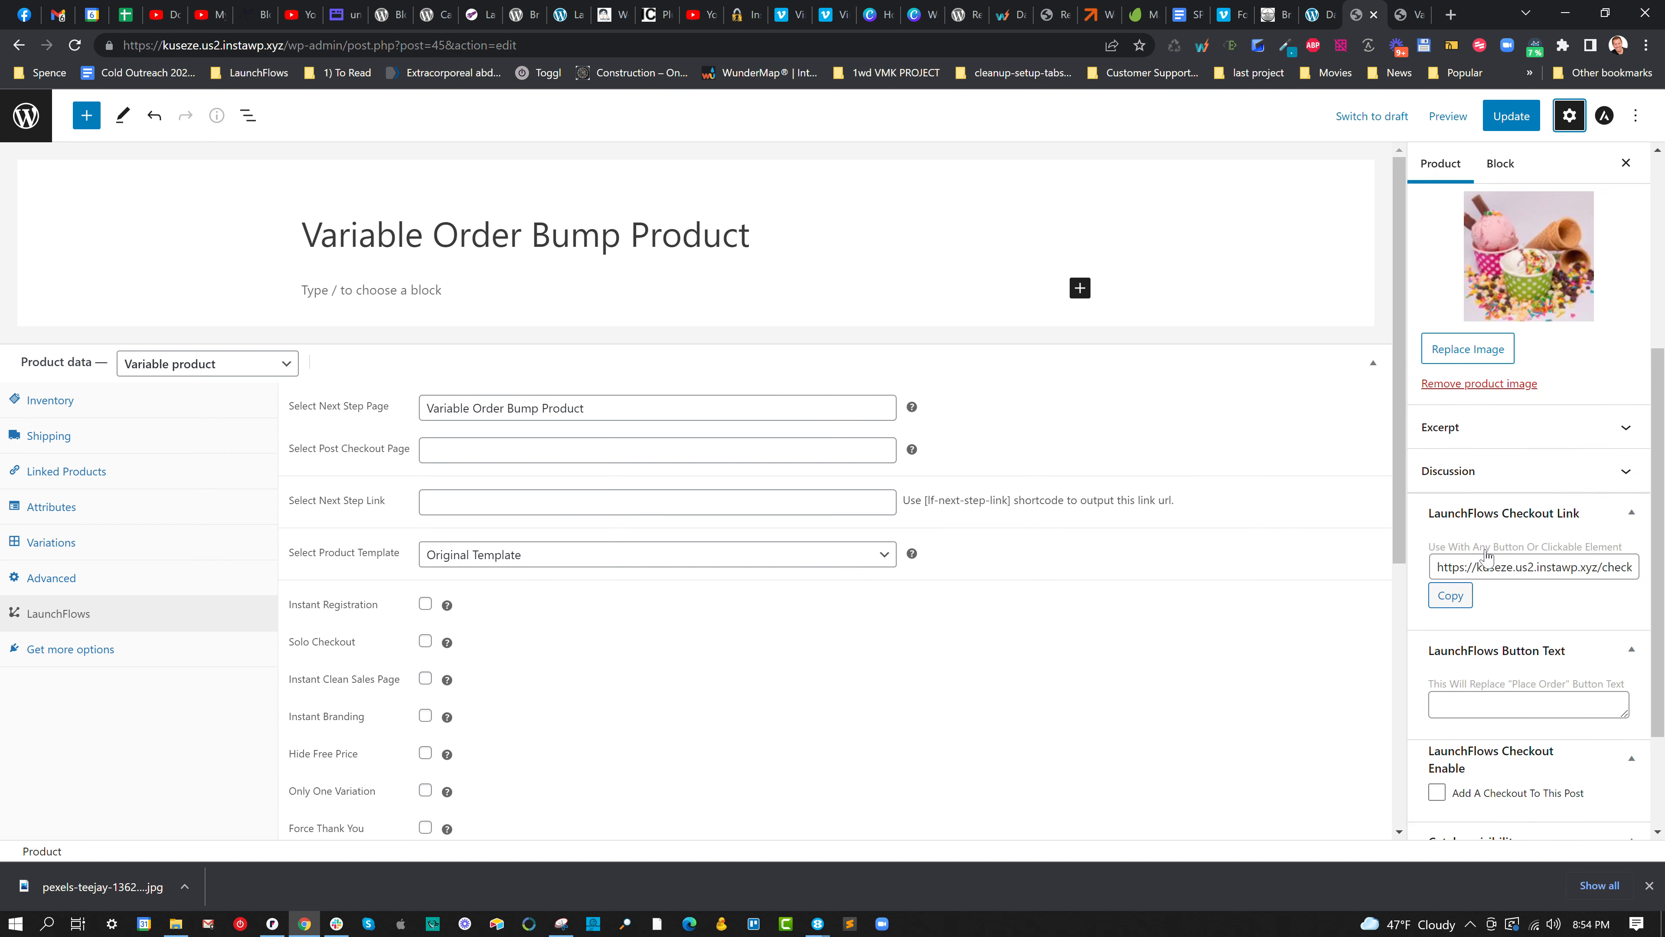
pyautogui.click(1436, 702)
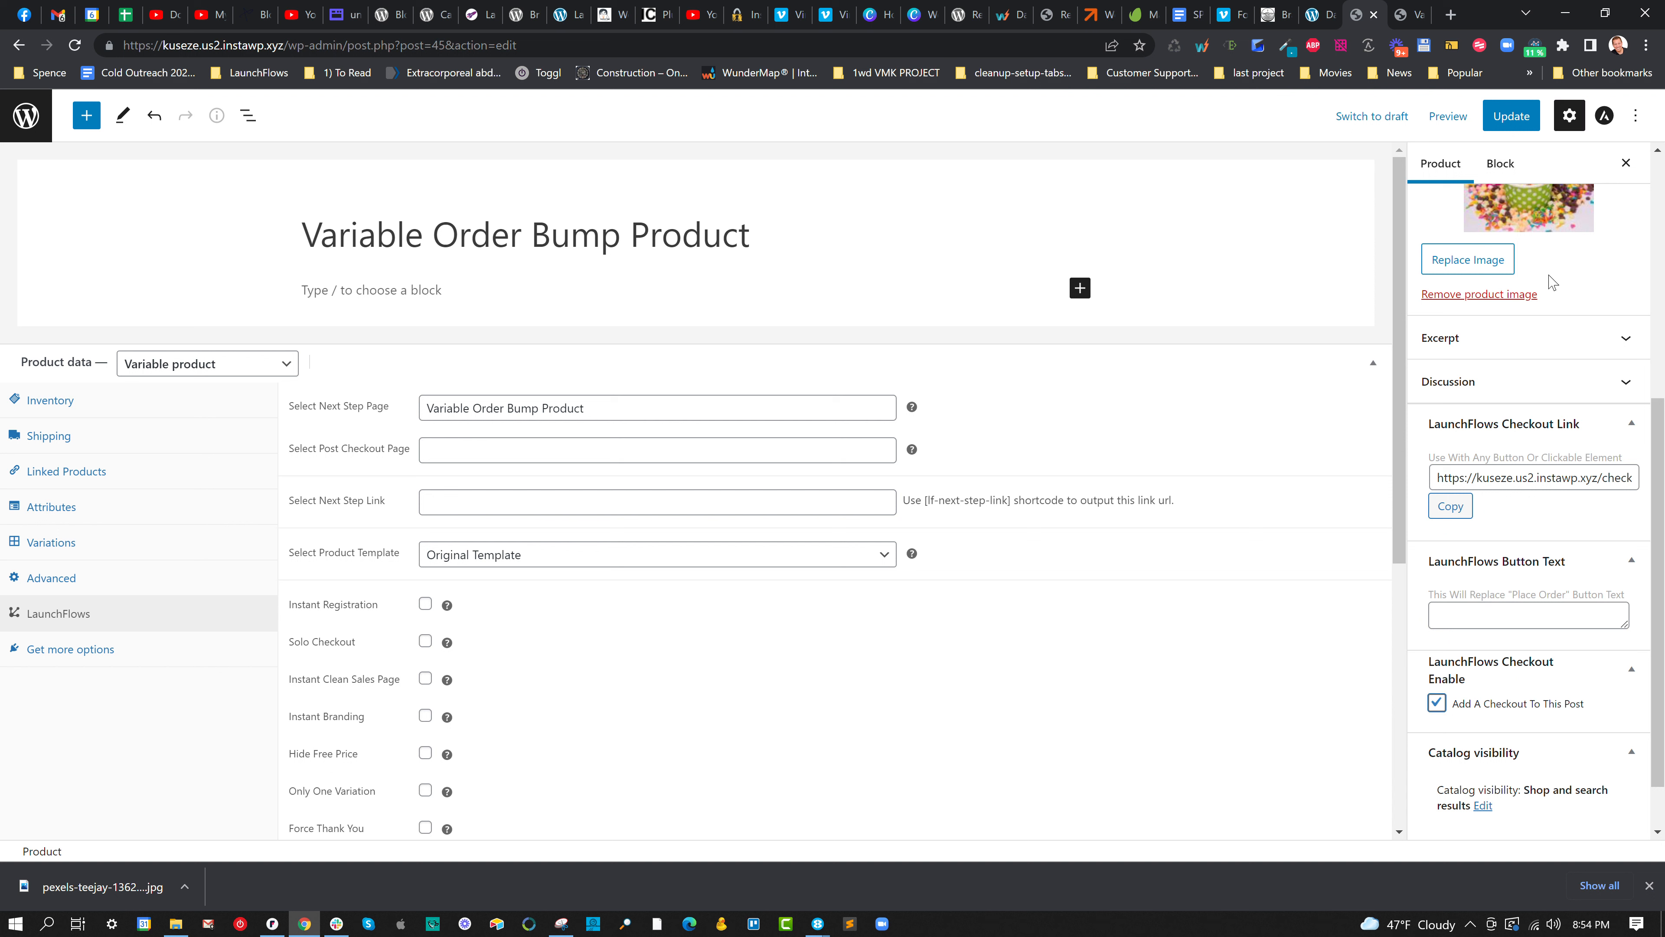
pyautogui.click(1513, 121)
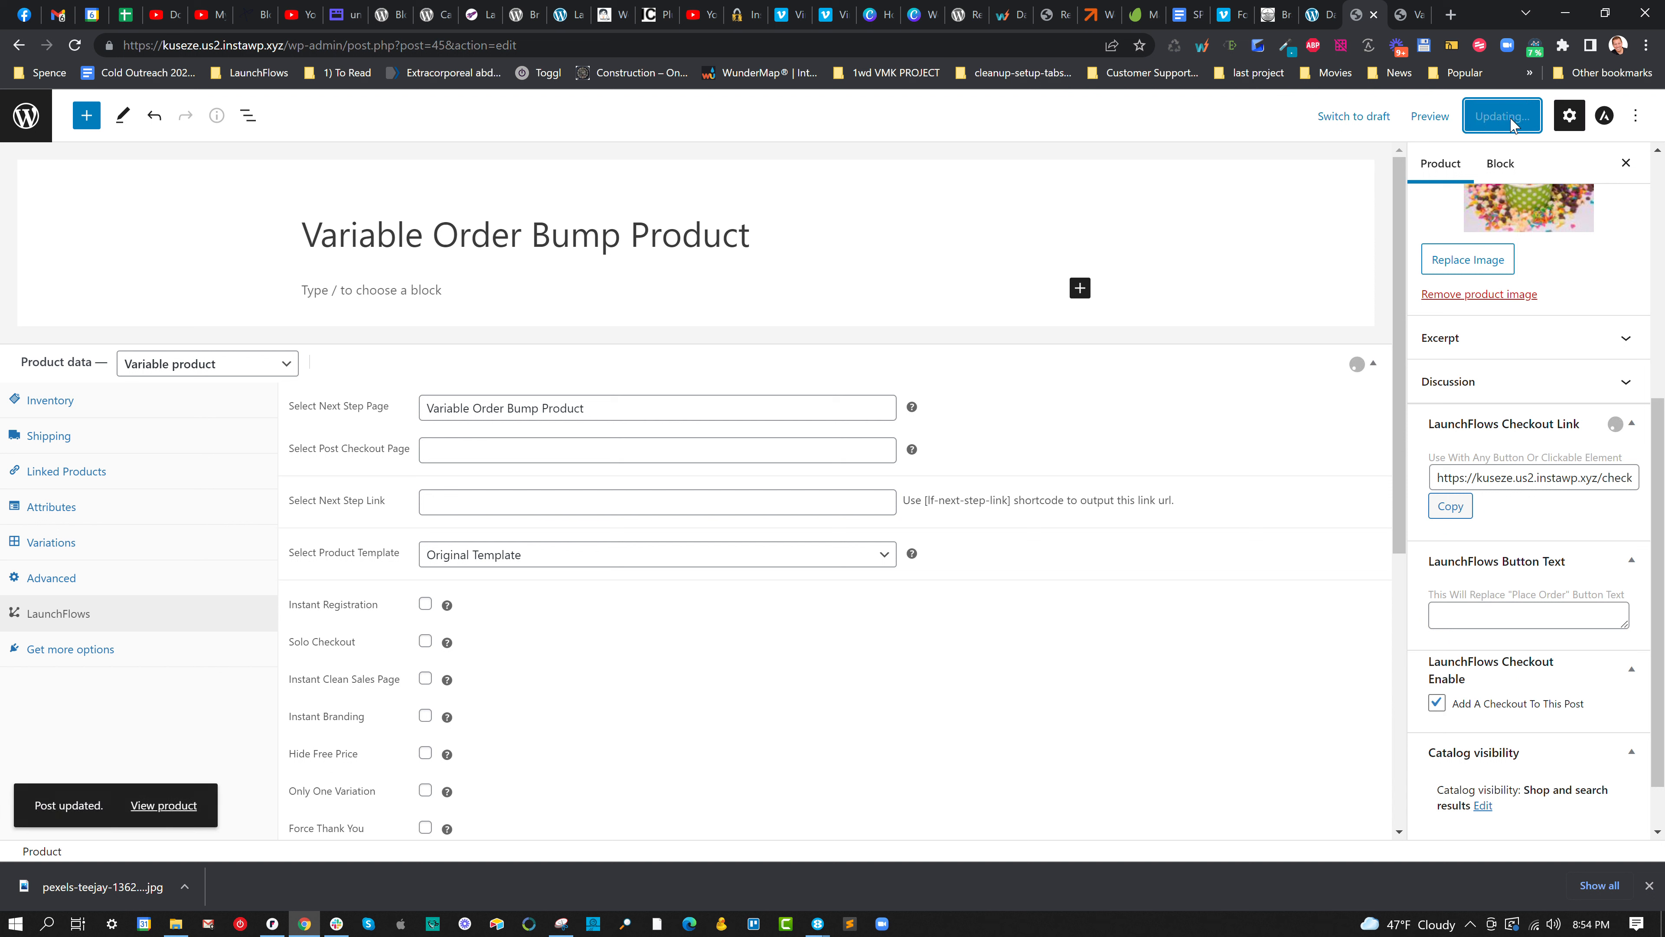
# Preview the product in a new browser tab, check the page for a checkout, and reload it.
pyautogui.click(1447, 116)
pyautogui.click(1320, 278)
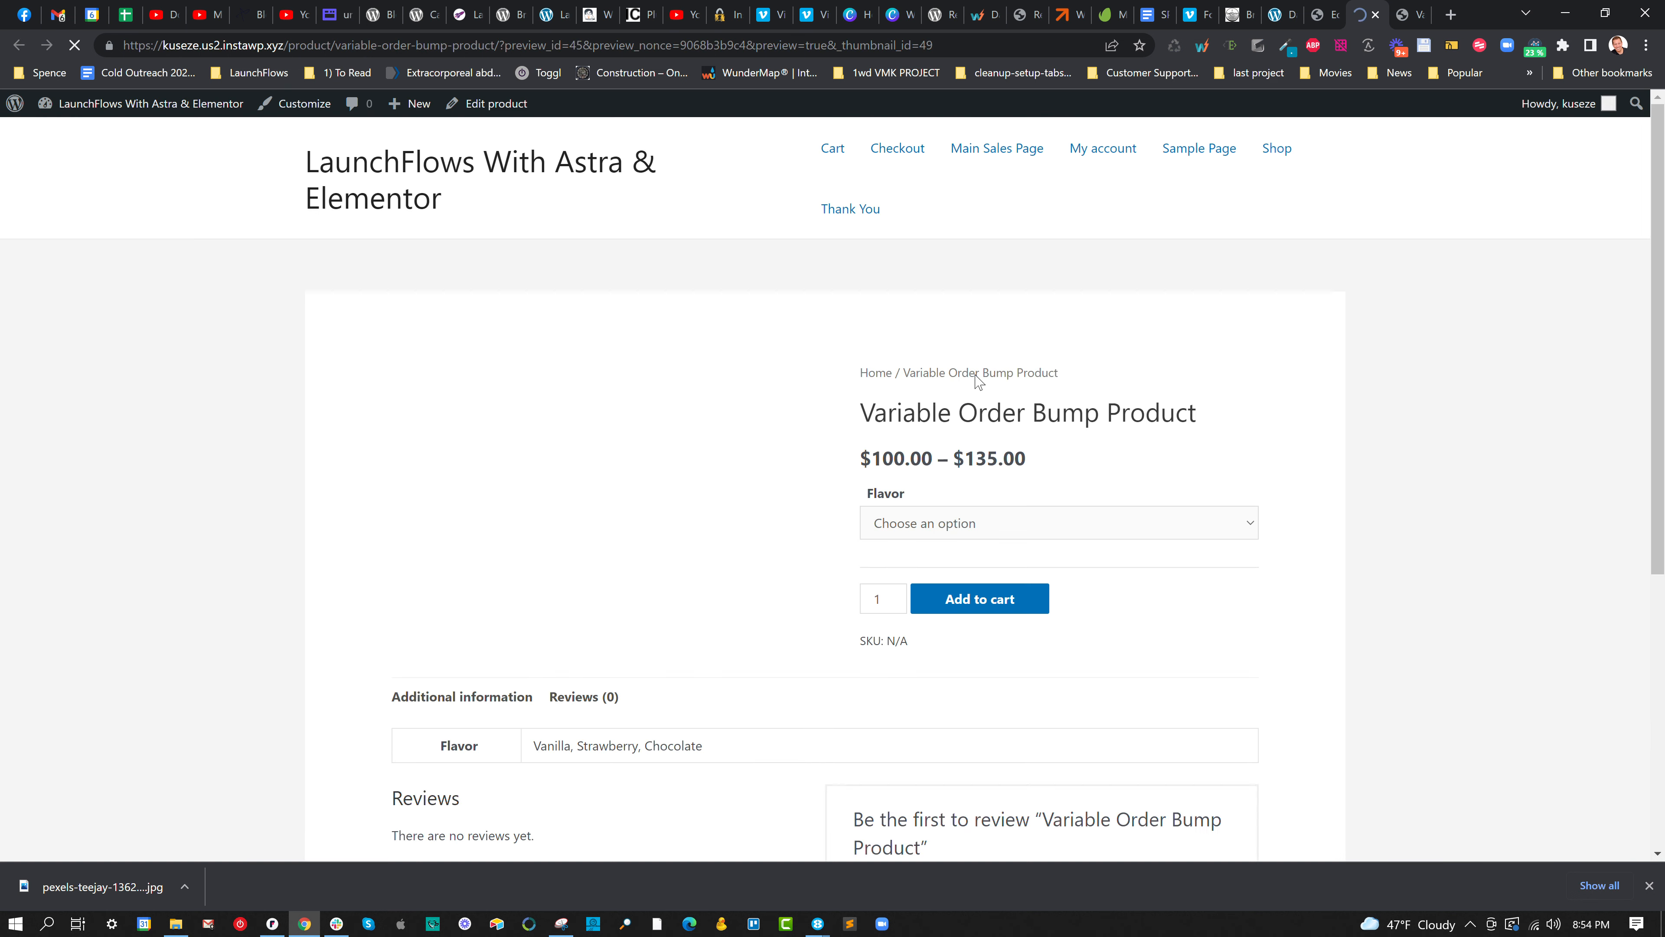
pyautogui.scroll(-2, 1068, 335)
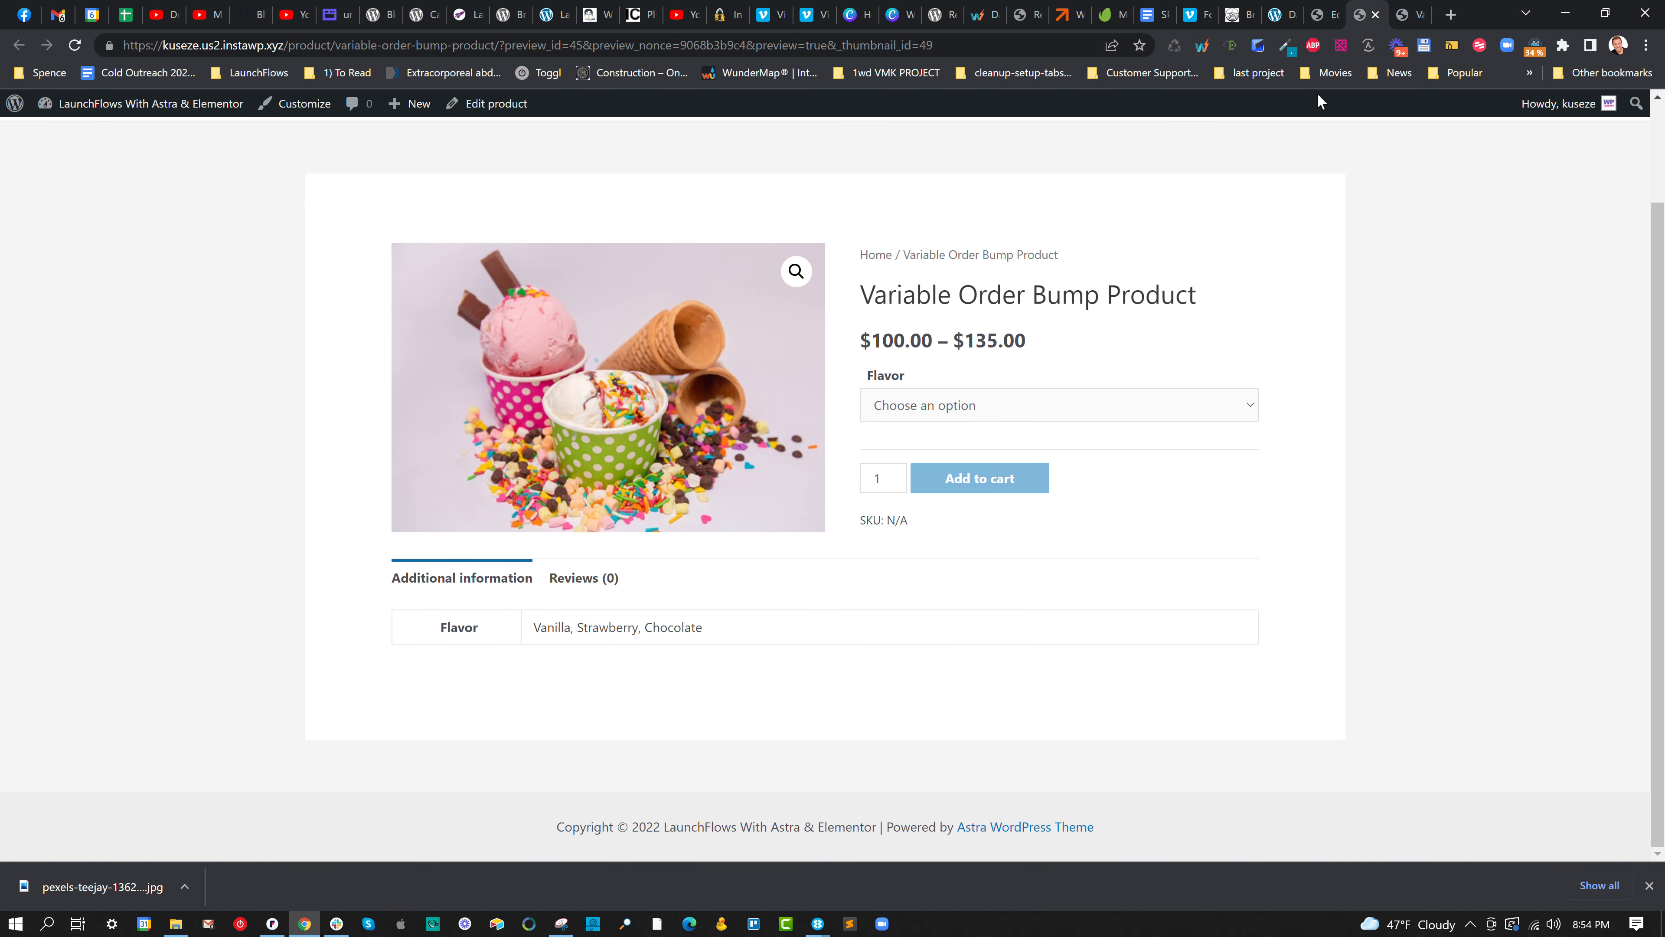
pyautogui.click(74, 44)
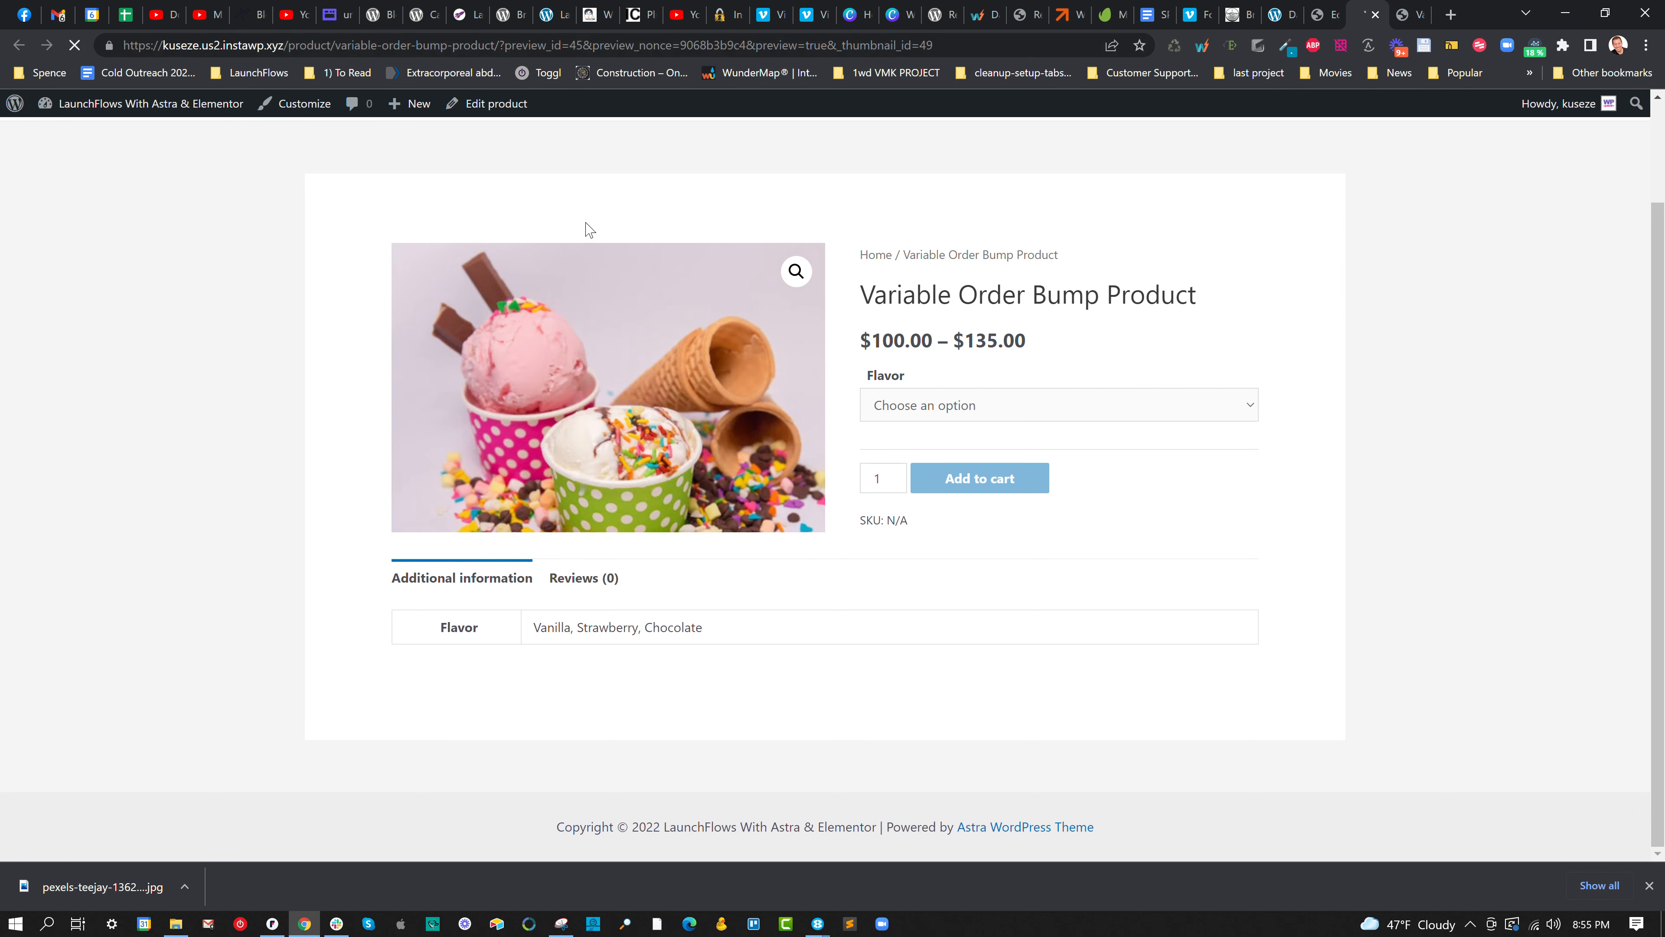
# Return to the product editor, close the preview options, and update the product again.
pyautogui.hotkey('ctrl', 'shift', 'Tab')
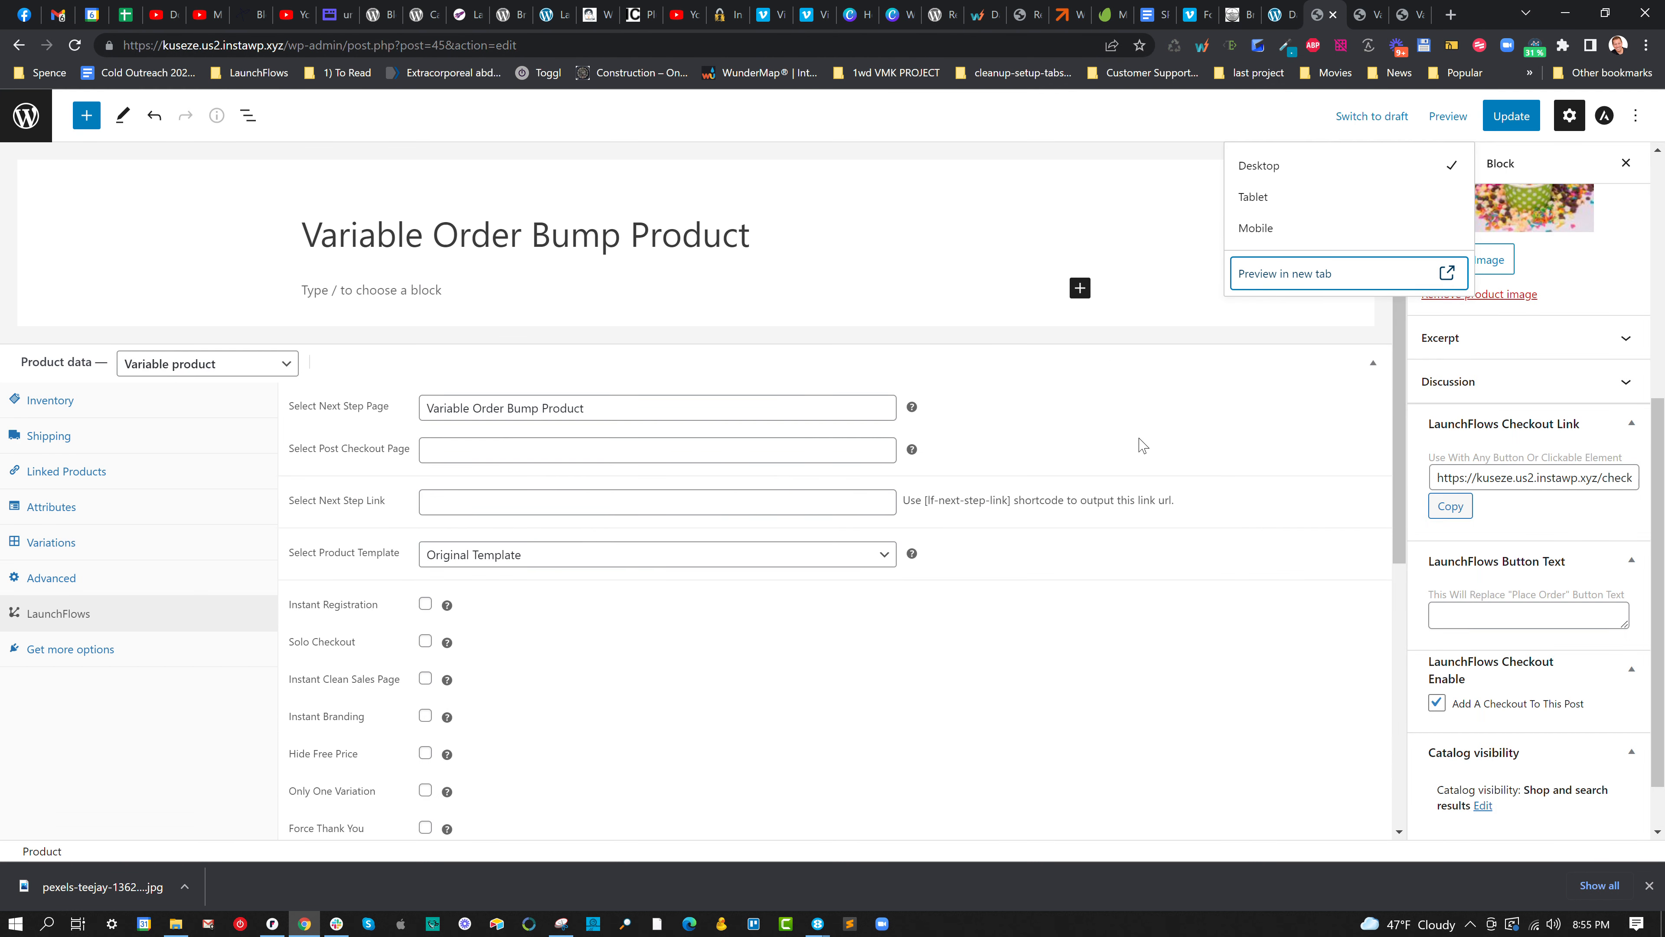
pyautogui.click(1263, 436)
pyautogui.scroll(-1, 1544, 524)
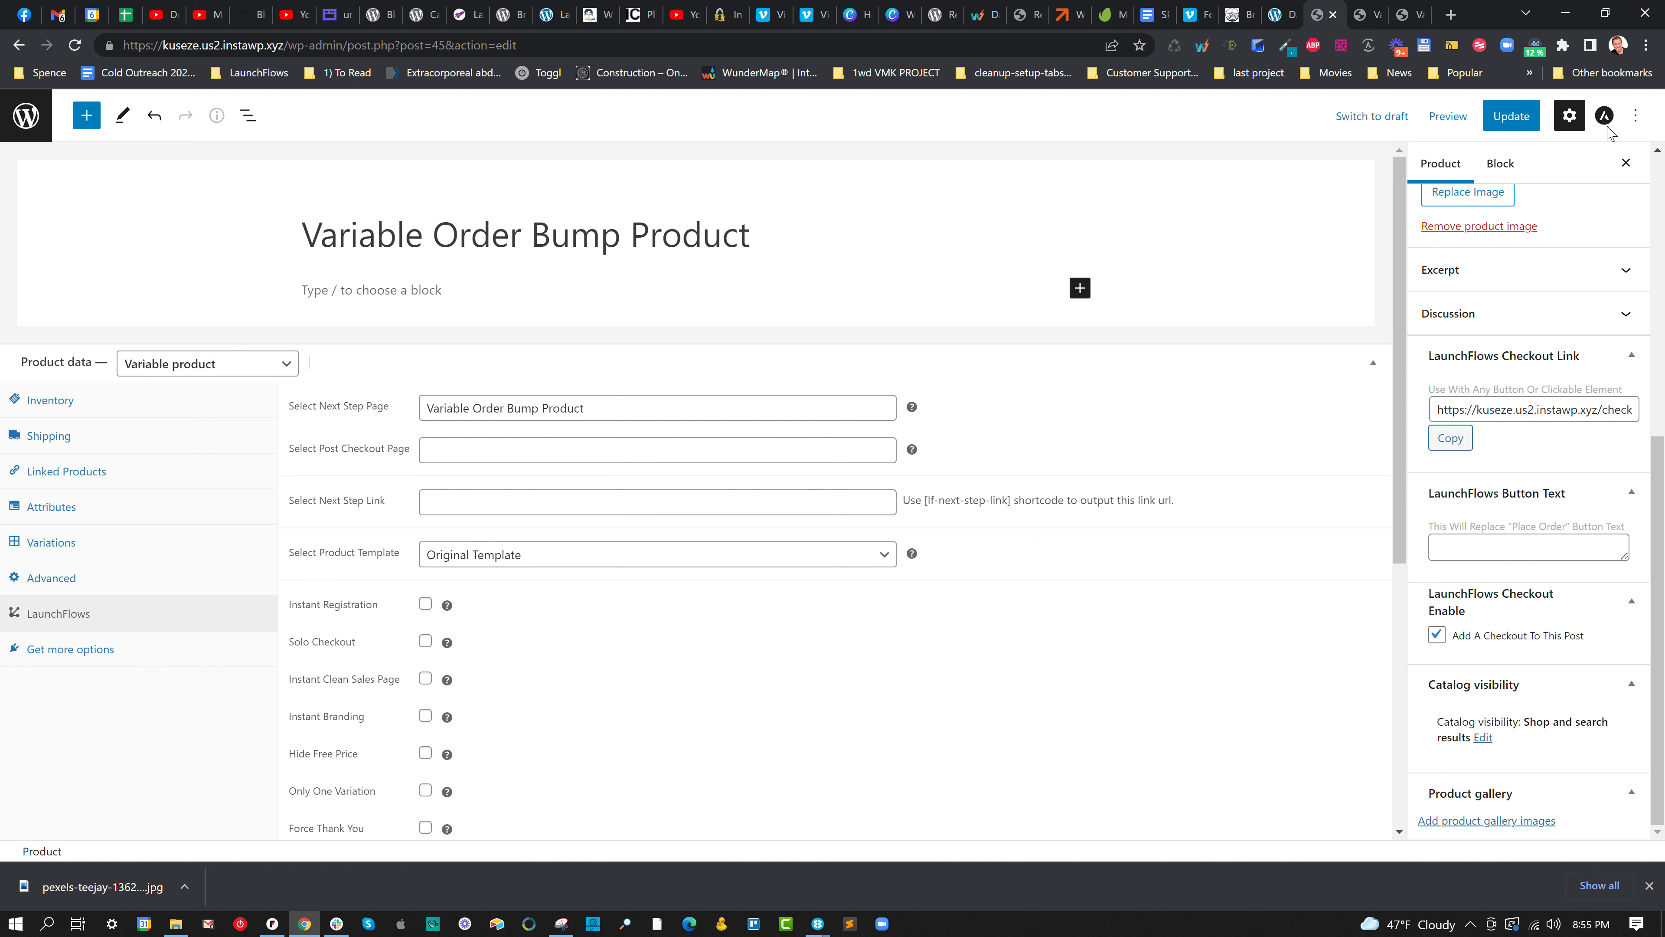
pyautogui.click(1511, 115)
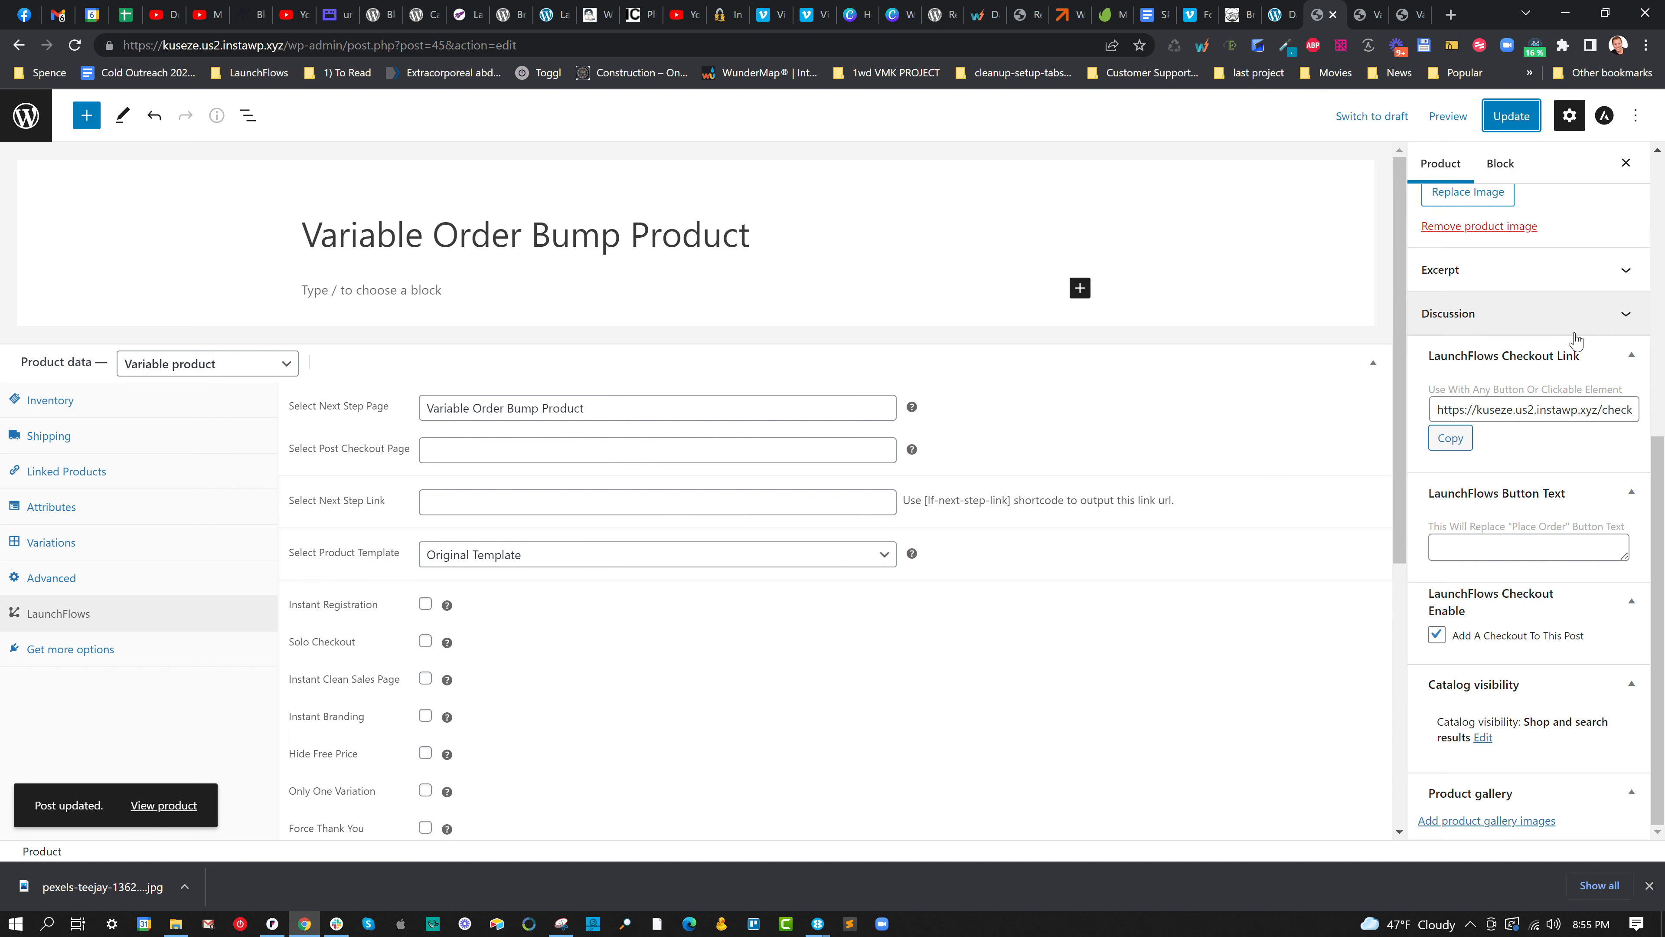
# Strip the preview parameters from the product page's URL and load the live page to check for a checkout.
pyautogui.click(1365, 16)
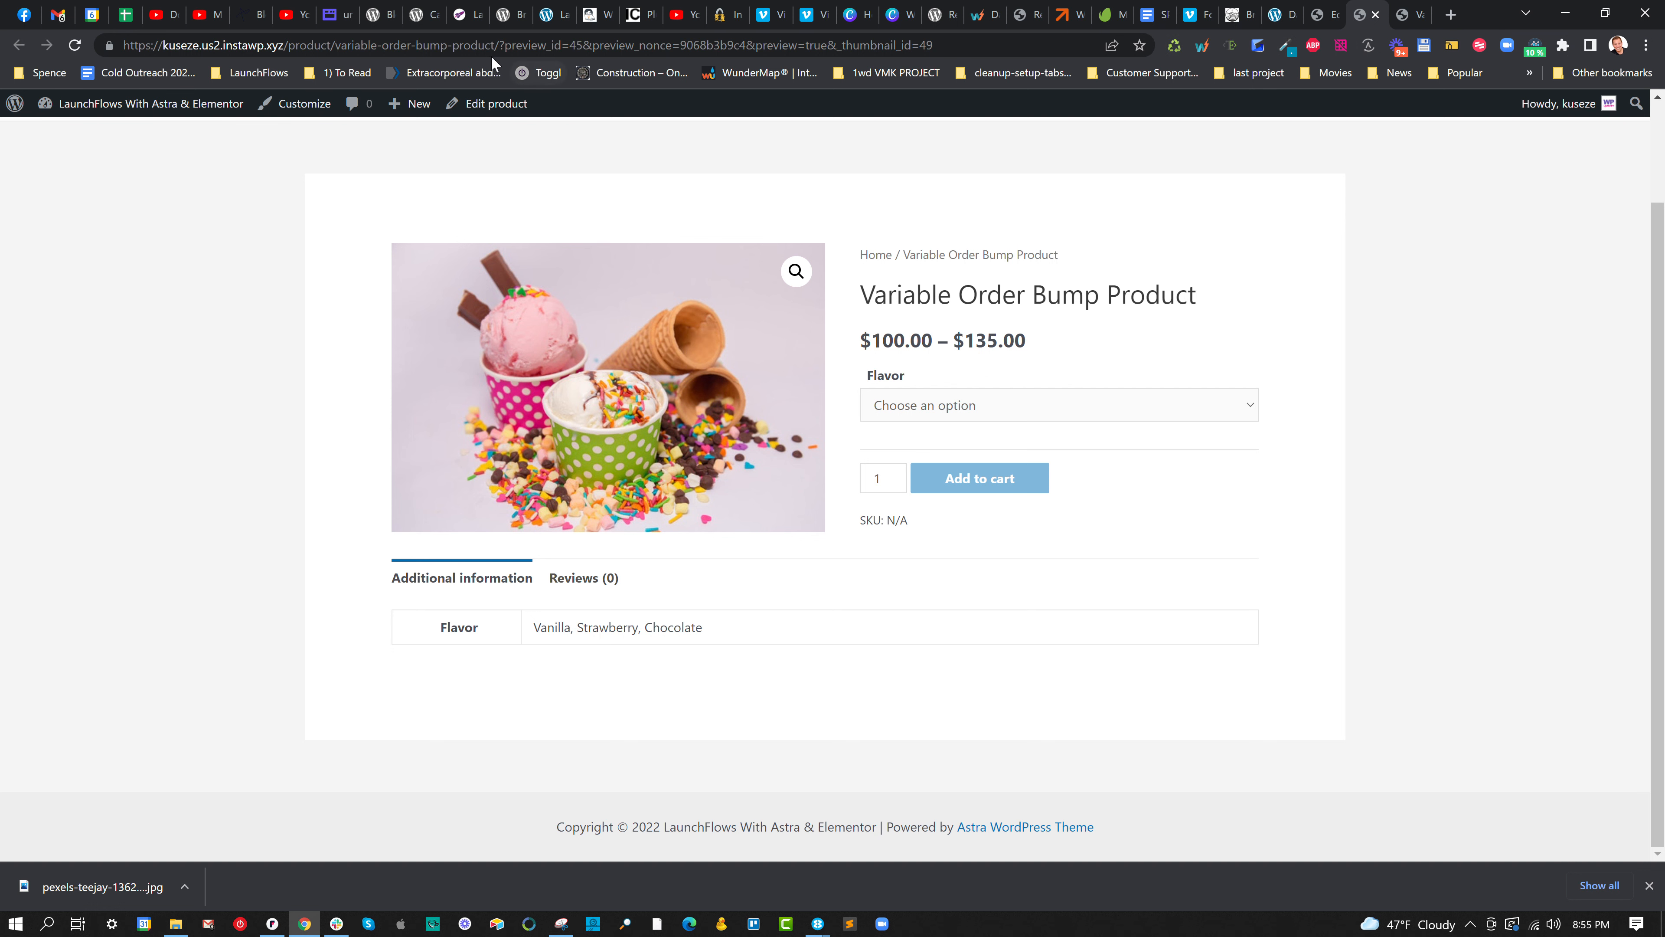
pyautogui.moveTo(497, 45); pyautogui.dragTo(1080, 92)
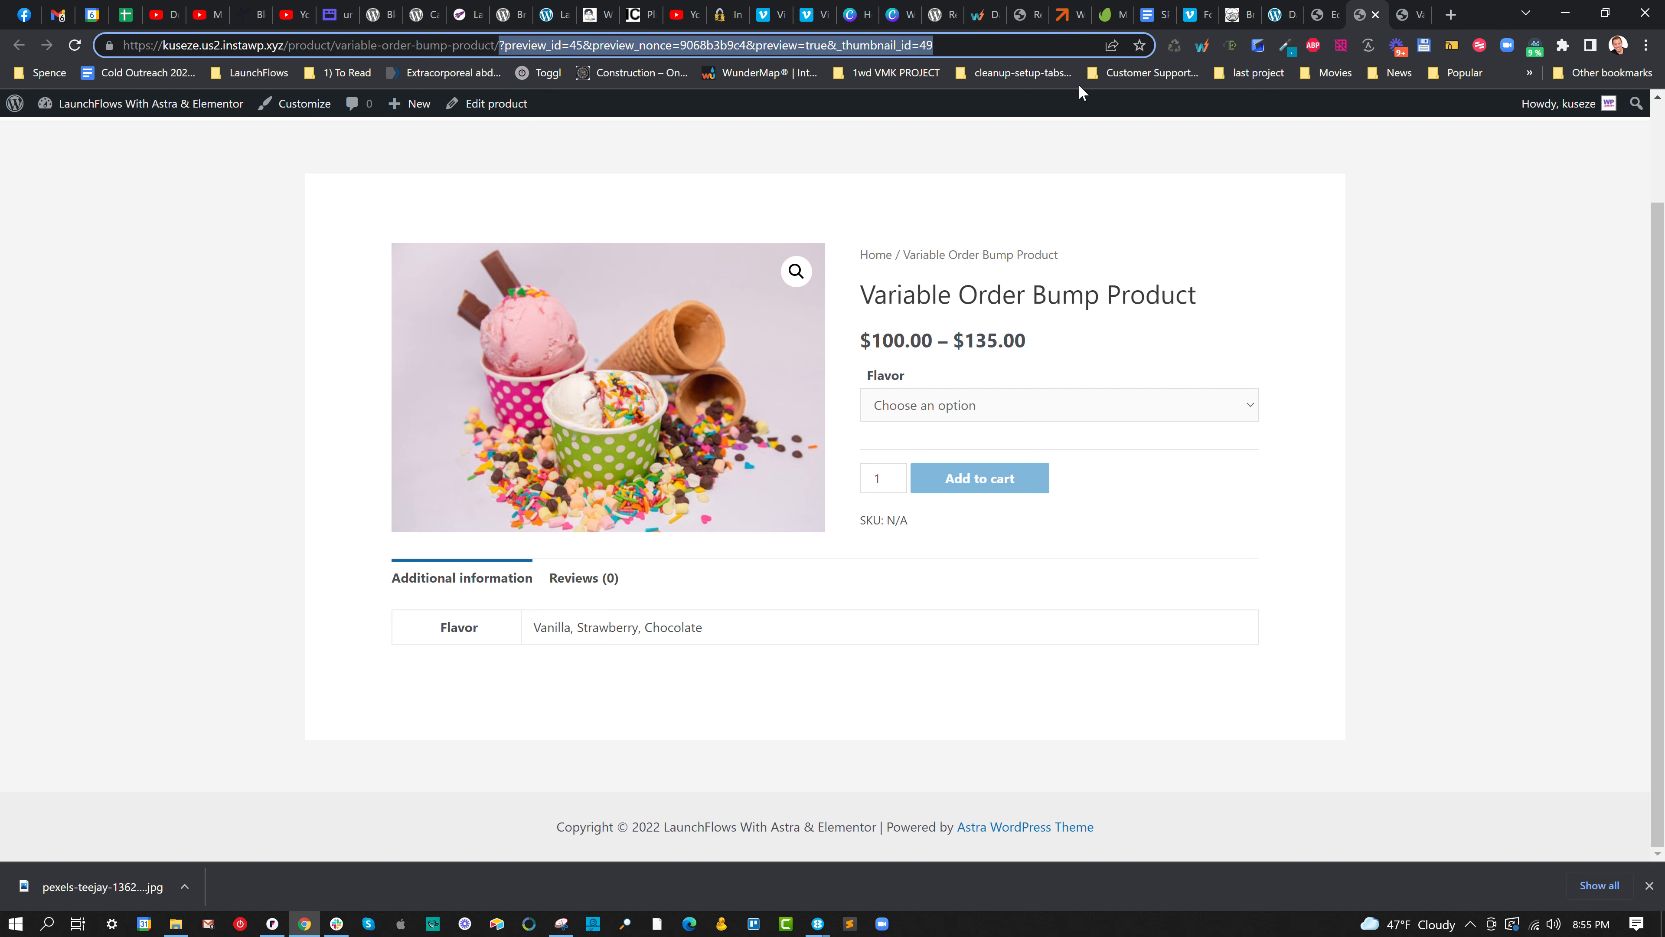
pyautogui.press('BackSpace')
pyautogui.press('Return')
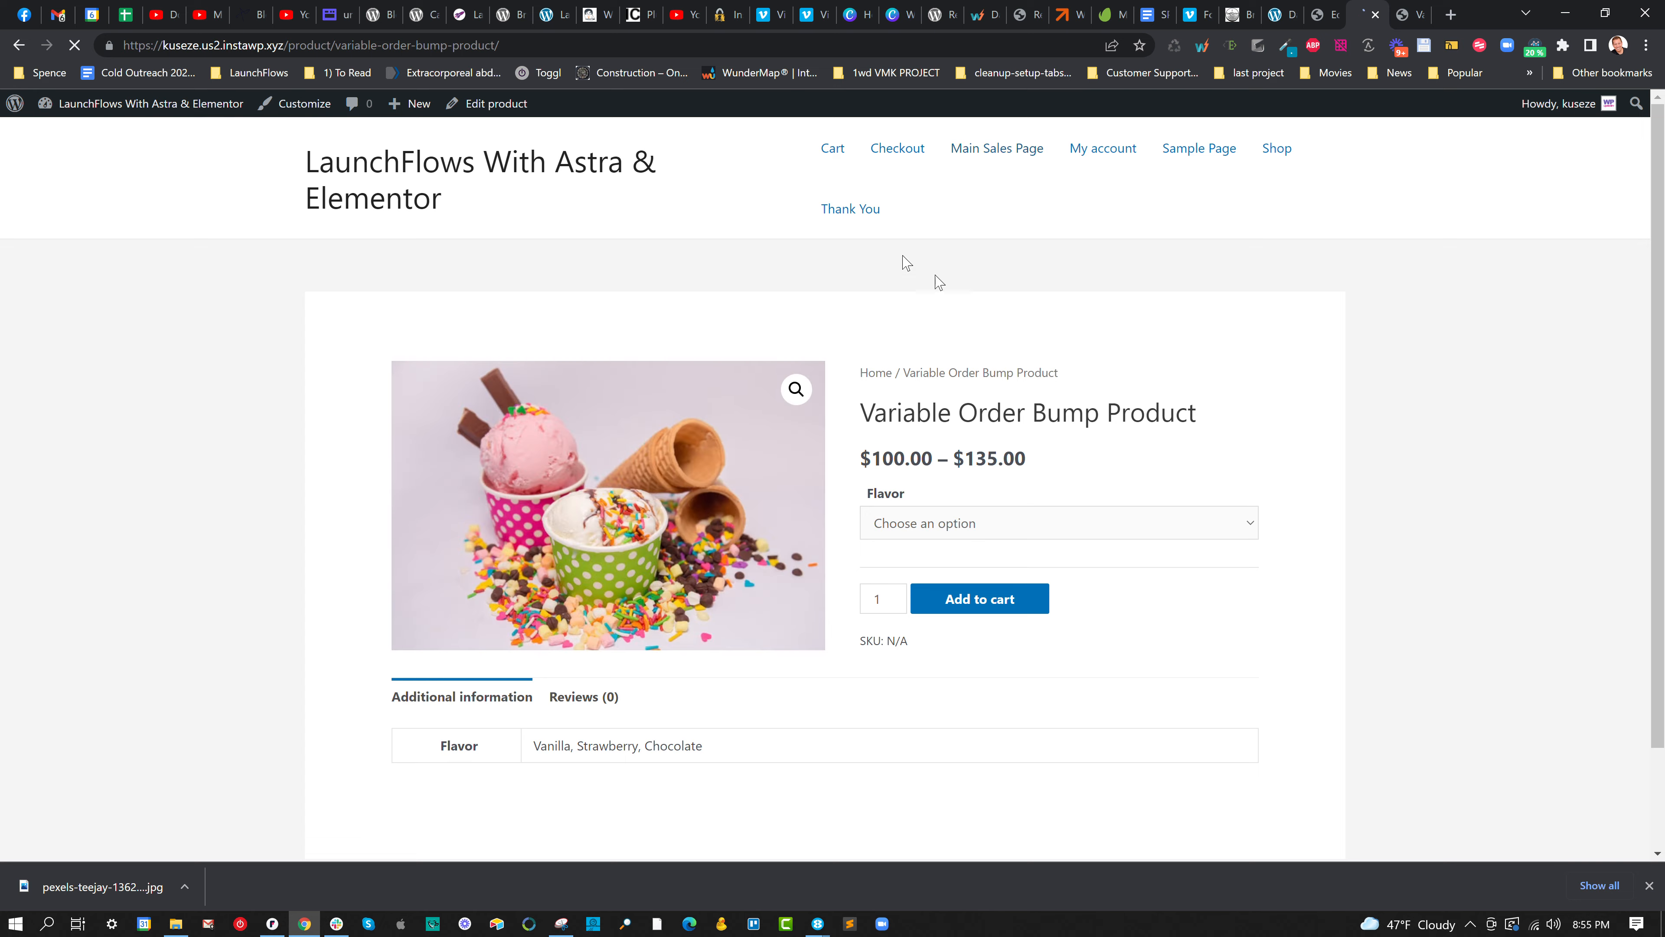
pyautogui.scroll(-2, 934, 328)
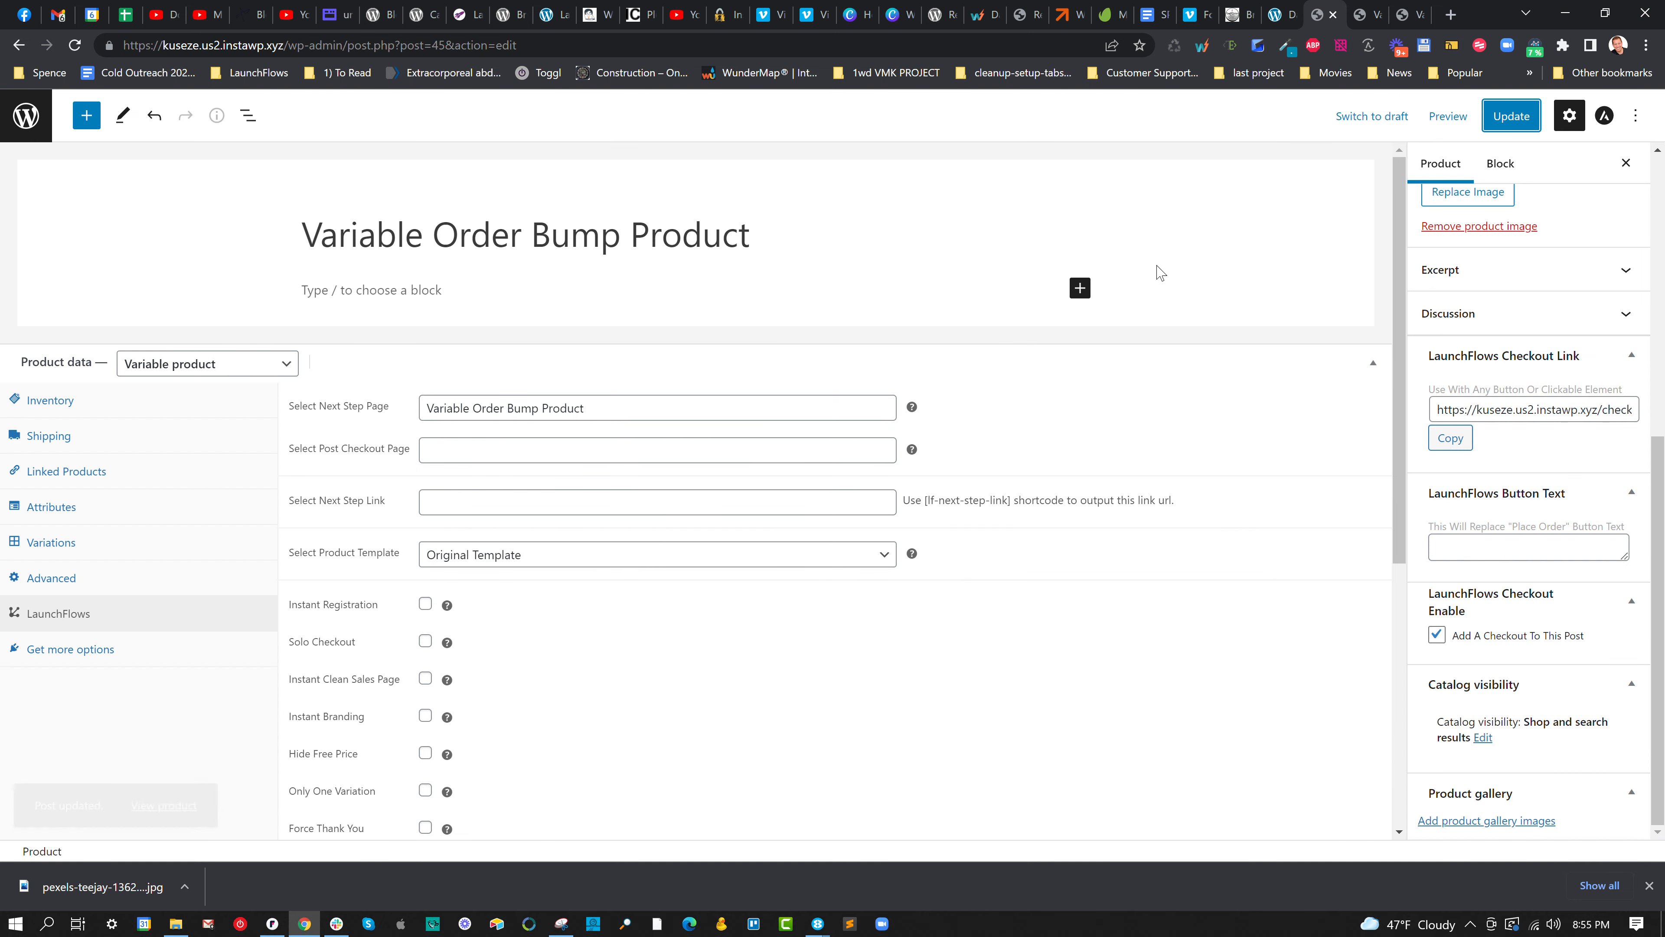
# Set the product template to LF Default Template in the product's LaunchFlows settings and update the product.
pyautogui.click(1319, 14)
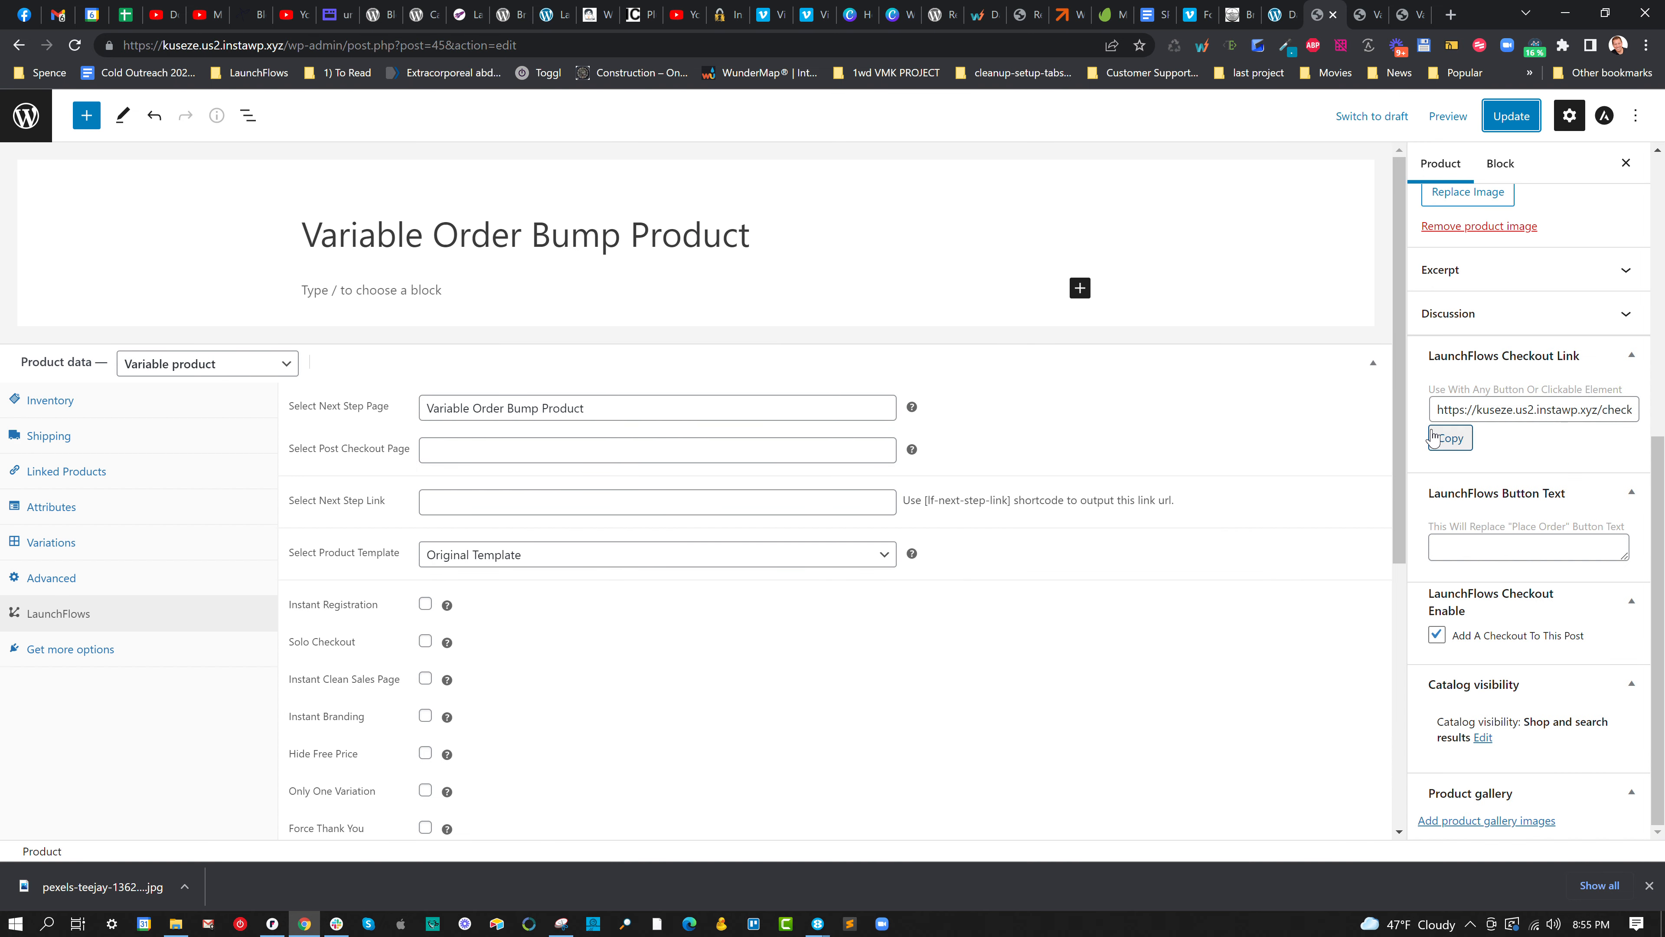
pyautogui.scroll(2, 1528, 518)
pyautogui.scroll(5, 1566, 472)
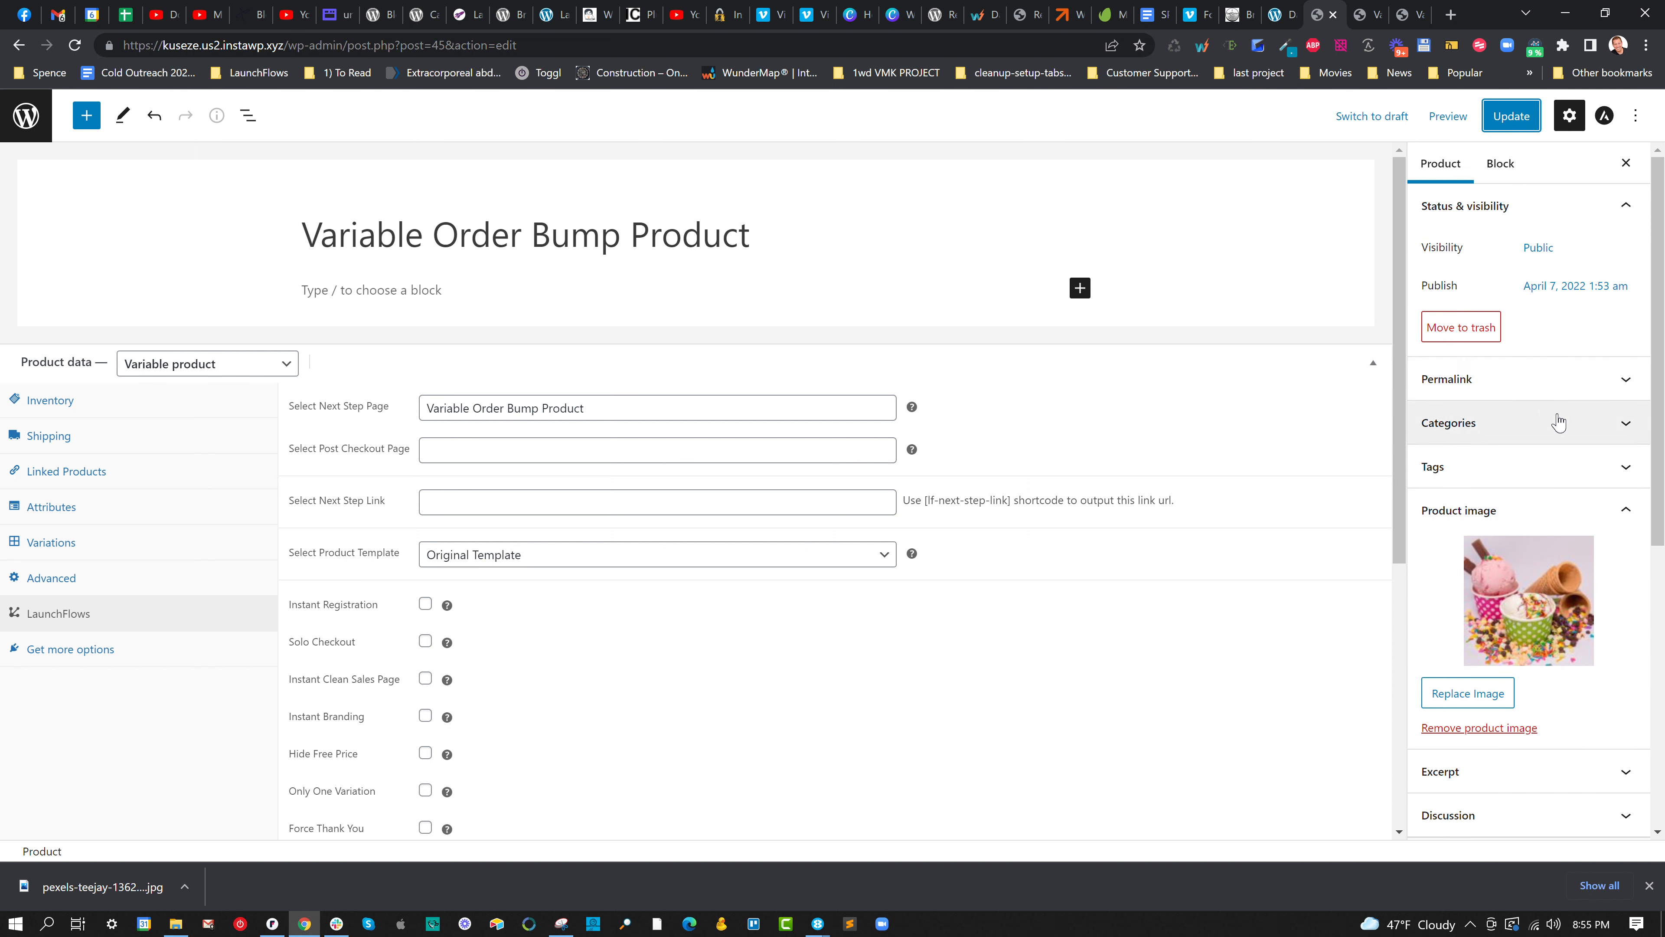
pyautogui.scroll(-8, 1573, 459)
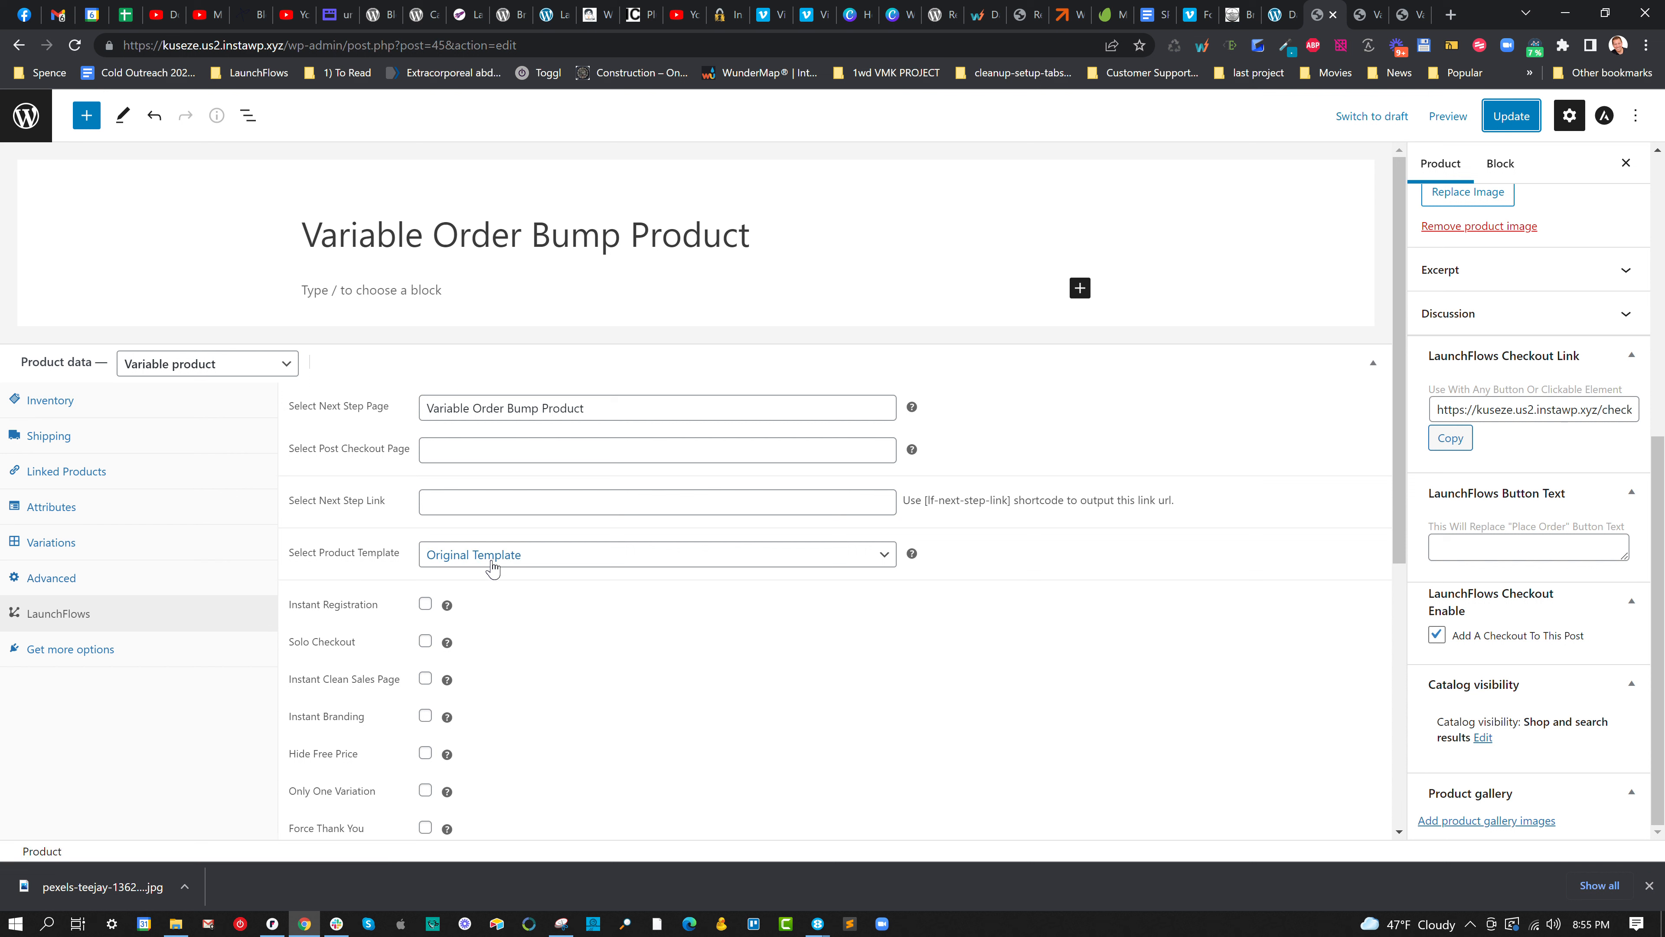
pyautogui.click(544, 556)
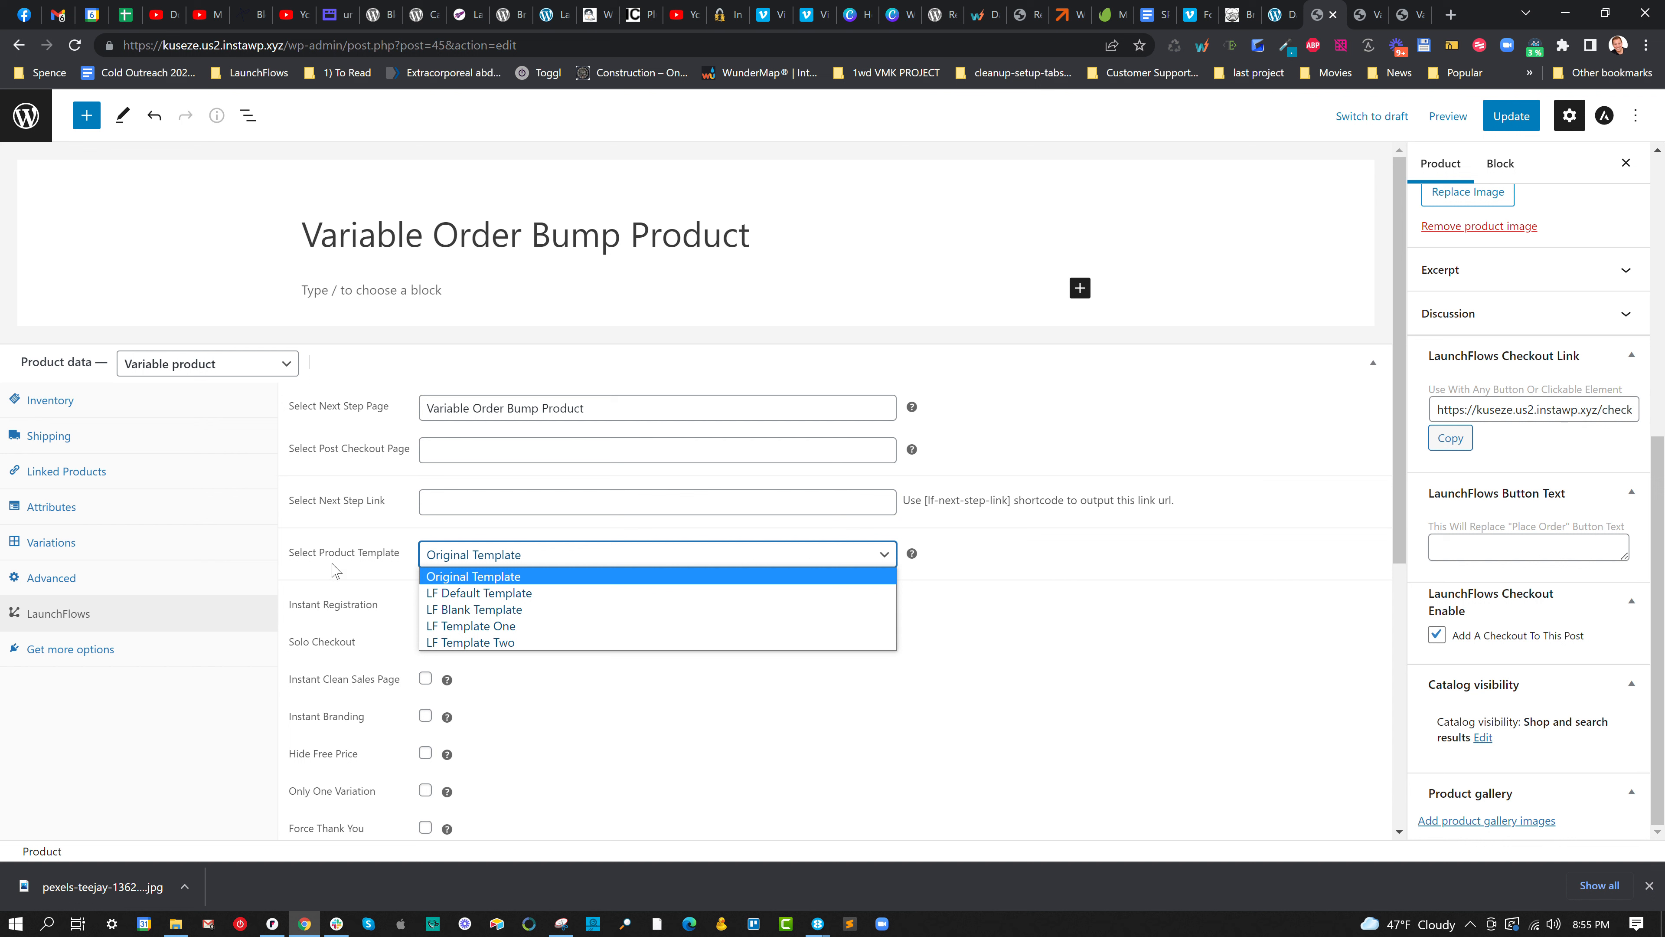
pyautogui.click(434, 598)
pyautogui.click(551, 558)
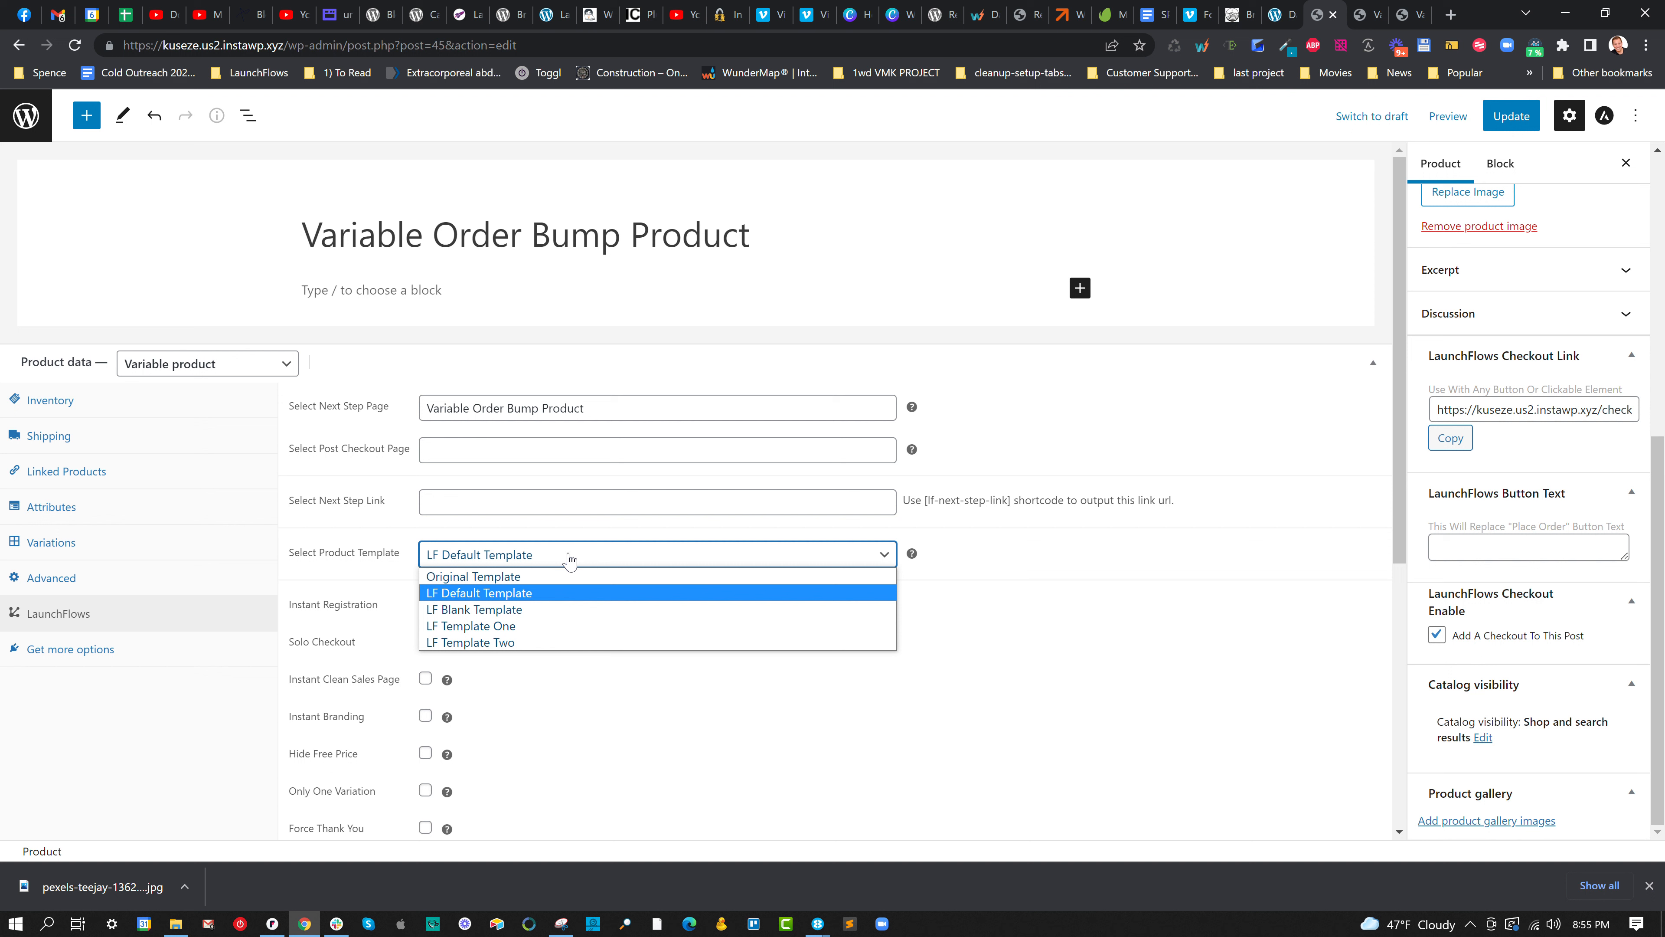
pyautogui.click(531, 599)
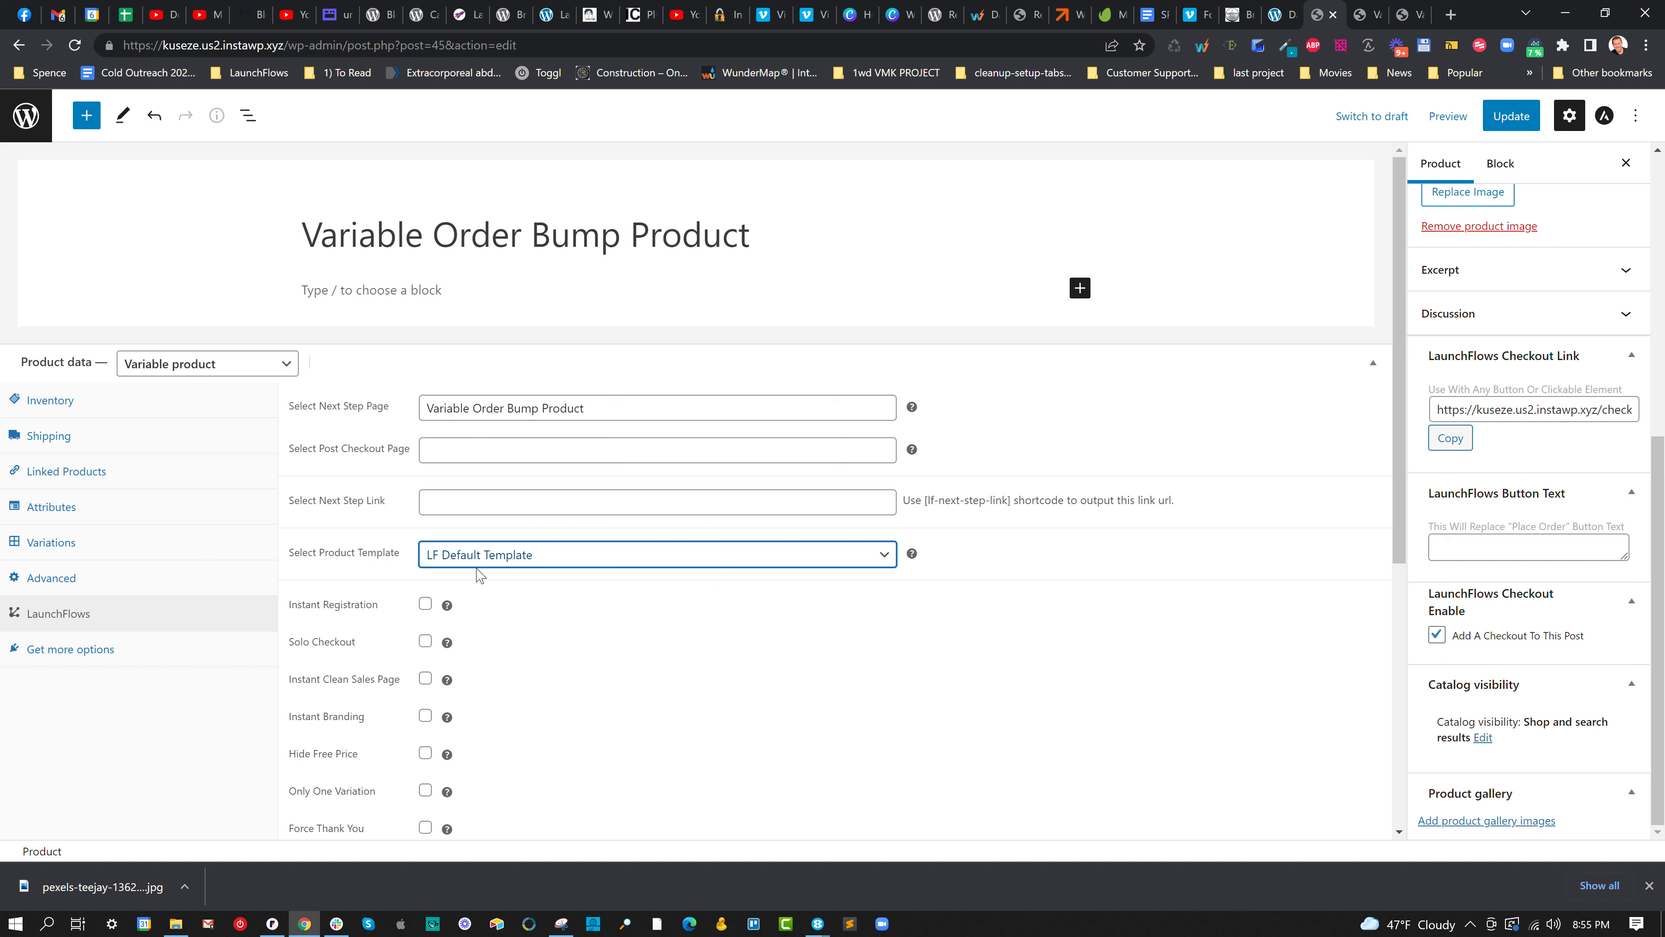
pyautogui.click(1506, 127)
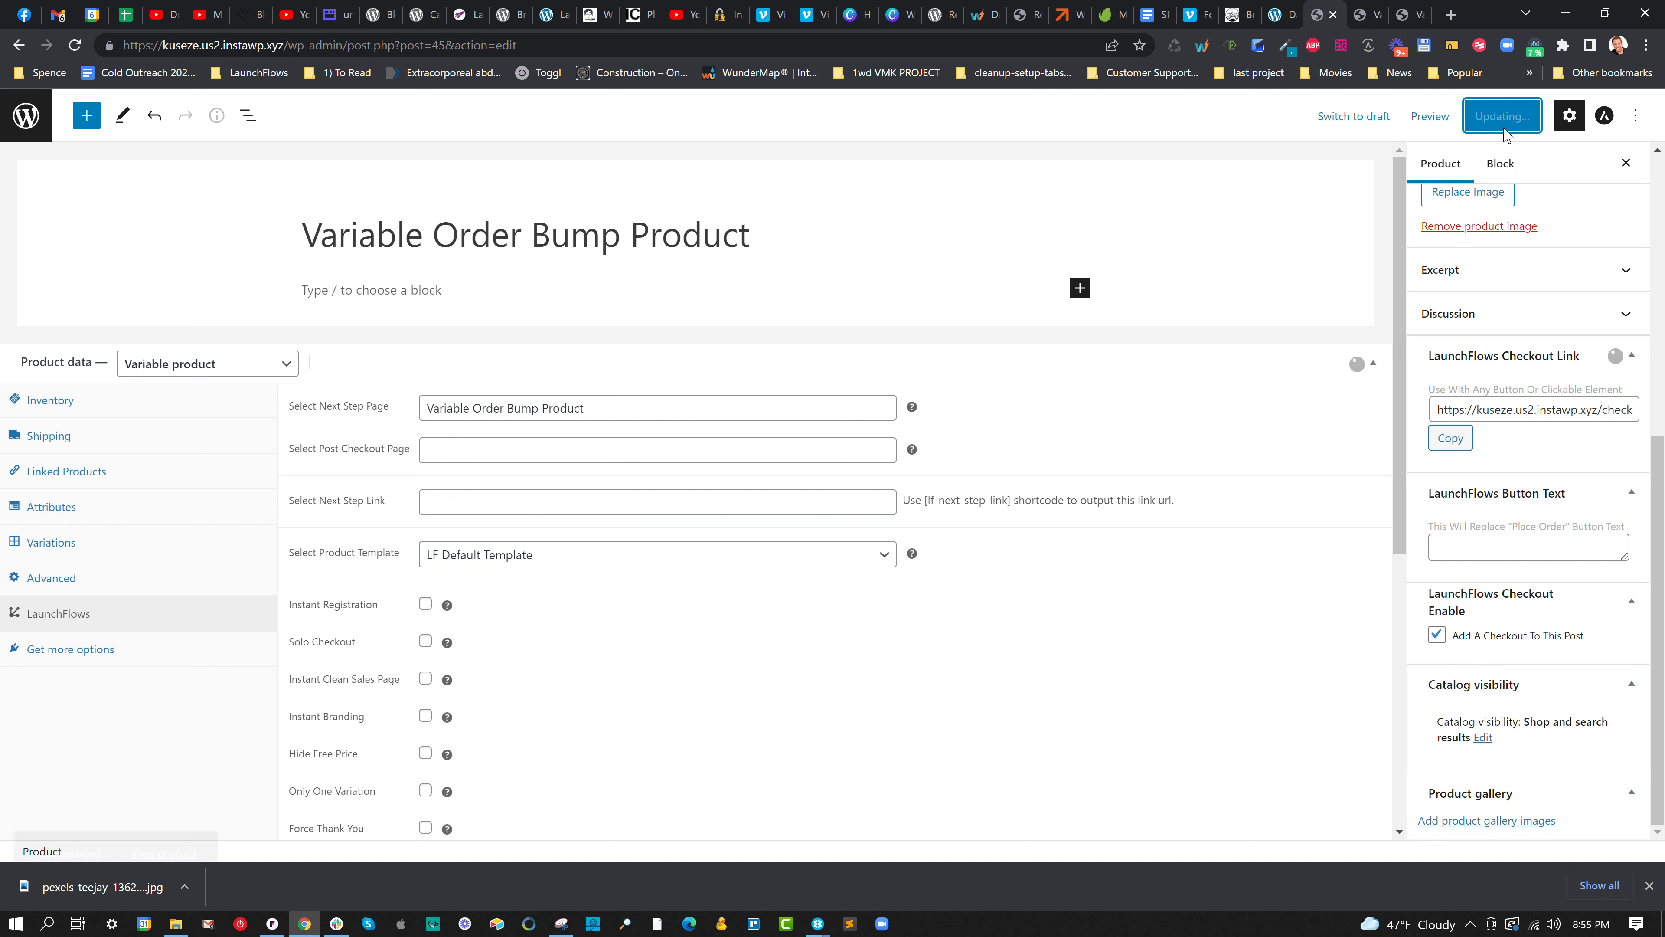
# Reload the live product page and examine the checkout form and order summary below the product details.
pyautogui.click(1370, 18)
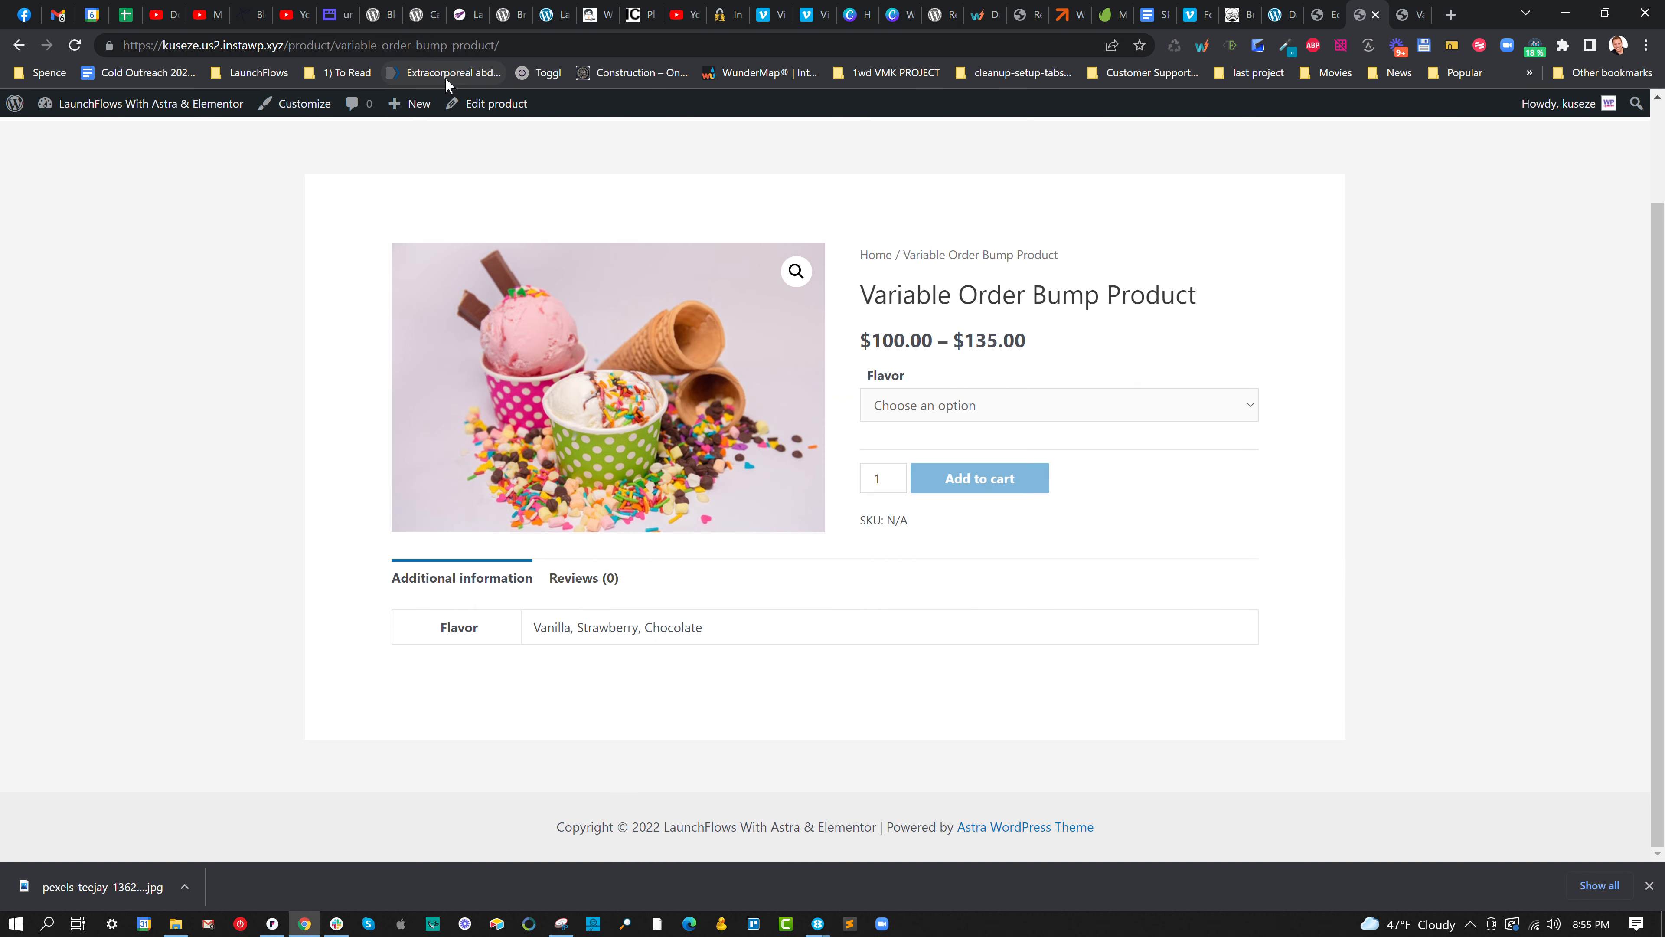
pyautogui.click(74, 46)
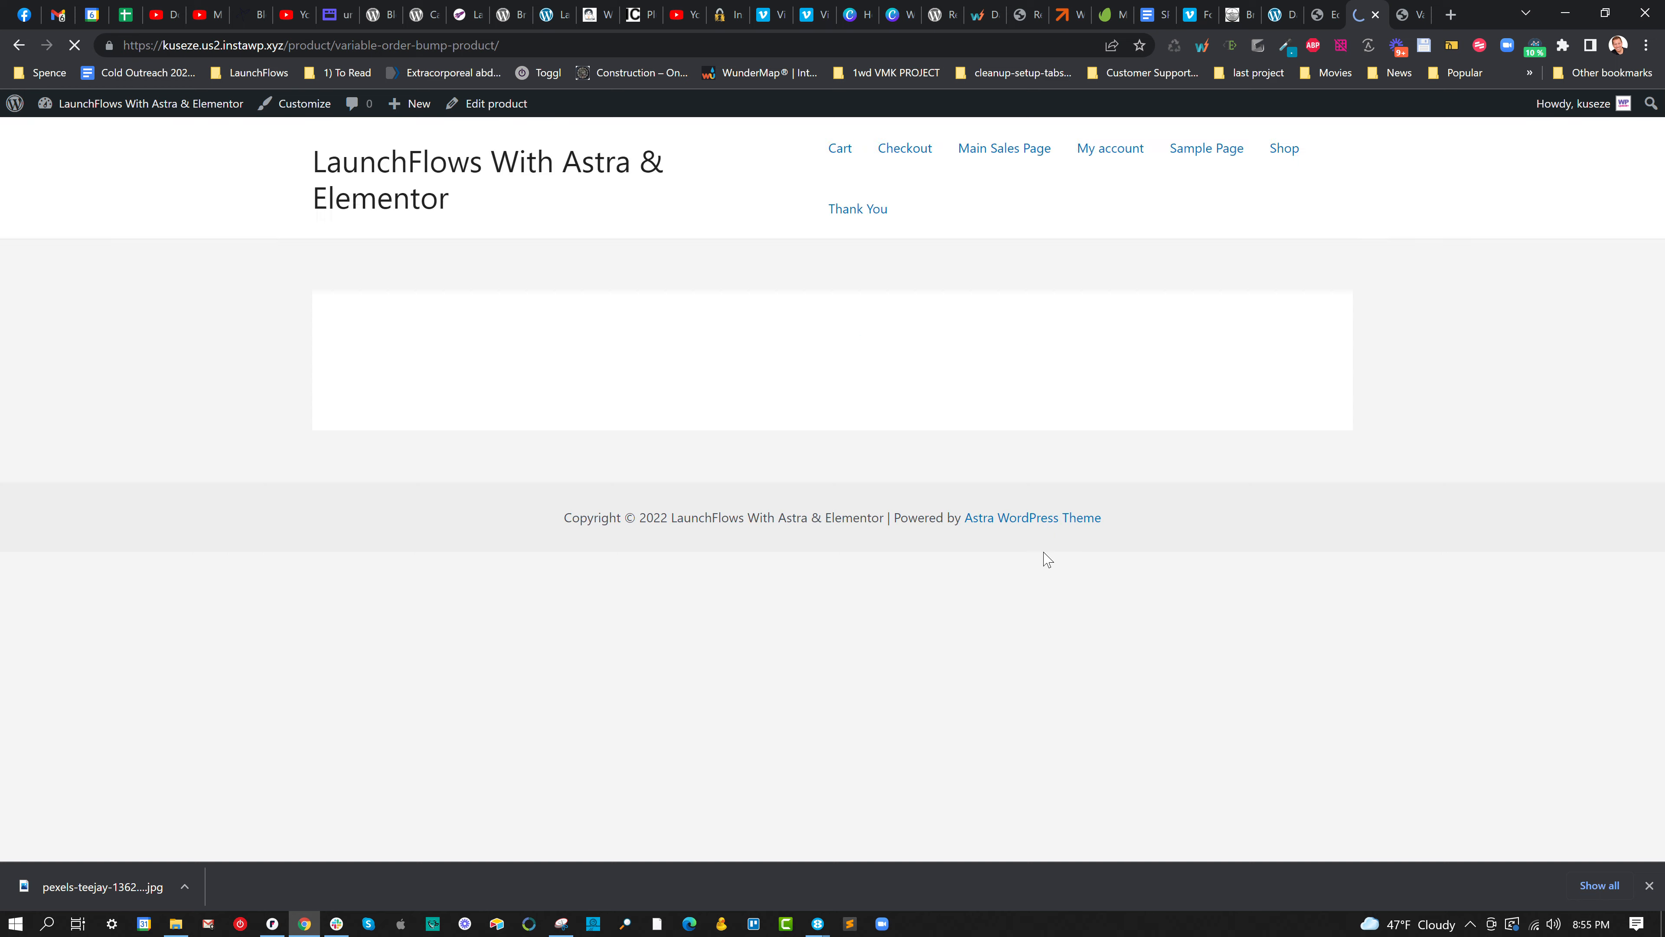
pyautogui.scroll(-5, 1063, 566)
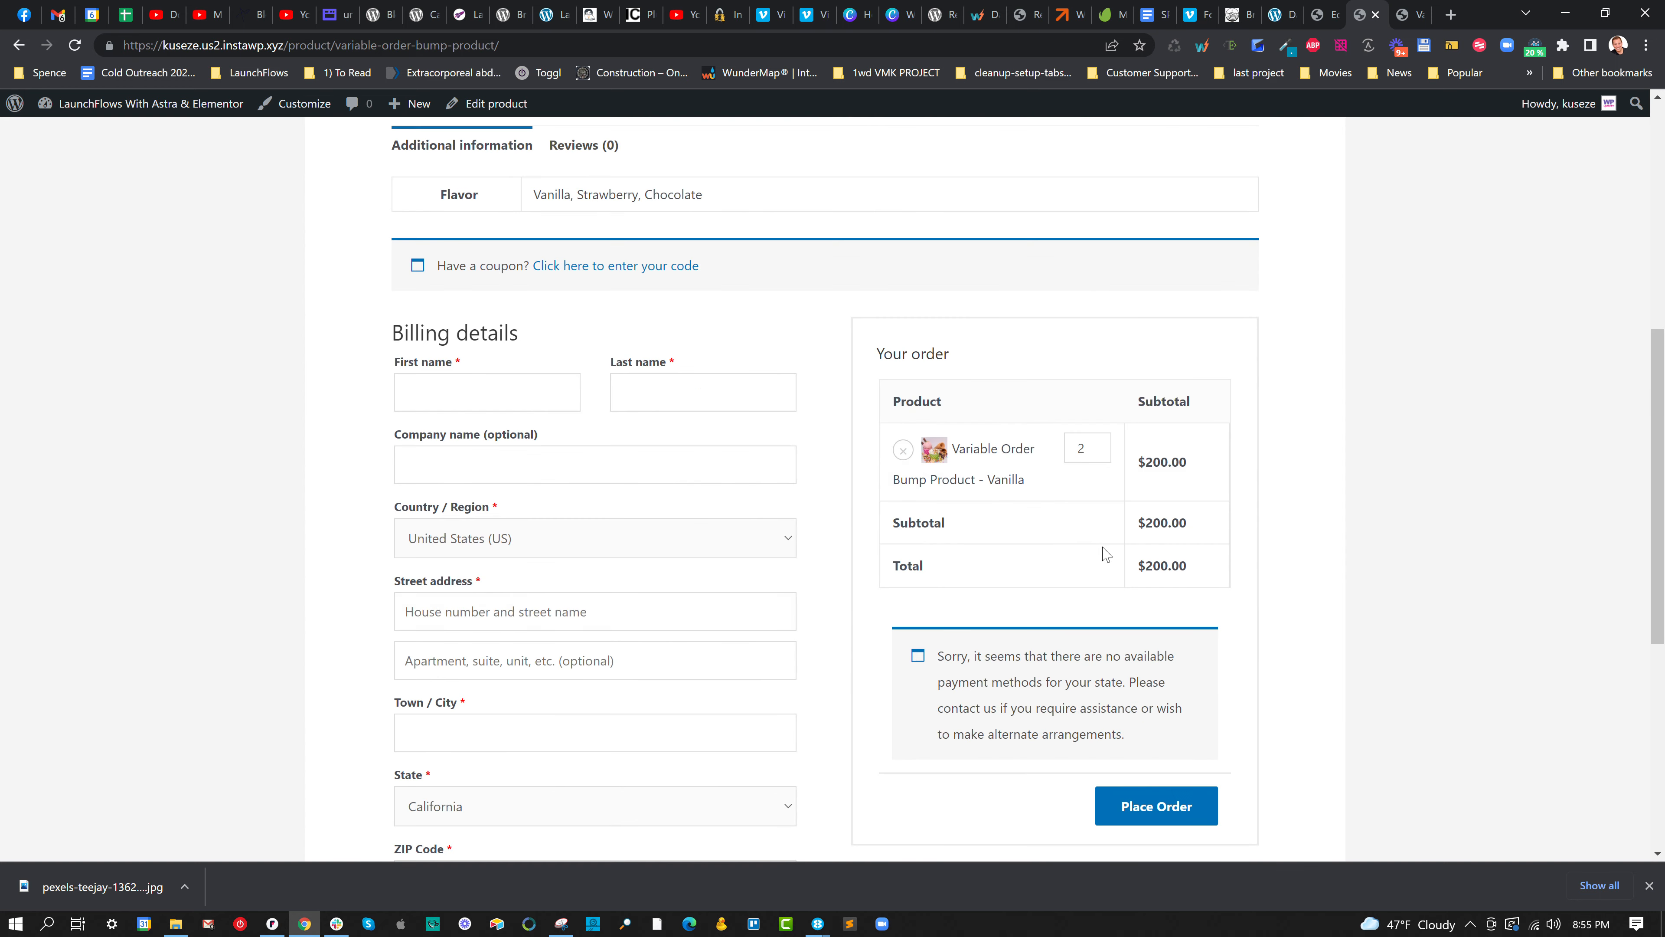
pyautogui.scroll(5, 1195, 537)
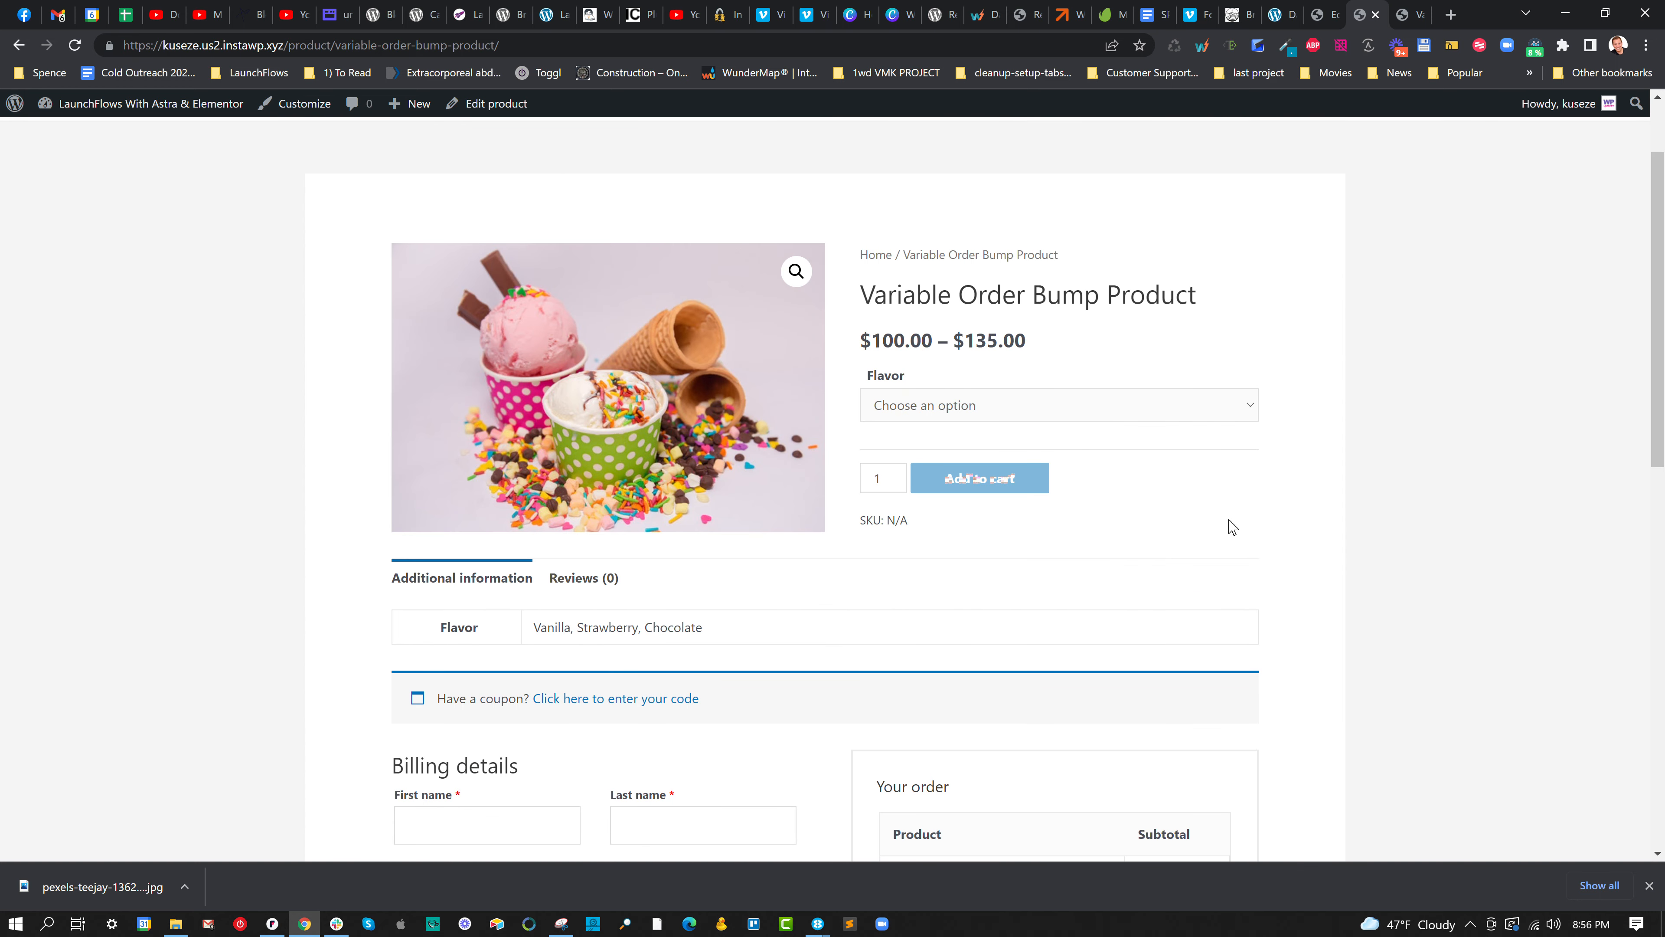
# Choose the Strawberry flavor on the live product page.
pyautogui.scroll(2, 1222, 525)
pyautogui.click(957, 525)
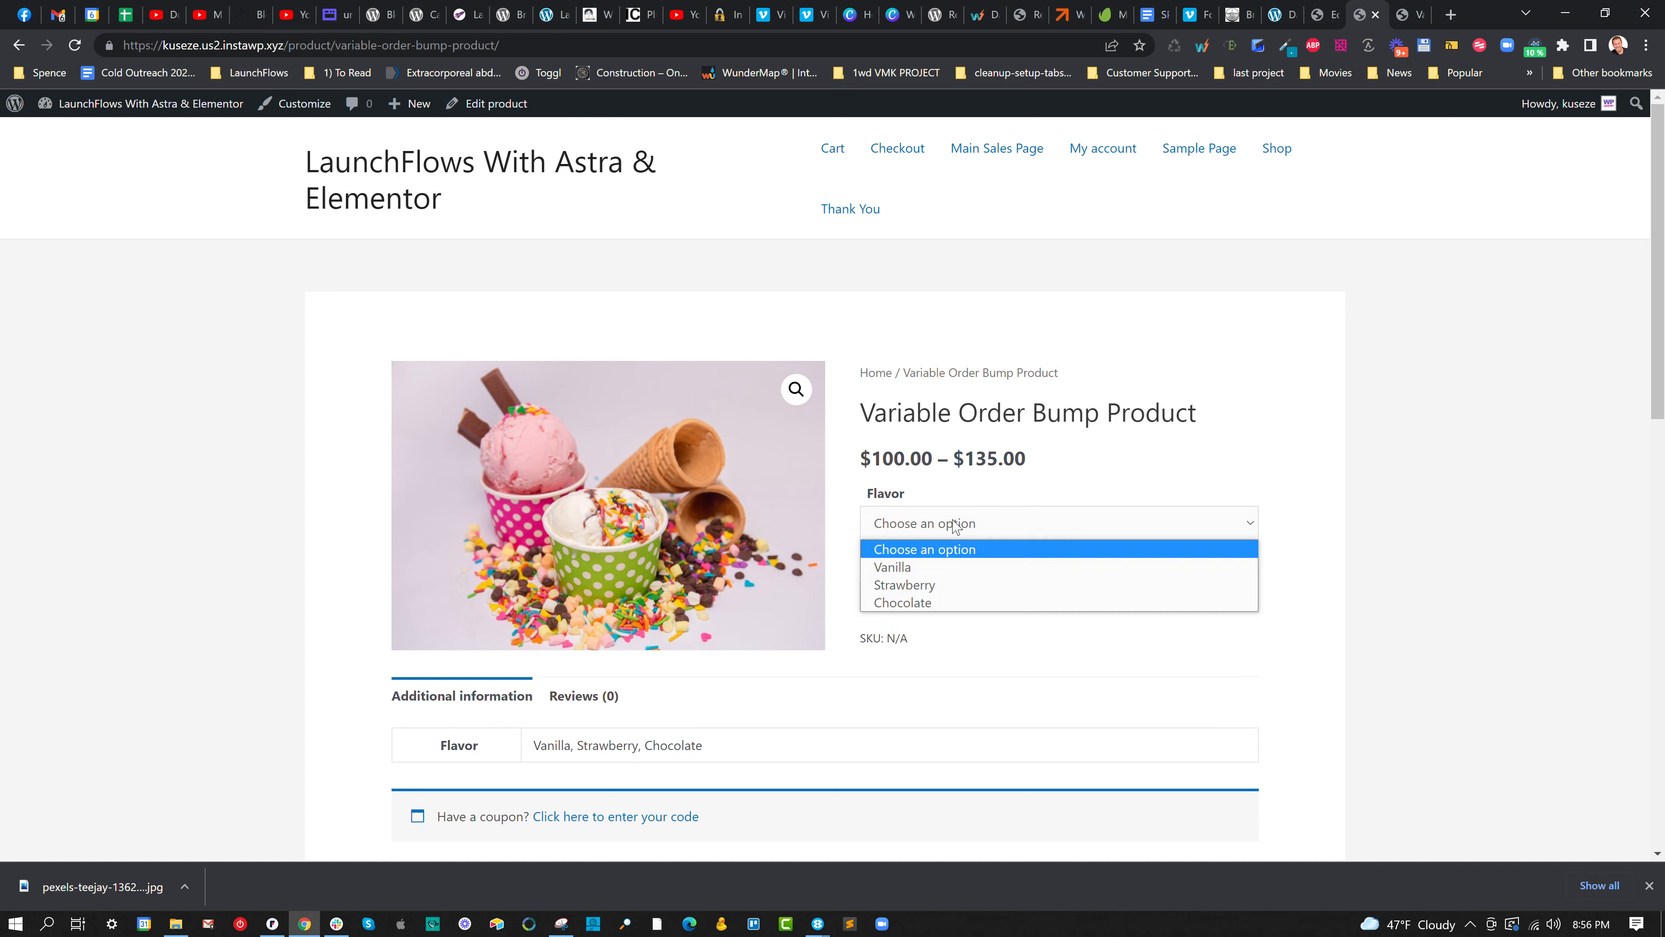
pyautogui.click(945, 582)
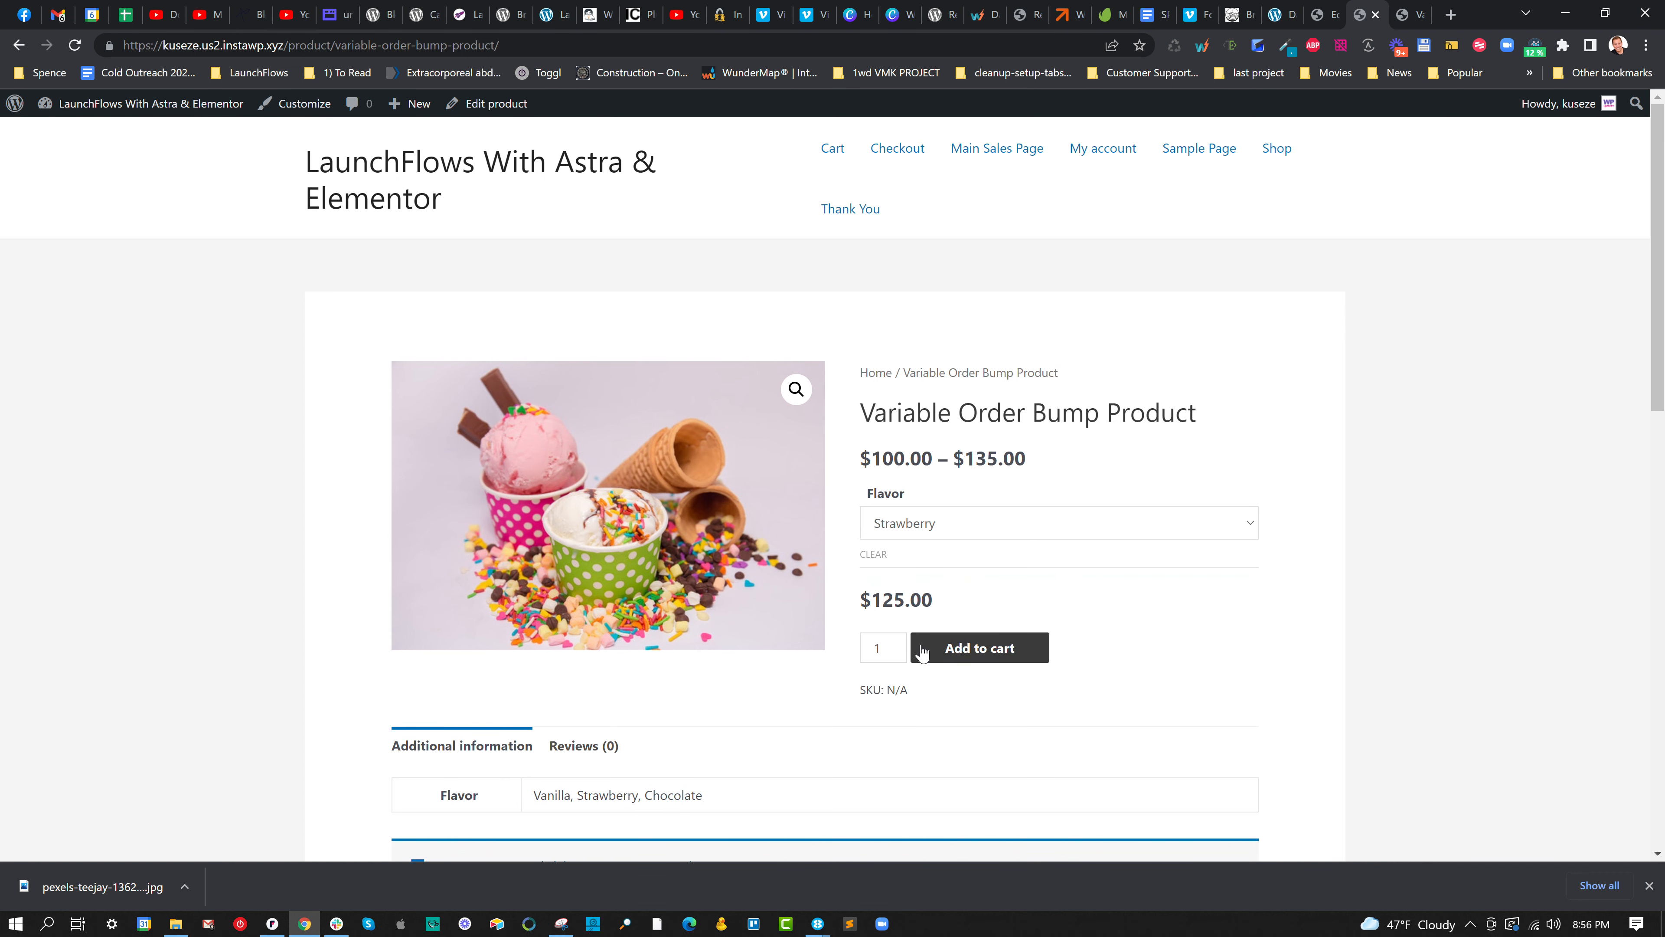
# Add two Strawberry units of the product to the order and check the embedded order summary.
pyautogui.click(980, 650)
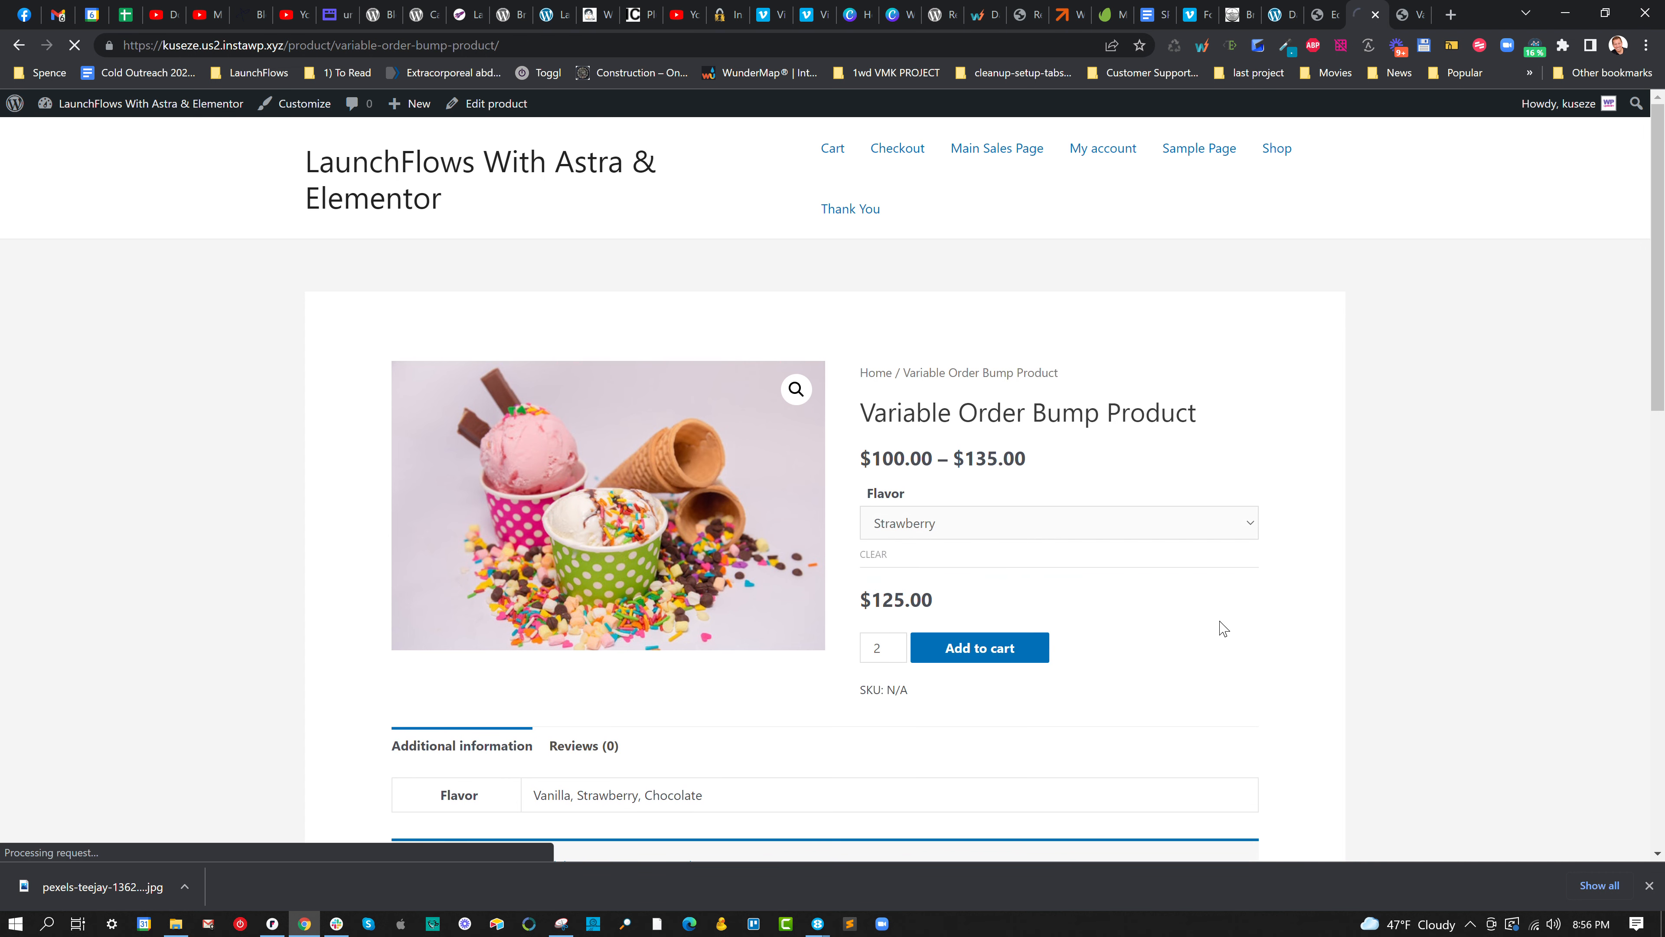
pyautogui.scroll(-8, 1207, 627)
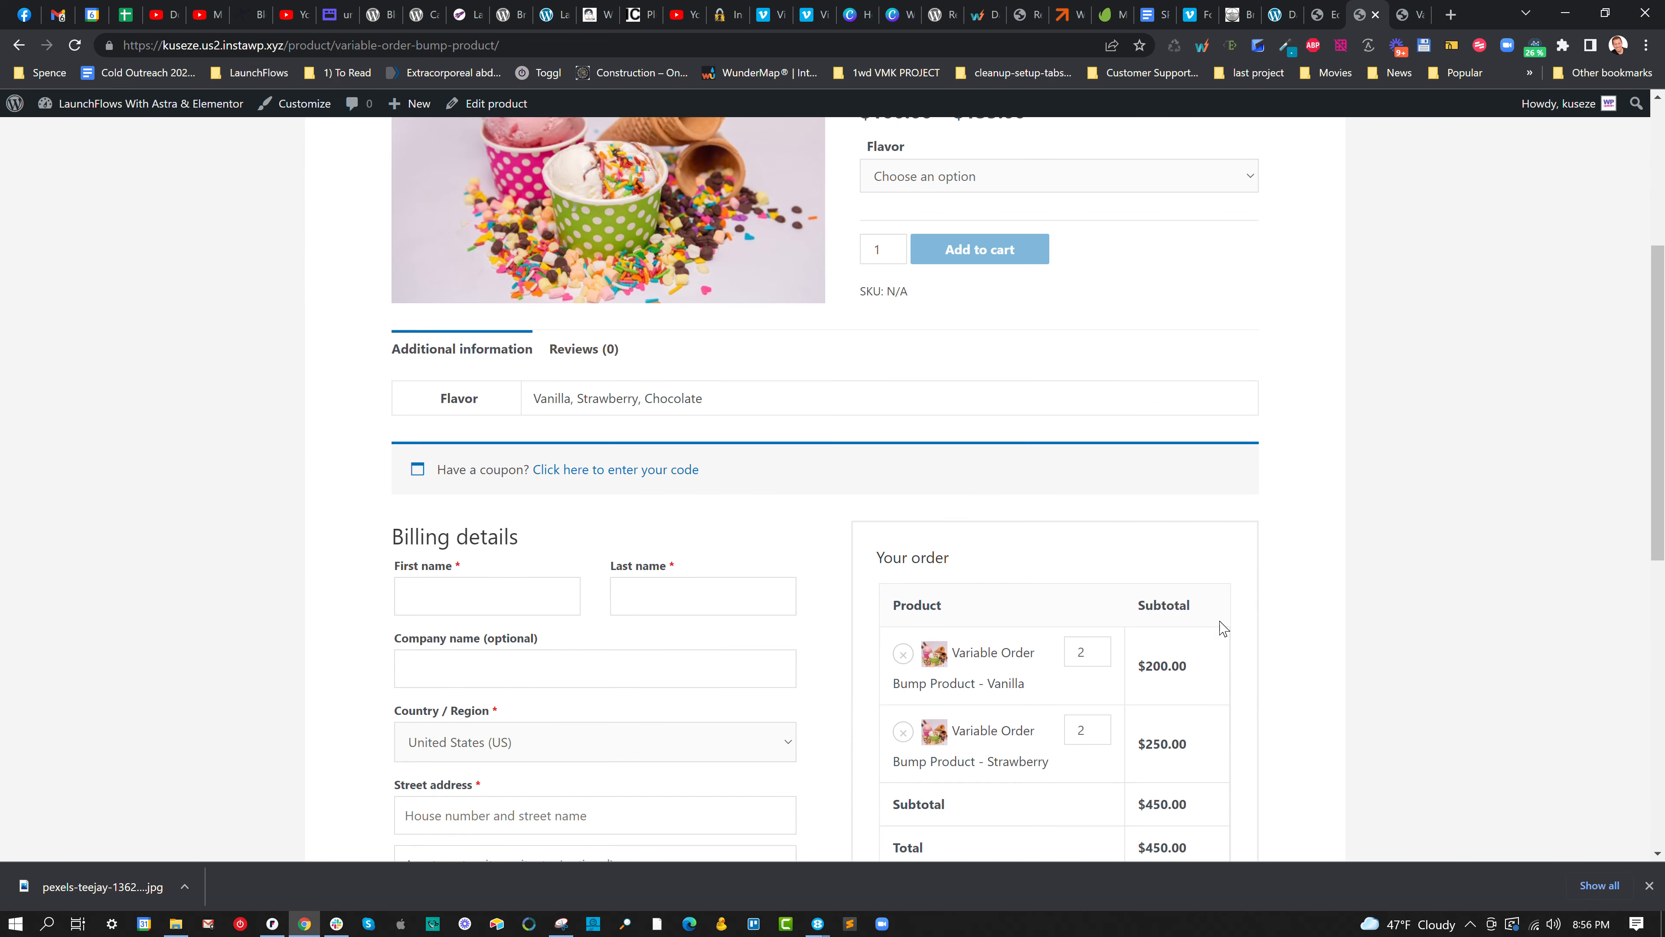
pyautogui.scroll(4, 1206, 475)
pyautogui.scroll(3, 1298, 332)
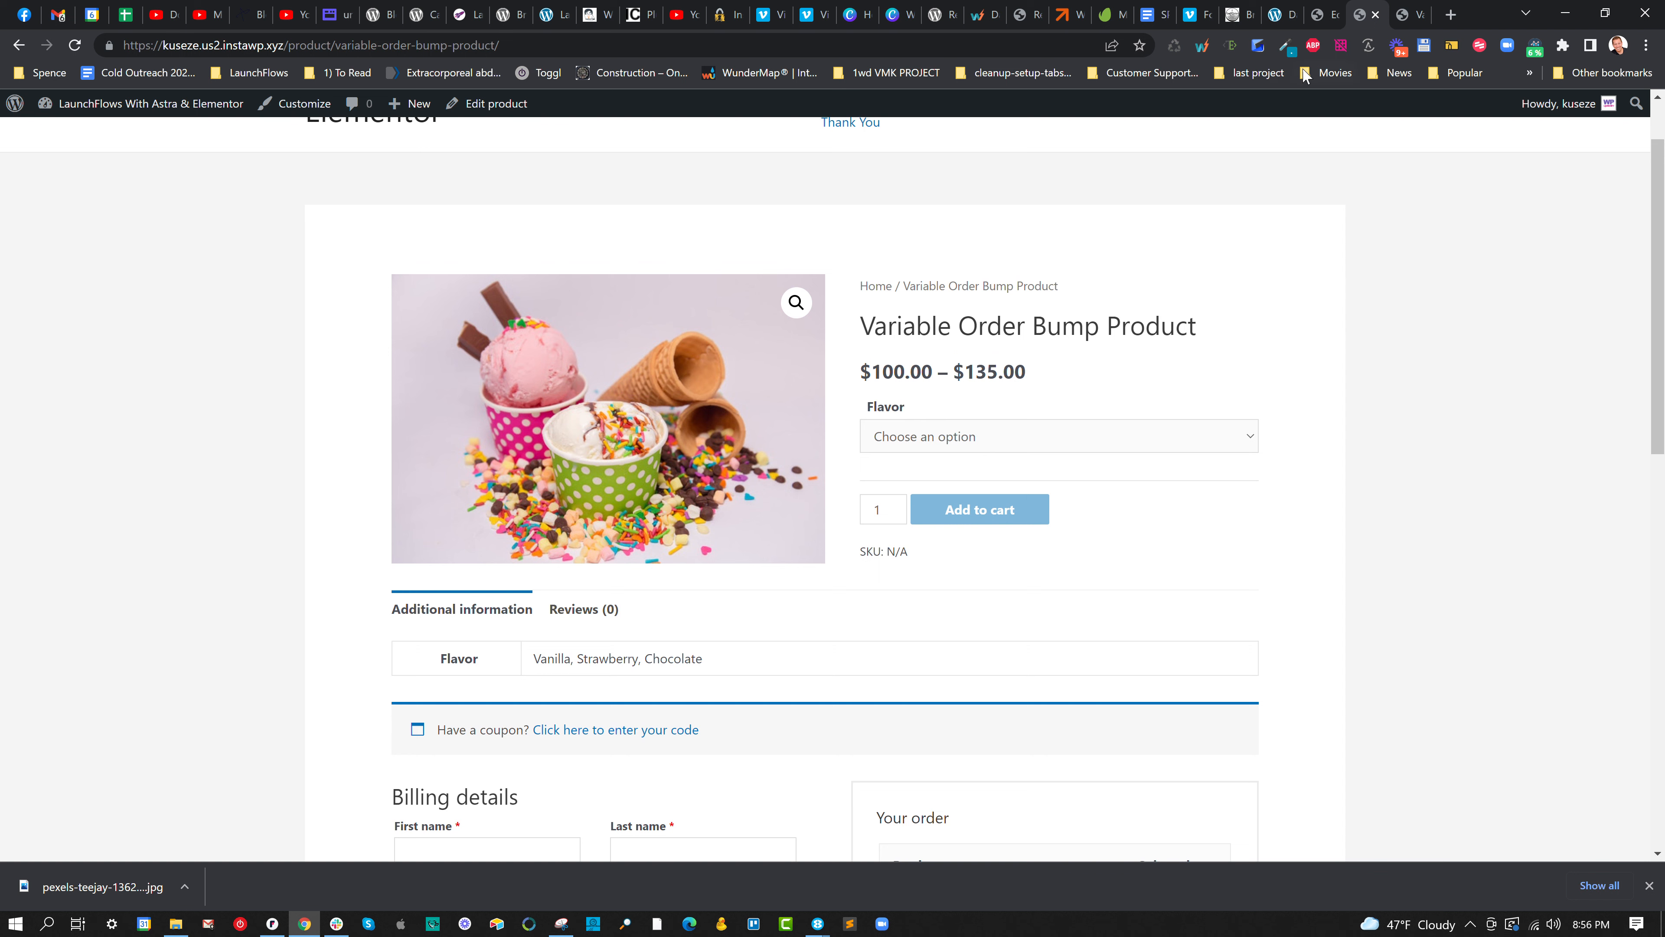
# Set the product's next step page to Checkout, turn off its LaunchFlows checkout, then update it and reload the live page.
pyautogui.click(1323, 14)
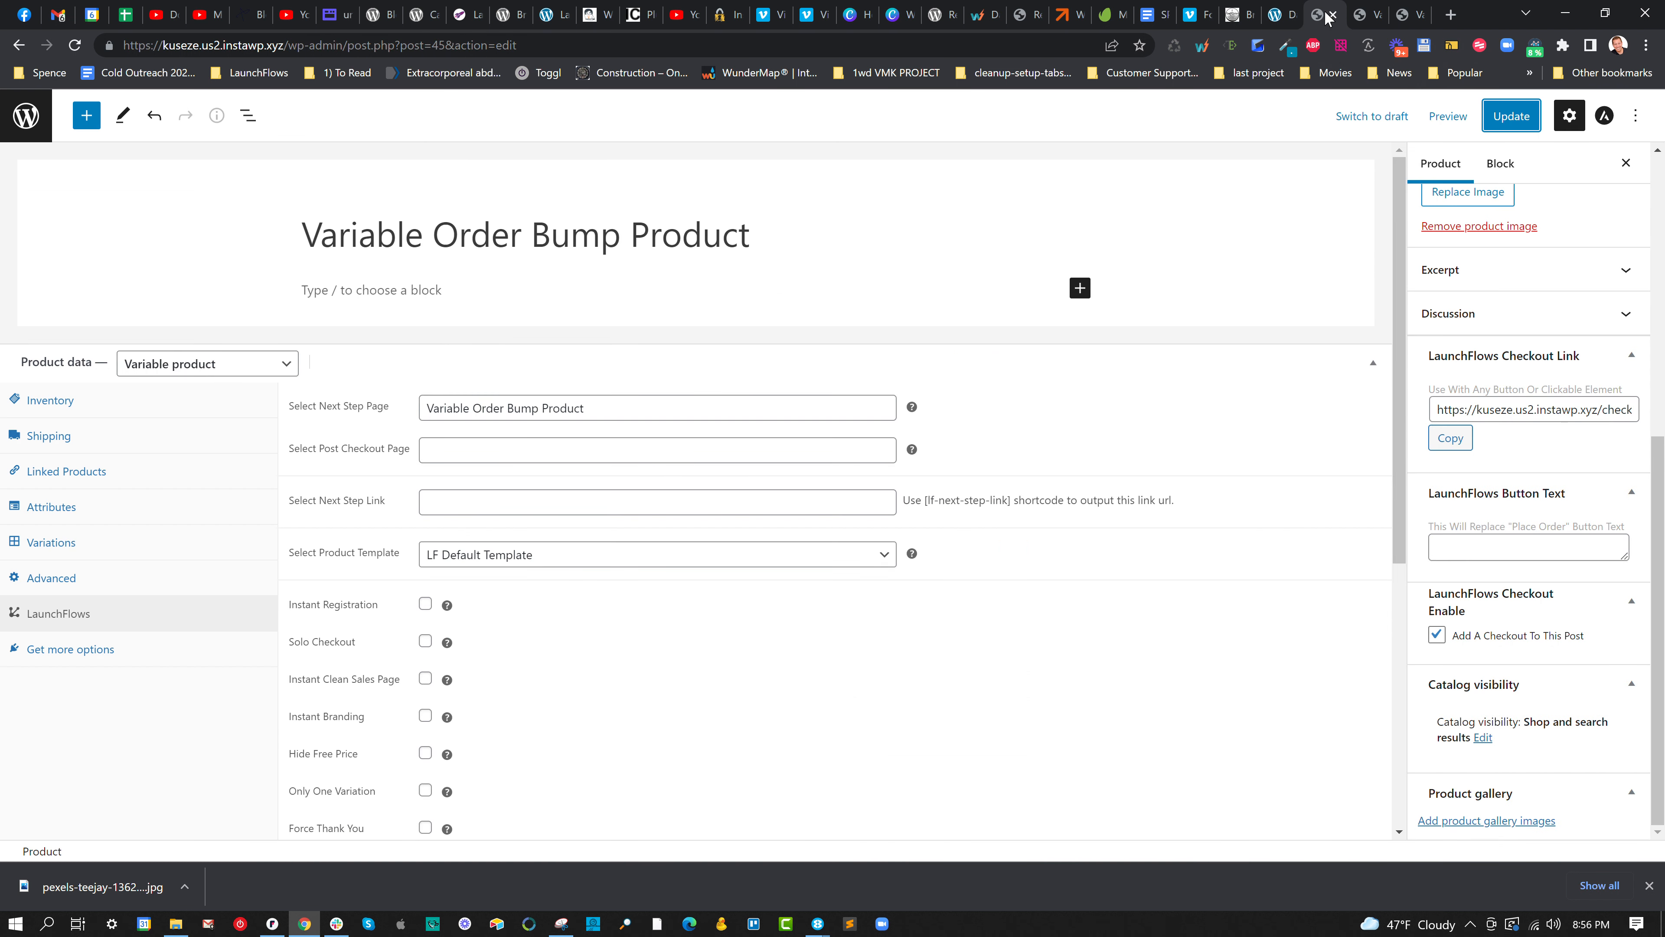
pyautogui.moveTo(585, 408); pyautogui.dragTo(354, 392)
pyautogui.write('checkout')
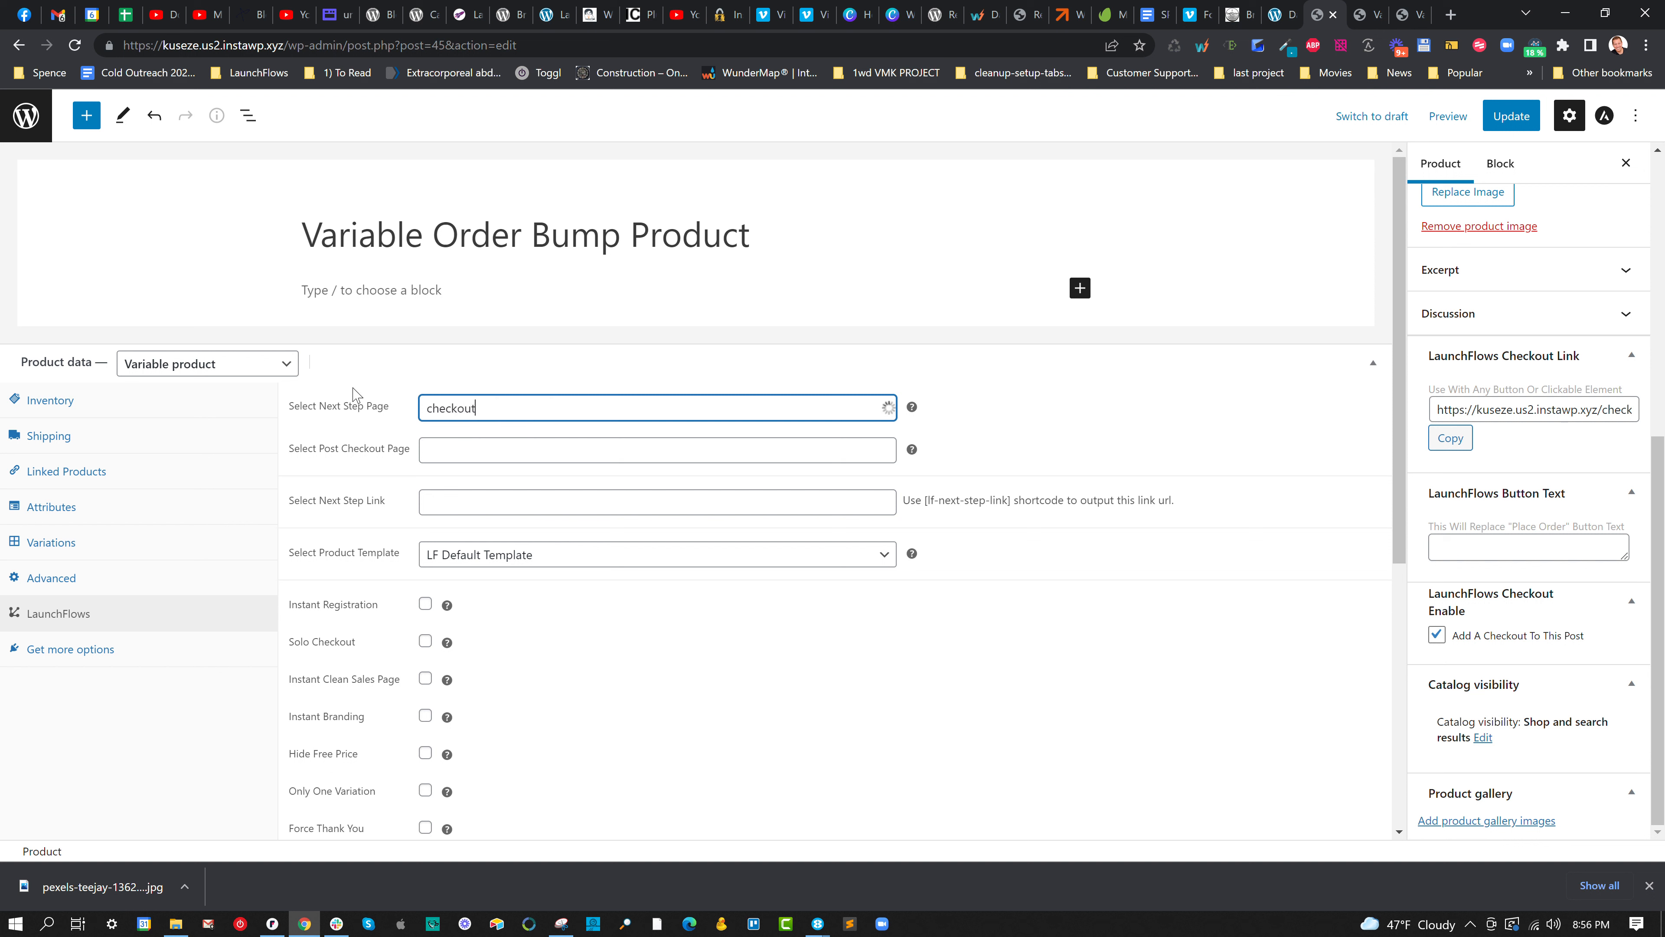
pyautogui.click(464, 433)
pyautogui.click(1436, 634)
pyautogui.click(1512, 126)
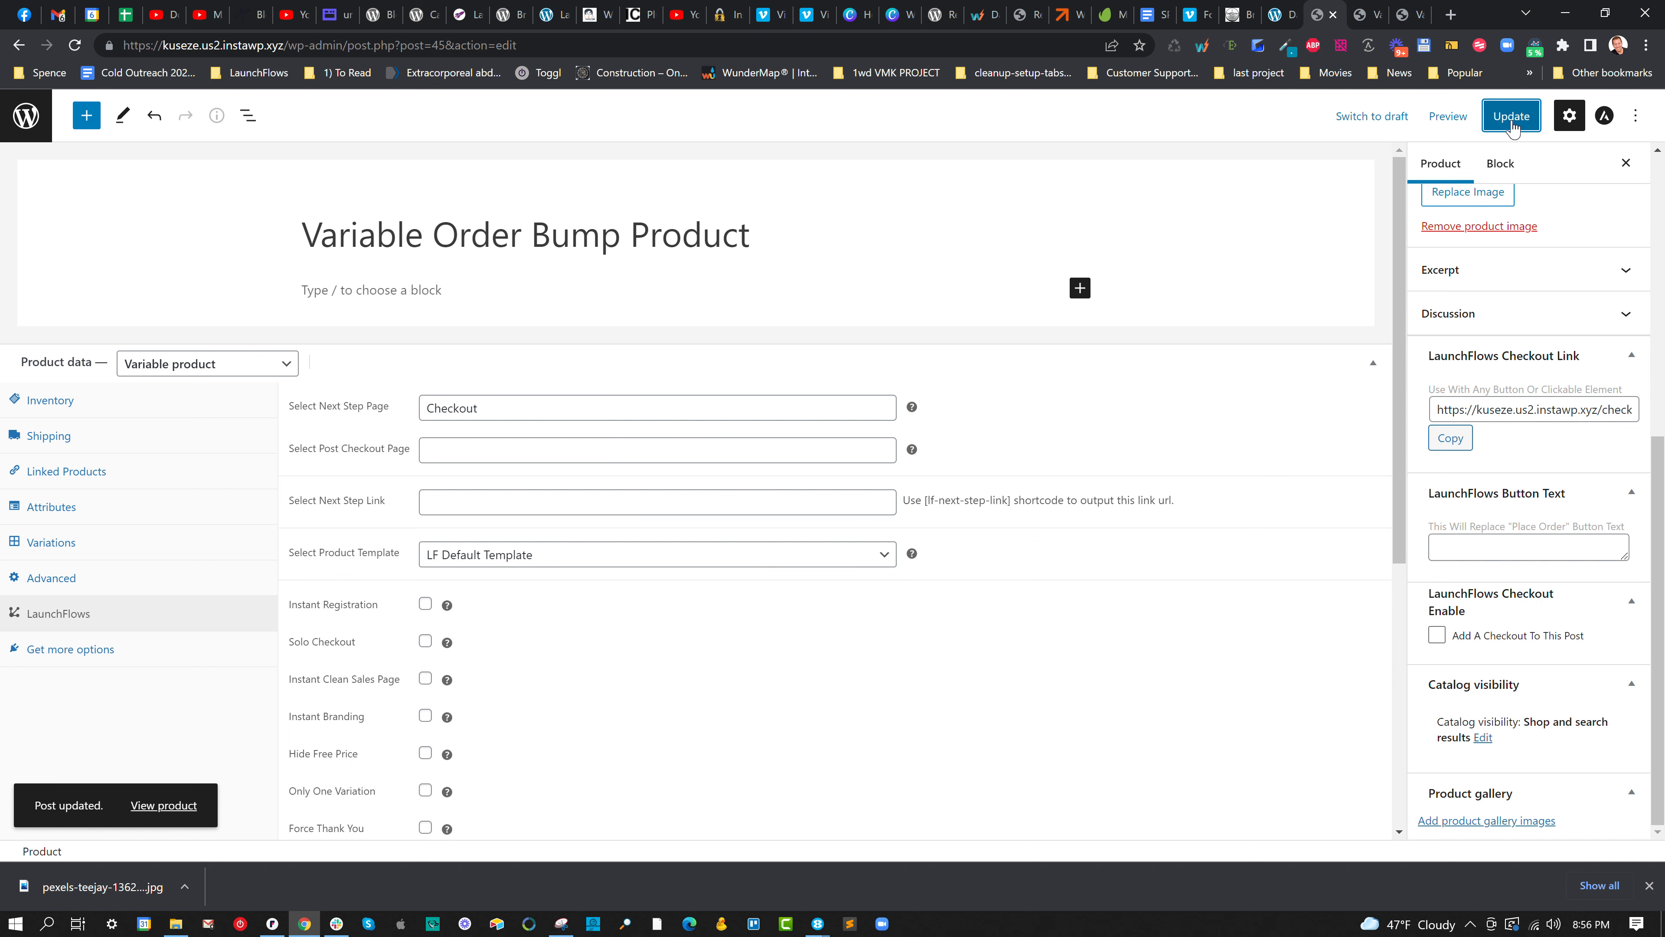
pyautogui.click(1364, 14)
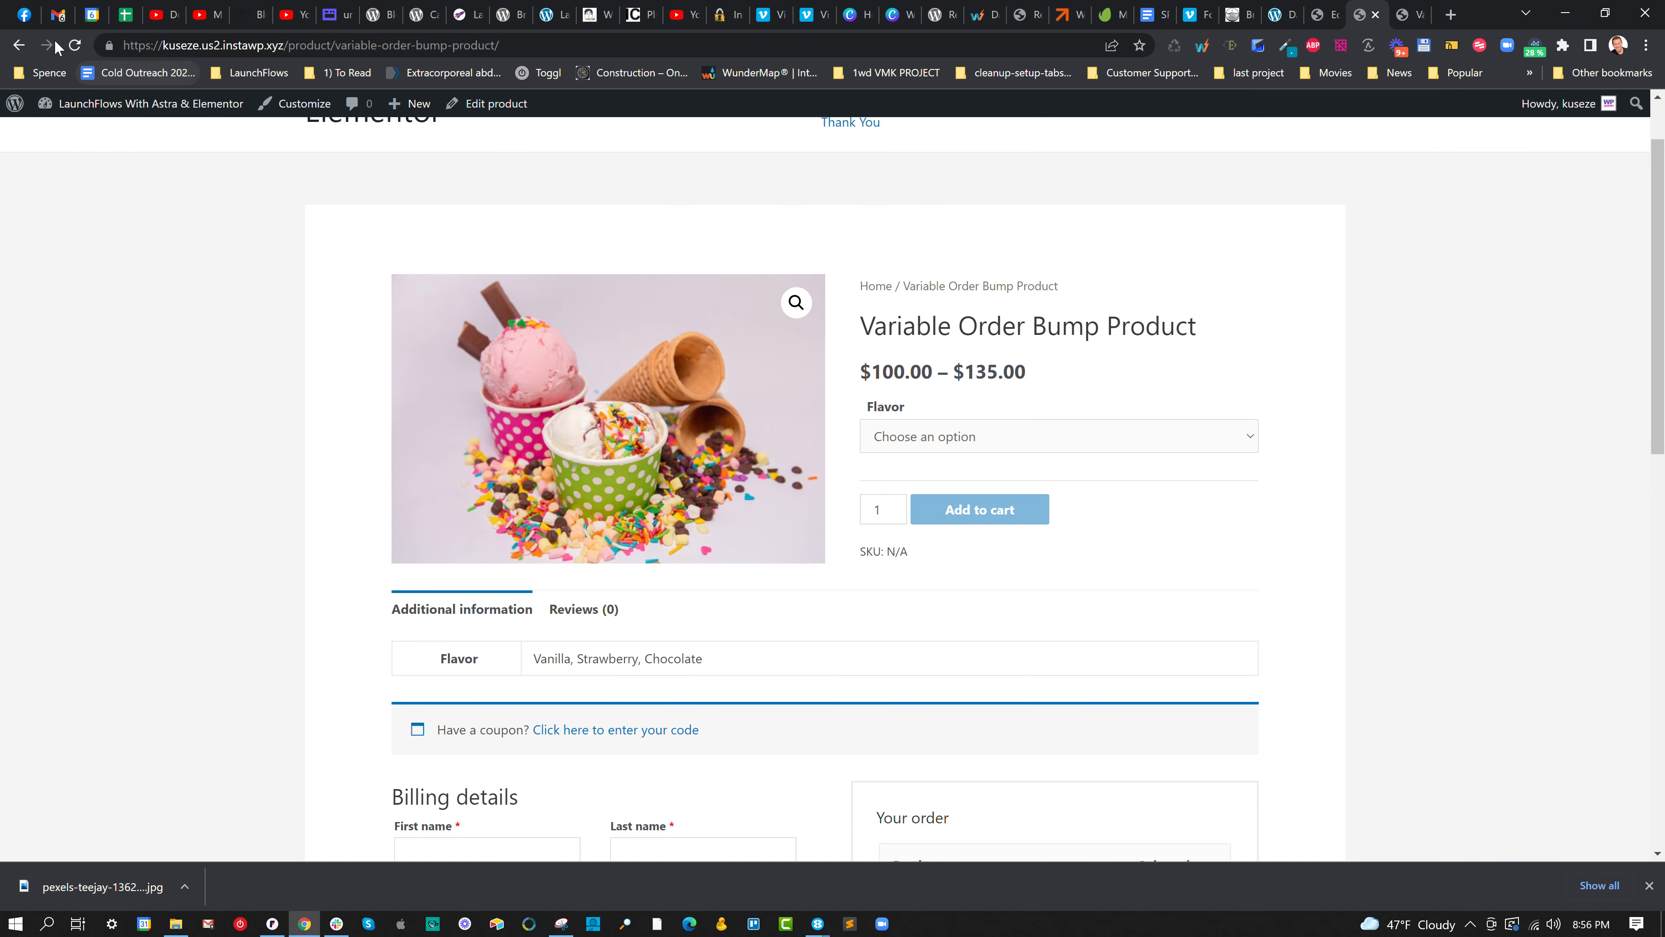
pyautogui.click(75, 44)
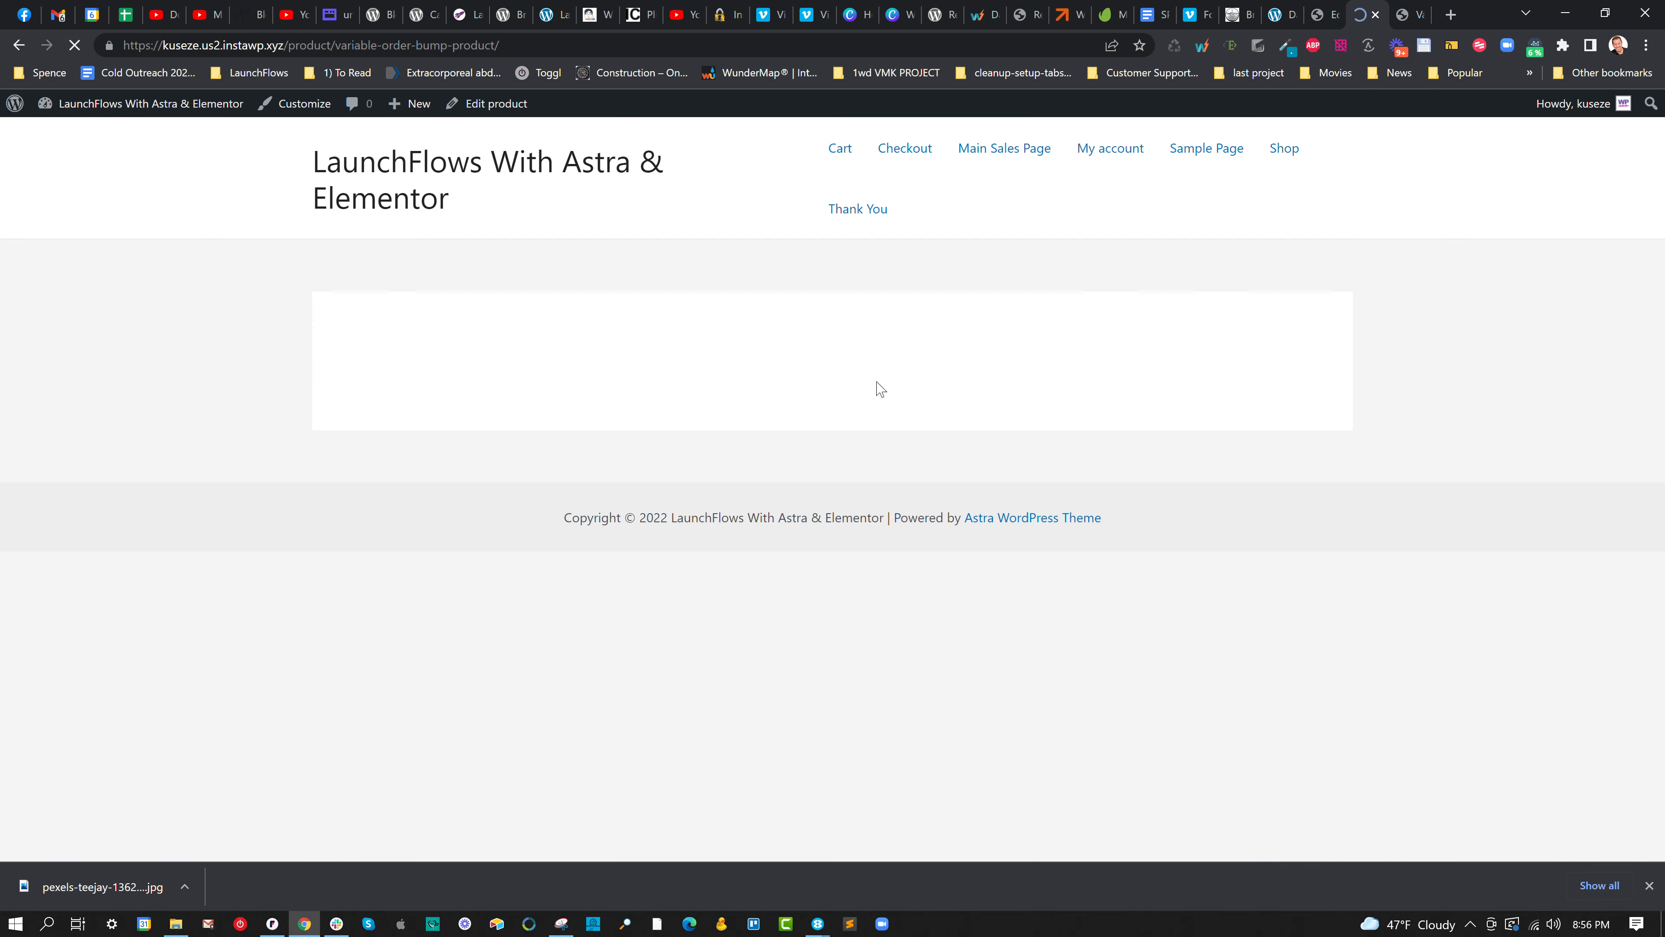
# Open the LaunchFlows settings and examine the global options that modify default WooCommerce behavior.
pyautogui.click(1319, 14)
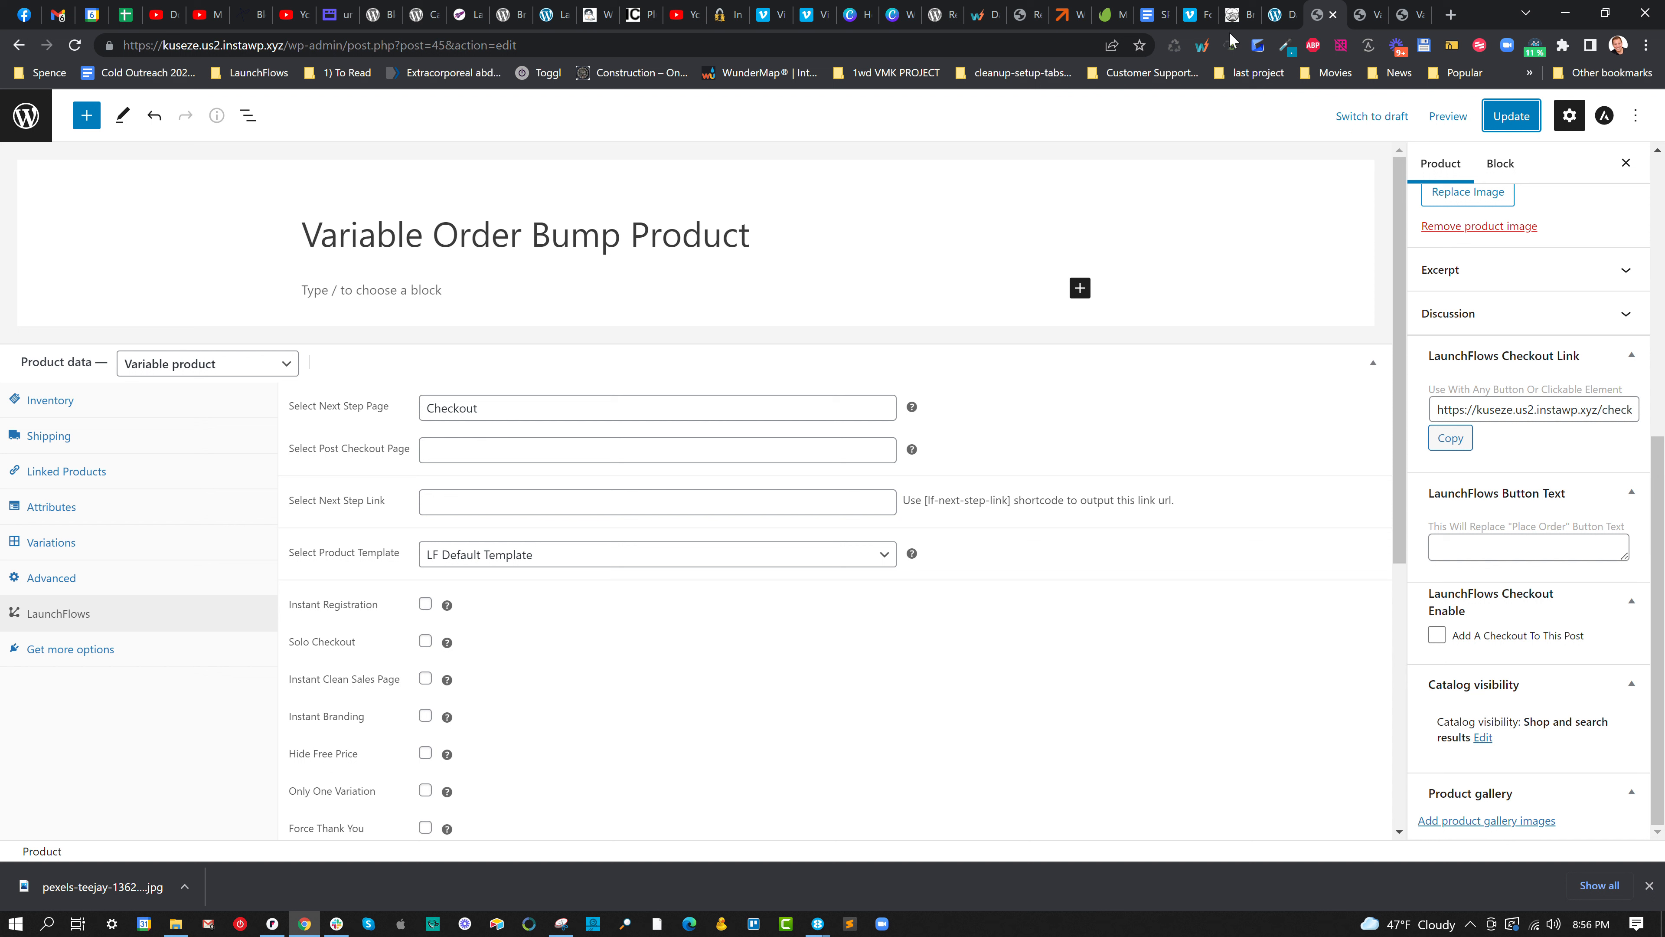
pyautogui.click(10, 127)
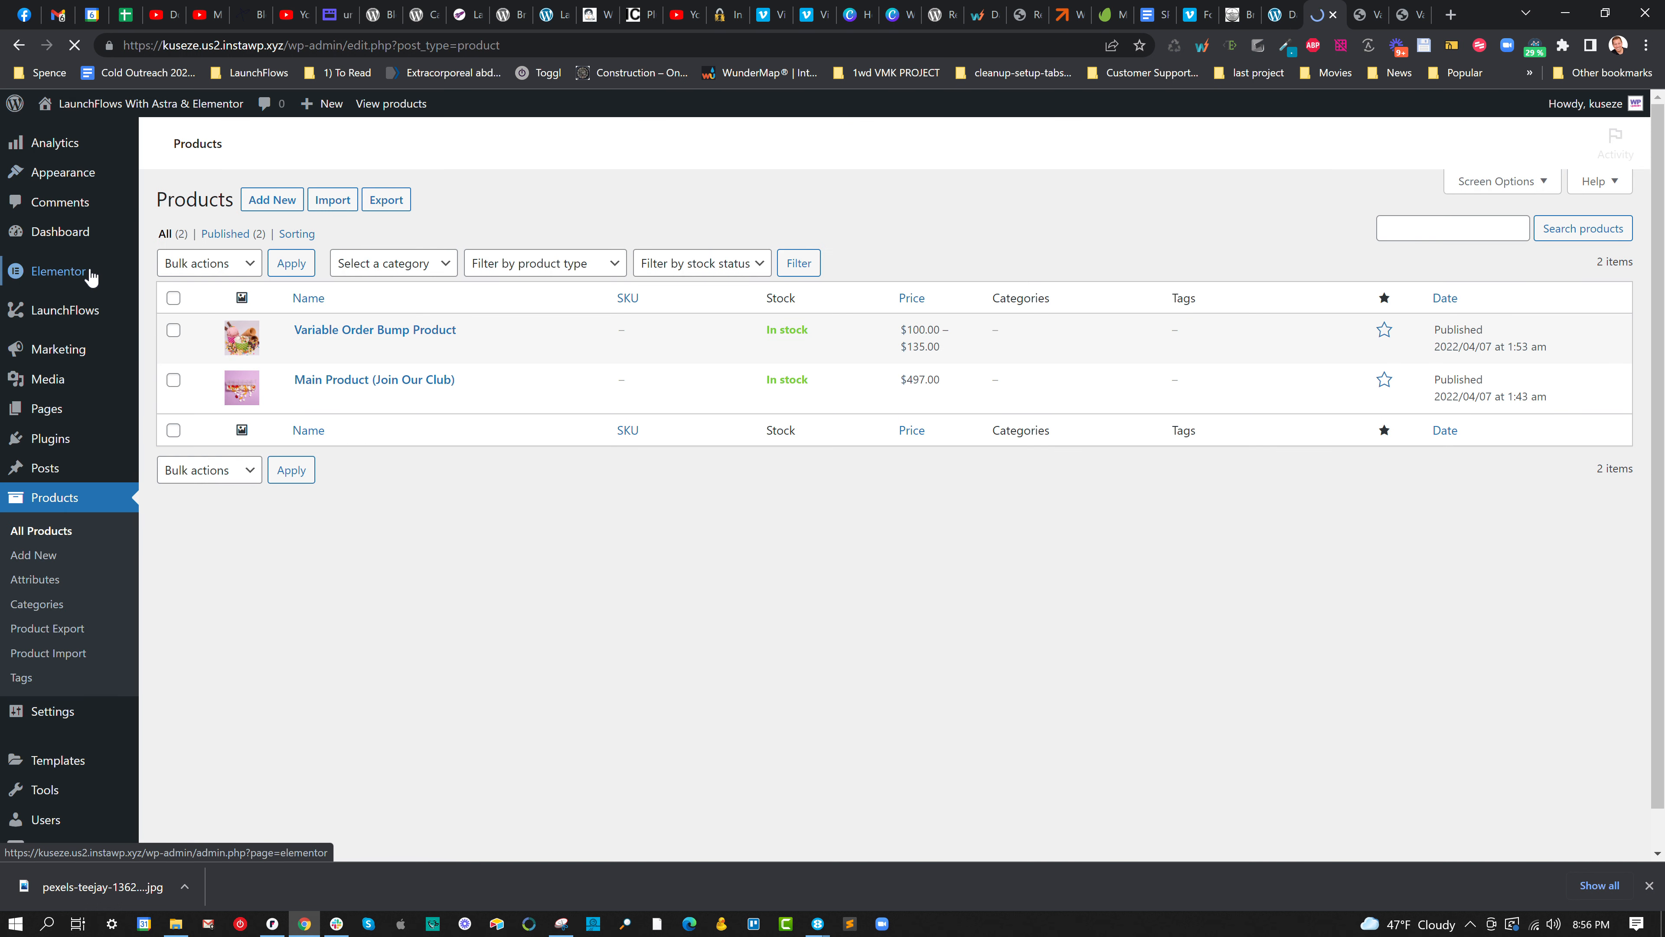
pyautogui.moveTo(81, 320)
pyautogui.click(164, 319)
pyautogui.scroll(-5, 502, 370)
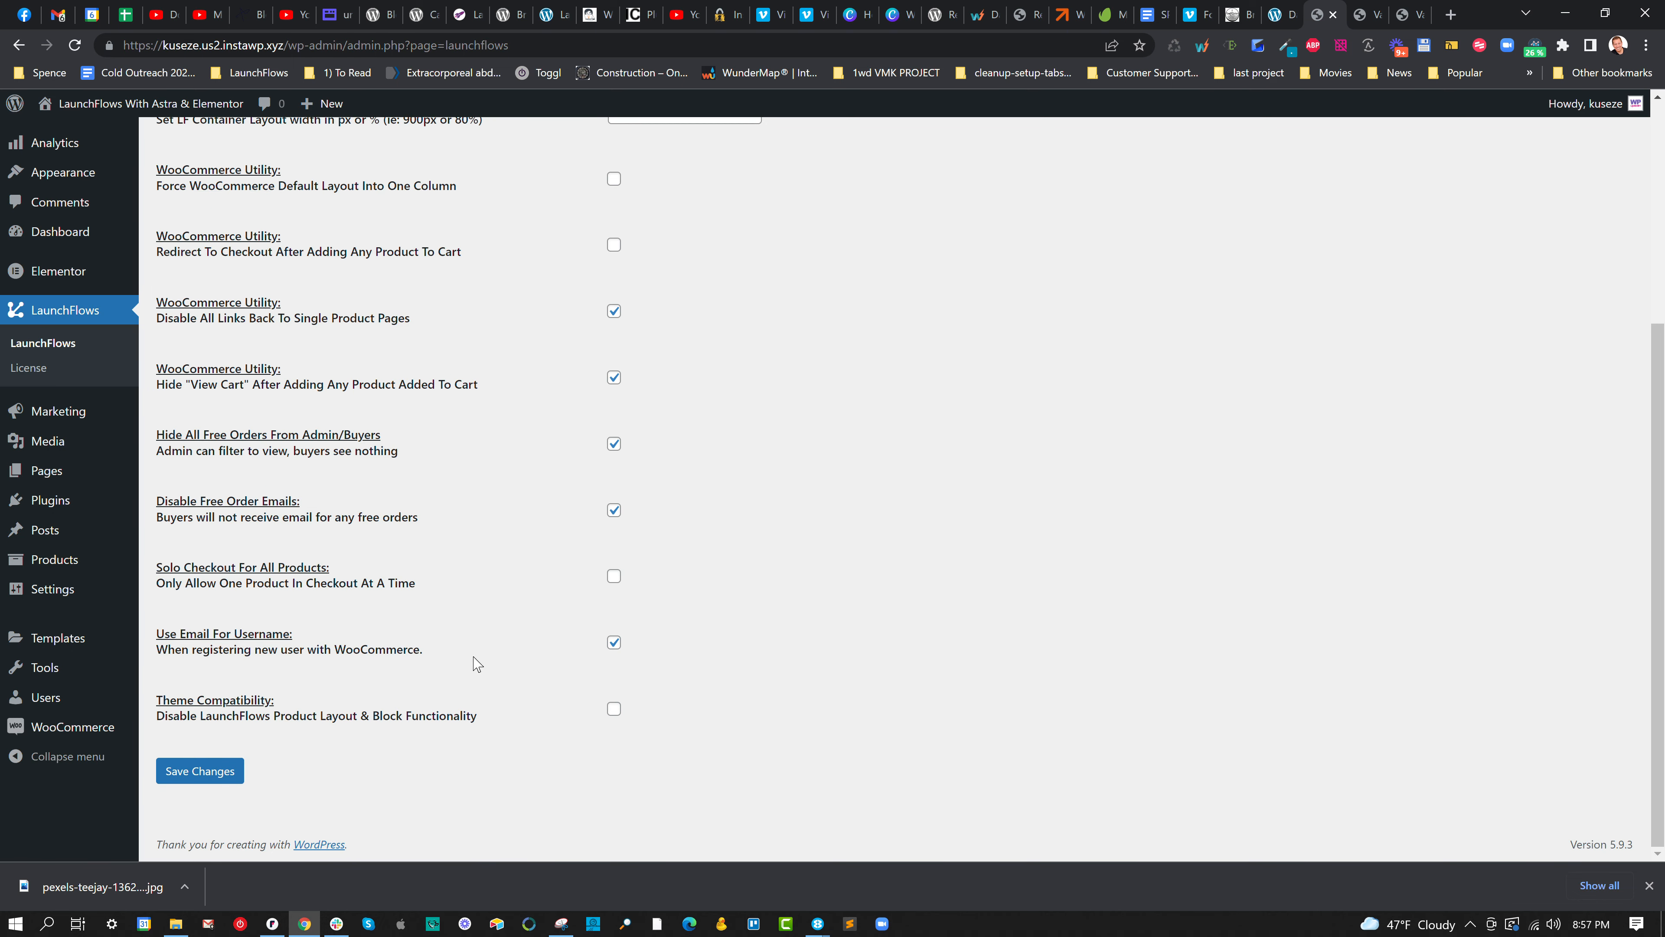
pyautogui.scroll(5, 356, 715)
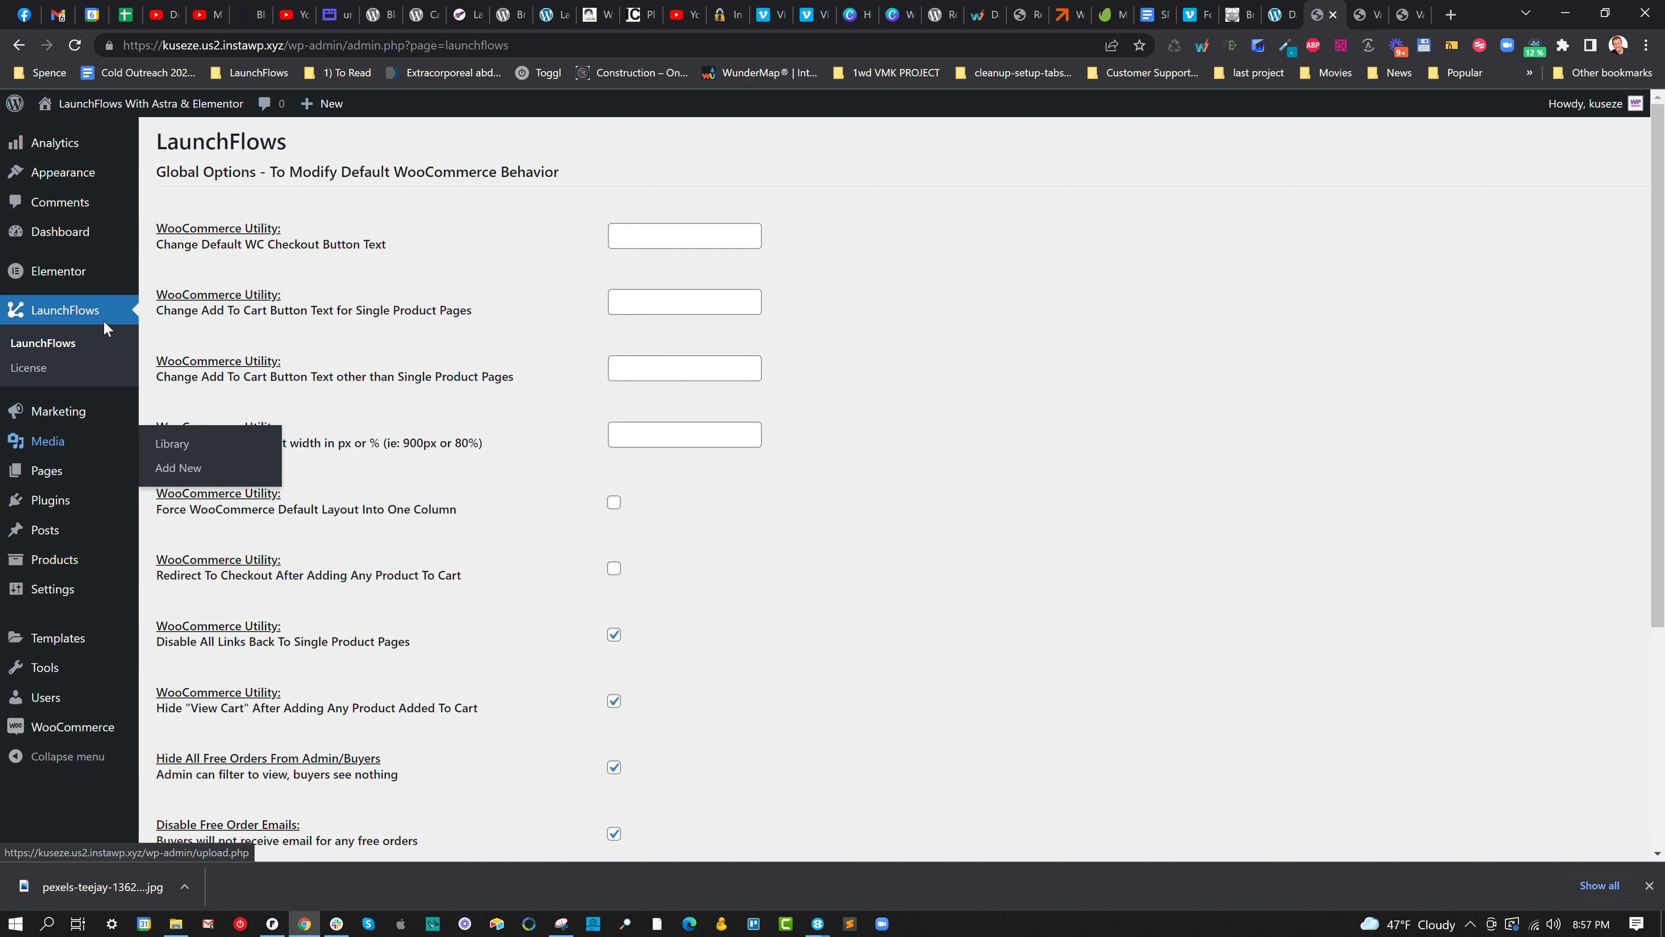
# Enable Elementor for landing pages and products, disable its default colors and fonts, and save the settings.
pyautogui.moveTo(80, 278)
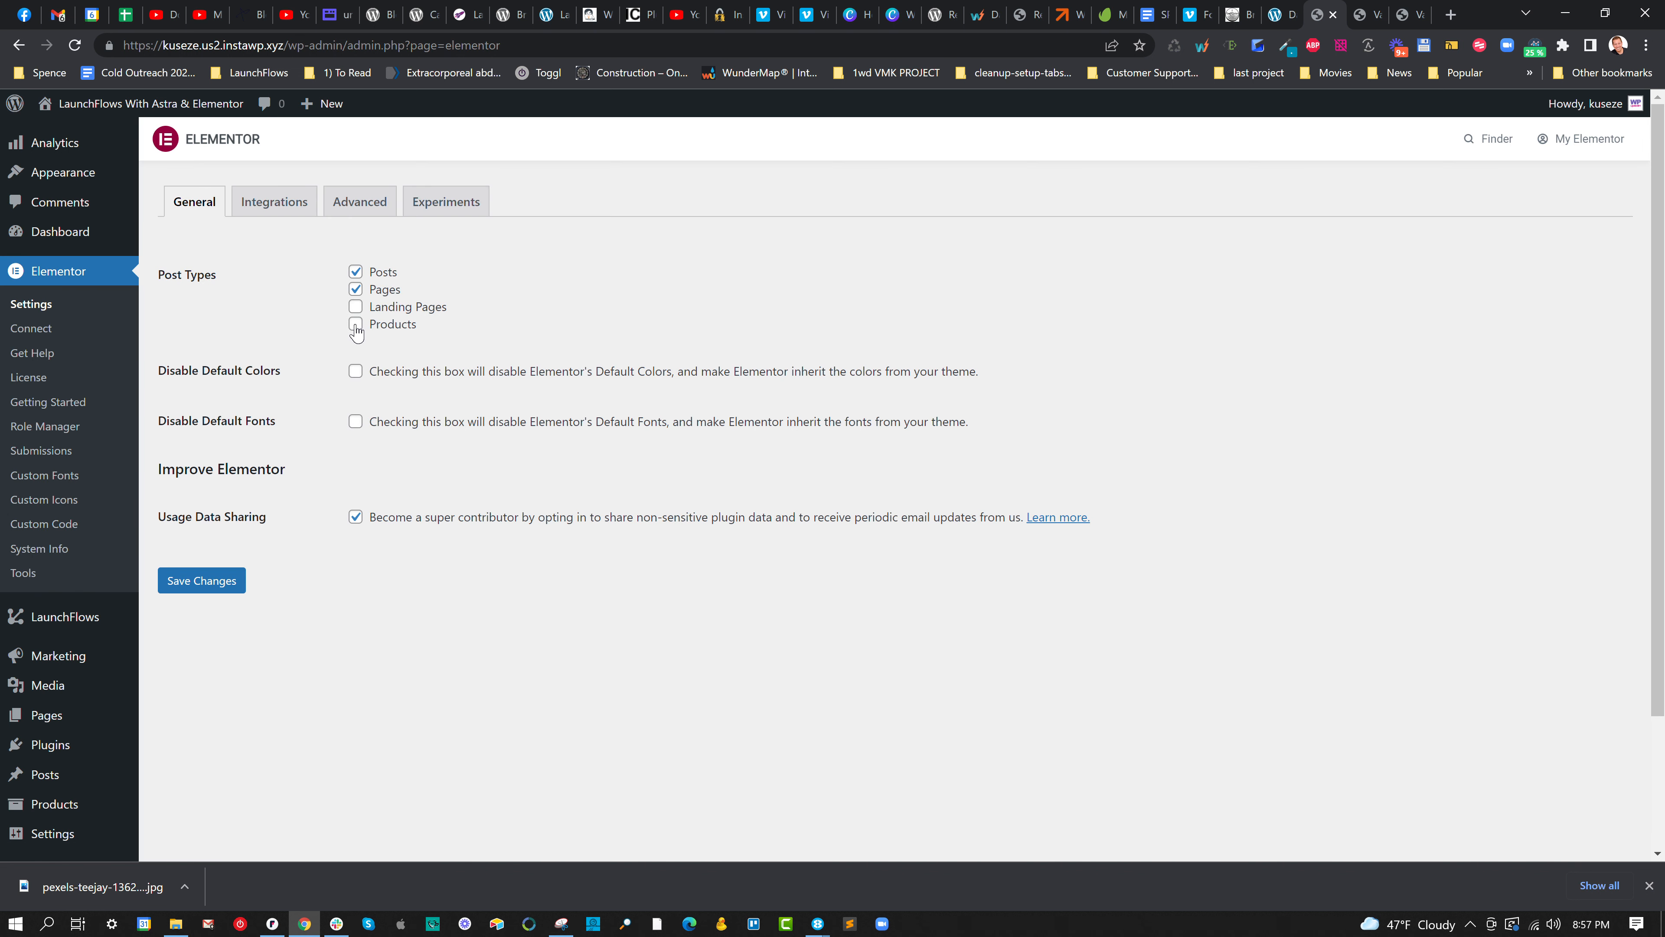
pyautogui.click(356, 307)
pyautogui.click(355, 371)
pyautogui.click(358, 425)
pyautogui.click(226, 581)
# Open Variable Order Bump Product for editing from its live page and load it in the Elementor editor.
pyautogui.click(1333, 15)
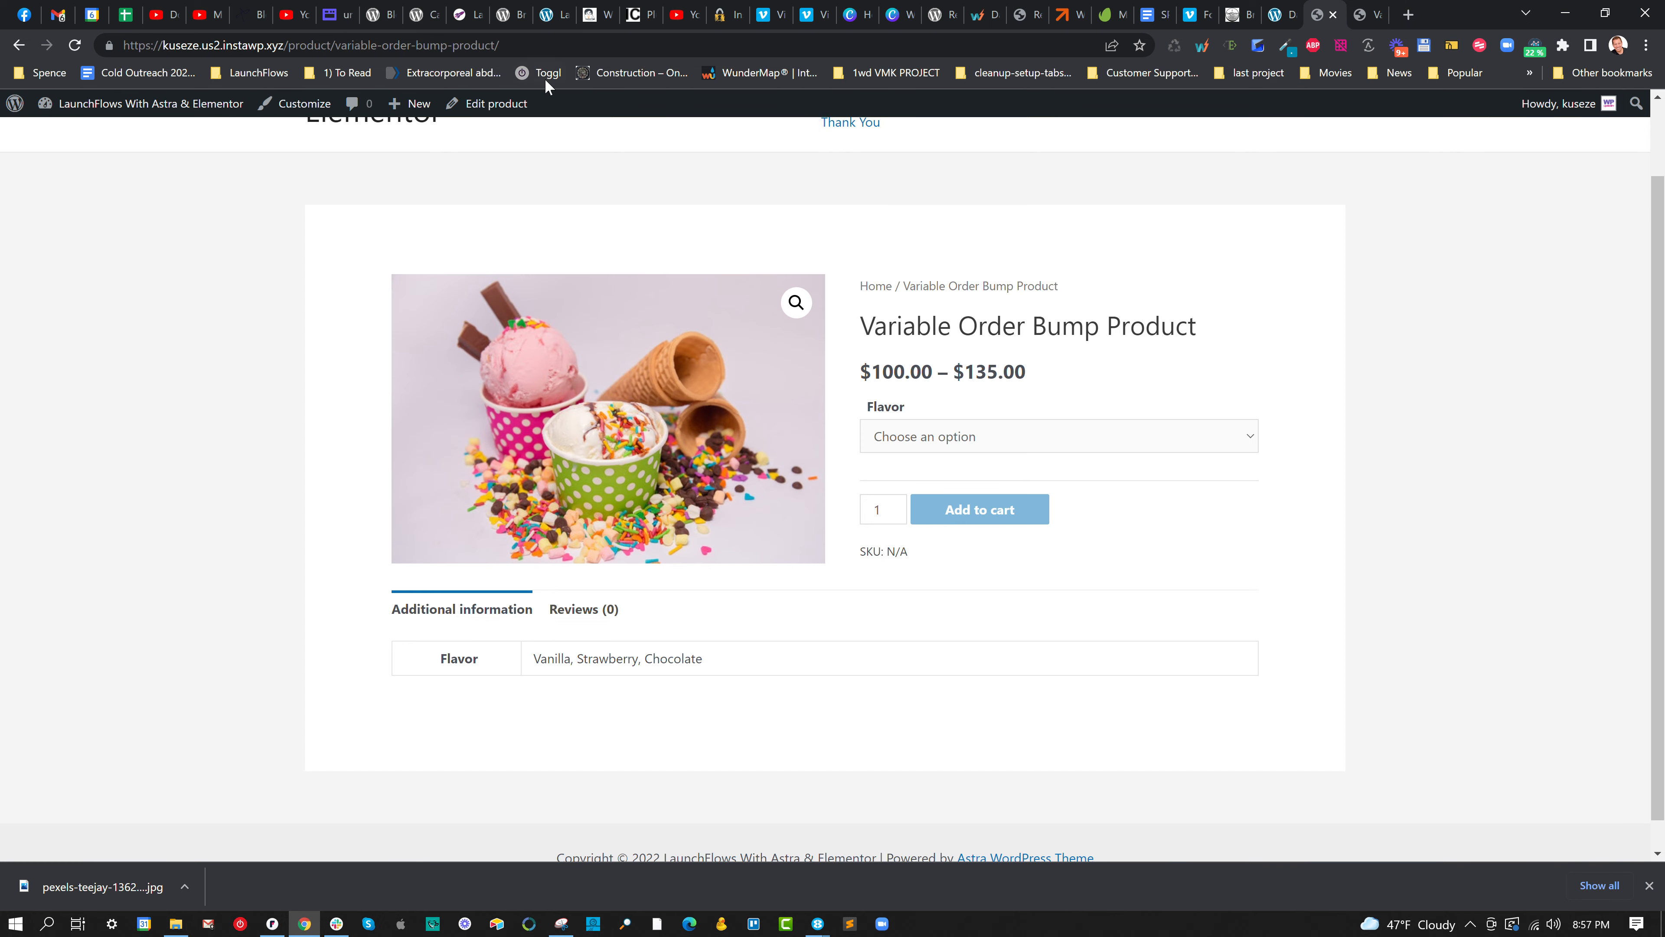
pyautogui.click(497, 105)
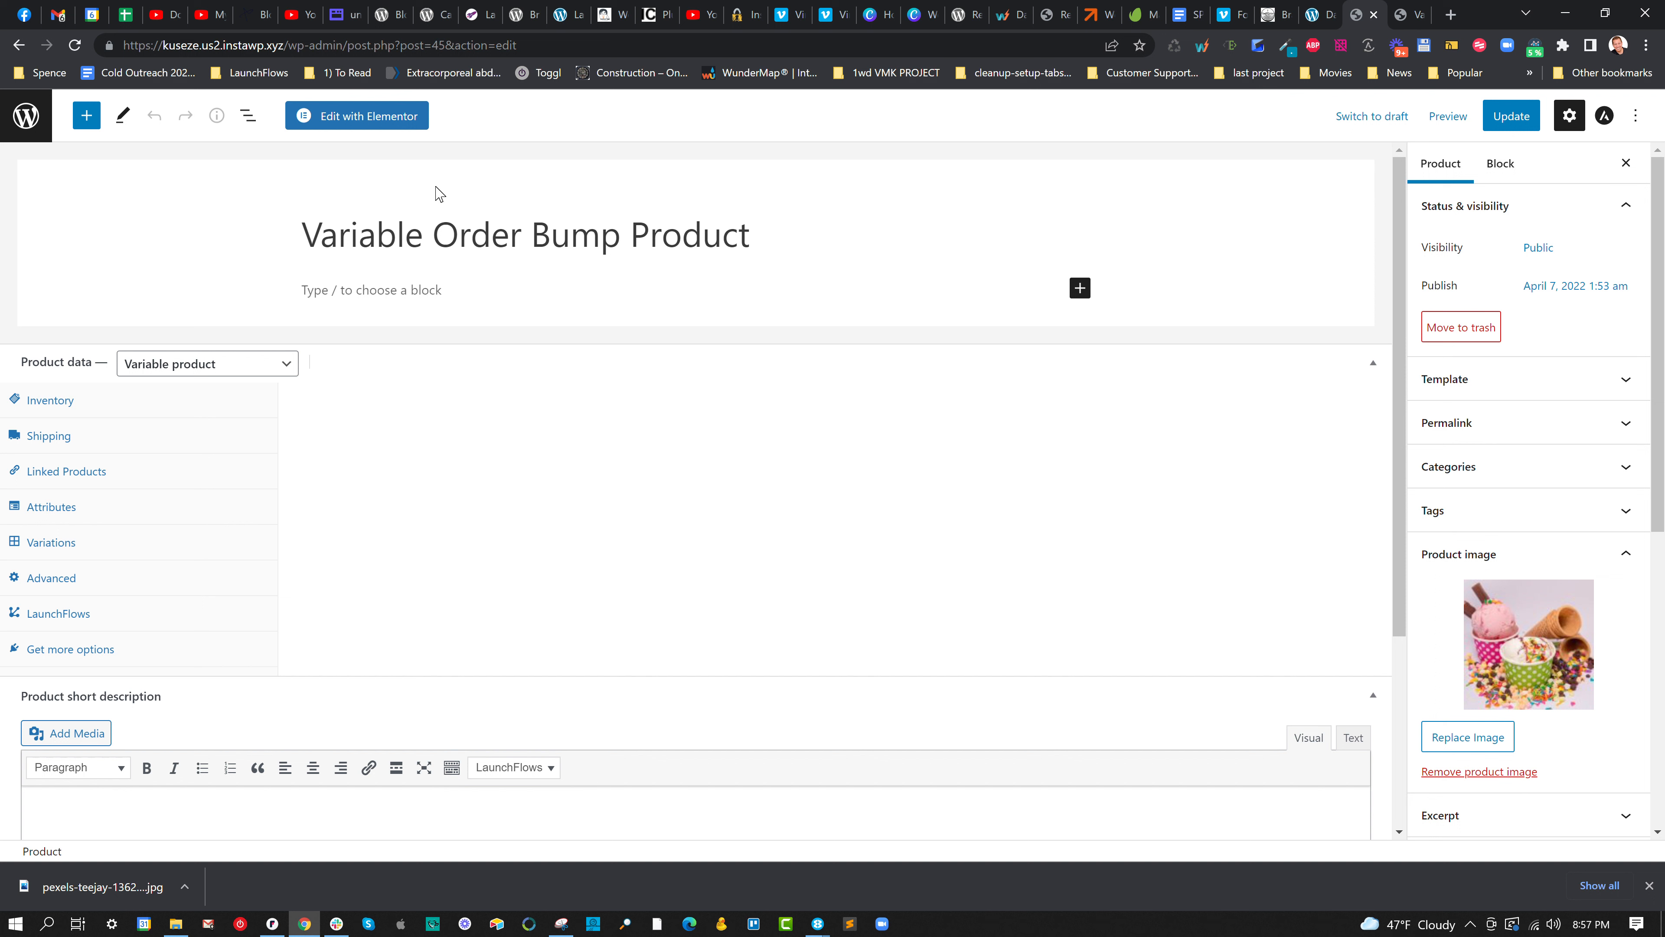
pyautogui.click(356, 115)
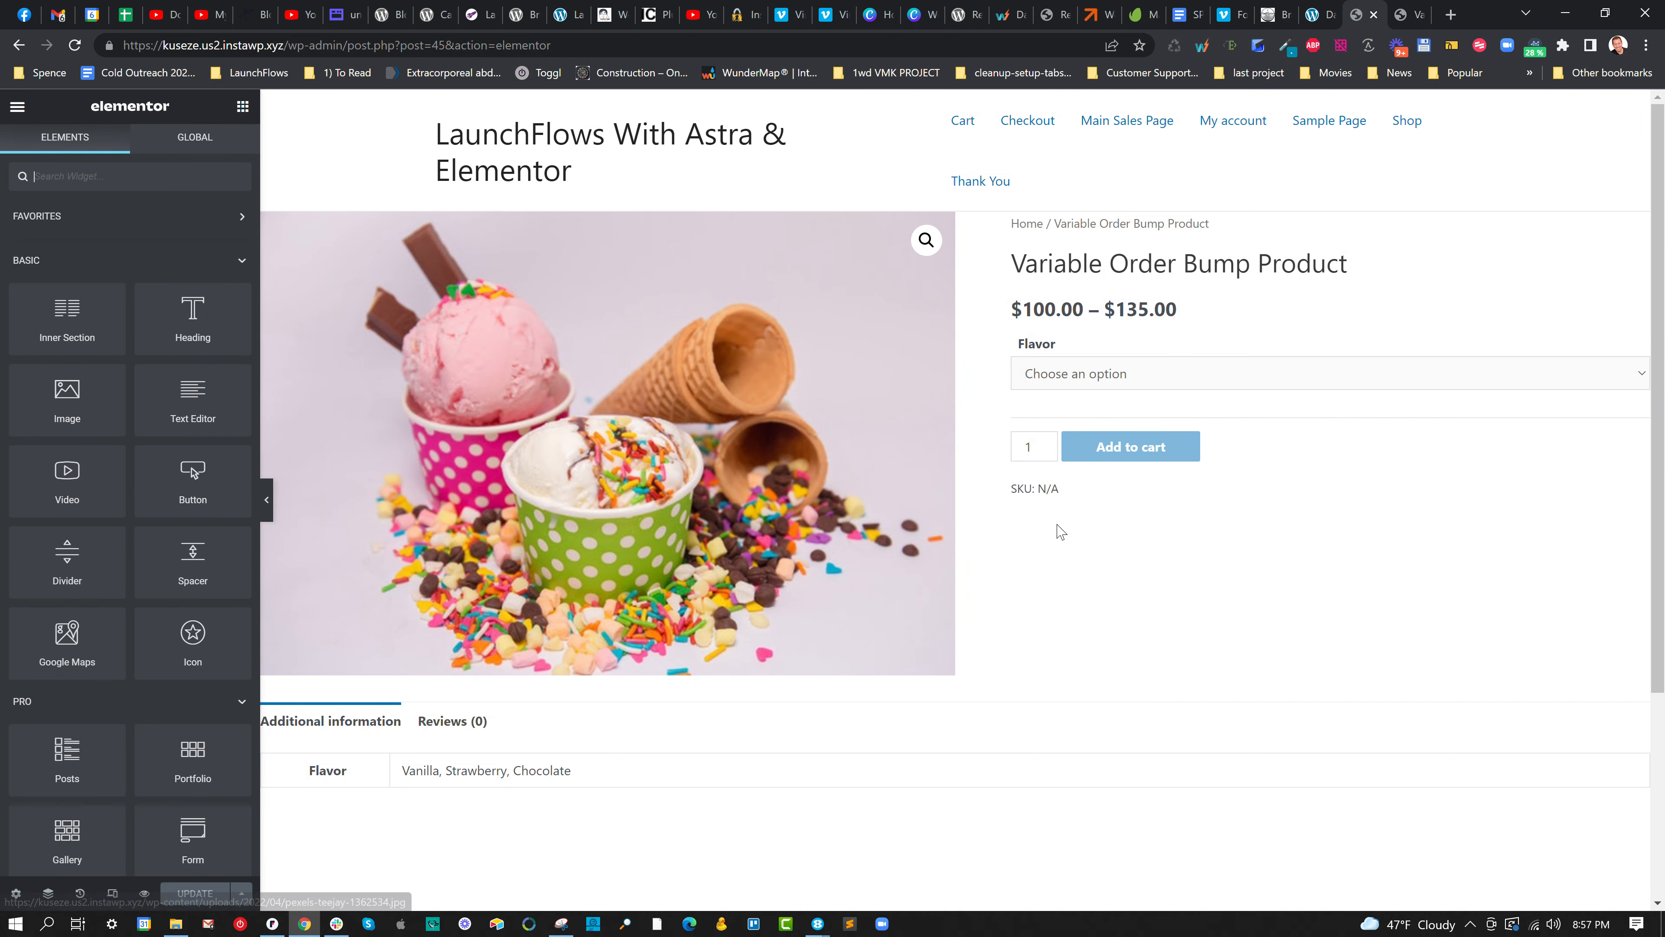
pyautogui.scroll(-4, 591, 488)
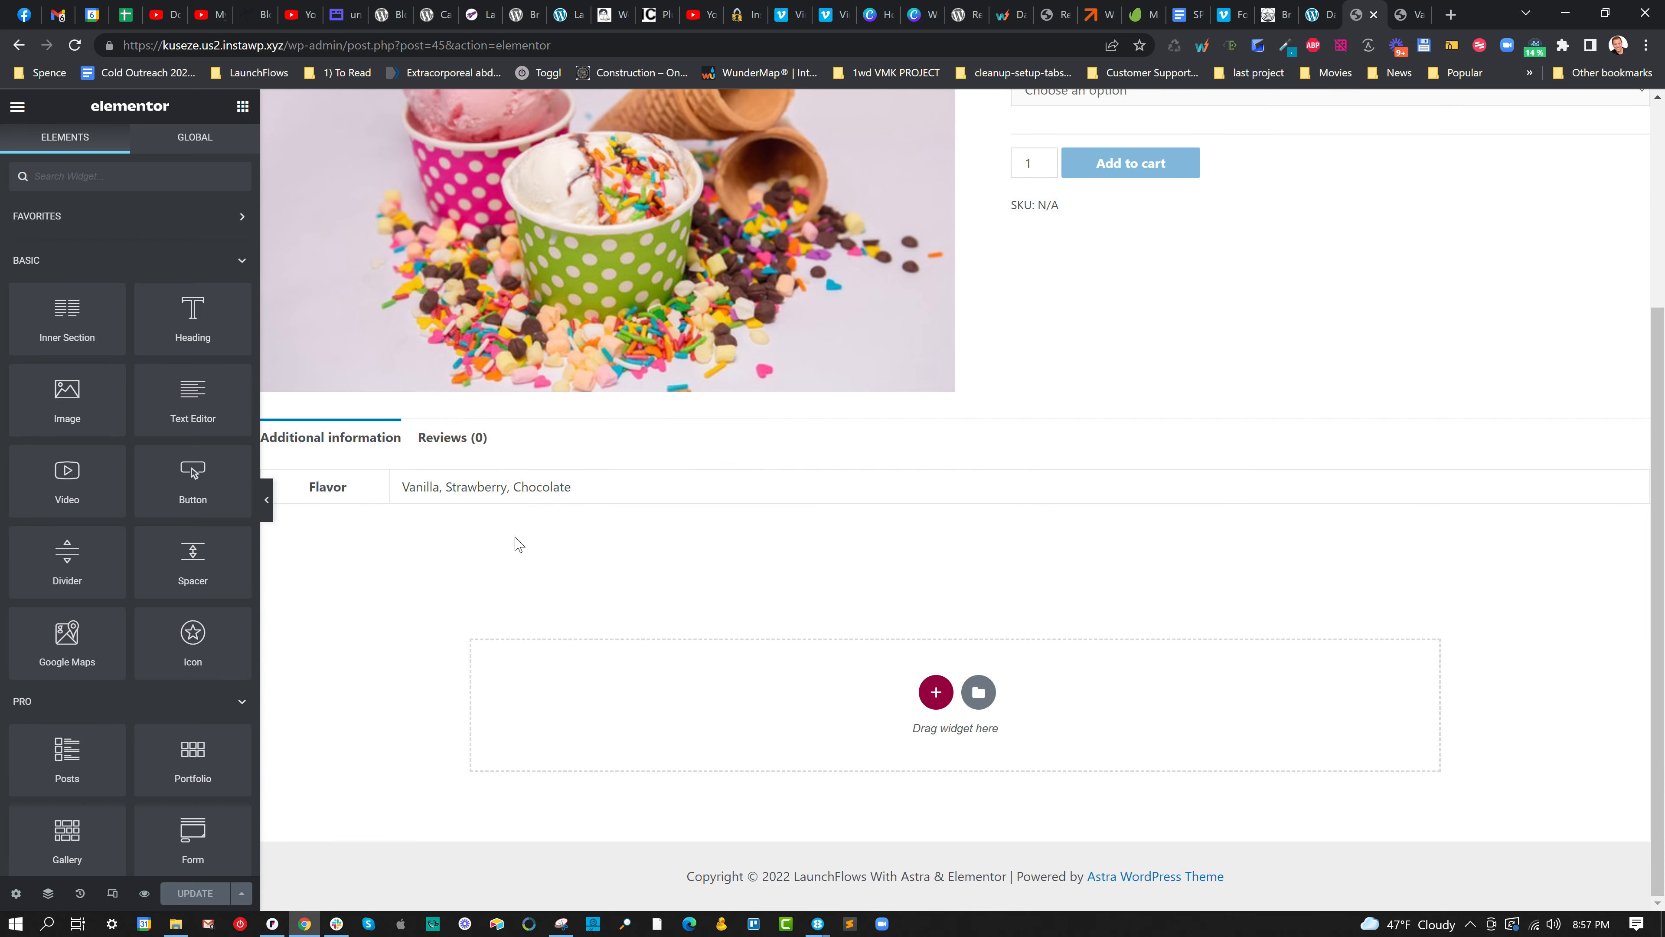
# Set the product's page layout to Elementor Canvas, update the page and reload the editor.
pyautogui.click(15, 892)
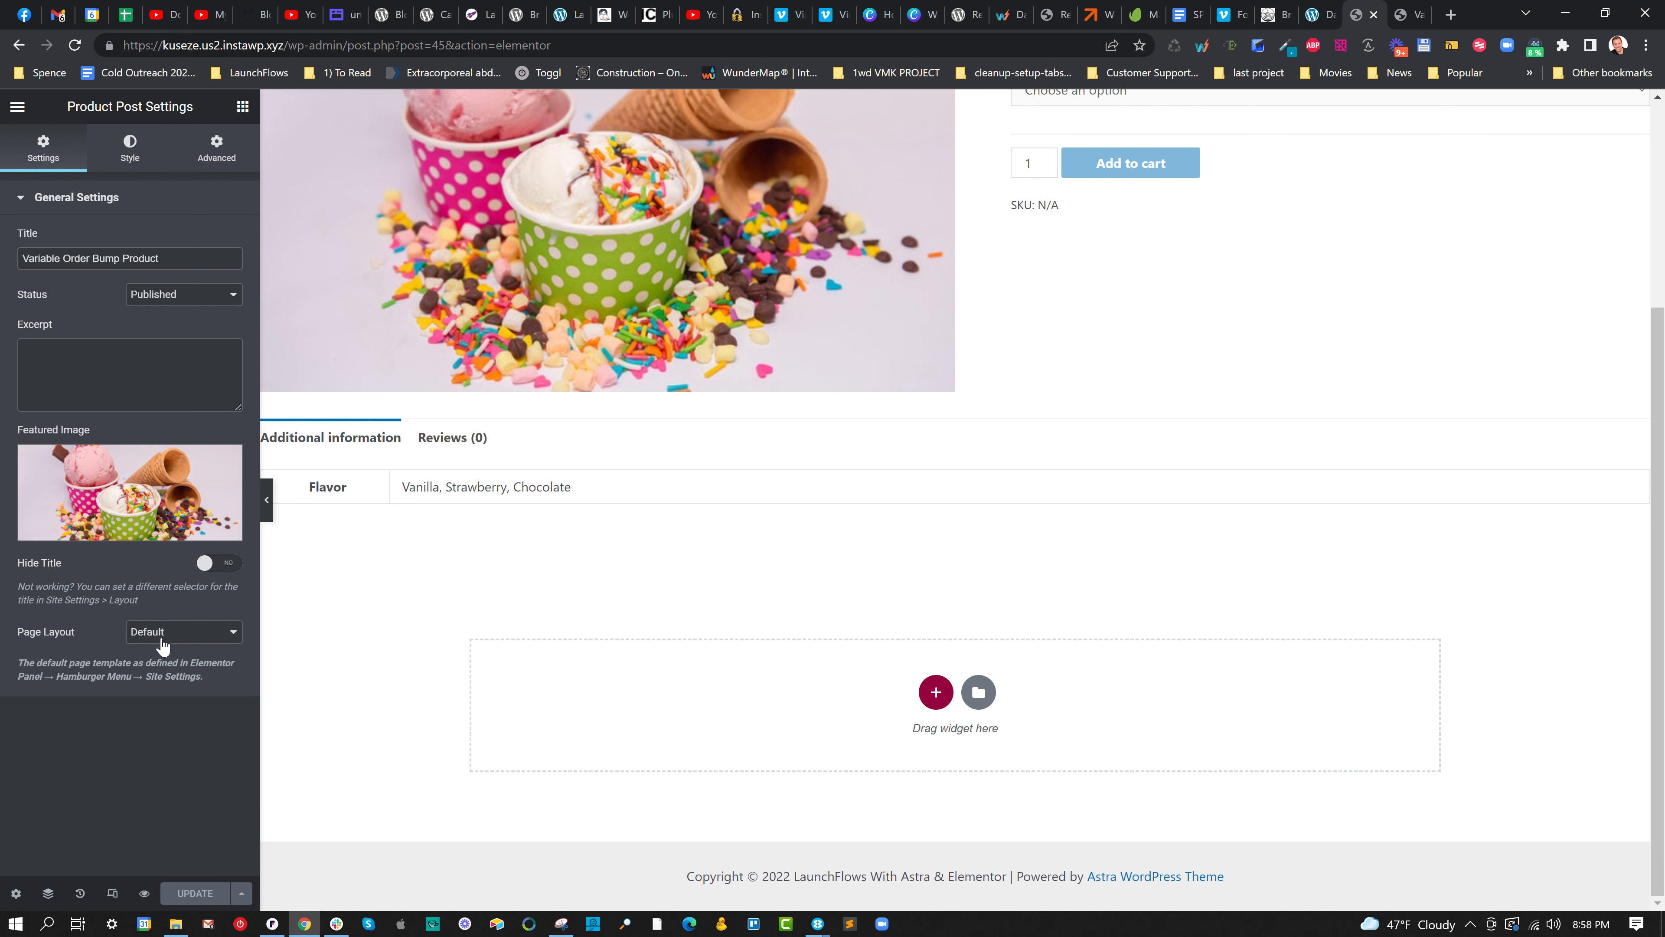
pyautogui.scroll(4, 993, 435)
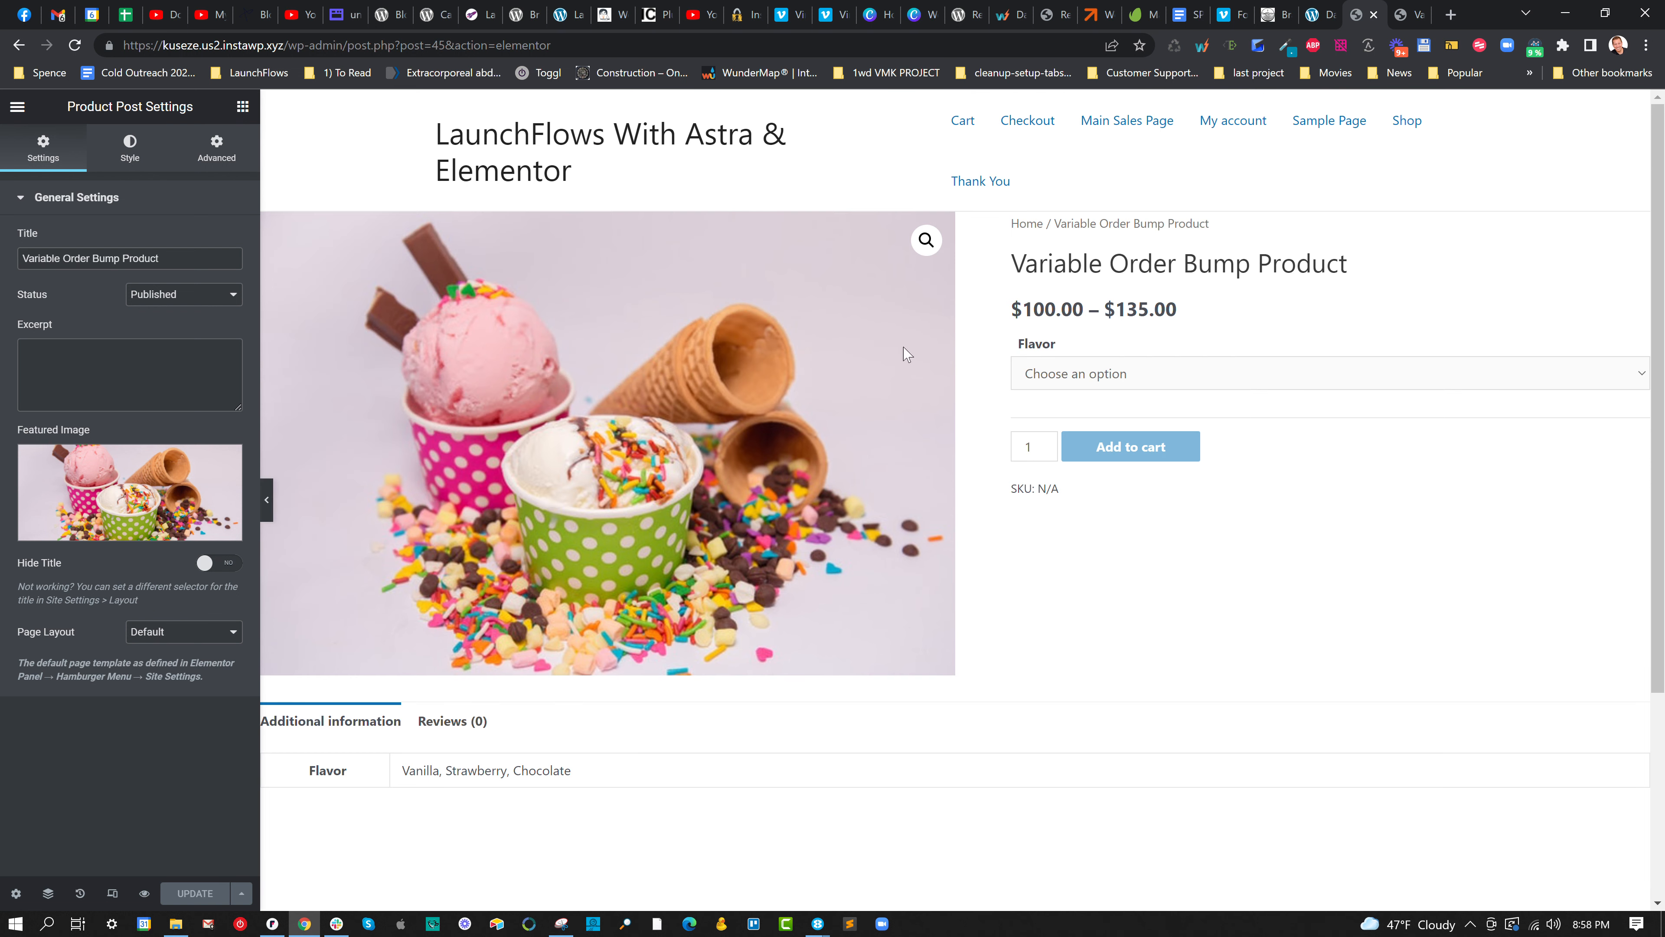
pyautogui.scroll(-4, 903, 454)
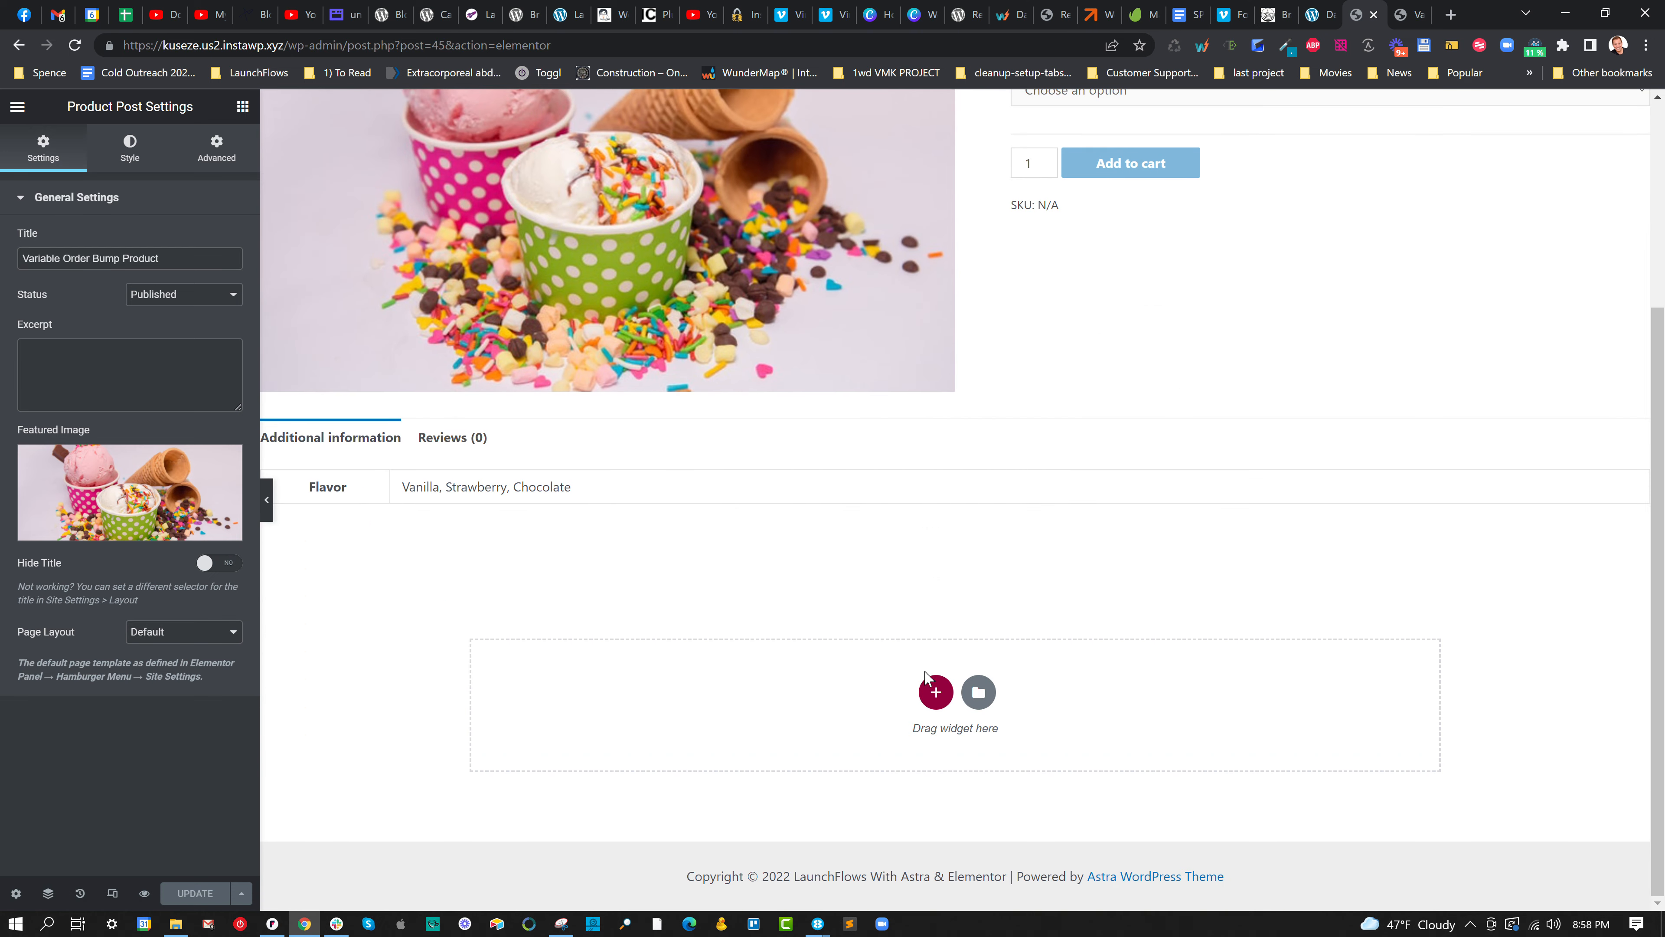
pyautogui.scroll(4, 911, 367)
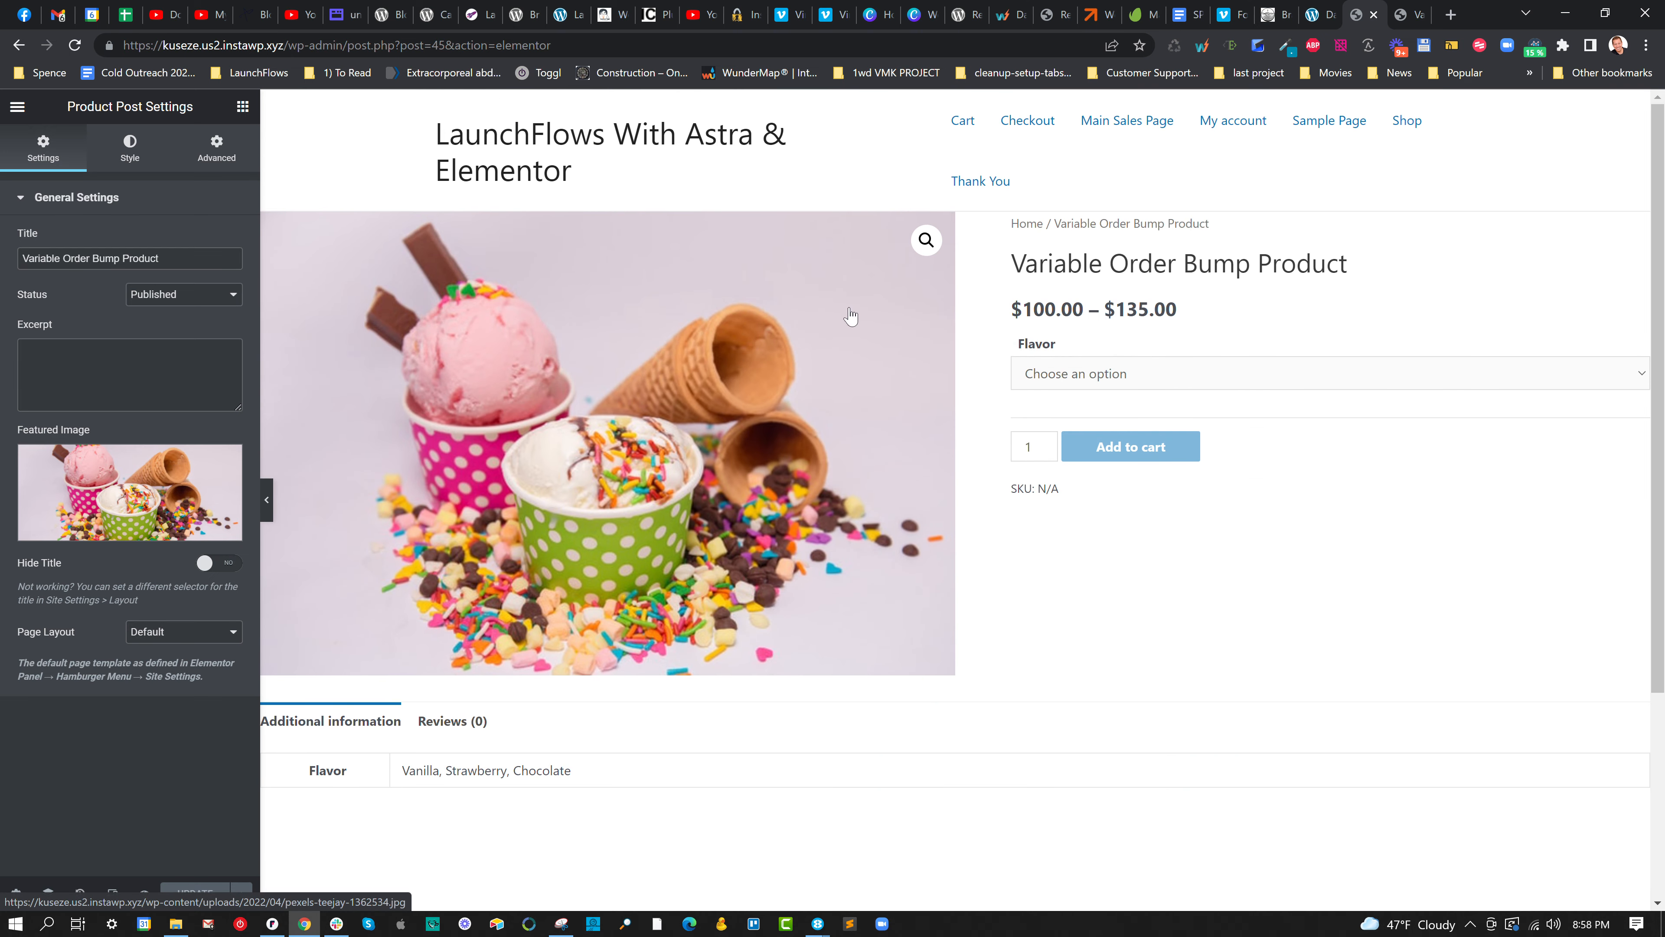
pyautogui.scroll(-4, 850, 316)
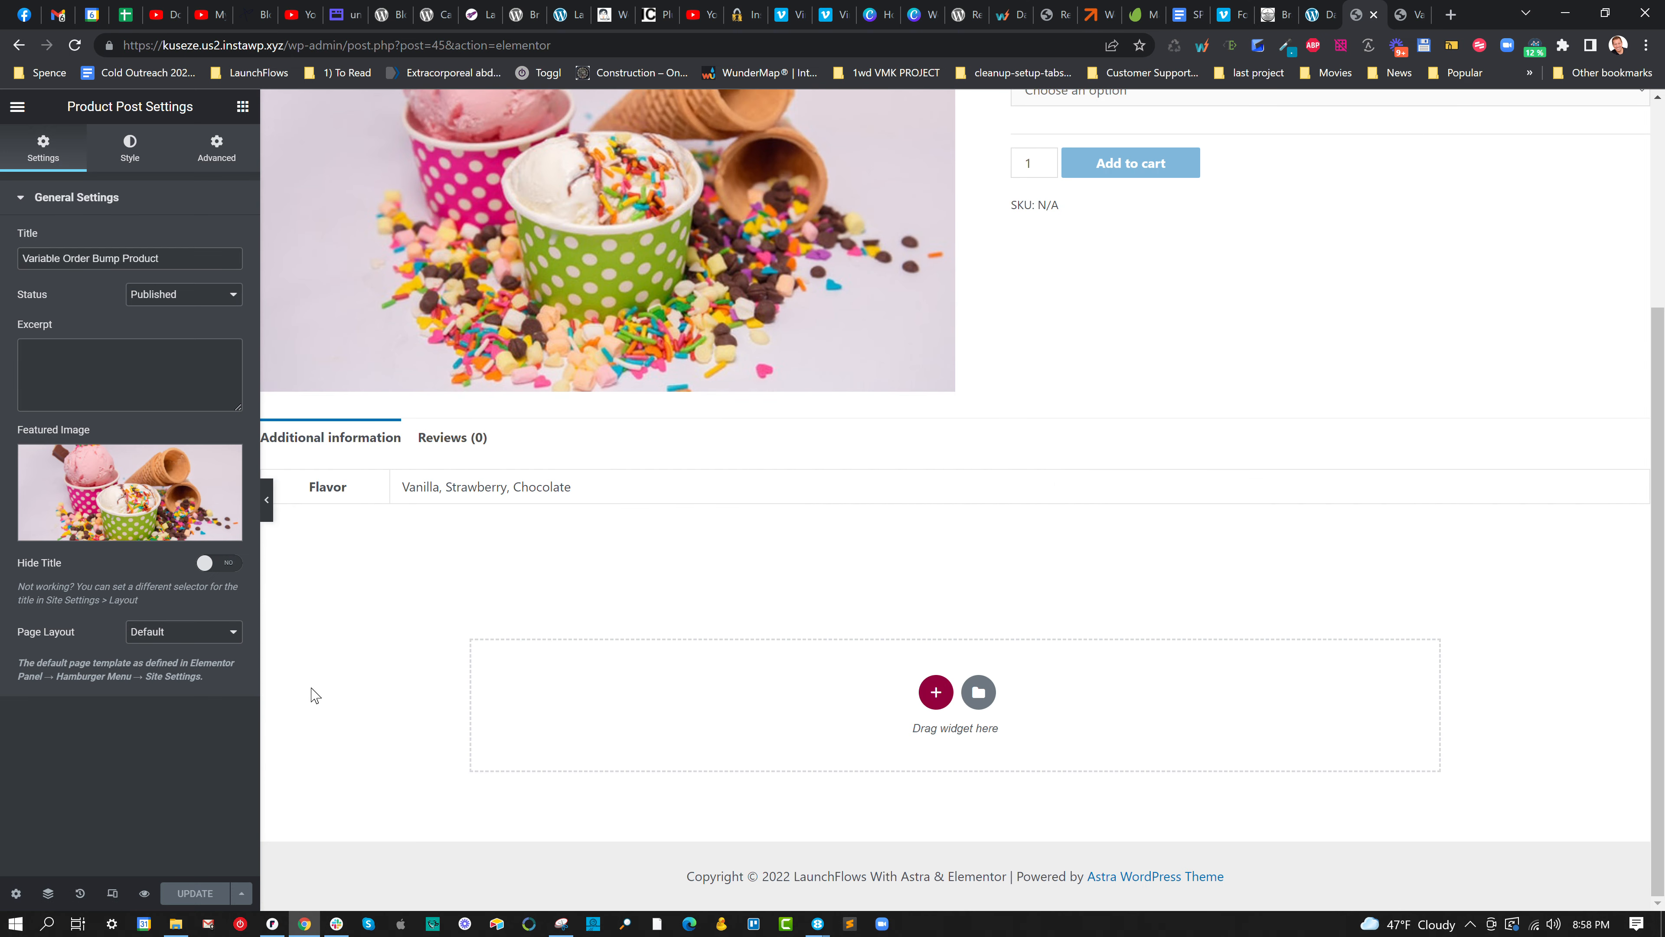
pyautogui.click(163, 634)
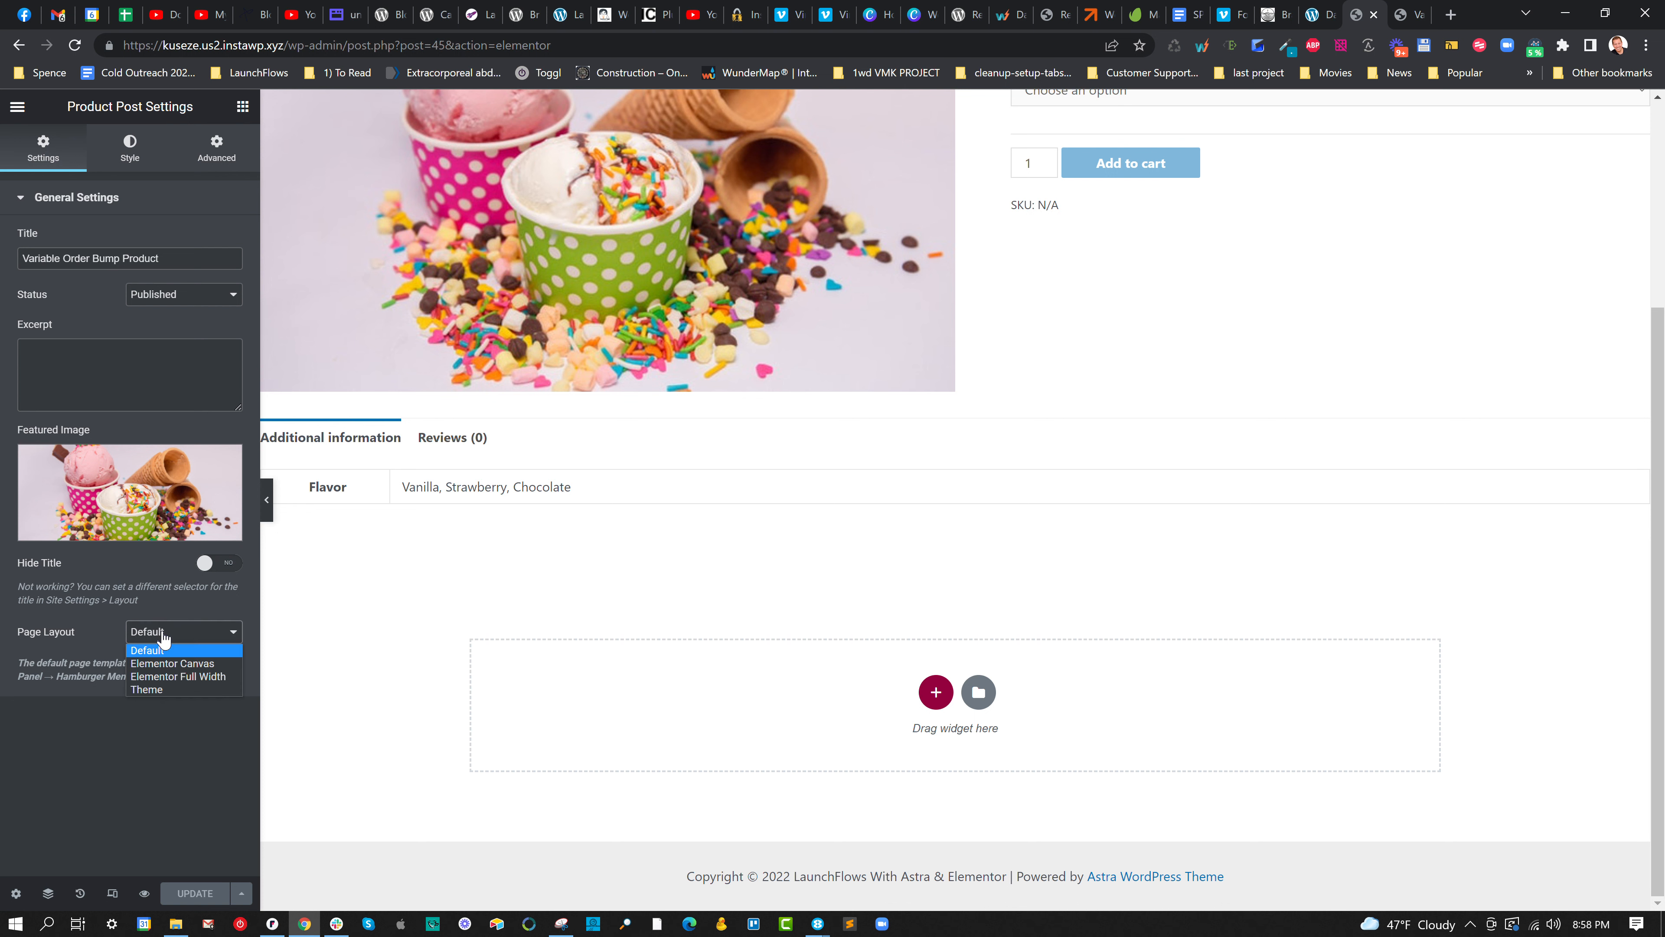
pyautogui.click(168, 663)
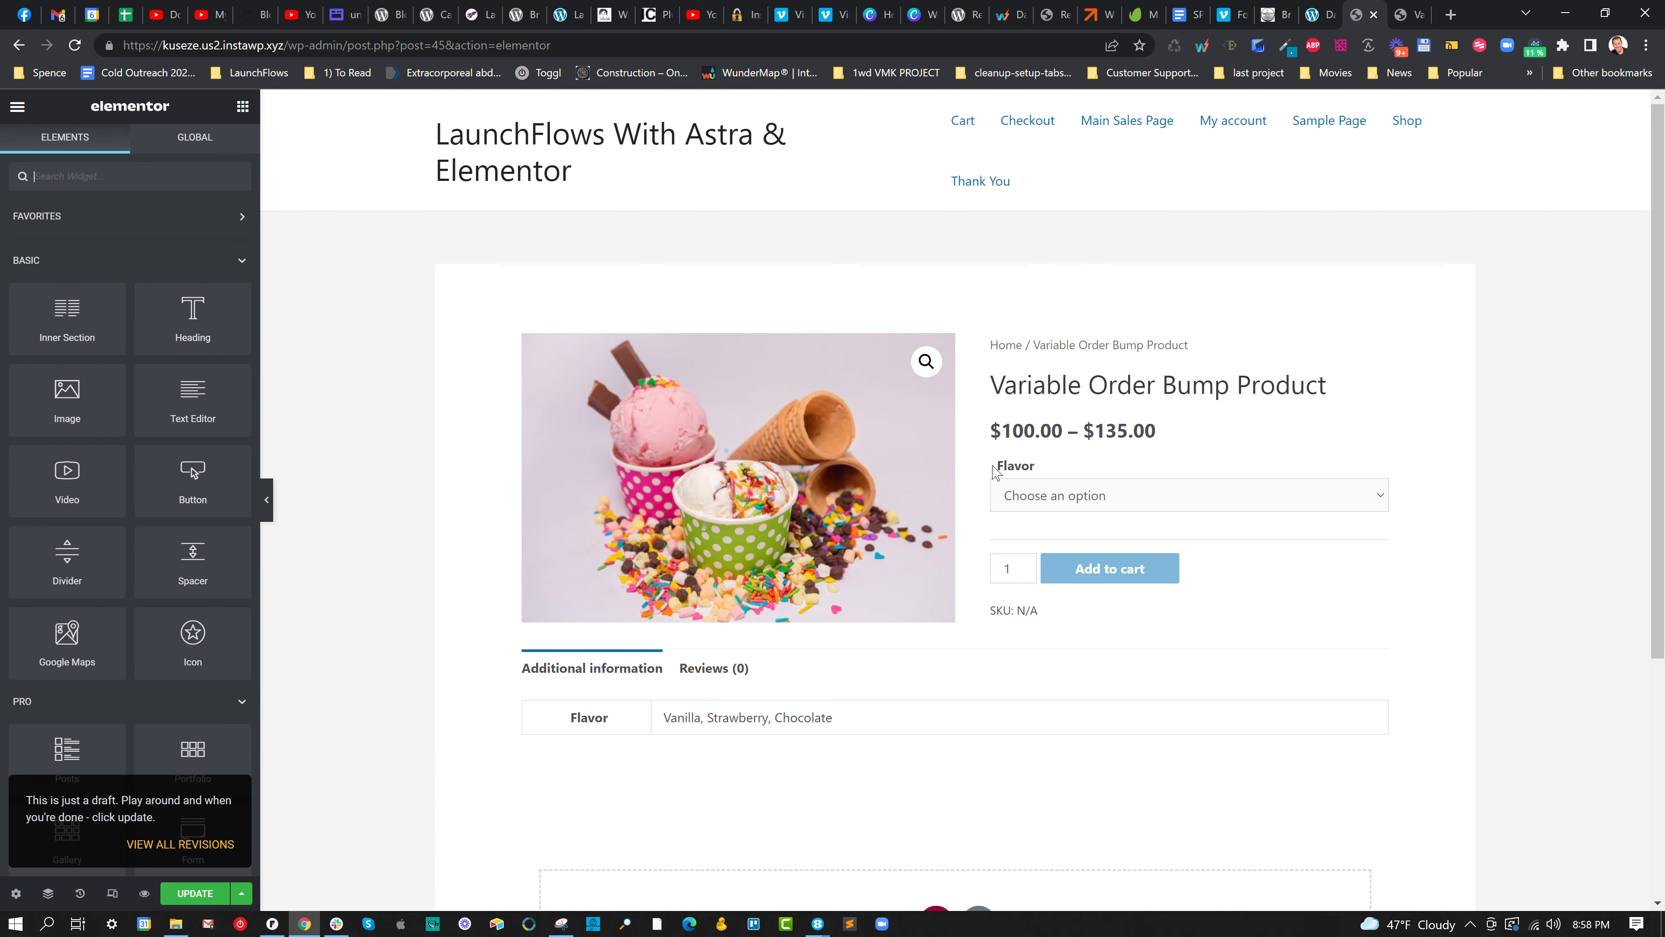
pyautogui.scroll(-5, 995, 471)
pyautogui.click(211, 893)
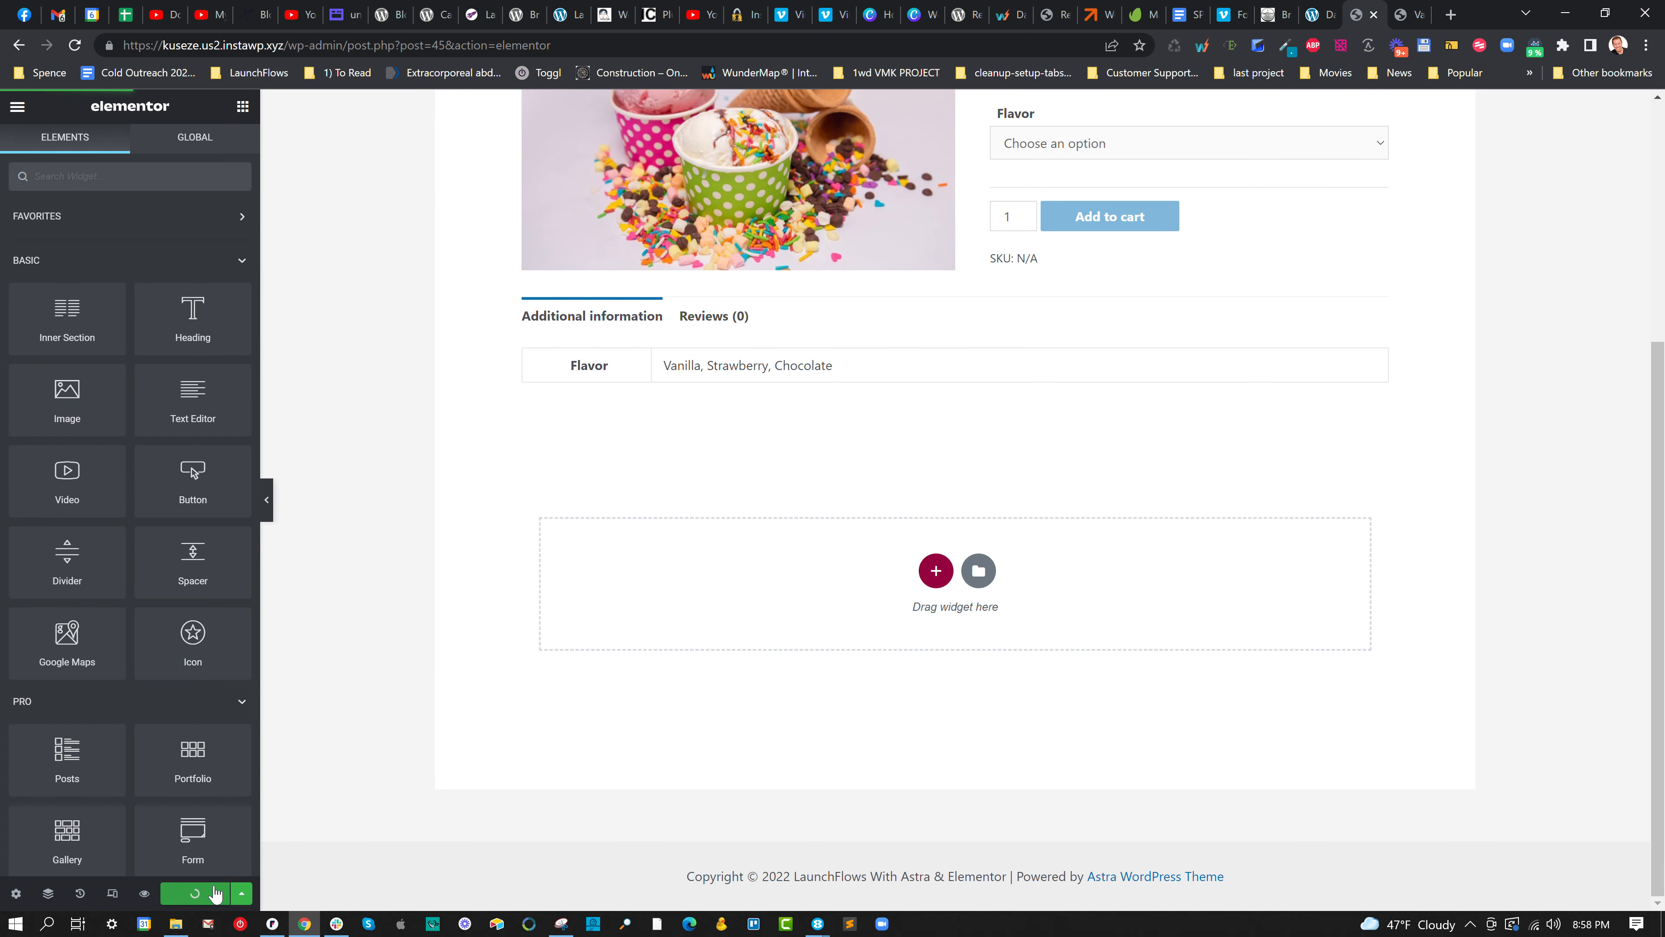
pyautogui.click(75, 46)
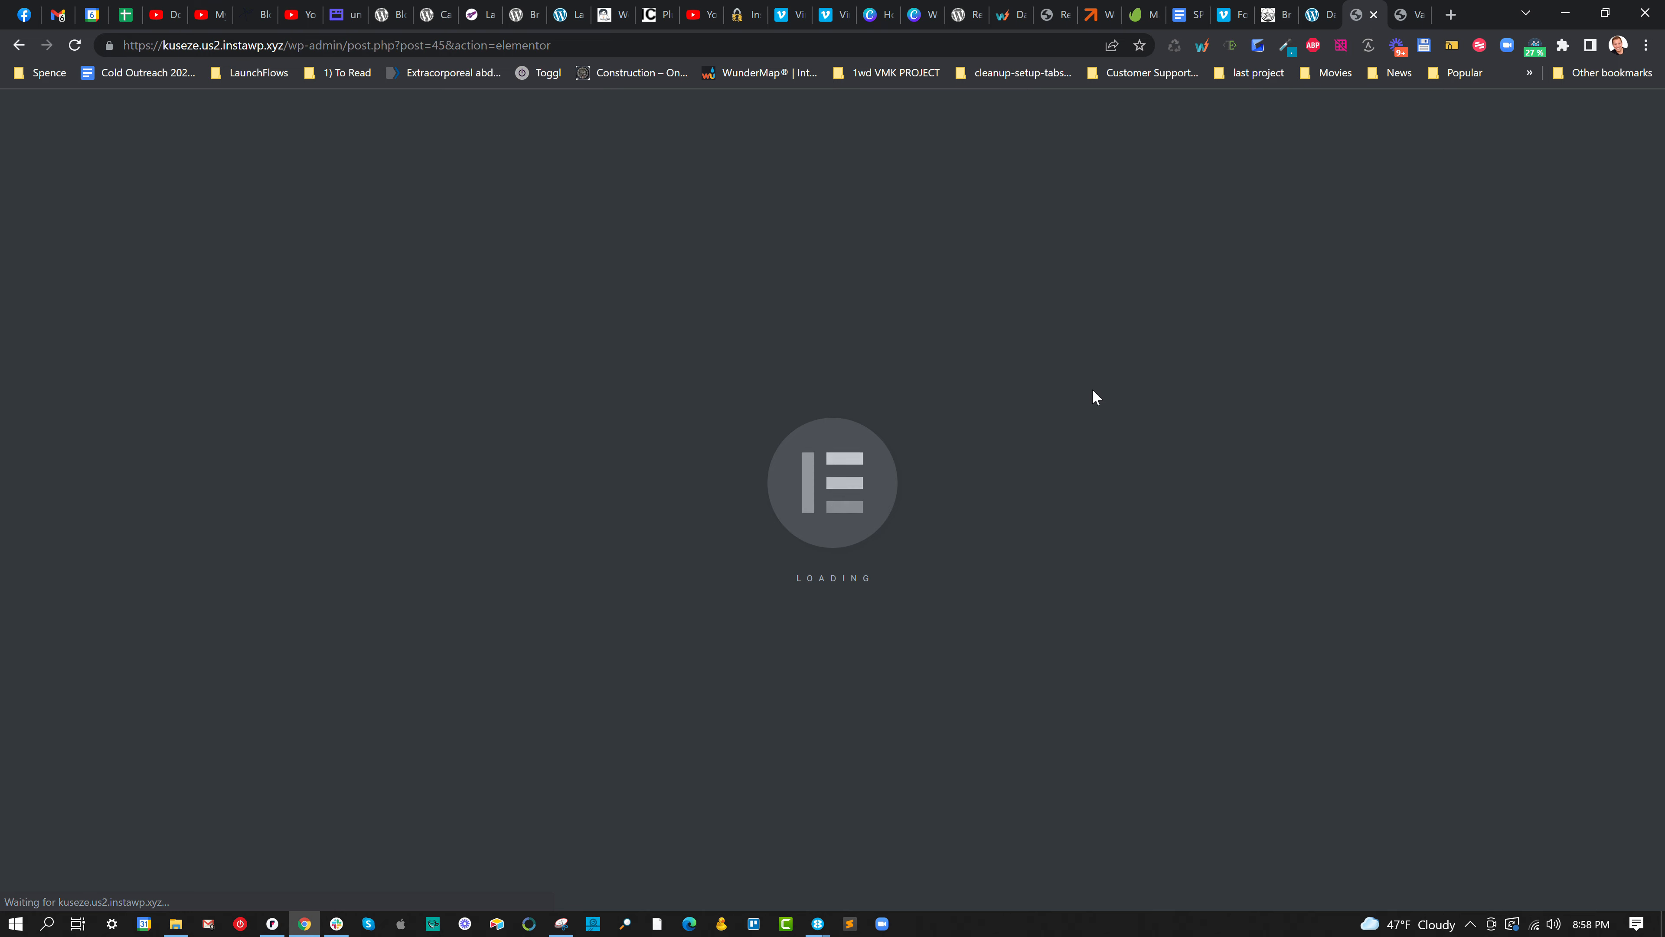
pyautogui.scroll(-5, 1003, 499)
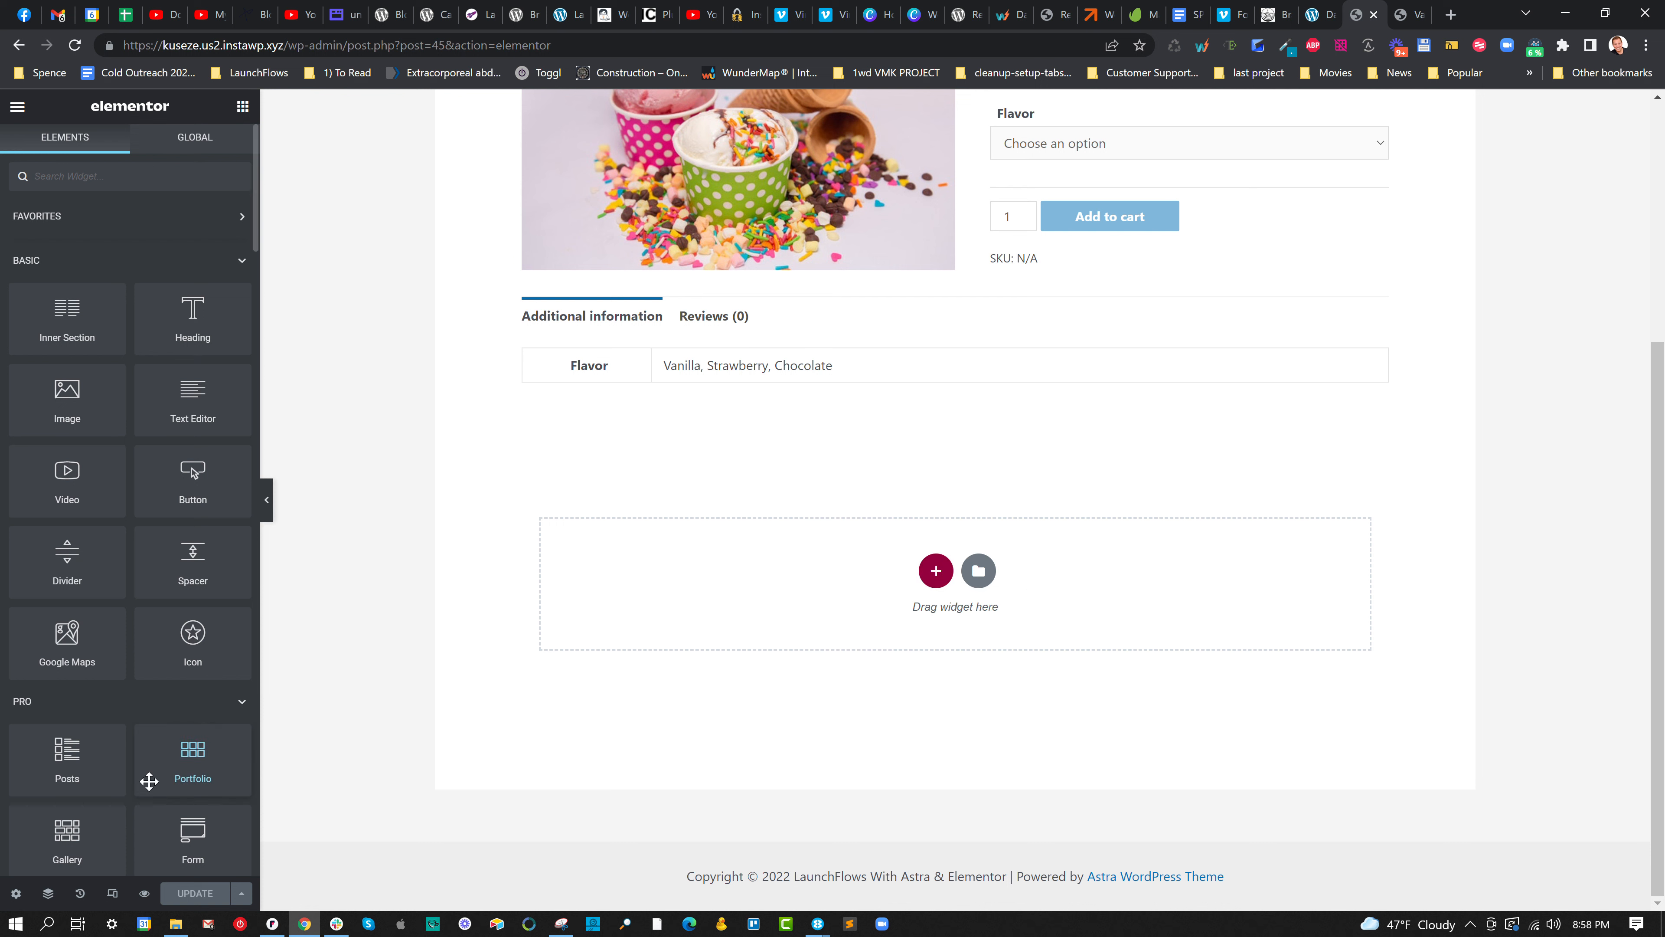
# Set the product's page layout back to Default in the post settings.
pyautogui.click(17, 894)
pyautogui.click(184, 633)
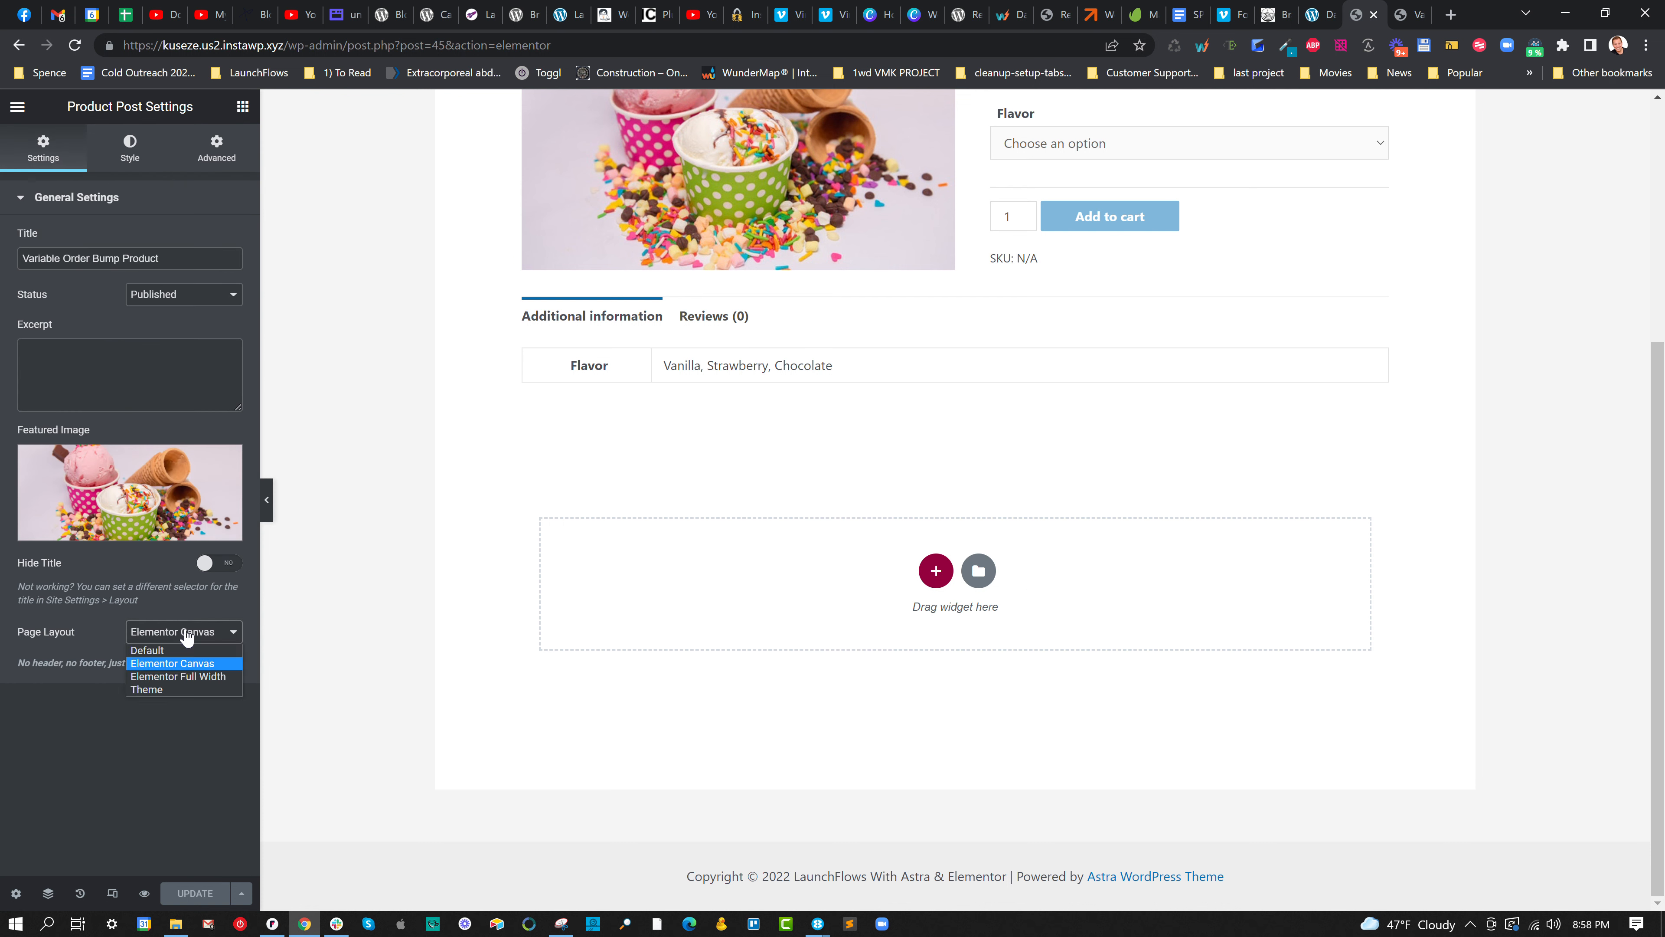
pyautogui.click(176, 653)
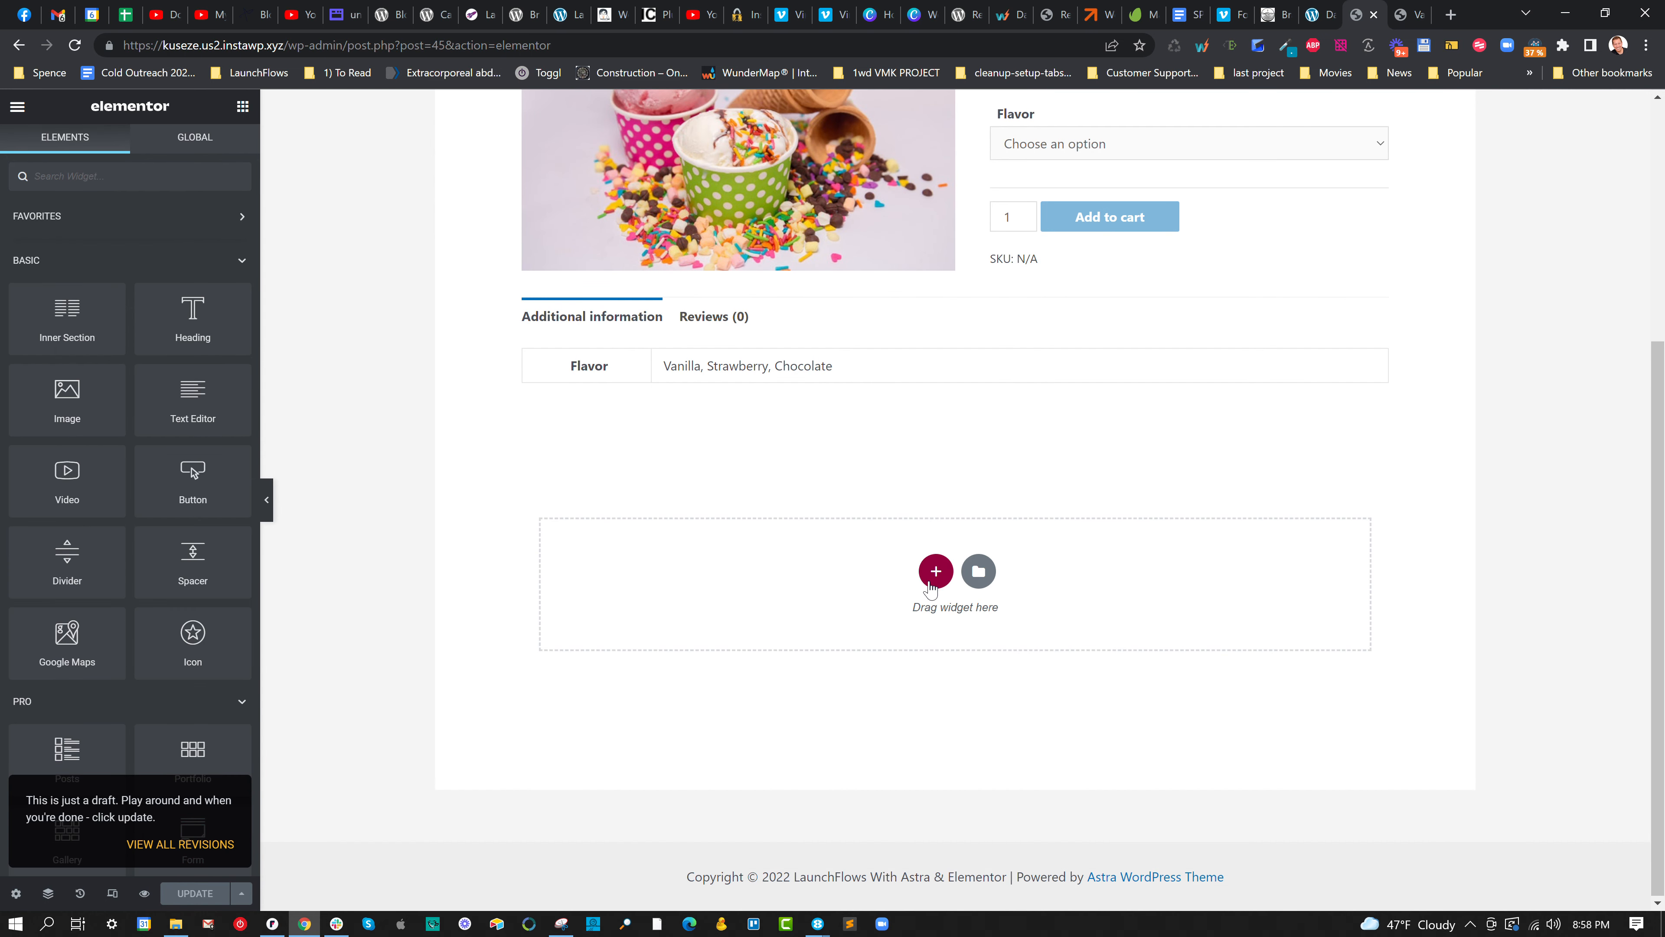
# Add a section with two equal columns below the product details and place the LaunchFlows Product Images widget in its second column.
pyautogui.click(936, 571)
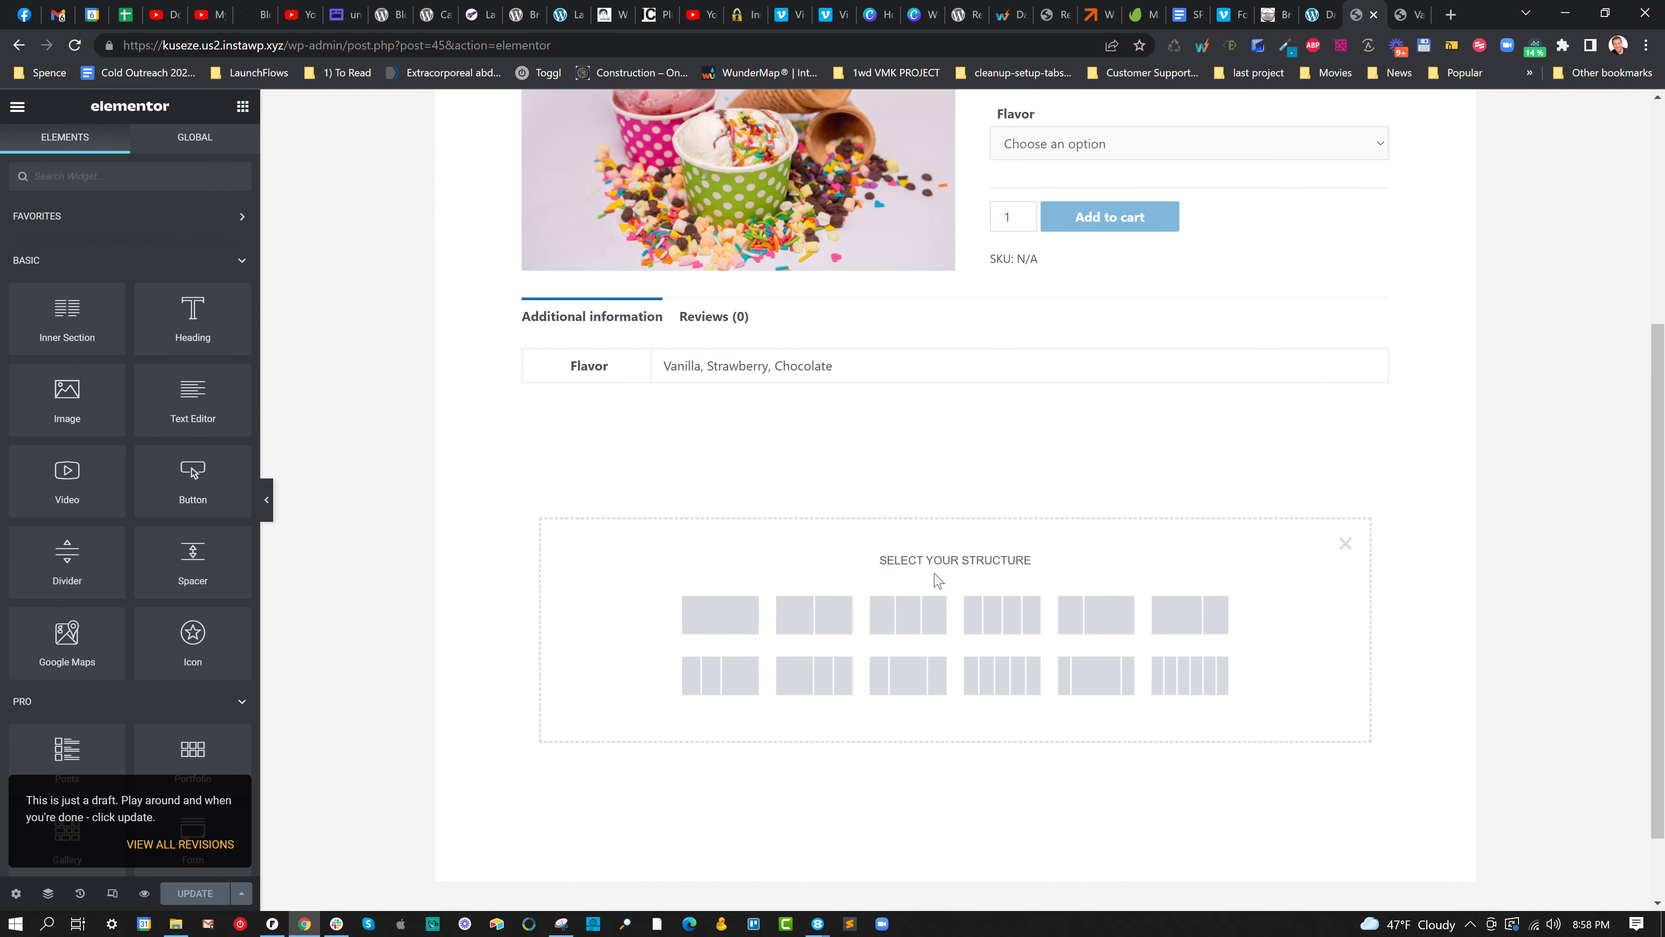
pyautogui.click(820, 617)
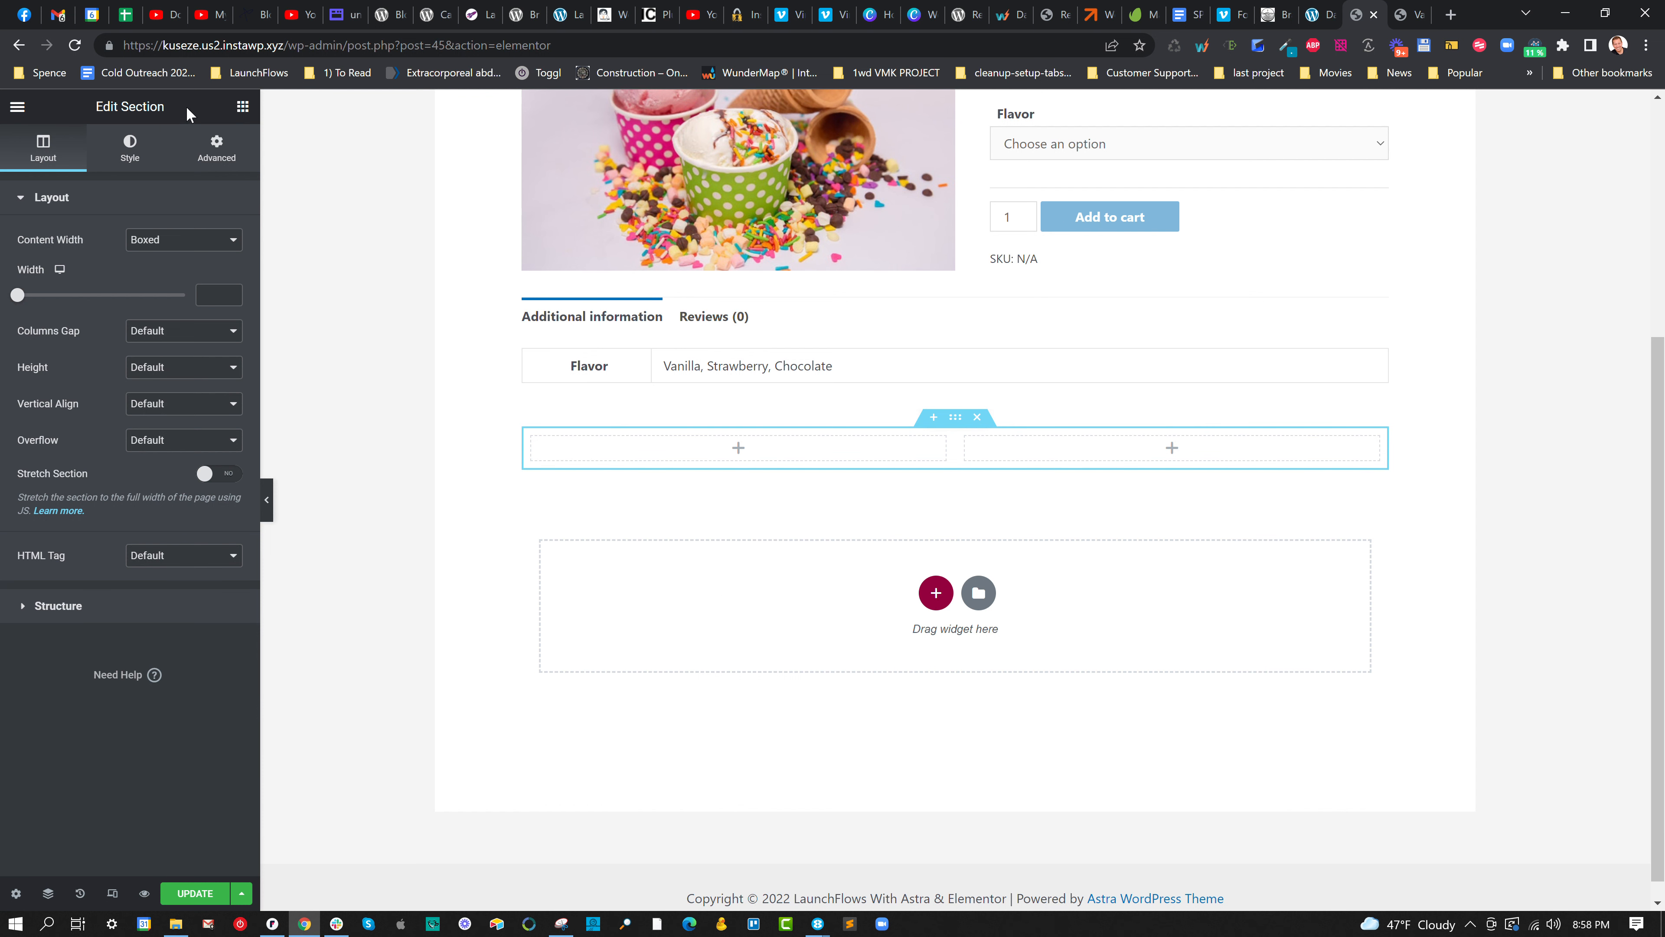
pyautogui.click(242, 106)
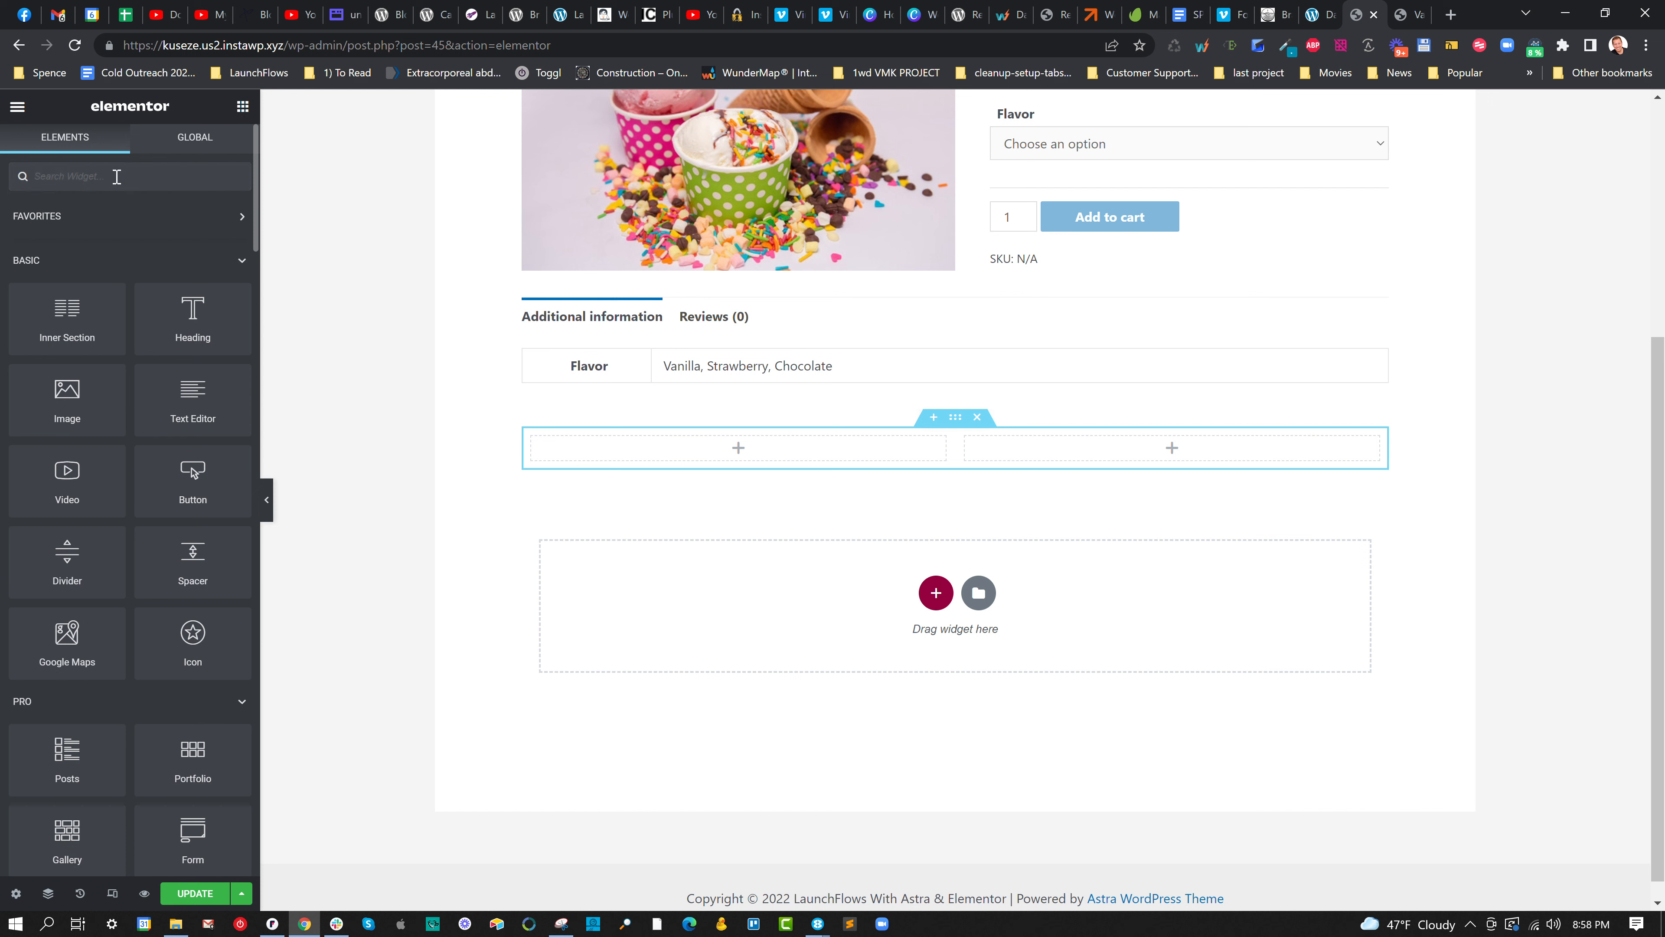
pyautogui.write('launchflows pro')
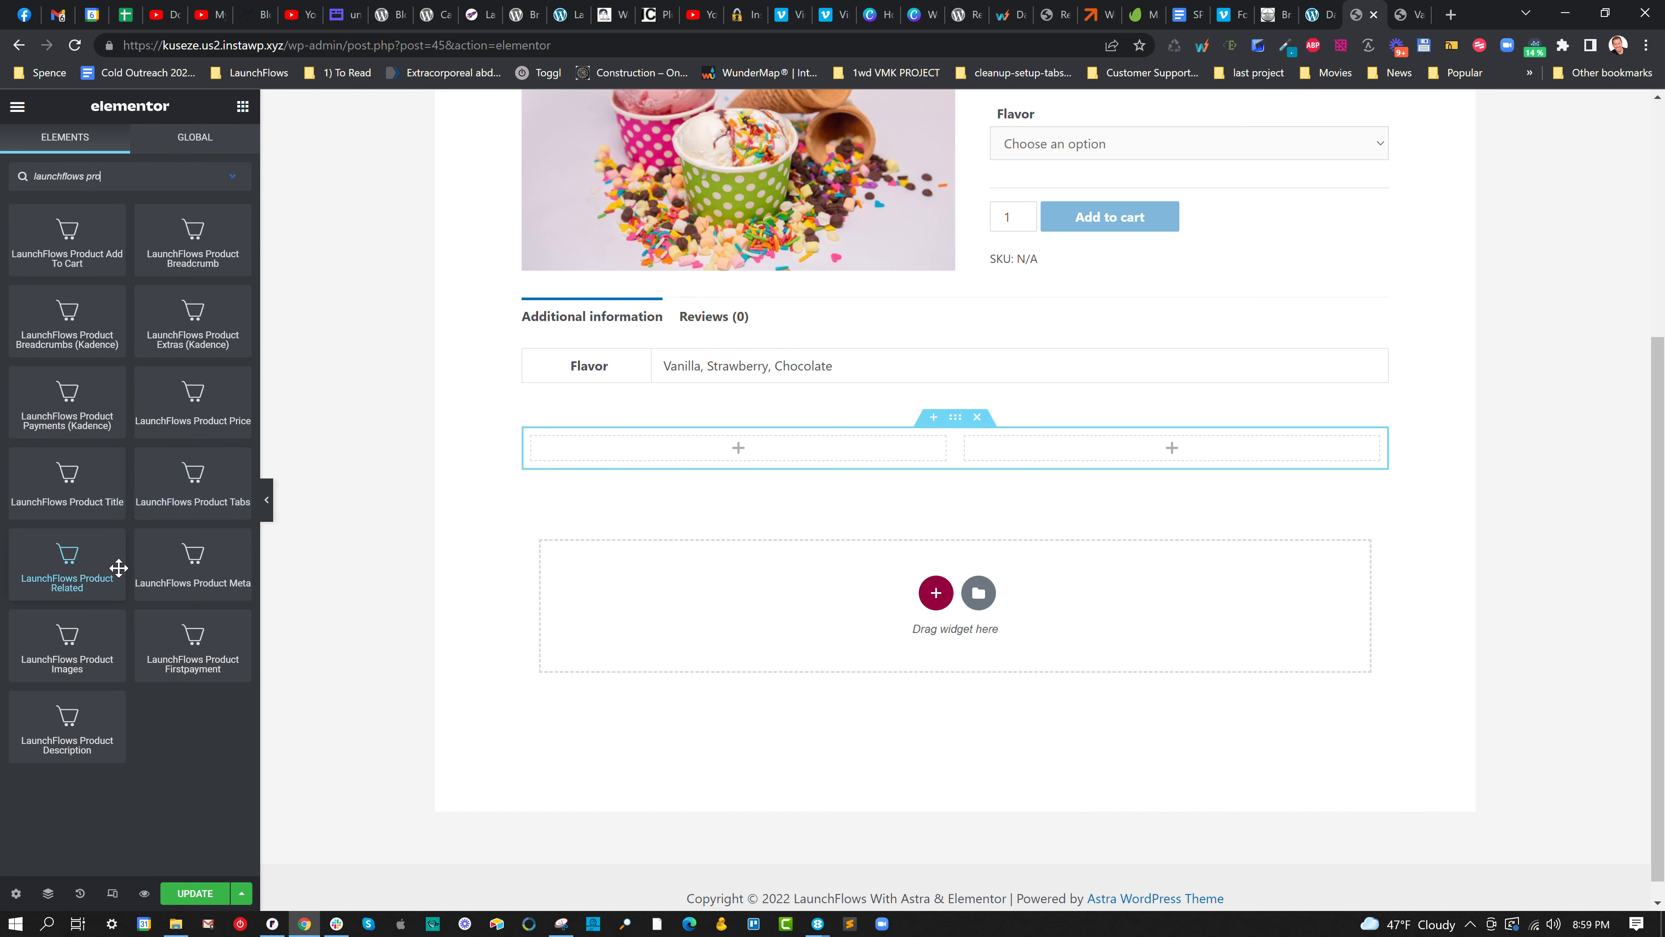
pyautogui.moveTo(99, 623); pyautogui.dragTo(1070, 454)
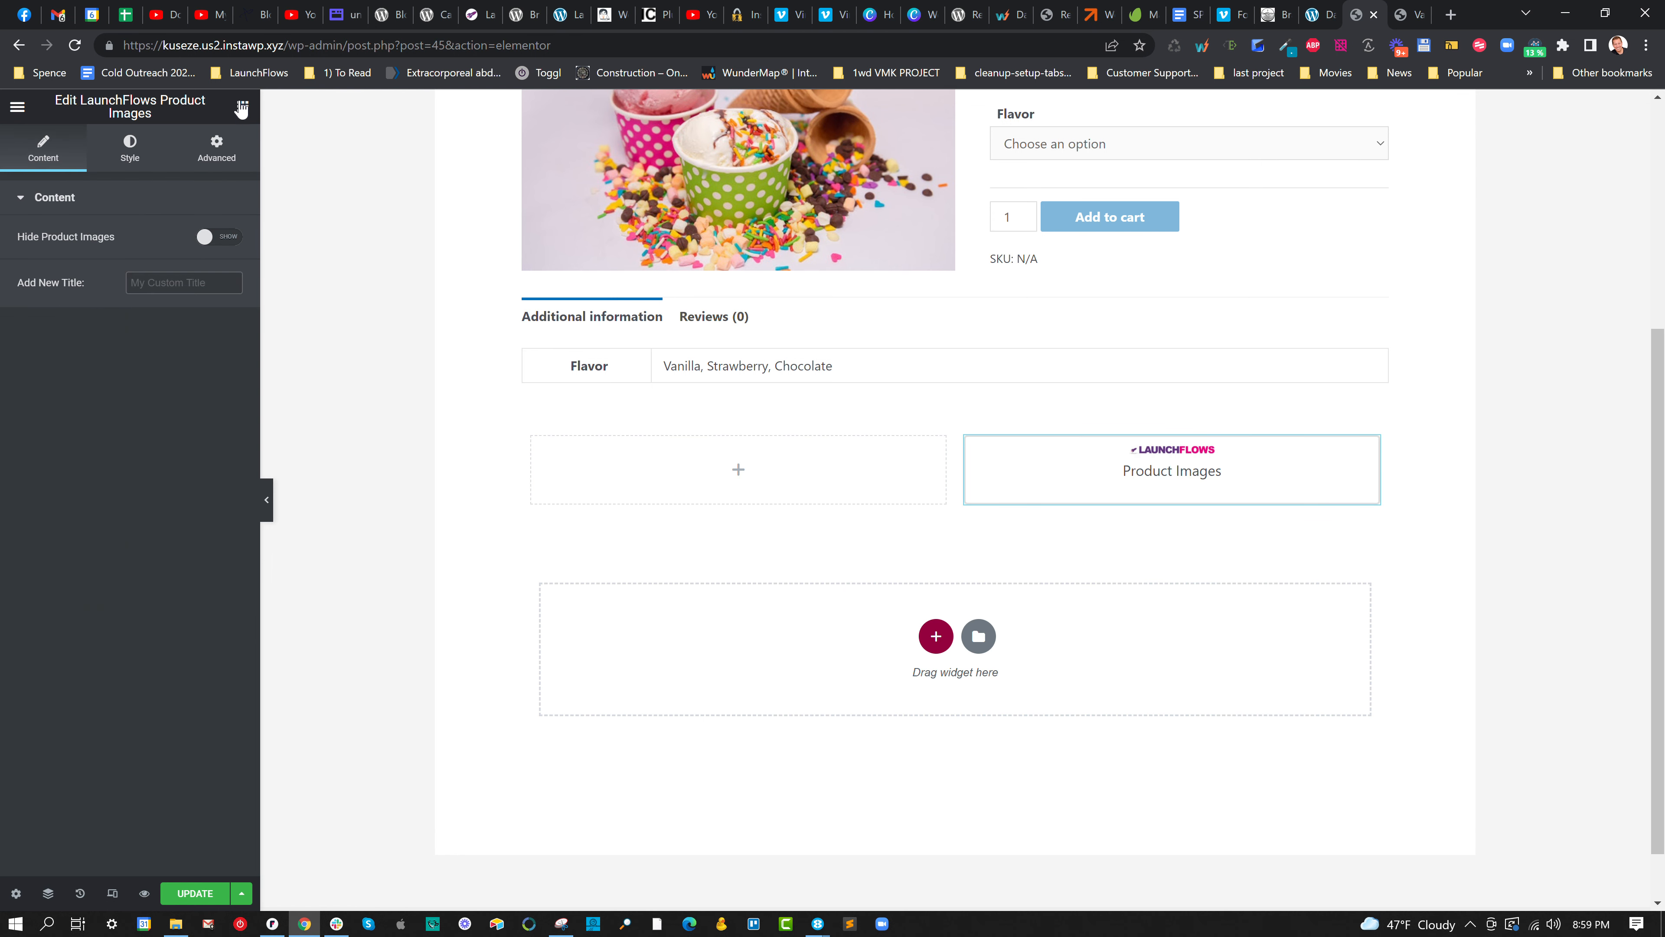
pyautogui.click(242, 106)
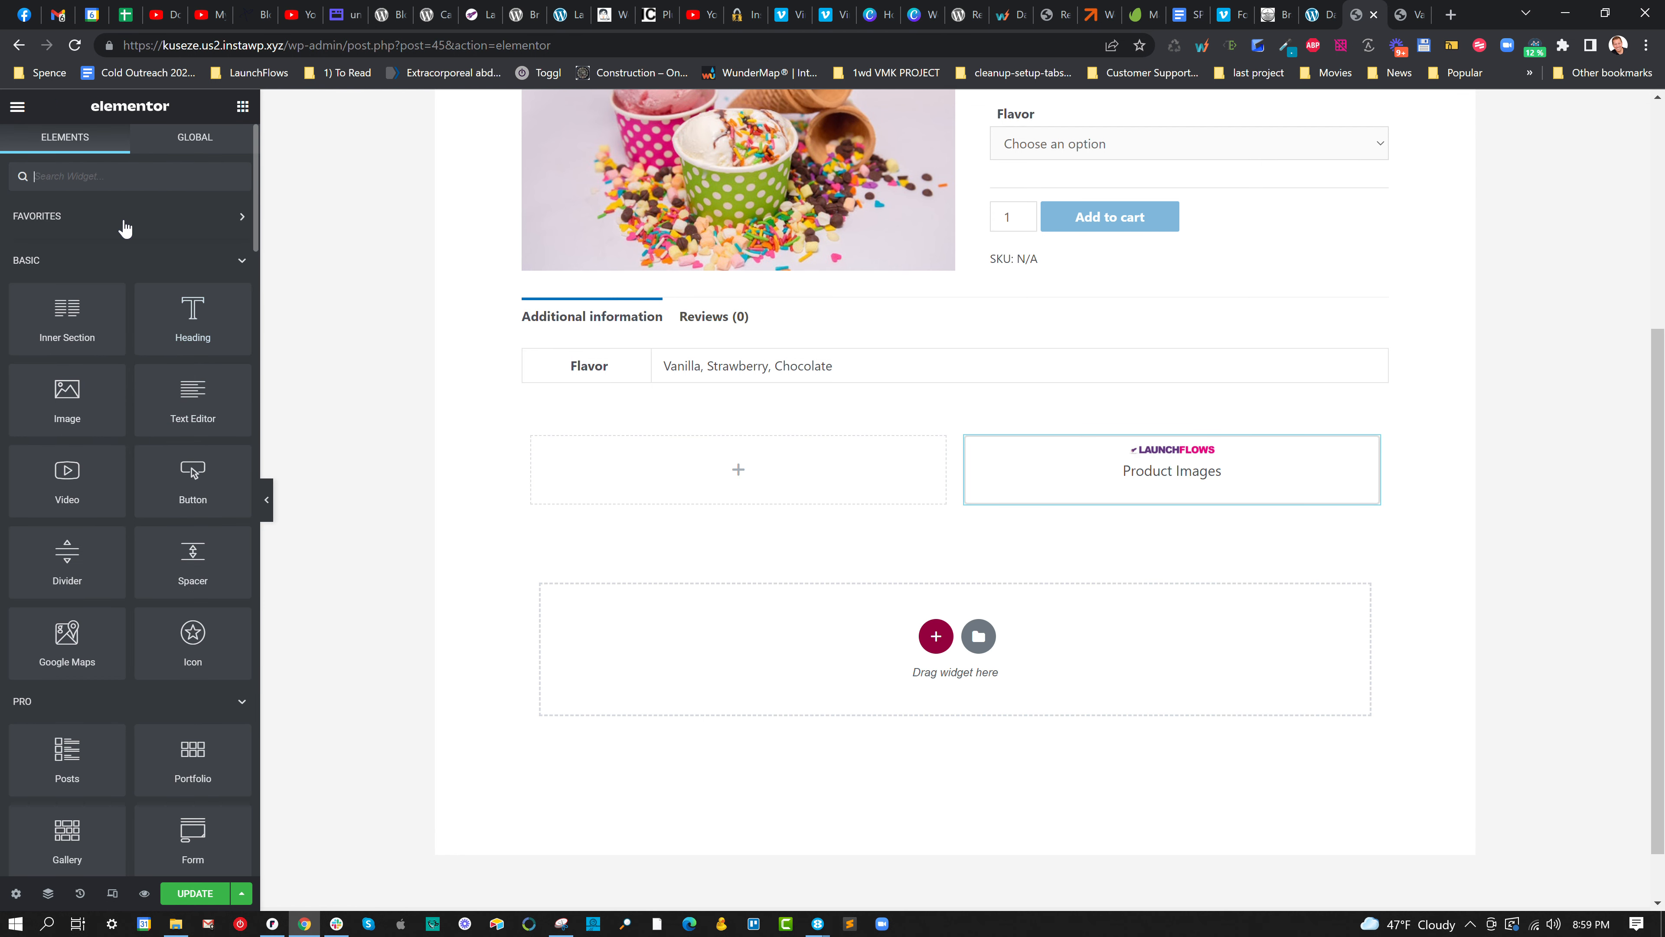
# Place the LaunchFlows Product Title widget above the Product Images widget in the second column and update the page.
pyautogui.scroll(-20, 246, 268)
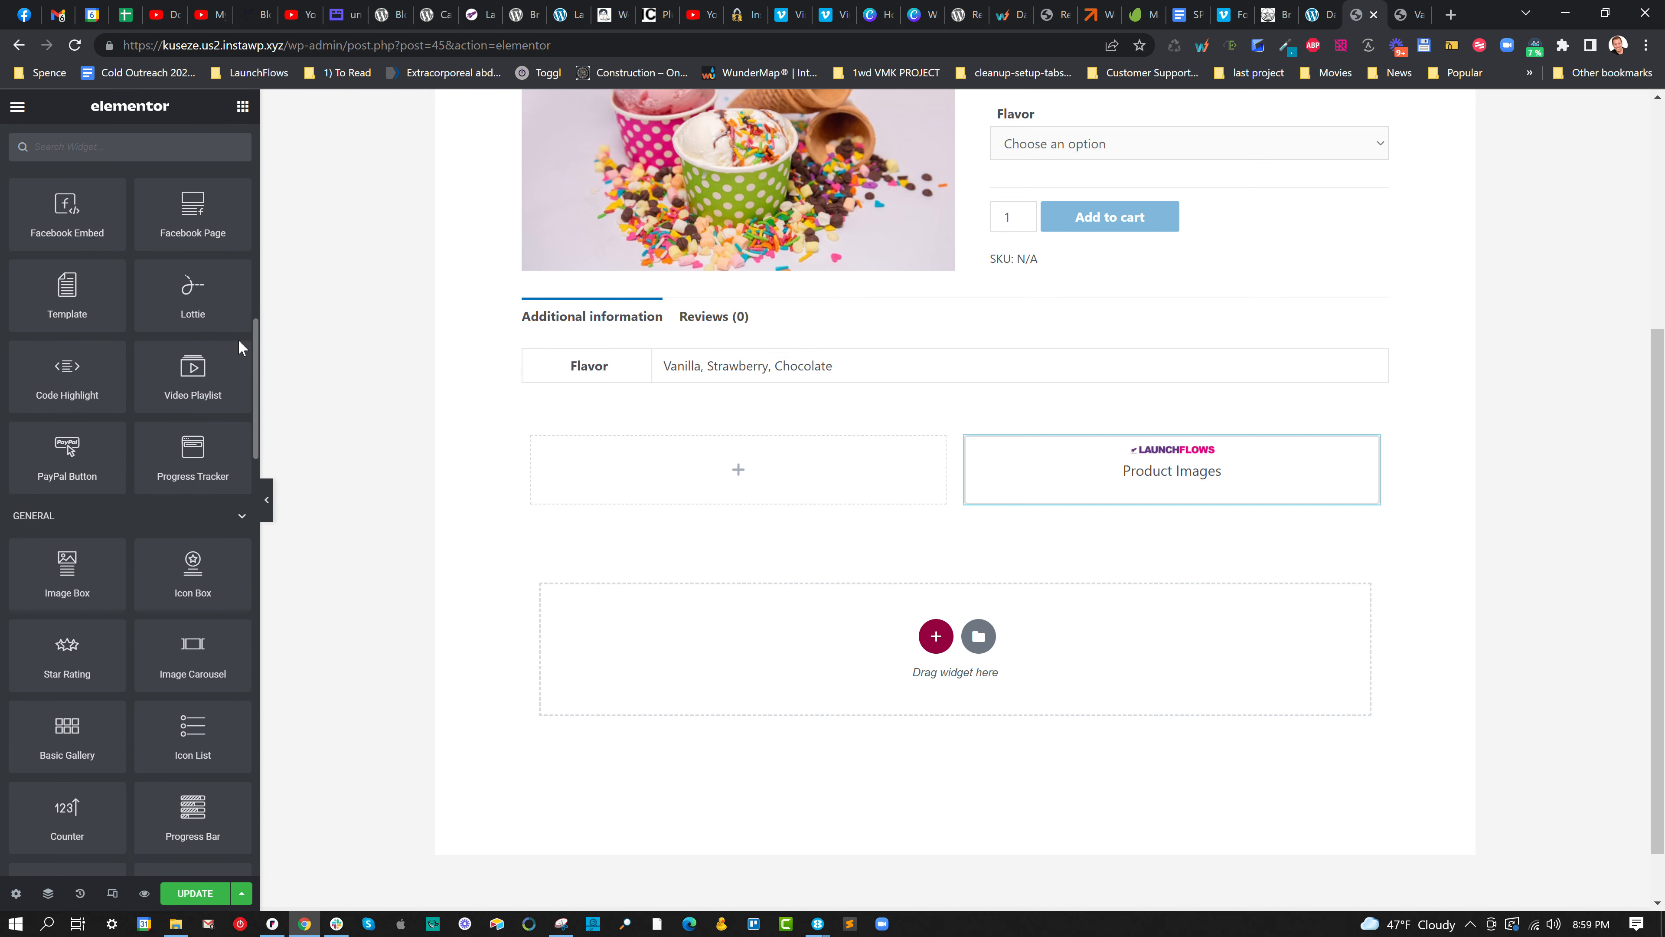
pyautogui.scroll(-8, 215, 513)
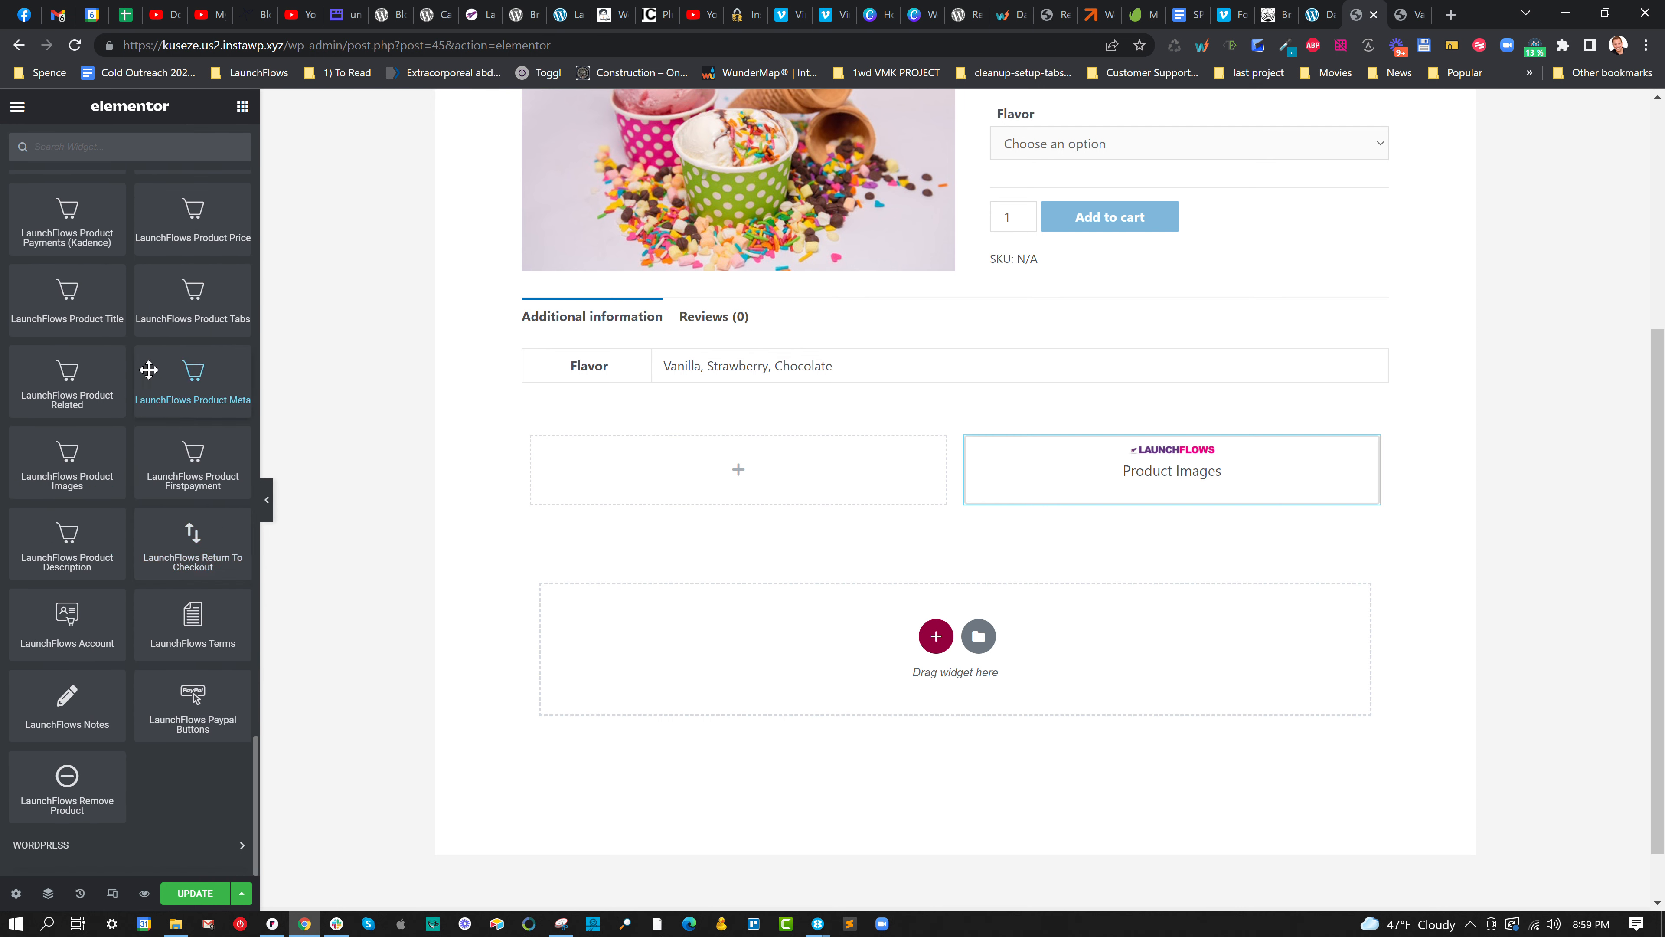
pyautogui.moveTo(91, 308); pyautogui.dragTo(1091, 463)
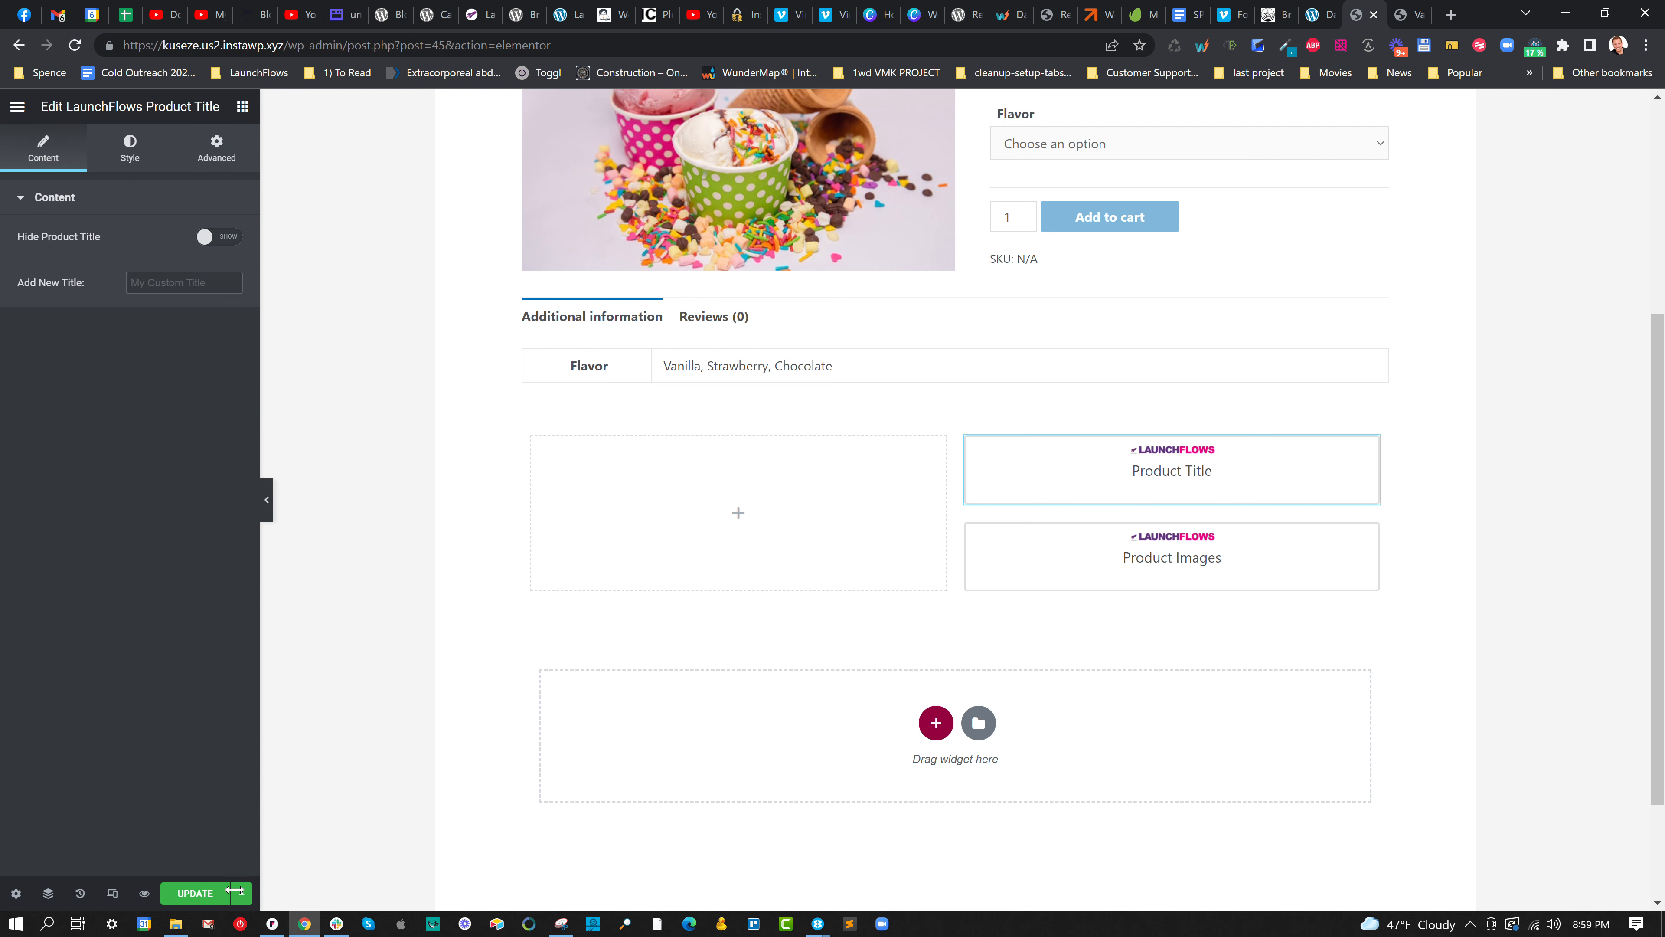
pyautogui.click(190, 894)
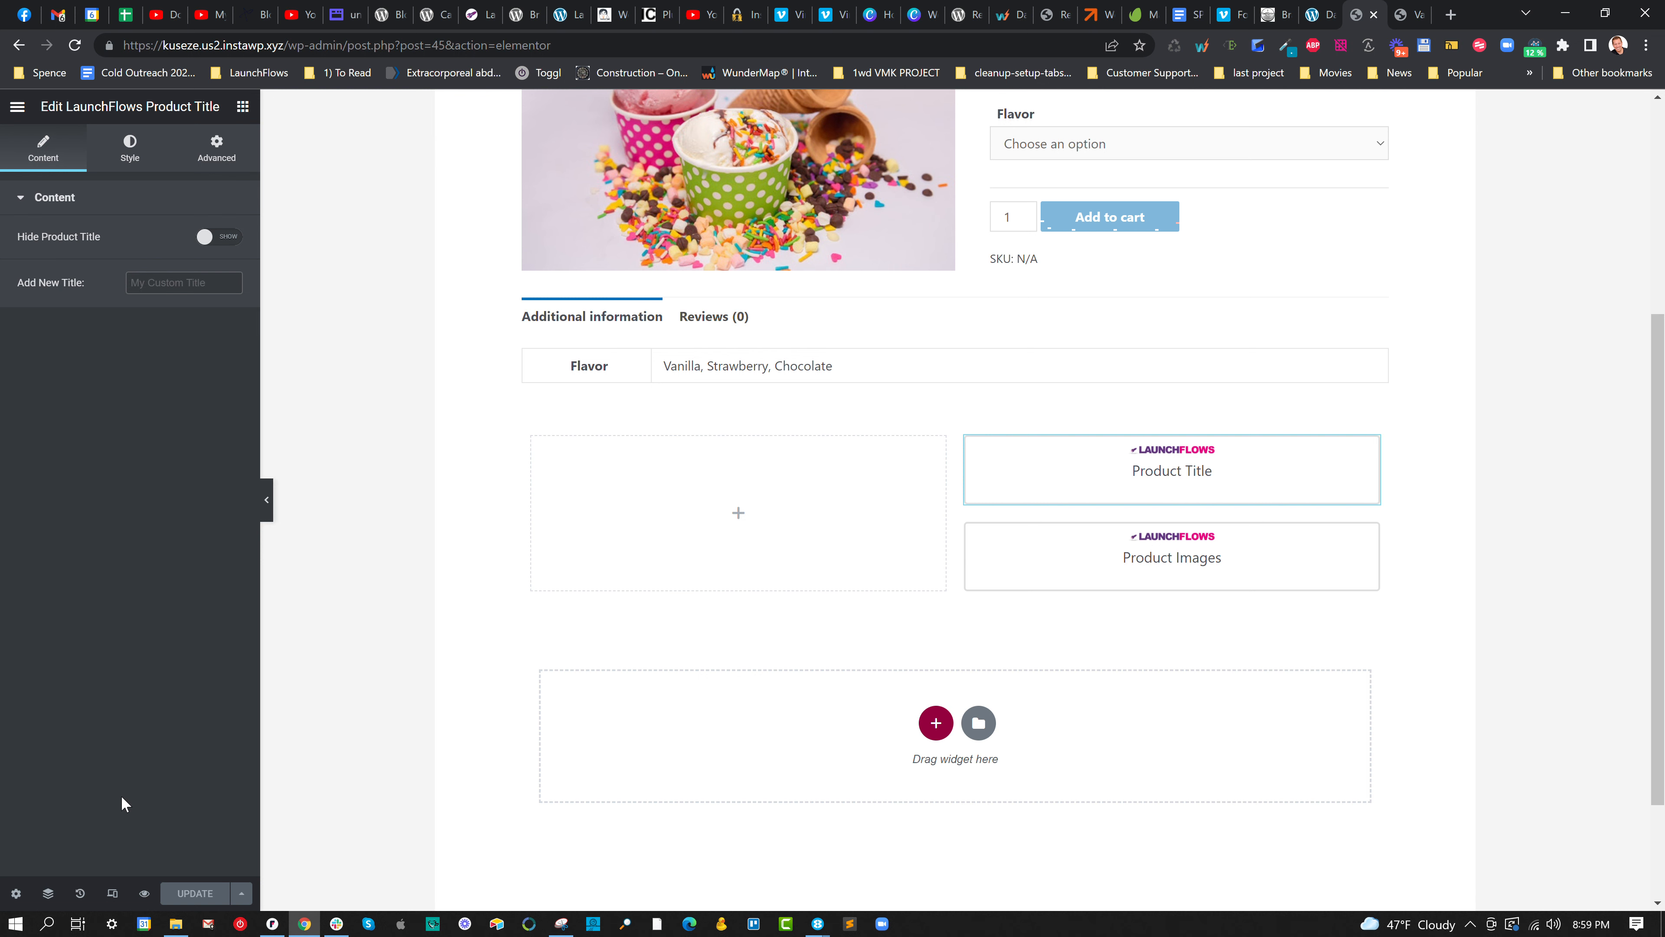
# Preview the product page and examine the custom title and image below the default product details.
pyautogui.click(137, 892)
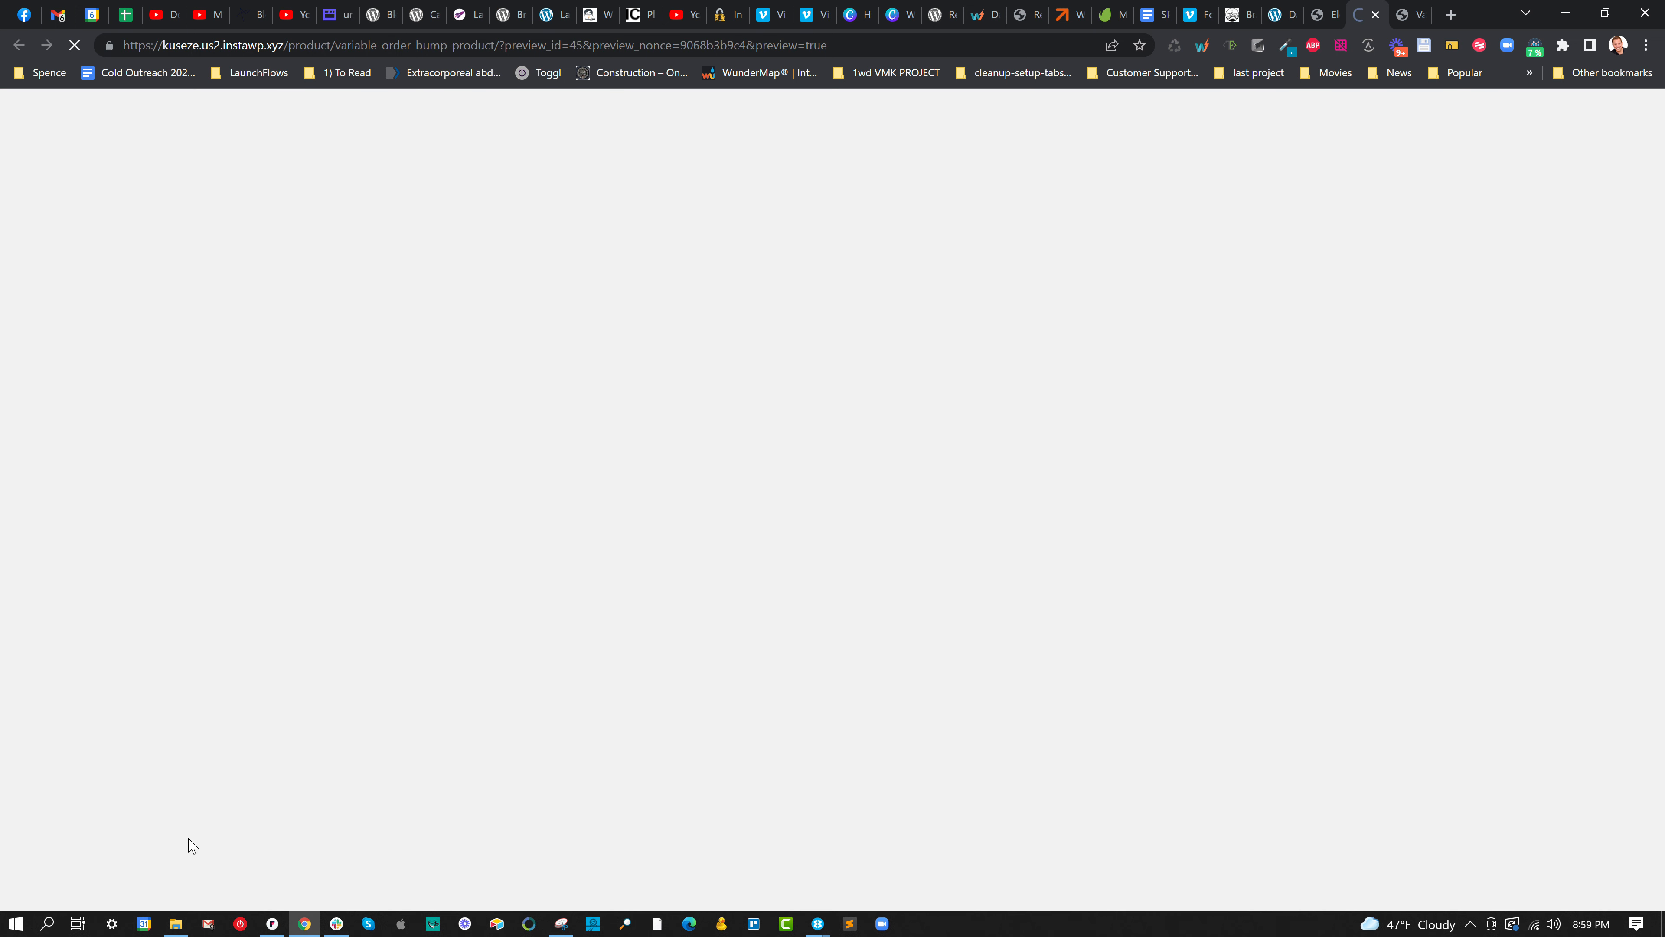
pyautogui.scroll(-5, 1223, 417)
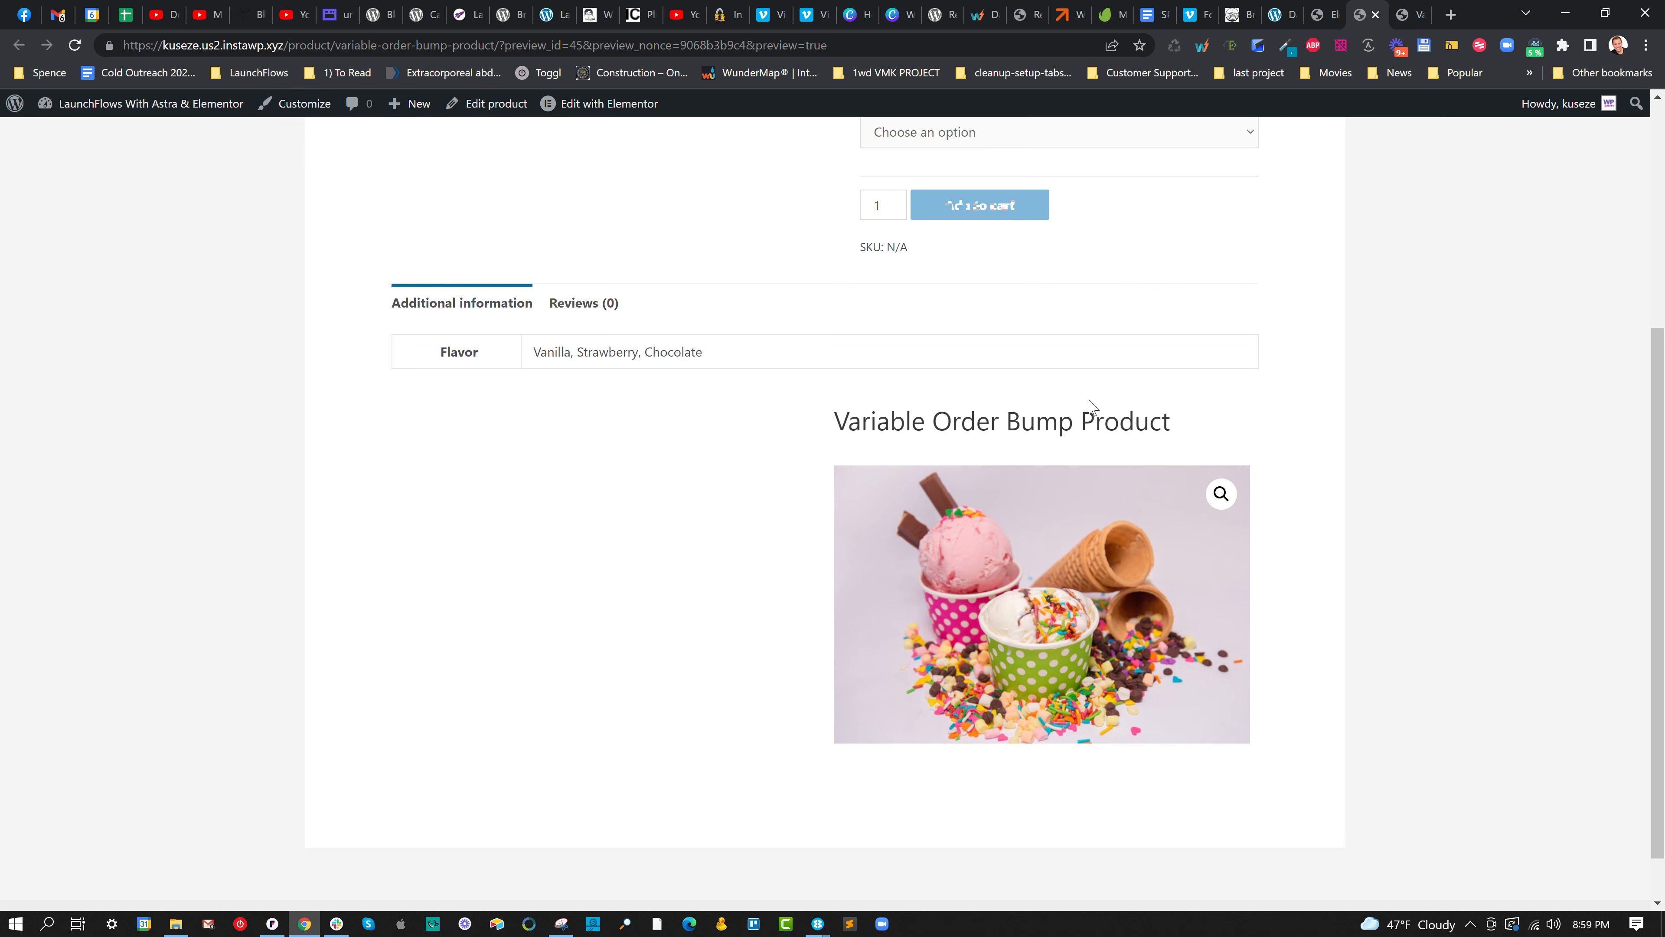
pyautogui.scroll(4, 1090, 405)
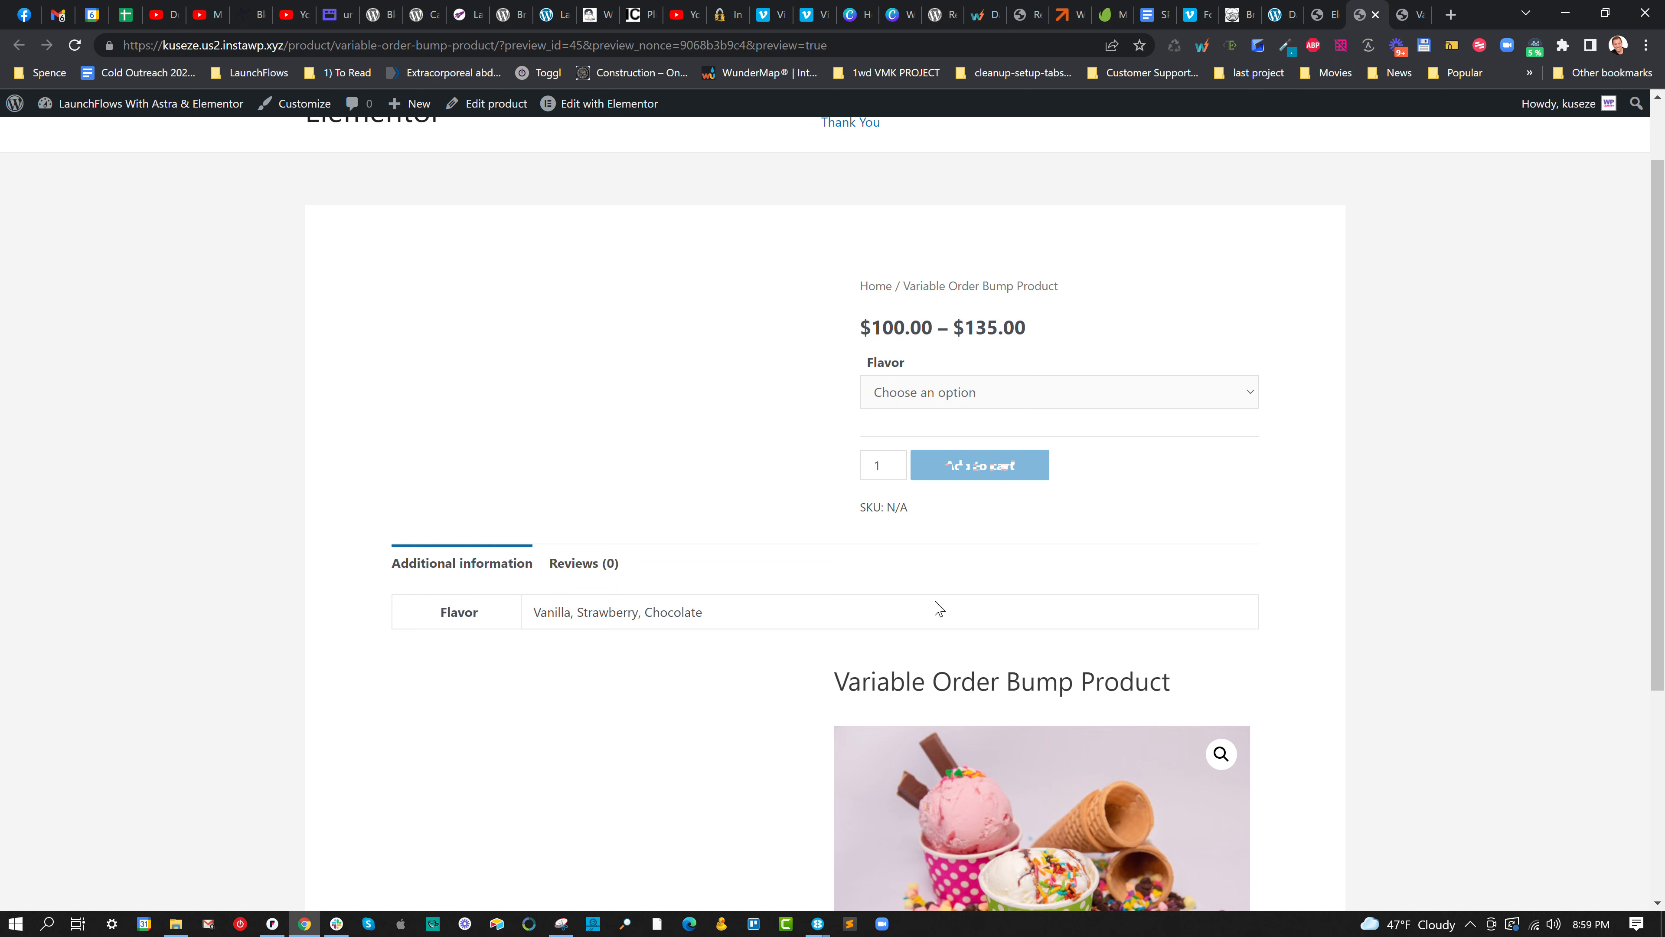
pyautogui.scroll(-2, 938, 609)
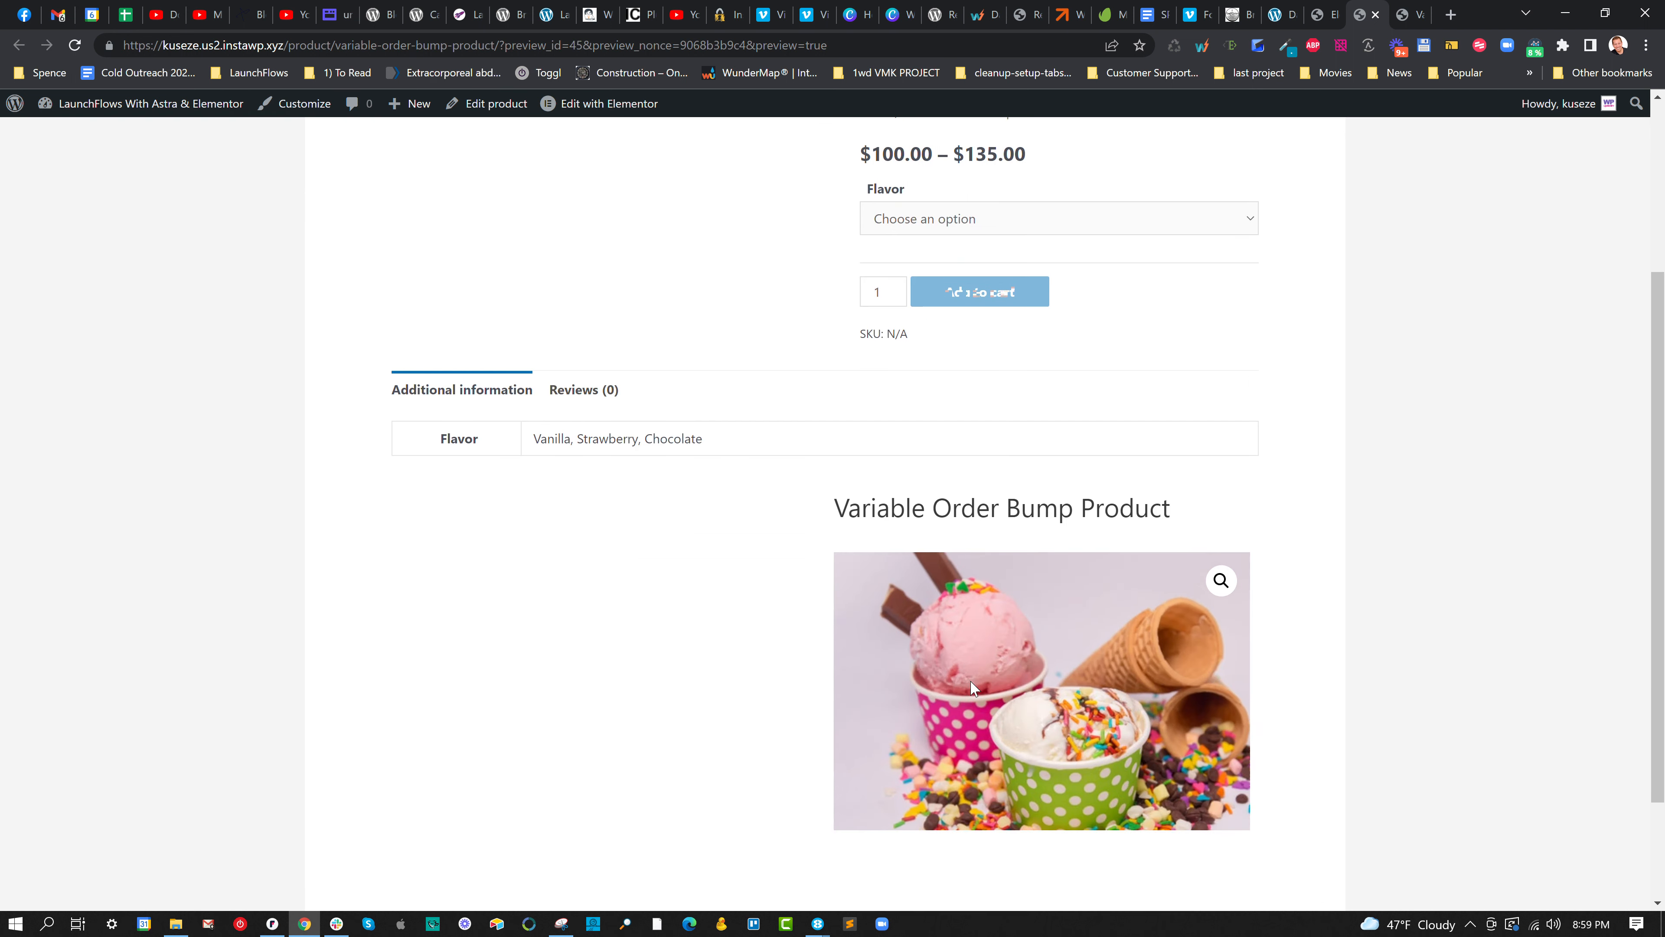
# Return to the editor and try to save the page to the library as a template named "Single Product Custom Layout".
pyautogui.click(1320, 20)
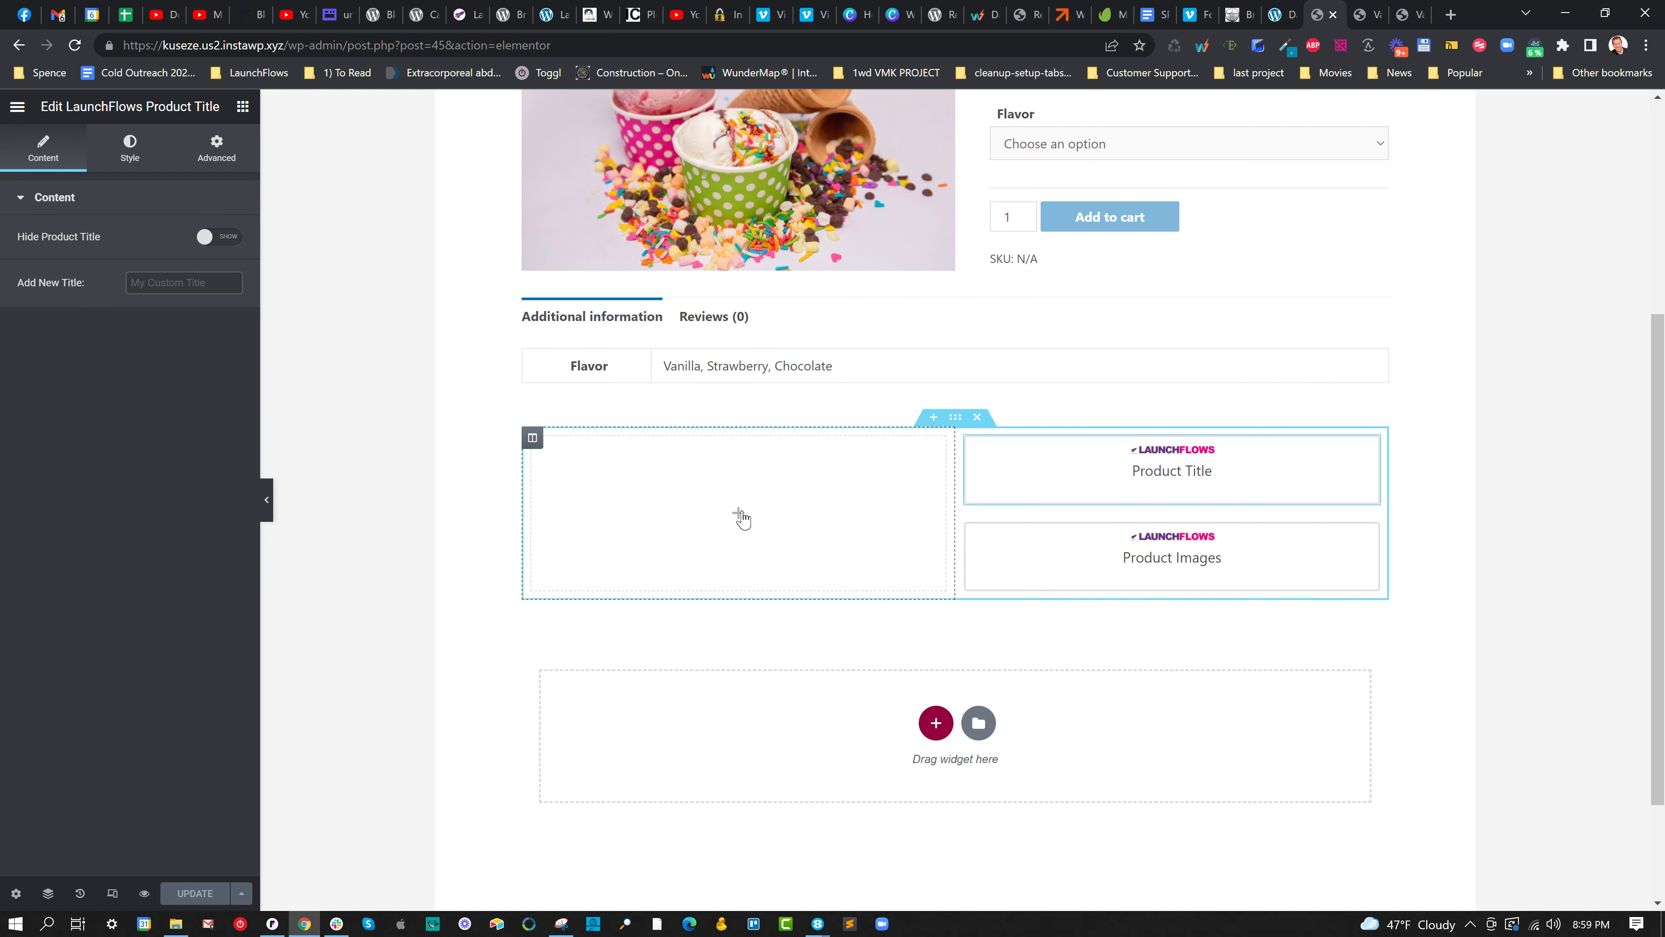
pyautogui.click(964, 421)
pyautogui.rightClick(958, 423)
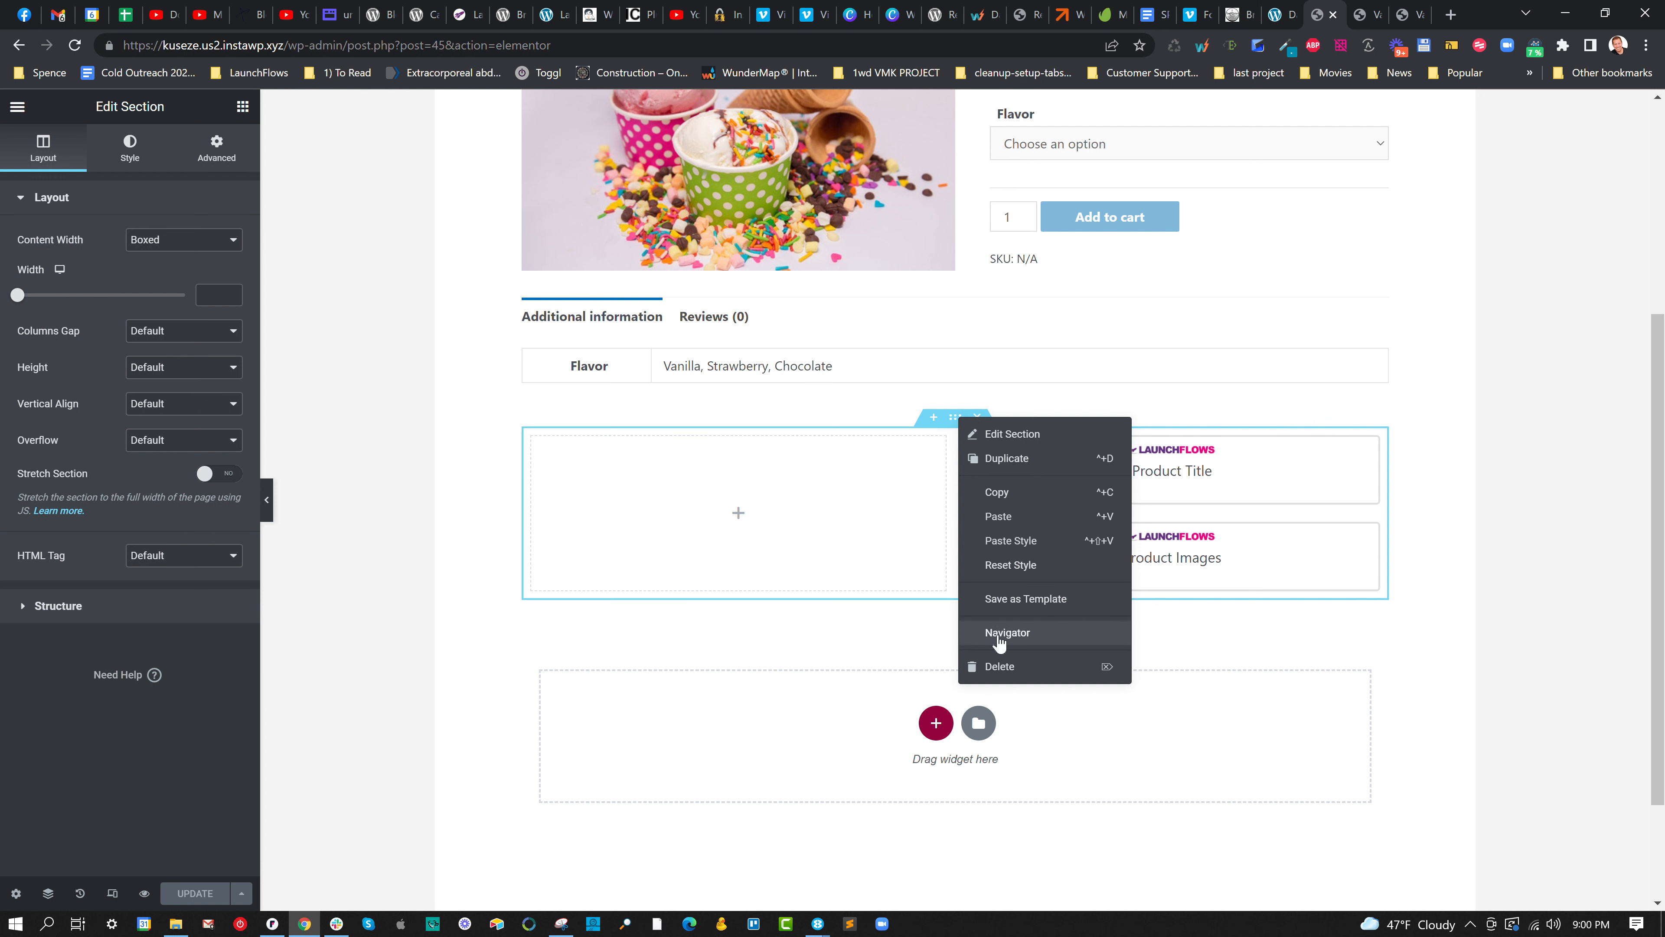
pyautogui.click(240, 893)
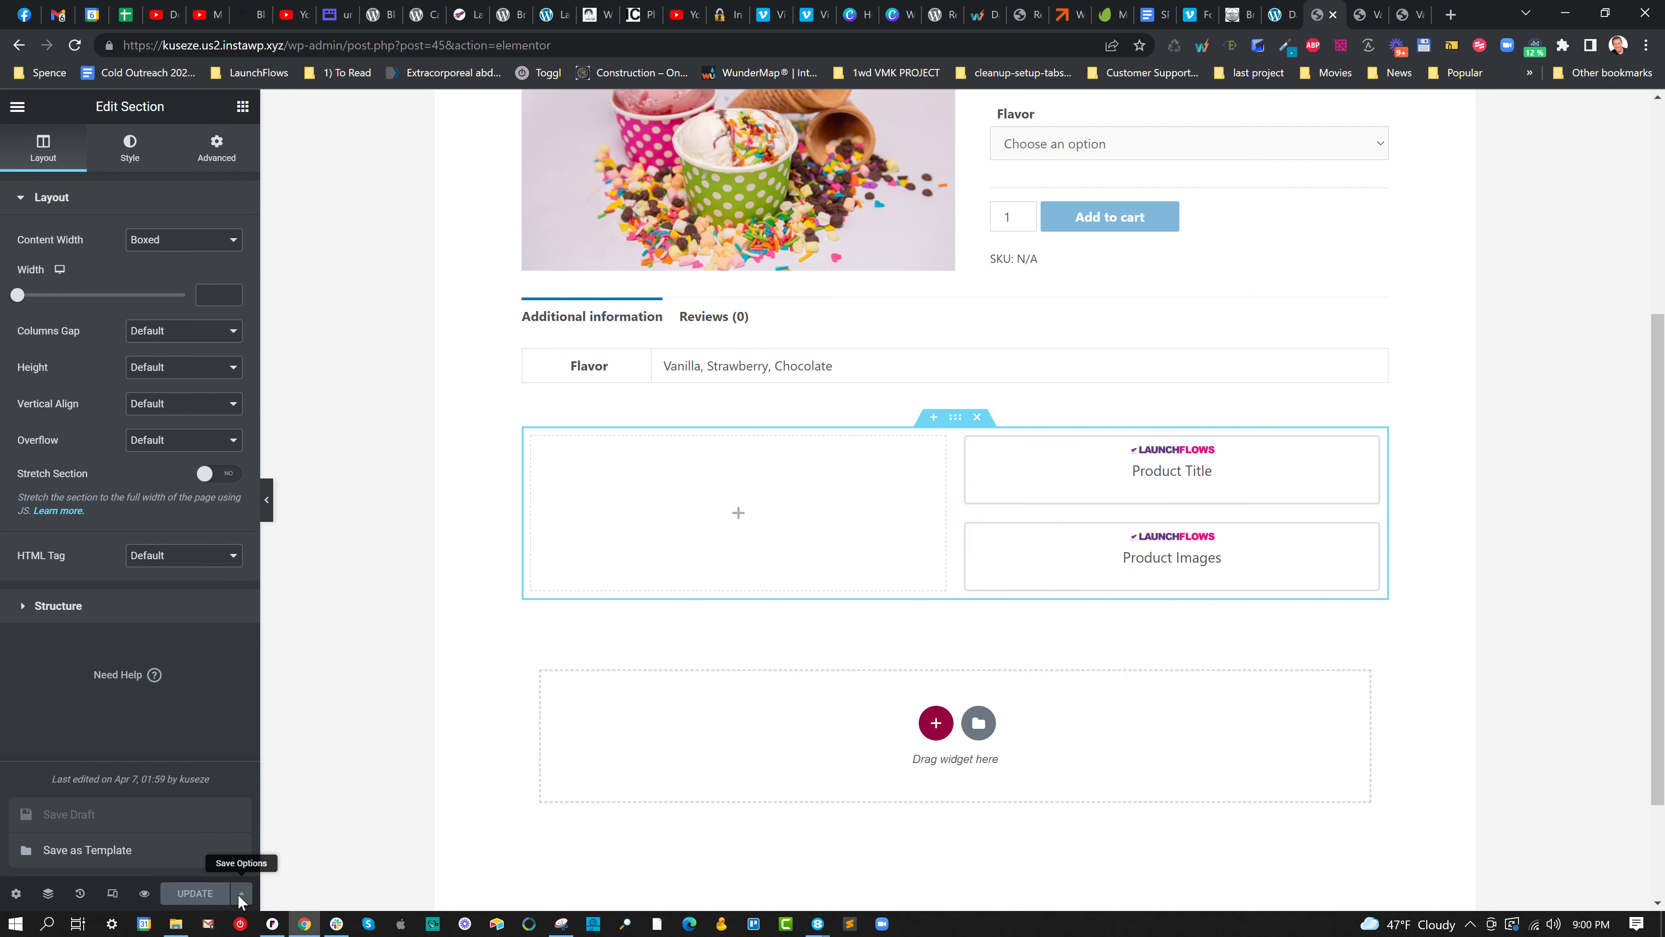
pyautogui.click(125, 853)
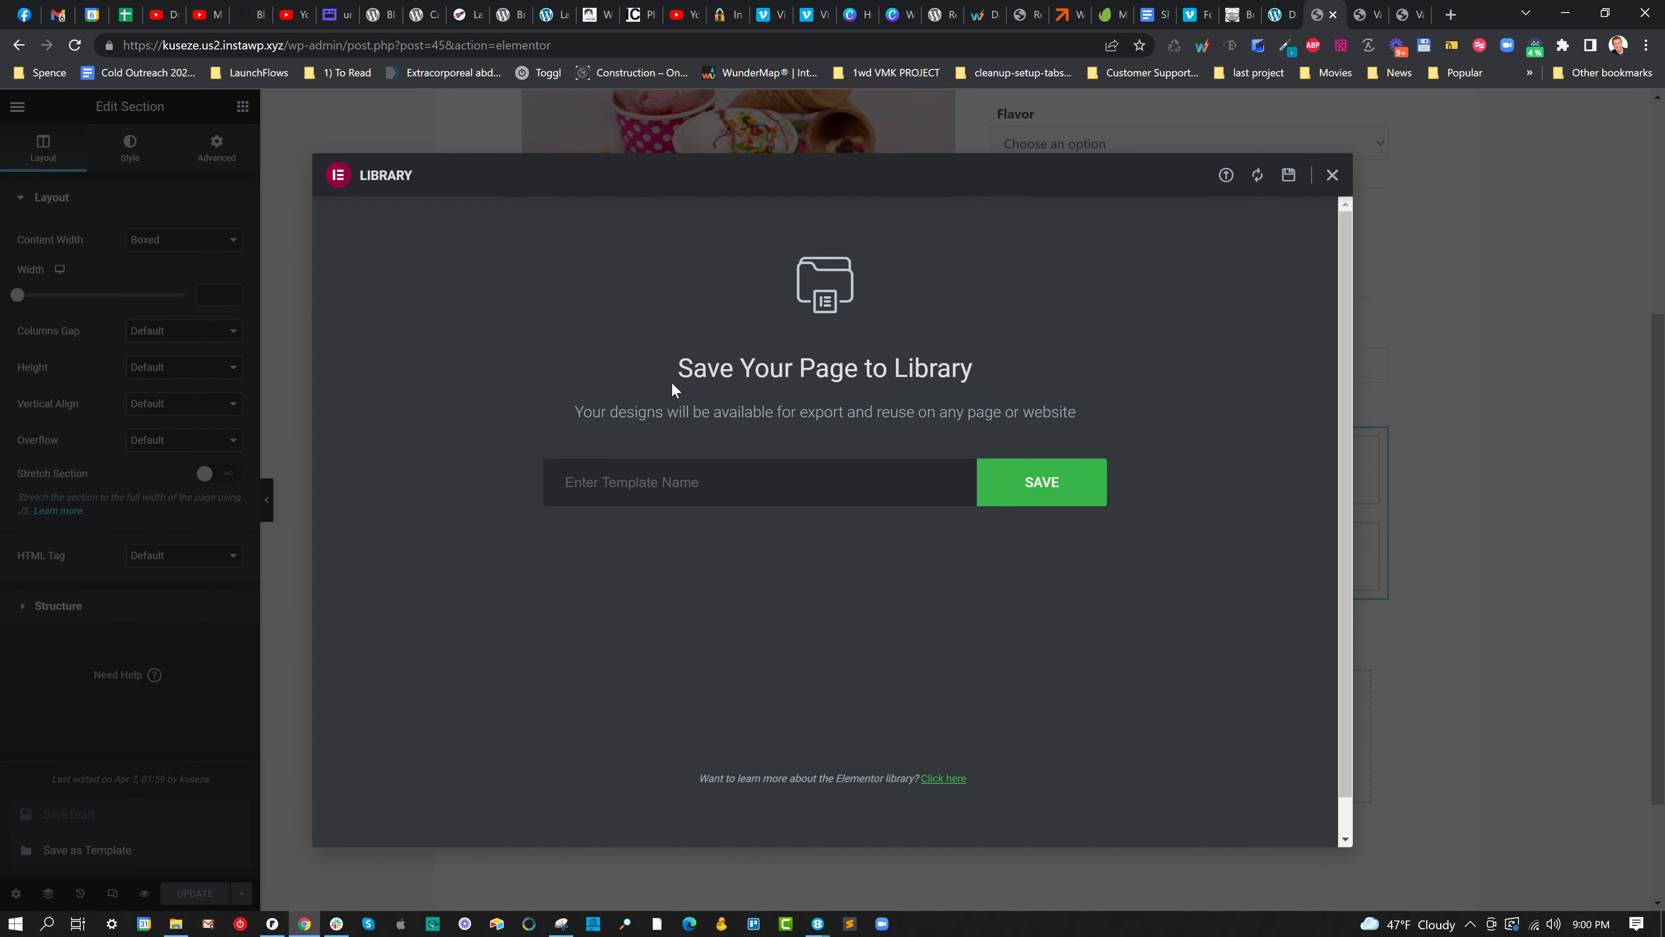
pyautogui.write('Single Product Cust')
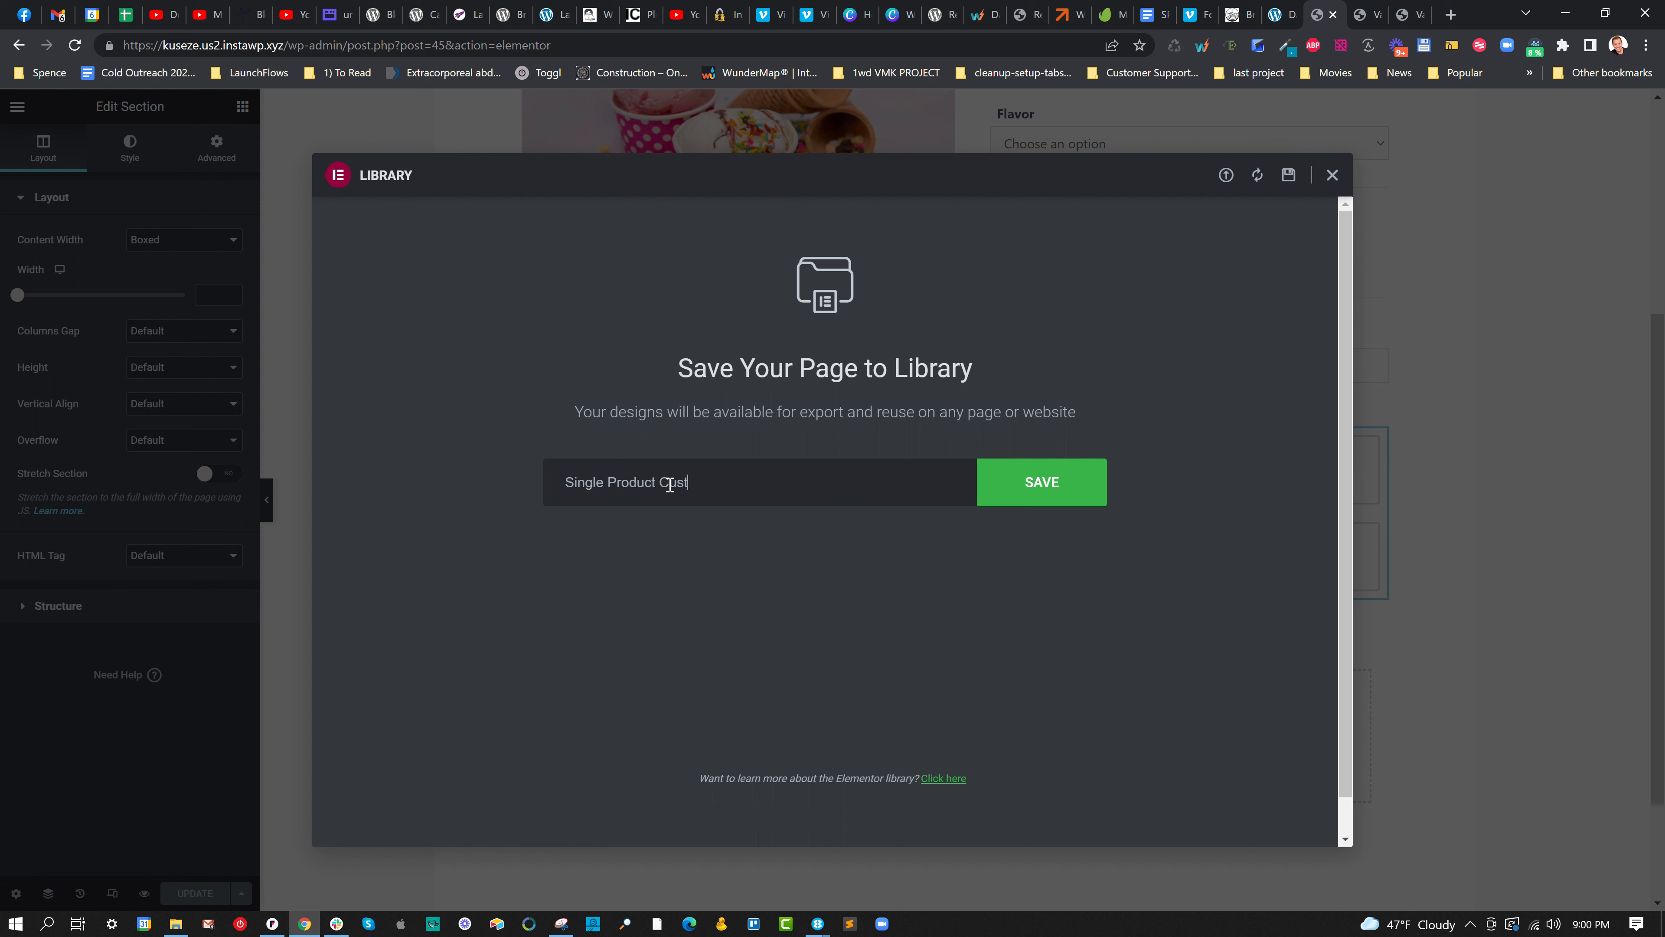
pyautogui.write('om Layout')
pyautogui.click(1057, 485)
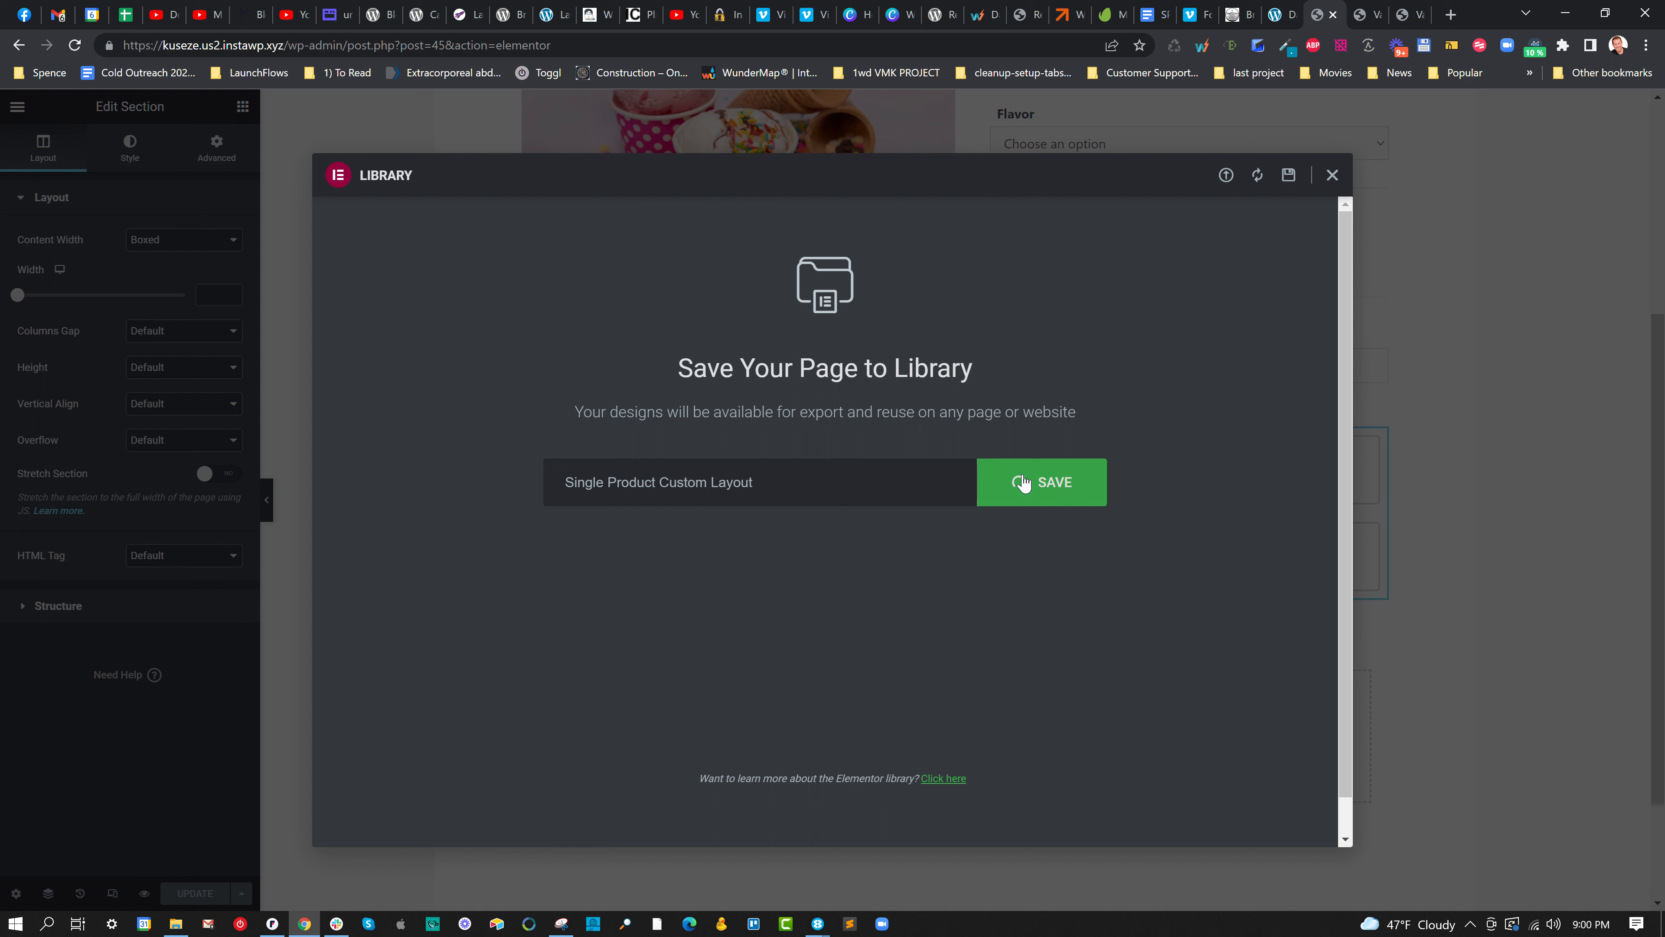
pyautogui.click(1333, 176)
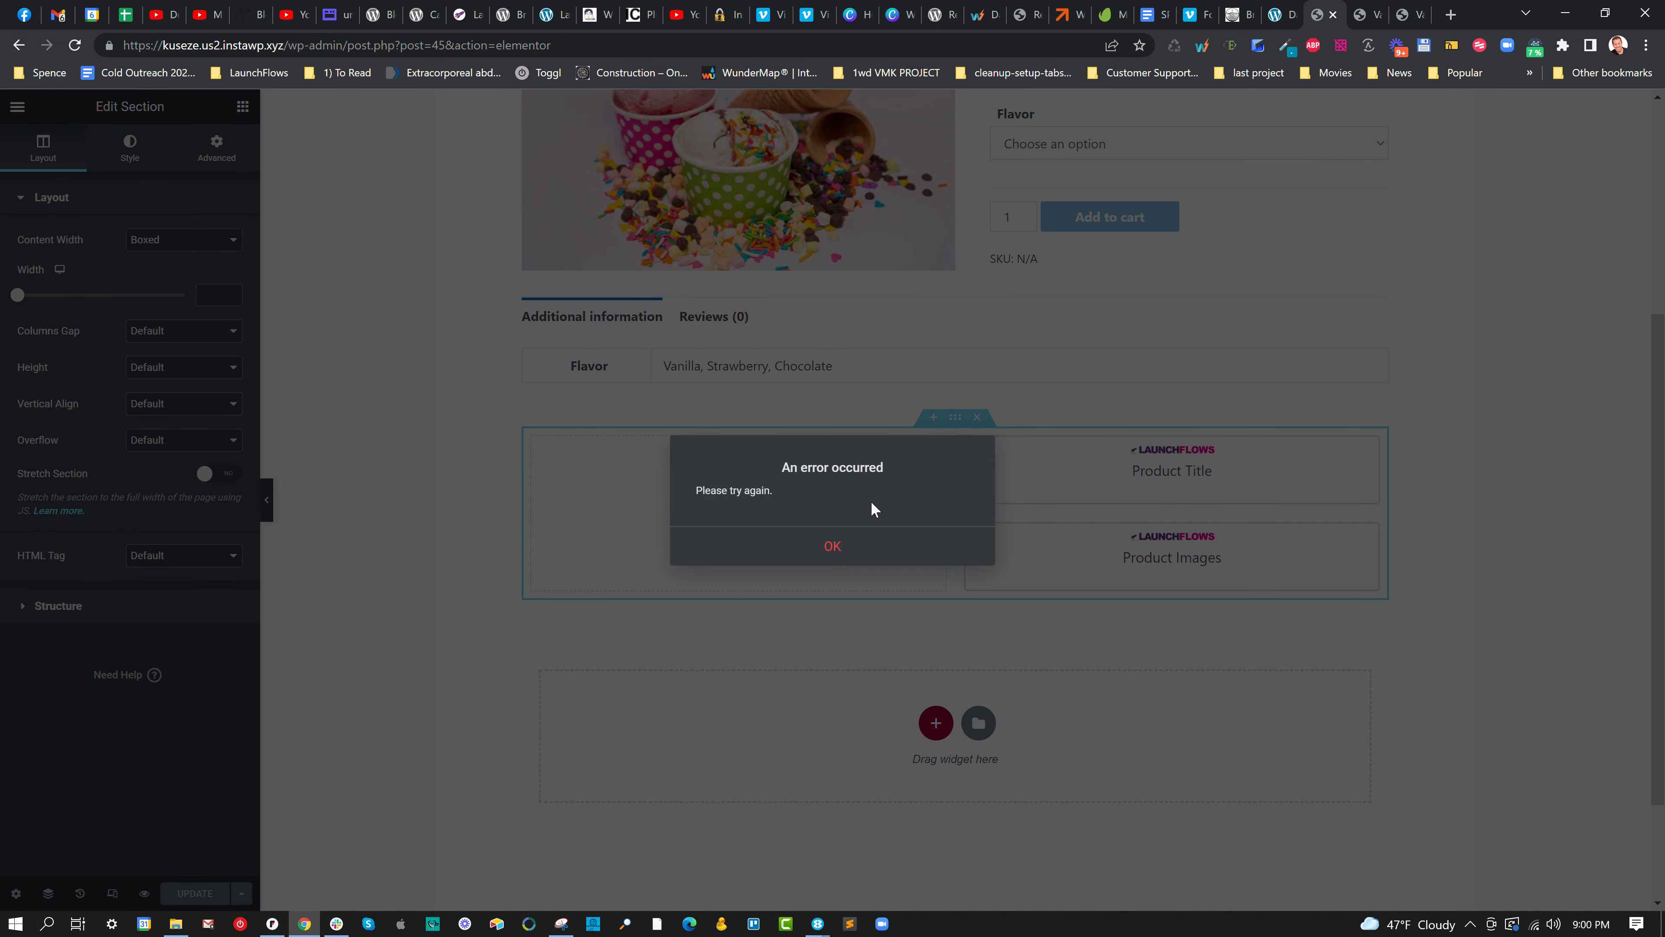
pyautogui.click(832, 545)
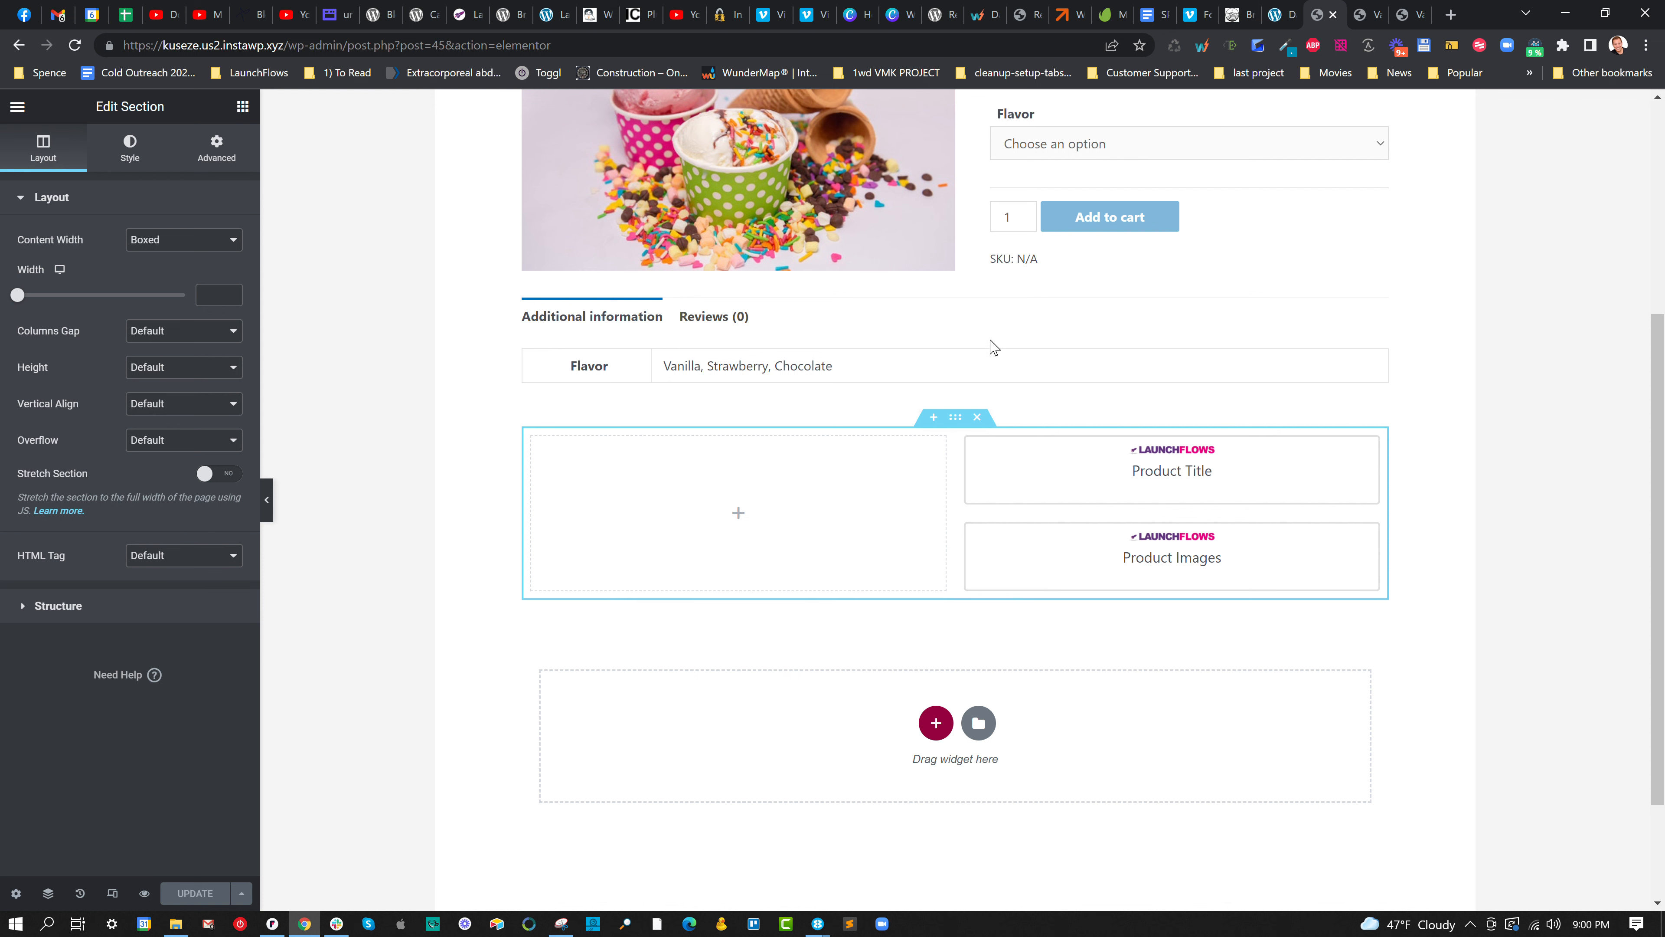
# Open the Theme Builder and look up the Single Product templates.
pyautogui.click(18, 107)
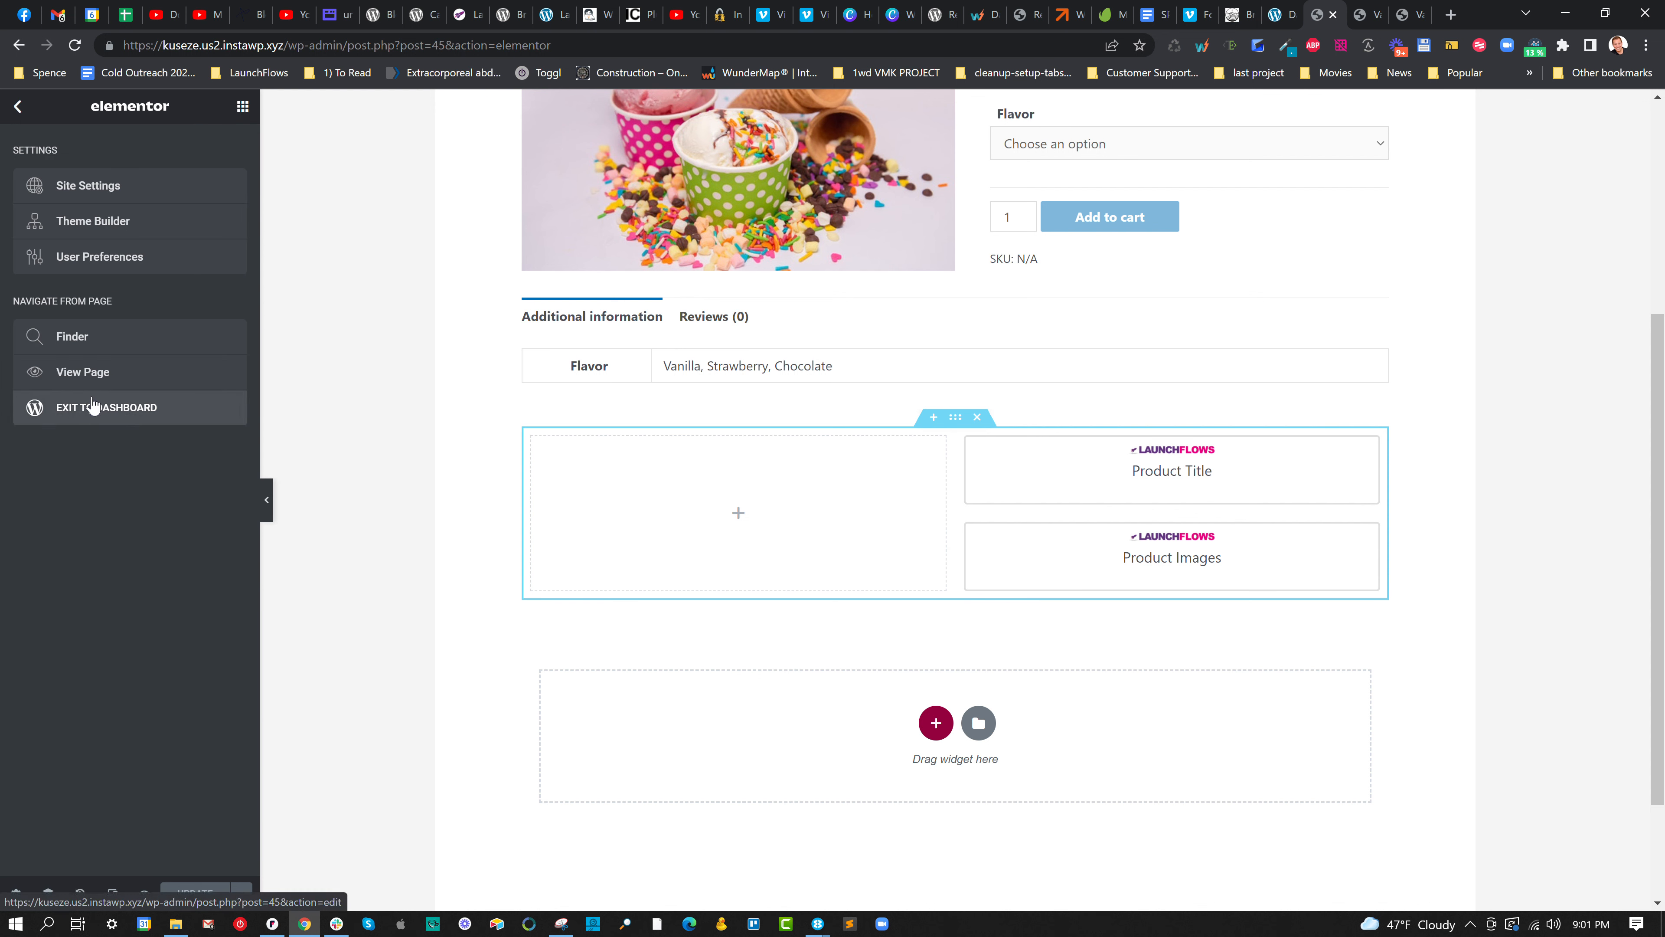
pyautogui.click(91, 222)
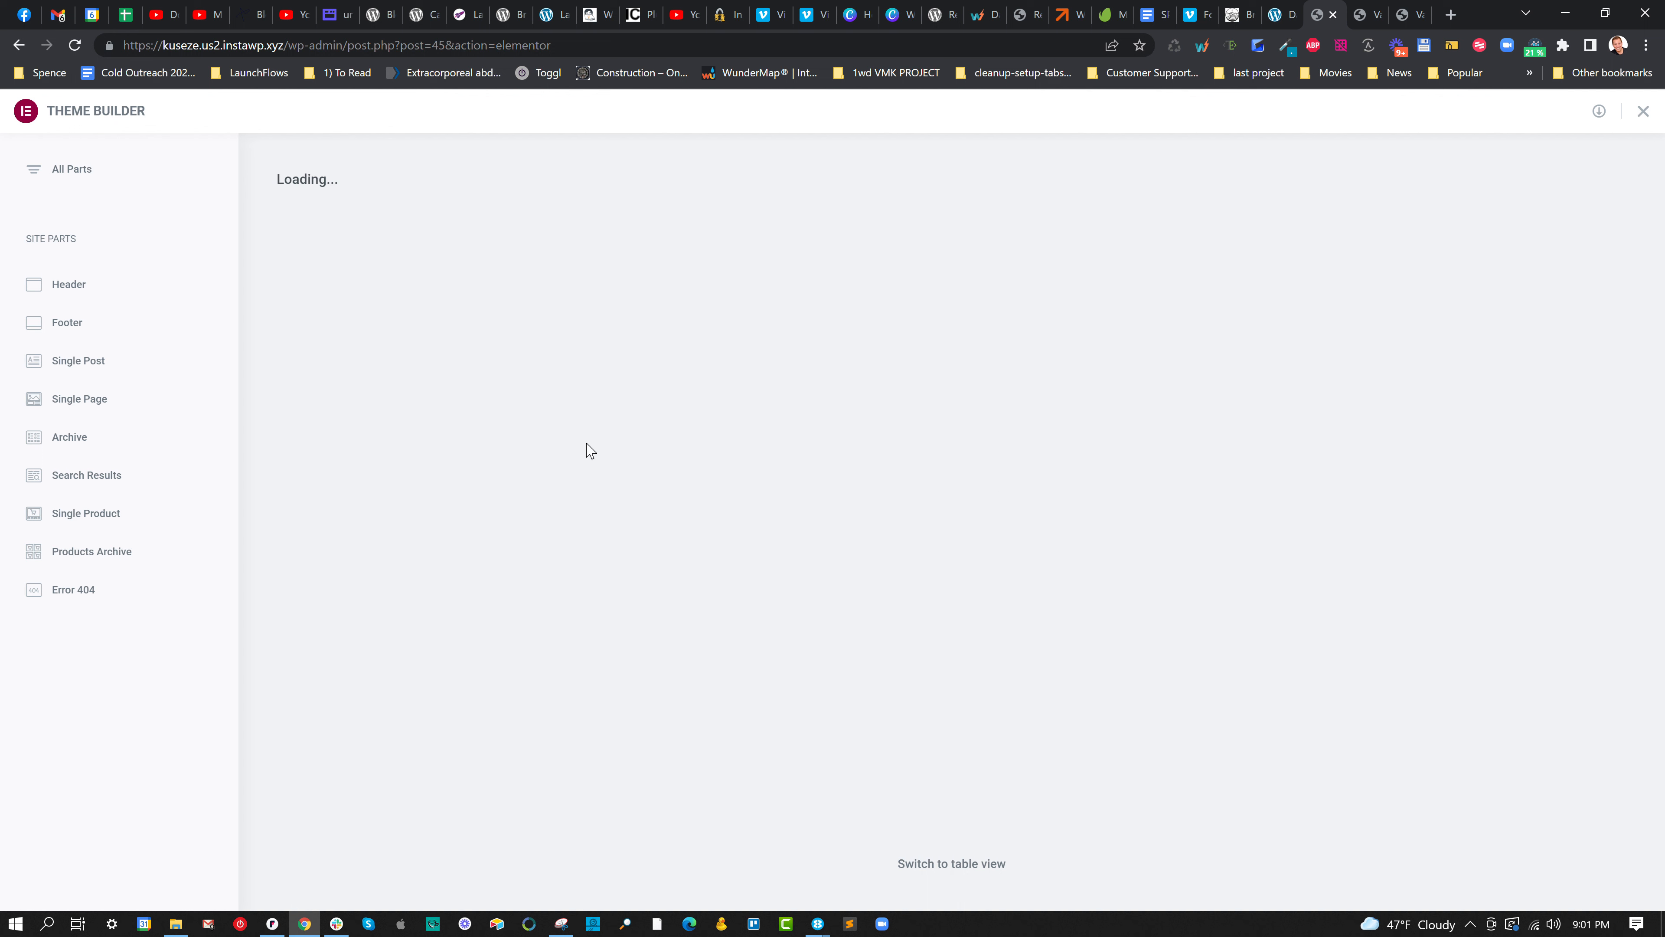
pyautogui.click(87, 520)
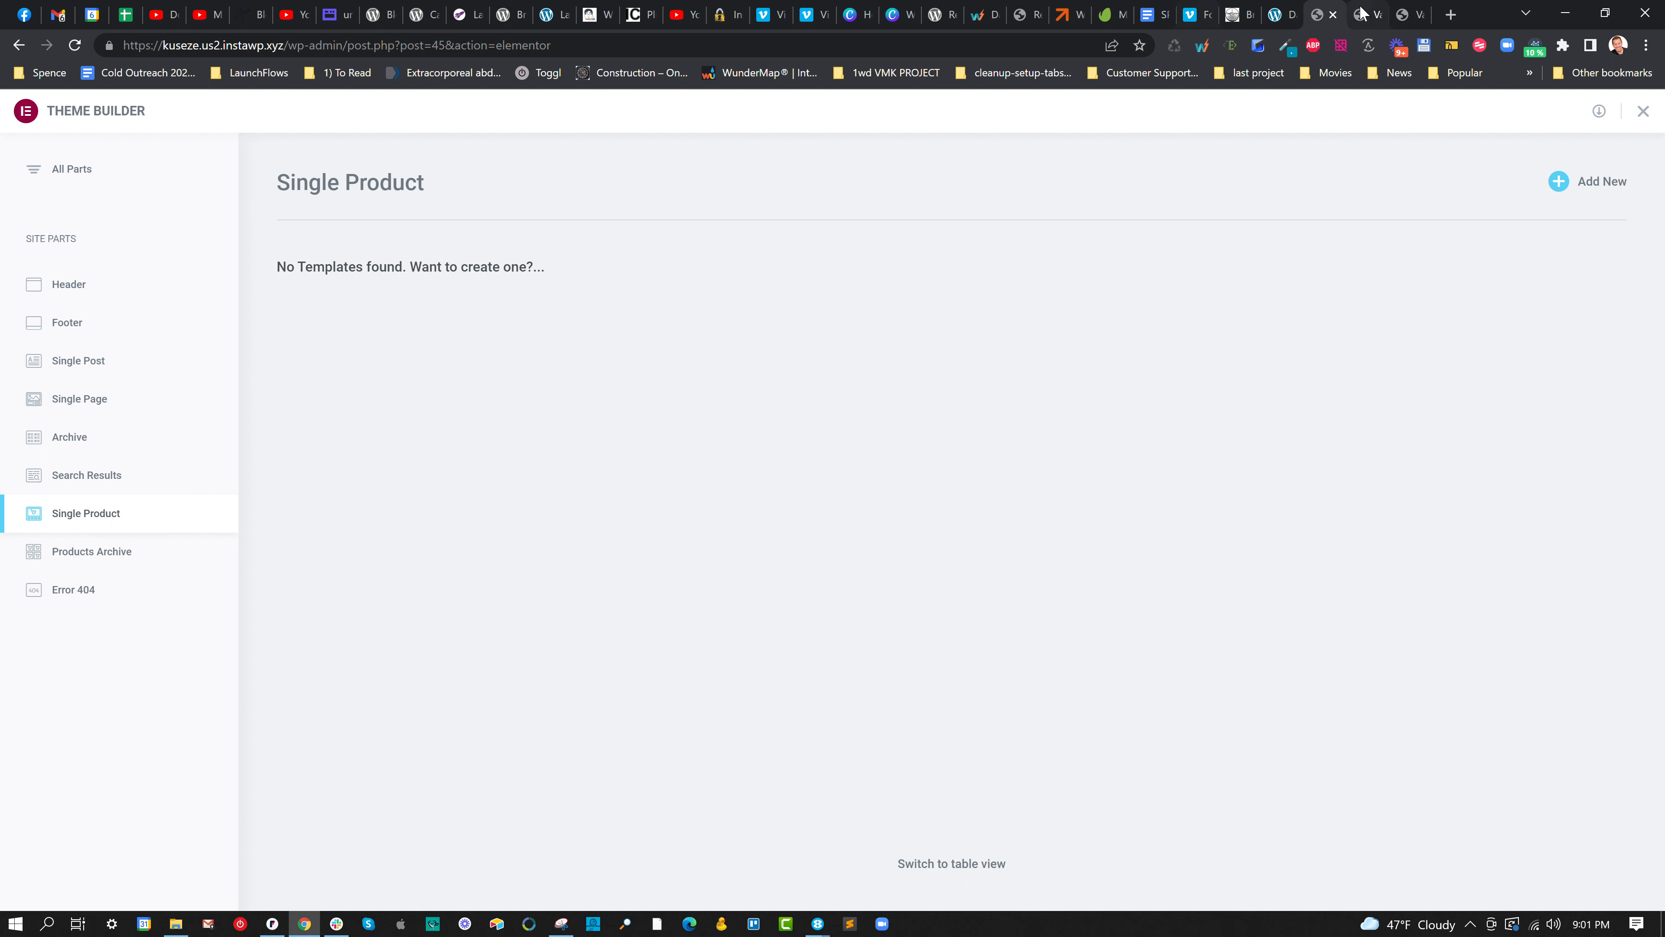
# Close the Elementor editor, switch Variable Order Bump Product back to the WordPress editor, update it and display its variations.
pyautogui.click(1333, 15)
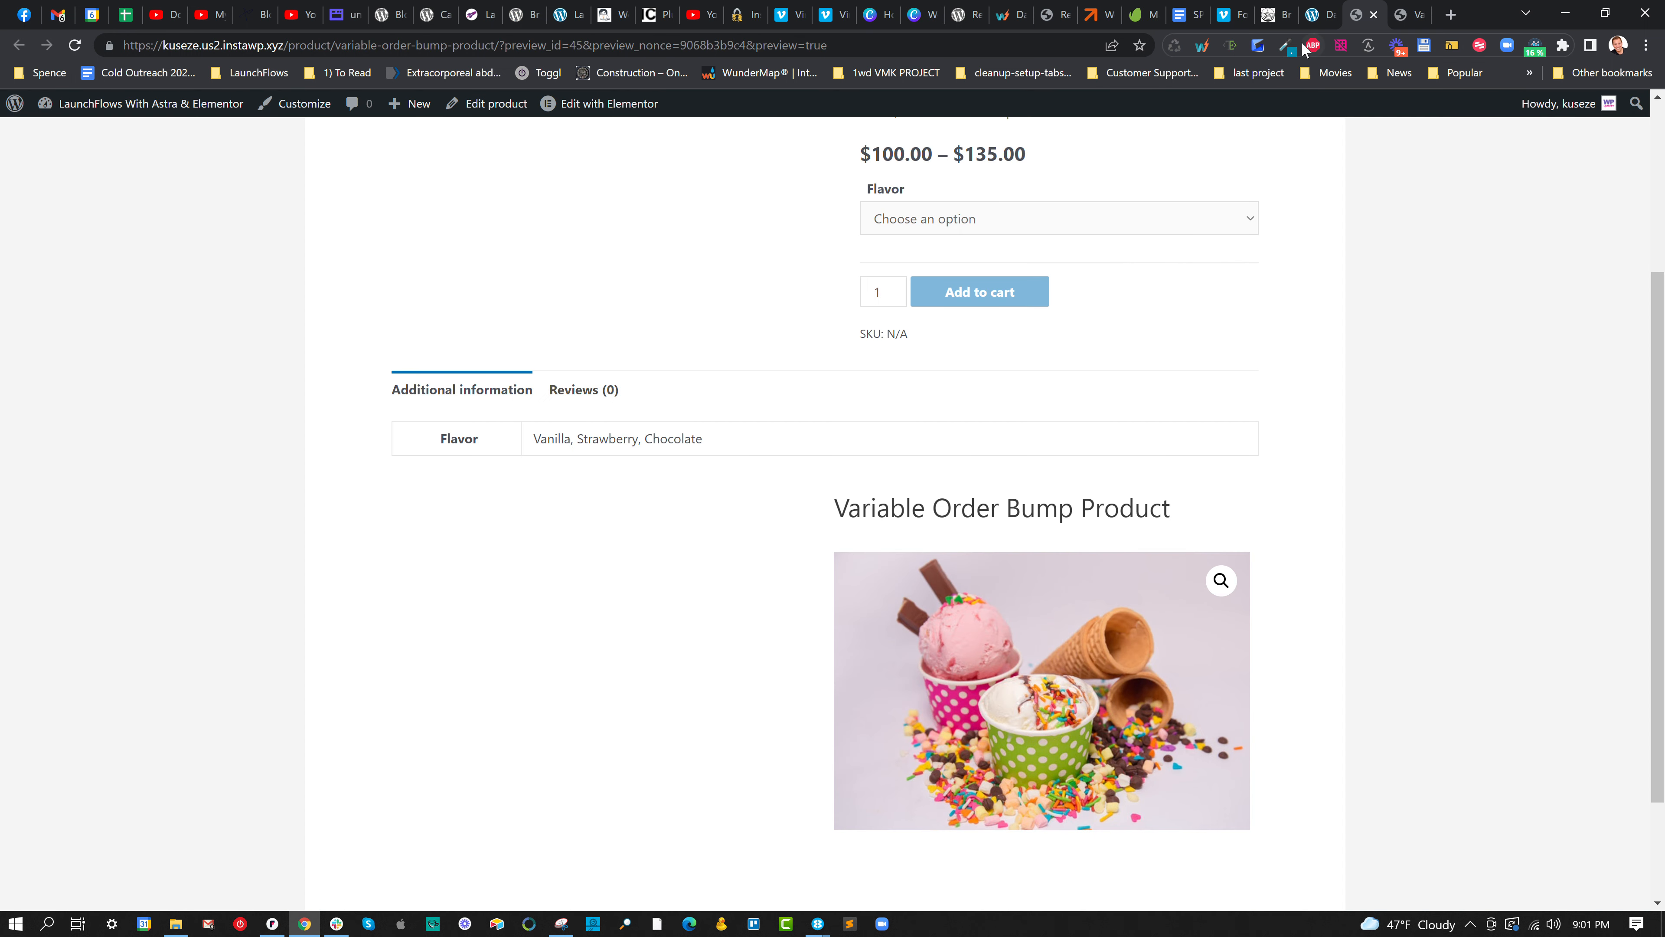
pyautogui.click(499, 103)
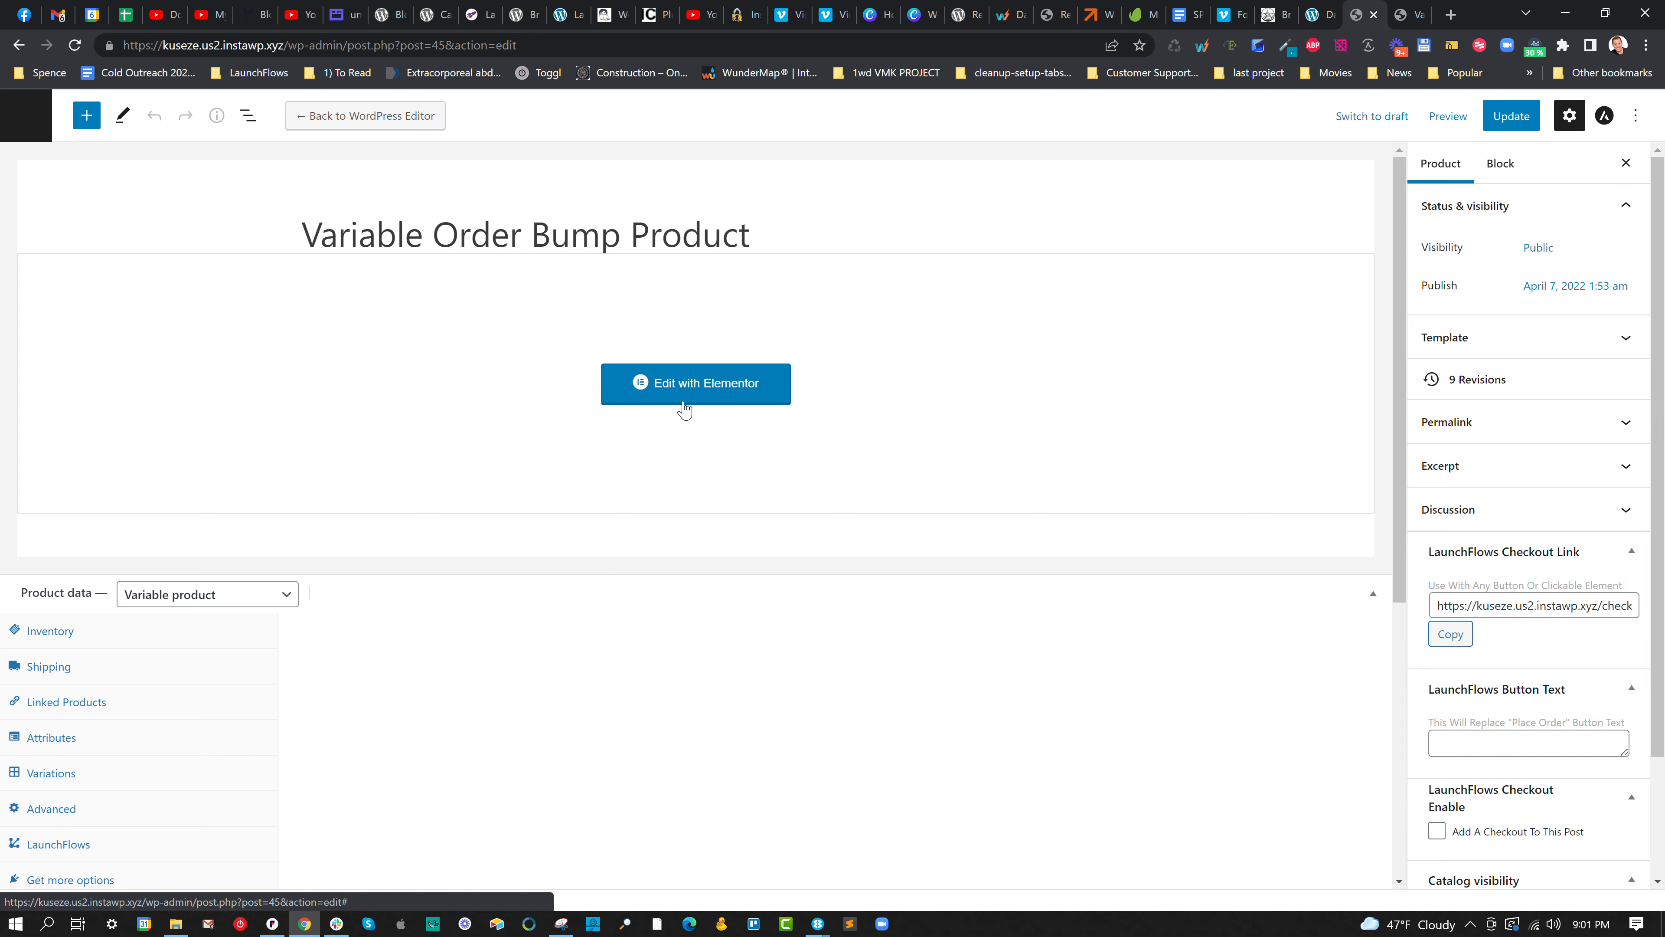
pyautogui.click(386, 128)
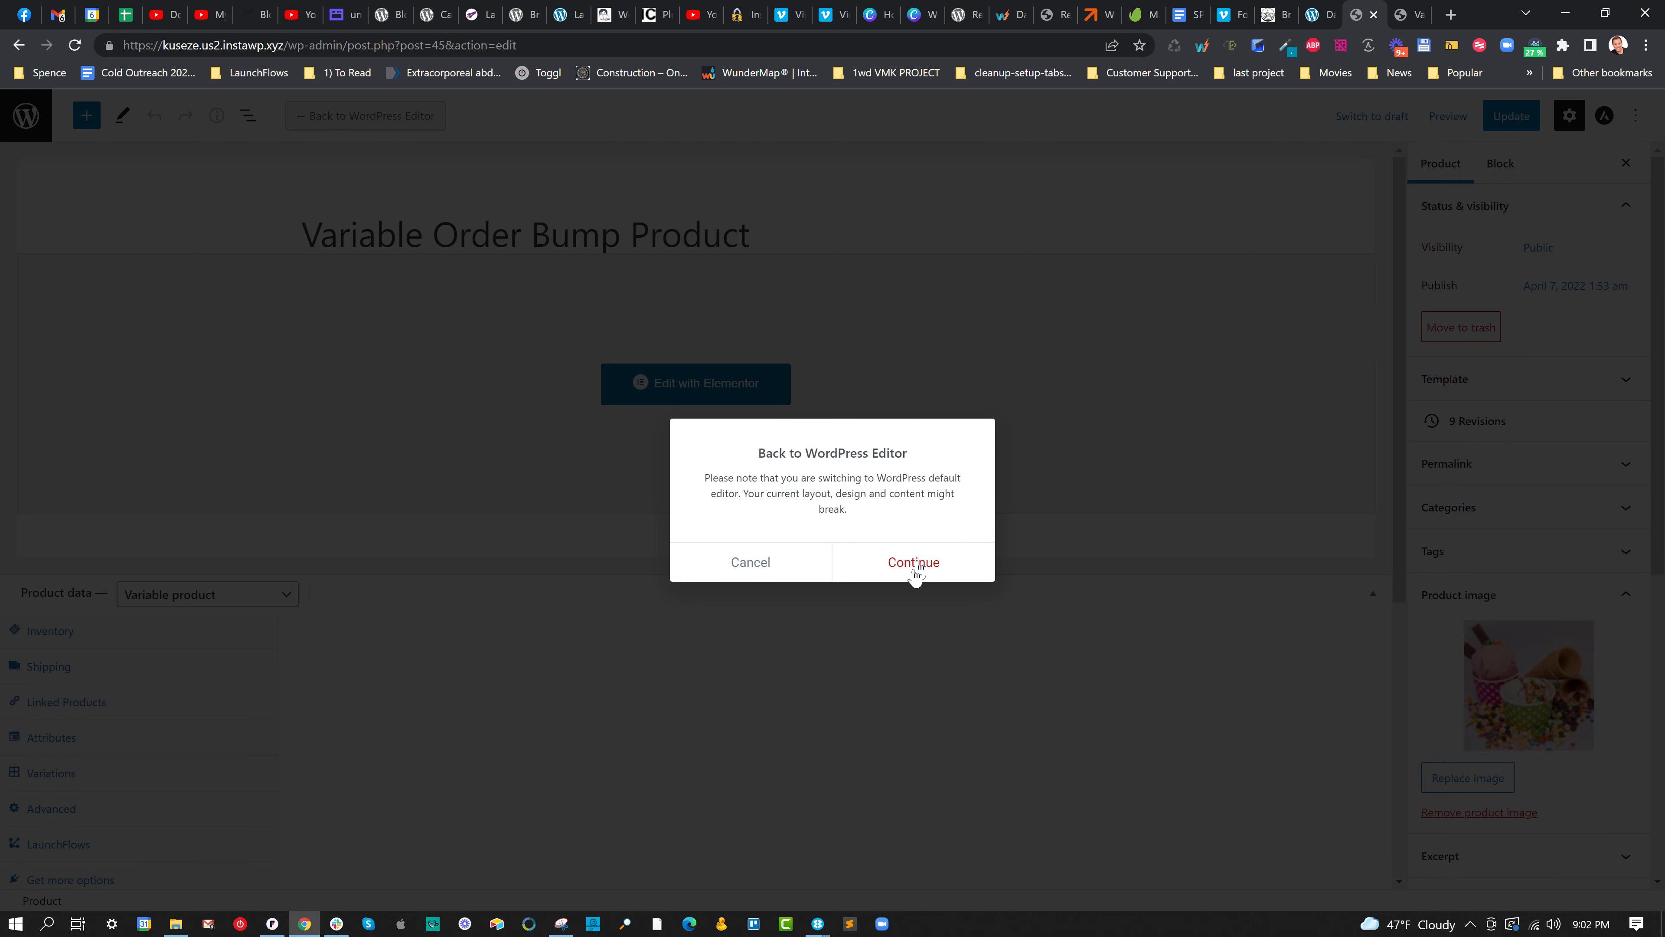
pyautogui.click(900, 568)
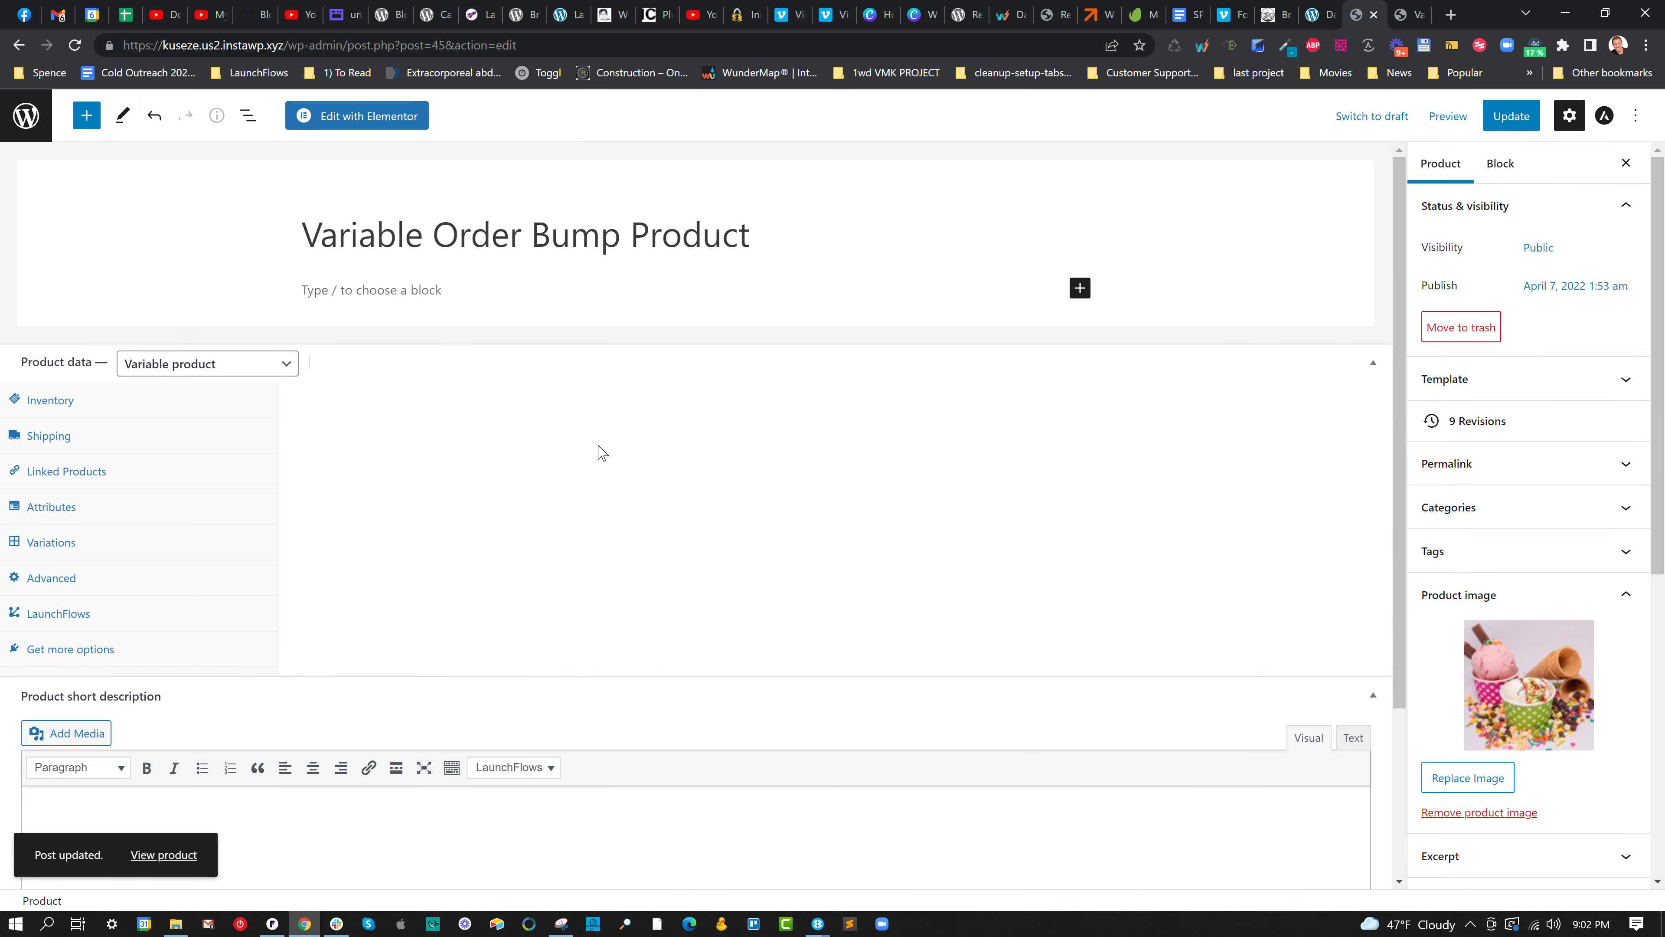
pyautogui.click(1512, 124)
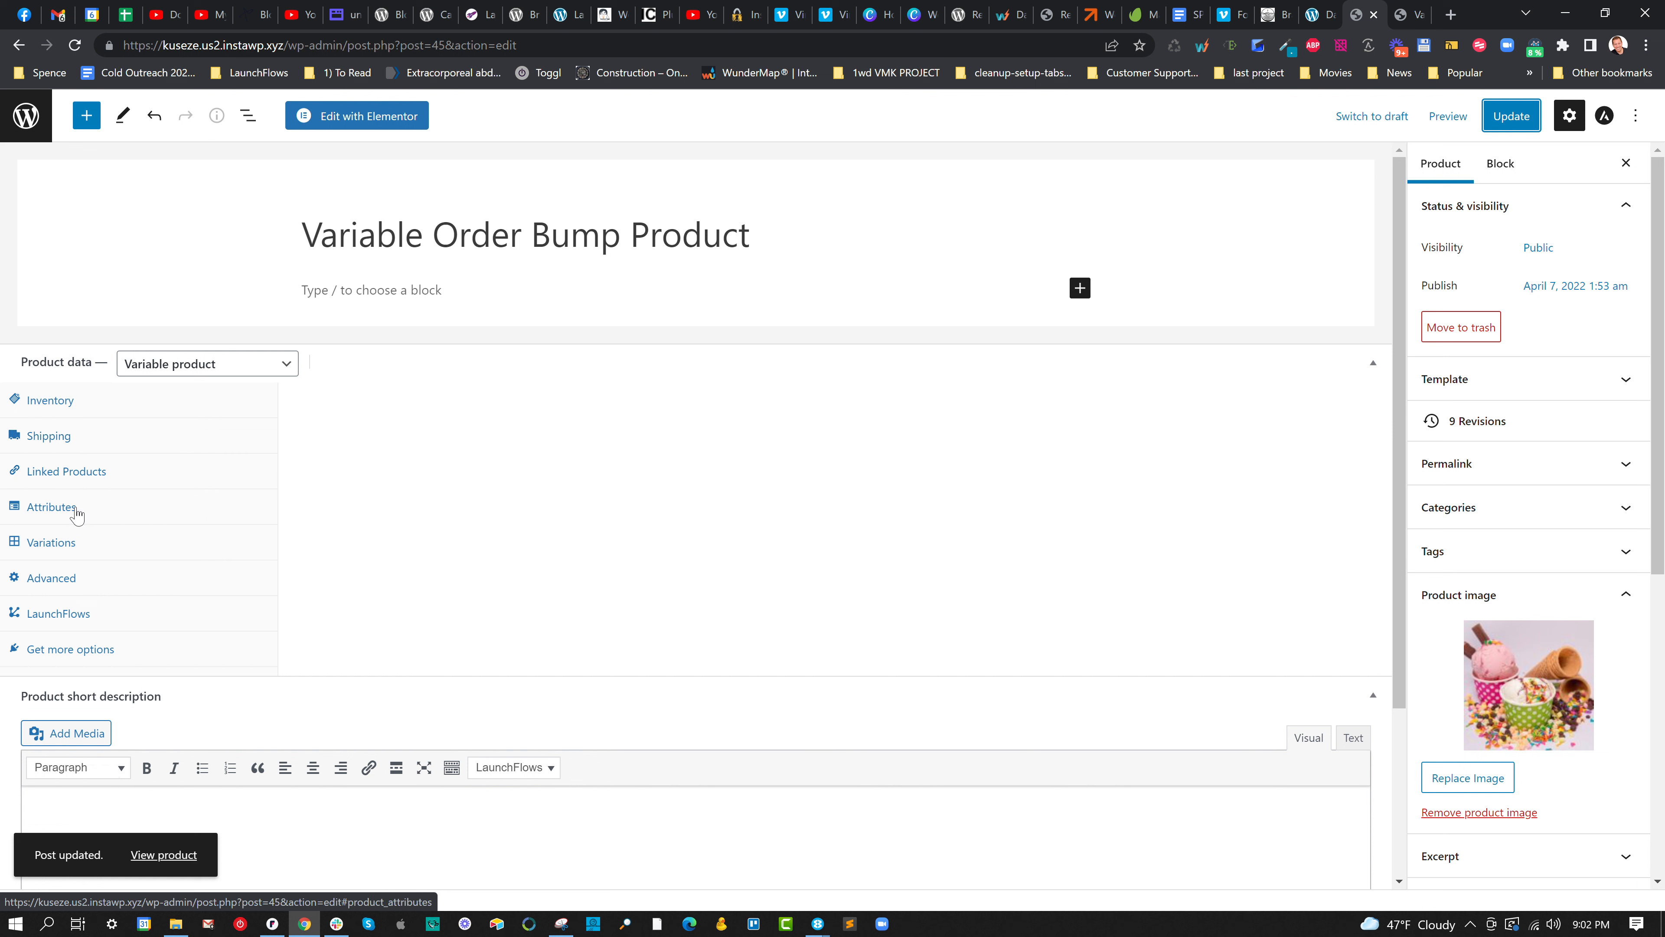
pyautogui.click(52, 543)
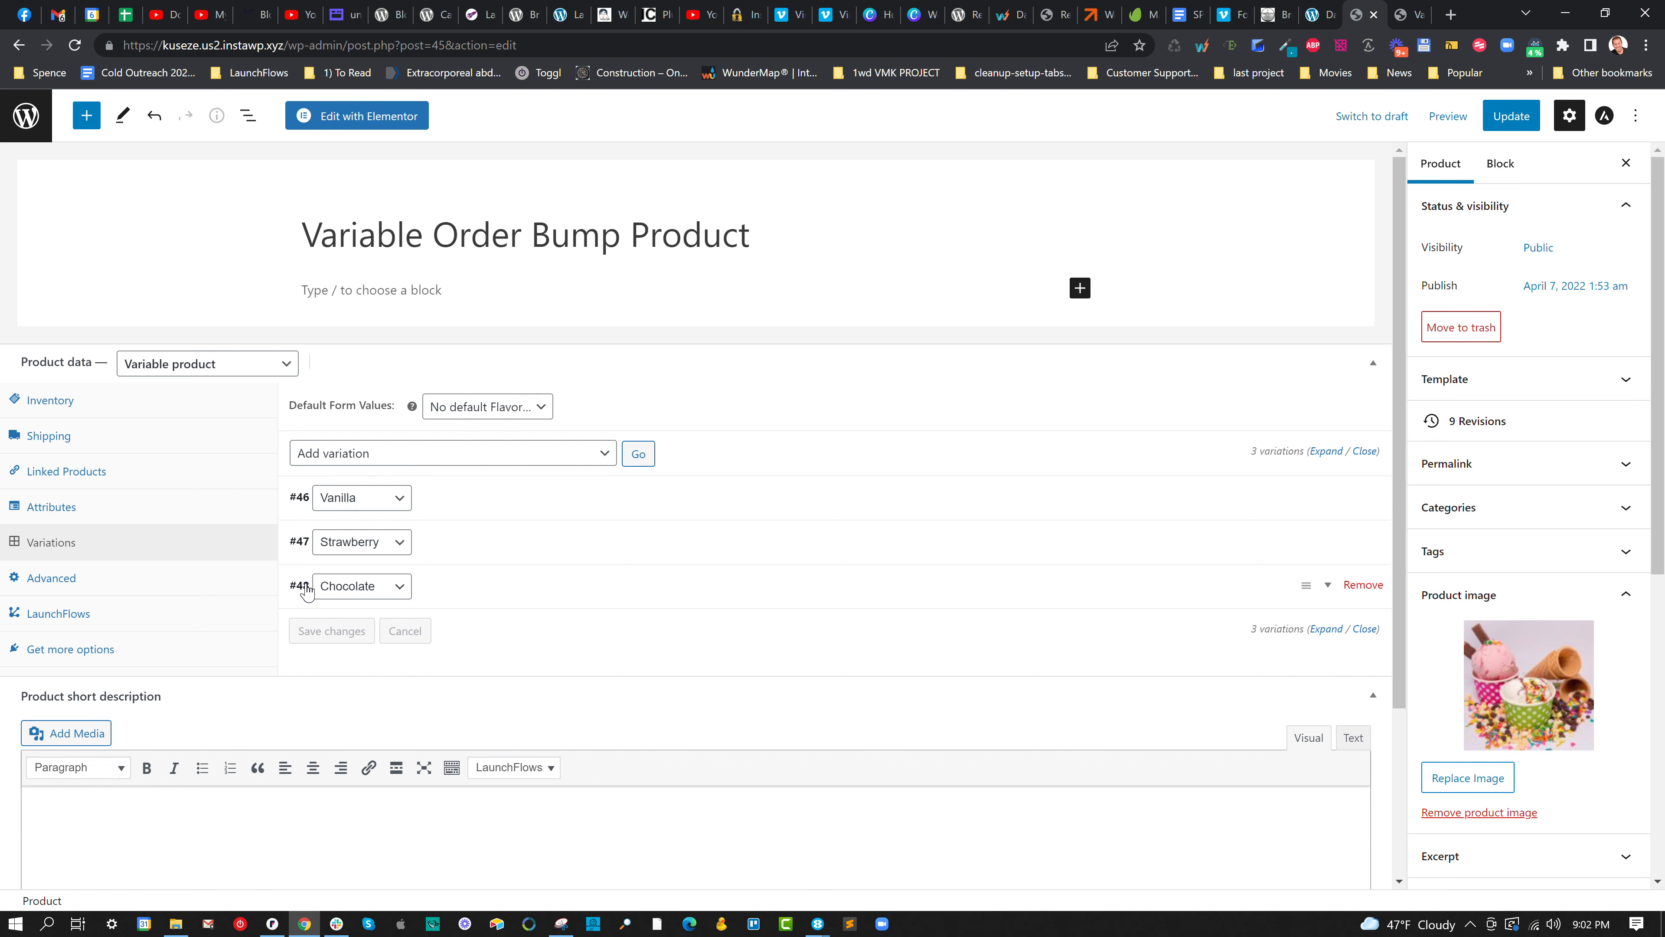
# Load the site's checkout page in place of the live product page and open it in the Elementor editor.
pyautogui.click(1405, 20)
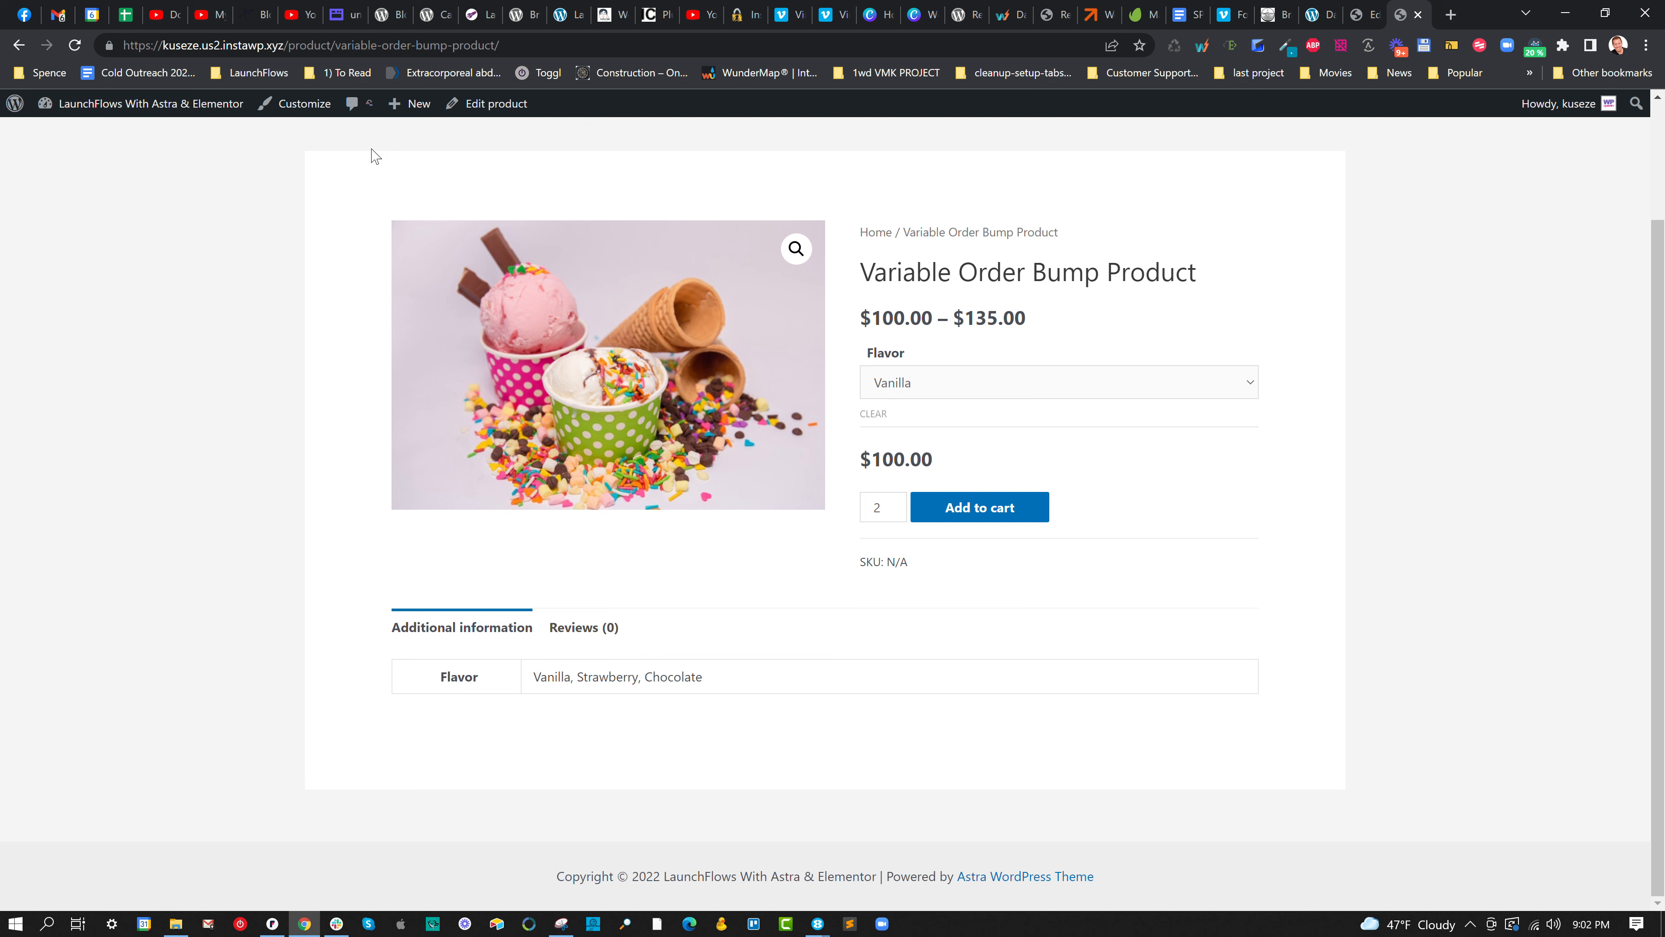
pyautogui.moveTo(291, 47); pyautogui.dragTo(884, 95)
pyautogui.write('checkout')
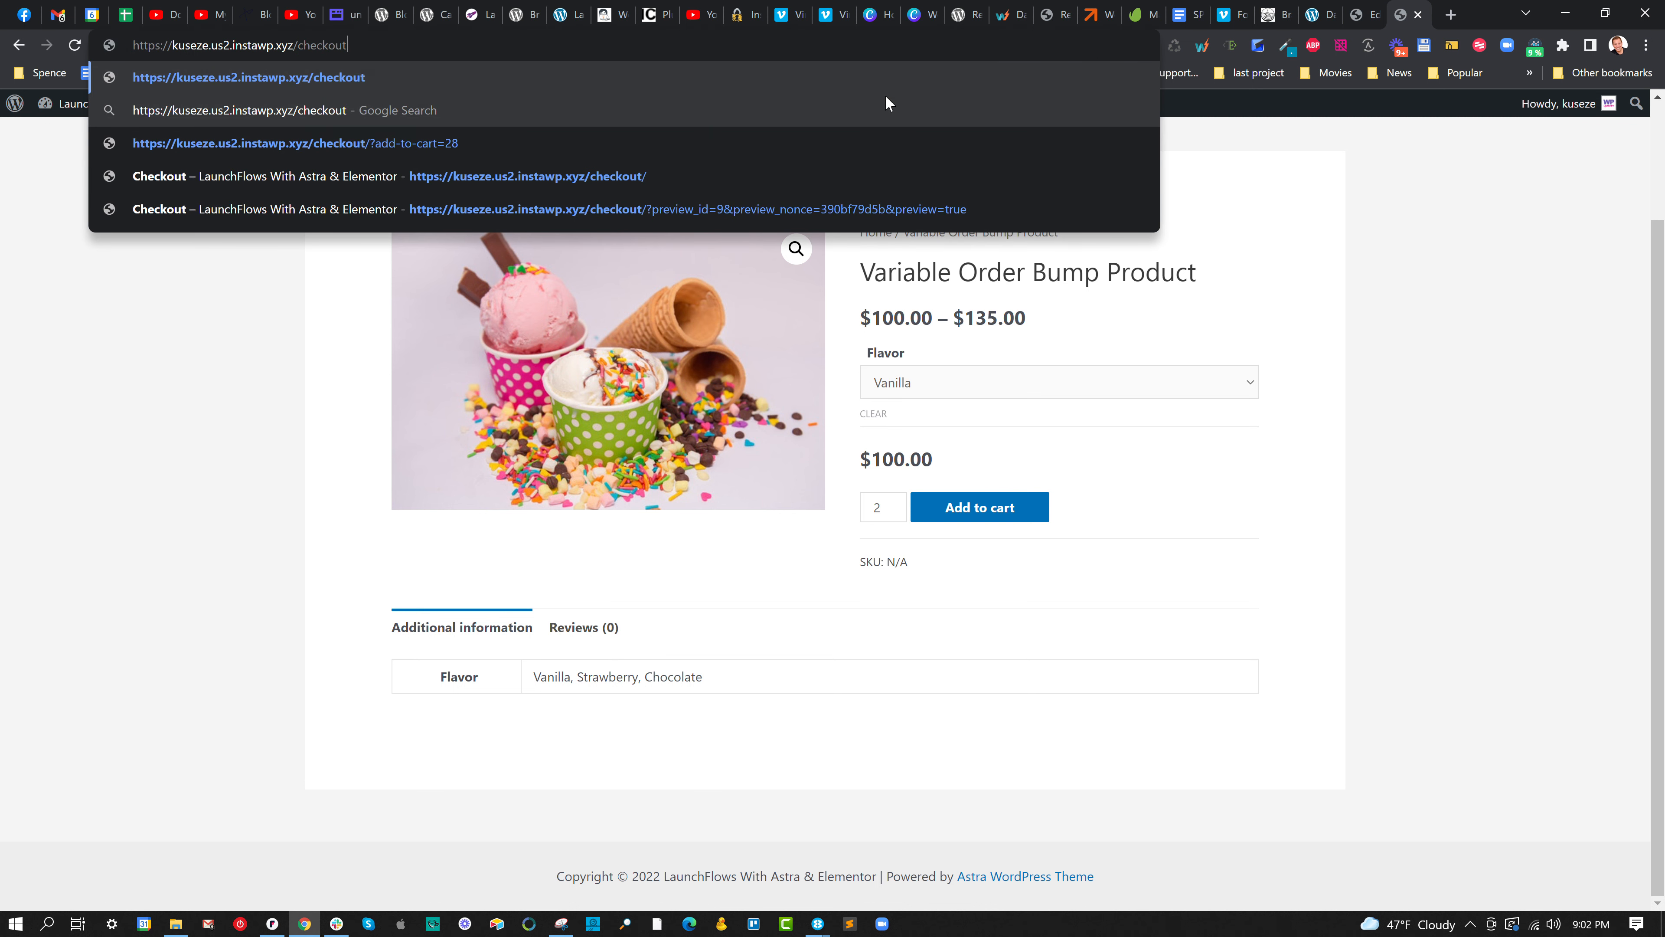
pyautogui.press('Return')
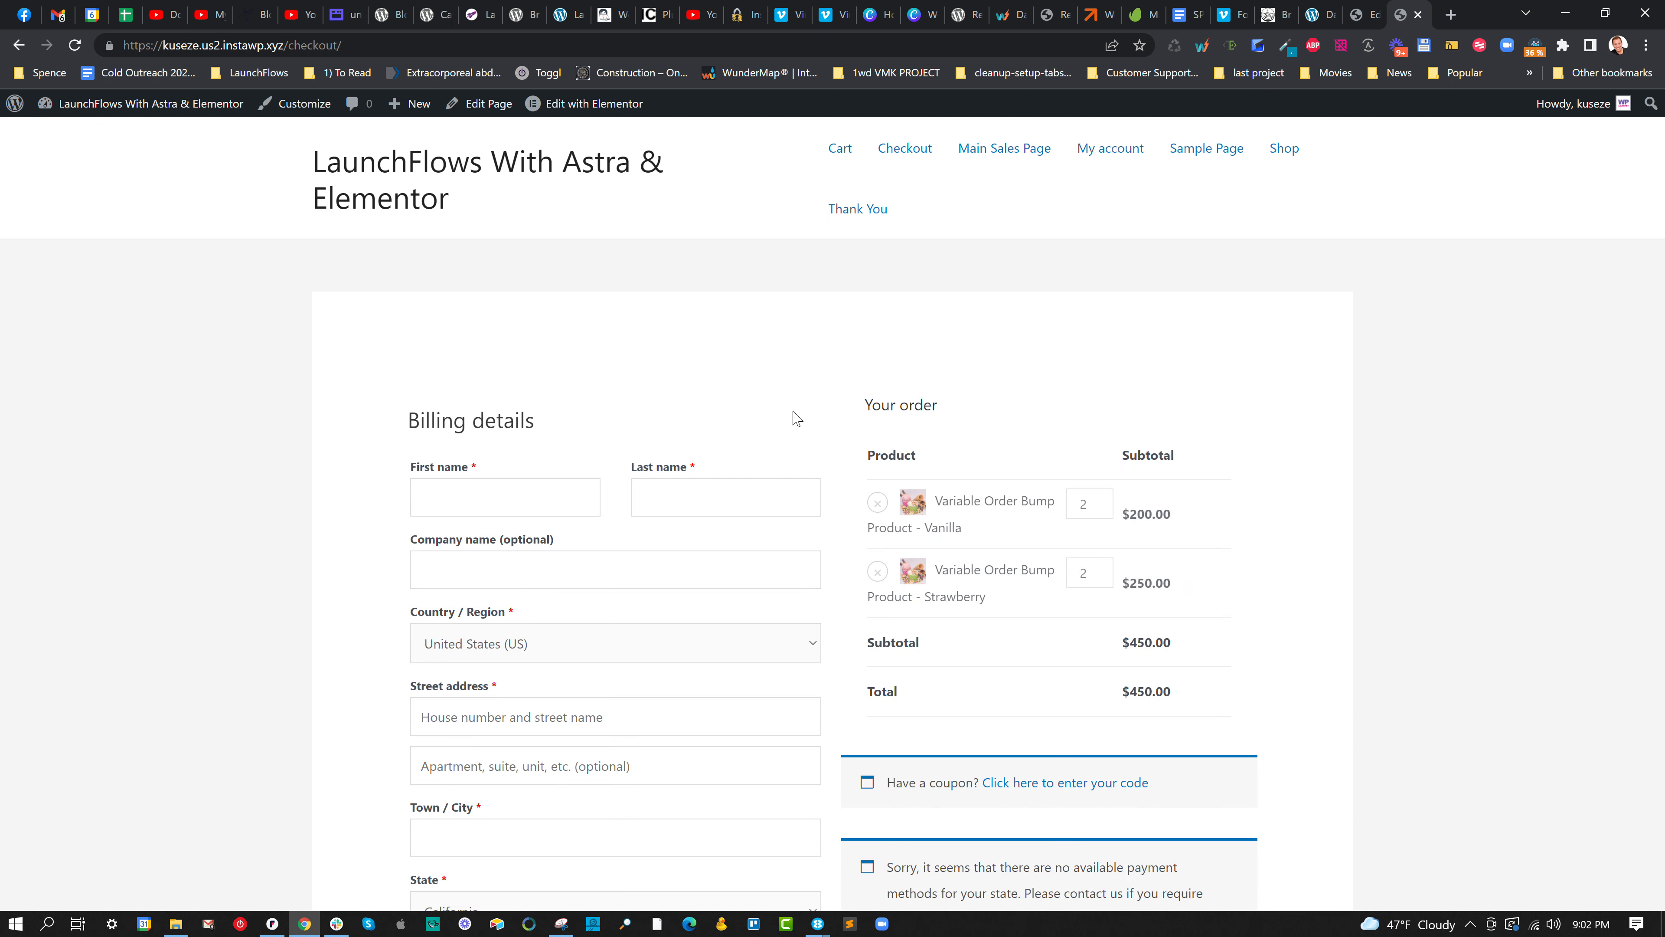
pyautogui.click(577, 105)
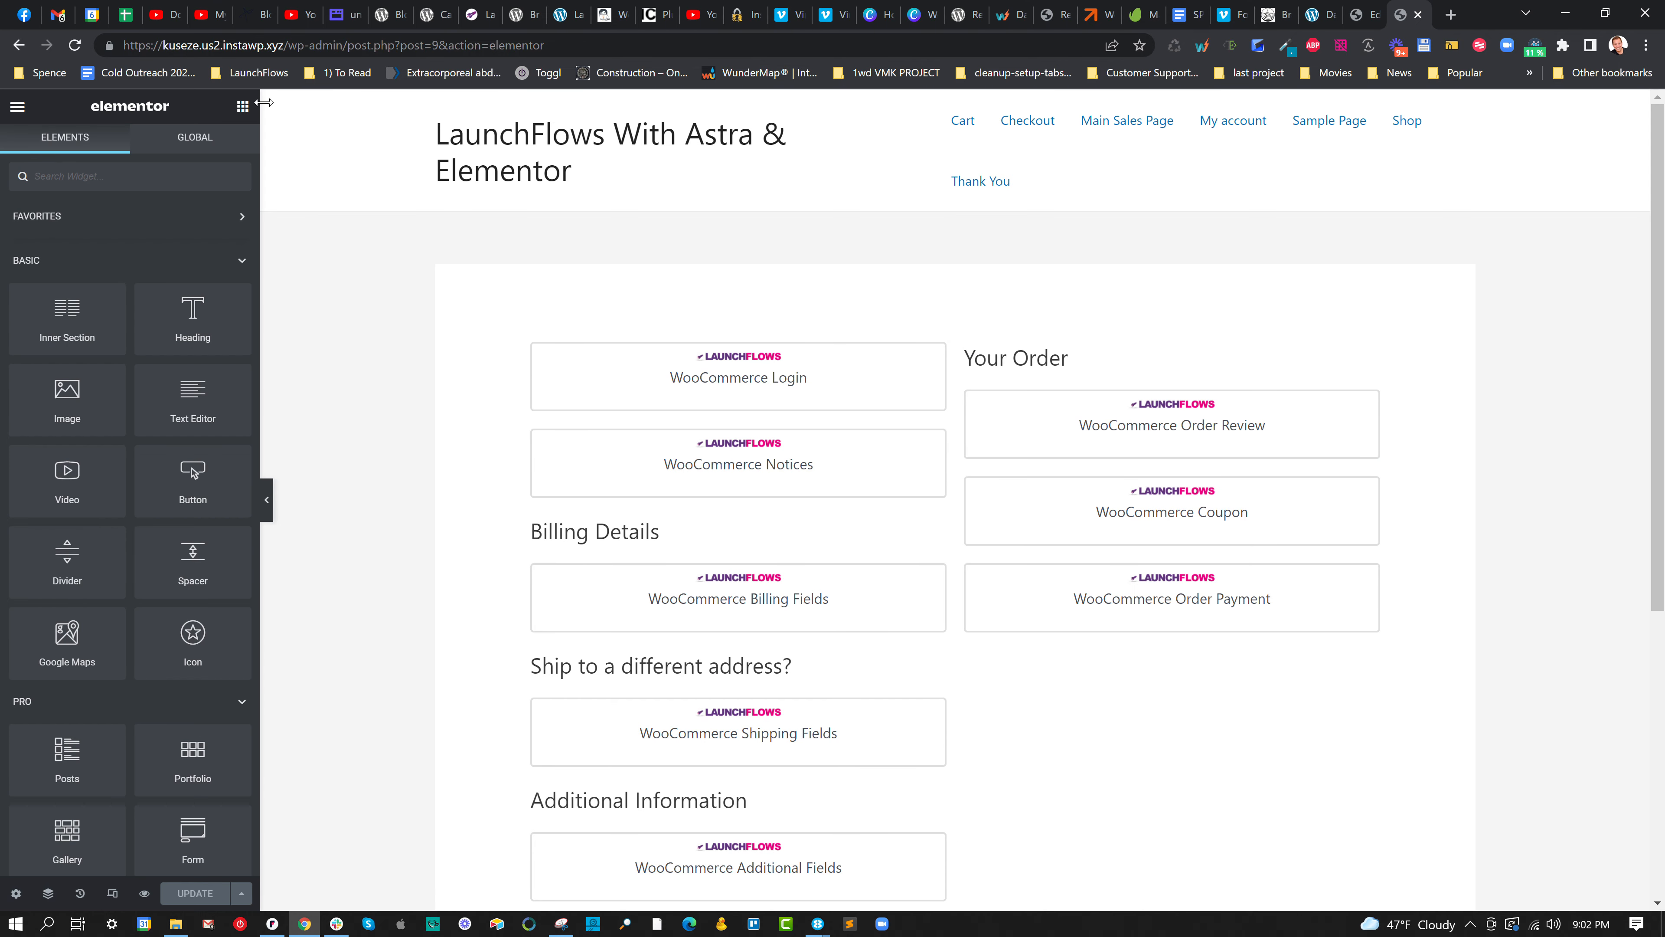
# Find the LaunchFlows Order Bump widget and place it above the Your Order heading in the checkout's second column.
pyautogui.scroll(-3, 654, 539)
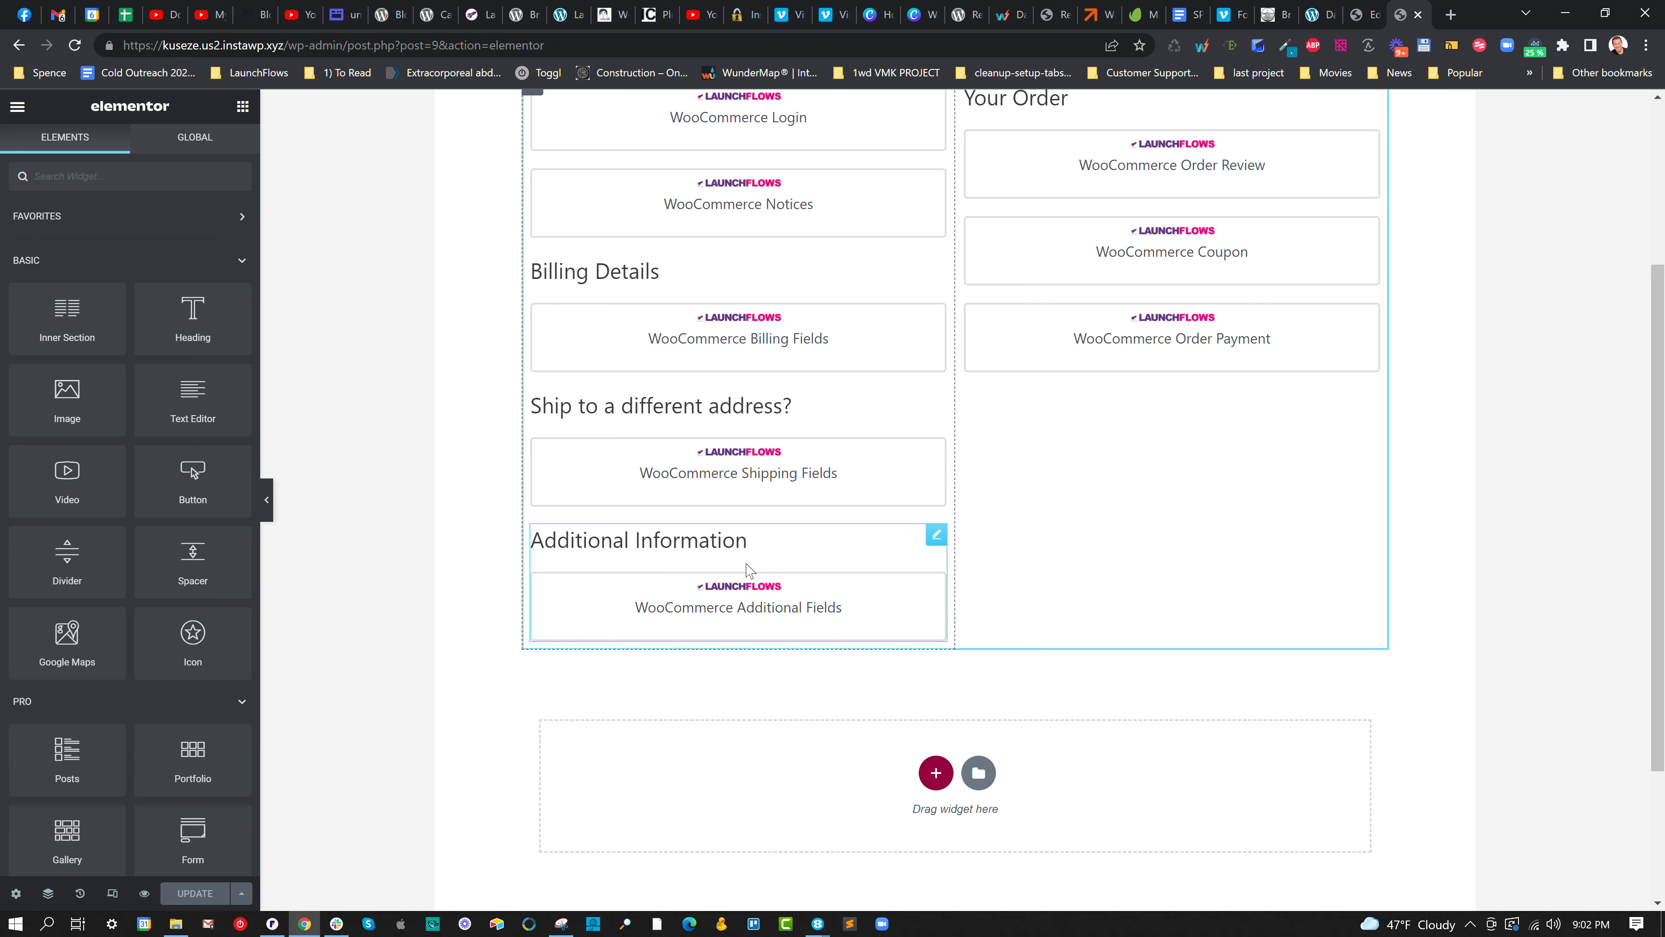
pyautogui.scroll(3, 815, 576)
pyautogui.scroll(-2, 855, 420)
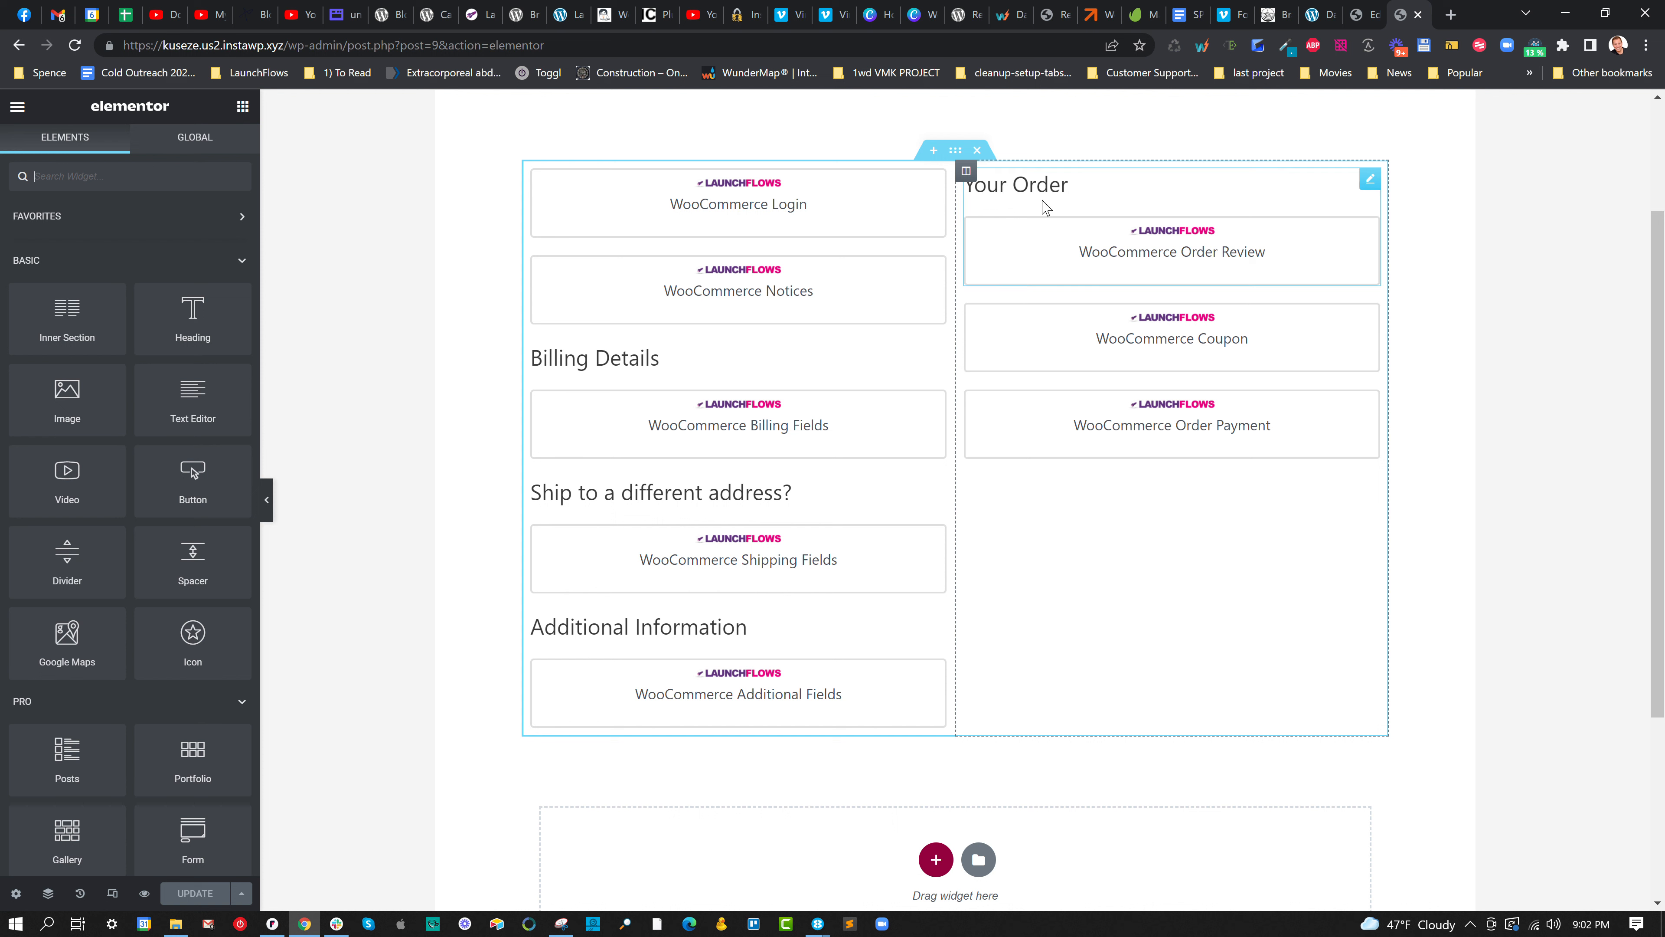
pyautogui.click(242, 107)
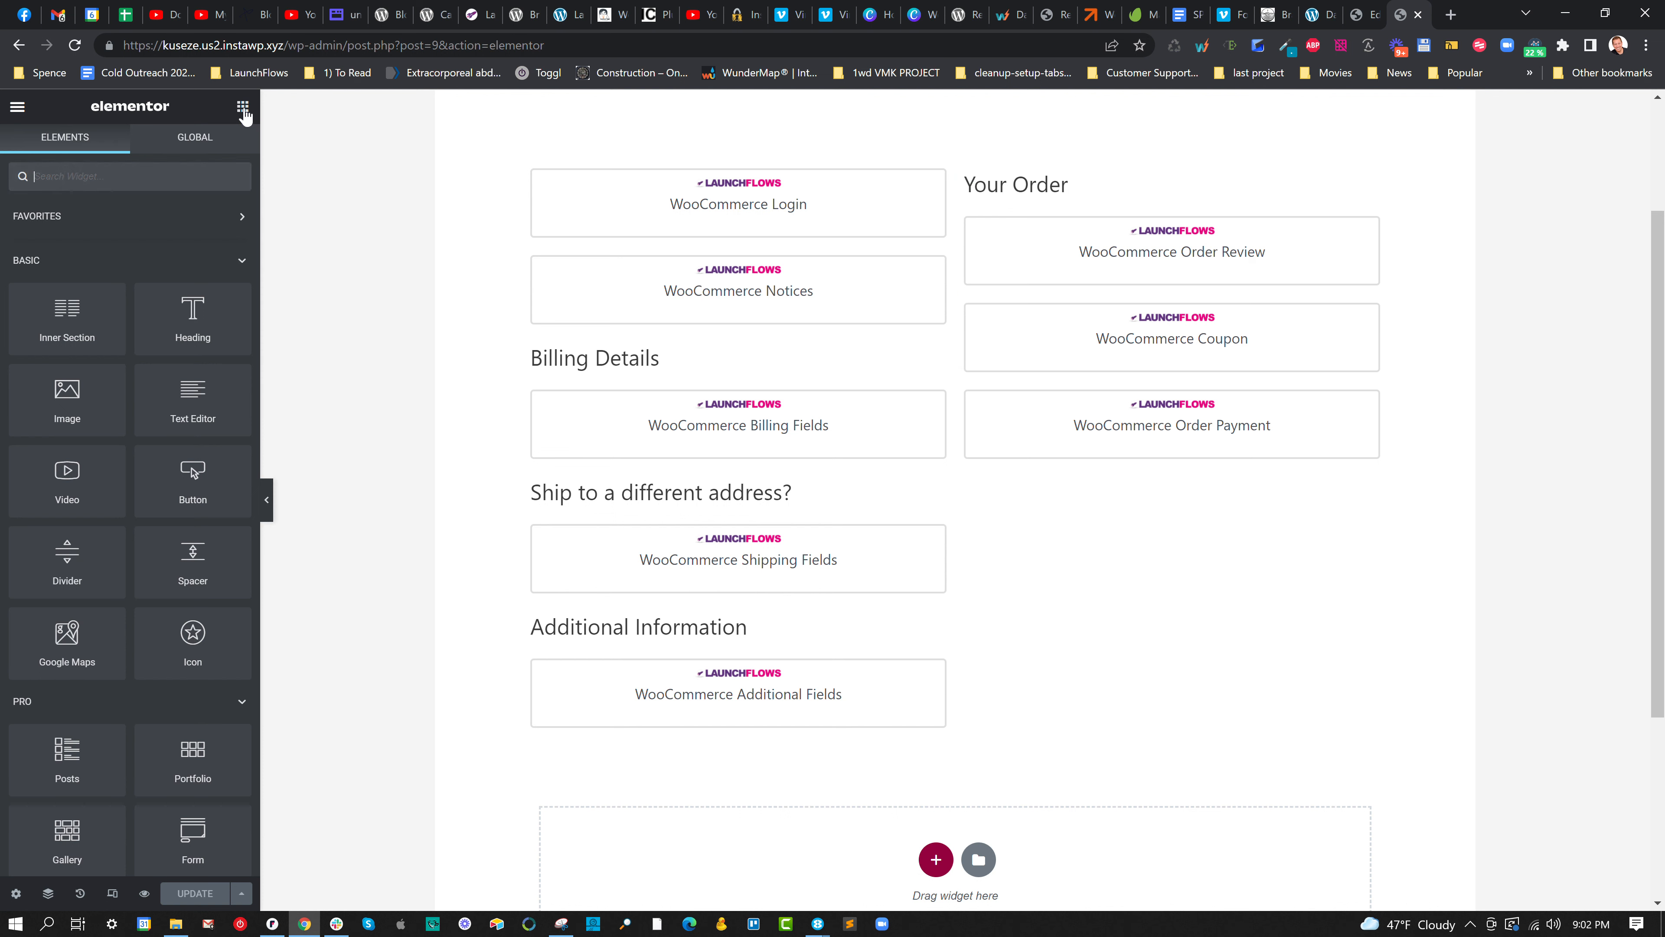
pyautogui.write('launchfl')
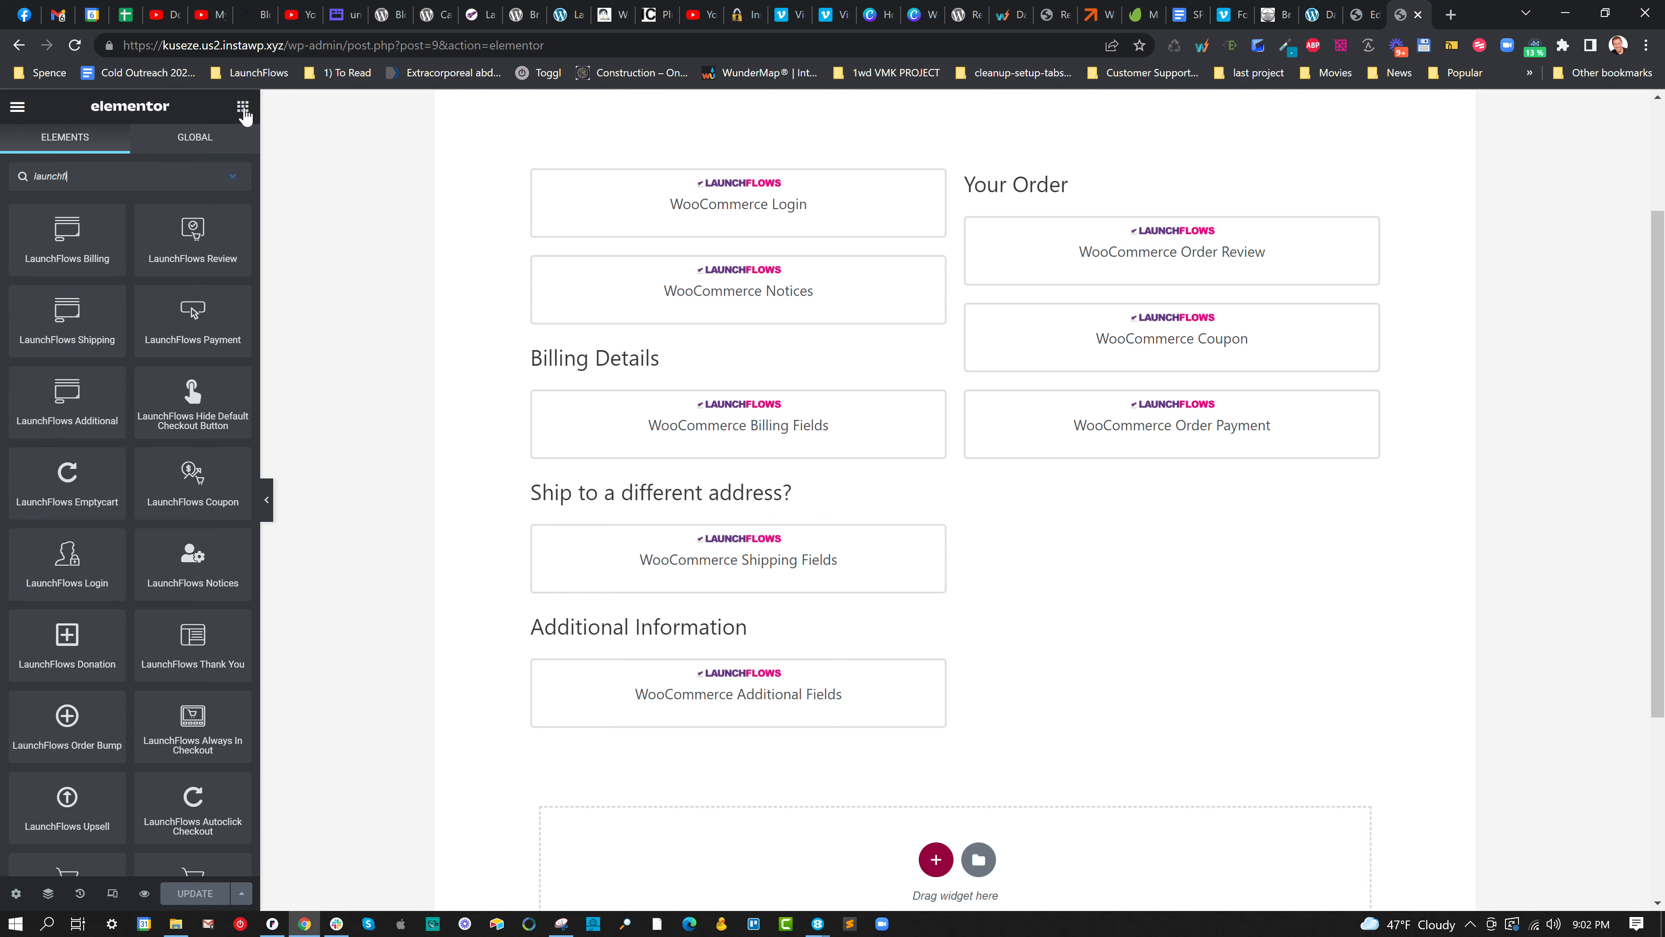
pyautogui.write('ows order')
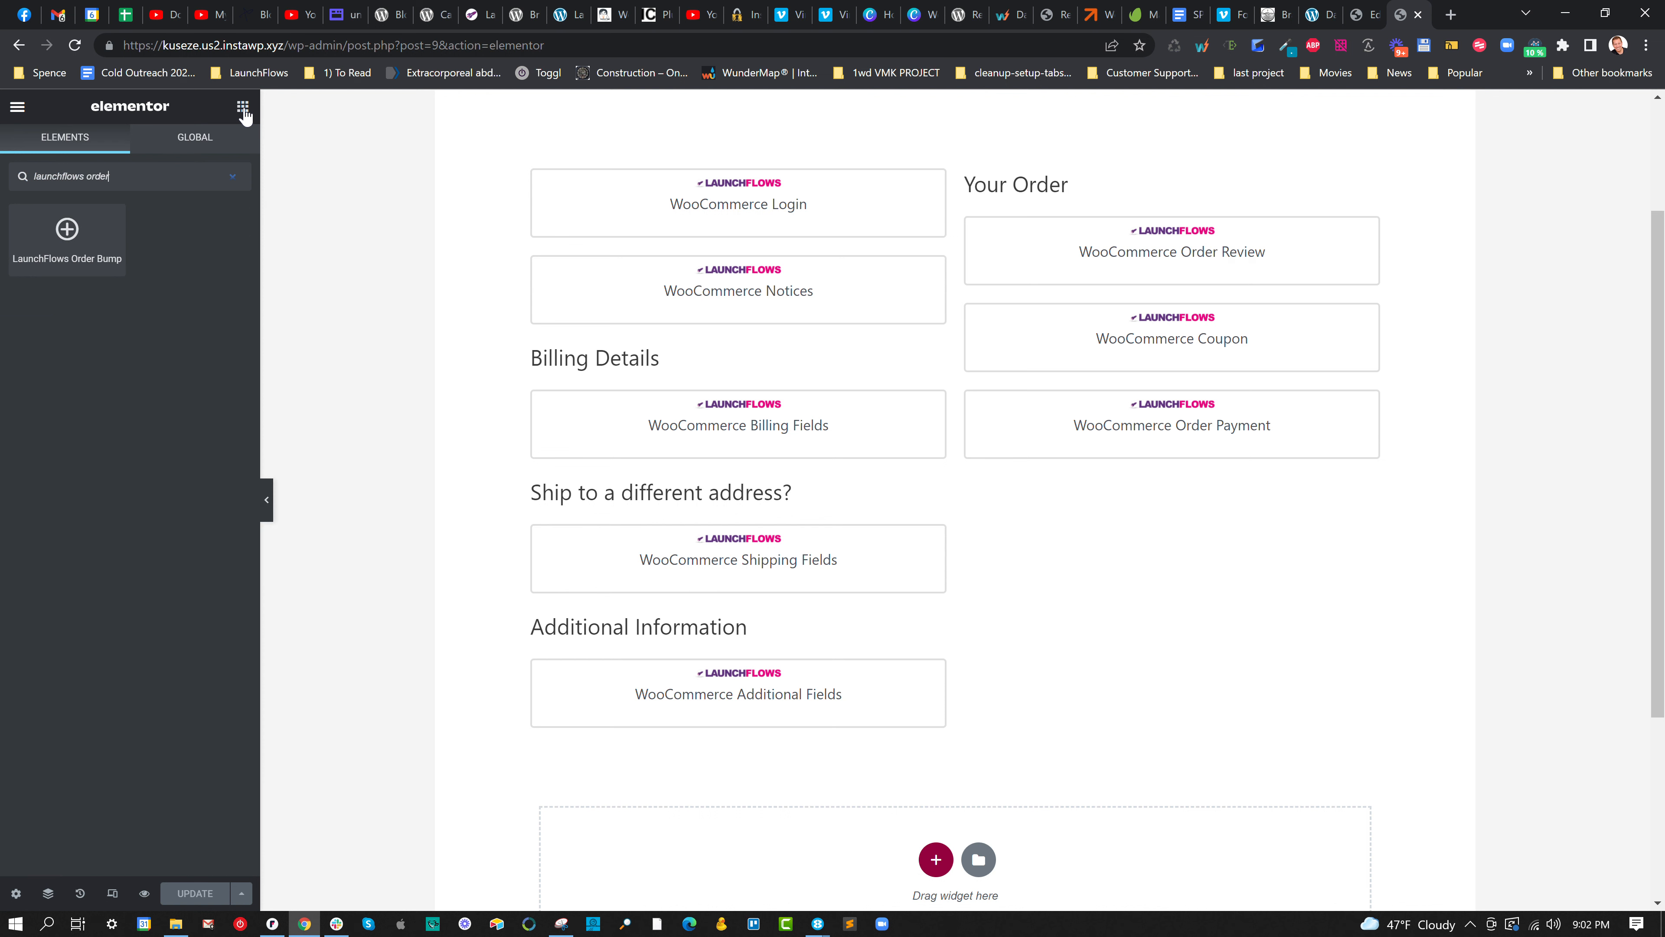
pyautogui.moveTo(67, 236); pyautogui.dragTo(1164, 216)
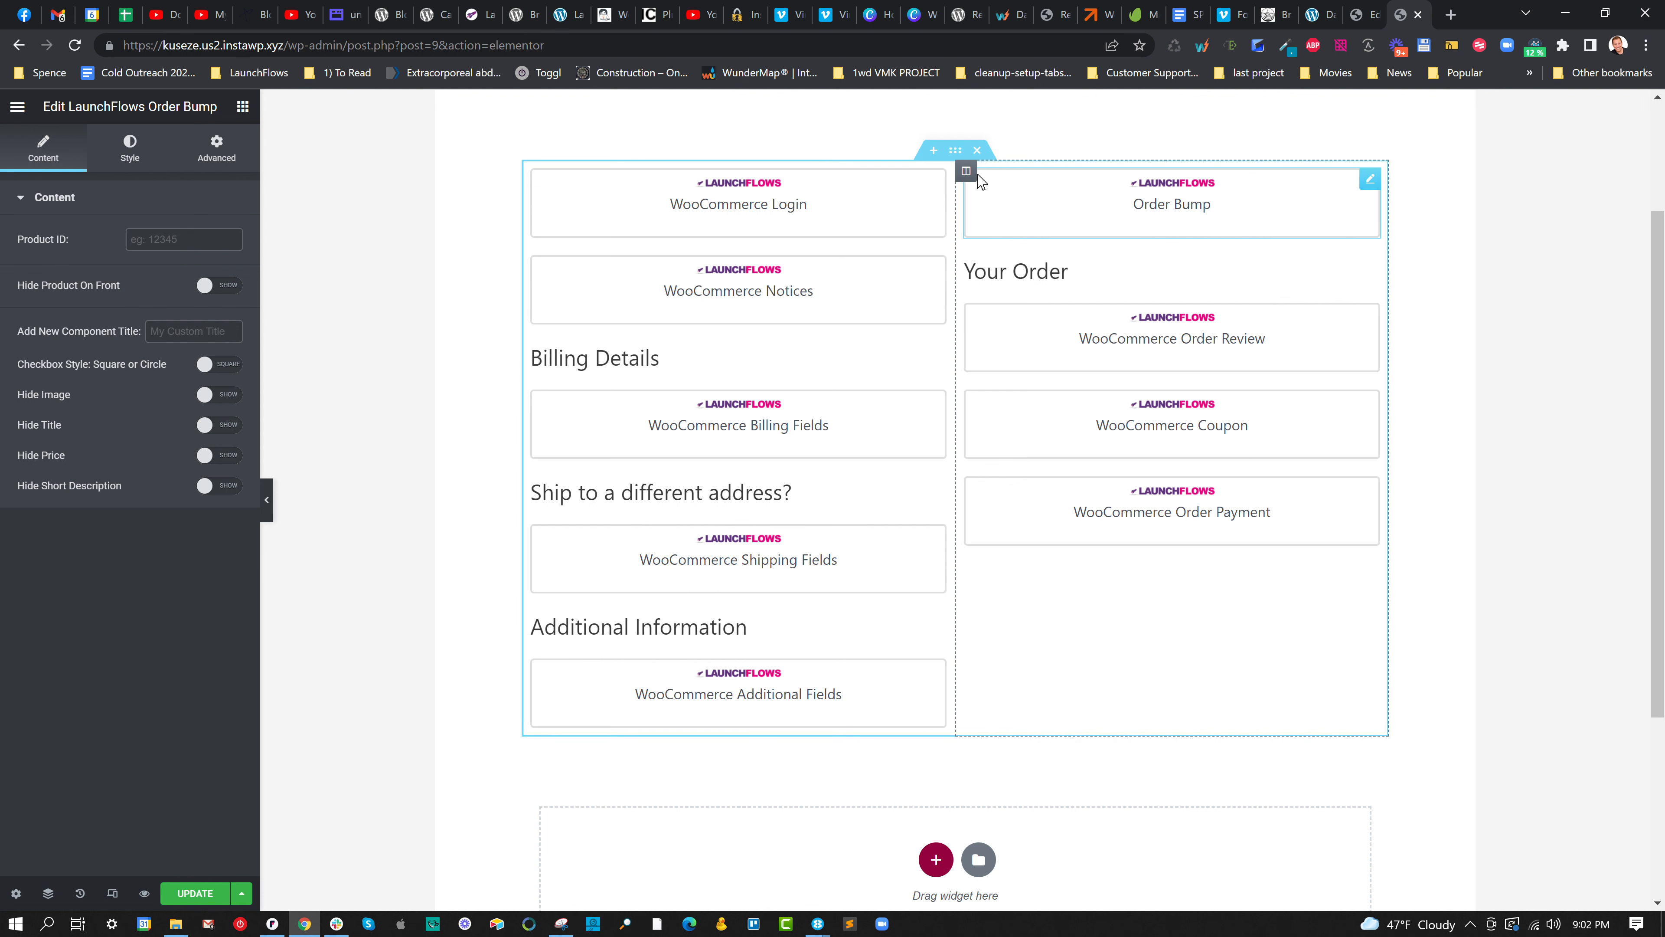
# Add an Inner Section above the Order Bump widget in the checkout's second column and reduce it to a single column.
pyautogui.rightClick(967, 176)
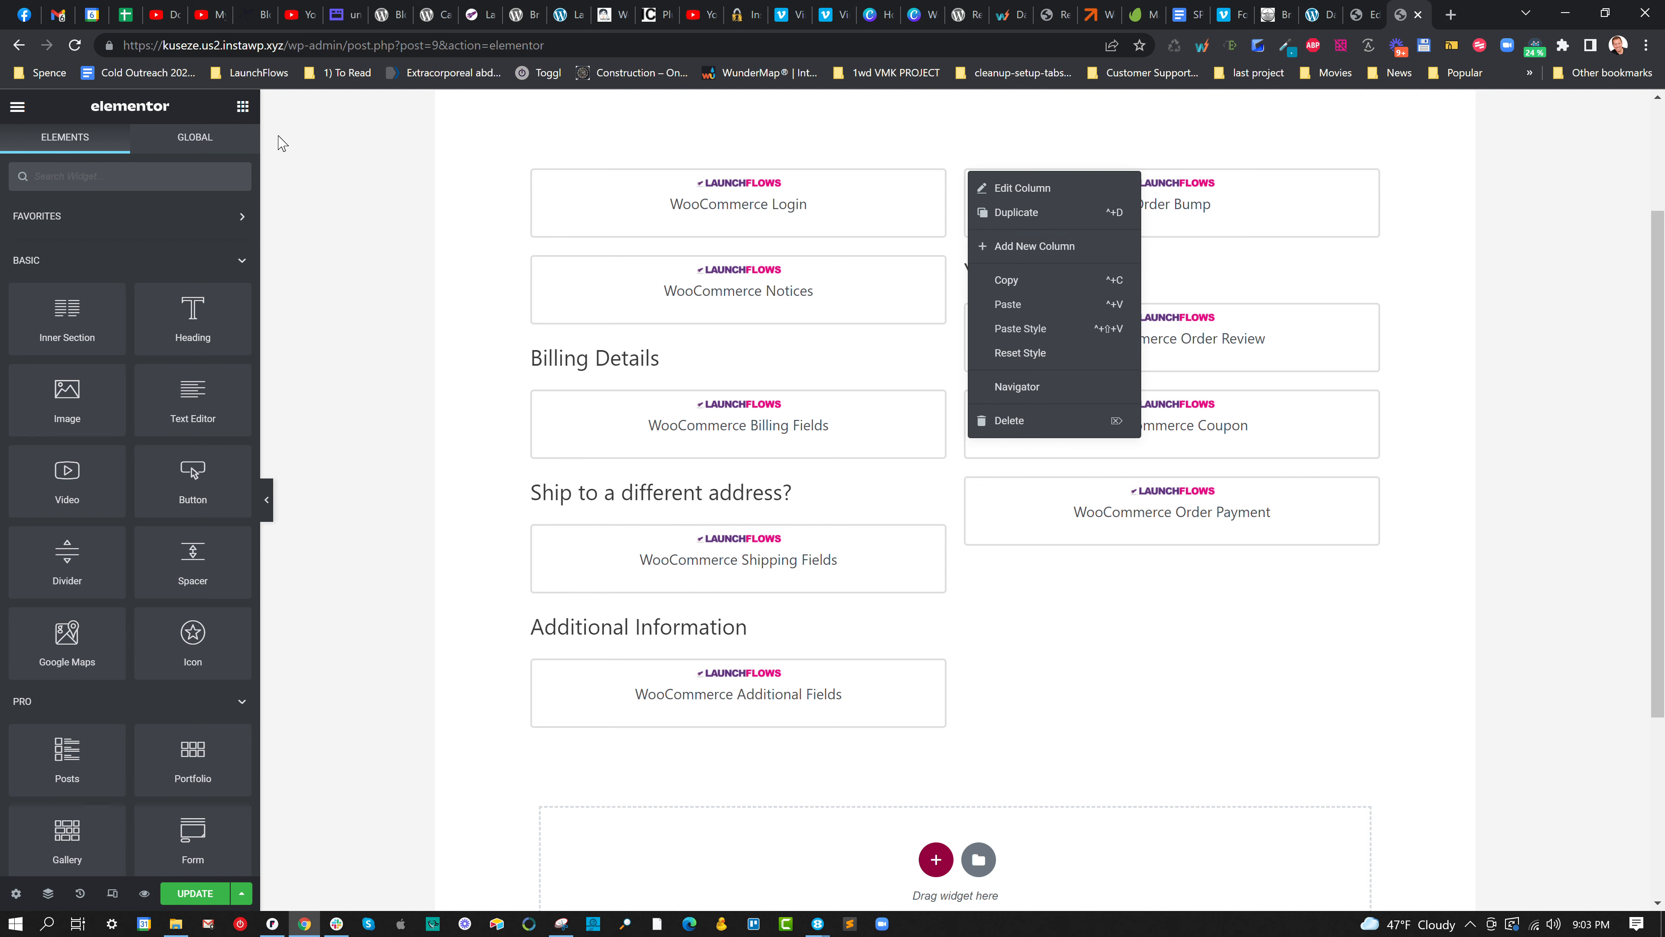
pyautogui.click(76, 306)
pyautogui.moveTo(75, 306); pyautogui.dragTo(1138, 181)
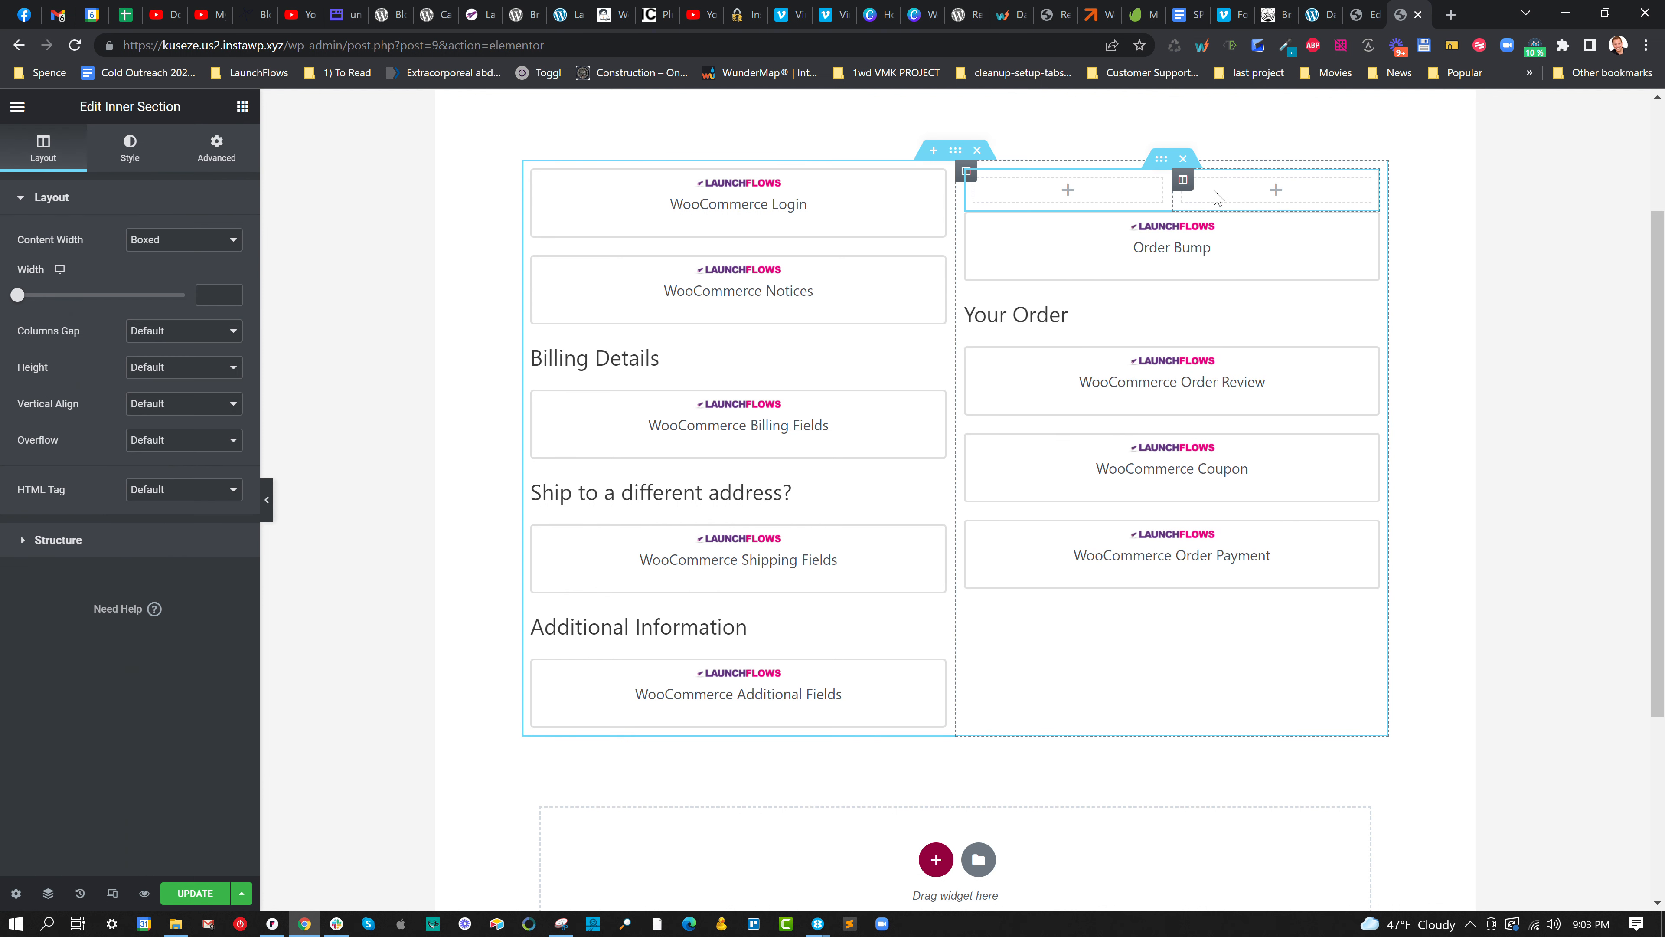
pyautogui.rightClick(1192, 186)
pyautogui.click(1241, 444)
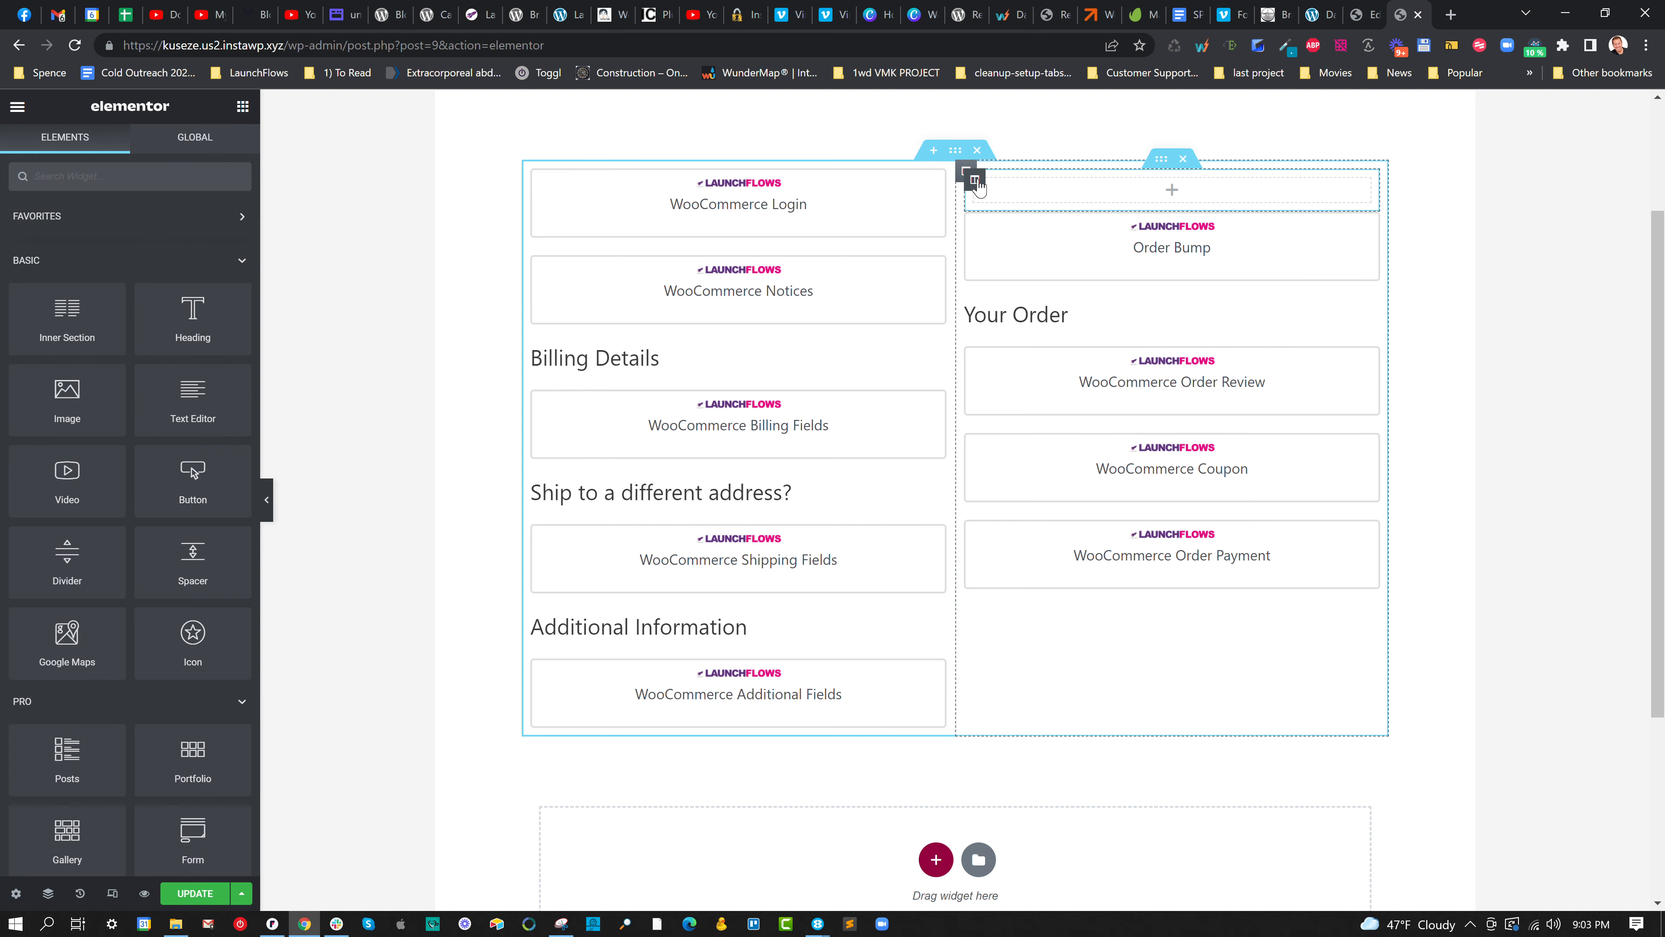
# Set the border type of the inner section's empty column to Dashed.
pyautogui.click(975, 181)
pyautogui.click(131, 147)
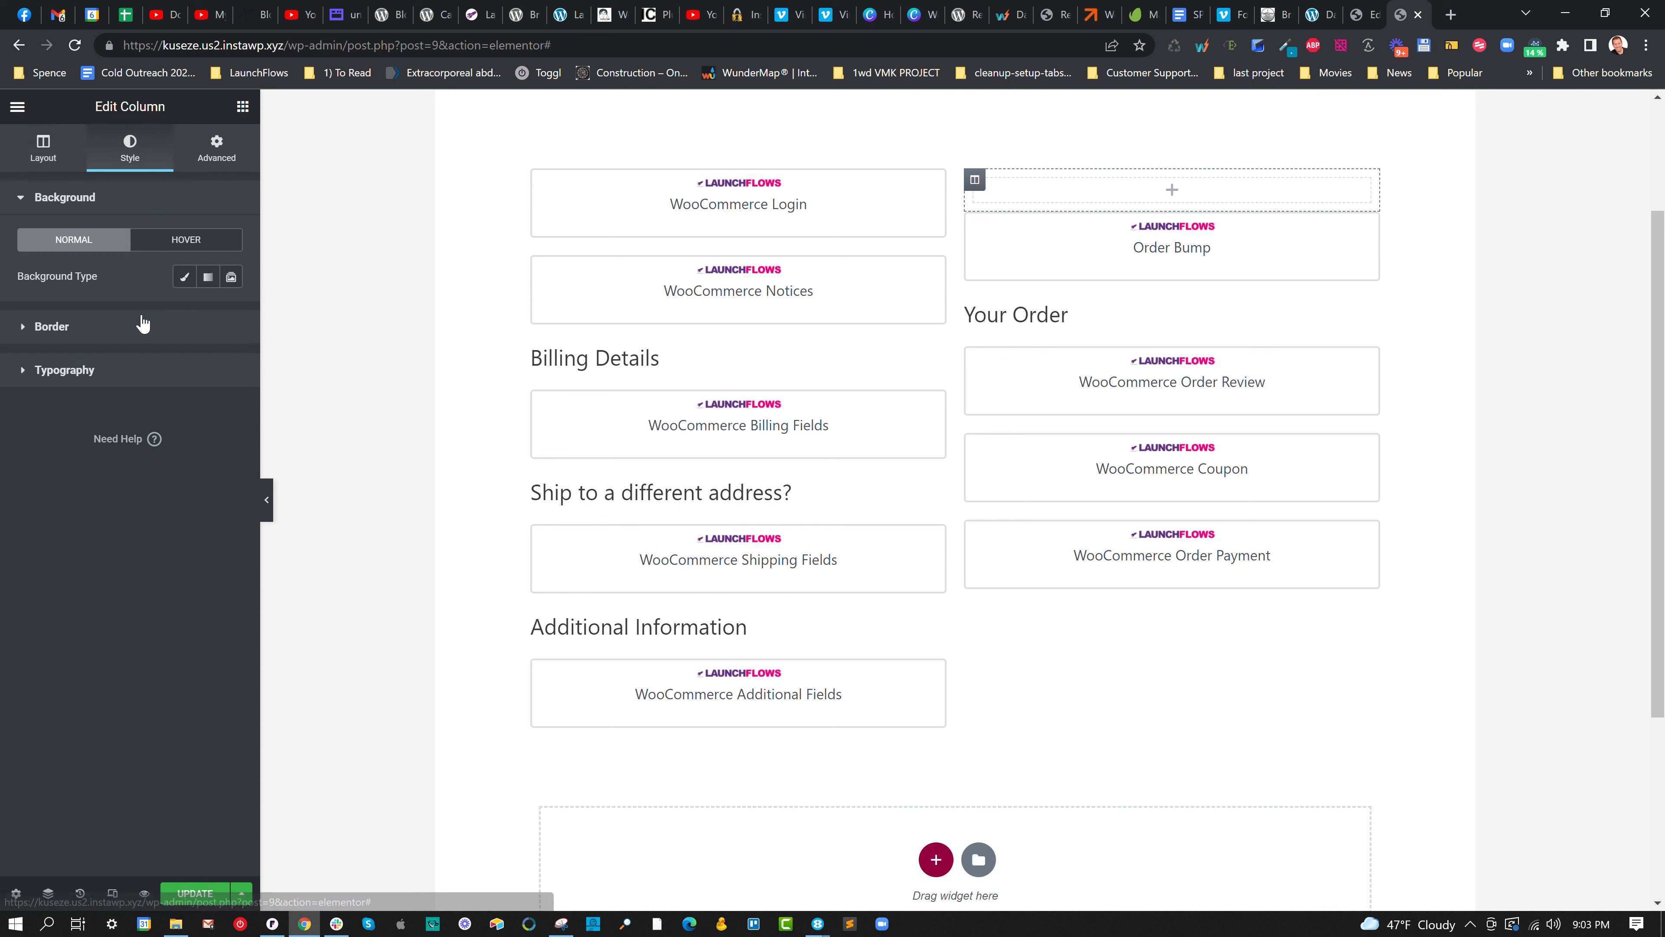
pyautogui.click(128, 331)
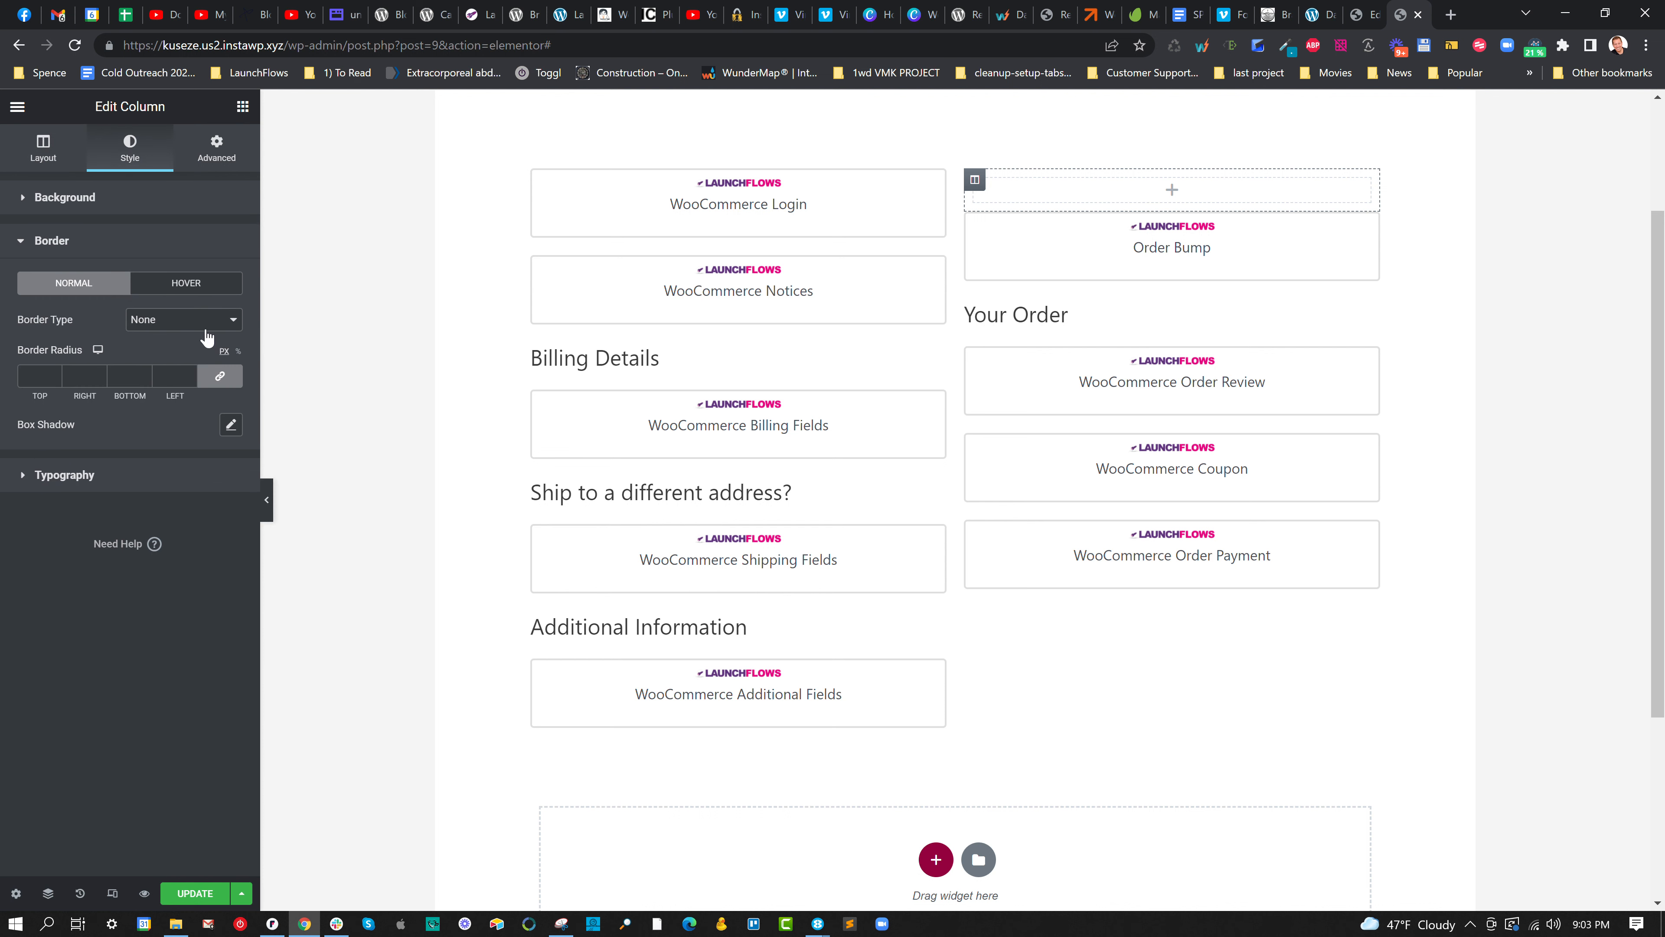
pyautogui.click(183, 320)
pyautogui.click(179, 391)
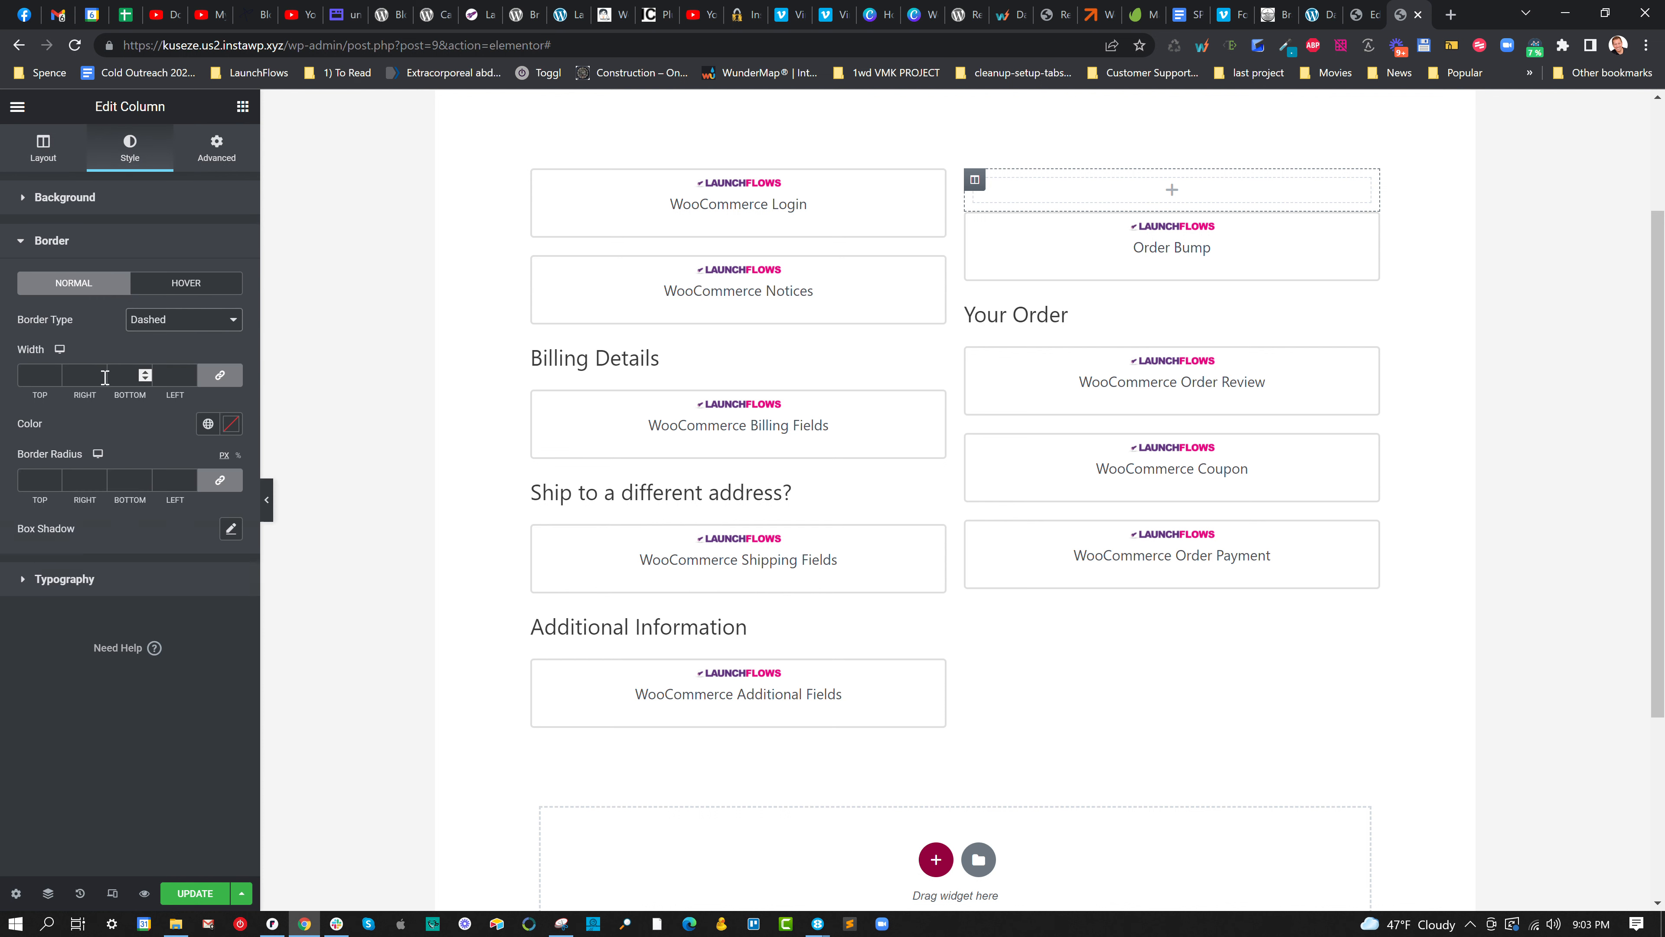
# Color the inner column's dashed border red, set its width to 5 on all sides and save the checkout page.
pyautogui.click(231, 424)
pyautogui.click(225, 489)
pyautogui.click(121, 427)
pyautogui.click(41, 375)
pyautogui.click(196, 893)
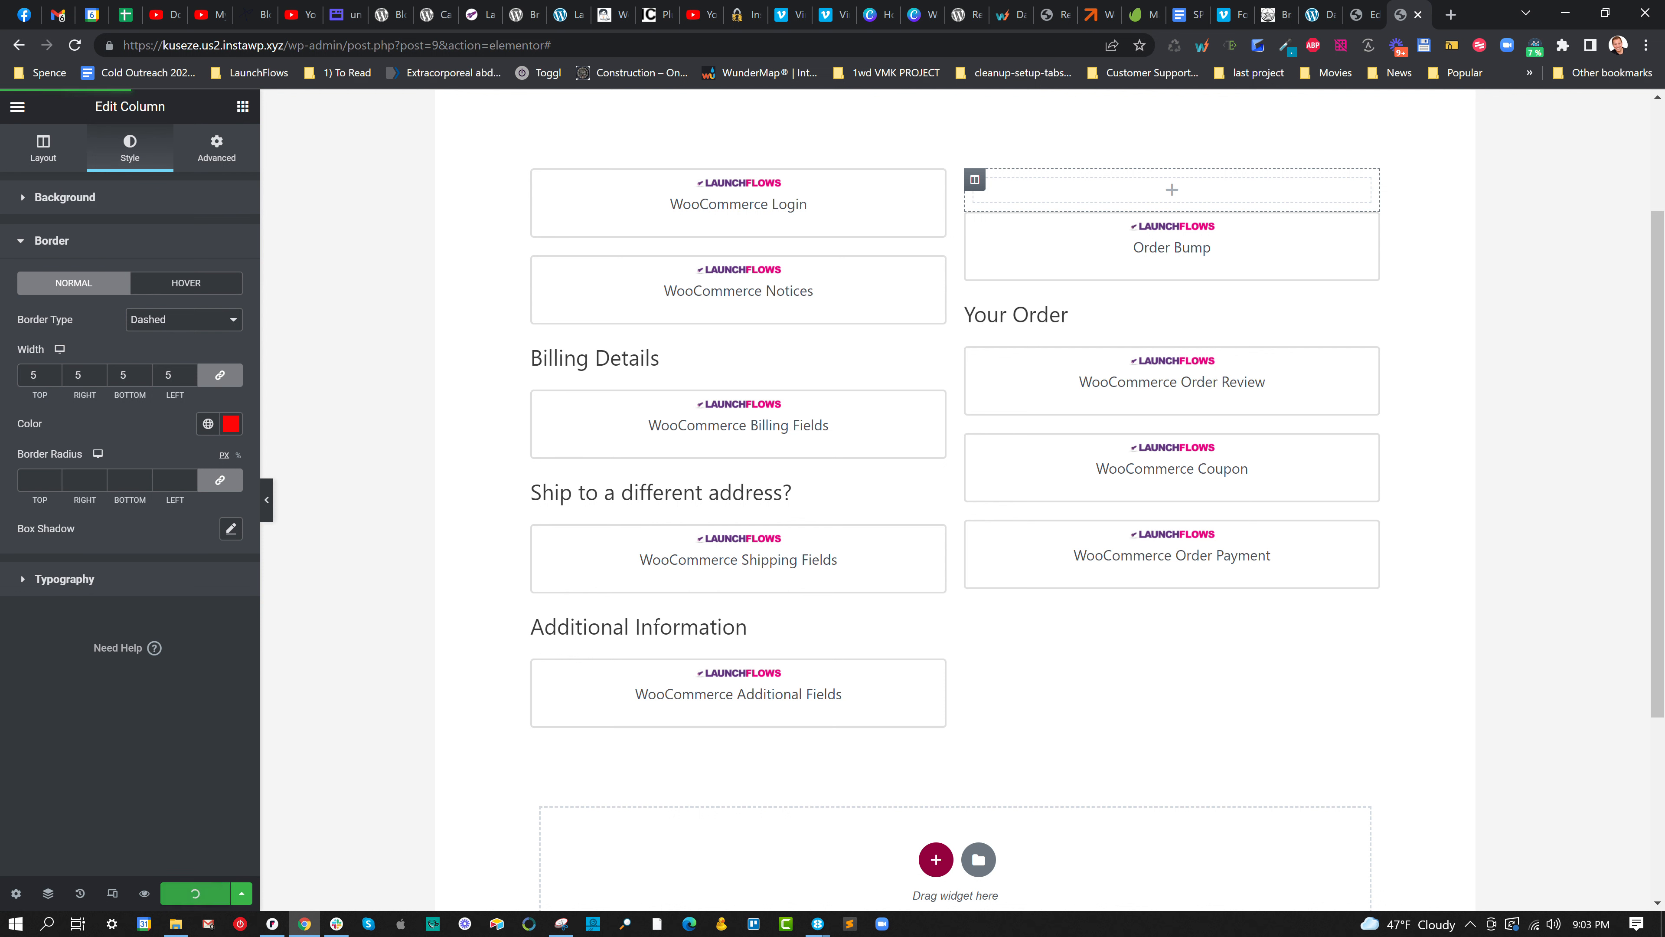
pyautogui.click(54, 374)
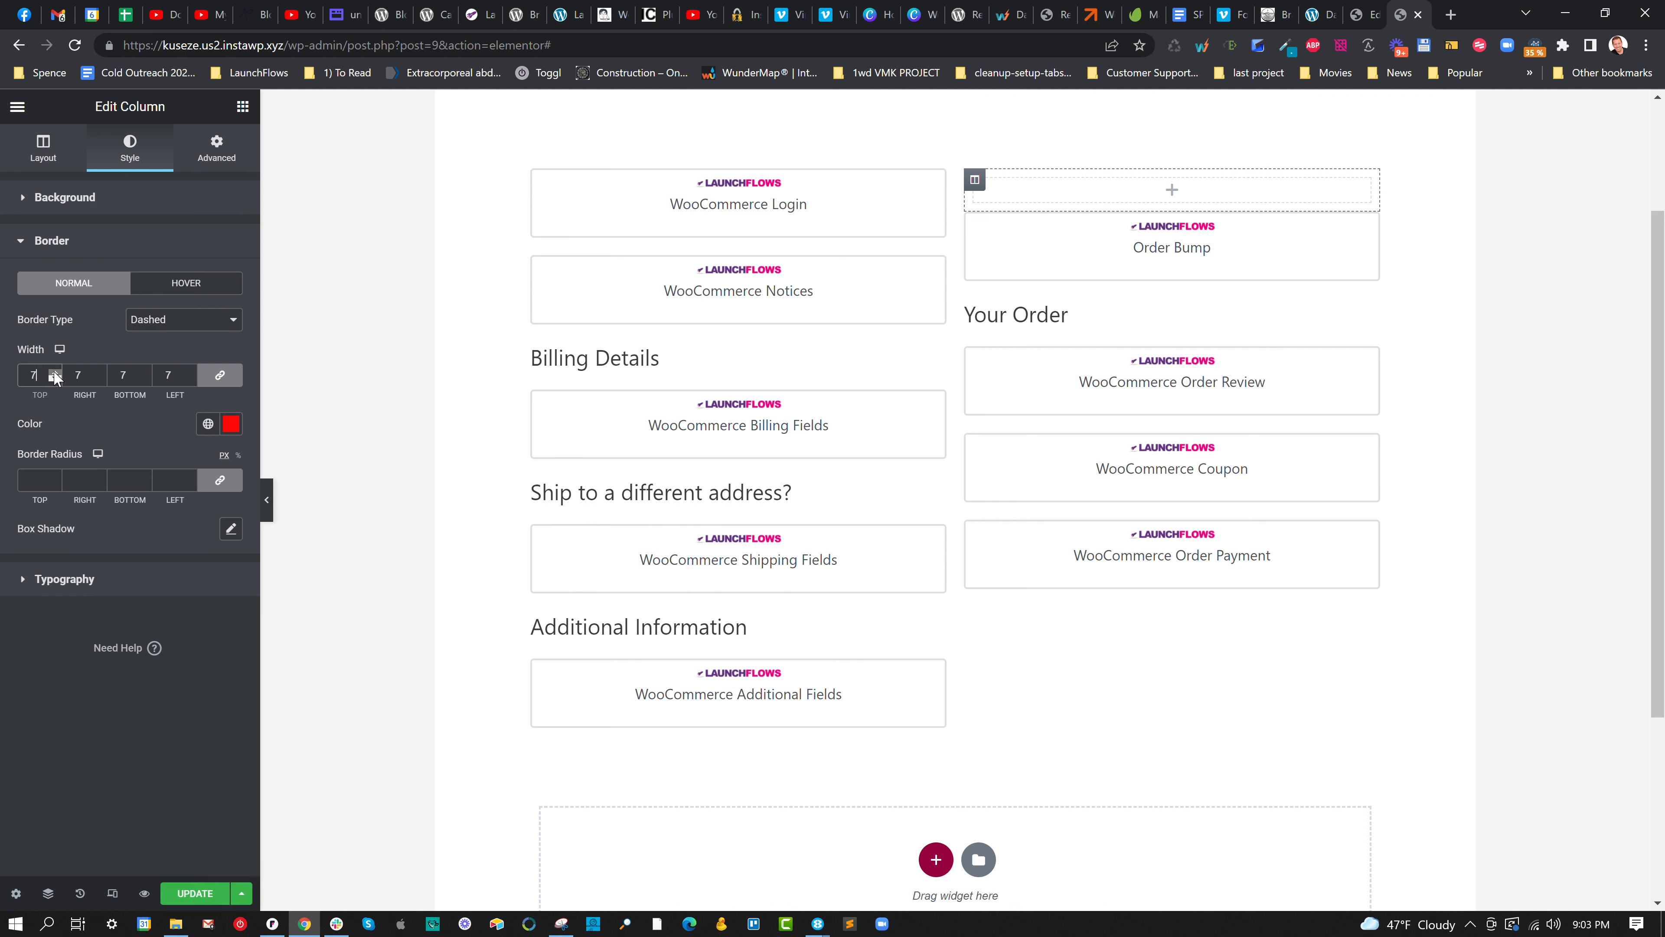
pyautogui.click(213, 895)
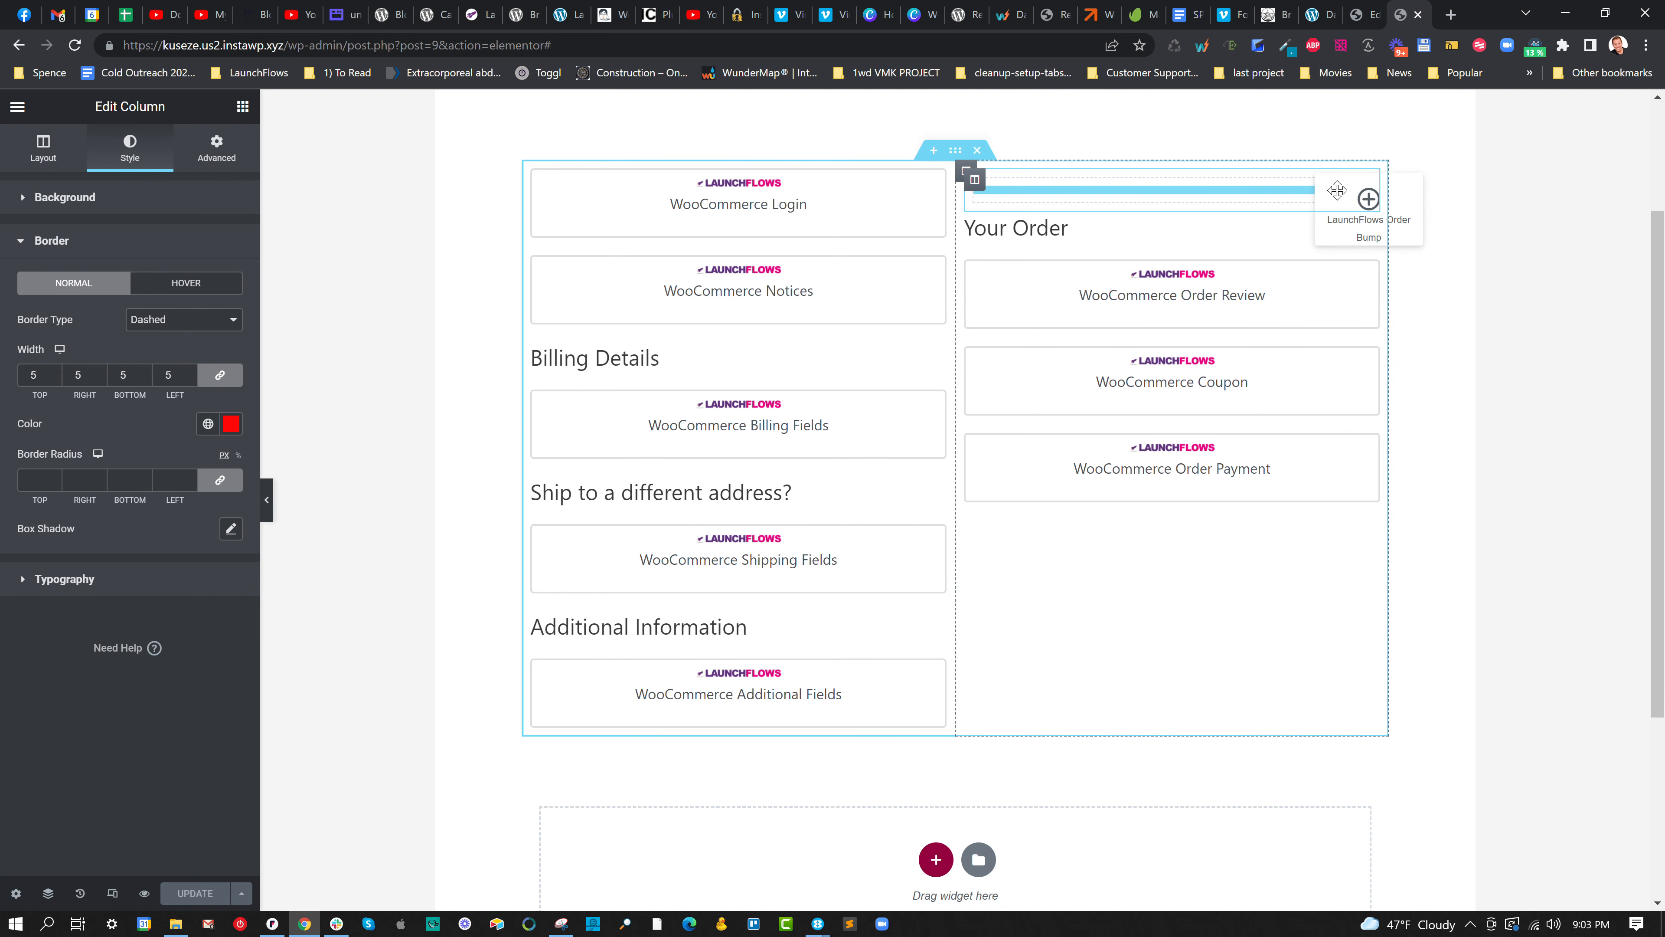
# Move the Order Bump widget into the red-bordered column and check the flavor variation IDs in the product editor.
pyautogui.click(1370, 224)
pyautogui.click(1366, 19)
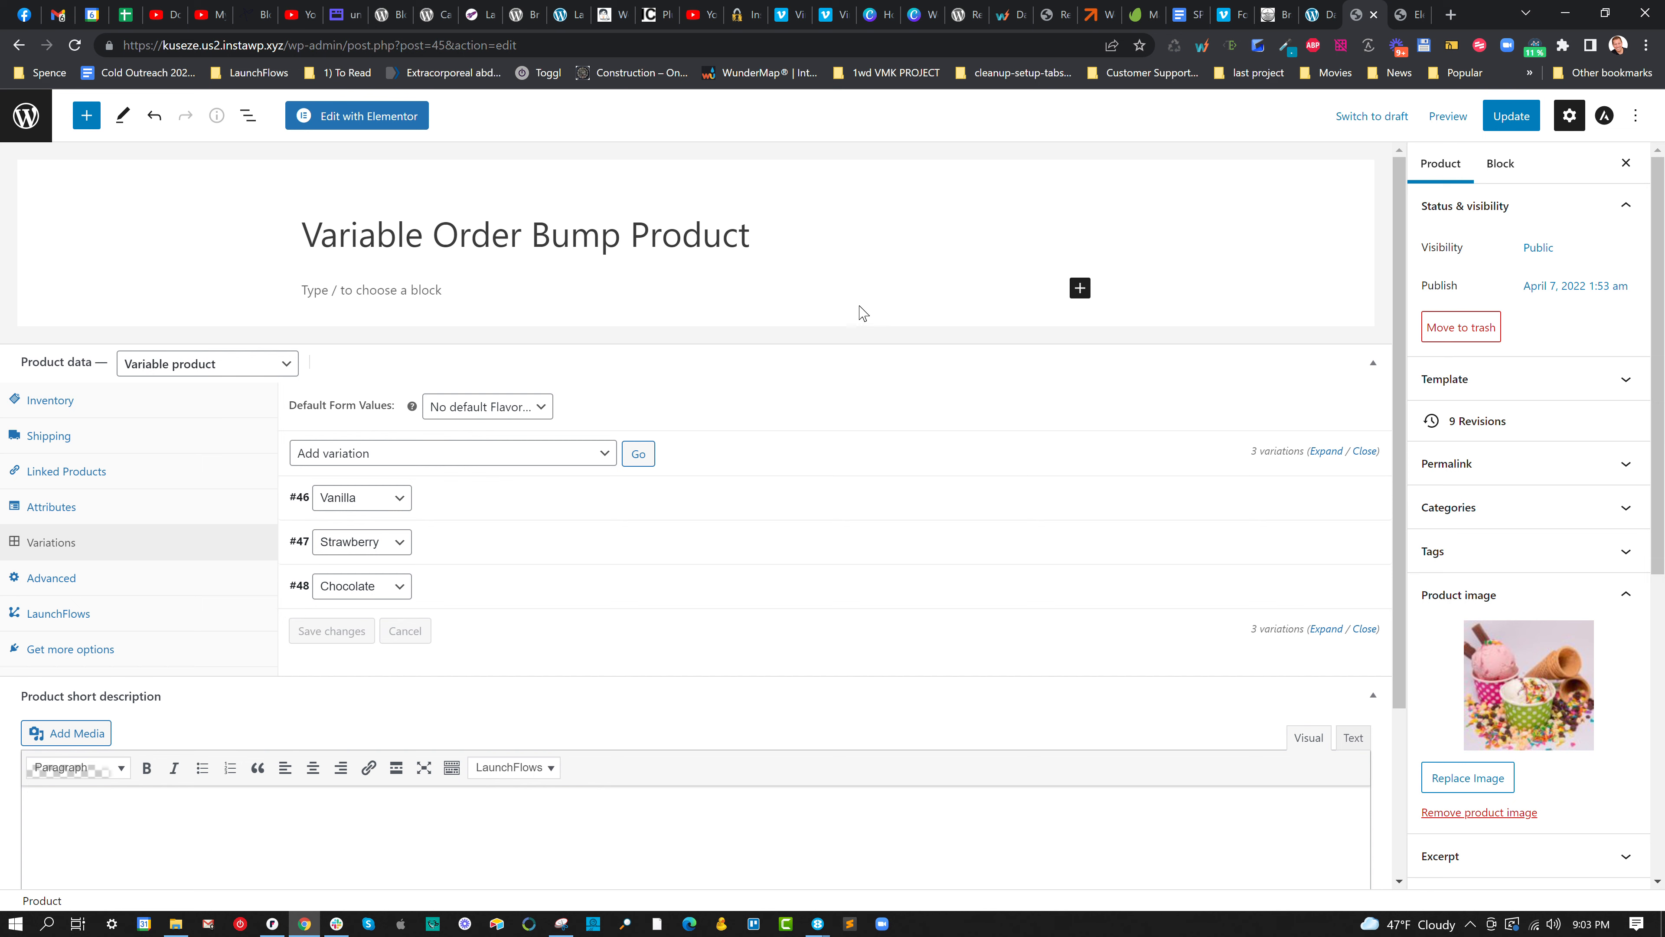
pyautogui.click(1408, 14)
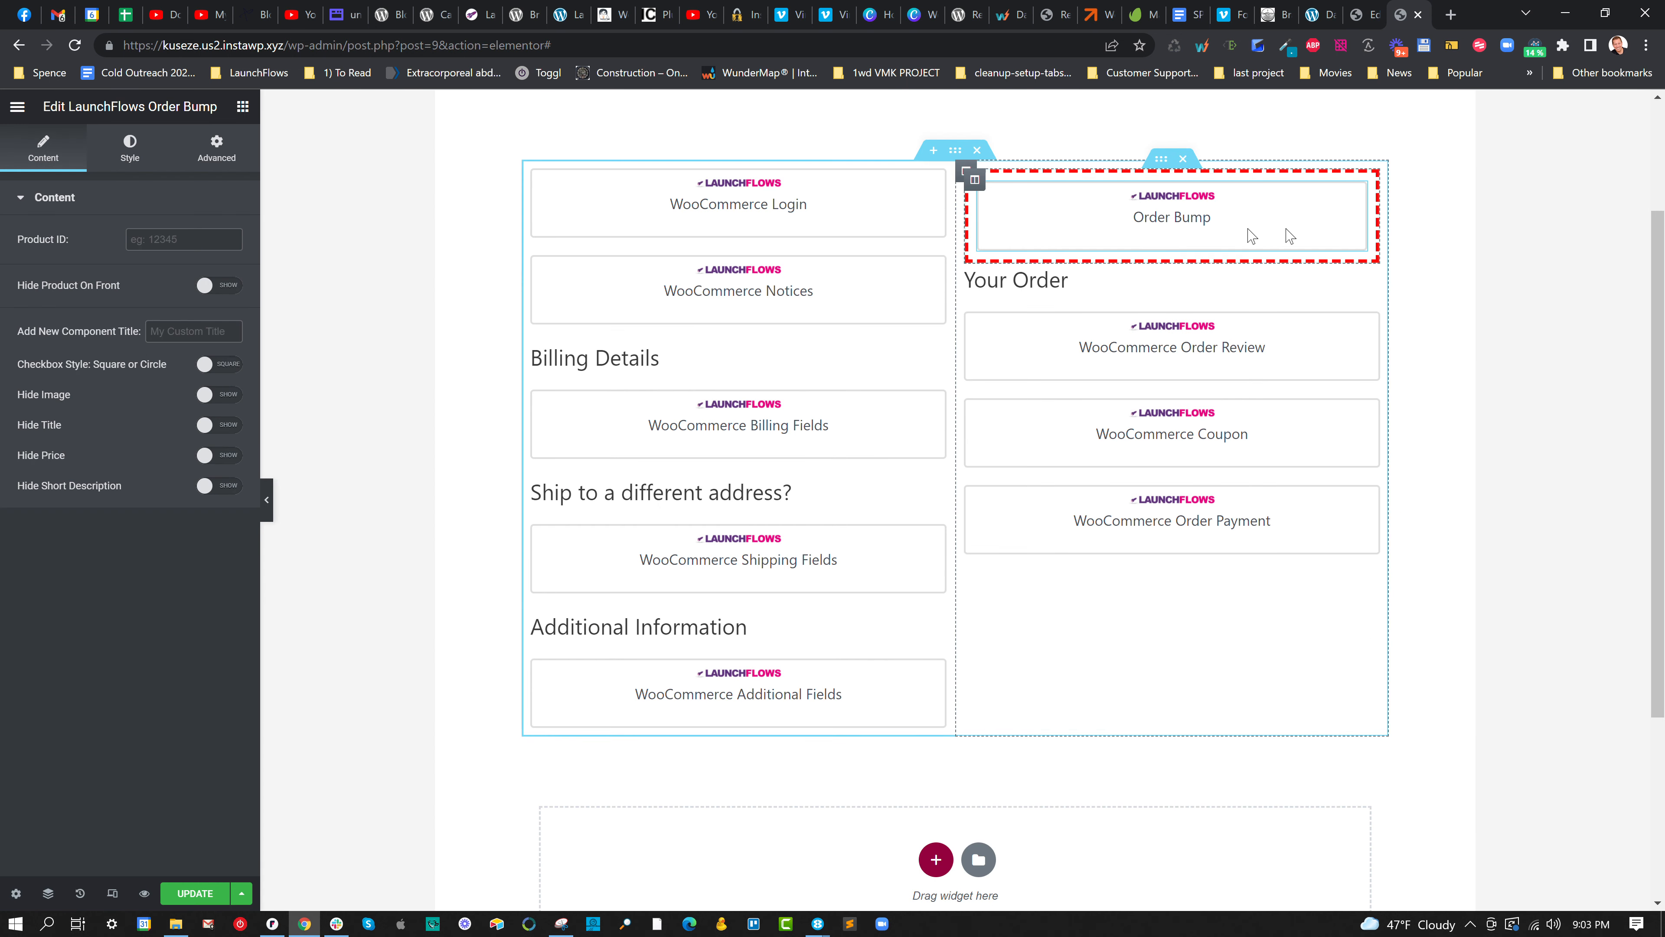
# Duplicate the Order Bump widget inside the red-bordered column until there are three.
pyautogui.rightClick(1358, 193)
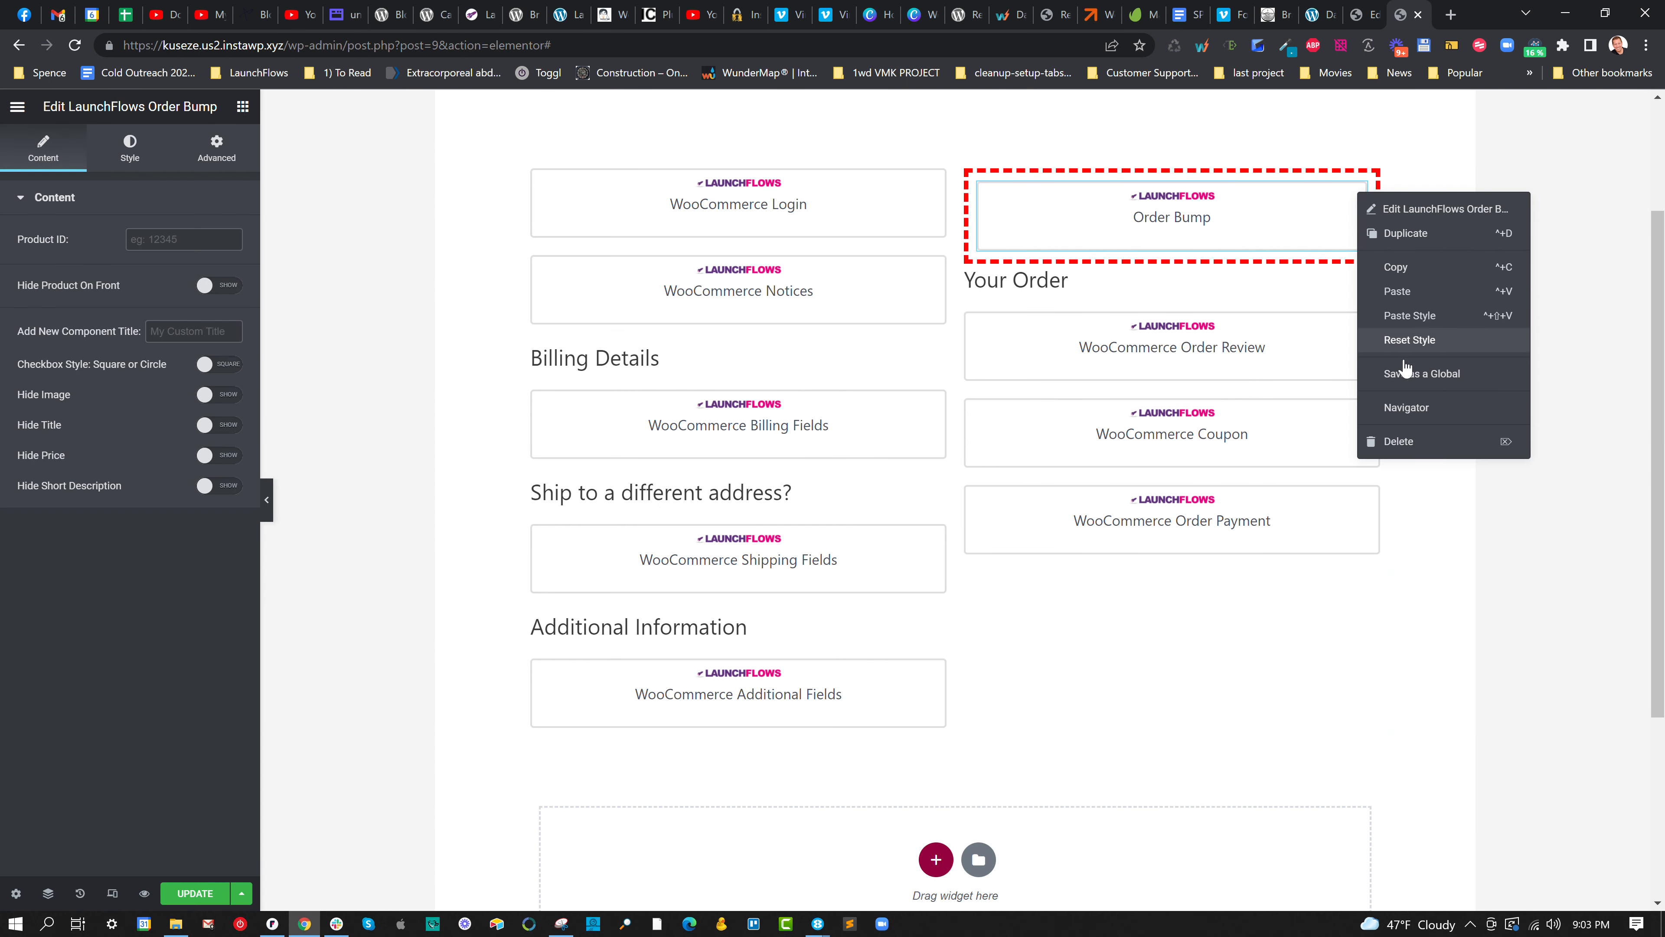
pyautogui.click(1417, 238)
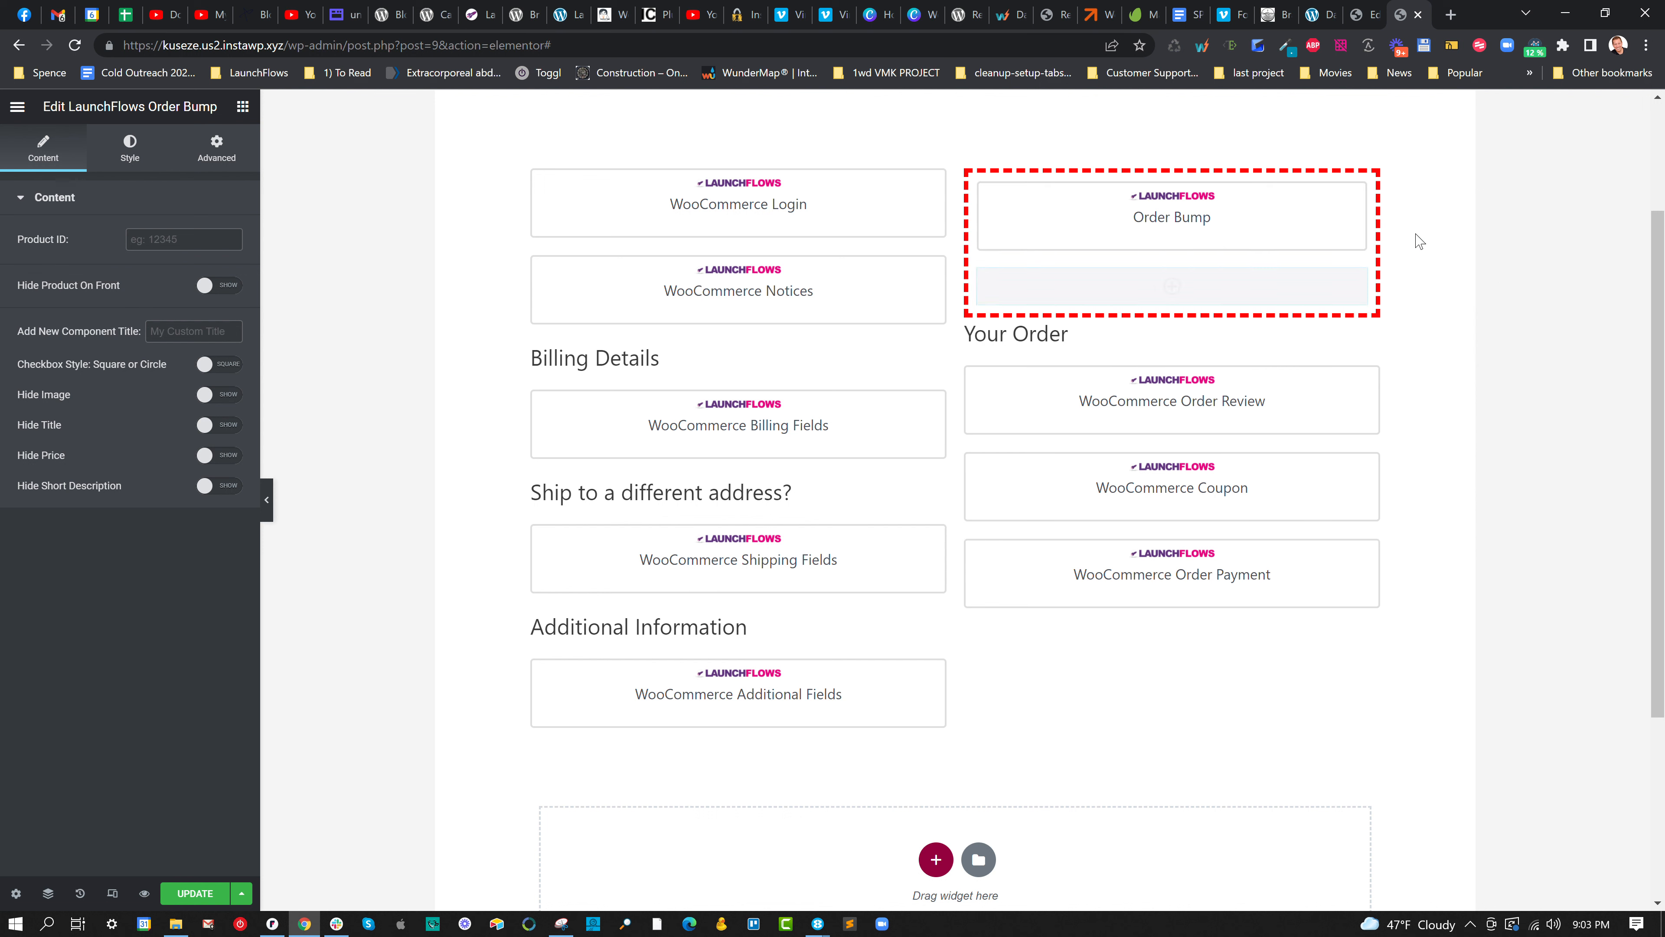
pyautogui.rightClick(1352, 280)
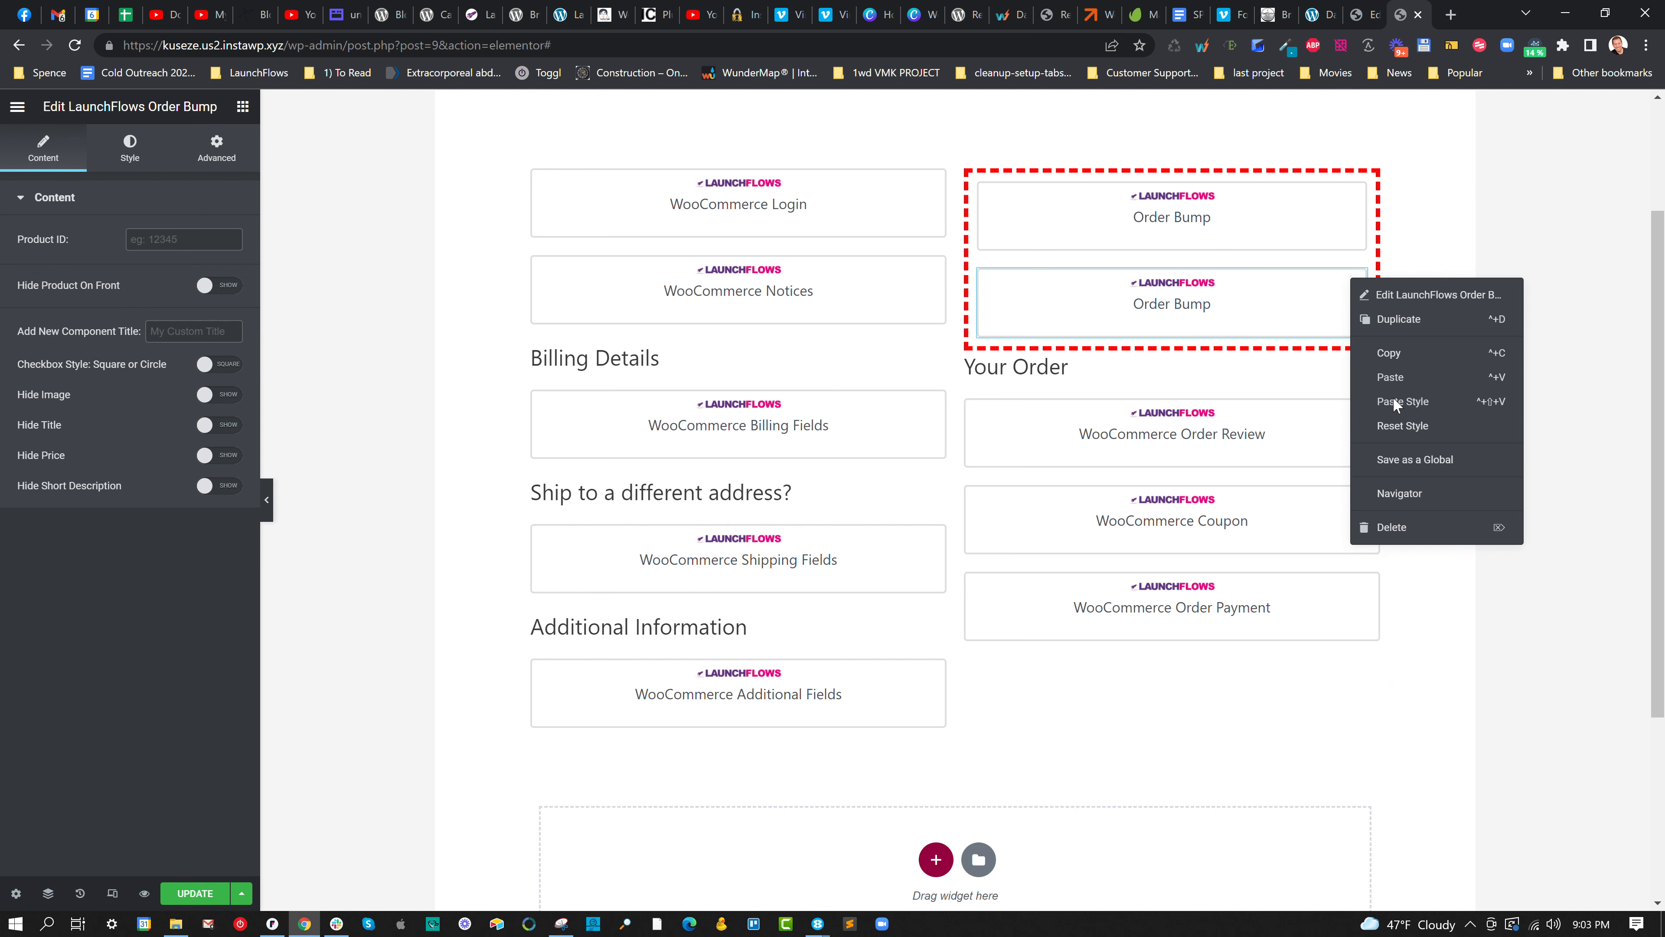
pyautogui.click(1373, 319)
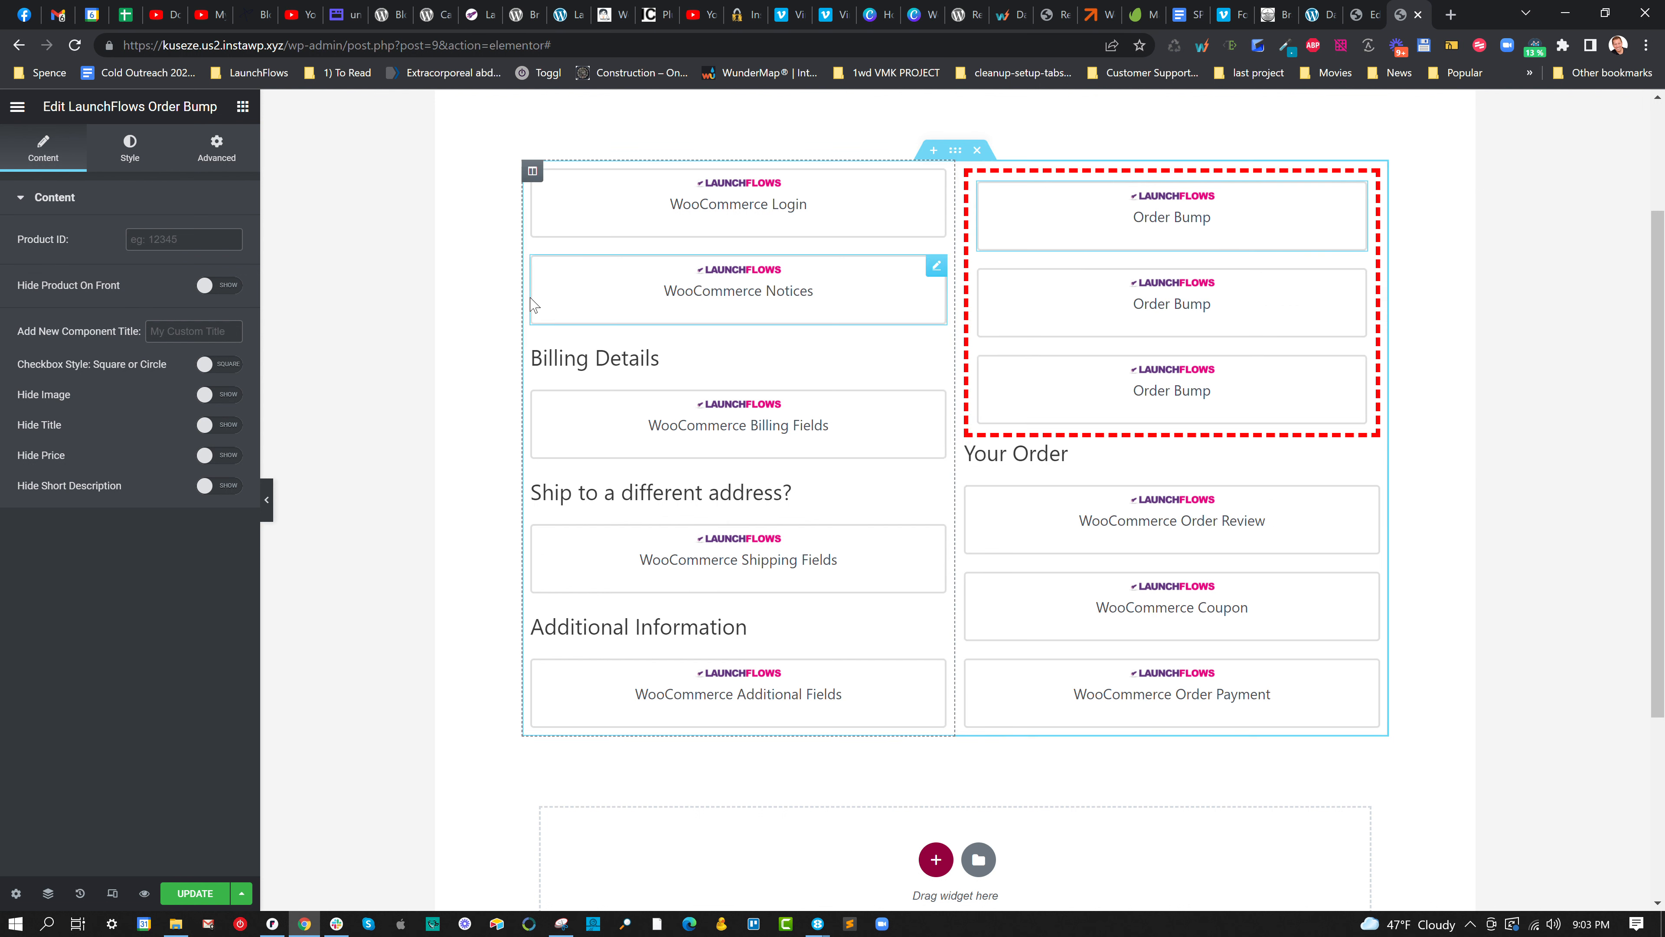
# Assign product IDs 46, 47 and 48 to the three Order Bump widgets in order.
pyautogui.write('46')
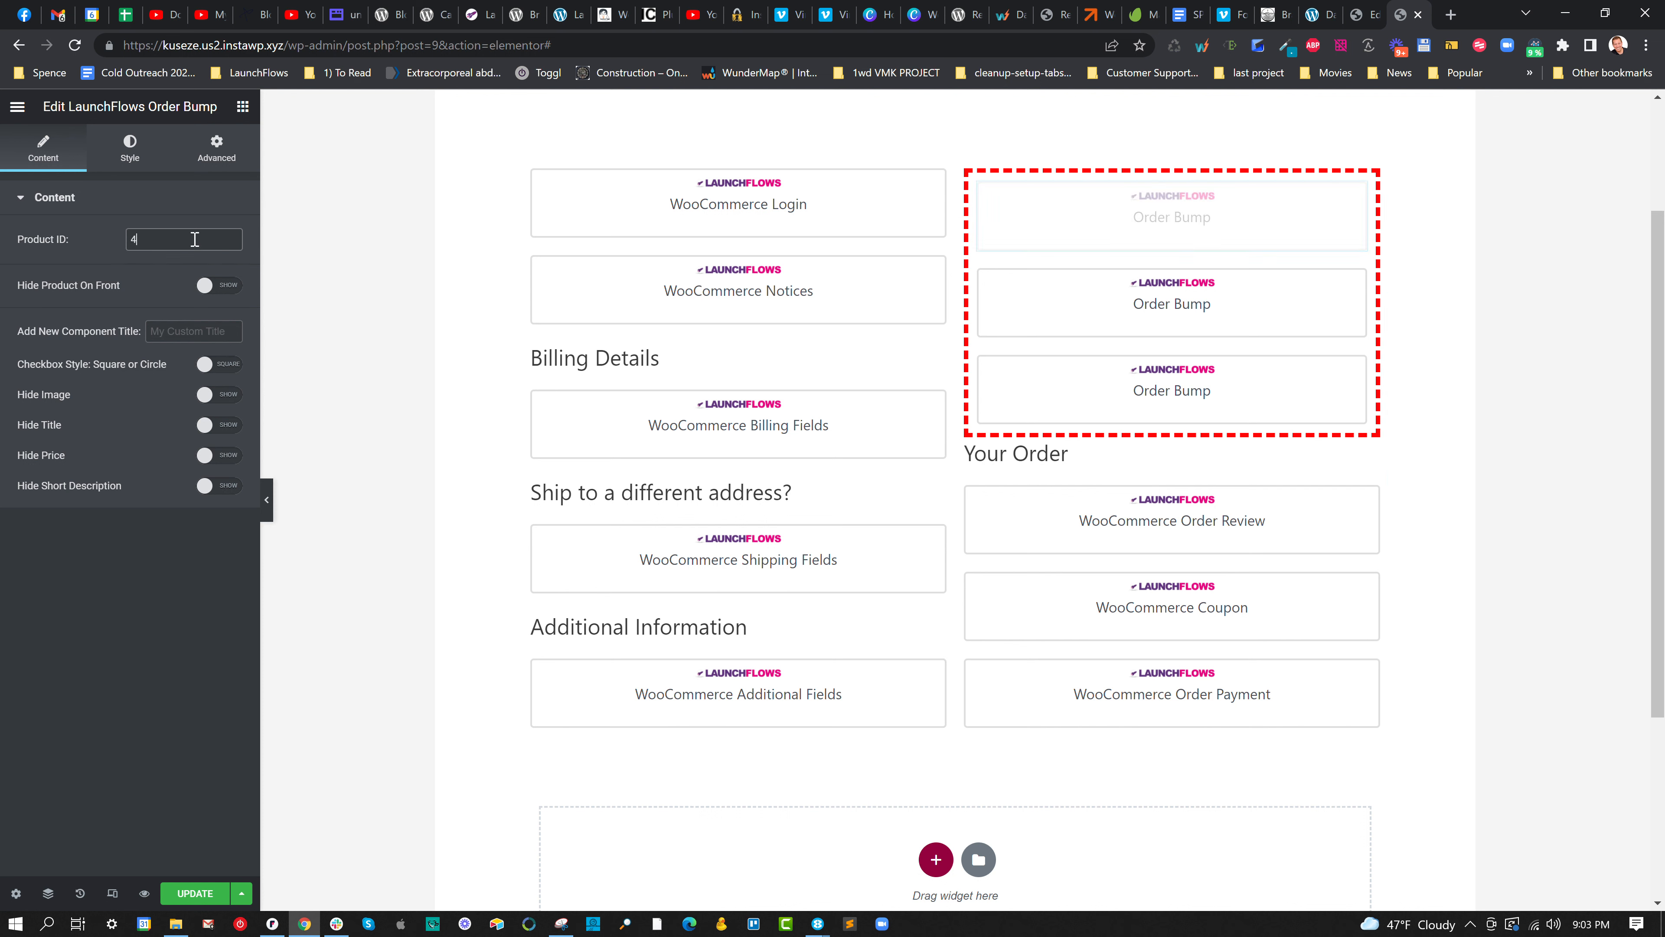
pyautogui.click(1078, 310)
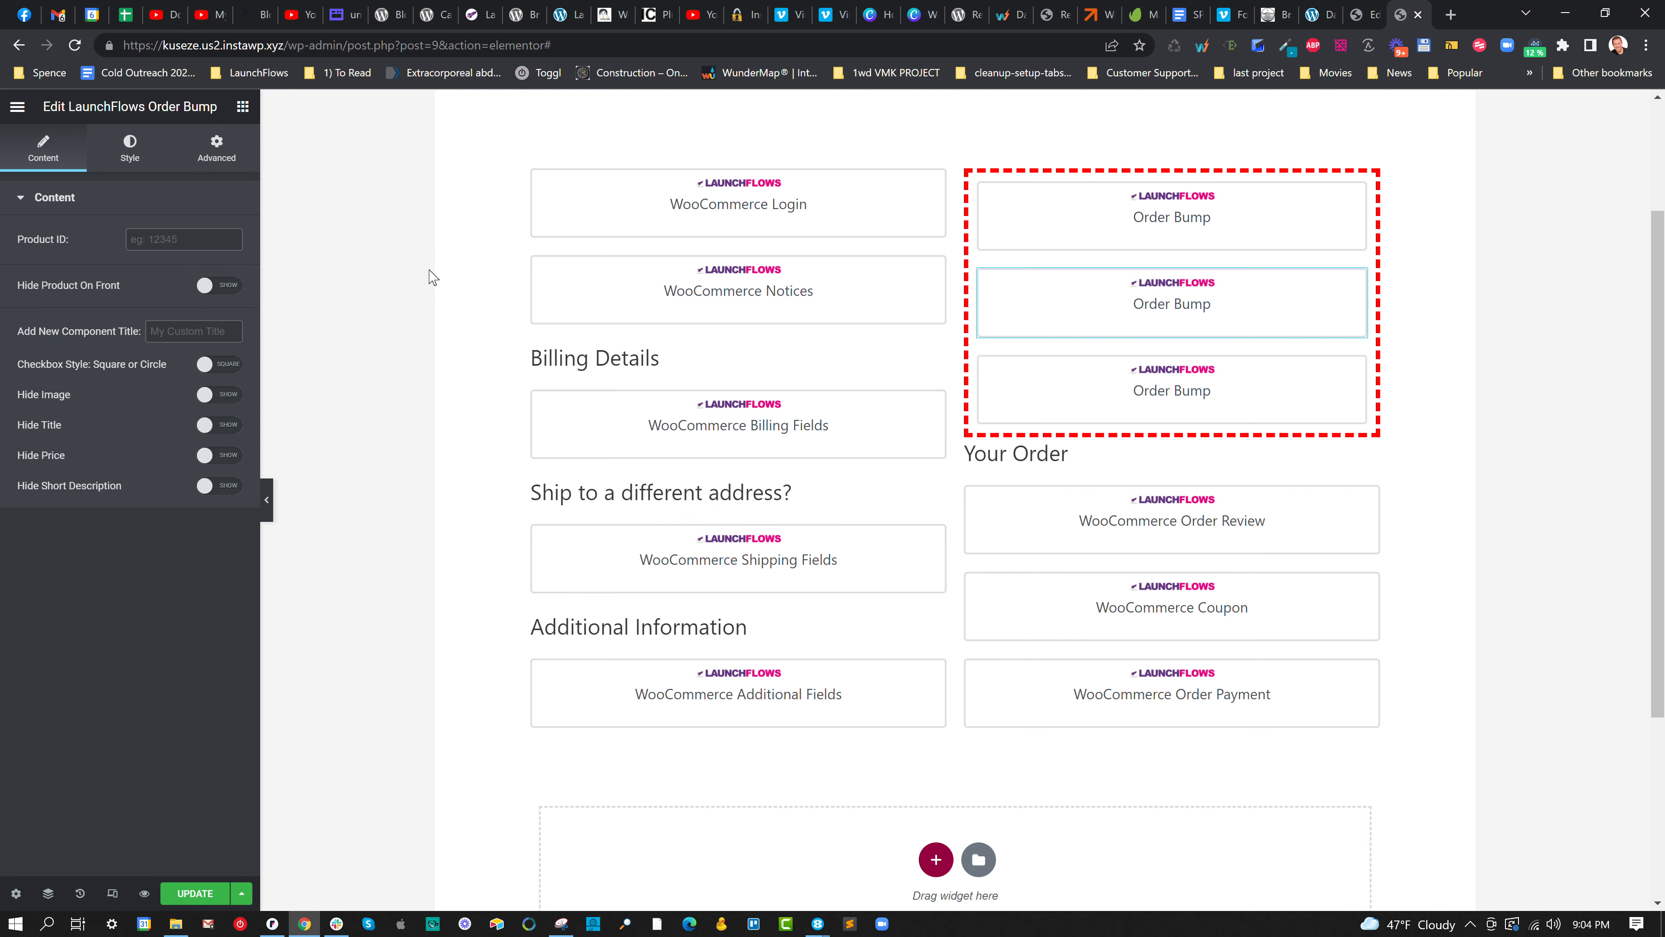
pyautogui.write('47')
pyautogui.click(1027, 388)
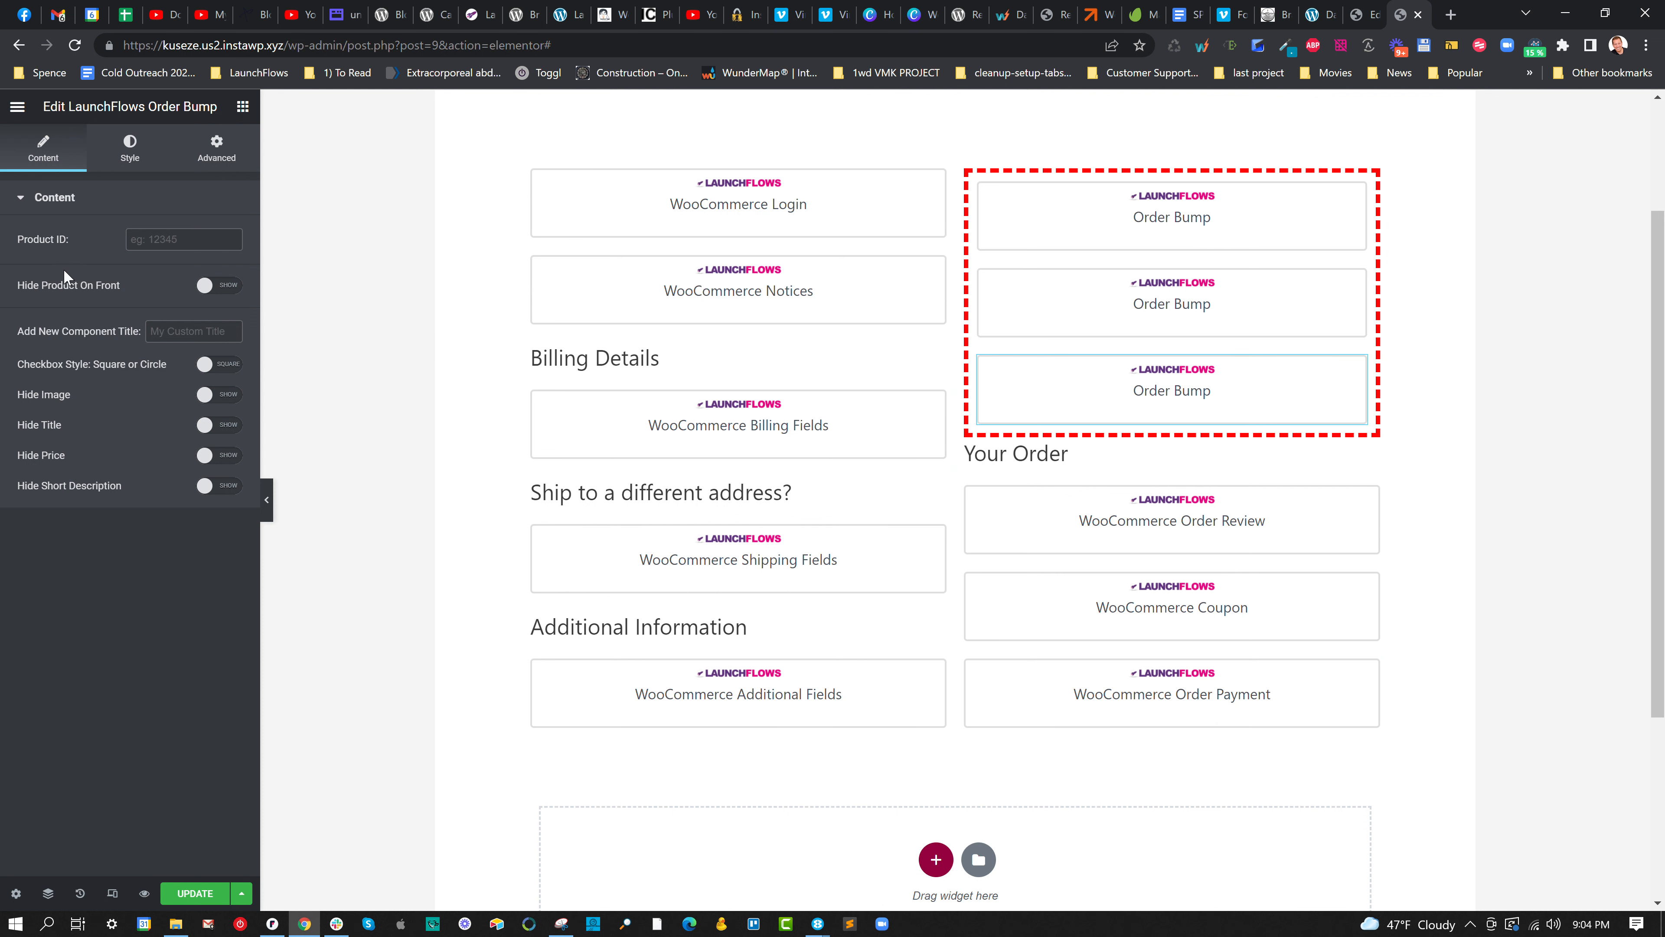
pyautogui.click(159, 230)
pyautogui.write('48')
pyautogui.click(1085, 244)
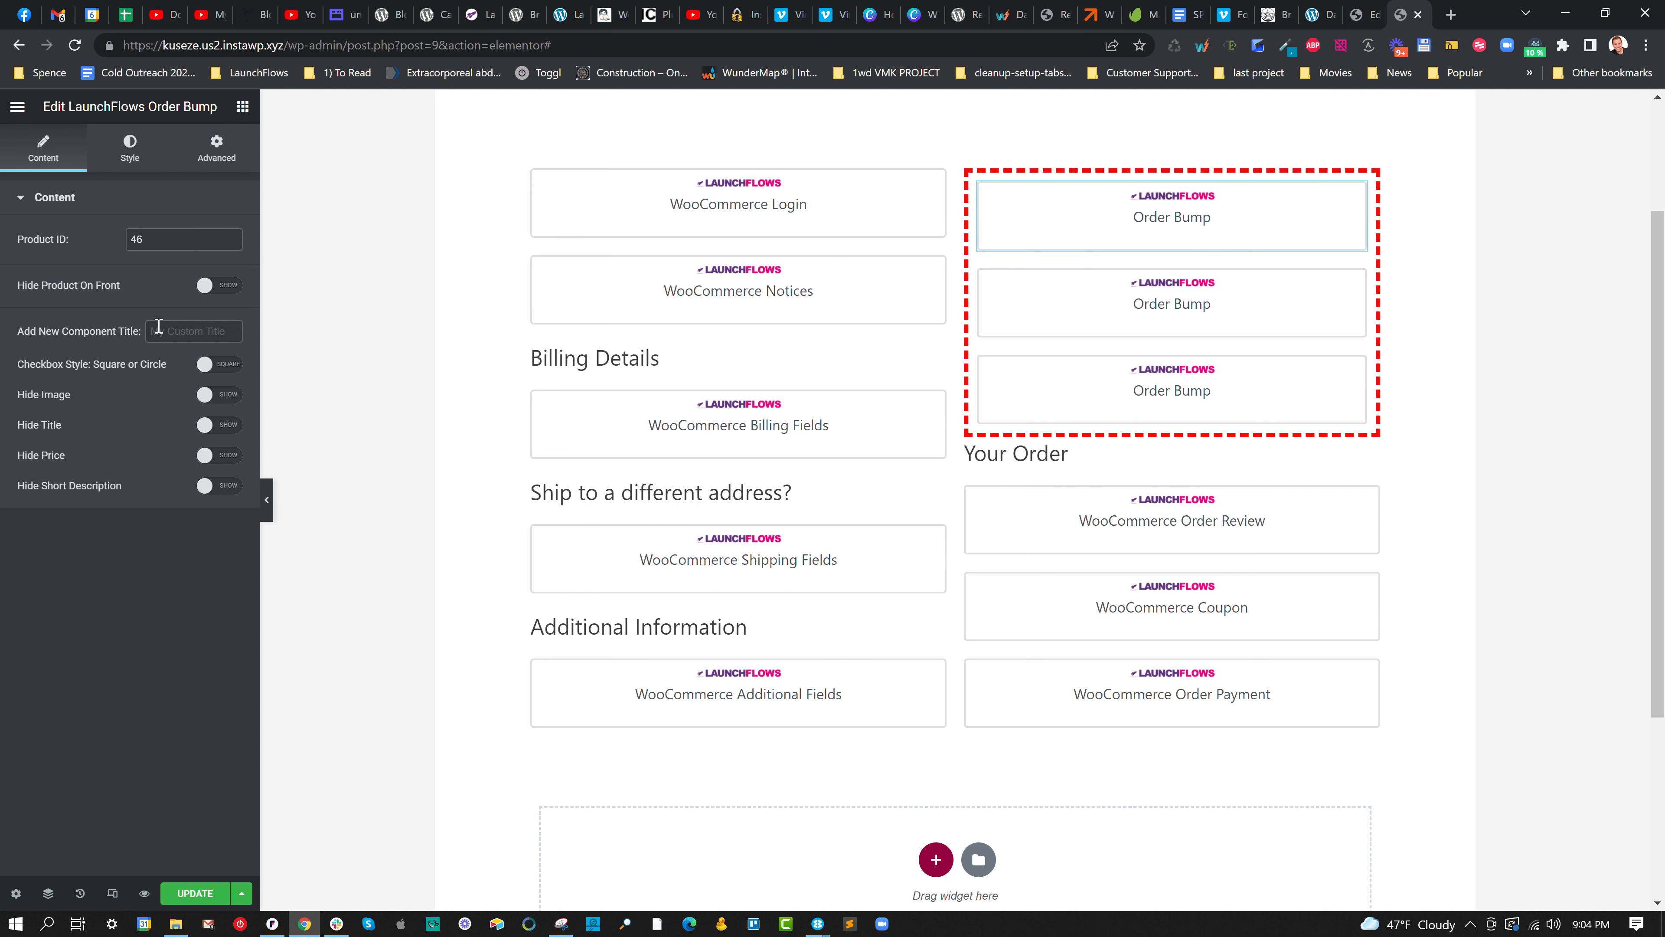
# Insert a heading reading "But Wait!! Add These" above the three order bumps with the H3 HTML tag.
pyautogui.click(242, 107)
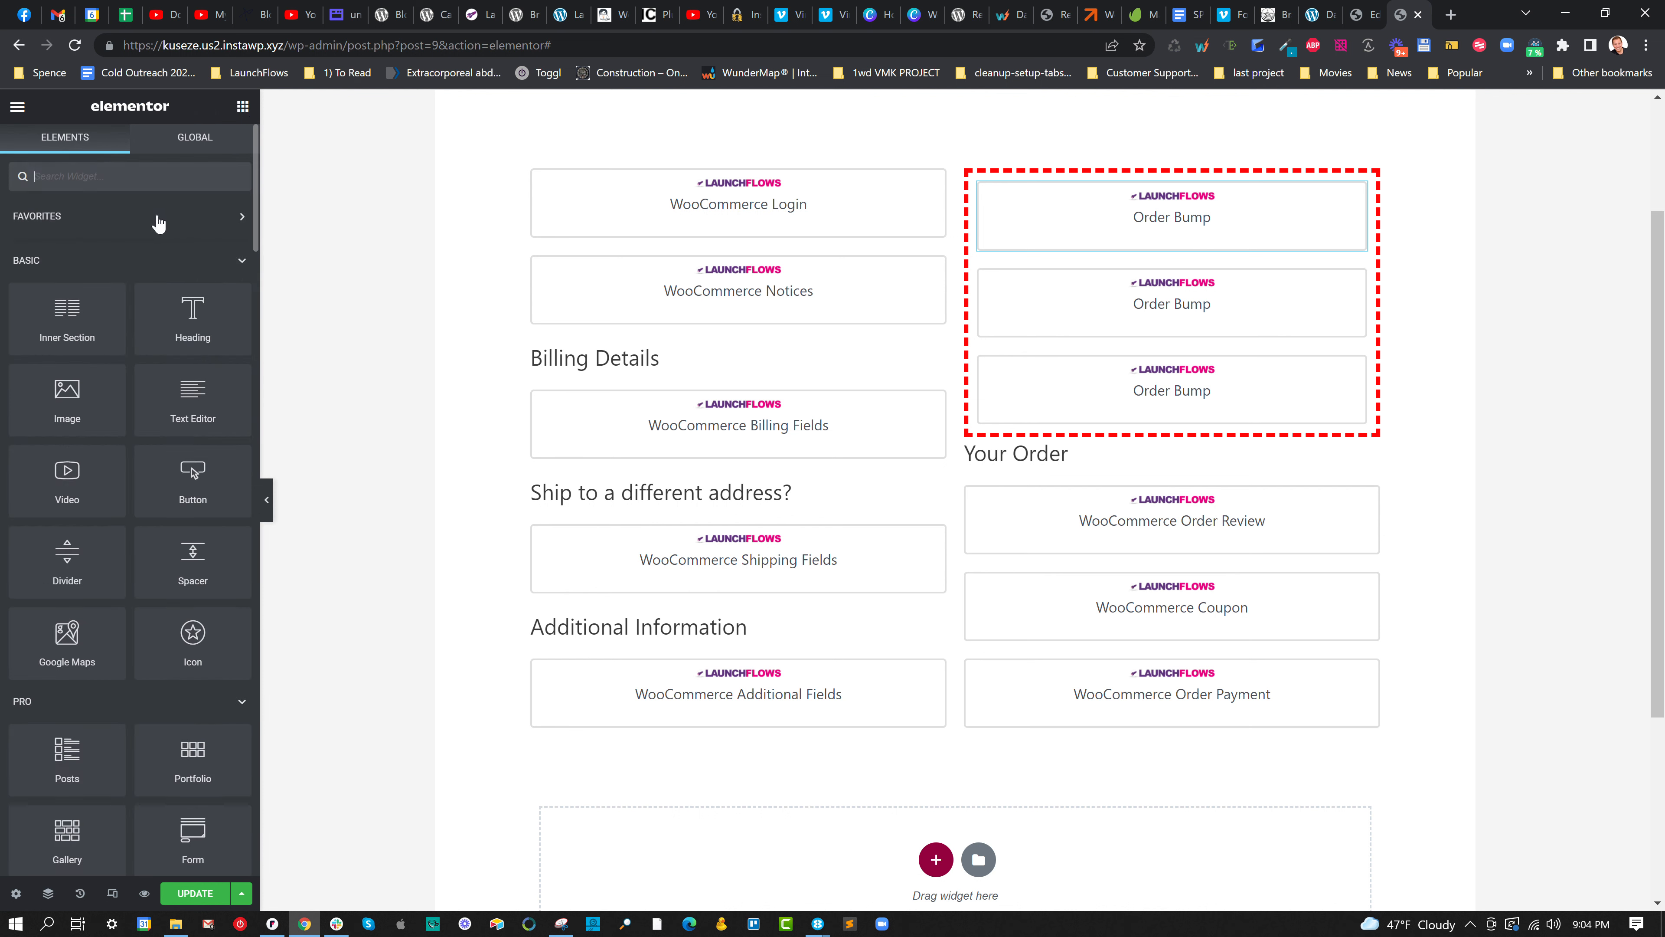
pyautogui.moveTo(184, 321); pyautogui.dragTo(1056, 213)
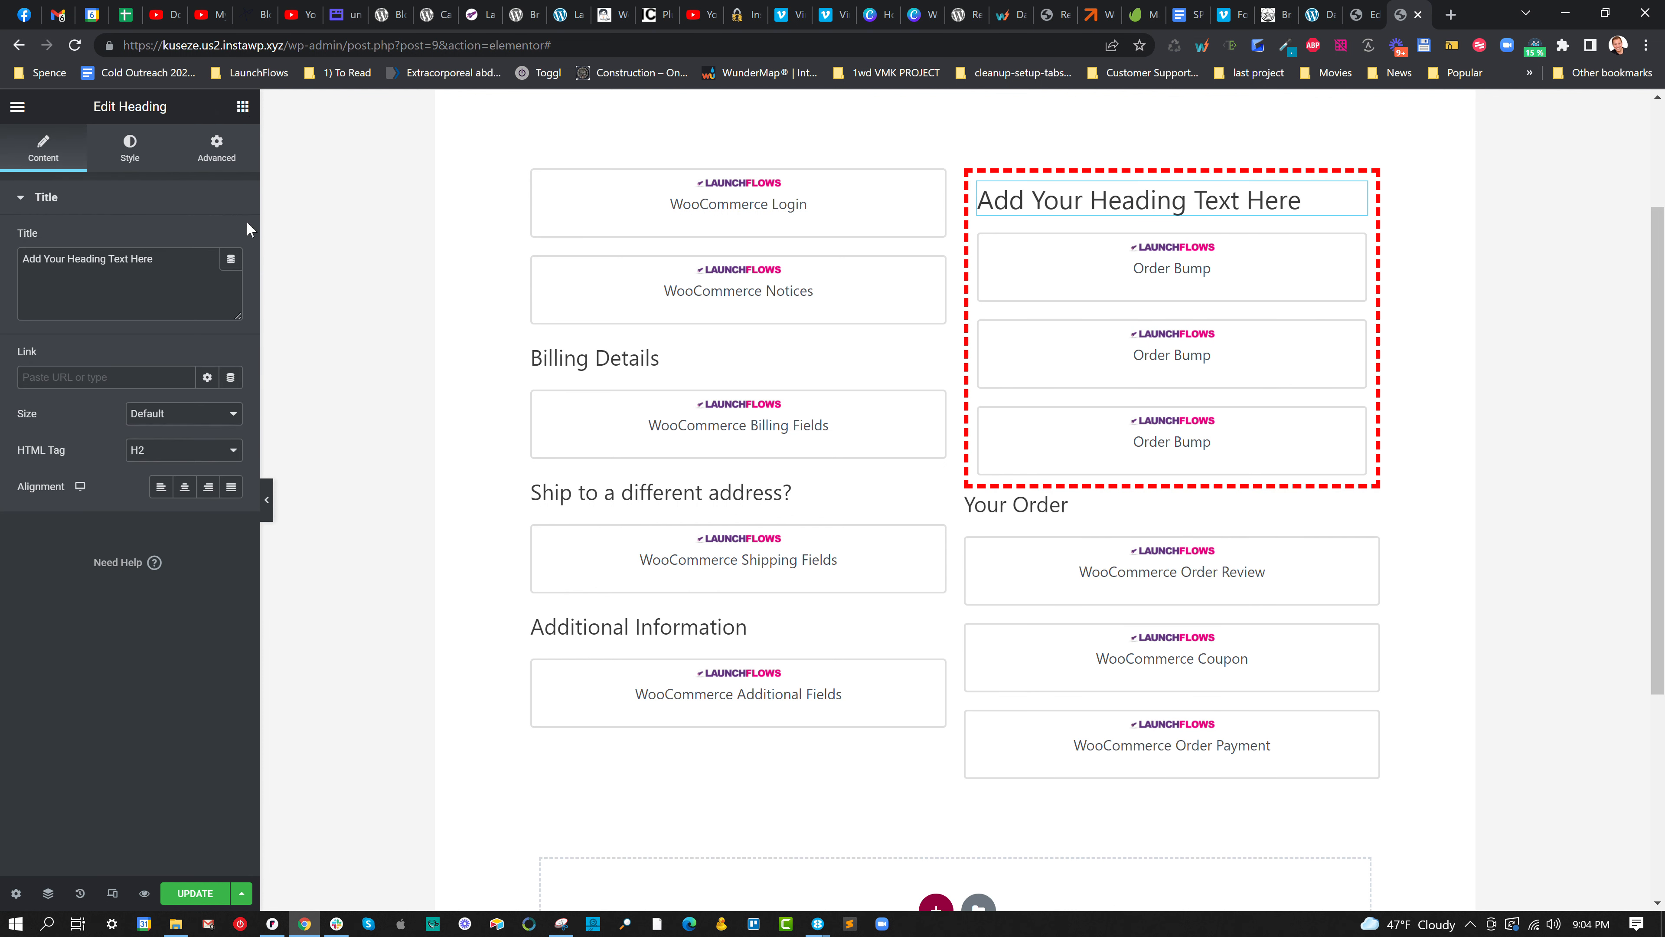
pyautogui.moveTo(158, 264); pyautogui.dragTo(22, 259)
pyautogui.write('But ')
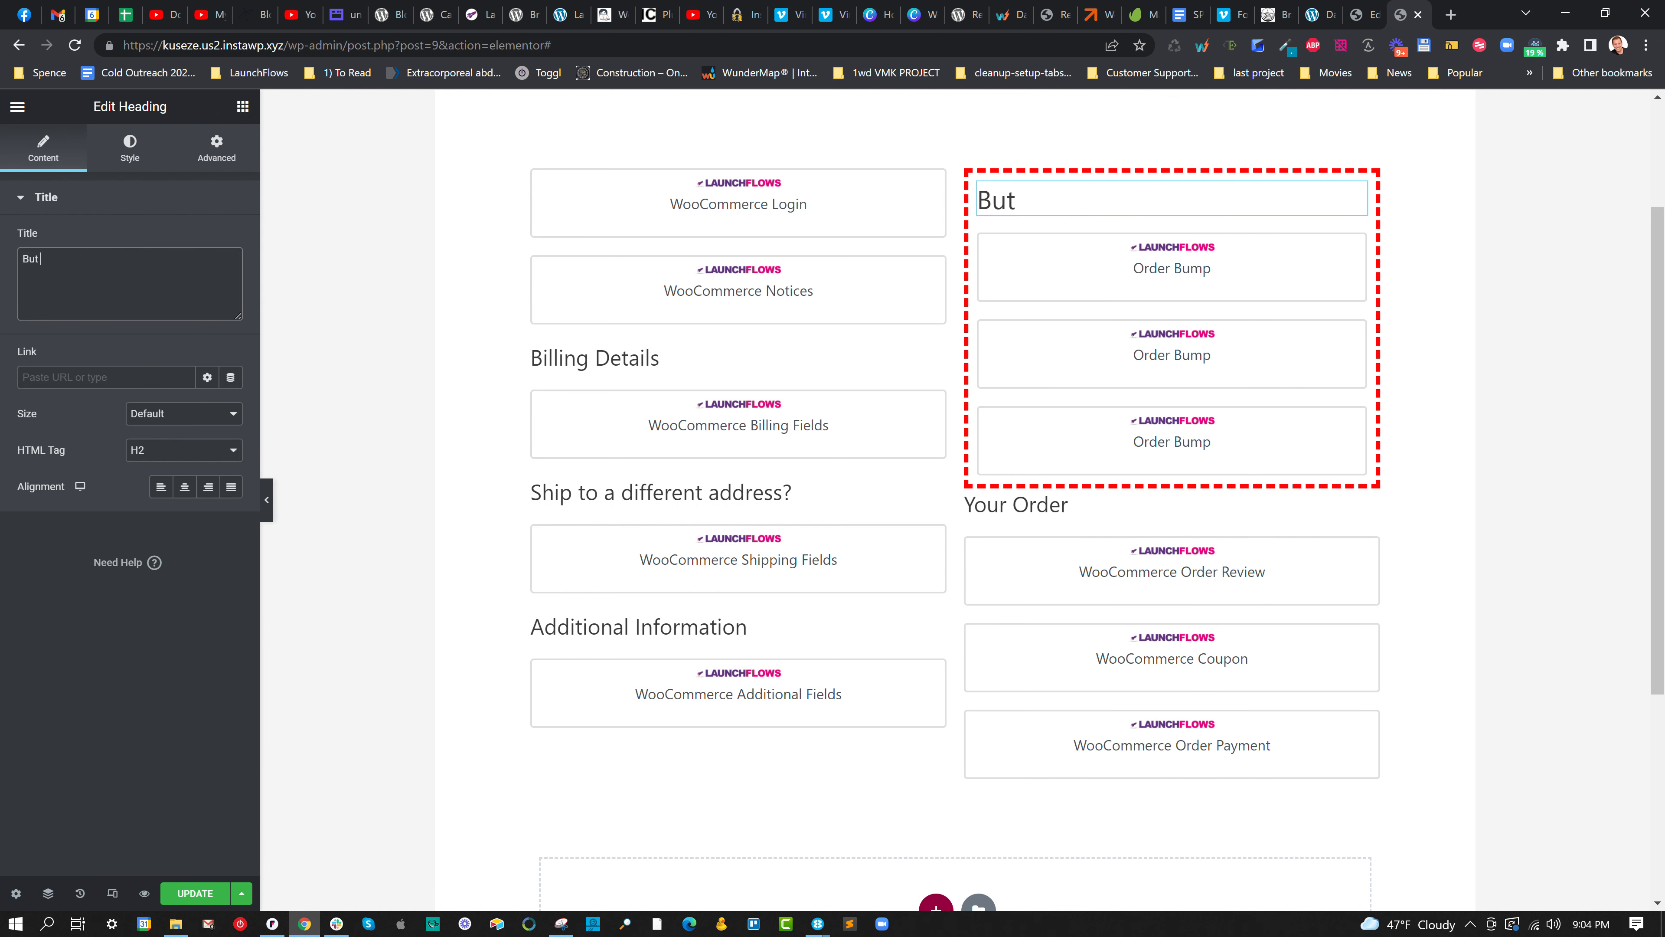
pyautogui.write('Wait!! Add These')
pyautogui.click(155, 452)
pyautogui.click(166, 495)
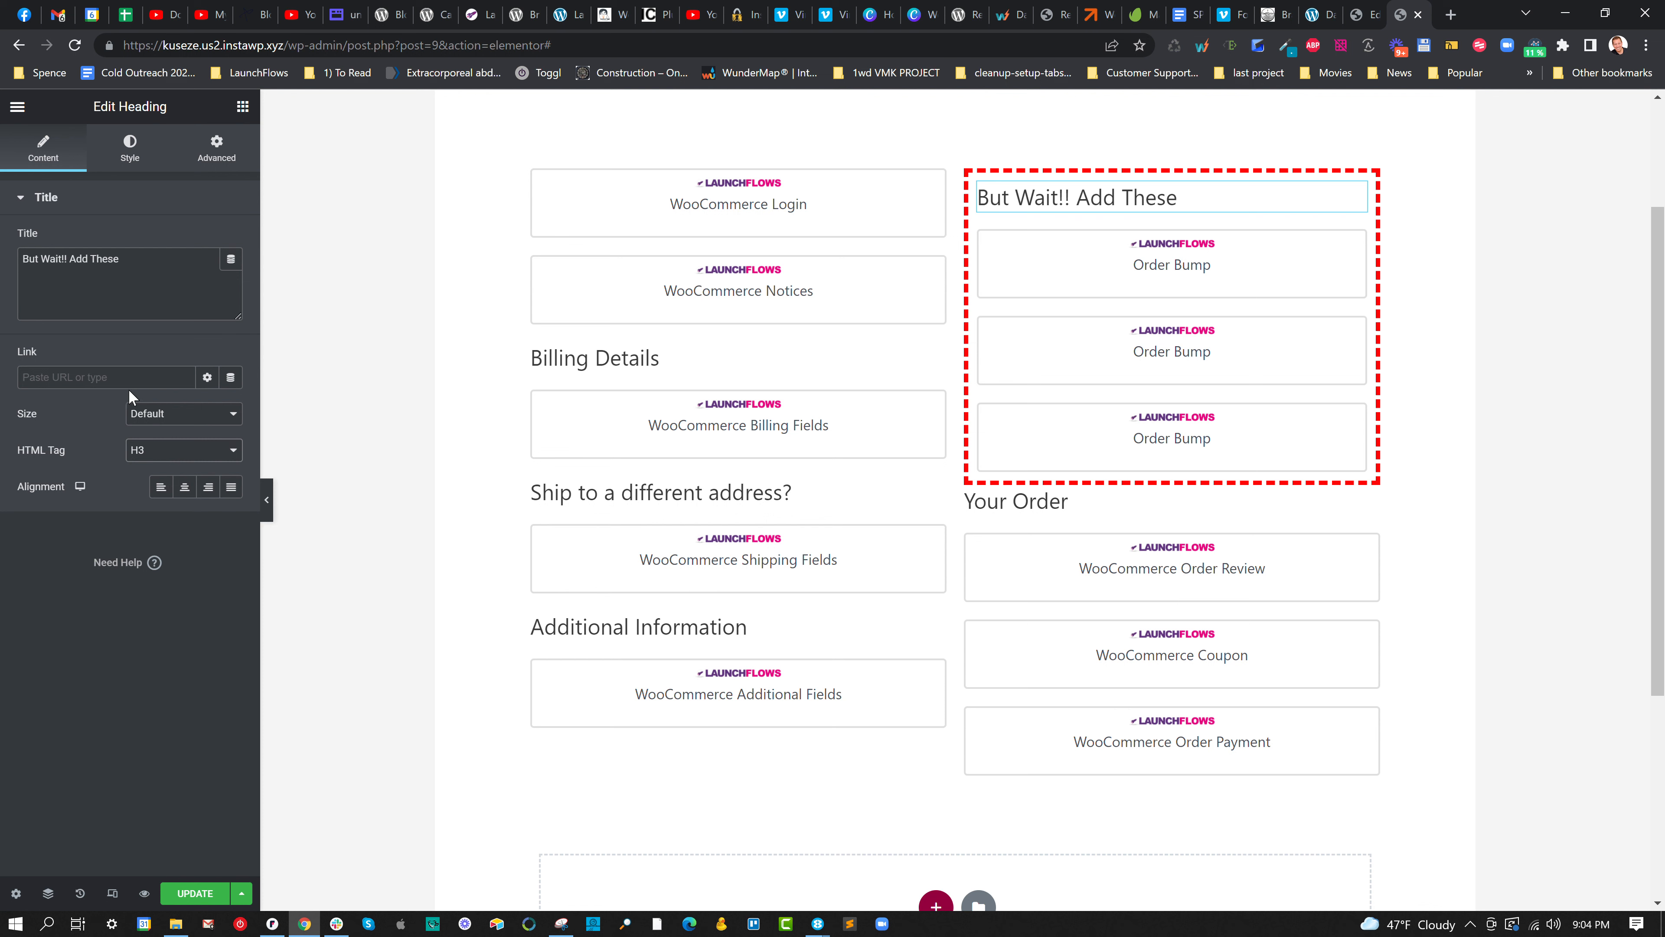
# Set the "But Wait!! Add These" heading's font weight to 700 and update the checkout page.
pyautogui.click(120, 141)
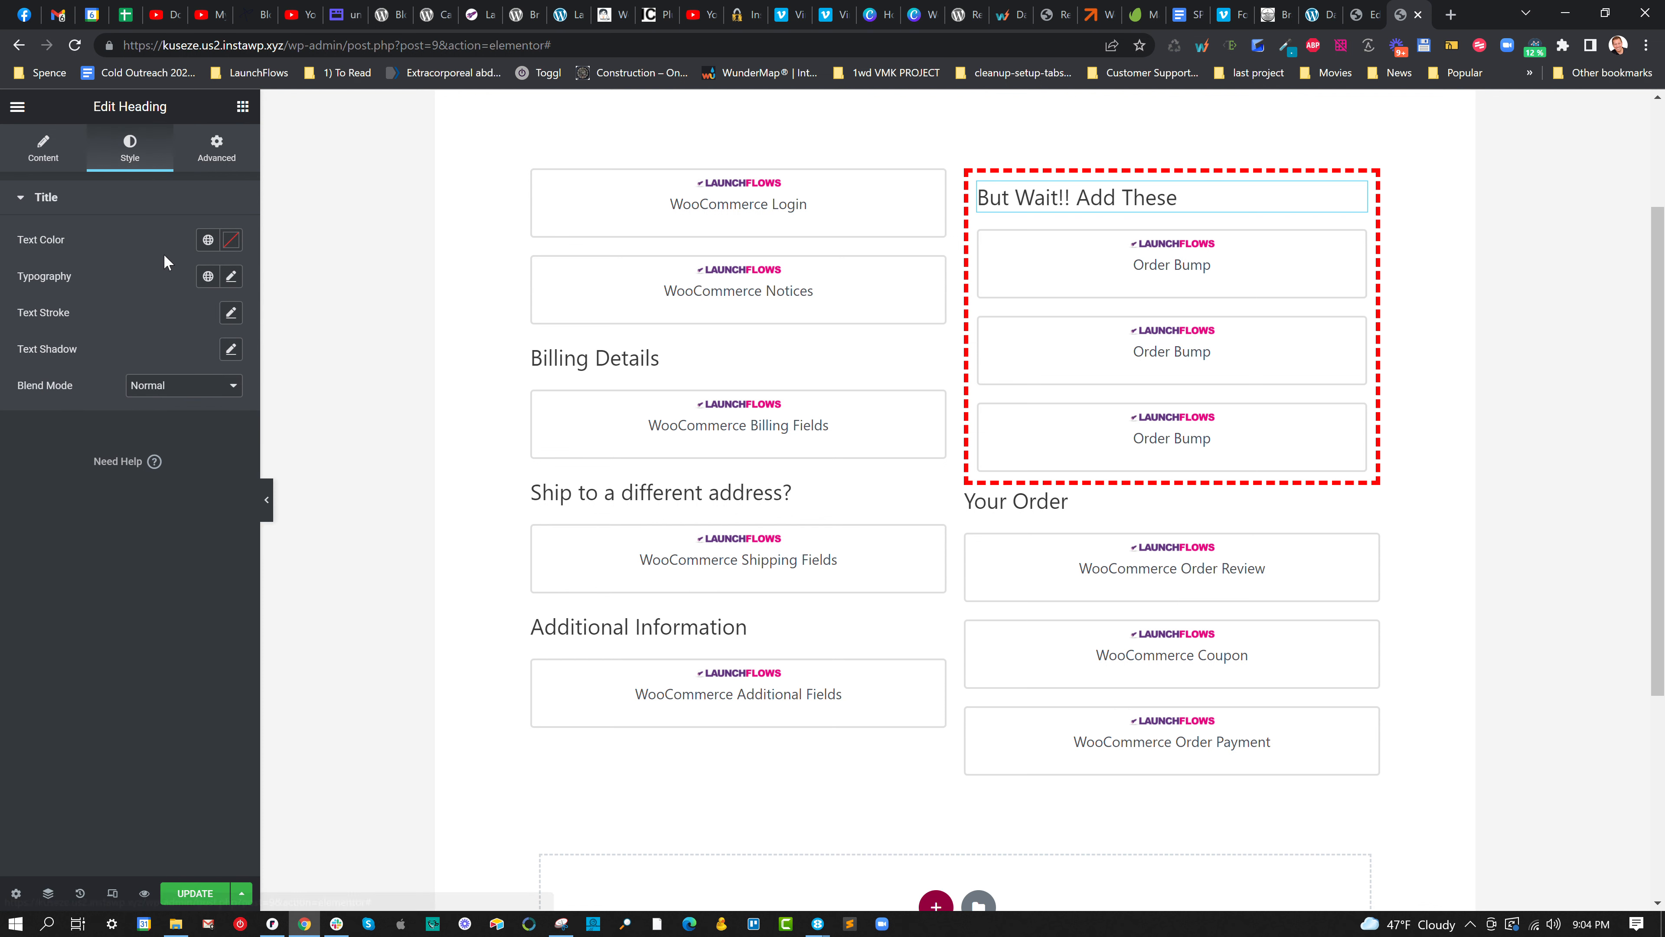
pyautogui.click(231, 278)
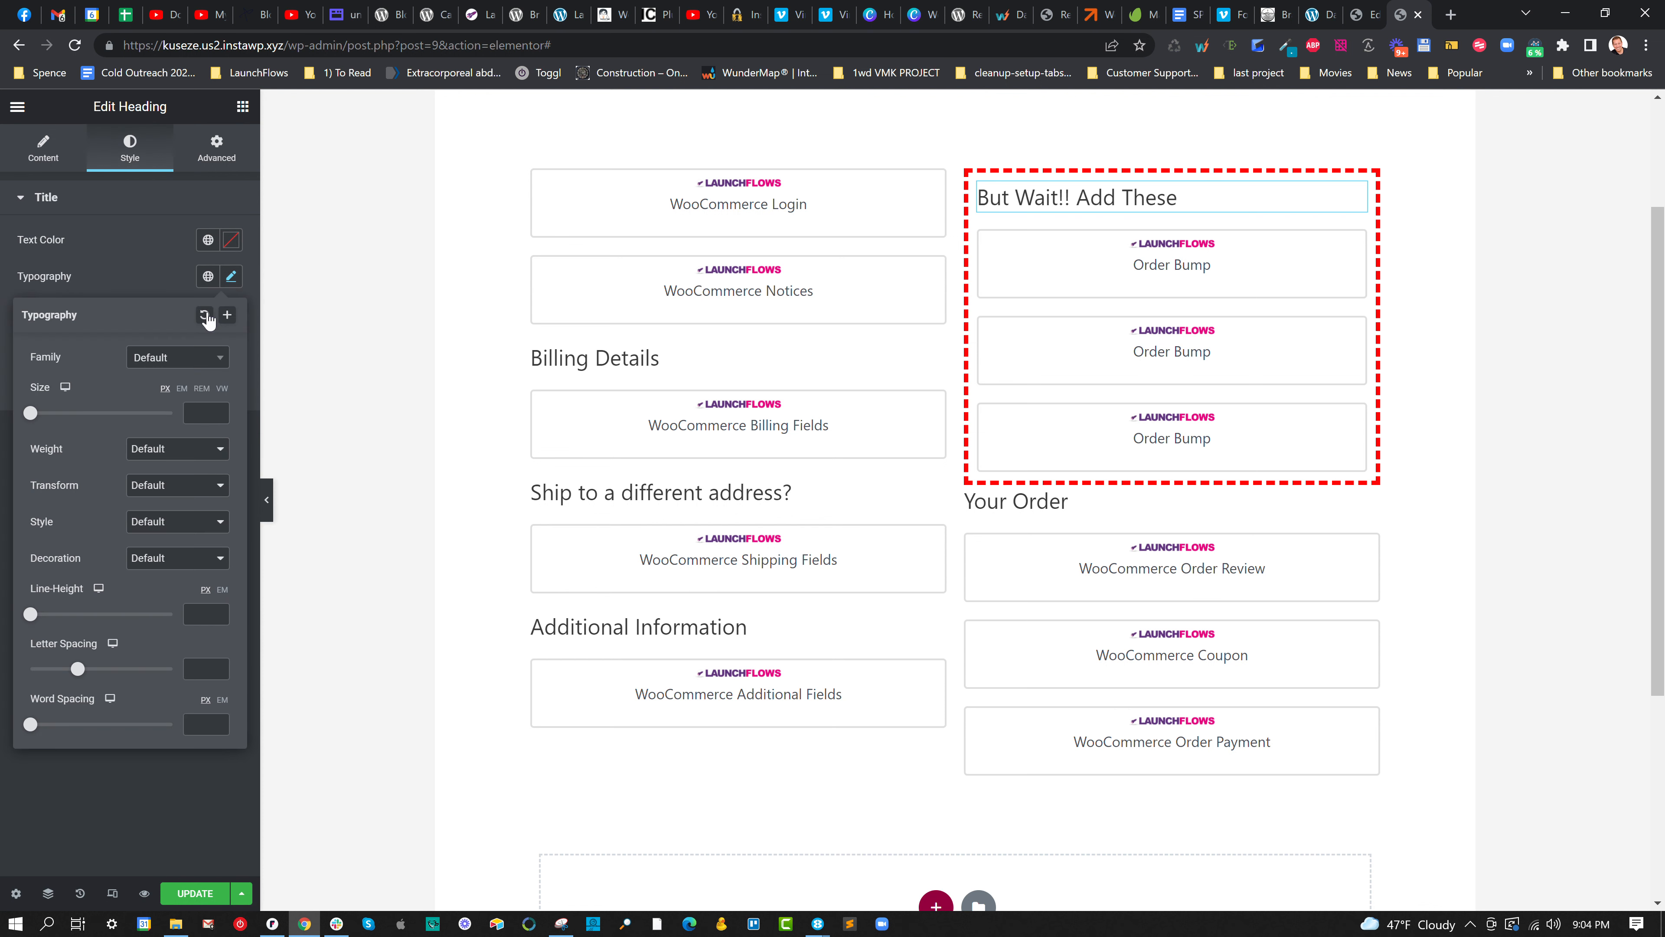
pyautogui.click(185, 450)
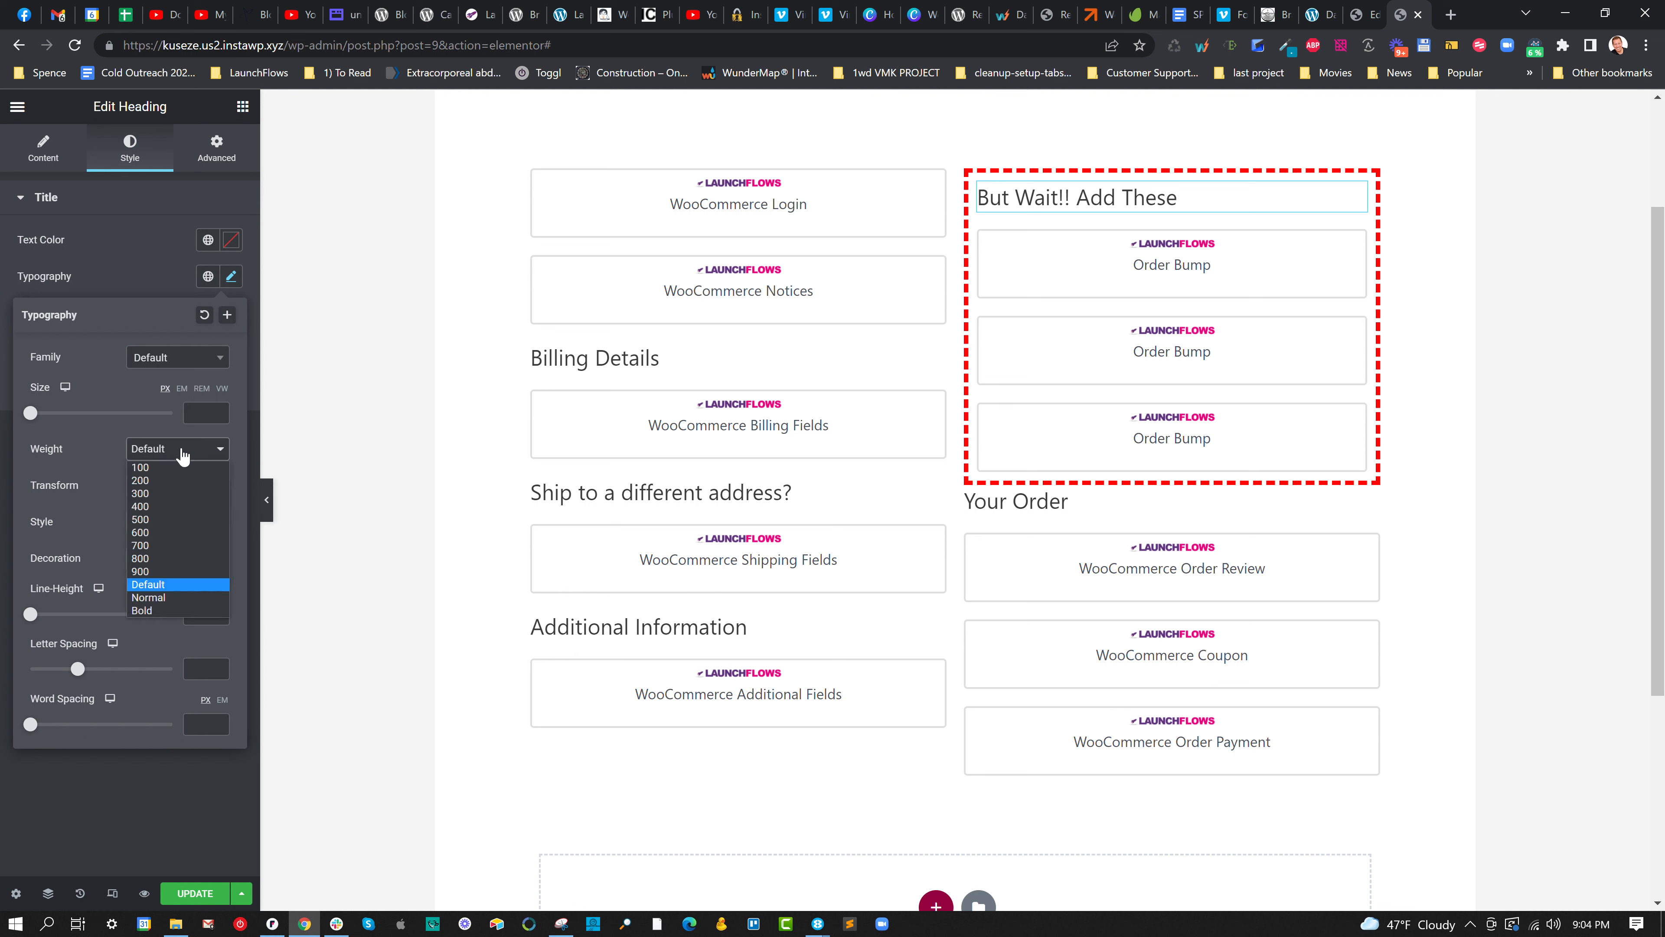
pyautogui.click(172, 547)
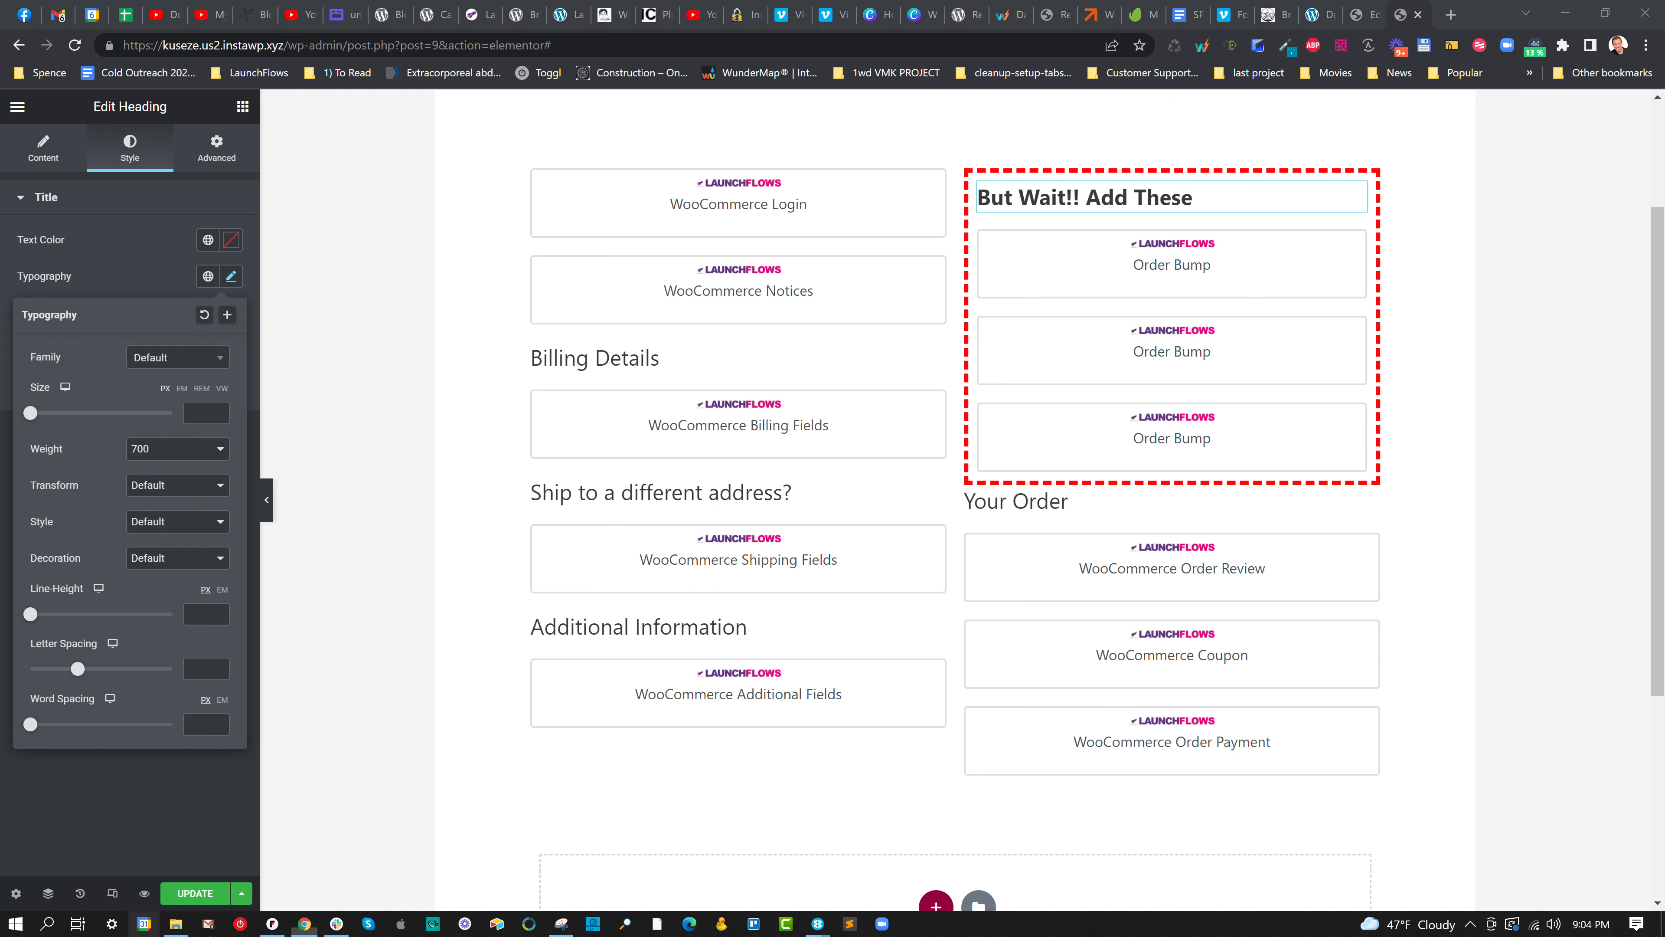
pyautogui.click(204, 895)
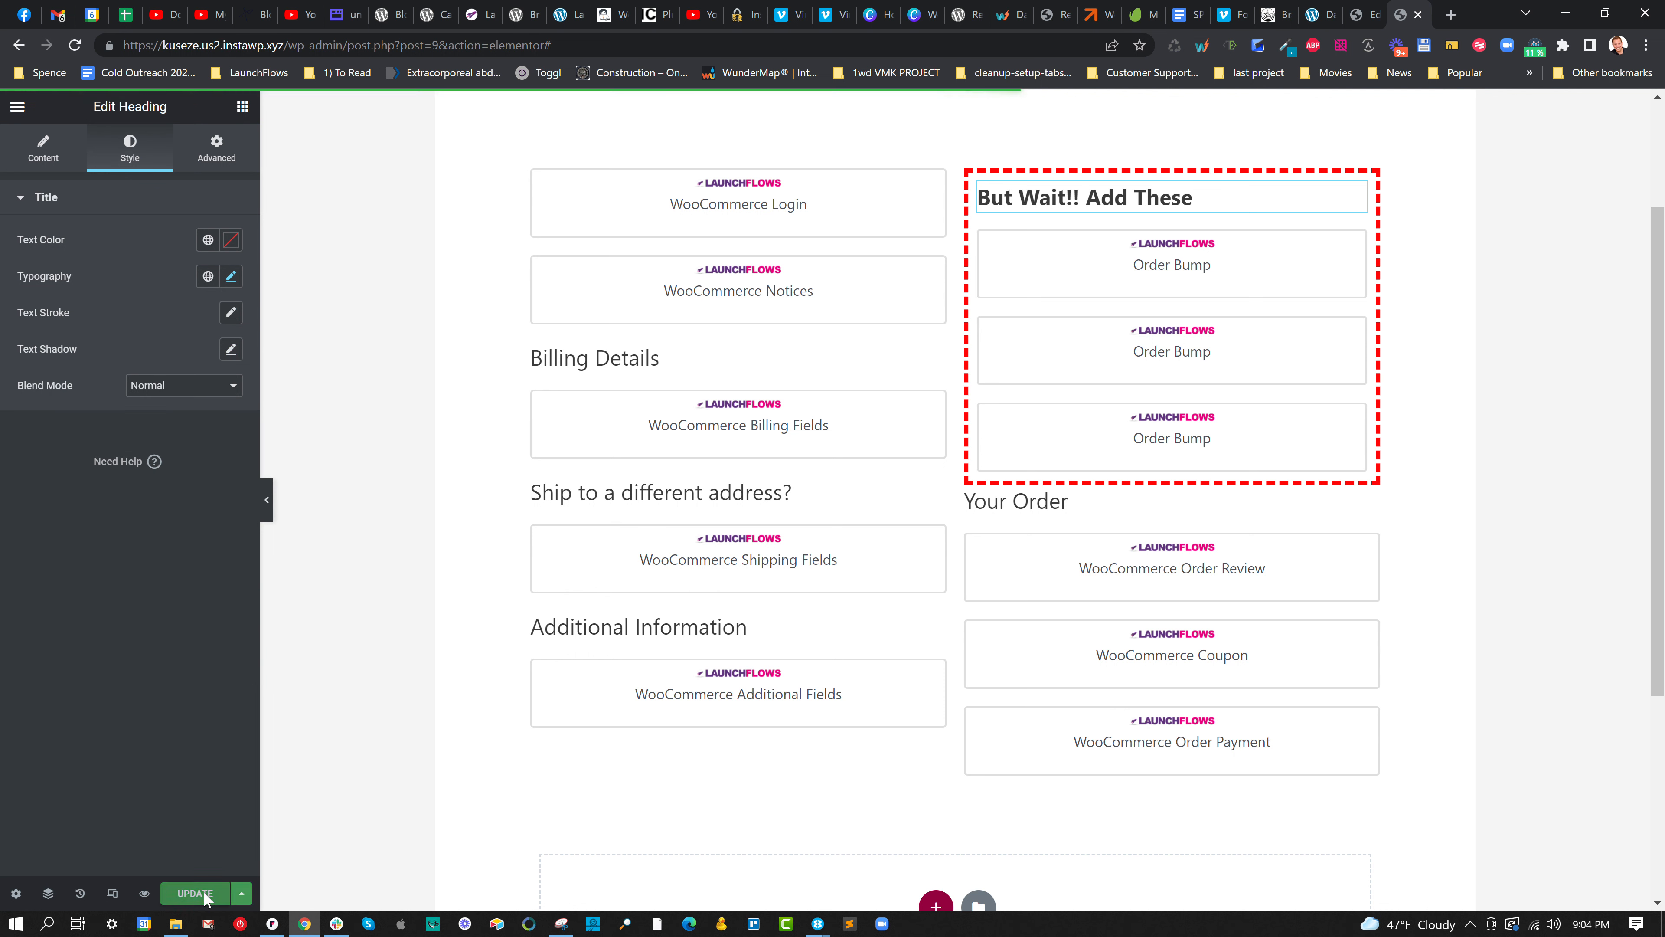
# Try the circle checkbox style on the first Order Bump widget, switch it back to square and update the page.
pyautogui.click(1122, 261)
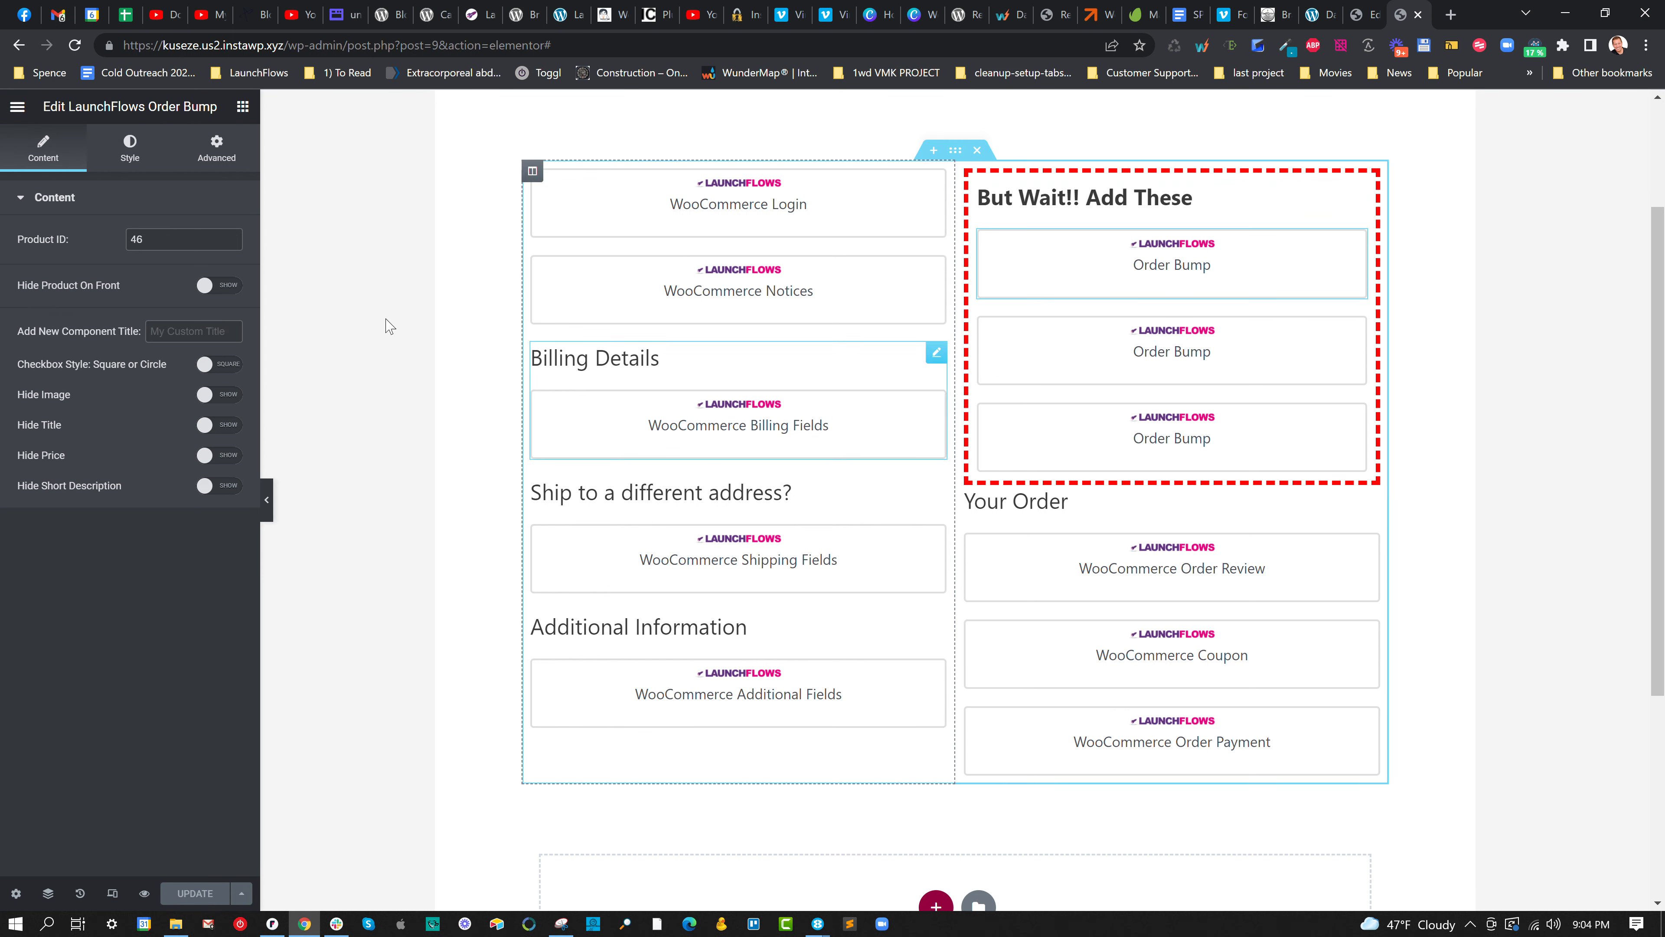
pyautogui.click(224, 369)
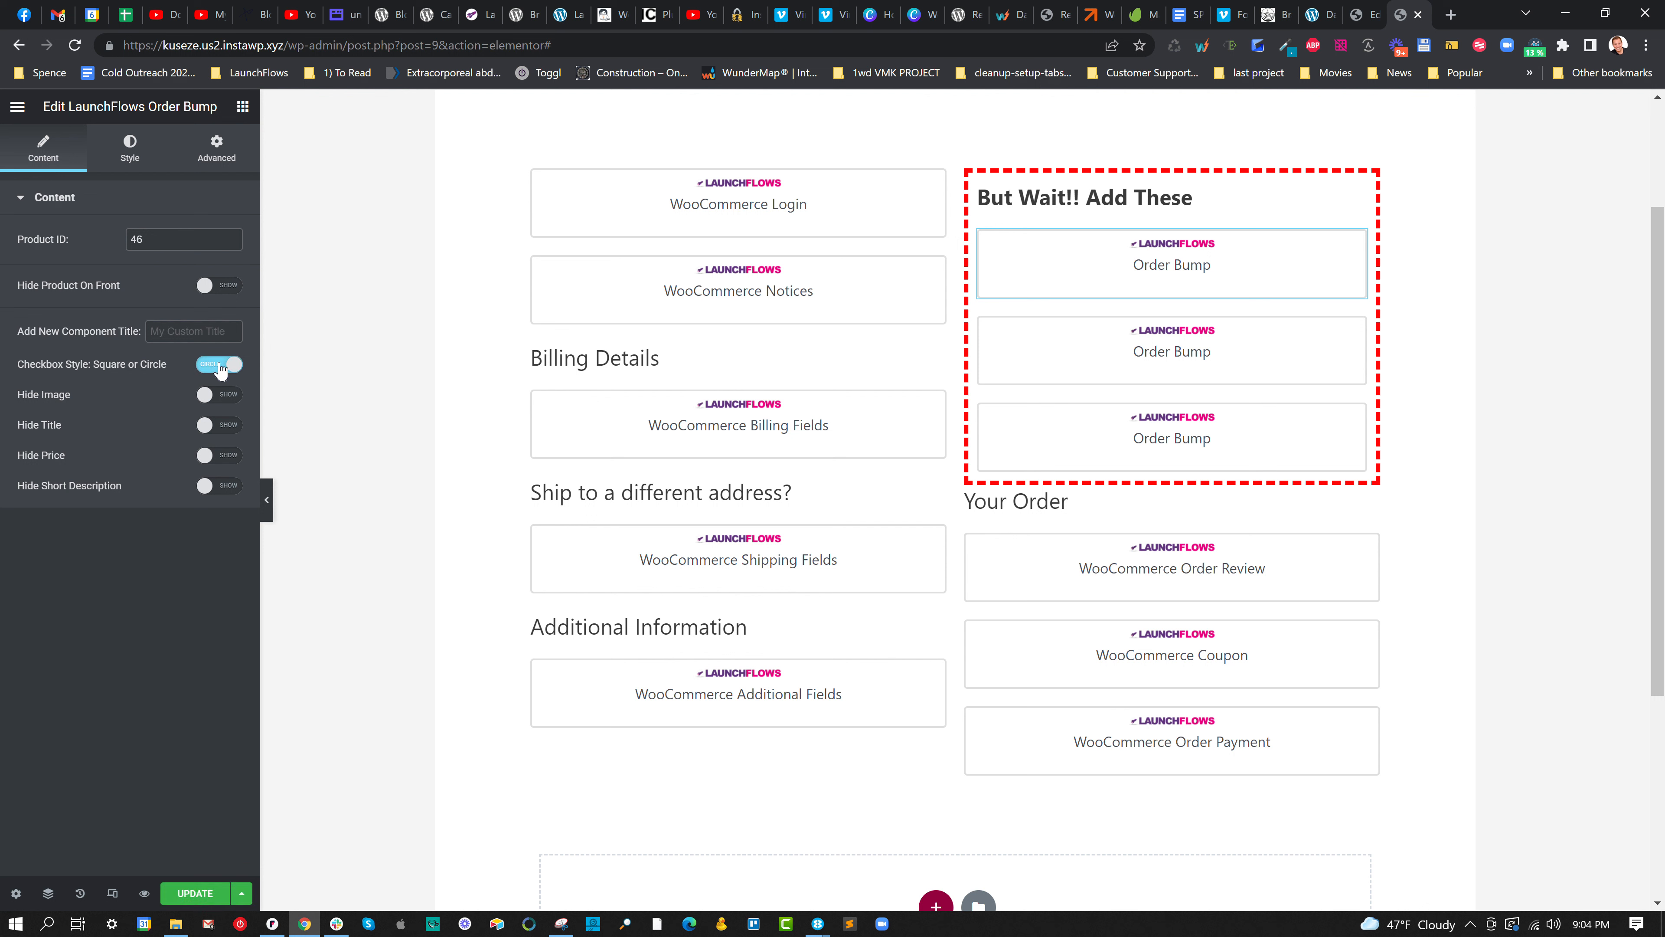
pyautogui.click(221, 366)
pyautogui.click(196, 893)
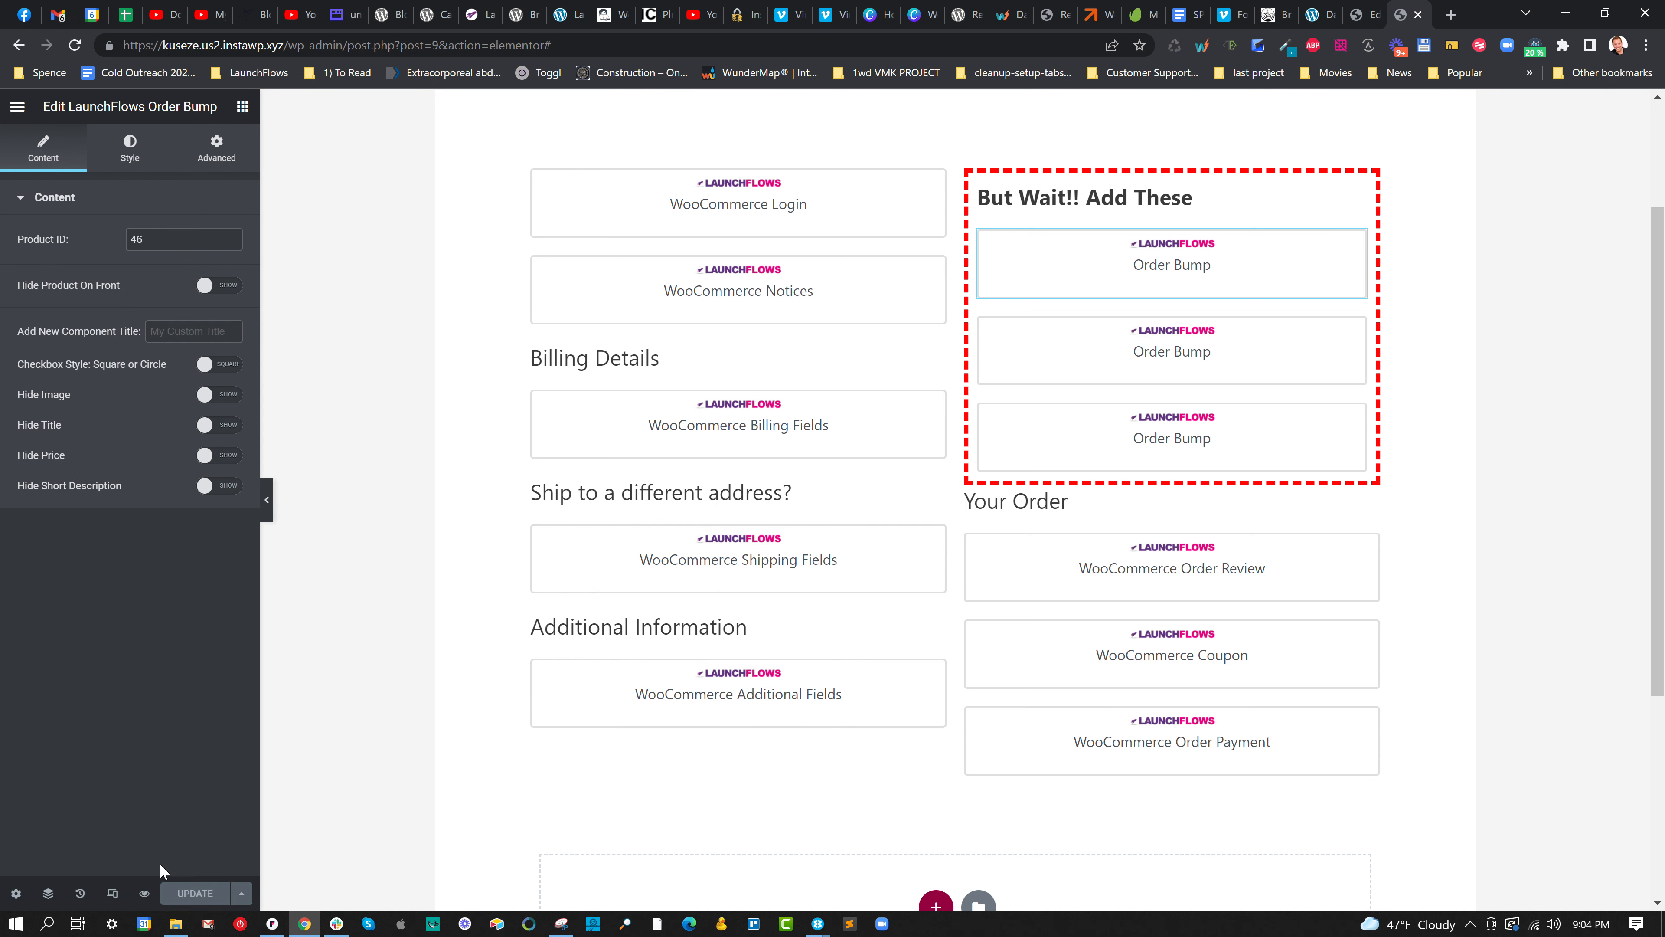
# Preview the checkout page and deselect the Vanilla order bump in the red-bordered box.
pyautogui.click(144, 895)
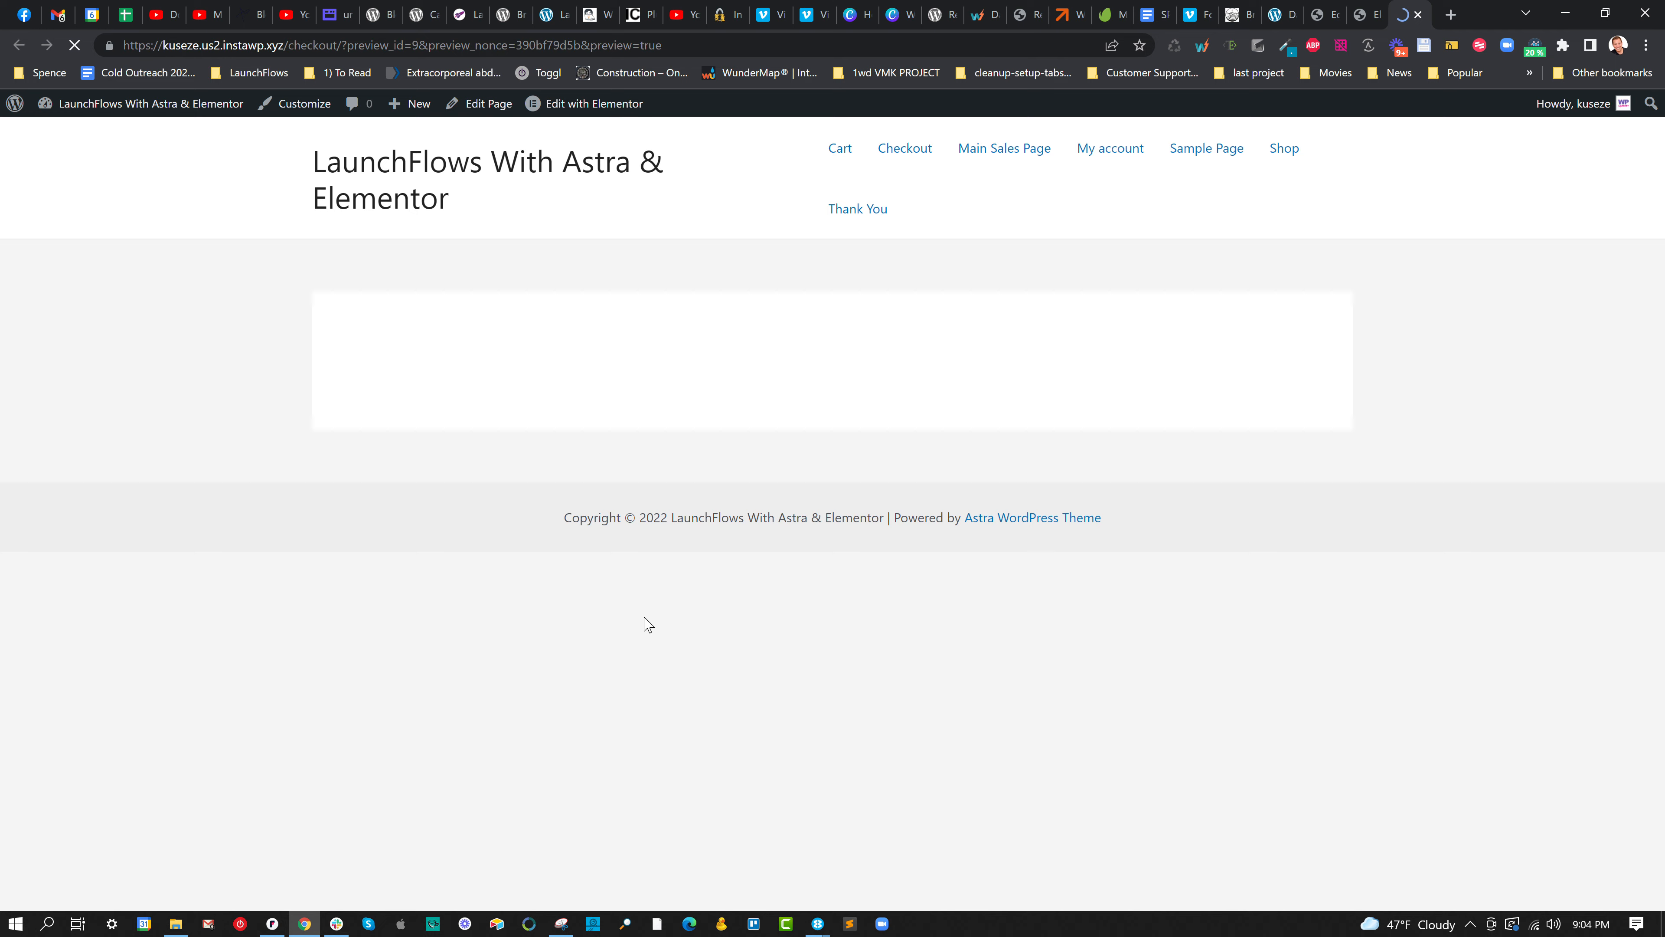
pyautogui.scroll(-3, 1303, 284)
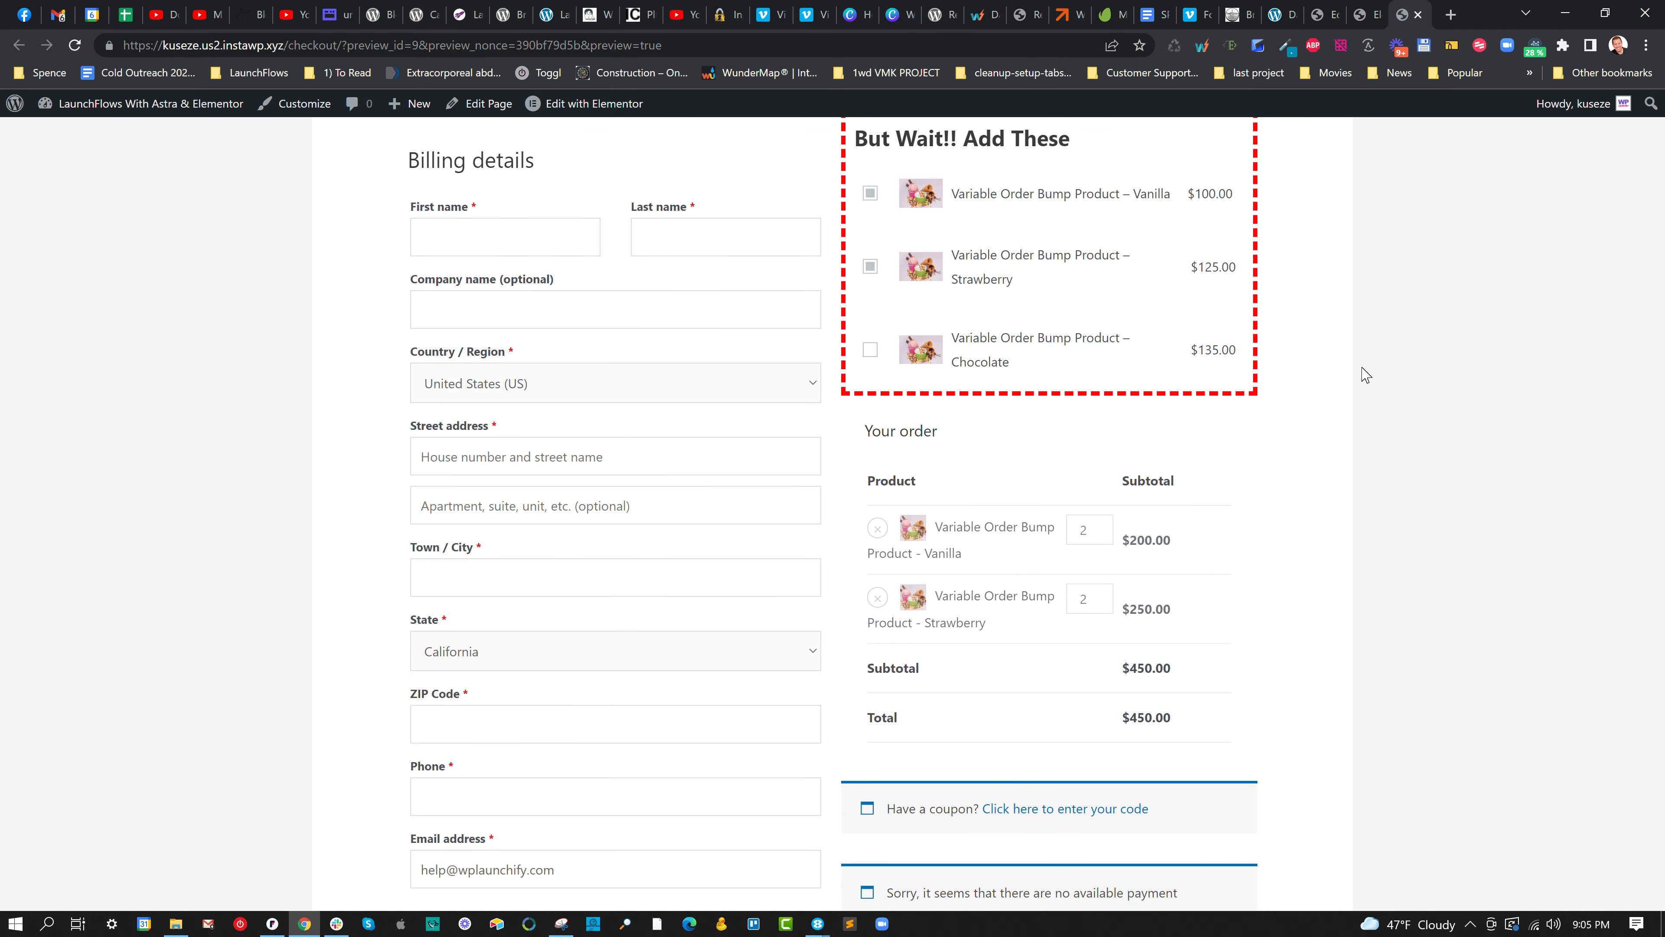
pyautogui.scroll(2, 1348, 382)
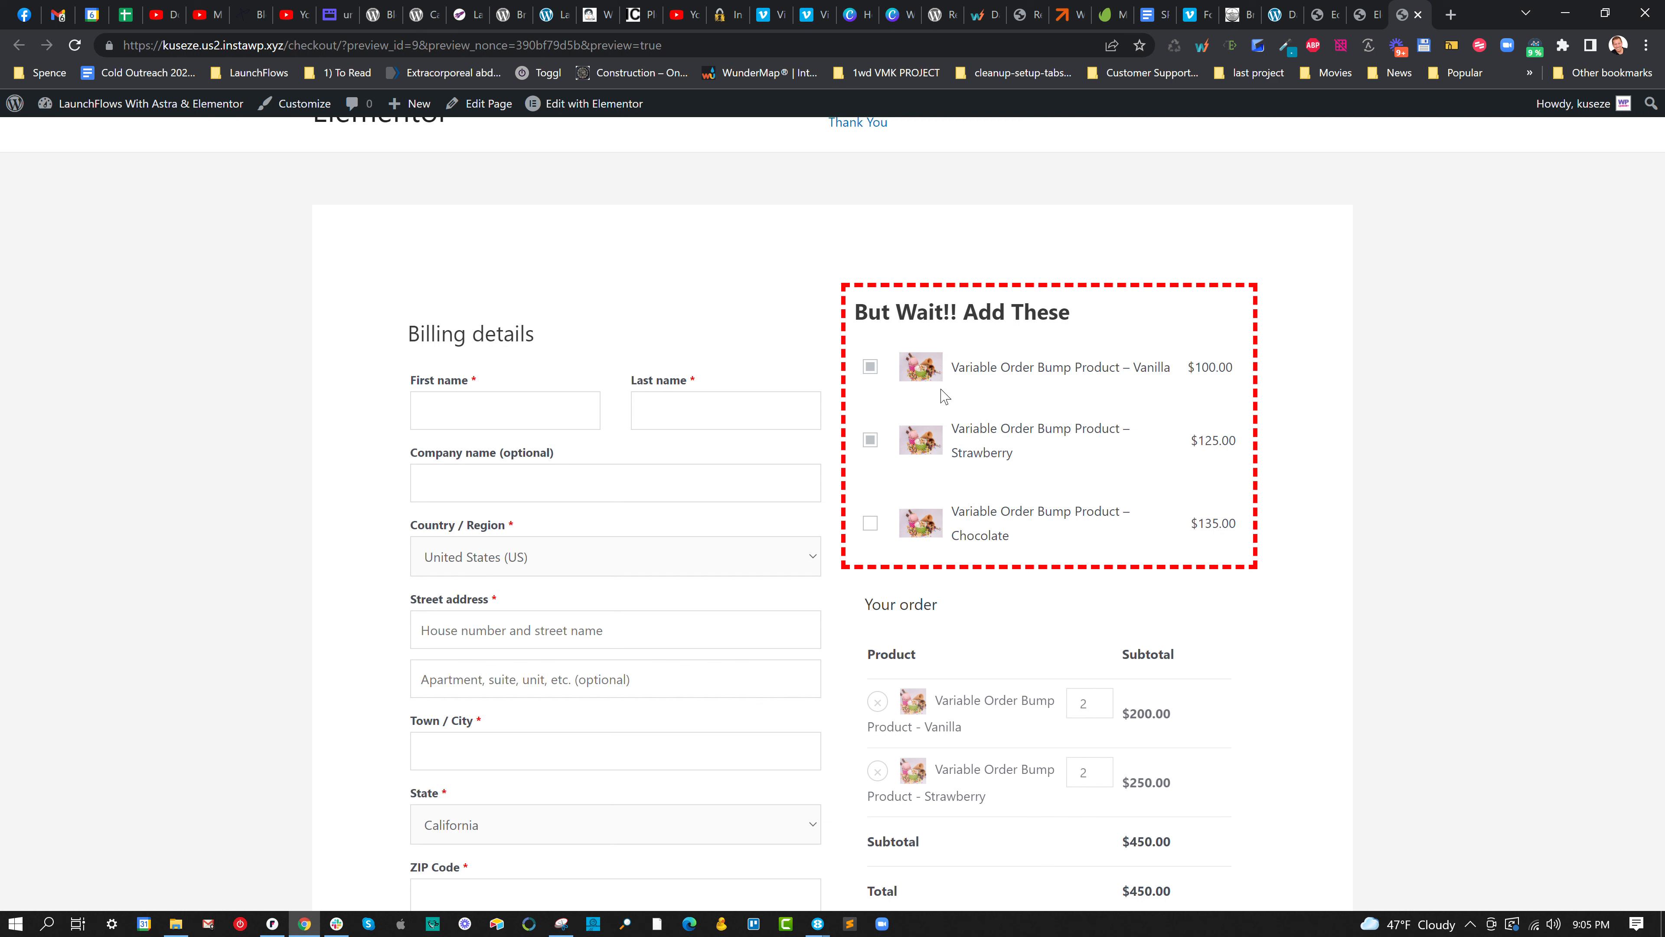
pyautogui.click(877, 372)
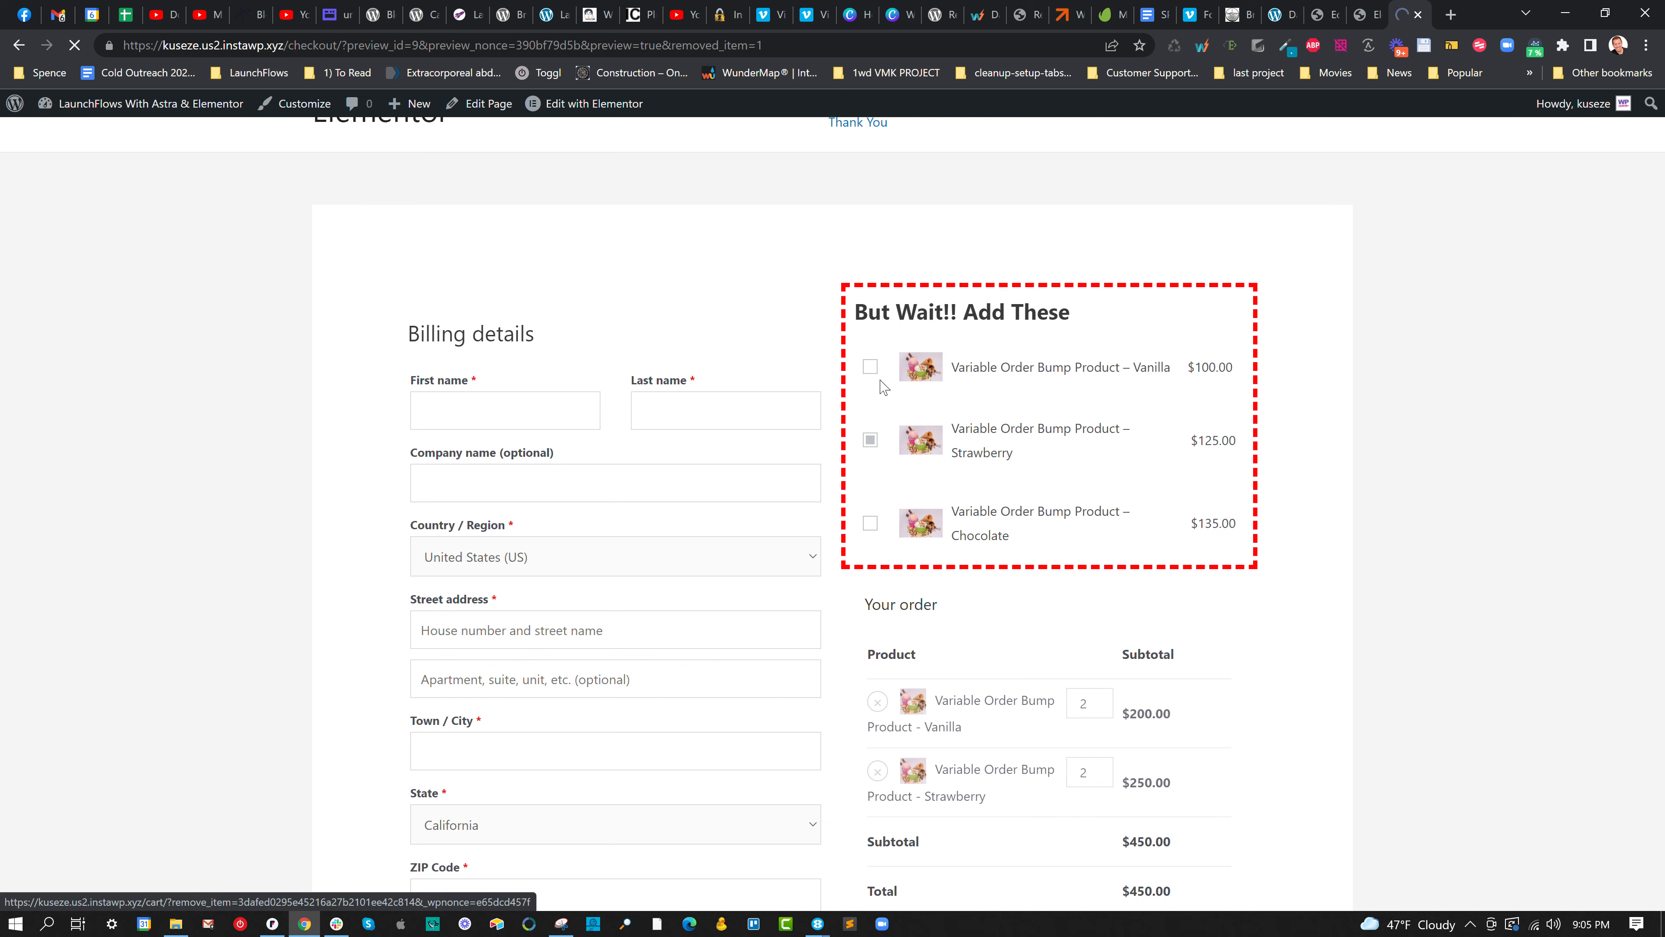
# Deselect the Strawberry order bump, then set the Checkout page's Astra content layout to Full Width / Contained and update the page.
pyautogui.click(863, 317)
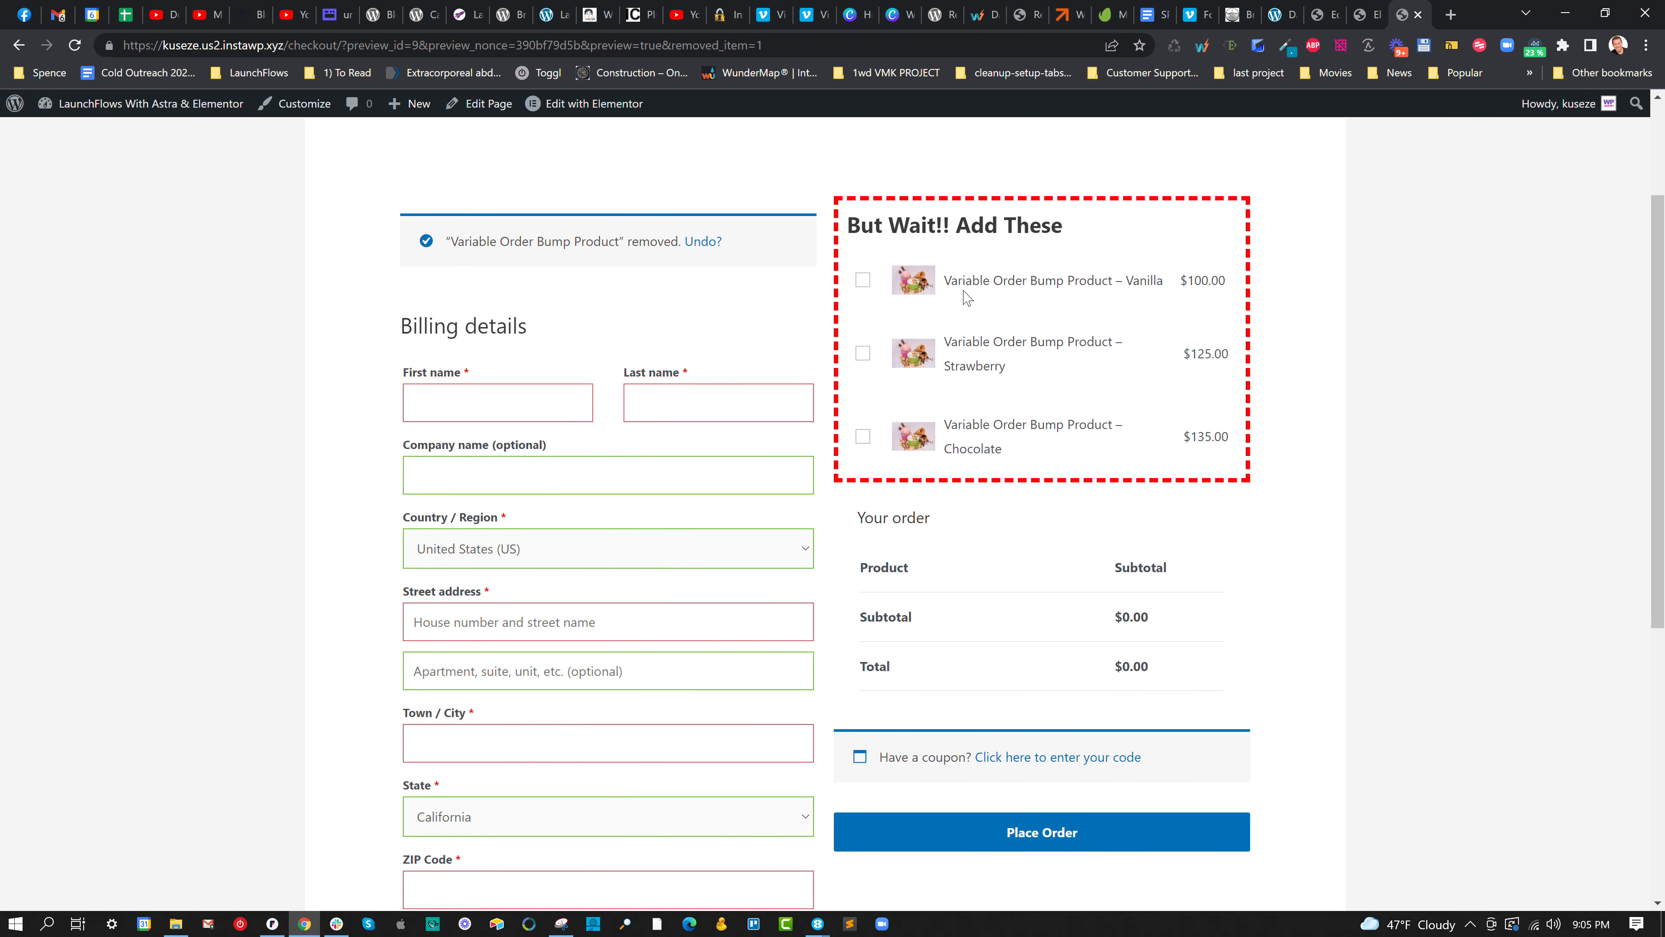
pyautogui.click(488, 104)
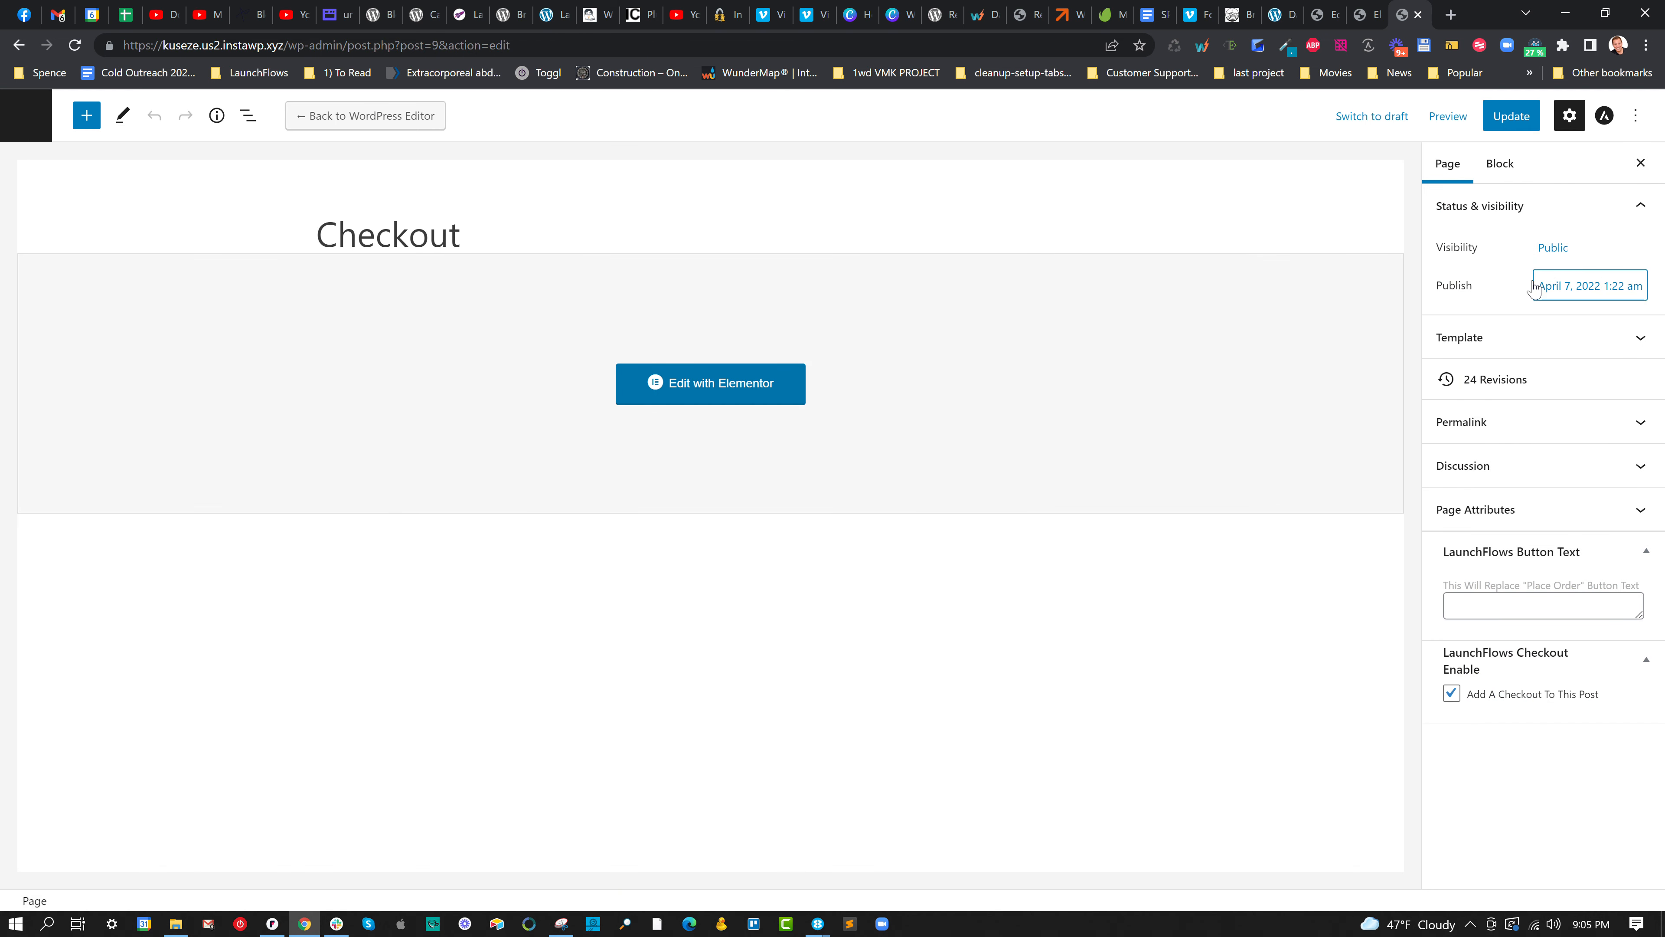
pyautogui.click(1604, 115)
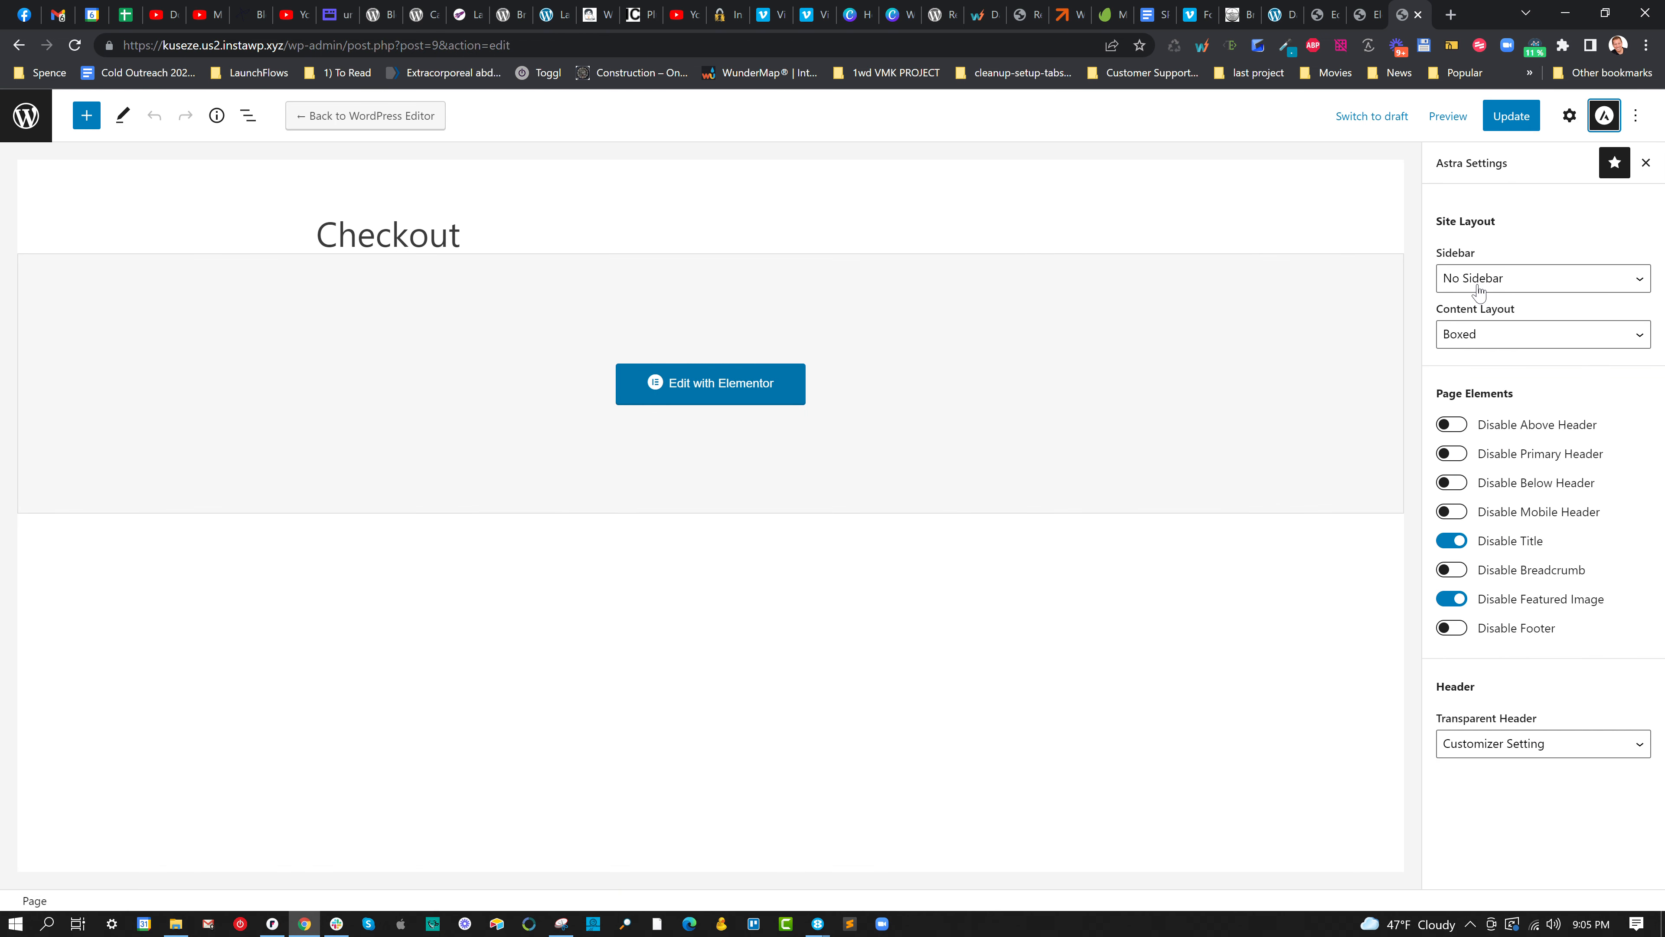
pyautogui.click(1495, 336)
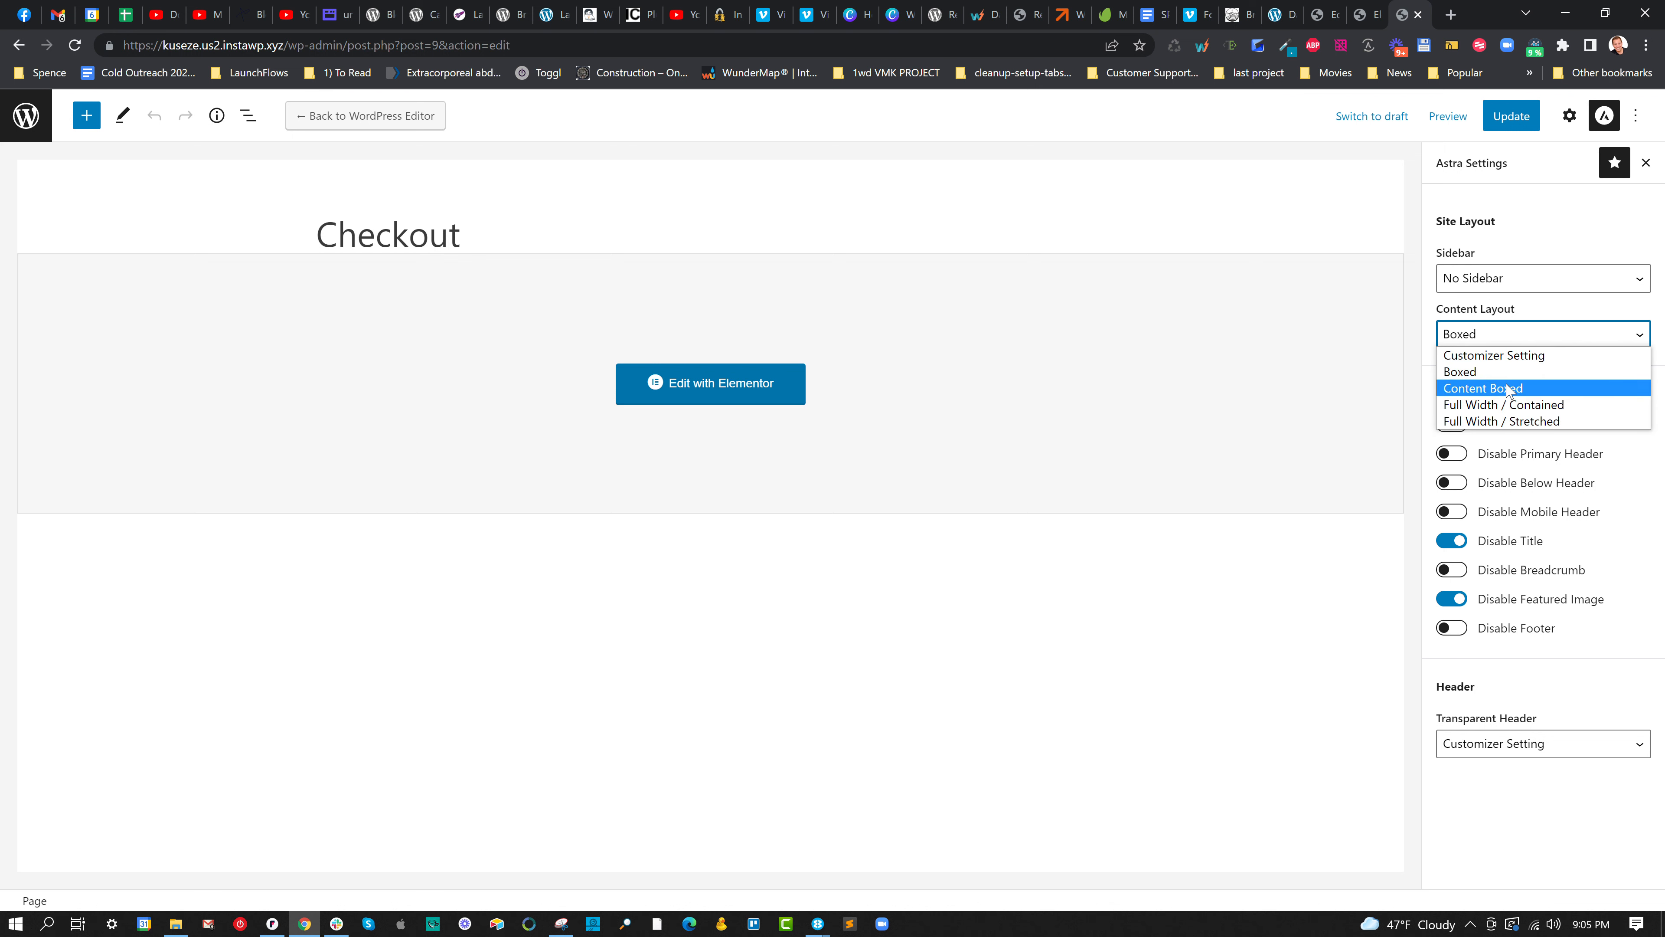
pyautogui.click(1508, 404)
pyautogui.click(1501, 119)
# Preview the Checkout page in a new tab and examine its full-width layout.
pyautogui.click(1448, 116)
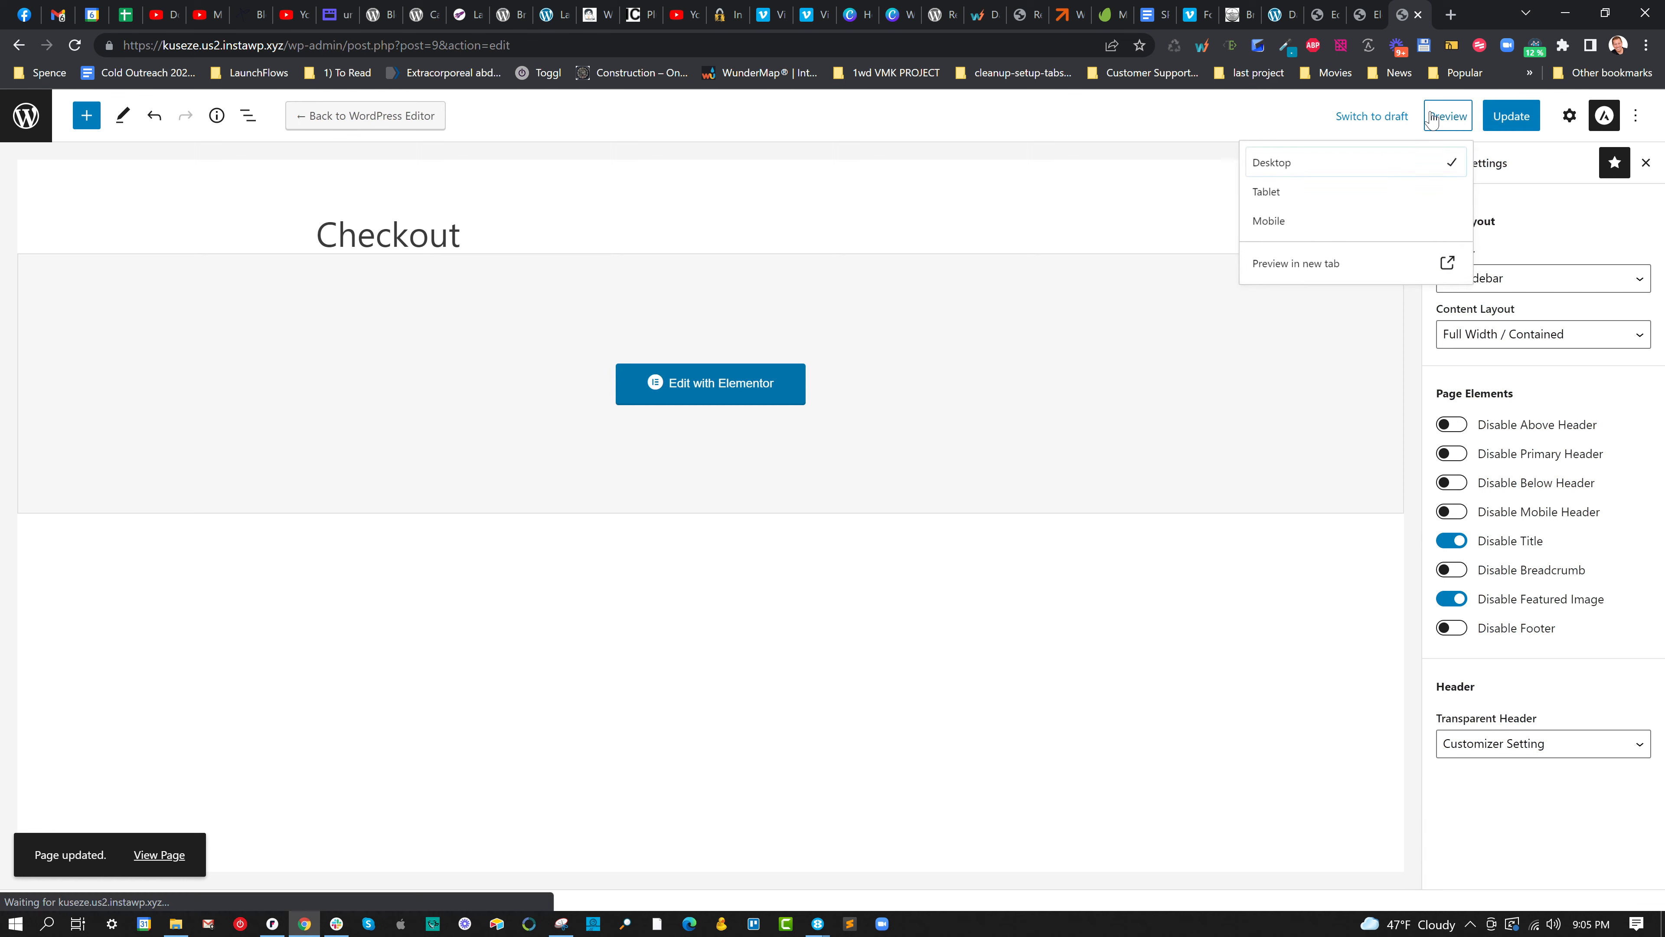
pyautogui.click(1297, 281)
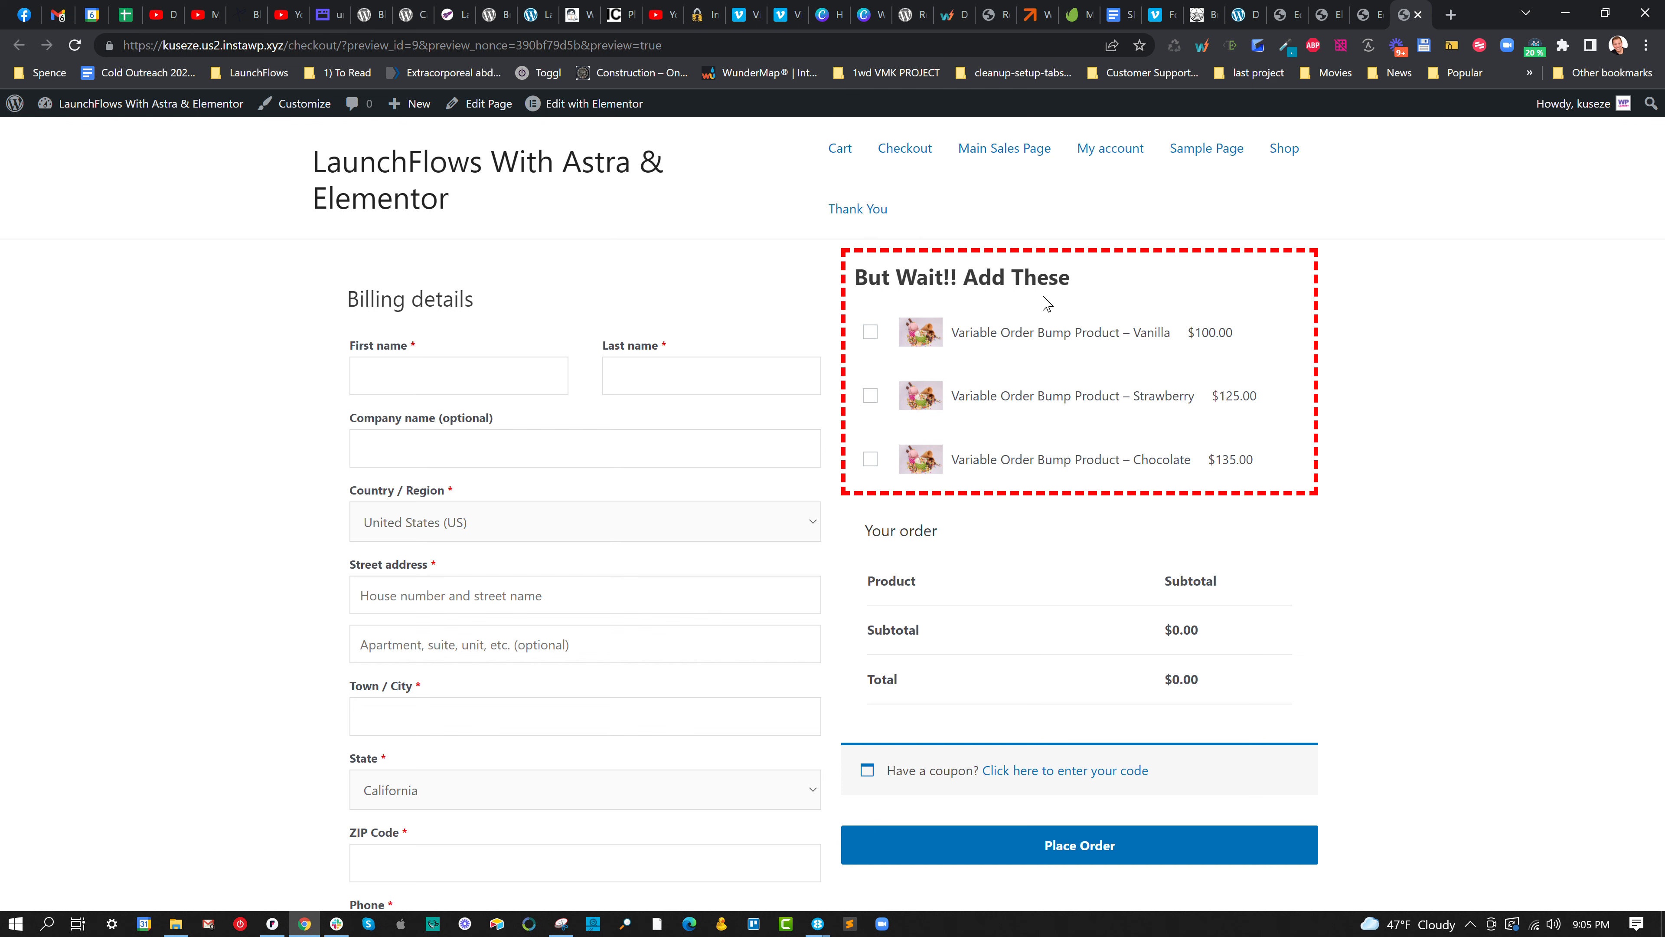
pyautogui.scroll(-3, 1024, 431)
pyautogui.scroll(3, 1019, 511)
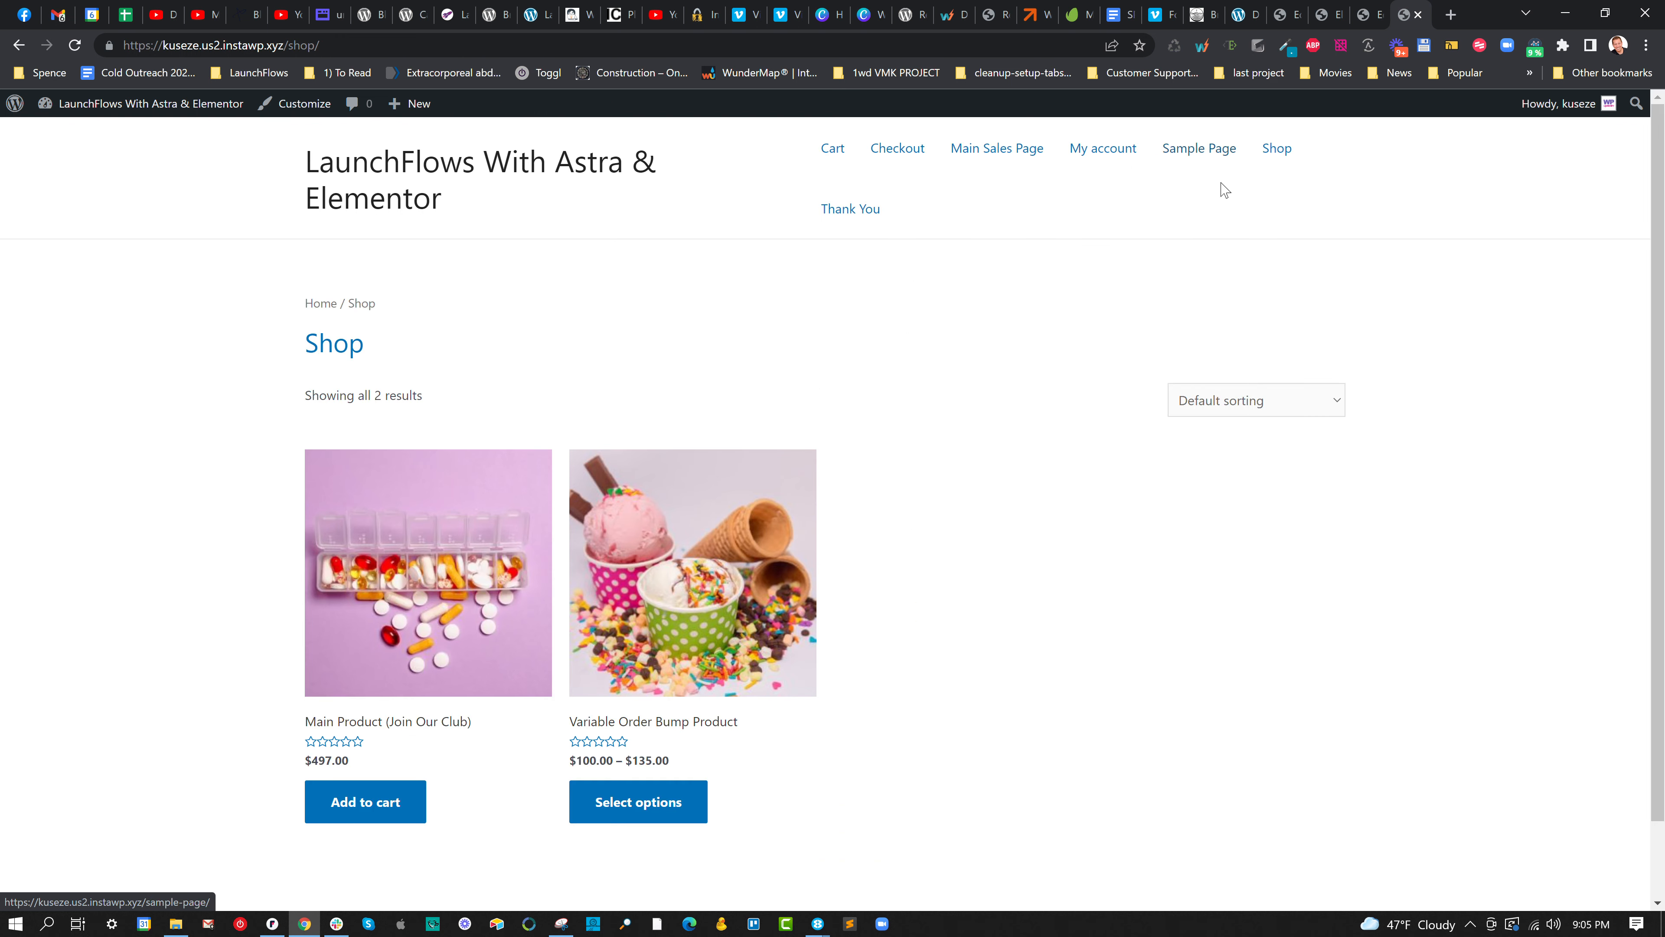
# Open Main Product (Join Our Club) from the shop and bring it to checkout through the Main Sales Page.
pyautogui.scroll(-1, 423, 622)
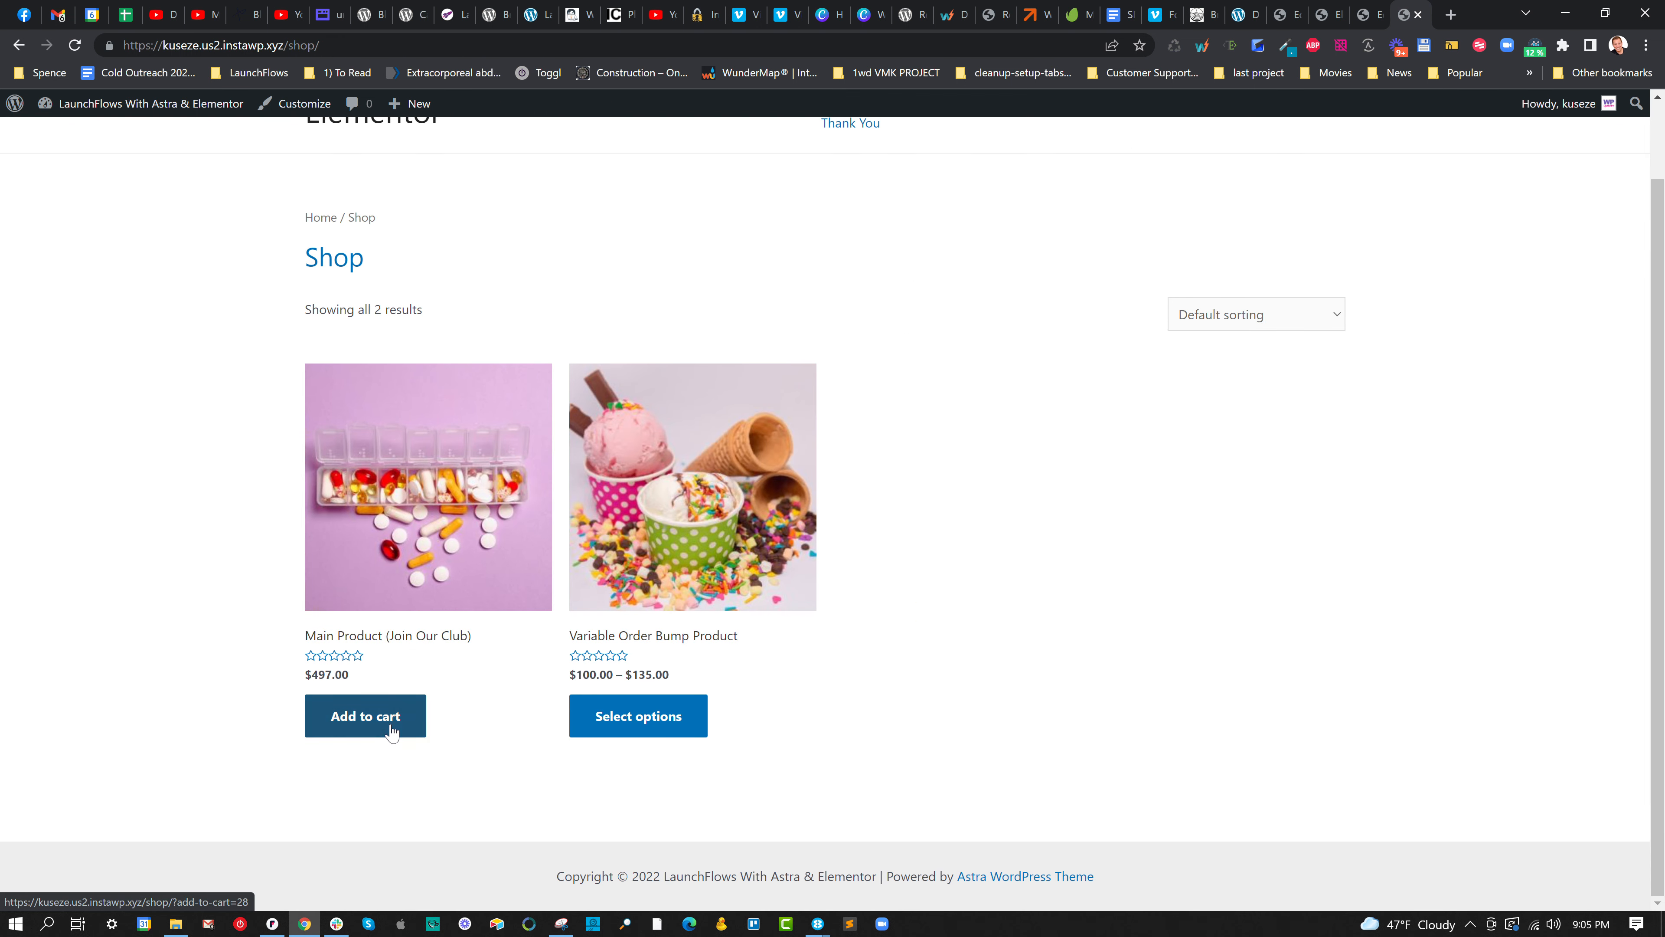
pyautogui.click(413, 515)
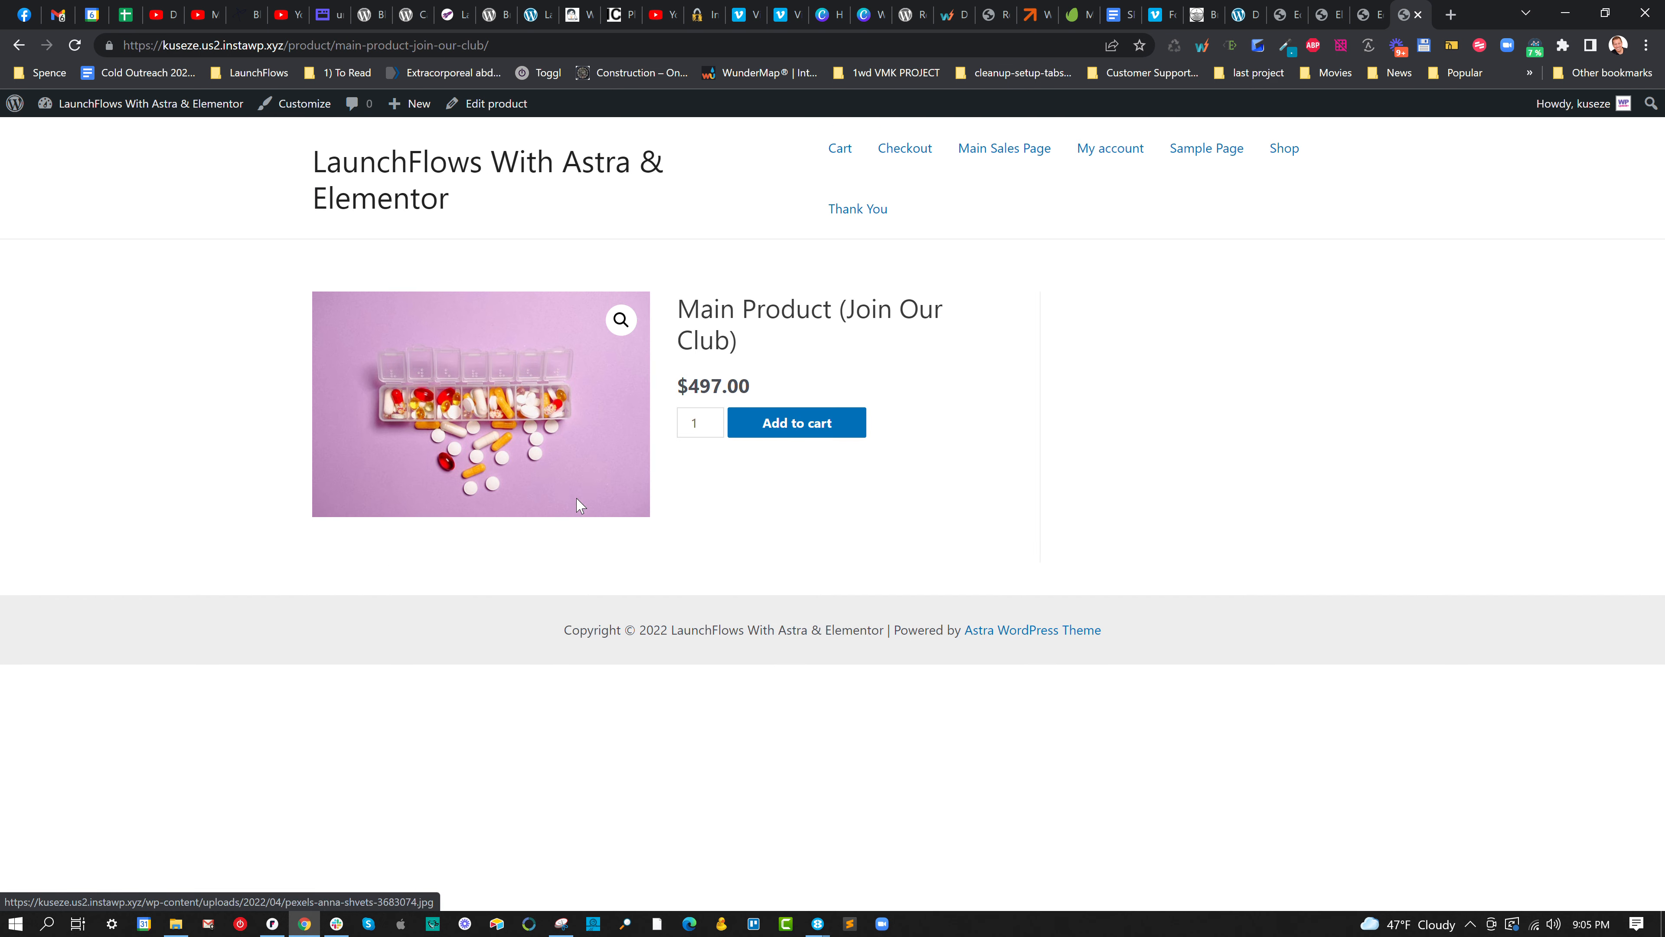
pyautogui.click(1002, 159)
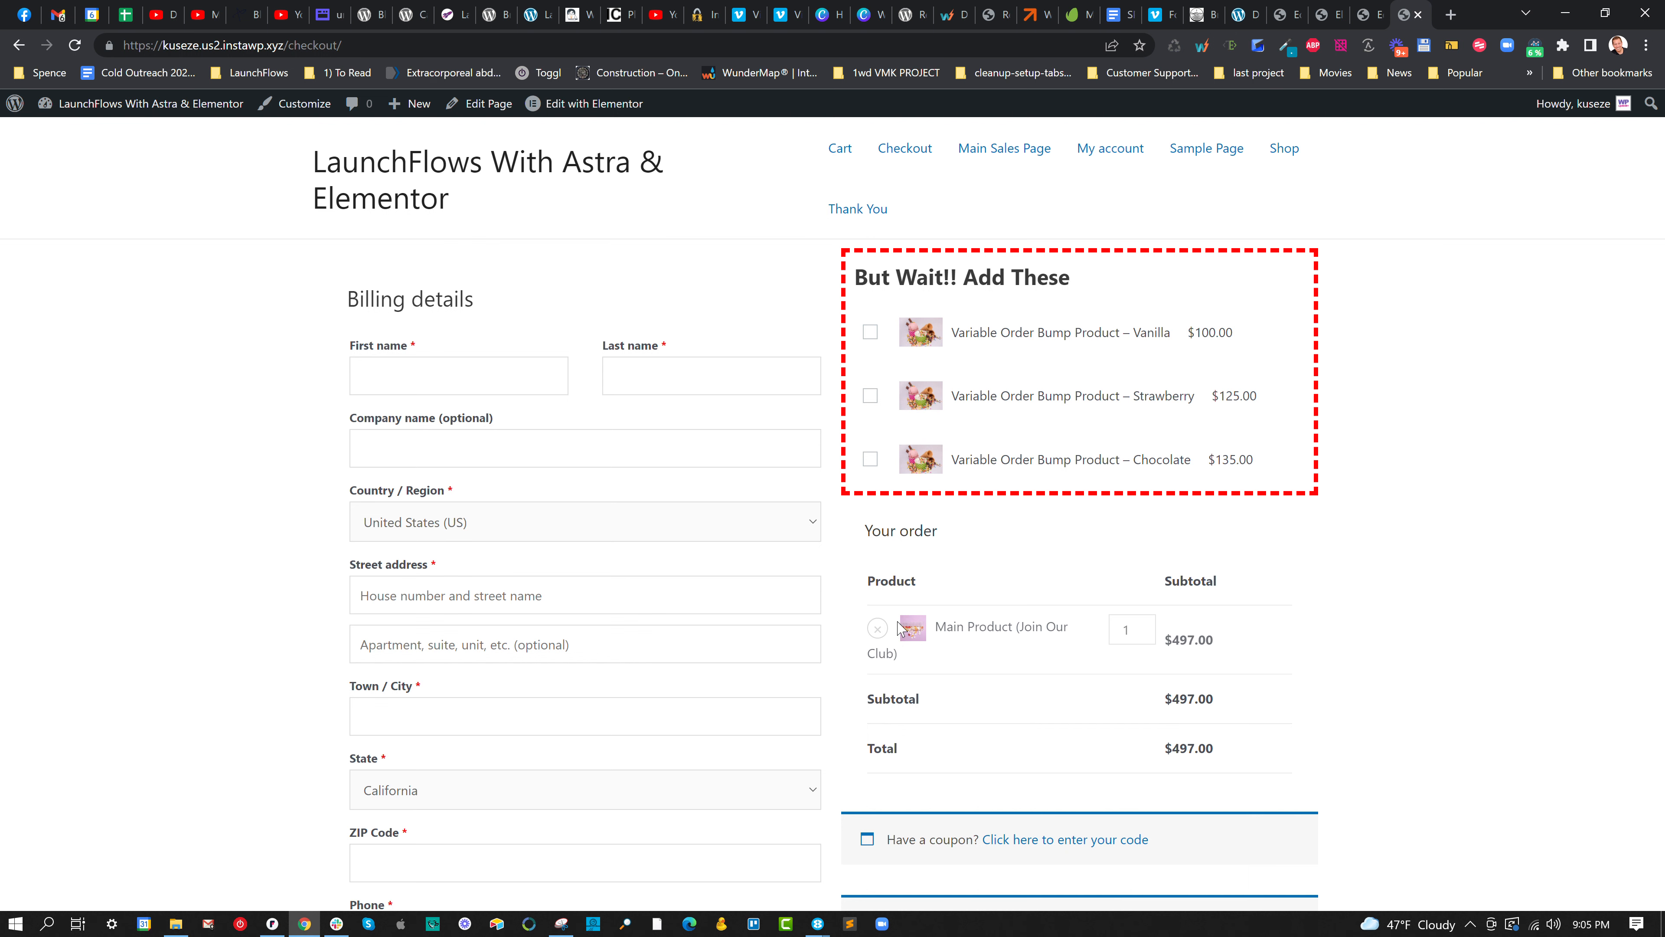
# In the Elementor editor, move the order bump section below WooCommerce Order Review and WooCommerce Coupon below Order Payment, and update the page.
pyautogui.click(1367, 14)
pyautogui.hotkey('ctrl', 'shift', 'Tab')
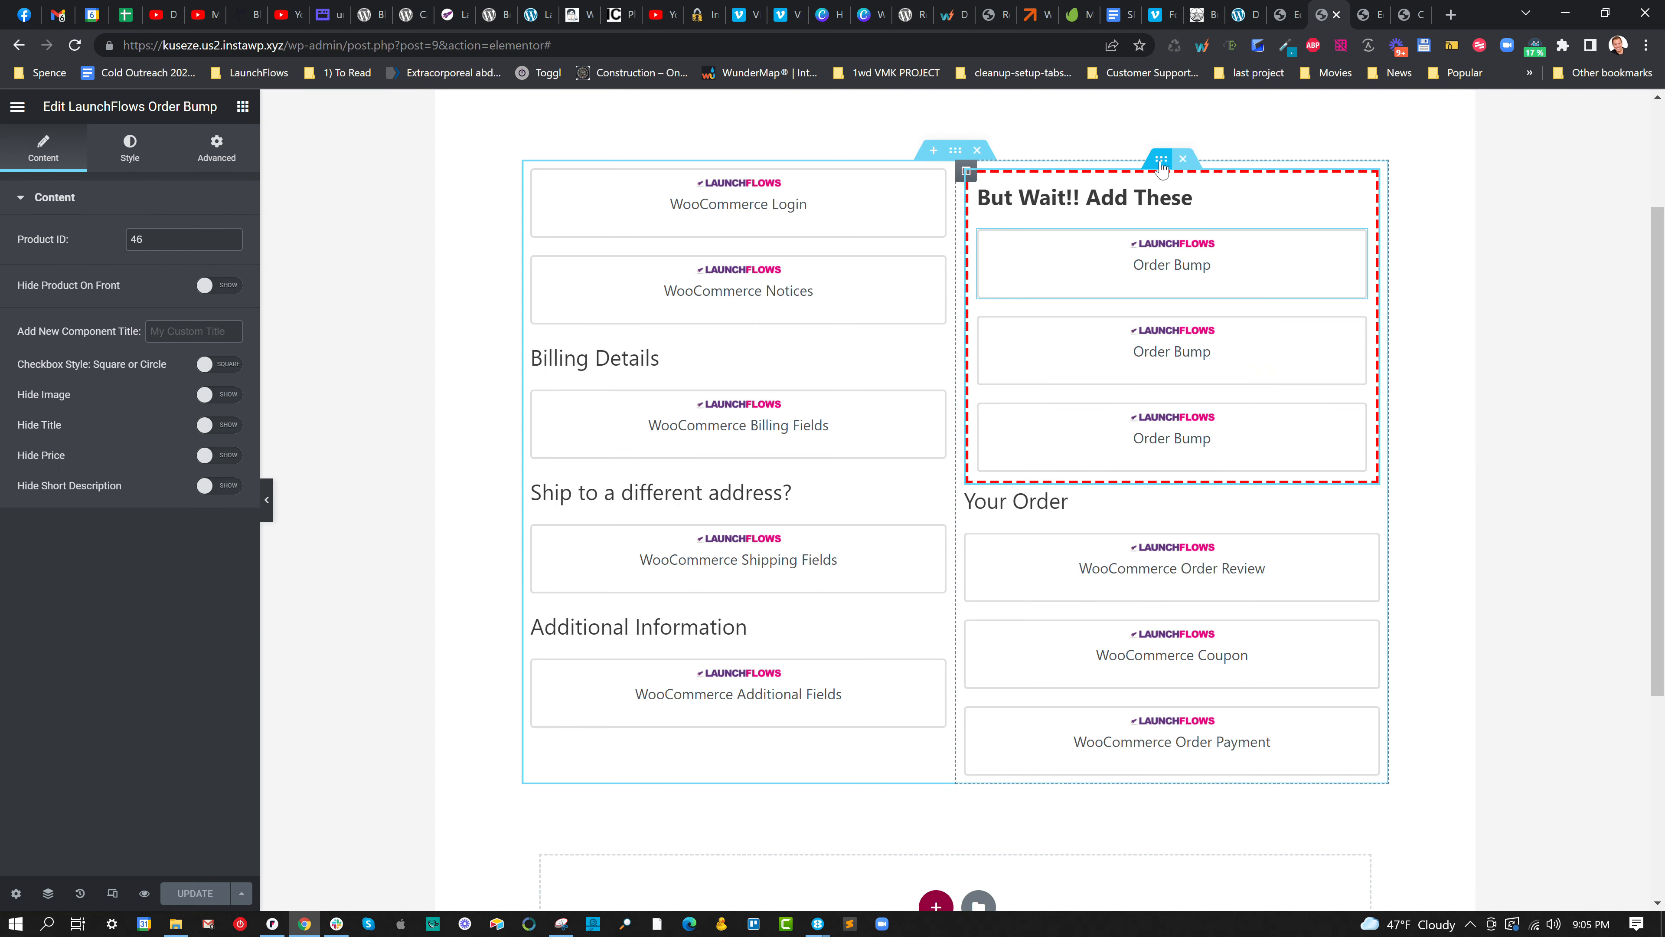
pyautogui.moveTo(1161, 158); pyautogui.dragTo(1170, 315)
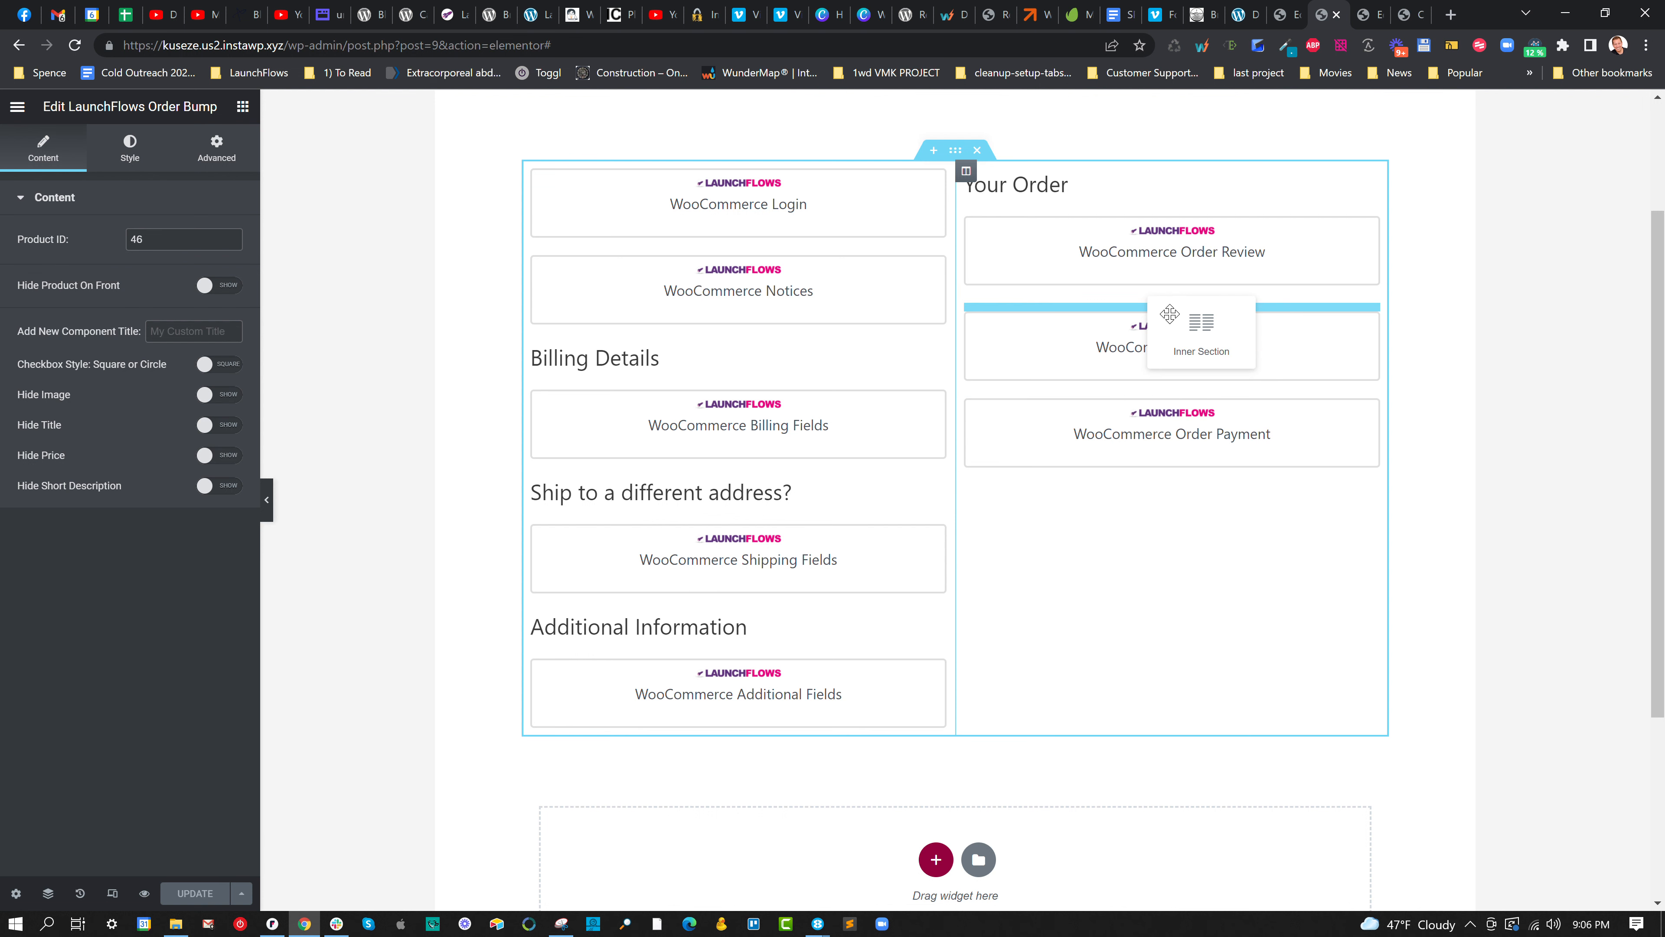
pyautogui.moveTo(1169, 314); pyautogui.dragTo(1171, 321)
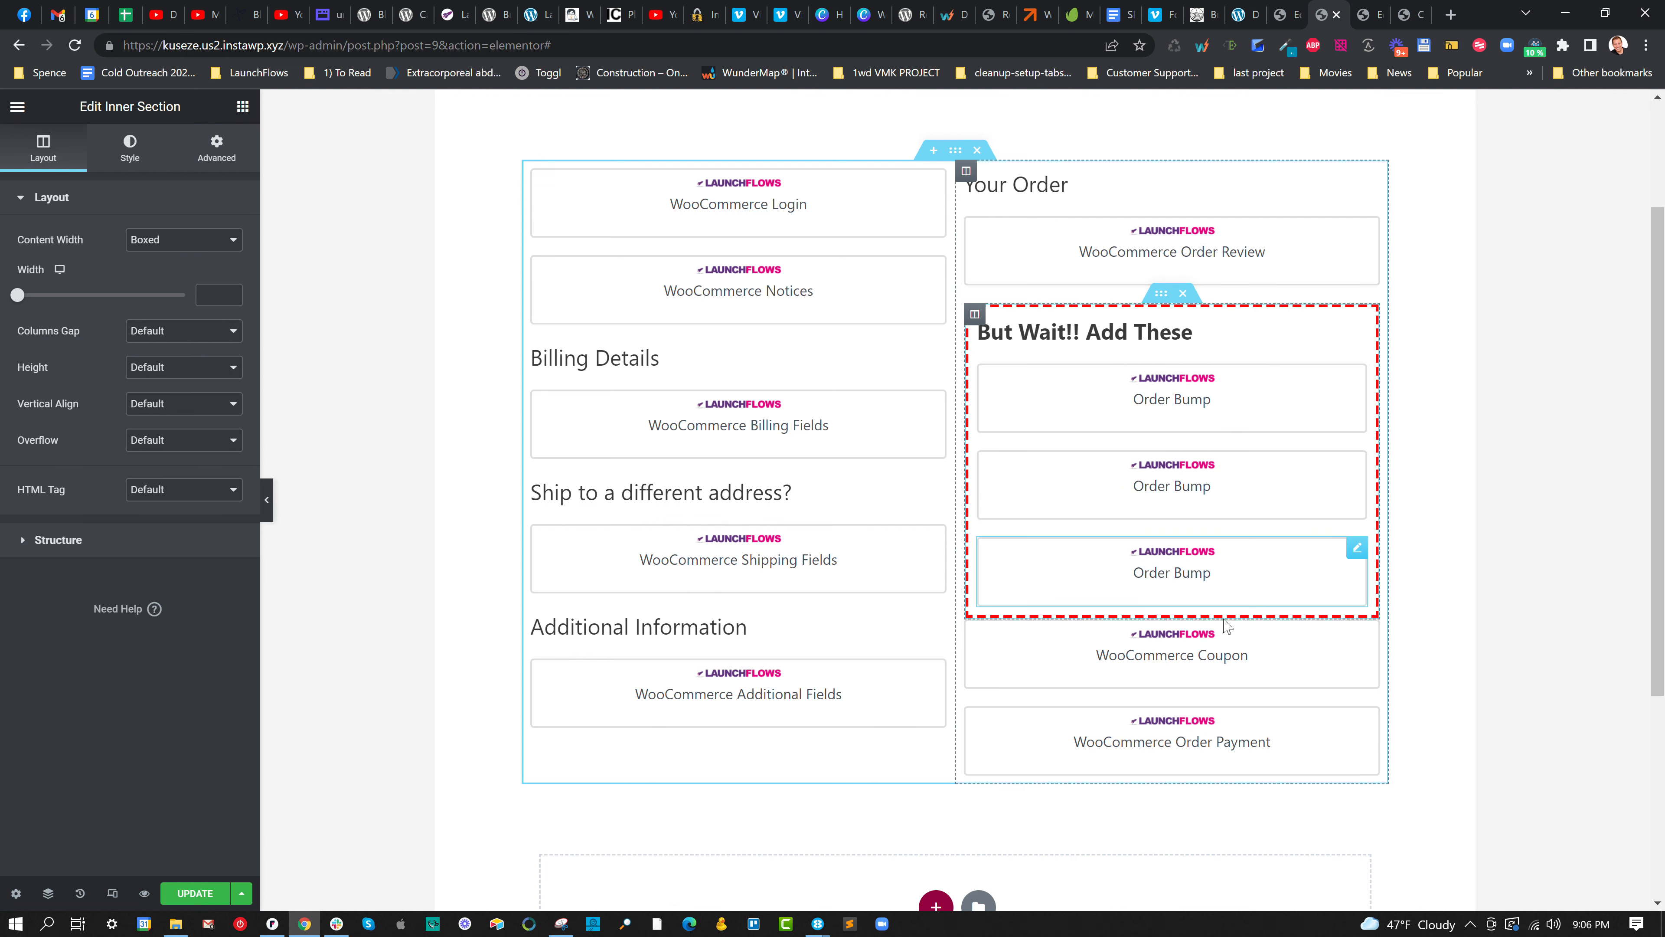
pyautogui.moveTo(1360, 635); pyautogui.dragTo(1354, 712)
pyautogui.click(195, 893)
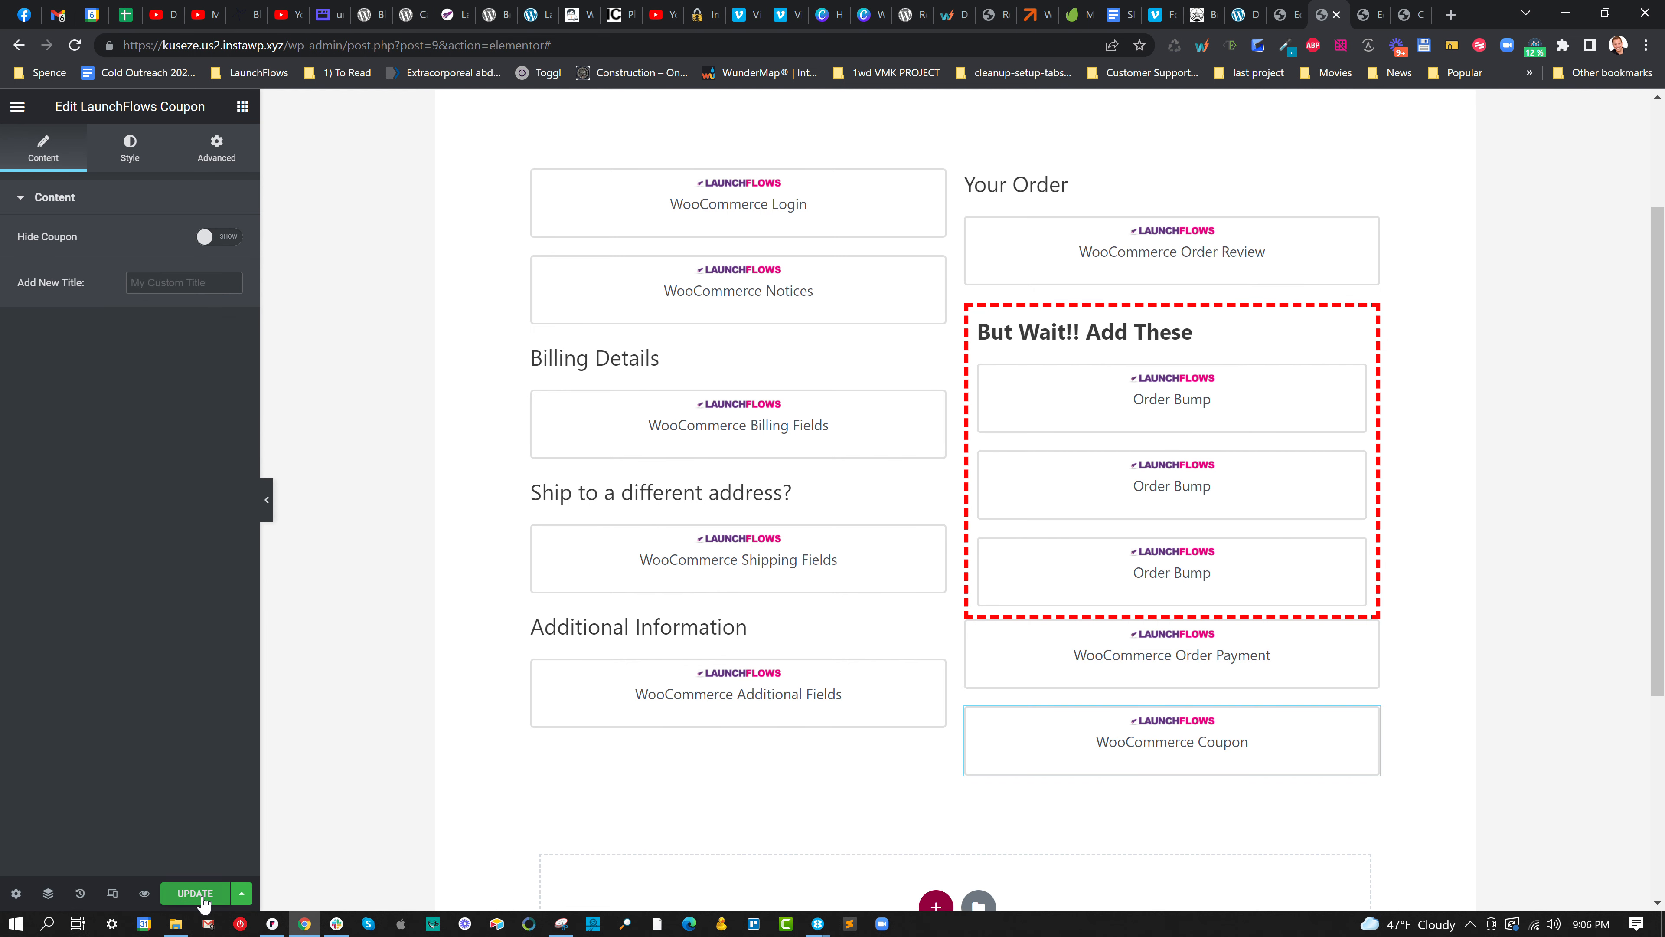
# Reload the live checkout page and test the Main Product's quantity by changing it to 2 and back to 1.
pyautogui.click(1406, 16)
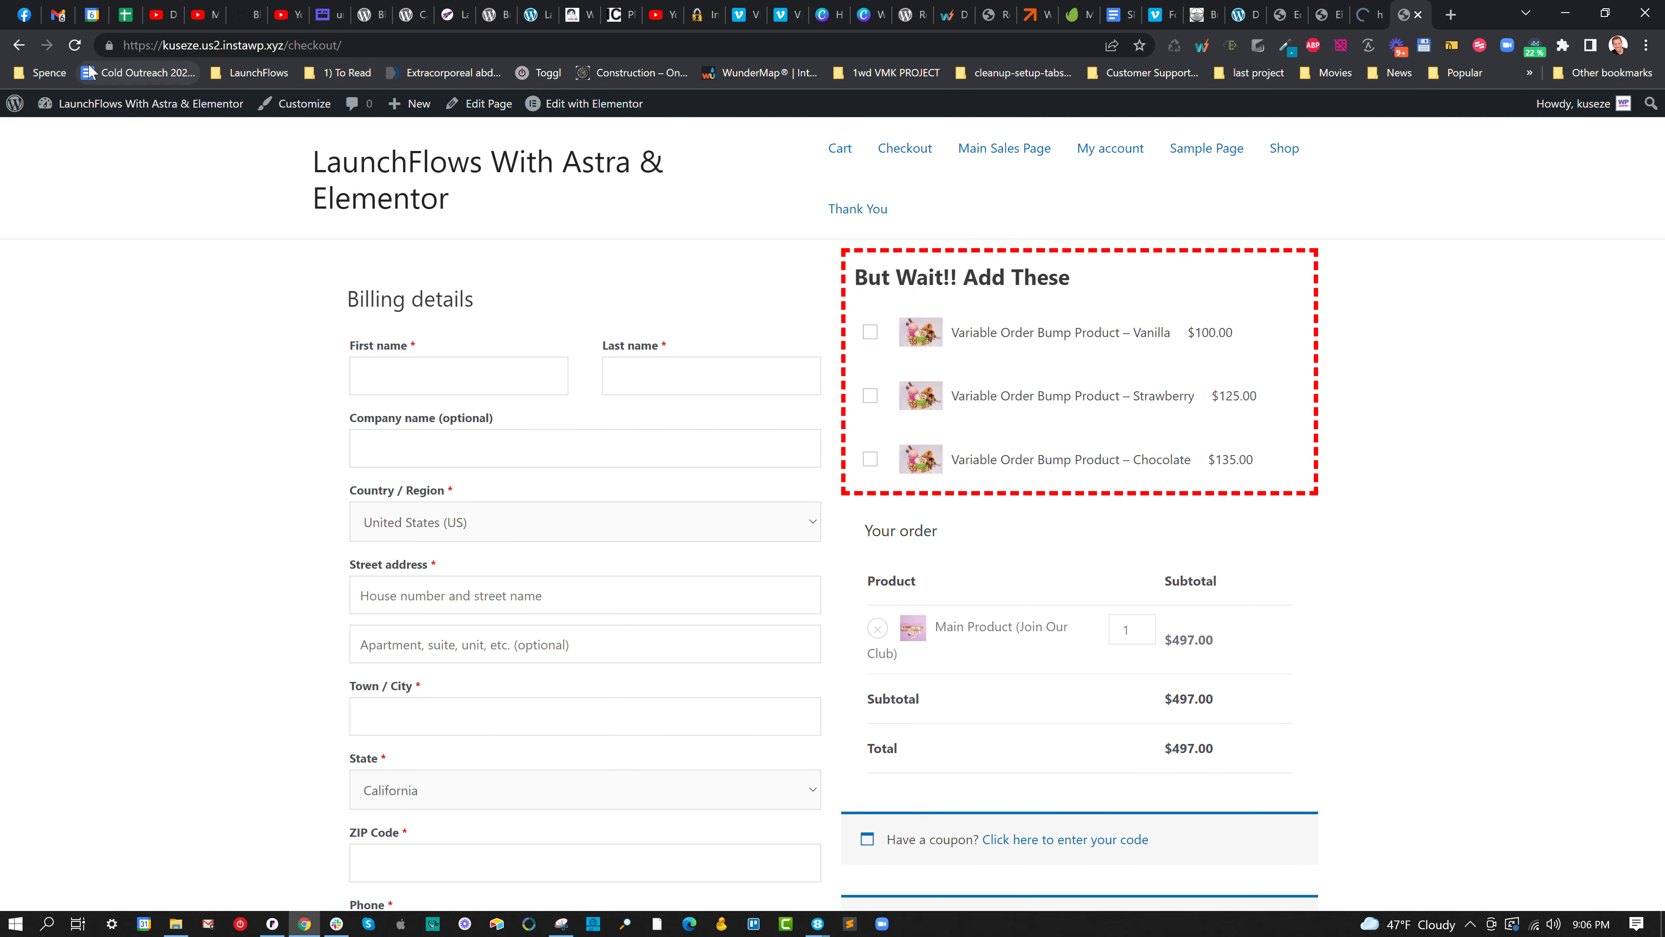
pyautogui.click(74, 44)
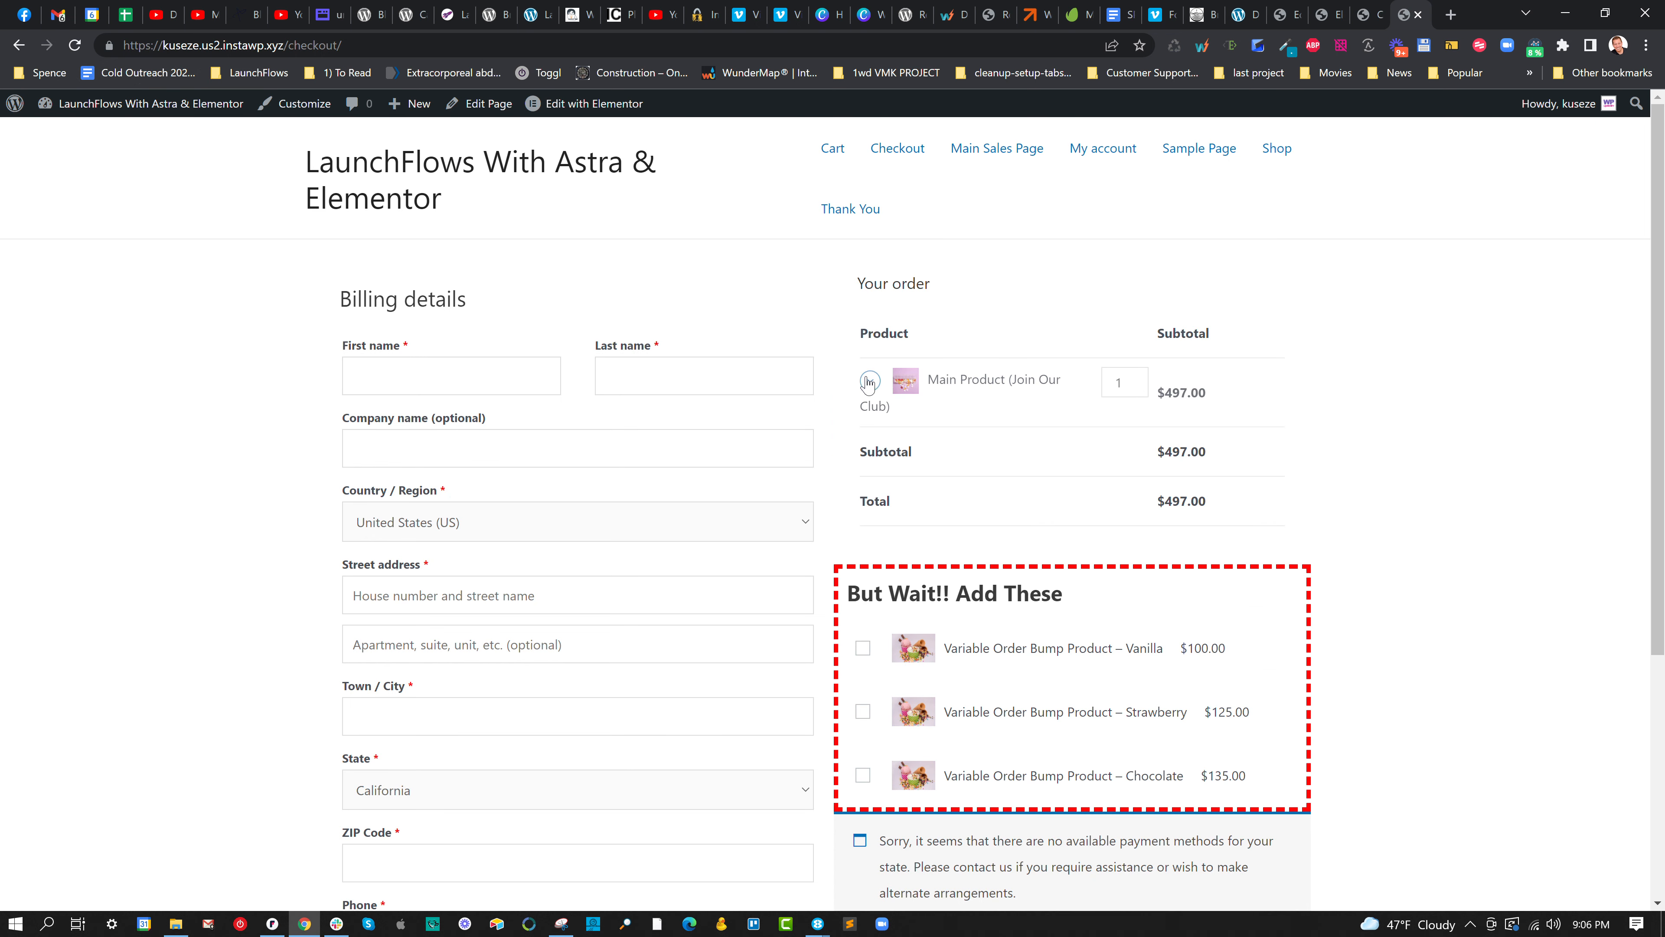
pyautogui.click(1139, 386)
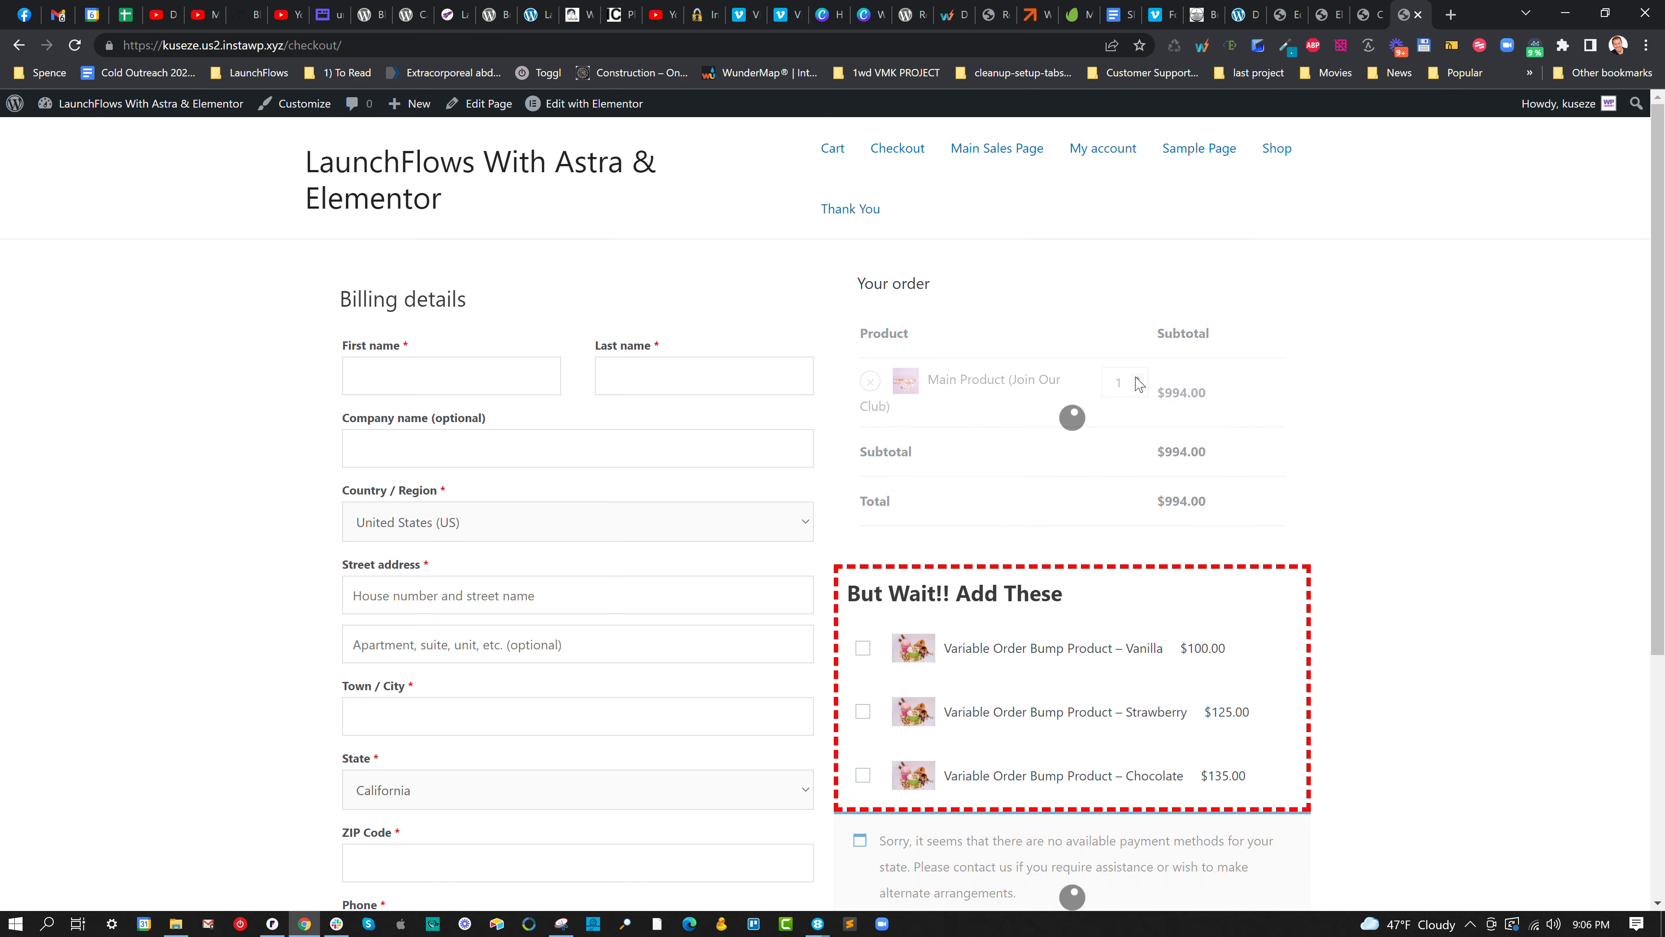
# Add the Strawberry and Vanilla order bumps to the order and raise Vanilla's quantity to 3.
pyautogui.scroll(-4, 1115, 483)
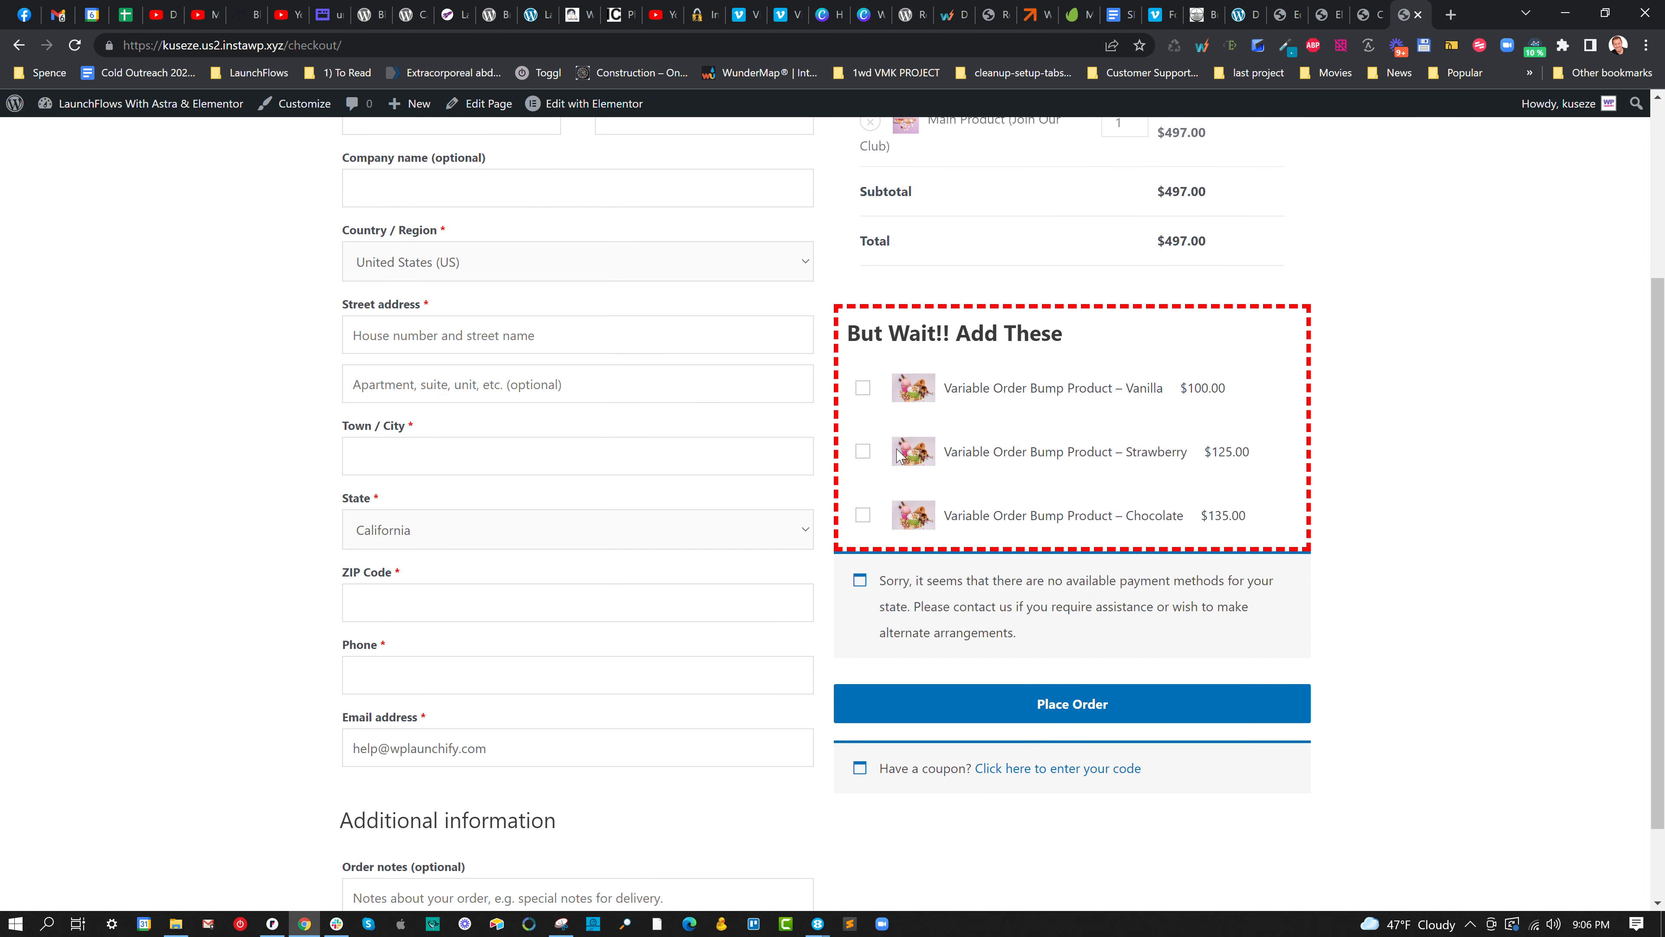
pyautogui.click(863, 452)
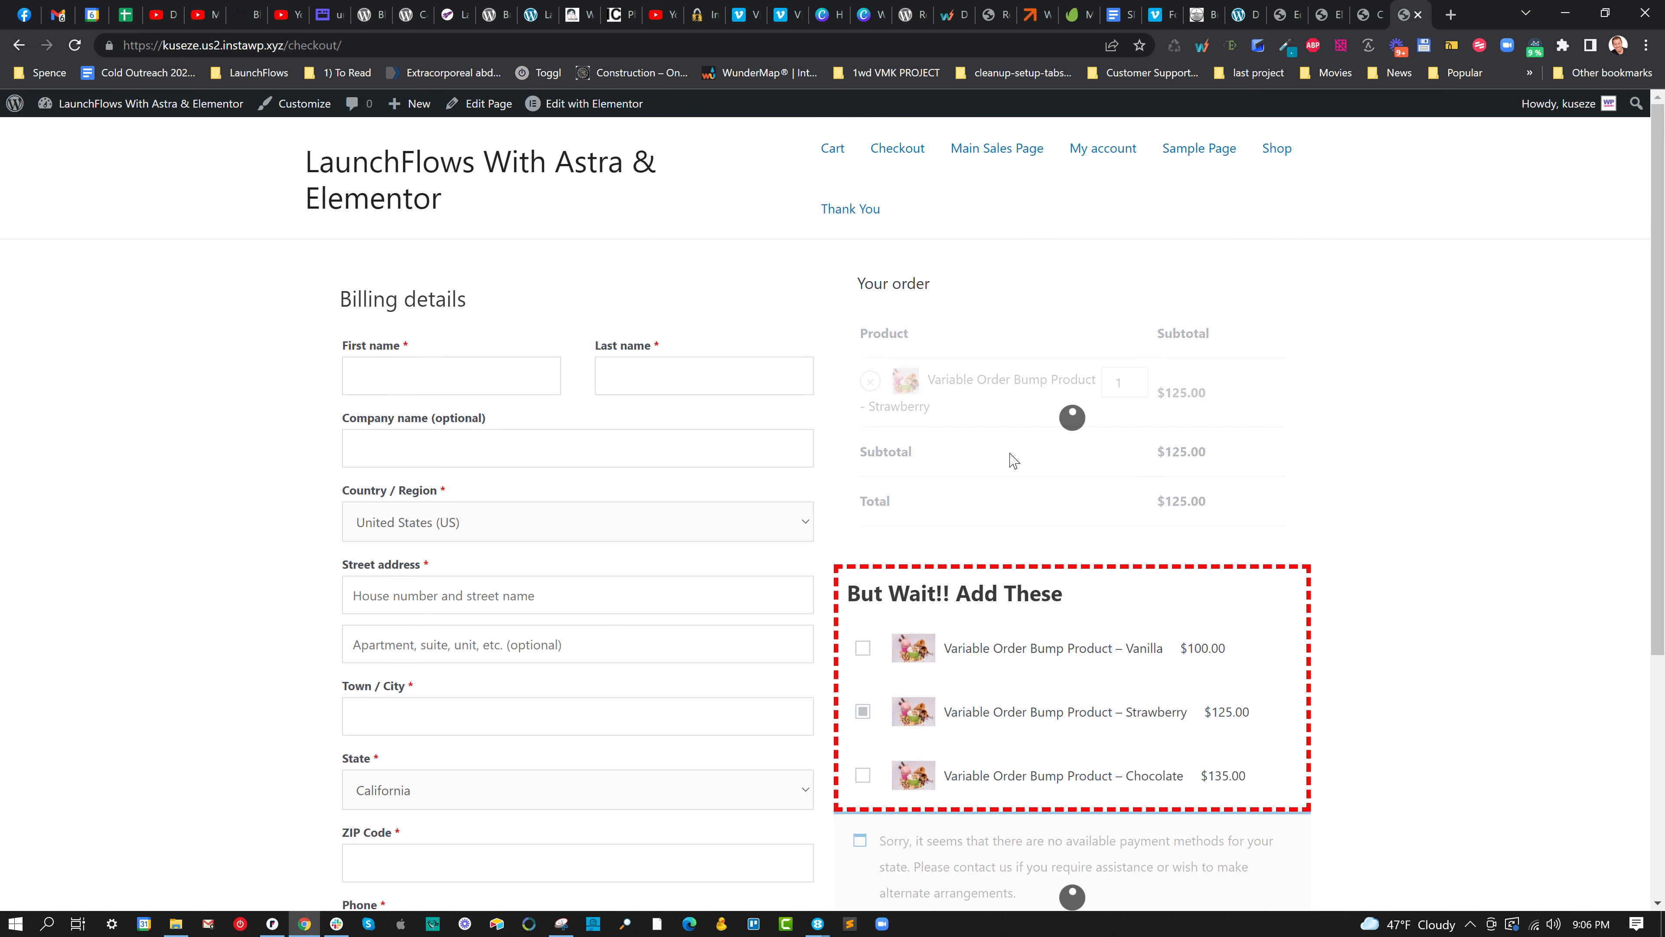
pyautogui.click(863, 649)
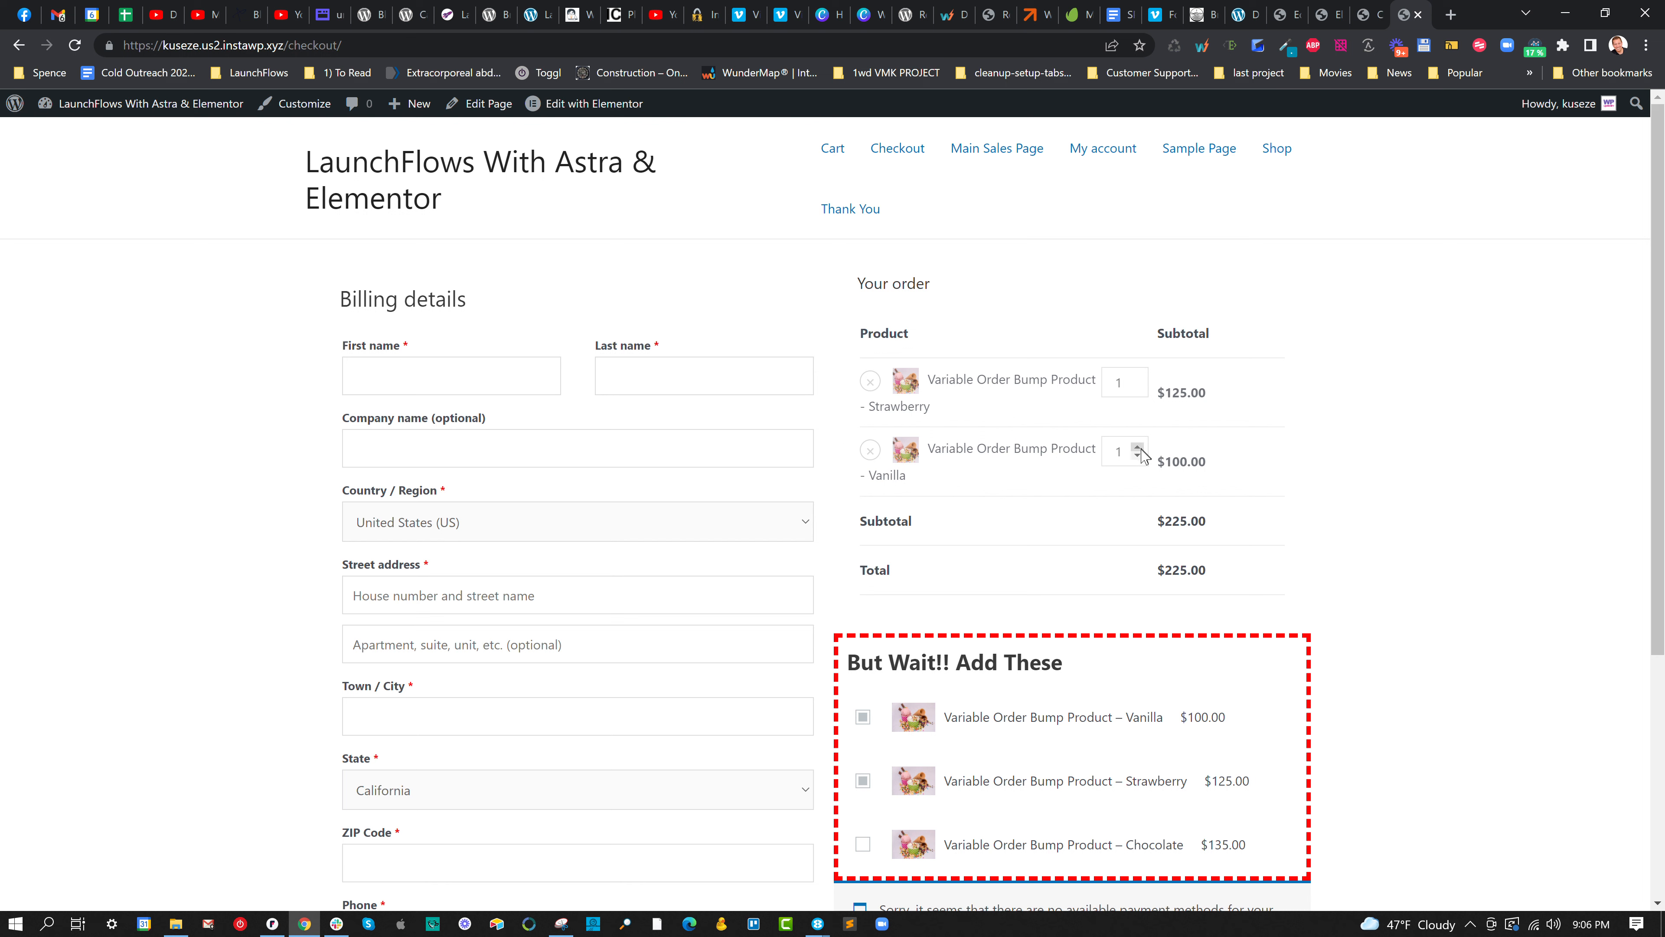
pyautogui.click(1139, 455)
pyautogui.click(1138, 449)
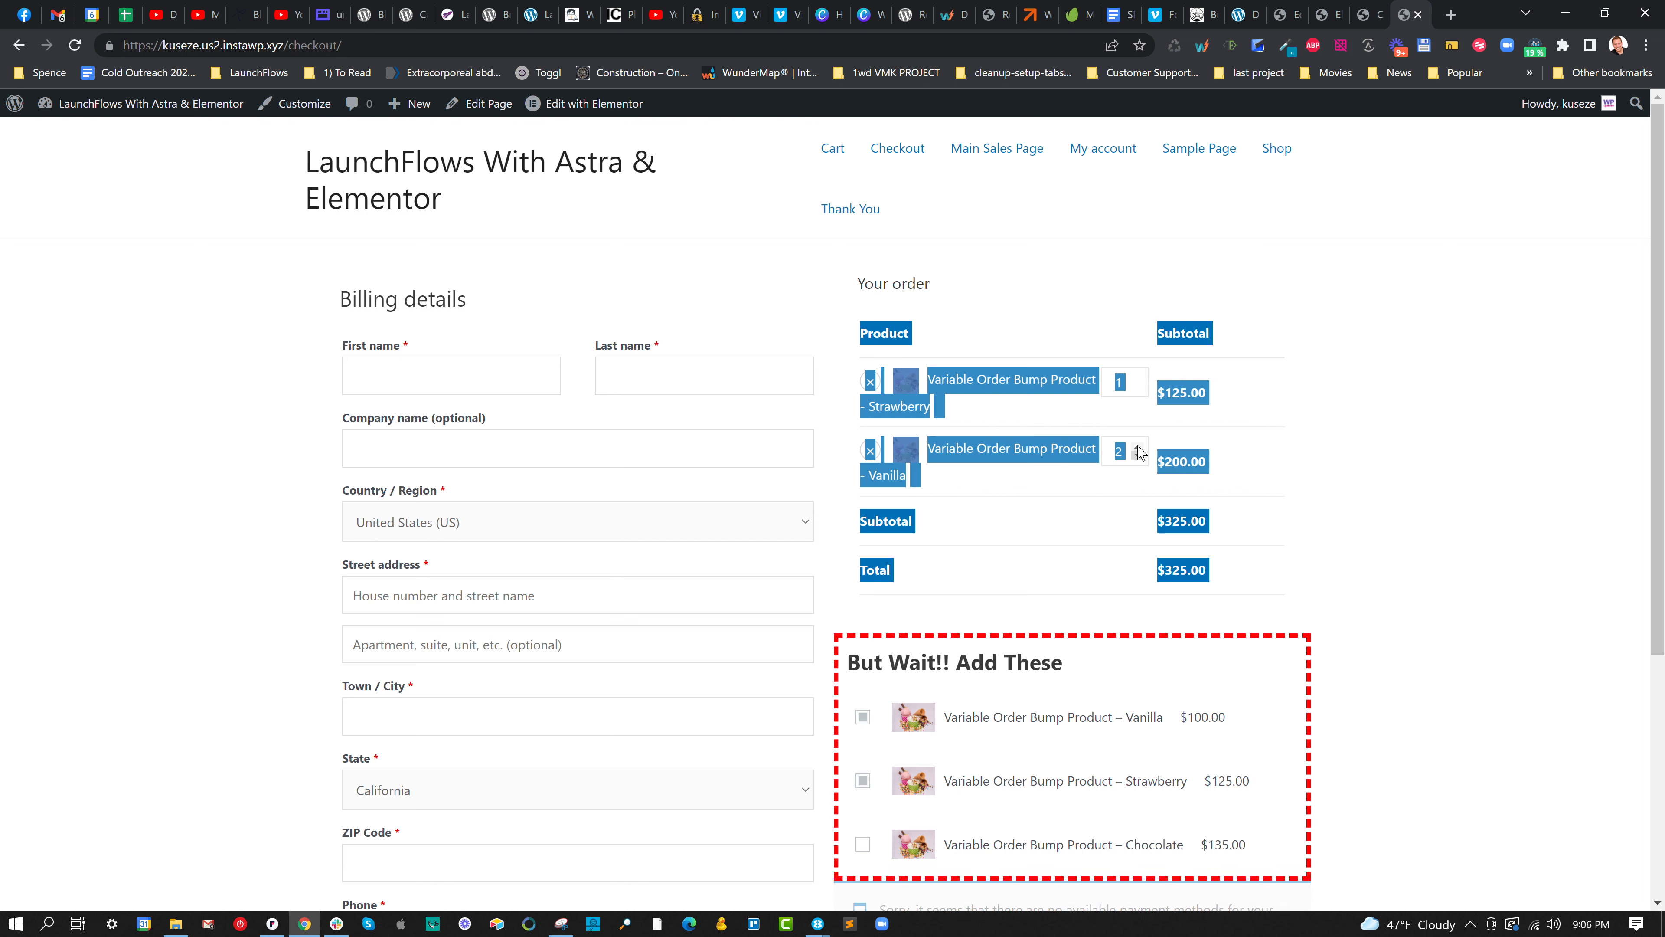
pyautogui.click(1138, 448)
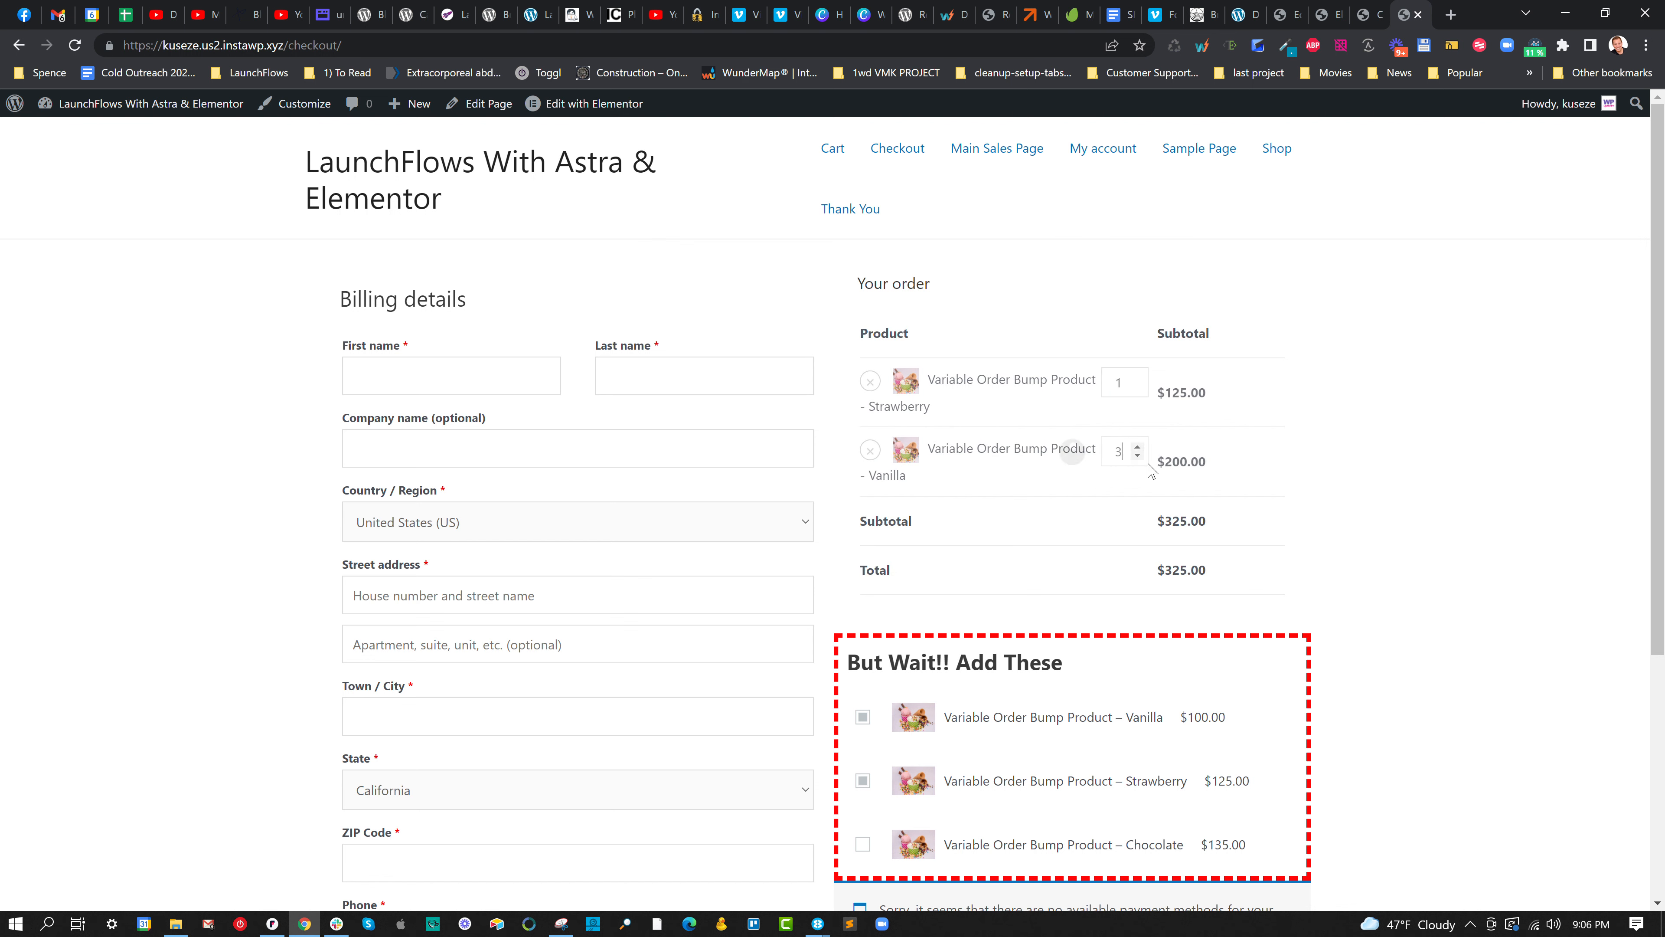
# Deselect the Strawberry order bump and remove the Vanilla item from the order.
pyautogui.scroll(-2, 1144, 498)
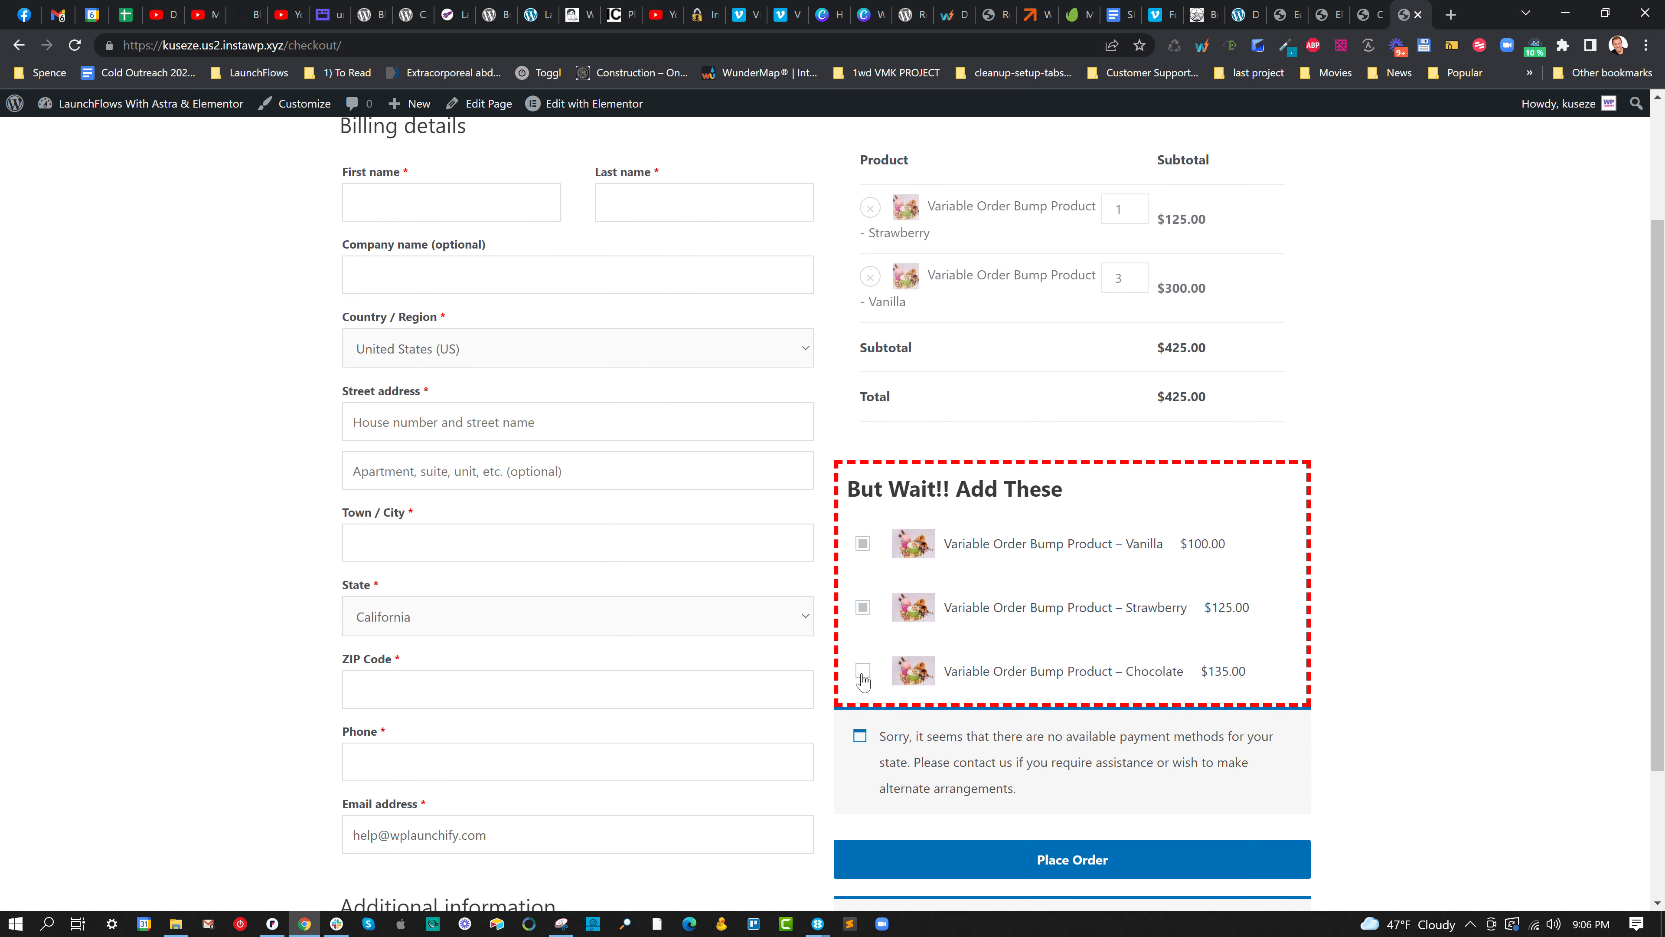
pyautogui.click(862, 609)
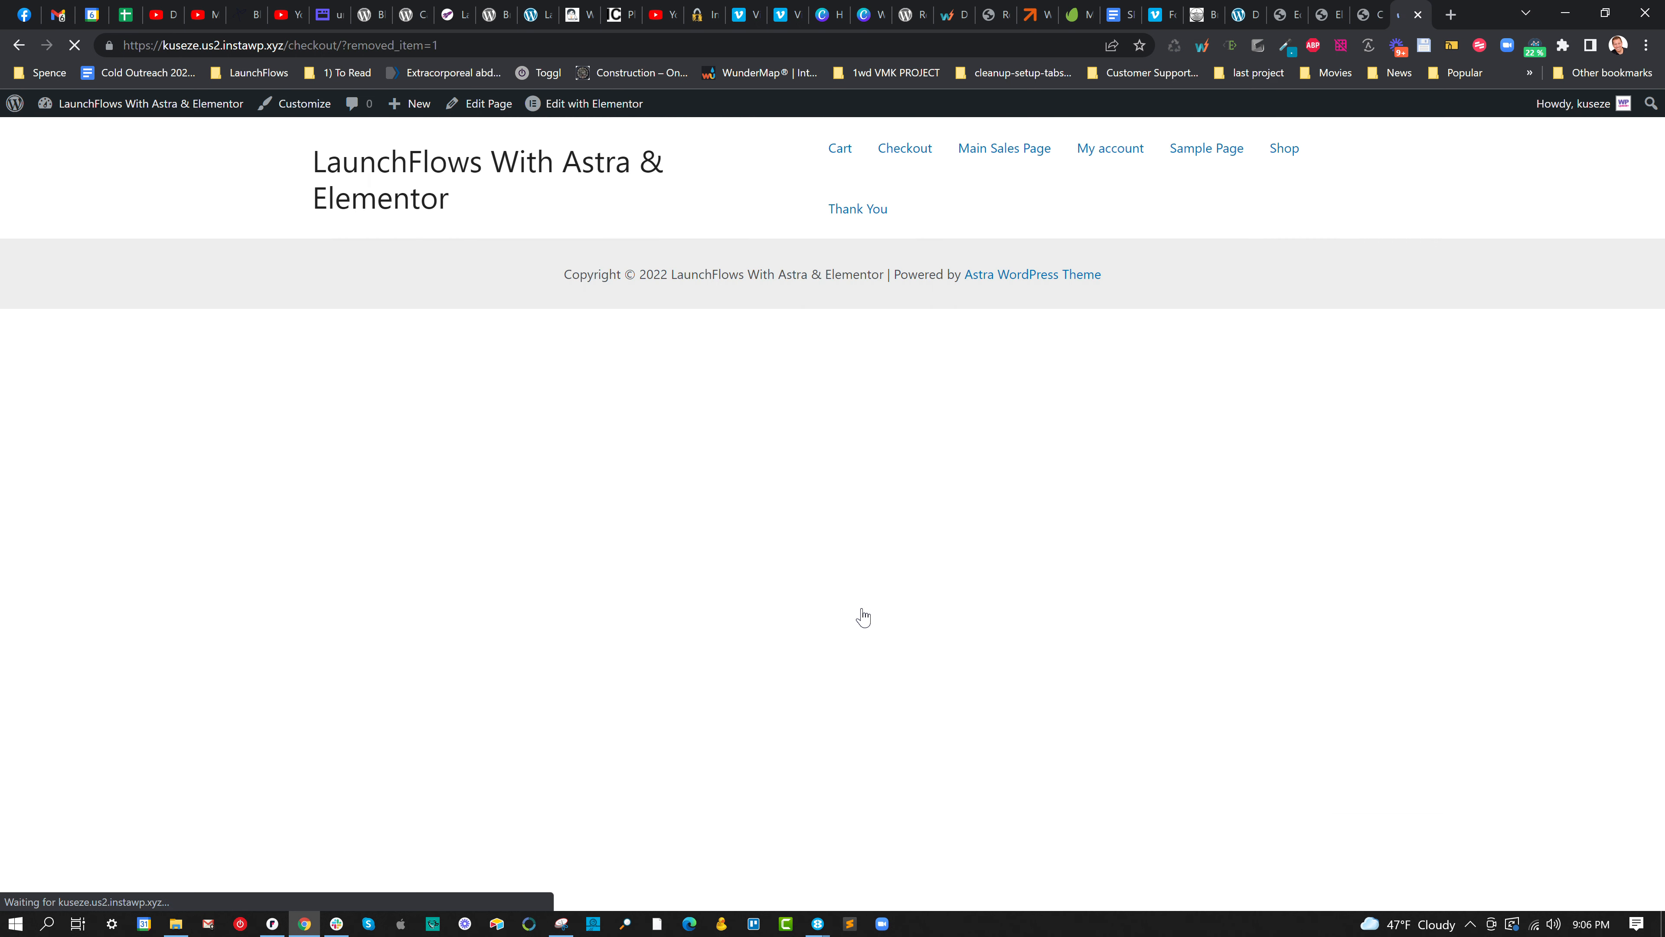
pyautogui.click(870, 381)
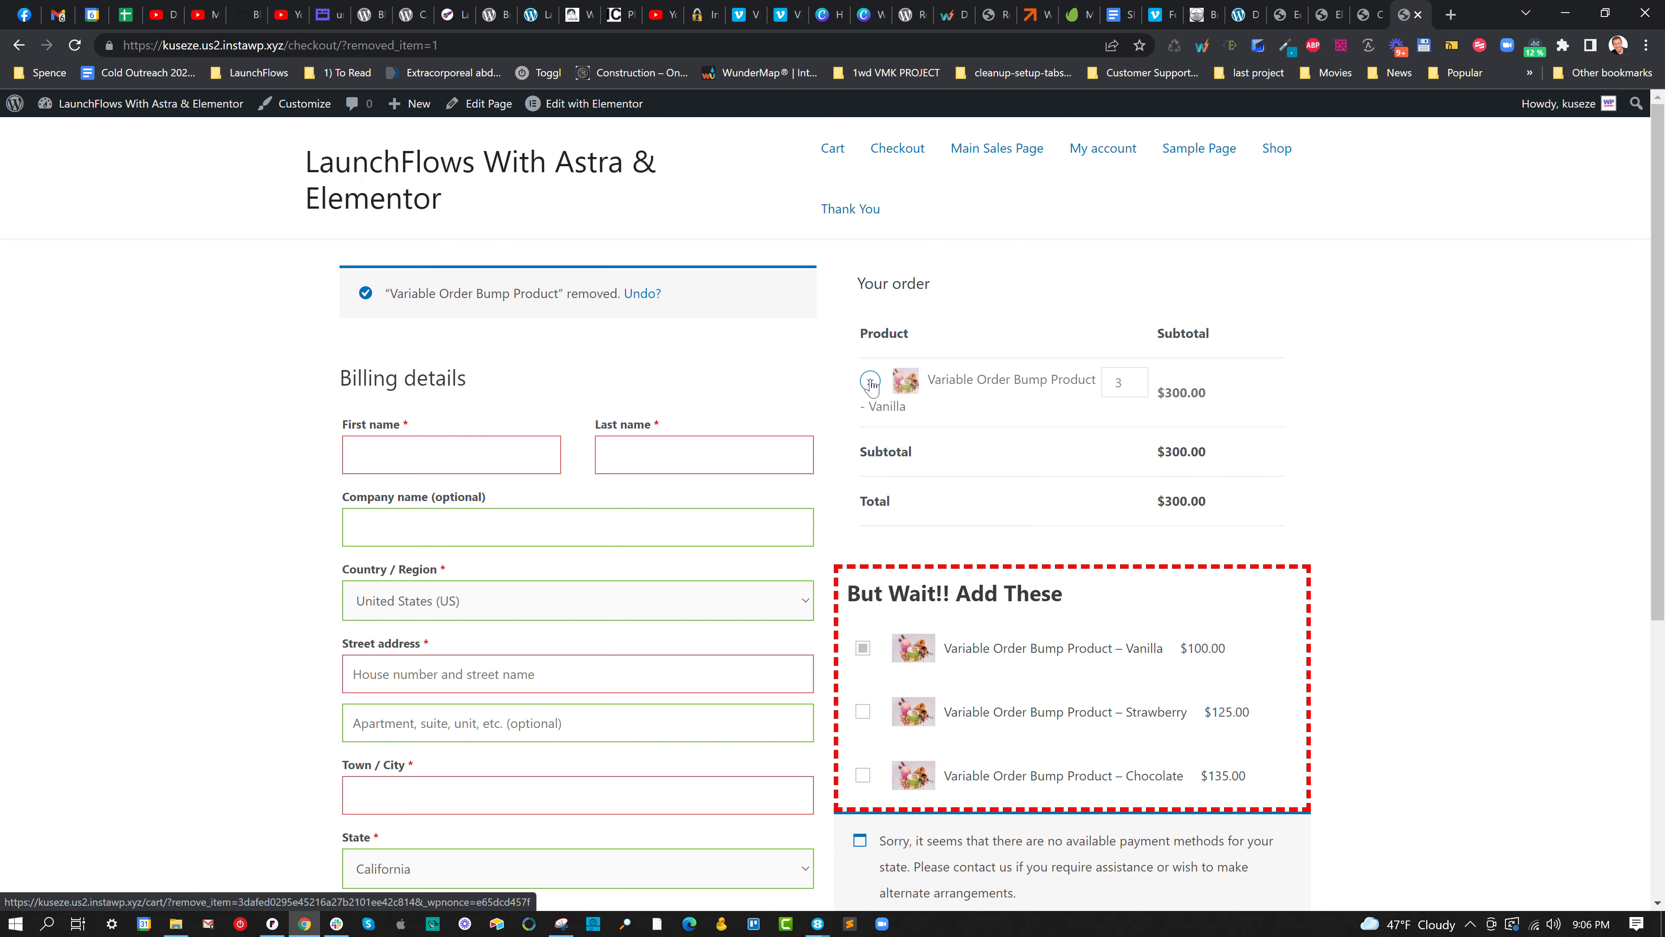
pyautogui.scroll(-1, 1024, 528)
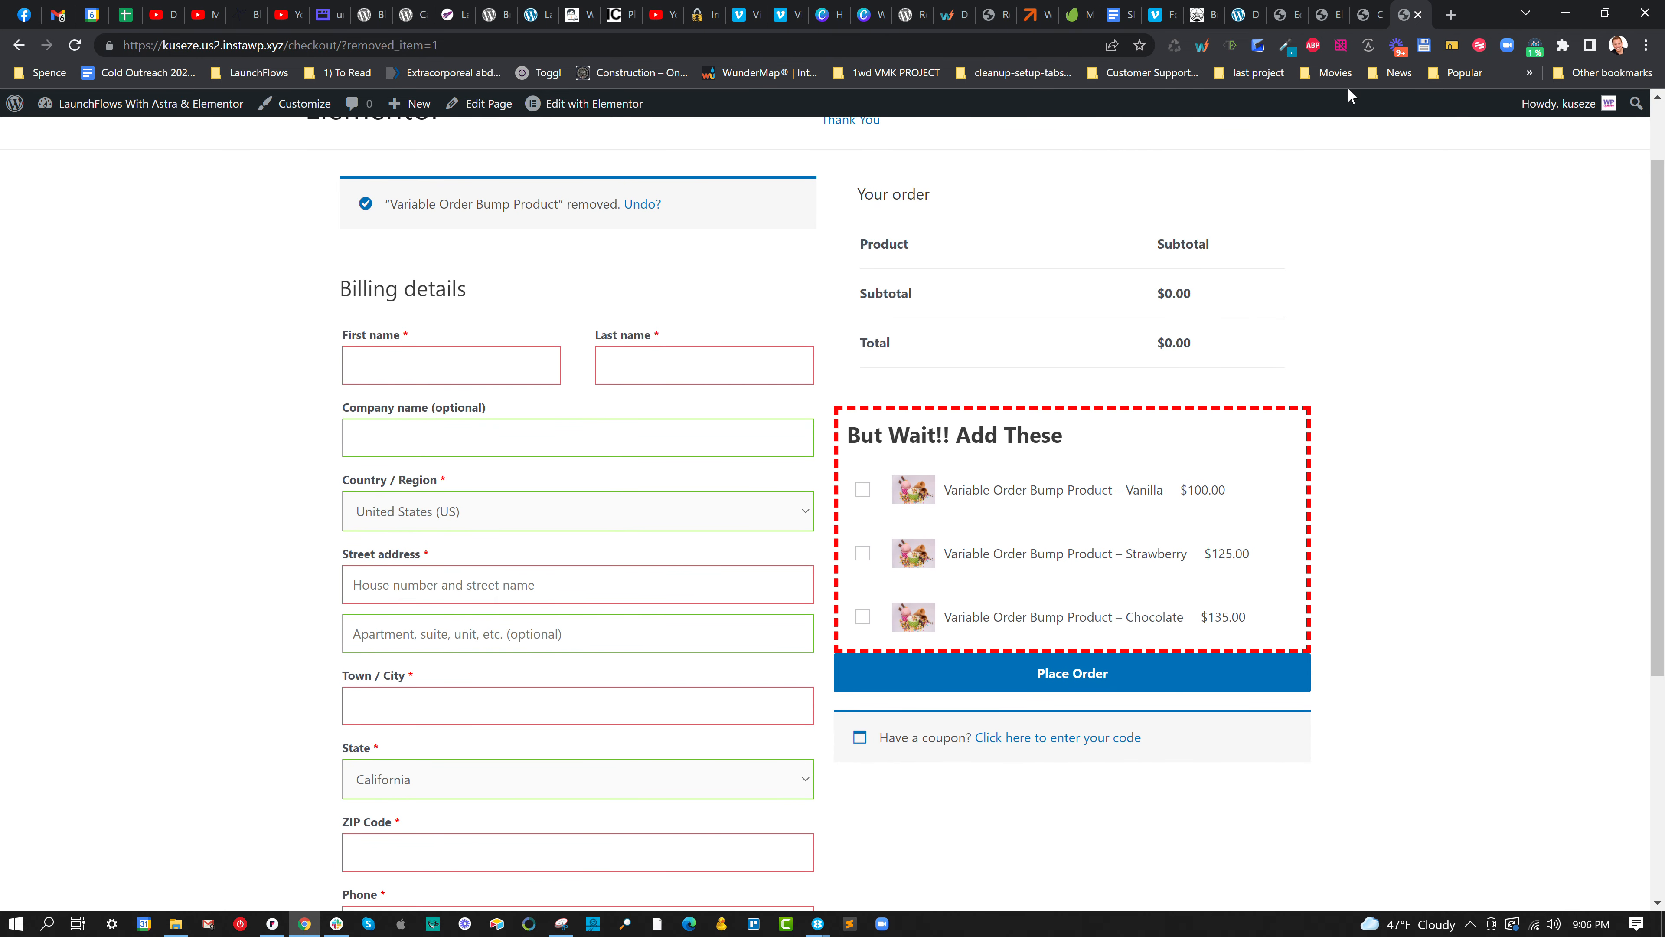
# Save the Elementor checkout page to the library as a template named "My Custom Checkout" and close the library.
pyautogui.click(1325, 14)
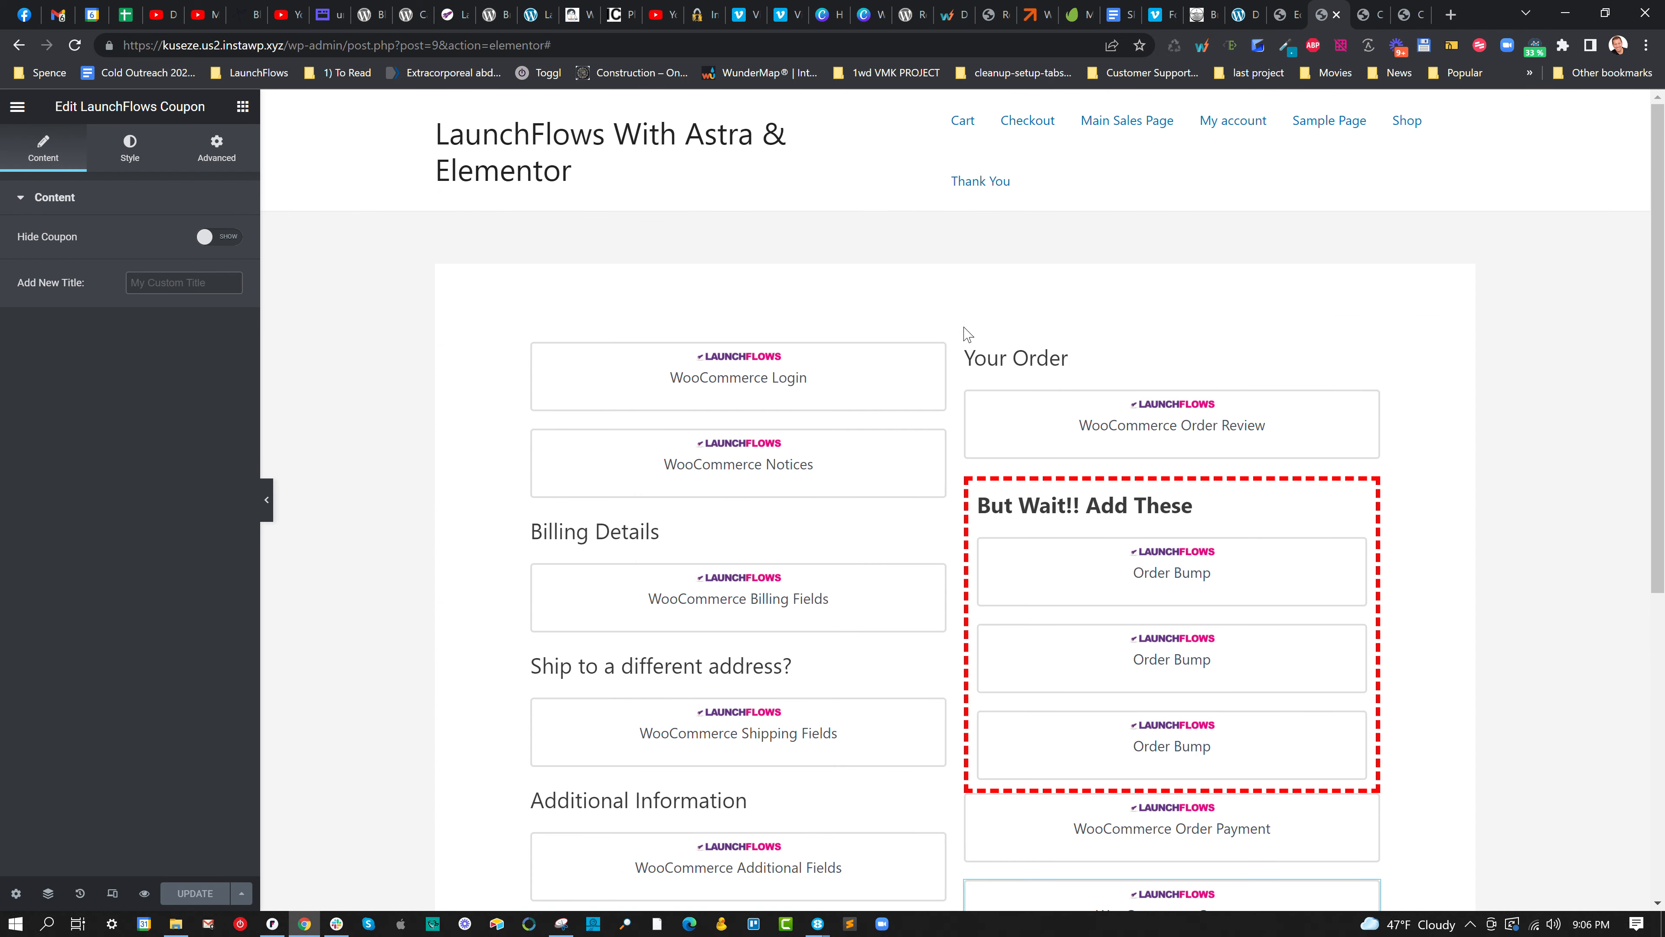
pyautogui.click(242, 893)
pyautogui.click(169, 851)
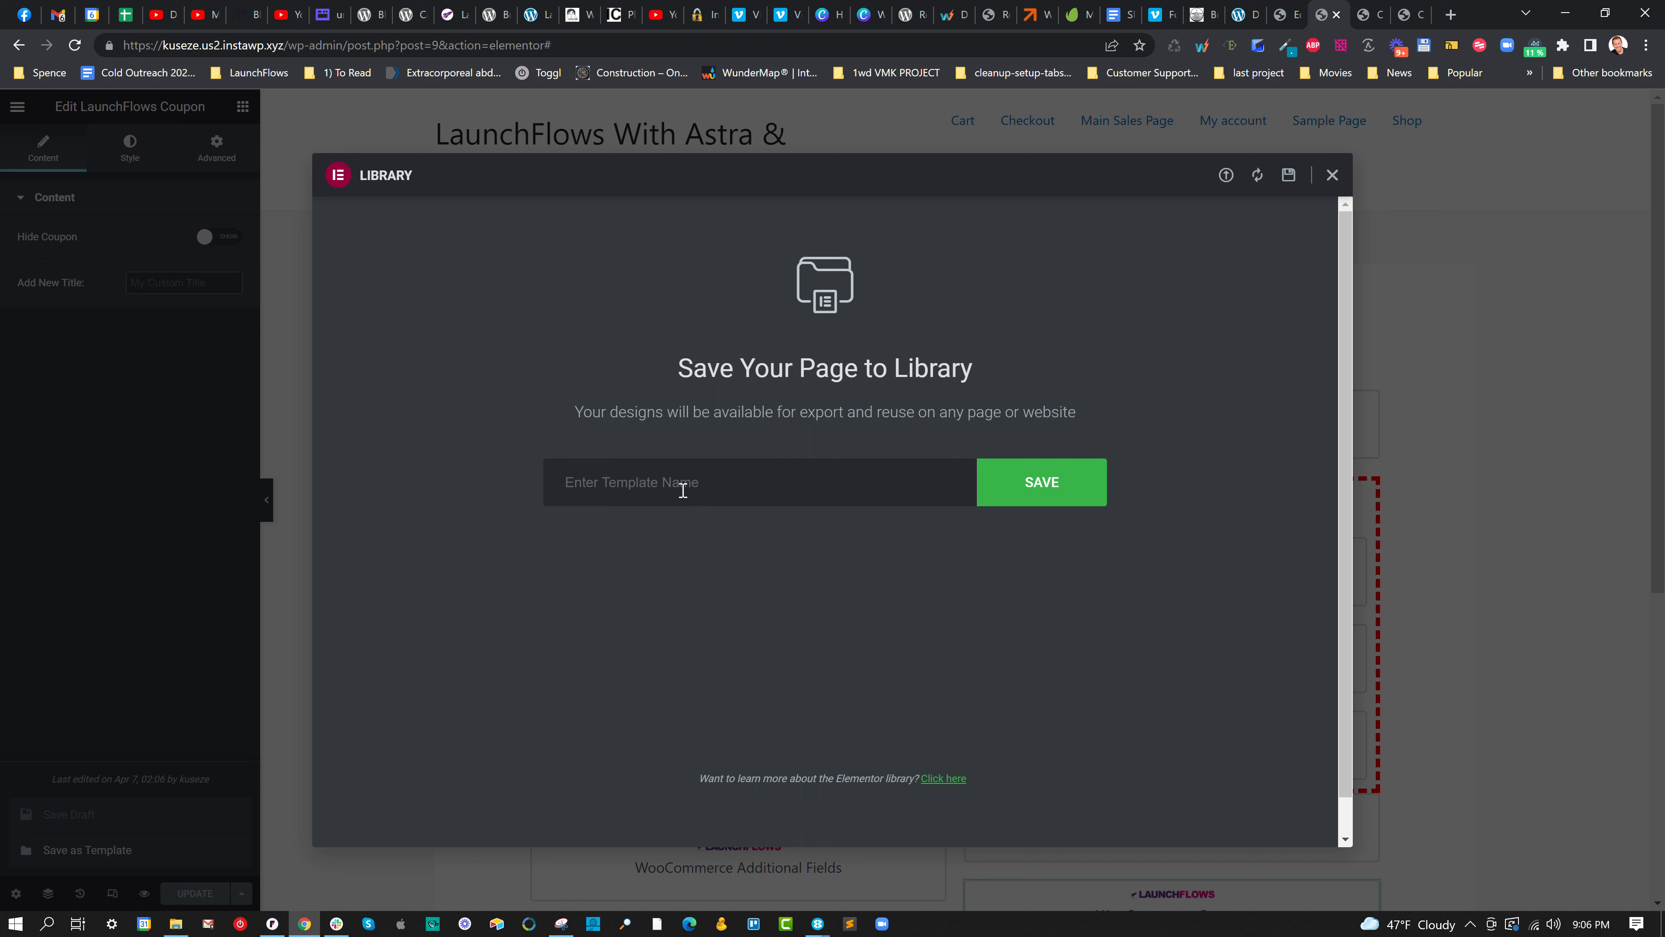
pyautogui.write('My Custom Checkout')
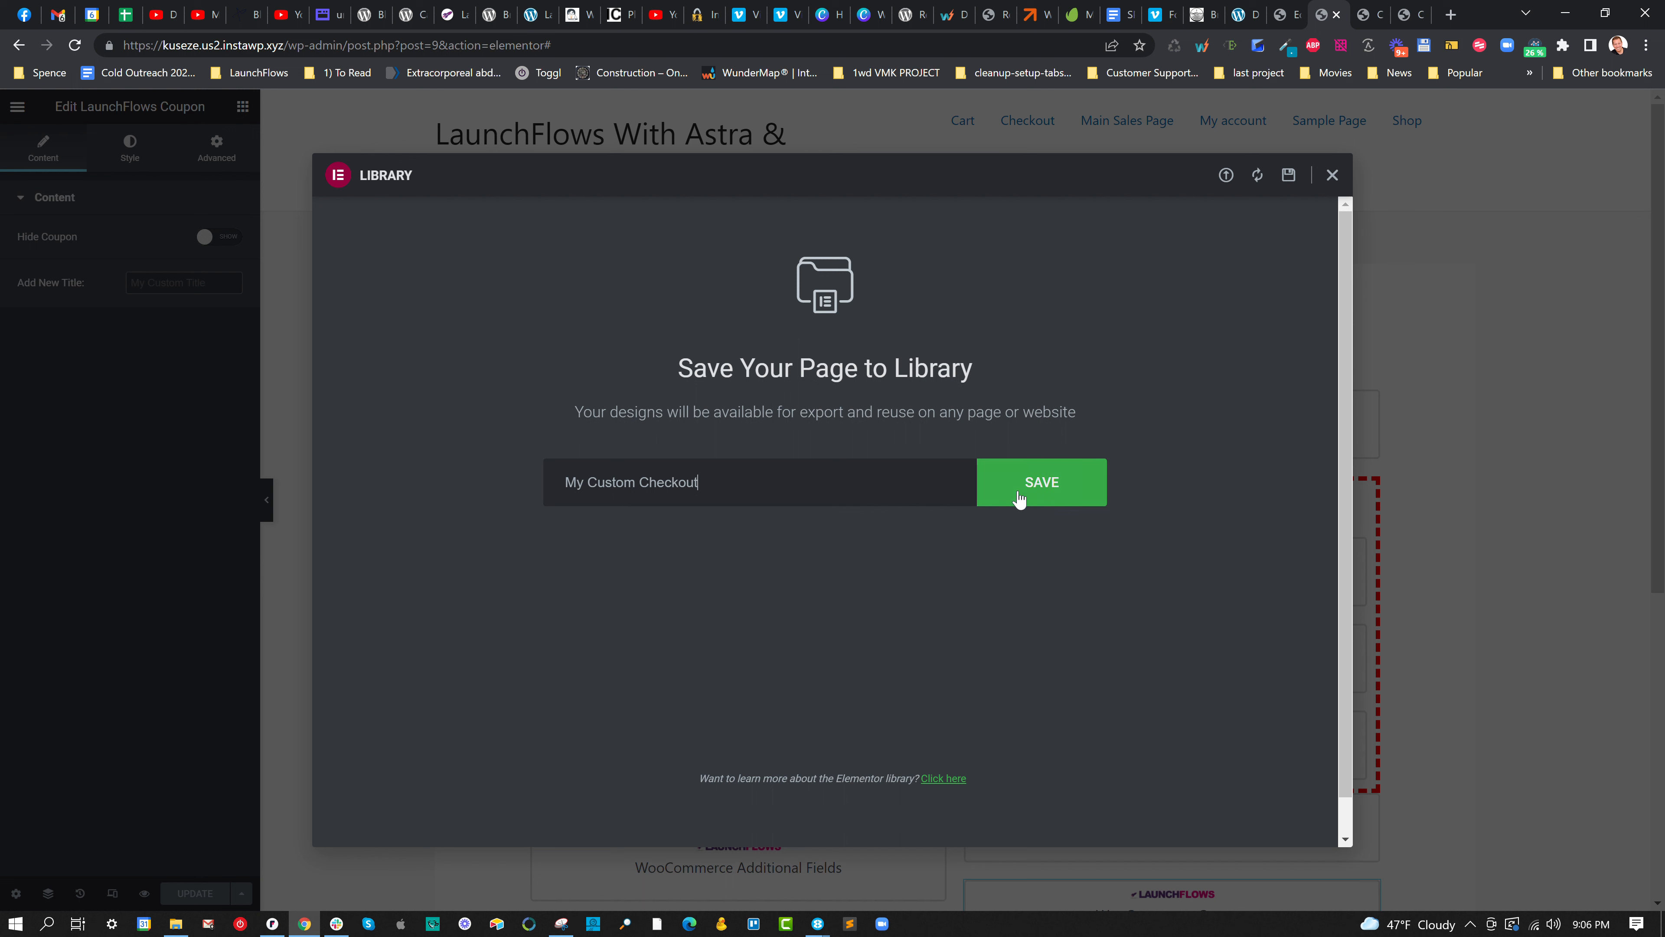
pyautogui.click(1047, 491)
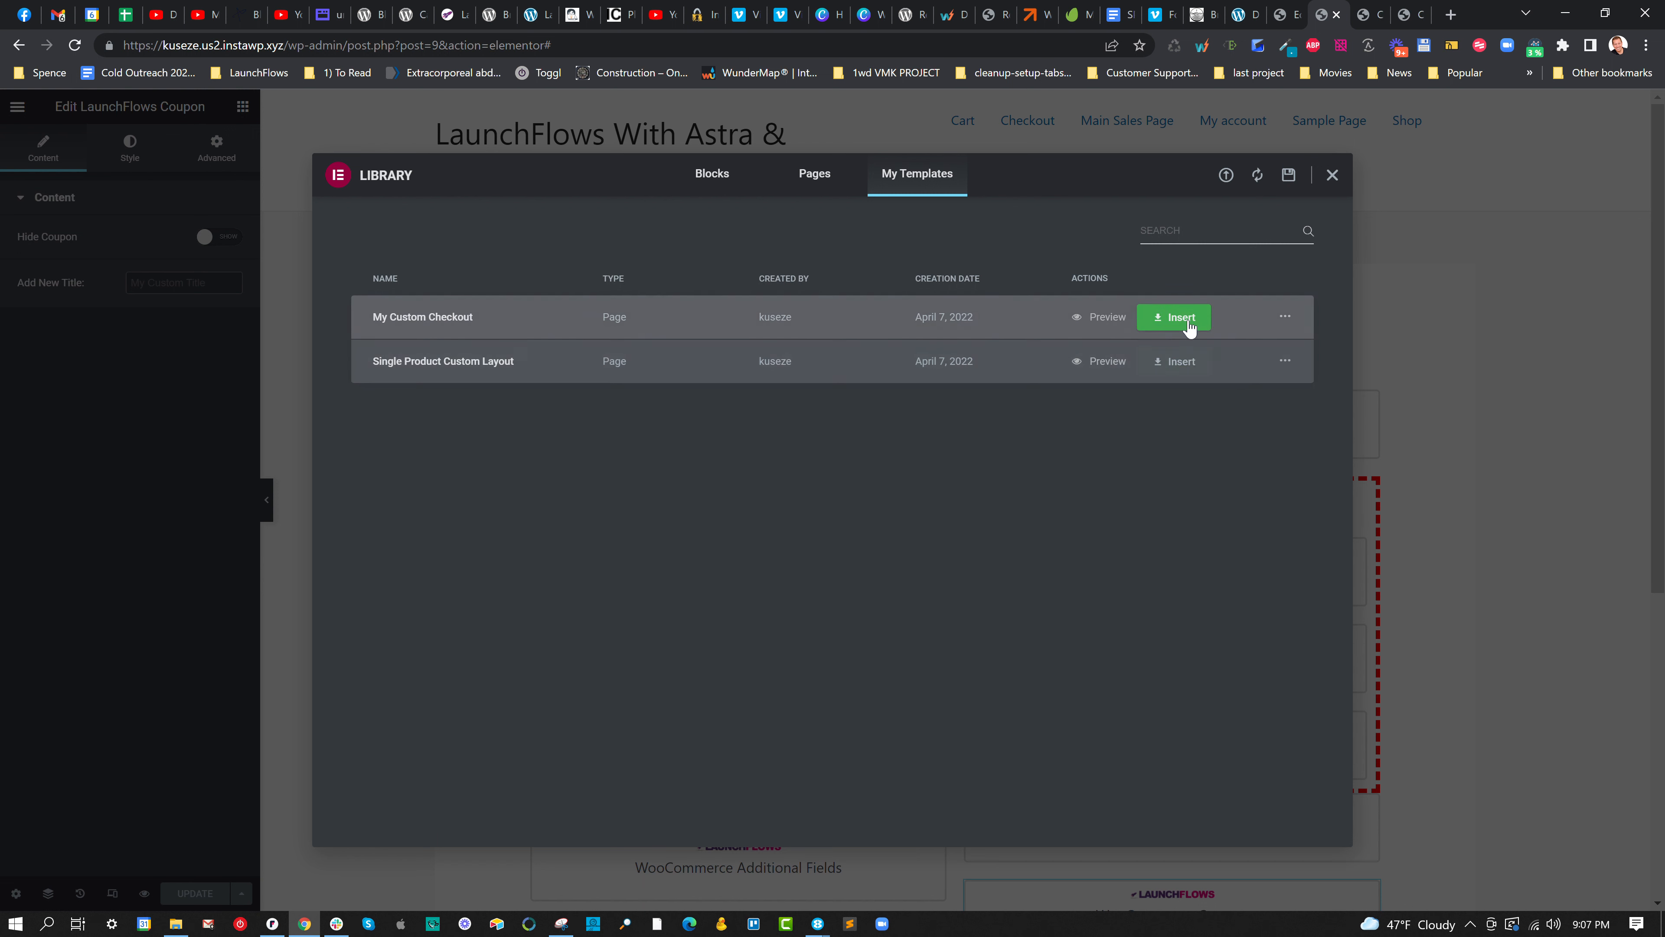
pyautogui.click(1332, 175)
# Enable Only One Variation in the LaunchFlows settings of Variable Order Bump Product and update the product.
pyautogui.click(1406, 14)
pyautogui.scroll(2, 1277, 224)
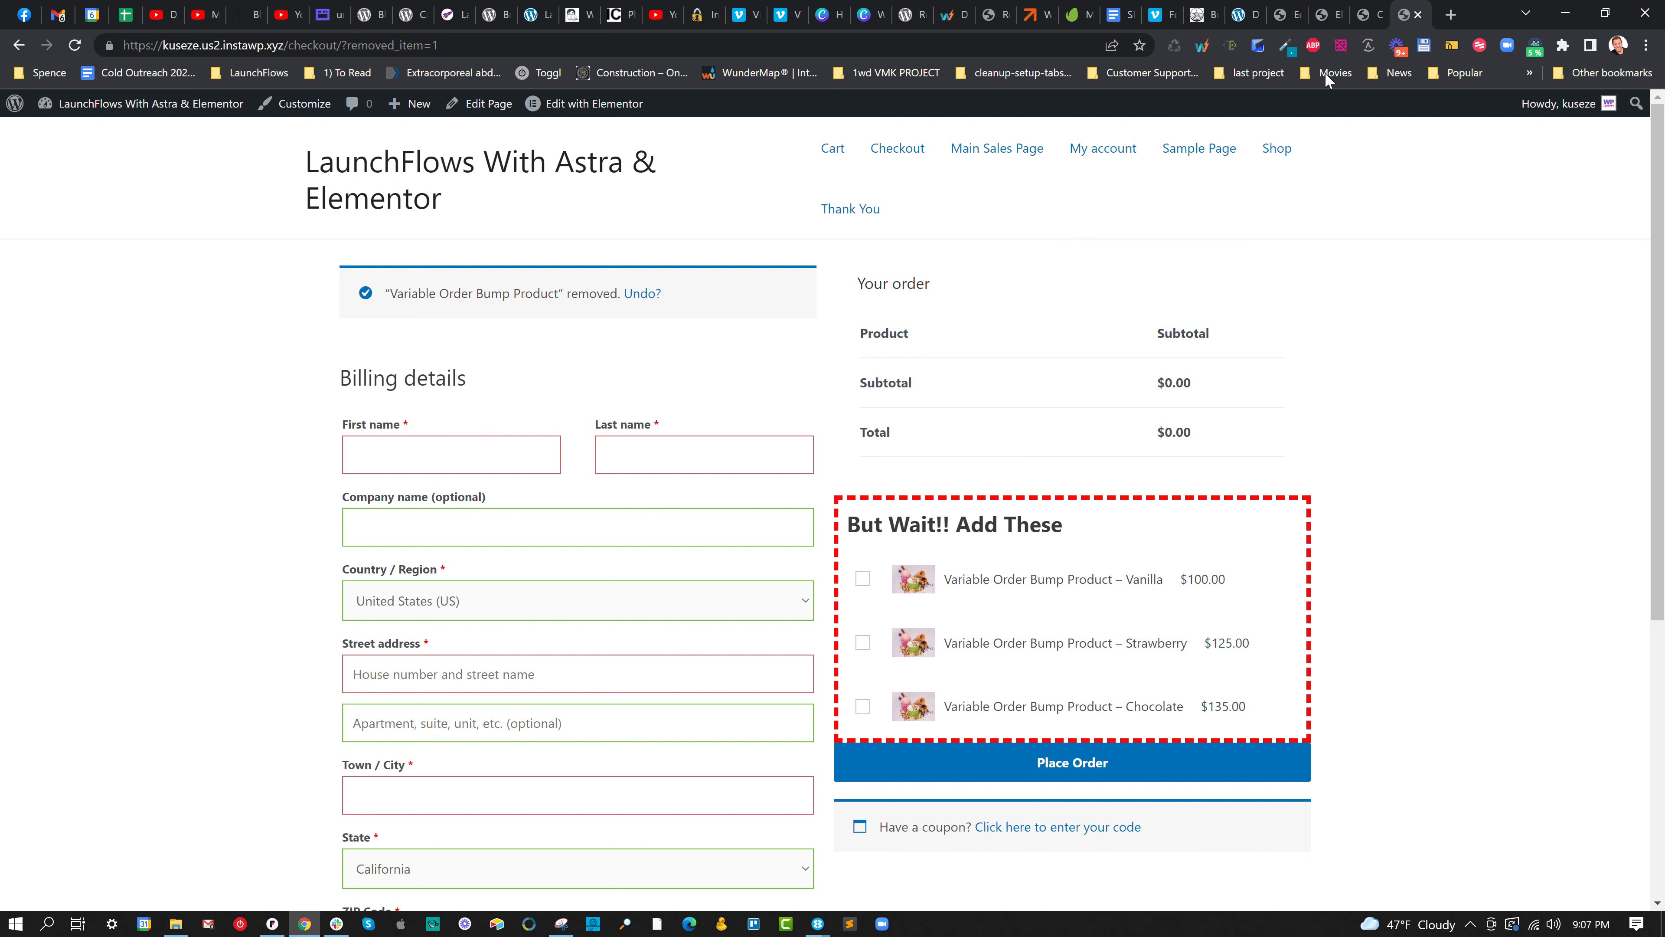
pyautogui.click(1269, 18)
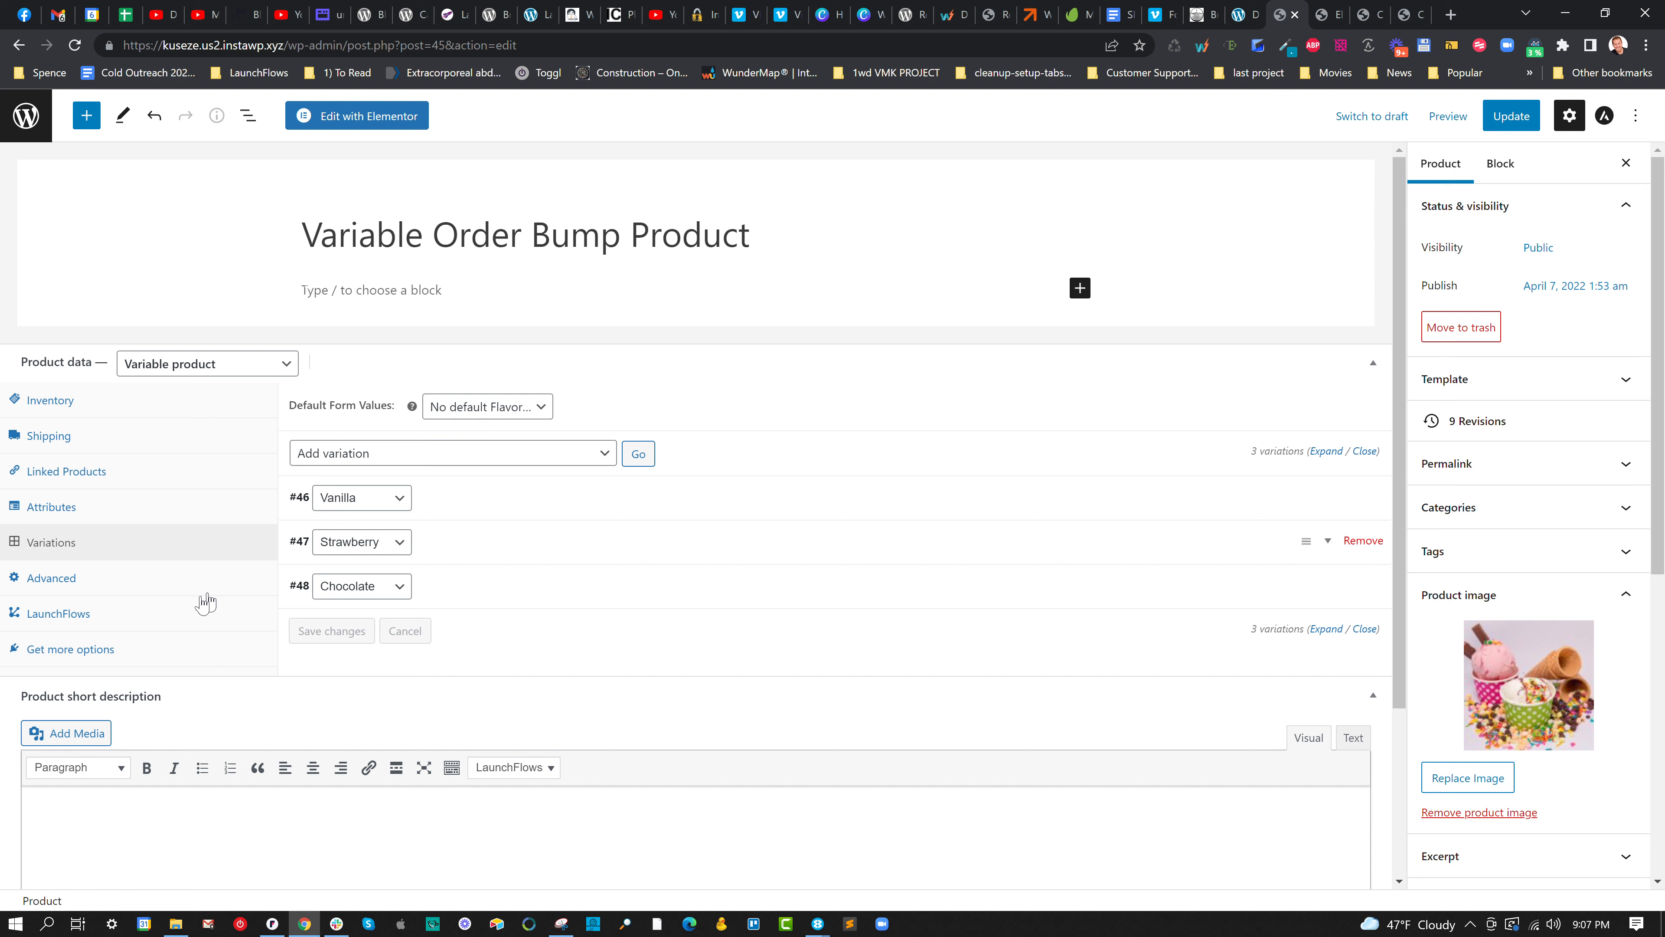
pyautogui.click(149, 617)
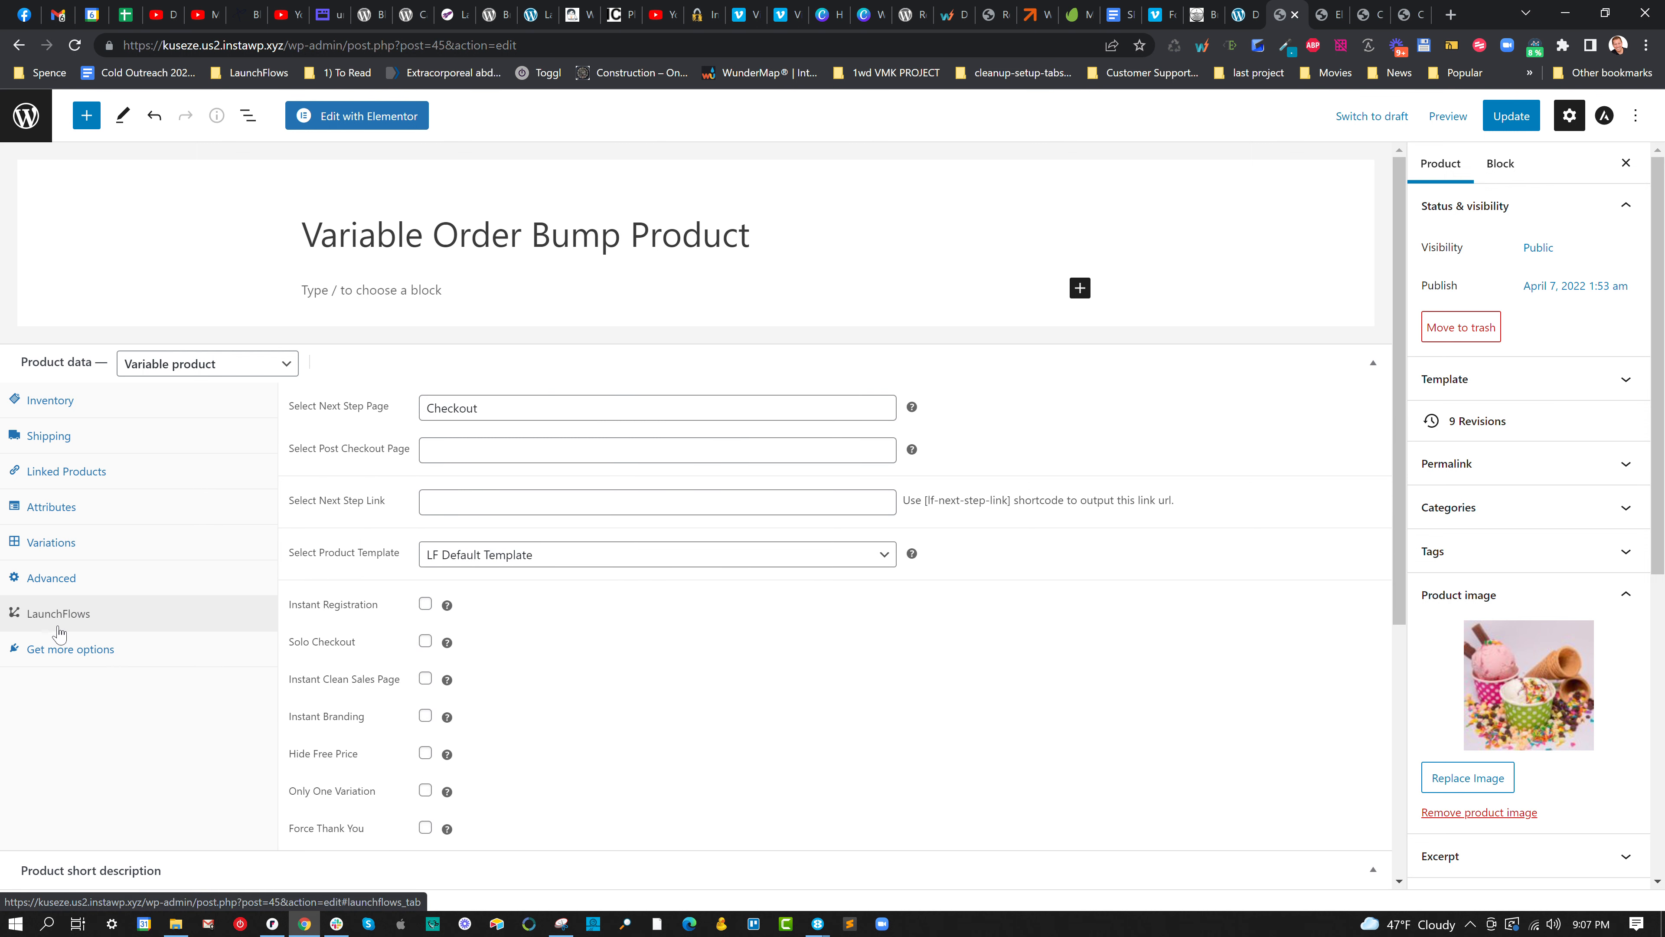
pyautogui.scroll(-2, 334, 613)
pyautogui.moveTo(296, 619); pyautogui.dragTo(414, 622)
pyautogui.click(431, 618)
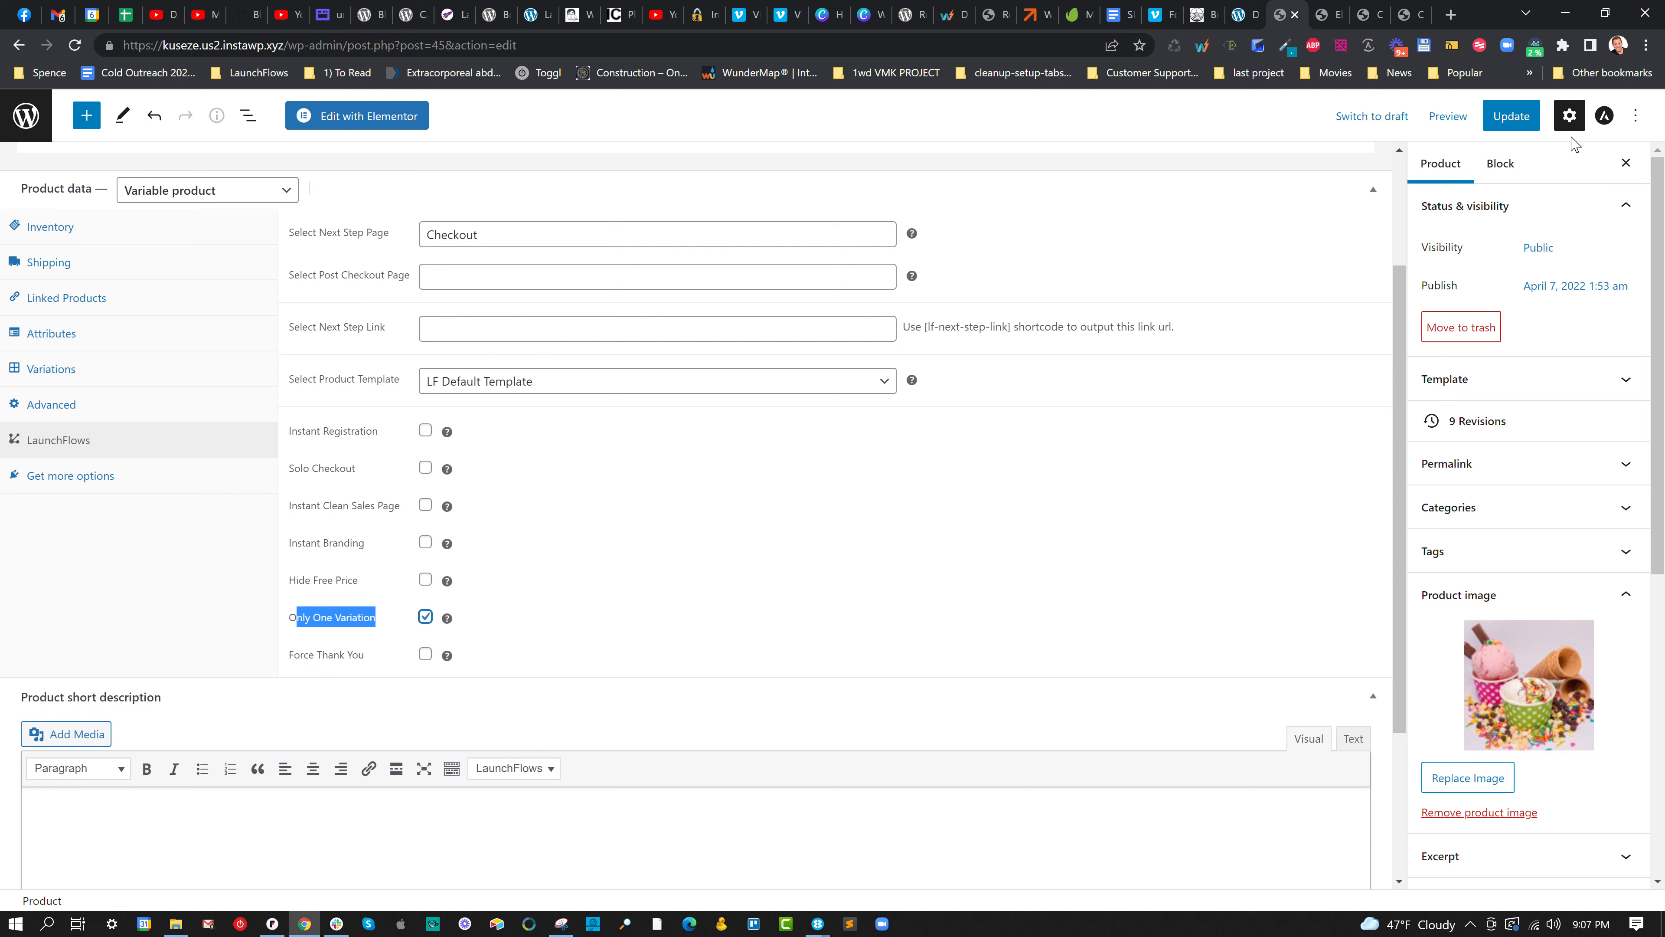
pyautogui.click(1497, 121)
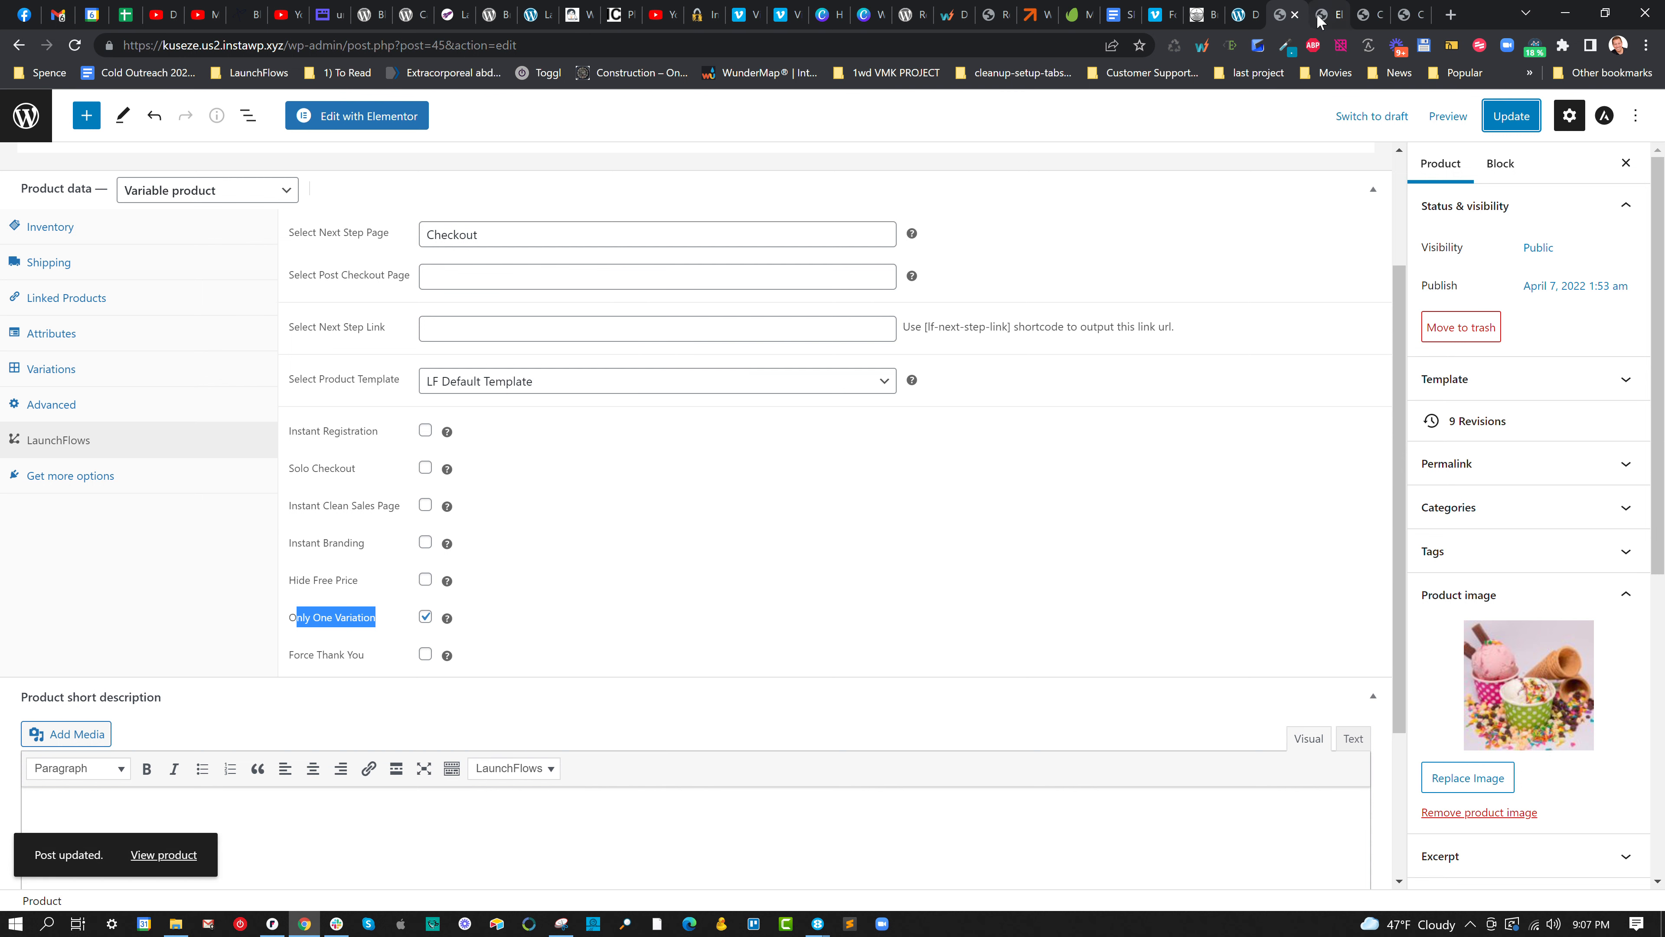
# Set the checkbox style of all three order bumps on the Elementor checkout page to Circle and update the page.
pyautogui.click(1322, 14)
pyautogui.click(1078, 577)
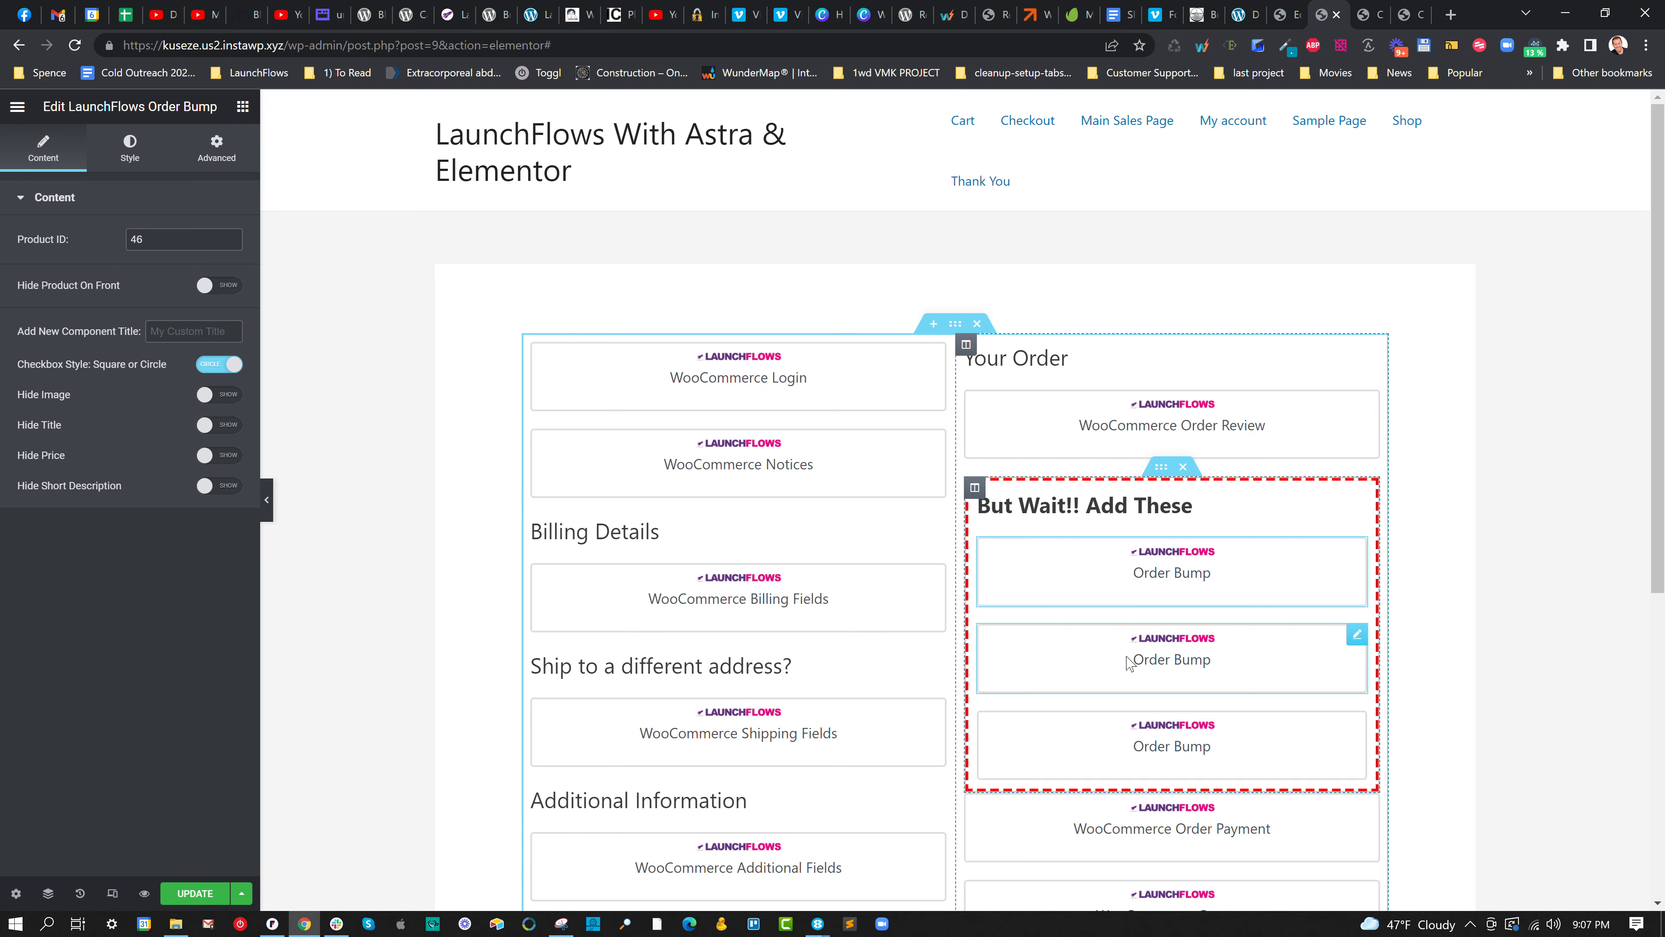
pyautogui.click(1171, 663)
pyautogui.click(228, 366)
pyautogui.click(1131, 741)
pyautogui.click(223, 364)
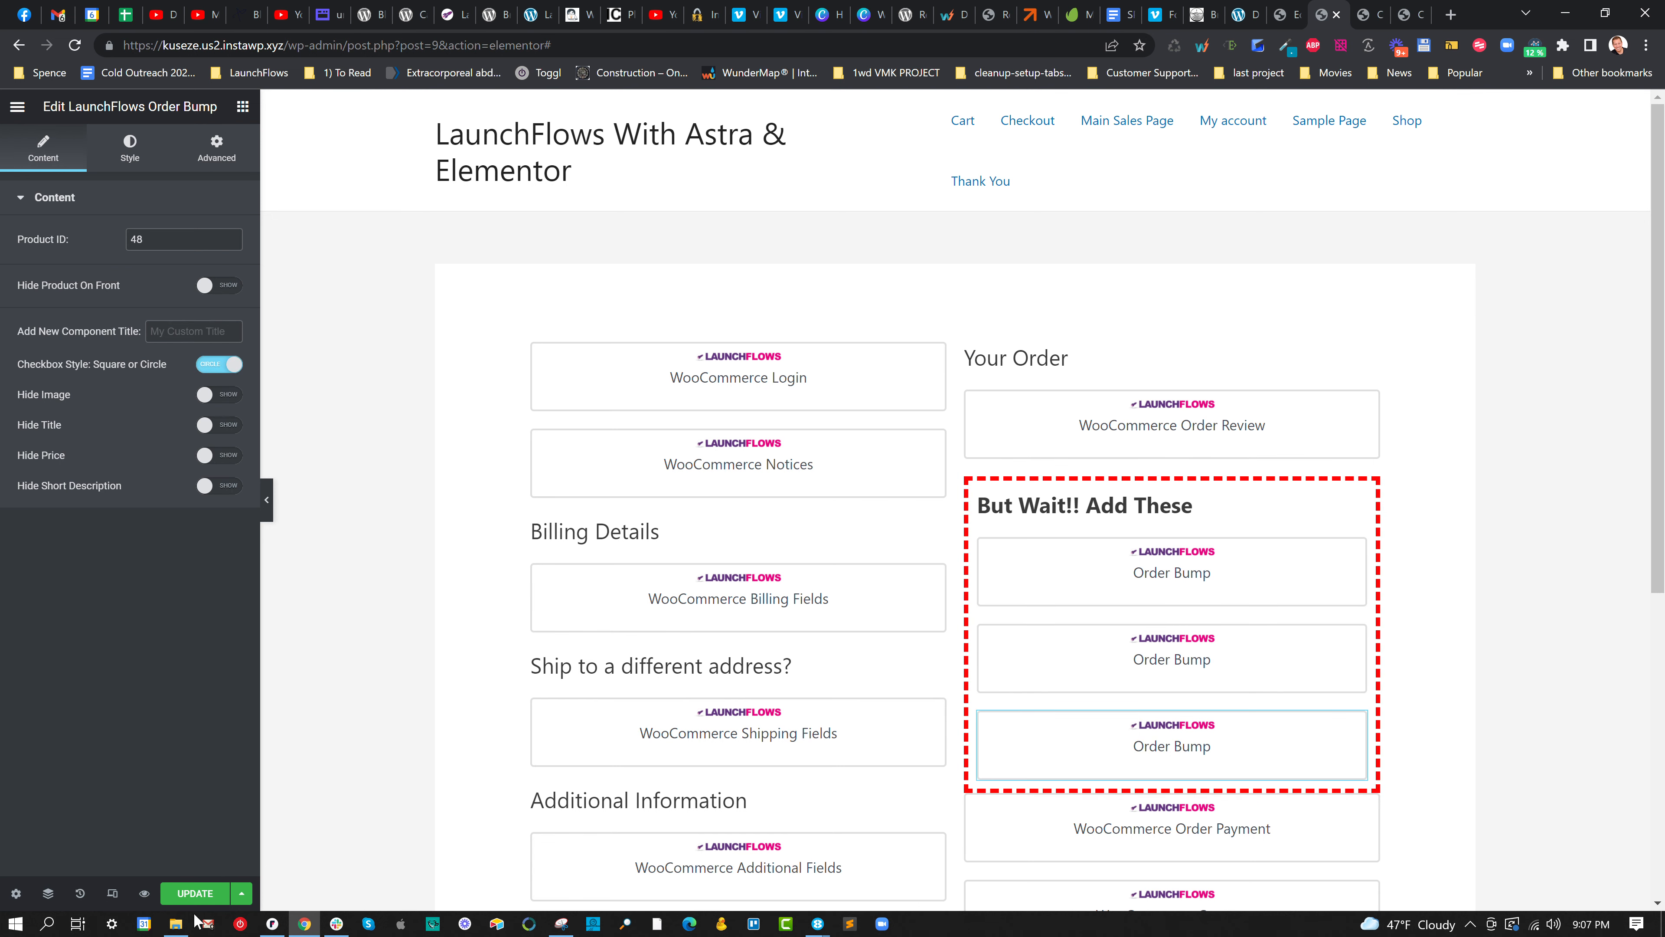
pyautogui.click(194, 893)
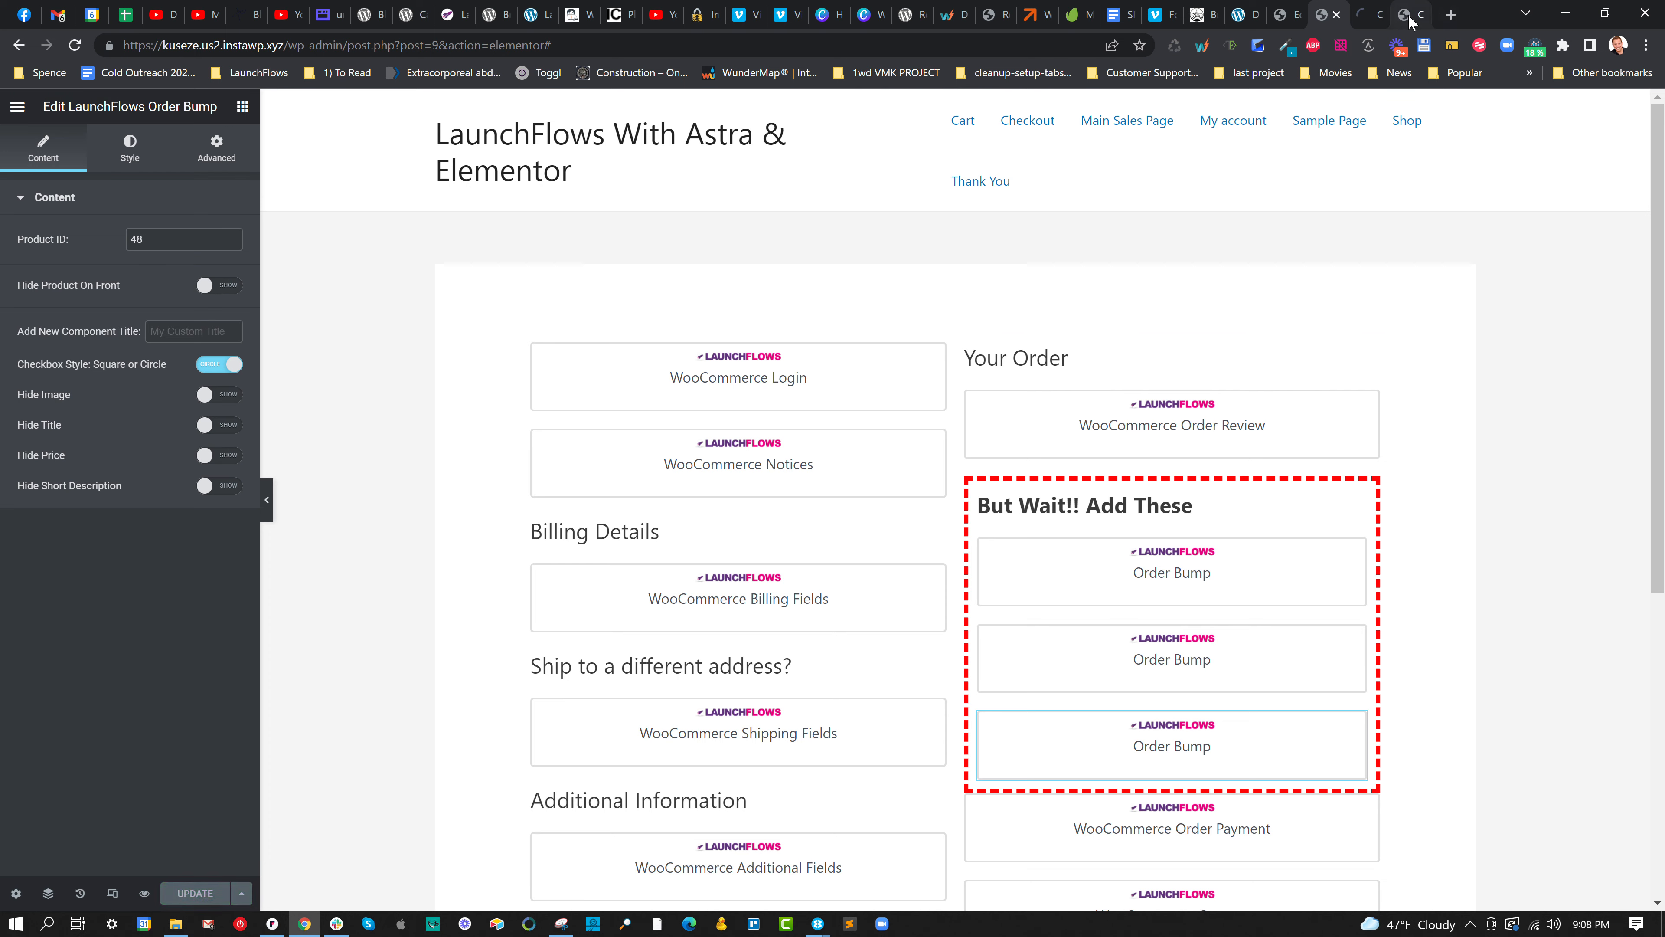
# Reload the live checkout page and select the Vanilla, Strawberry and Chocolate order bumps one after another.
pyautogui.click(1405, 15)
pyautogui.click(74, 44)
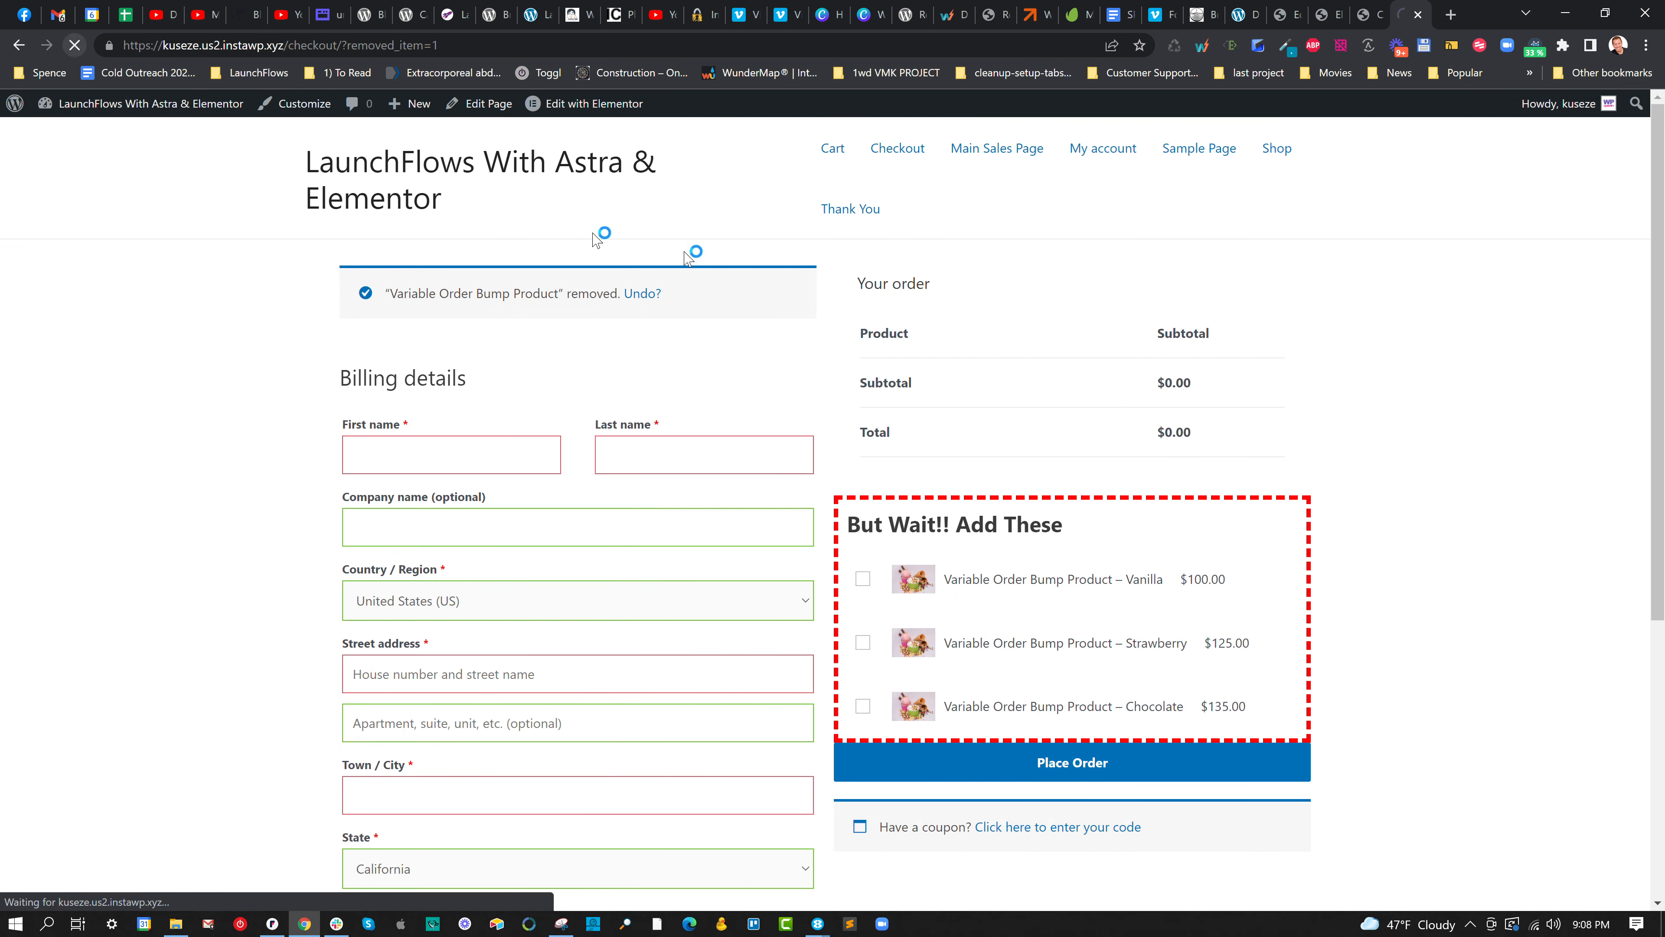
pyautogui.scroll(-3, 1016, 439)
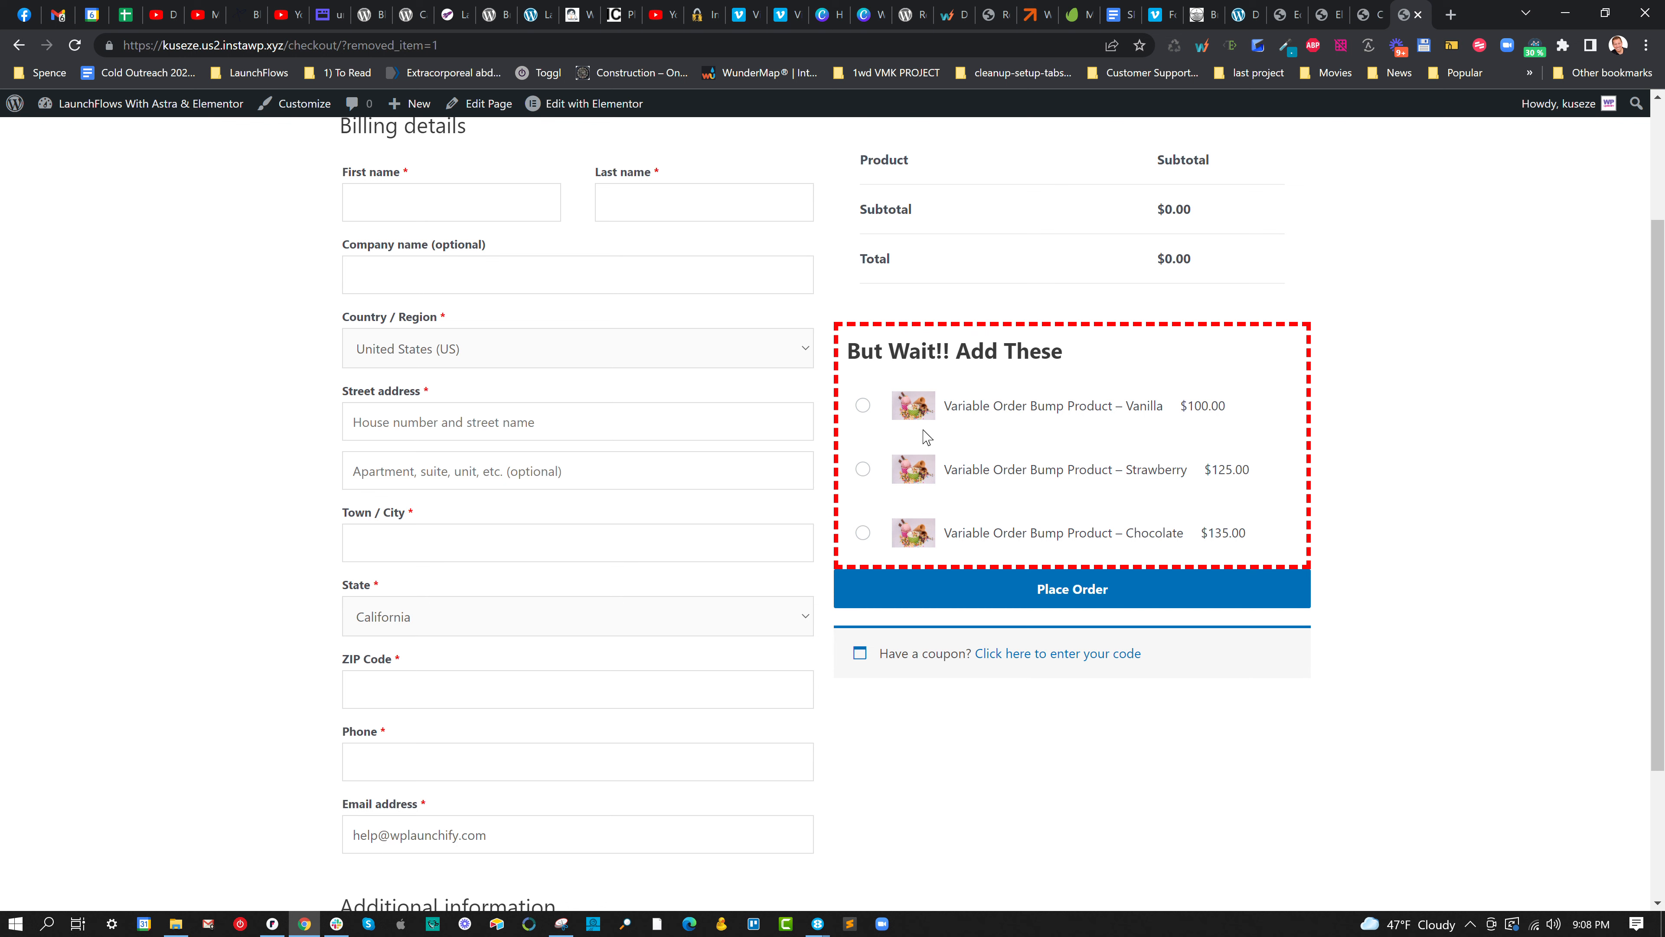
pyautogui.click(864, 407)
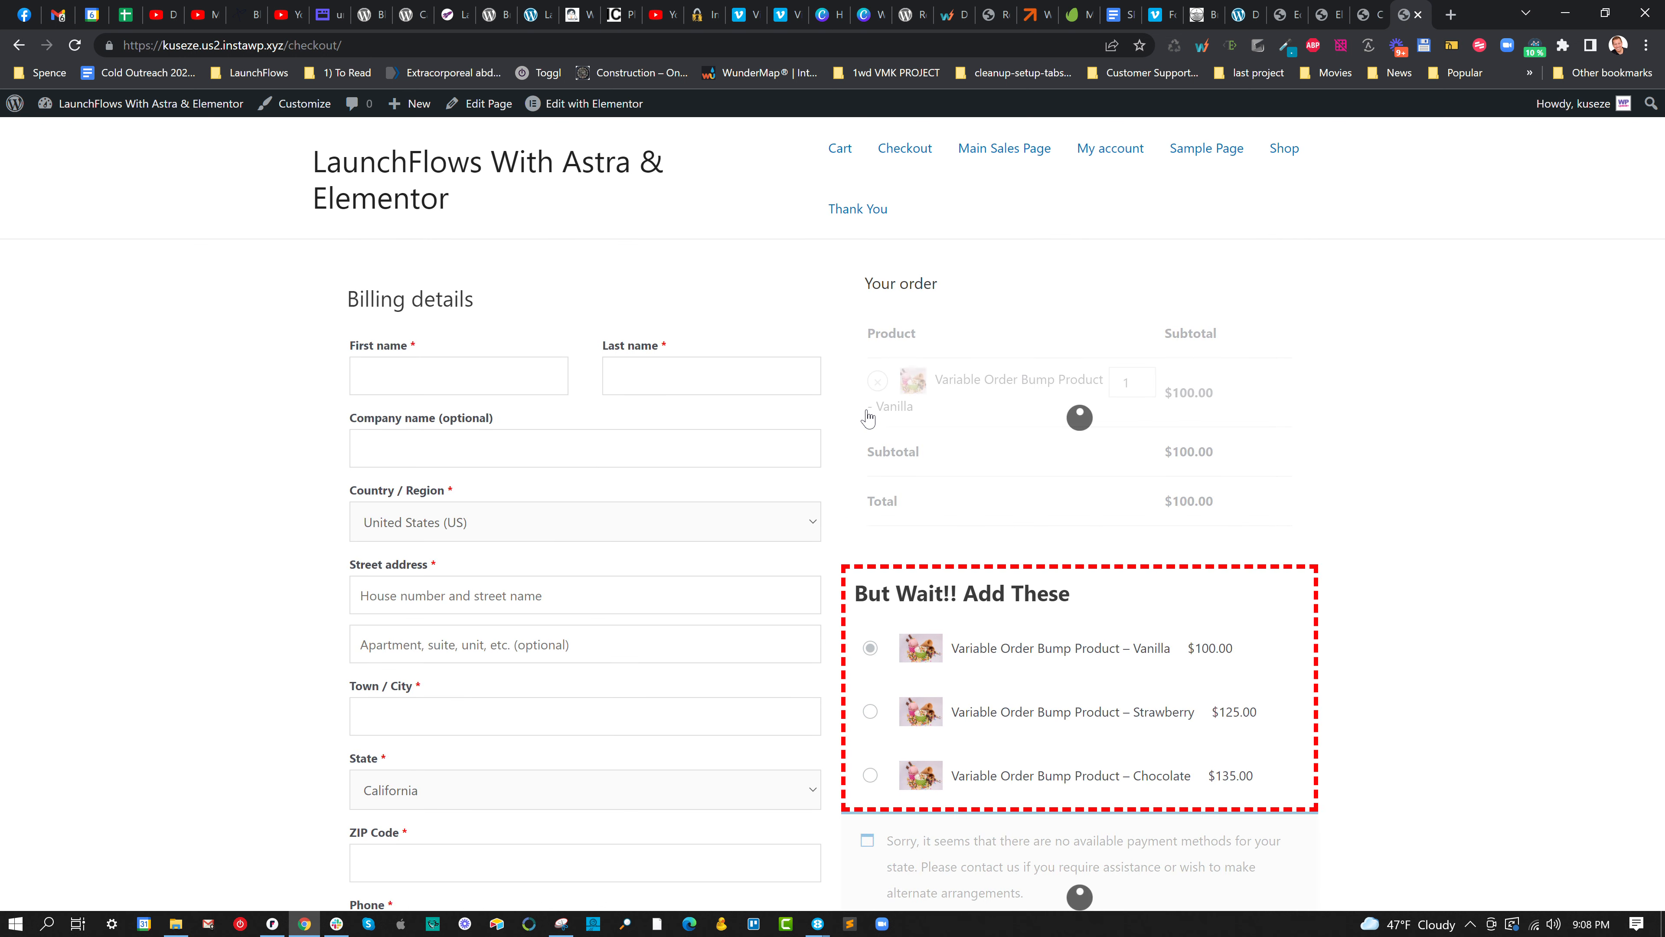
pyautogui.click(863, 712)
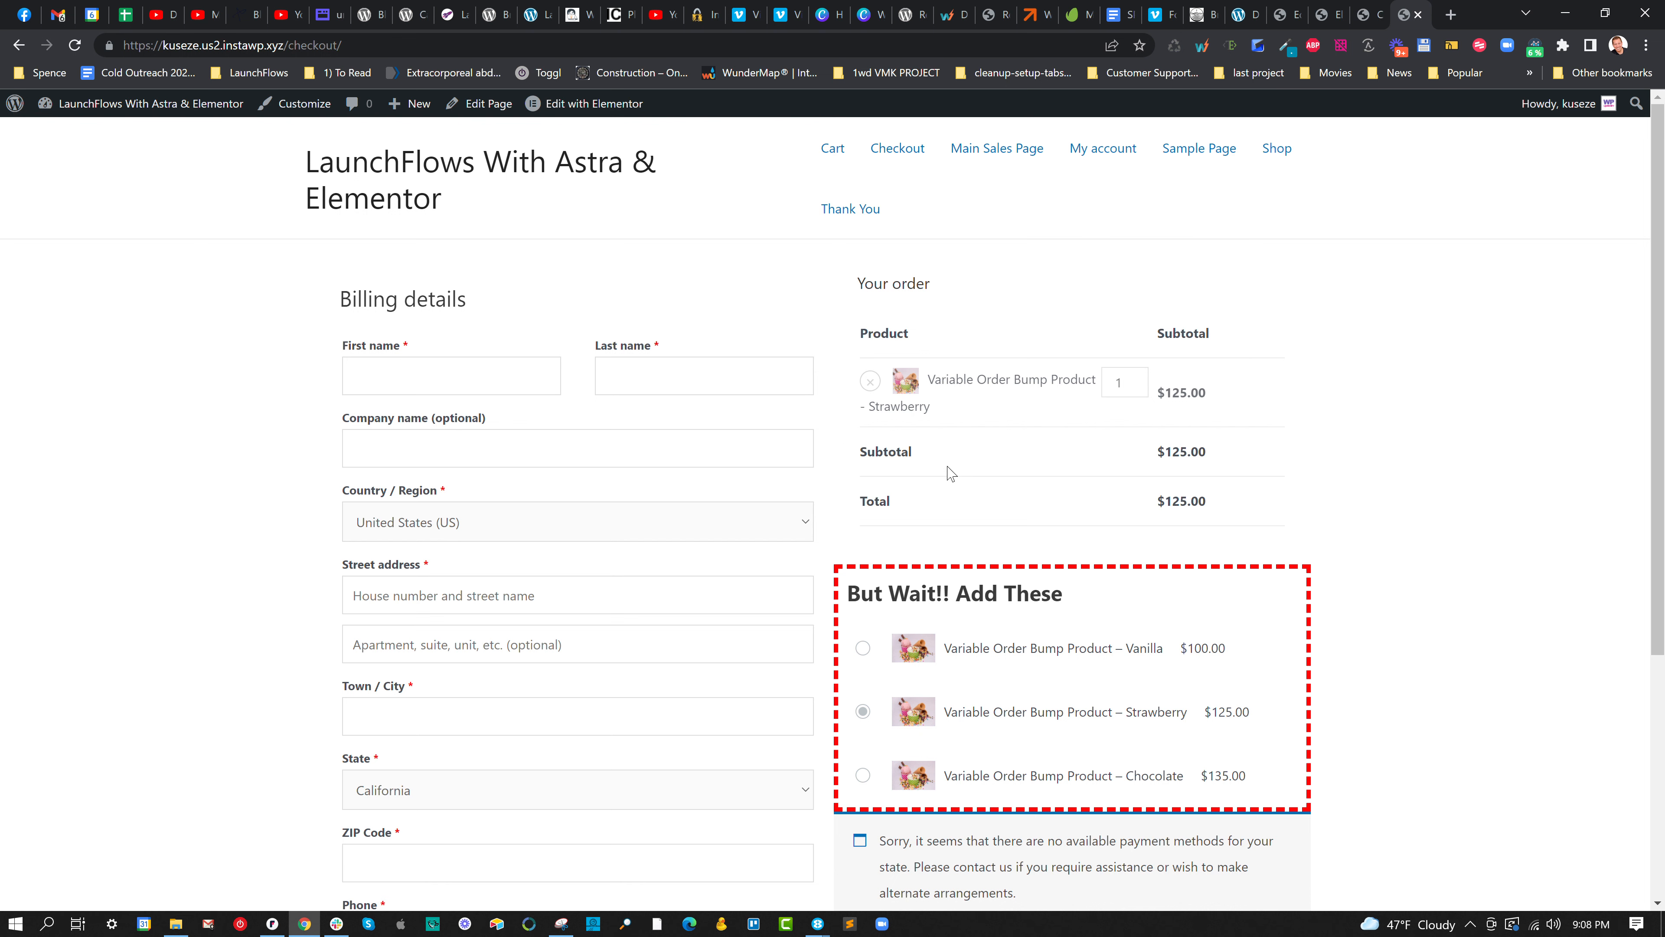
pyautogui.click(863, 775)
# Disable Solo Checkout in the LaunchFlows settings of Main Product (Join Our Club) and update the product.
pyautogui.click(1287, 16)
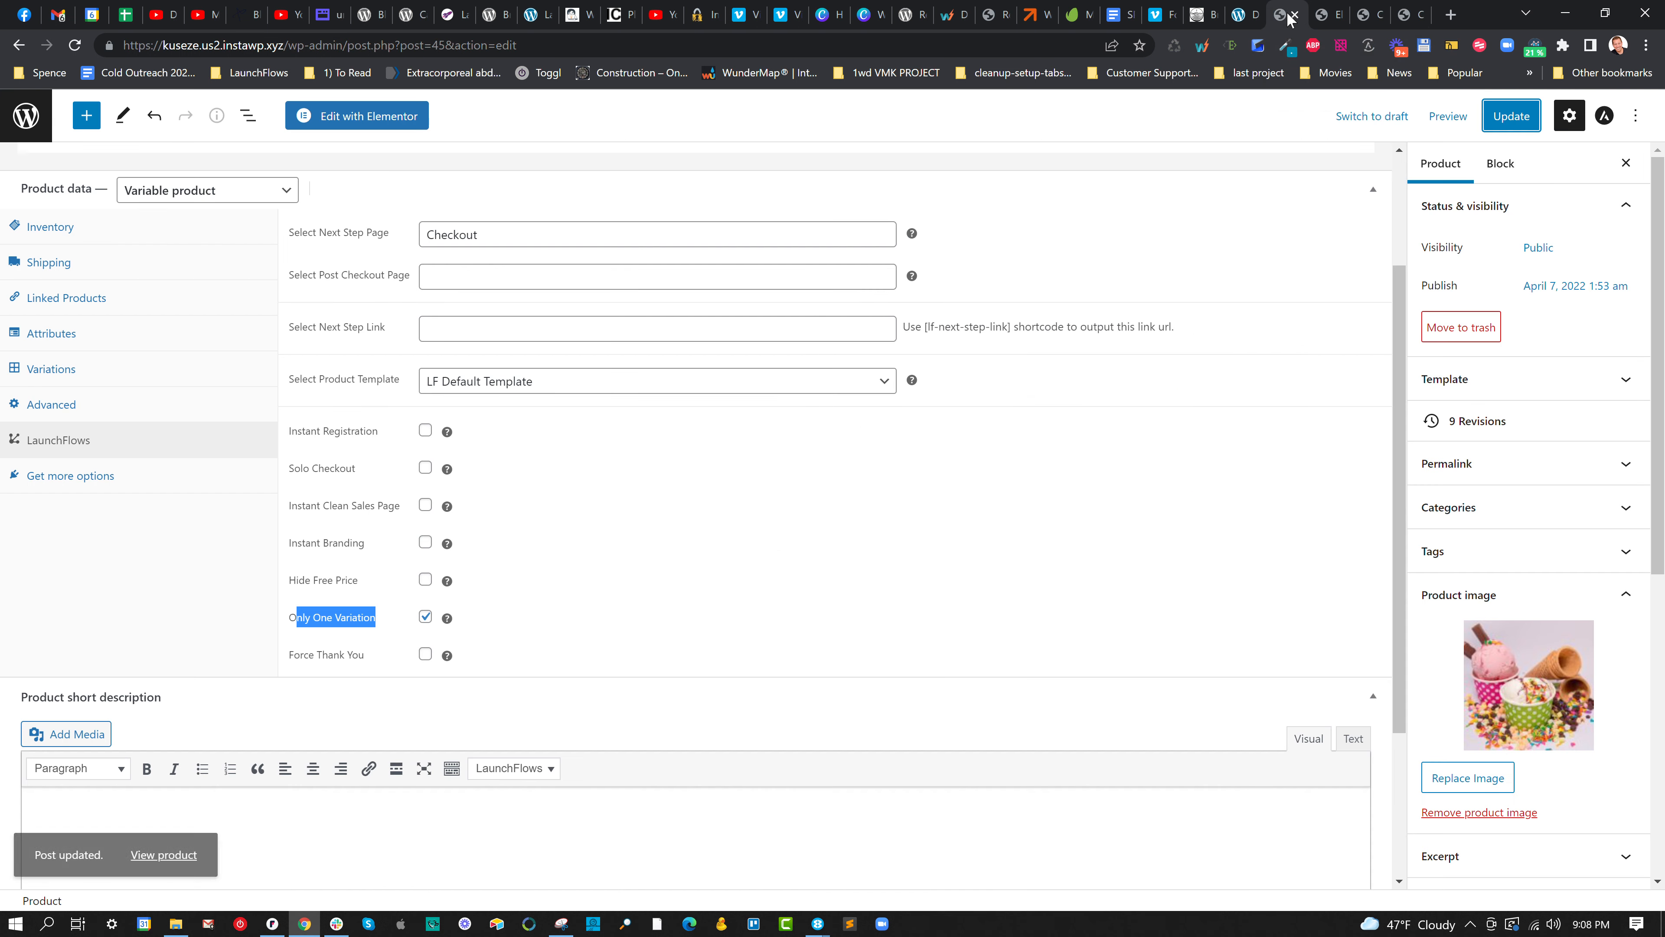
pyautogui.click(24, 124)
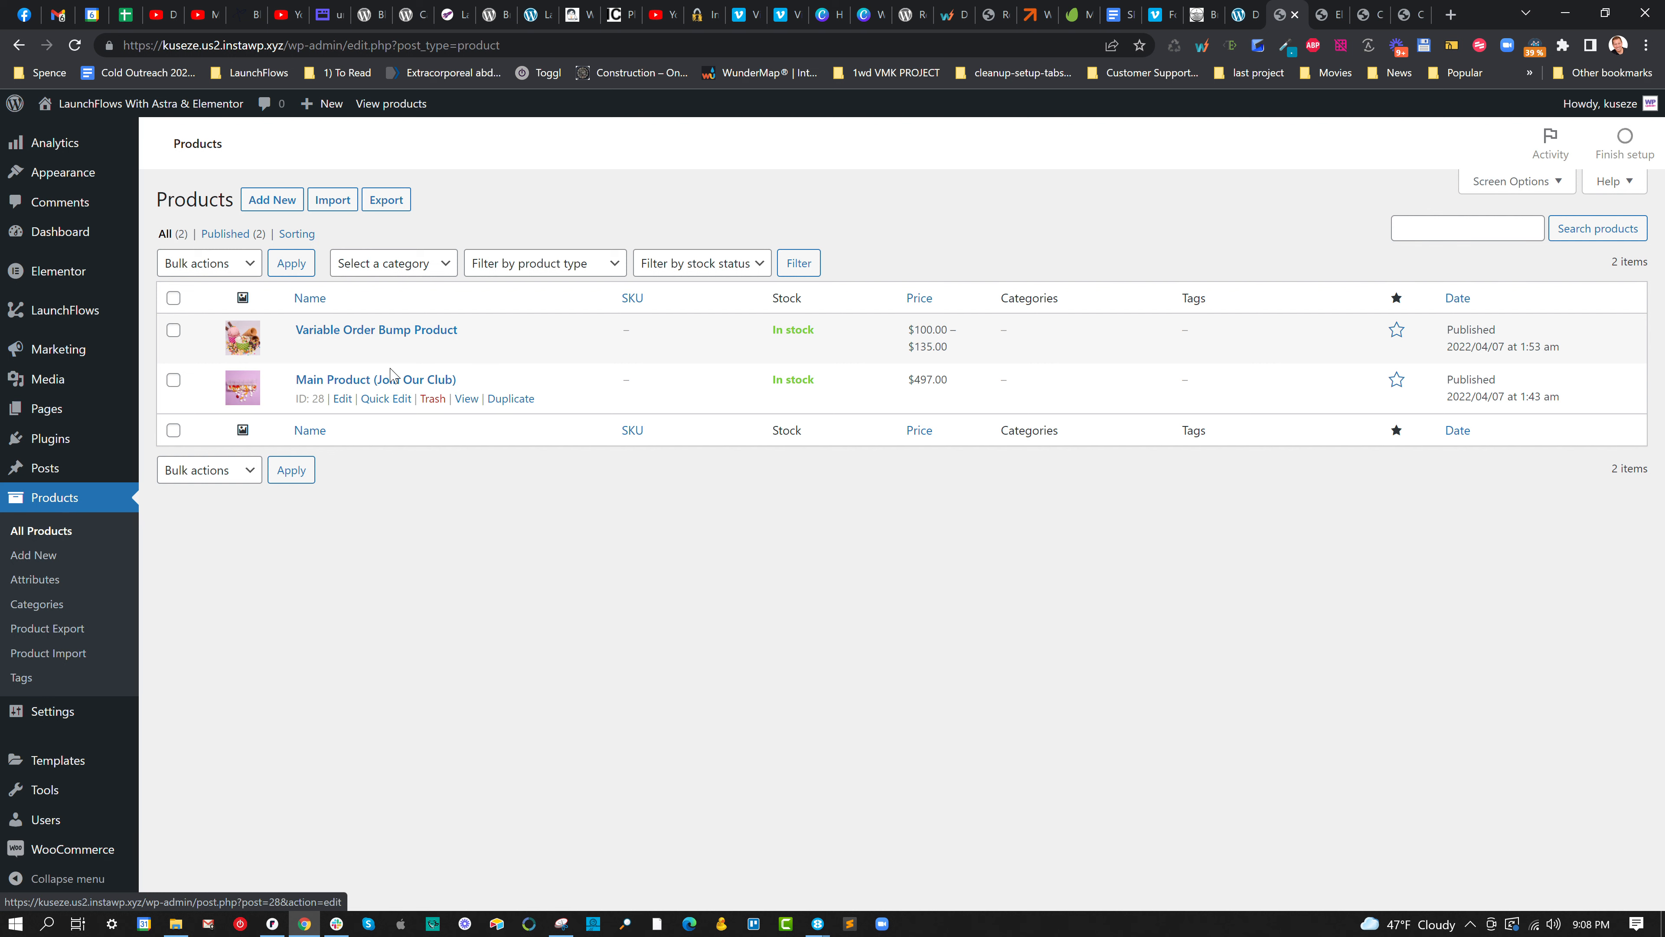
pyautogui.click(342, 398)
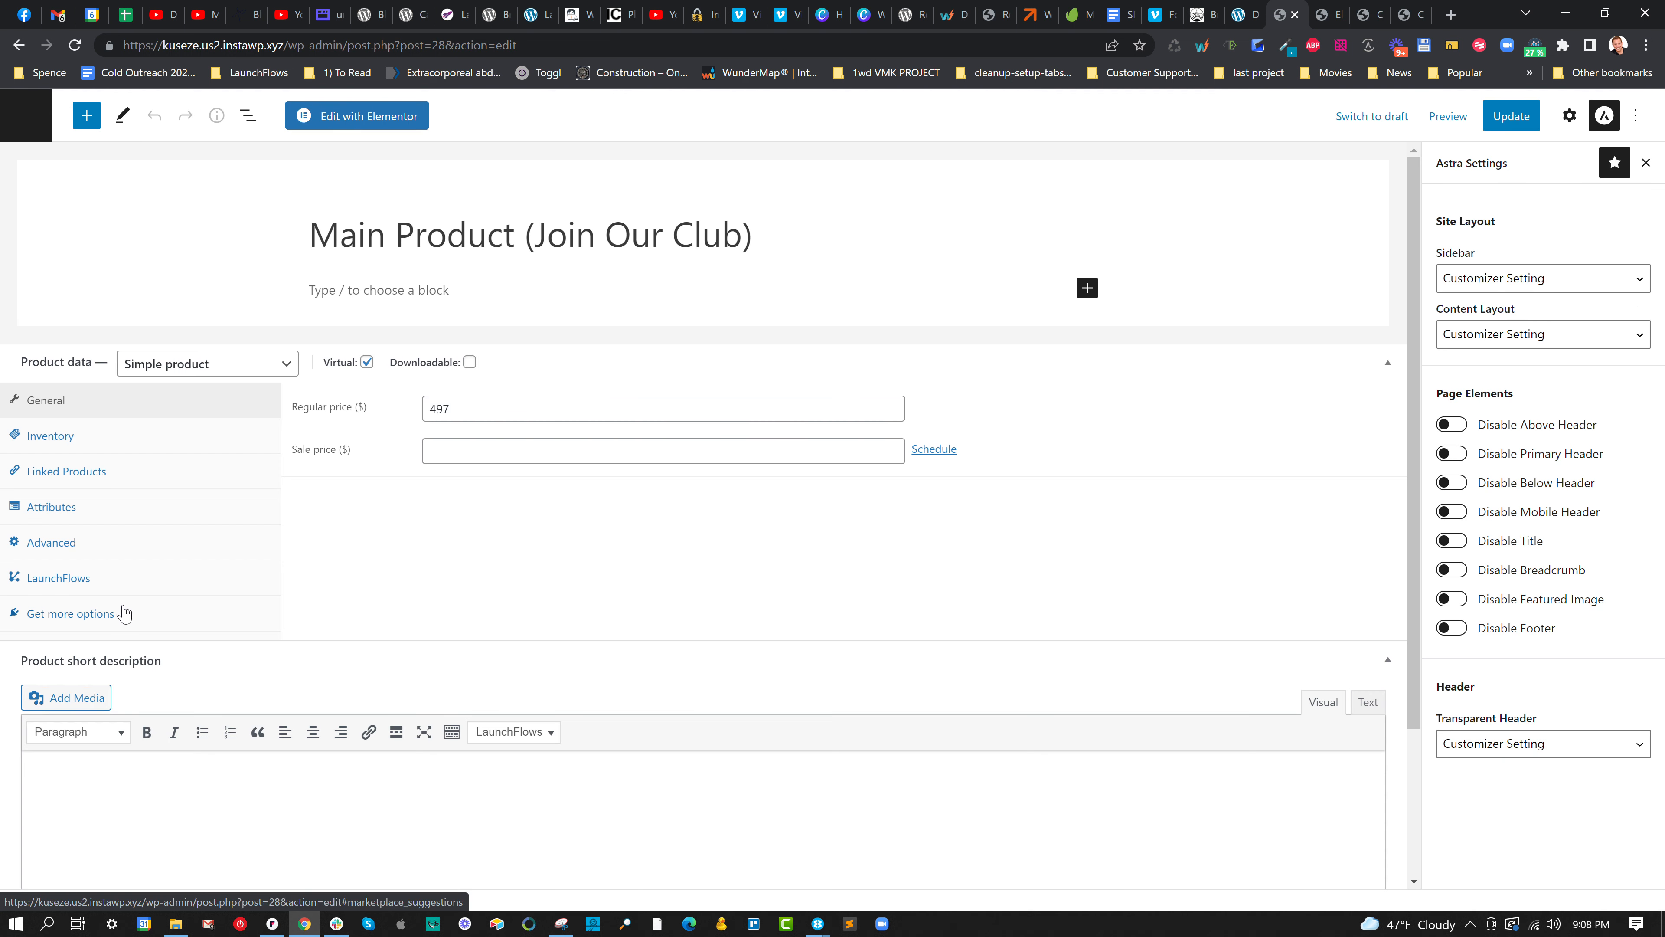
pyautogui.click(91, 584)
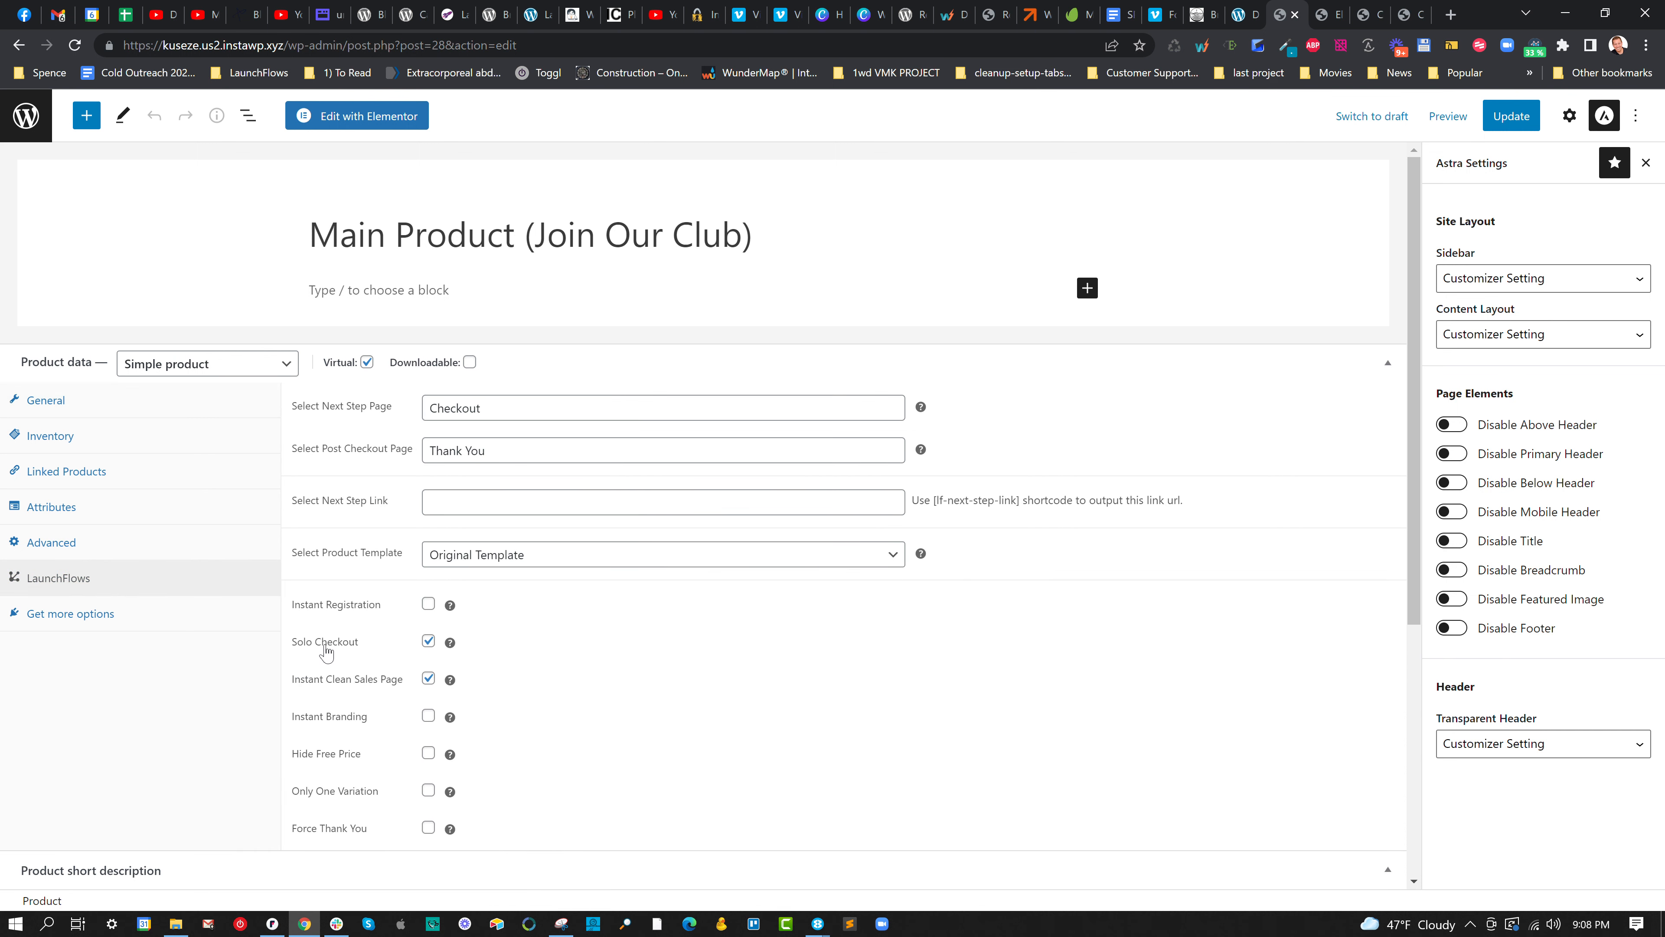
pyautogui.click(428, 641)
pyautogui.click(1501, 118)
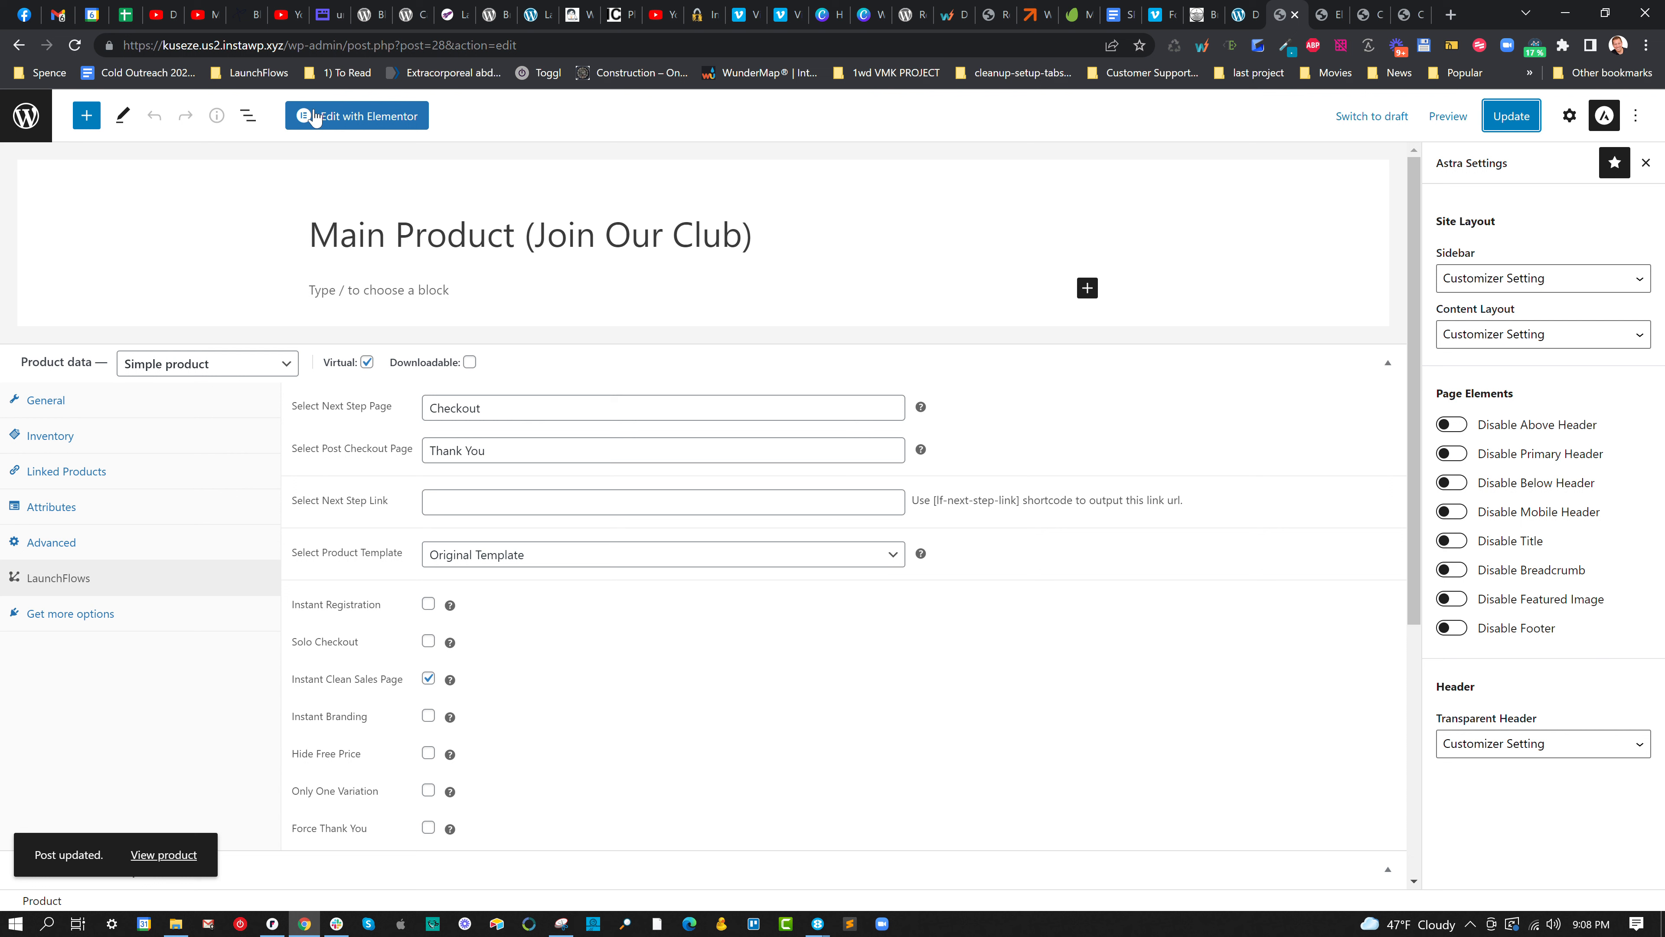
# Open the site's live main-sales-page in place of the product editor.
pyautogui.moveTo(292, 47); pyautogui.dragTo(890, 78)
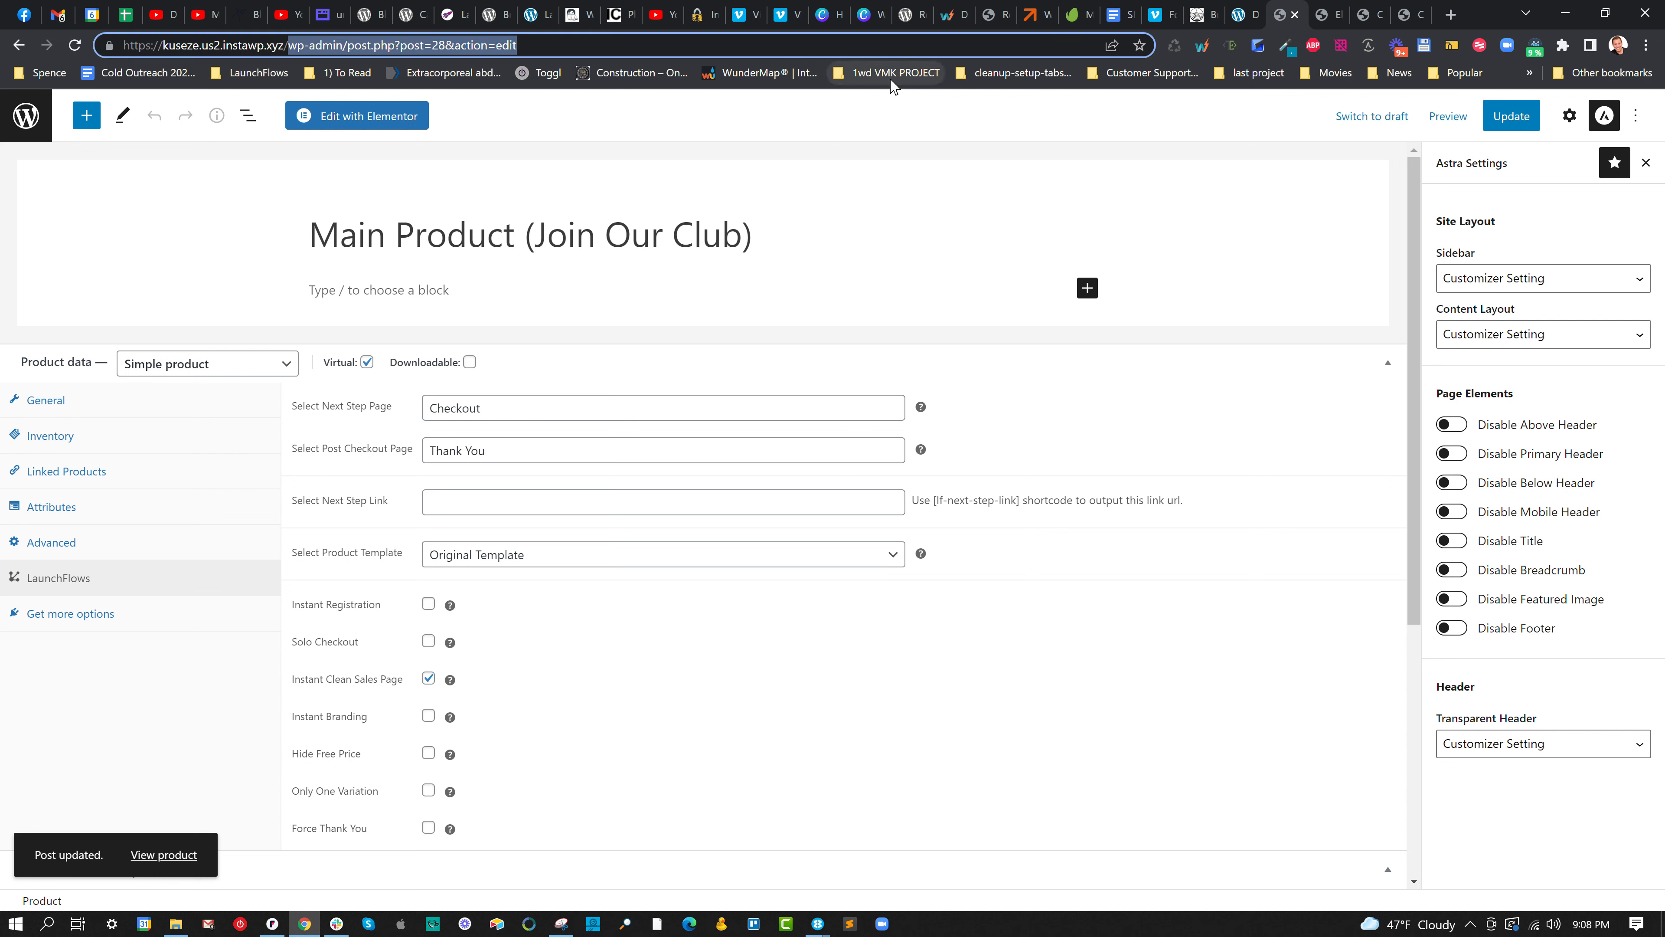
pyautogui.press('BackSpace')
pyautogui.write('ma')
pyautogui.press('Down')
pyautogui.press('Down')
pyautogui.press('Return')
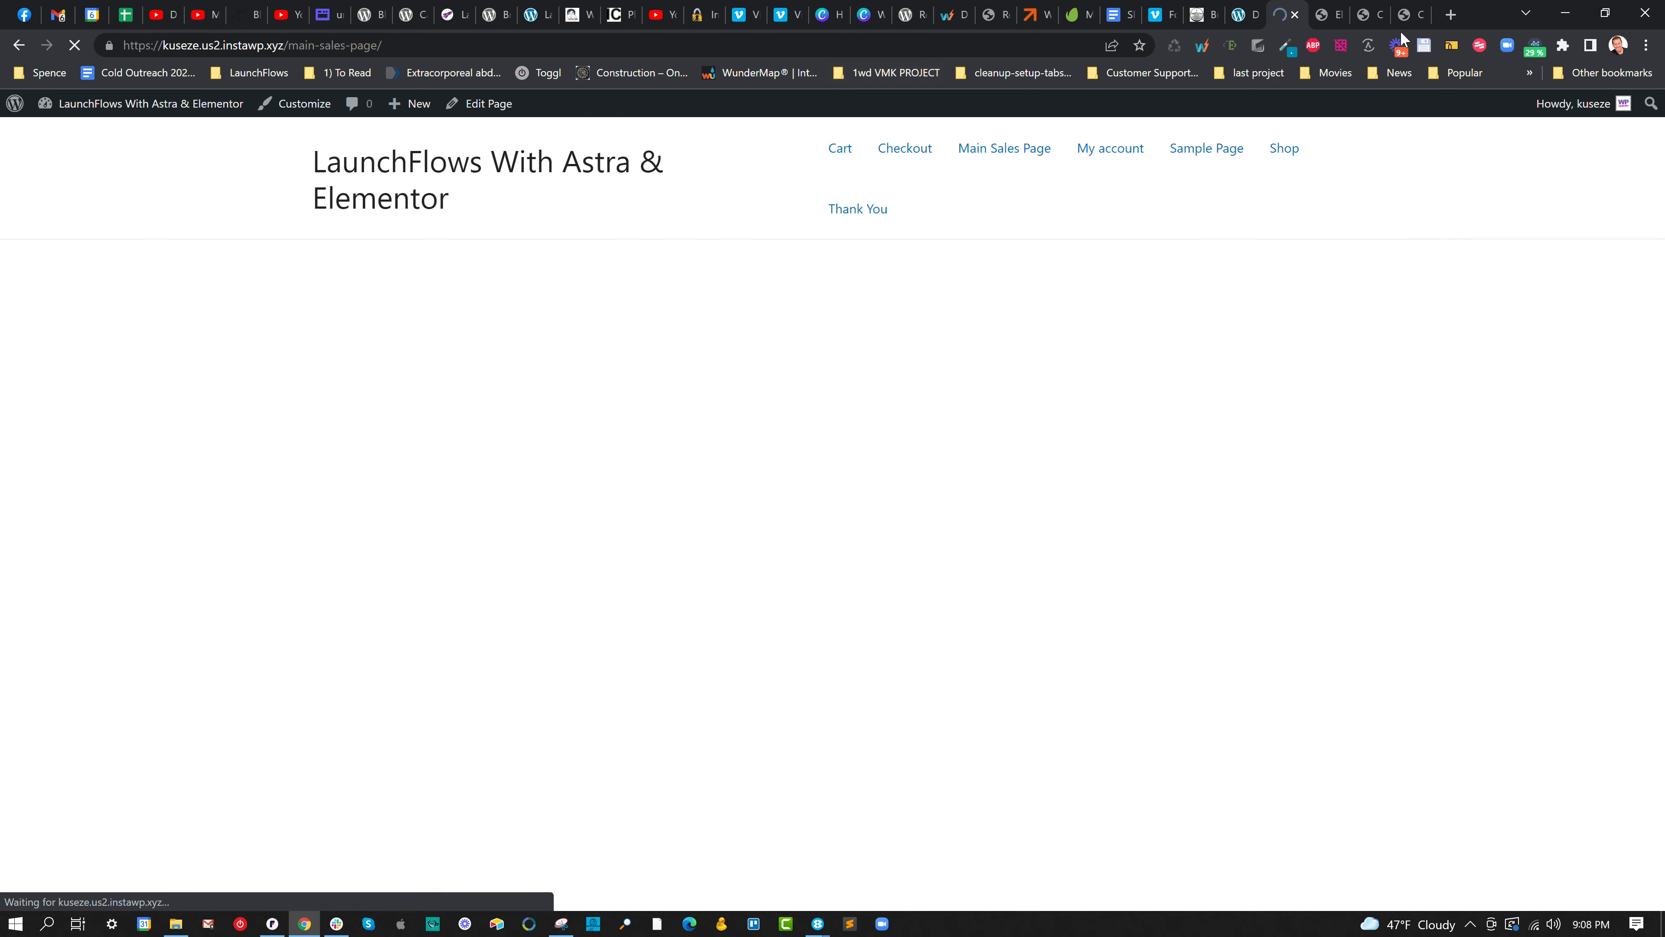
# Remove the Chocolate item from the checkout order and get the Pro plan from the main sales page.
pyautogui.click(1414, 20)
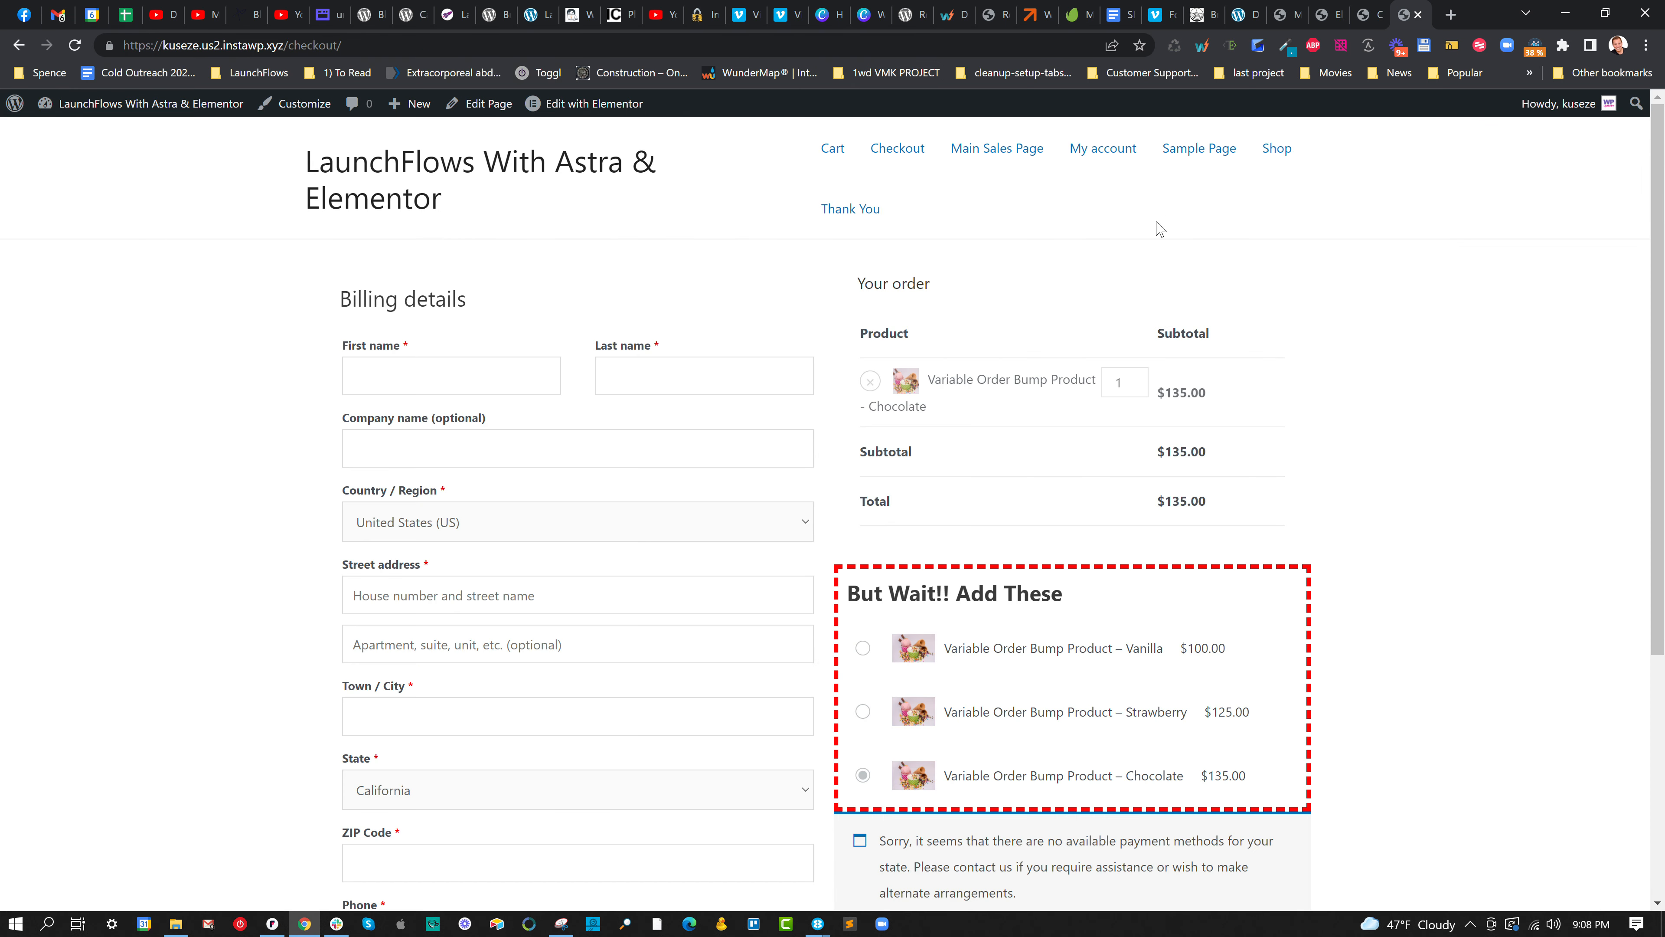
pyautogui.click(869, 381)
pyautogui.click(1286, 17)
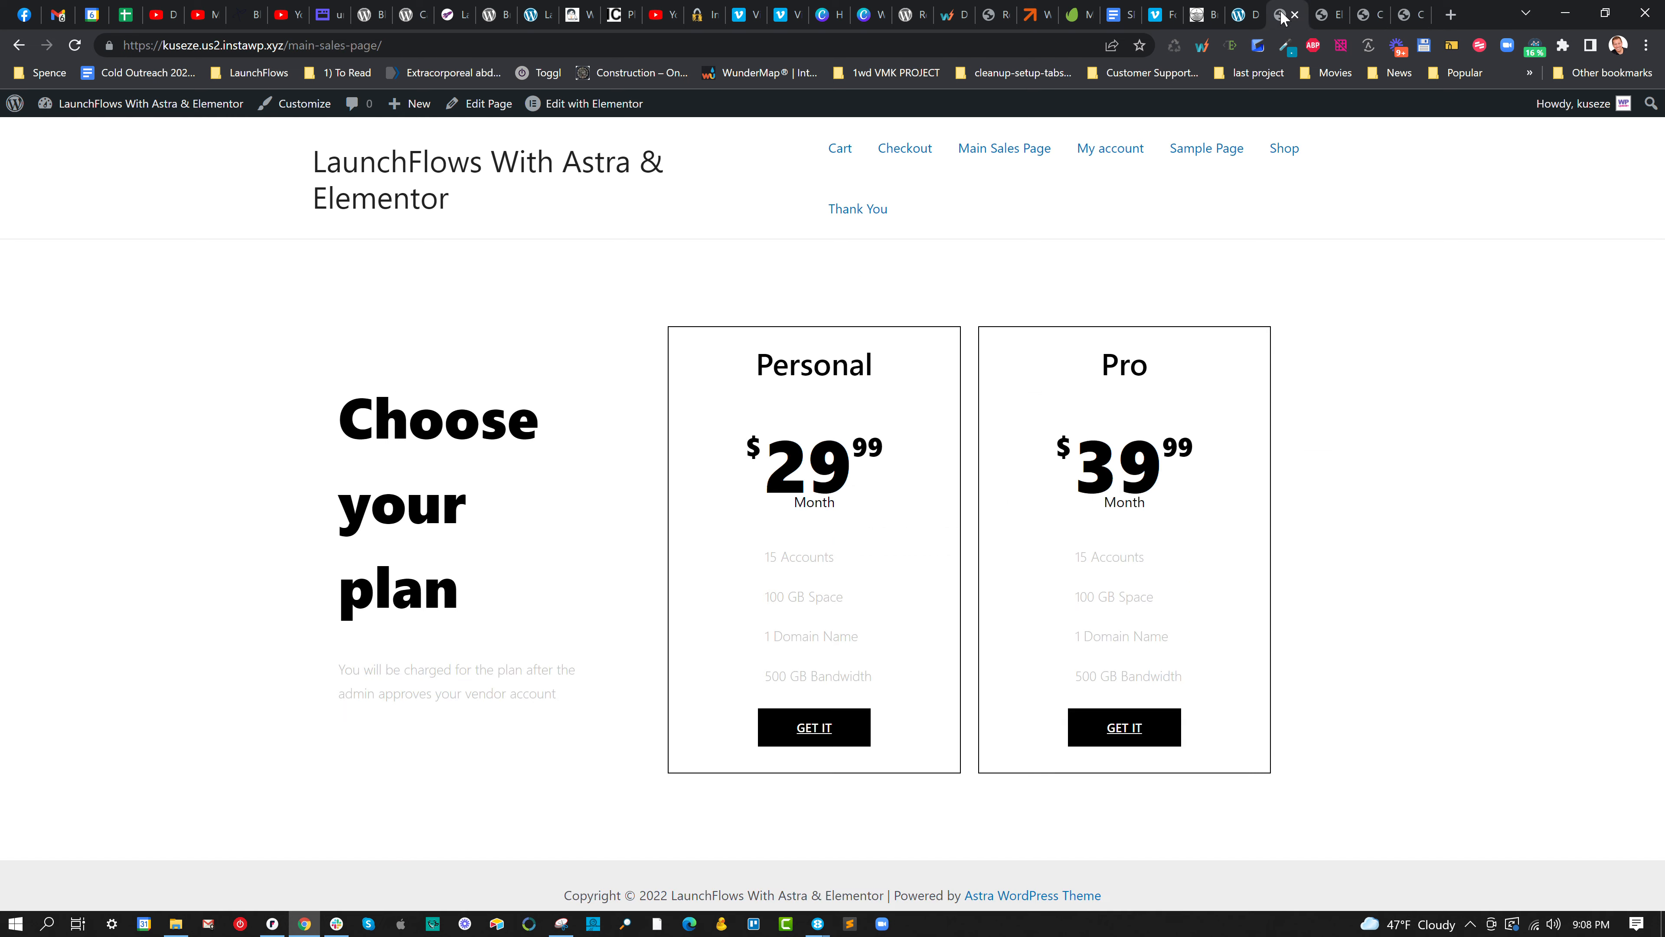
pyautogui.click(1122, 741)
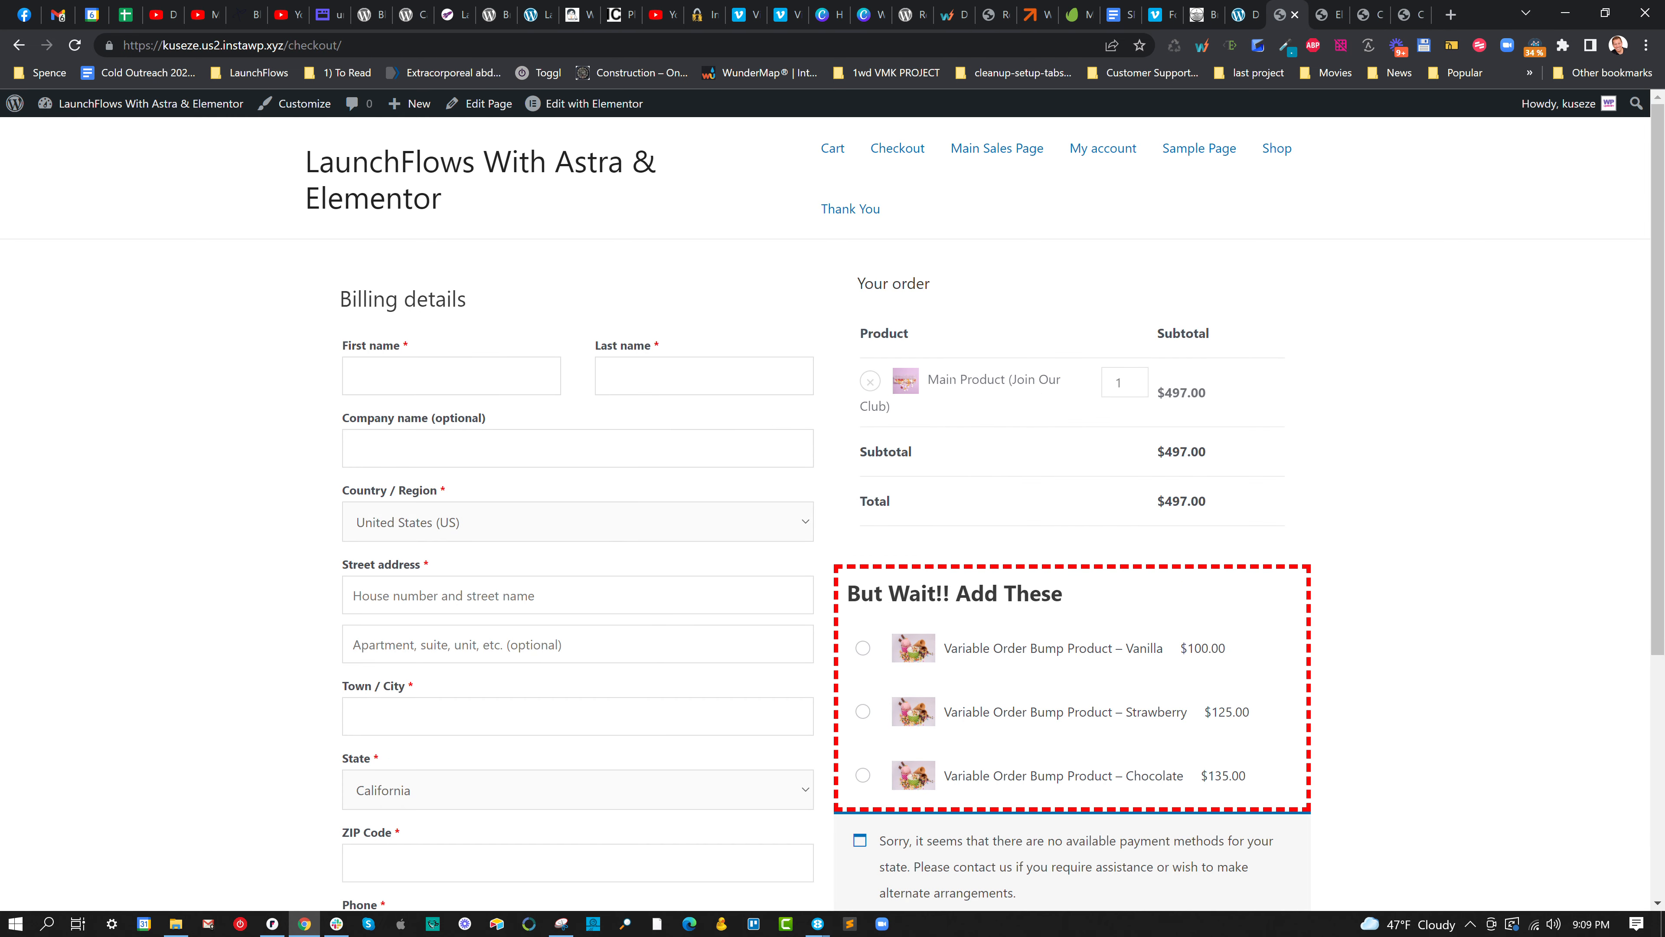
# Raise the Main Product quantity to 2 and add the Vanilla order bump, reviewing the checkout page.
pyautogui.scroll(-2, 991, 419)
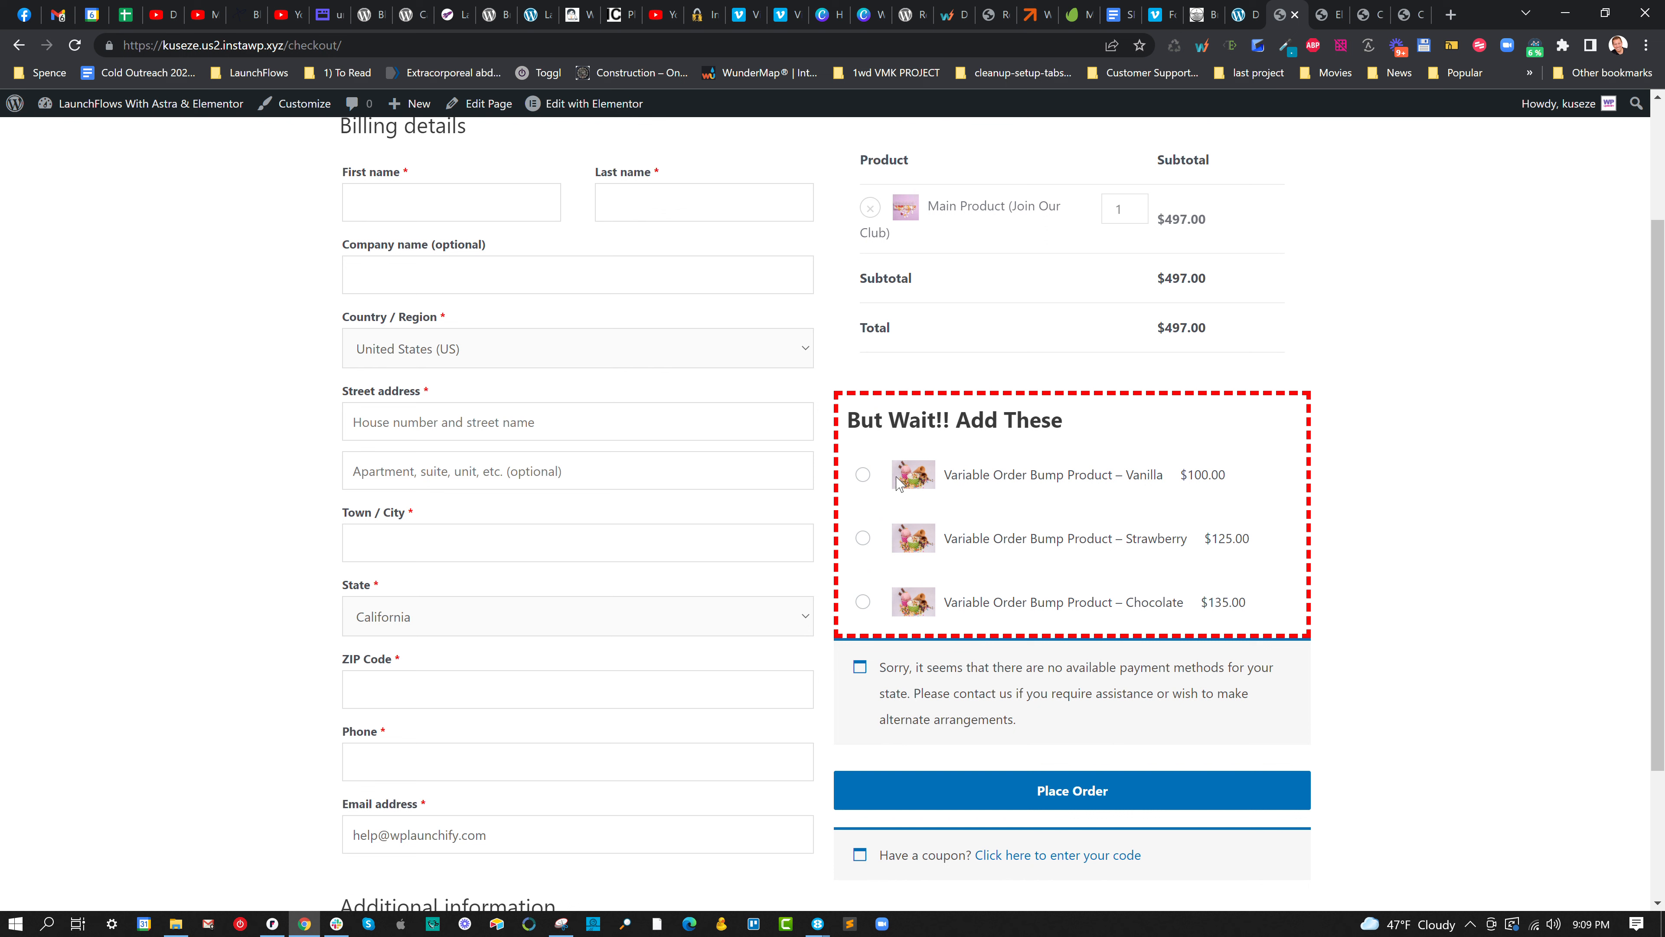
pyautogui.click(1138, 206)
pyautogui.click(862, 476)
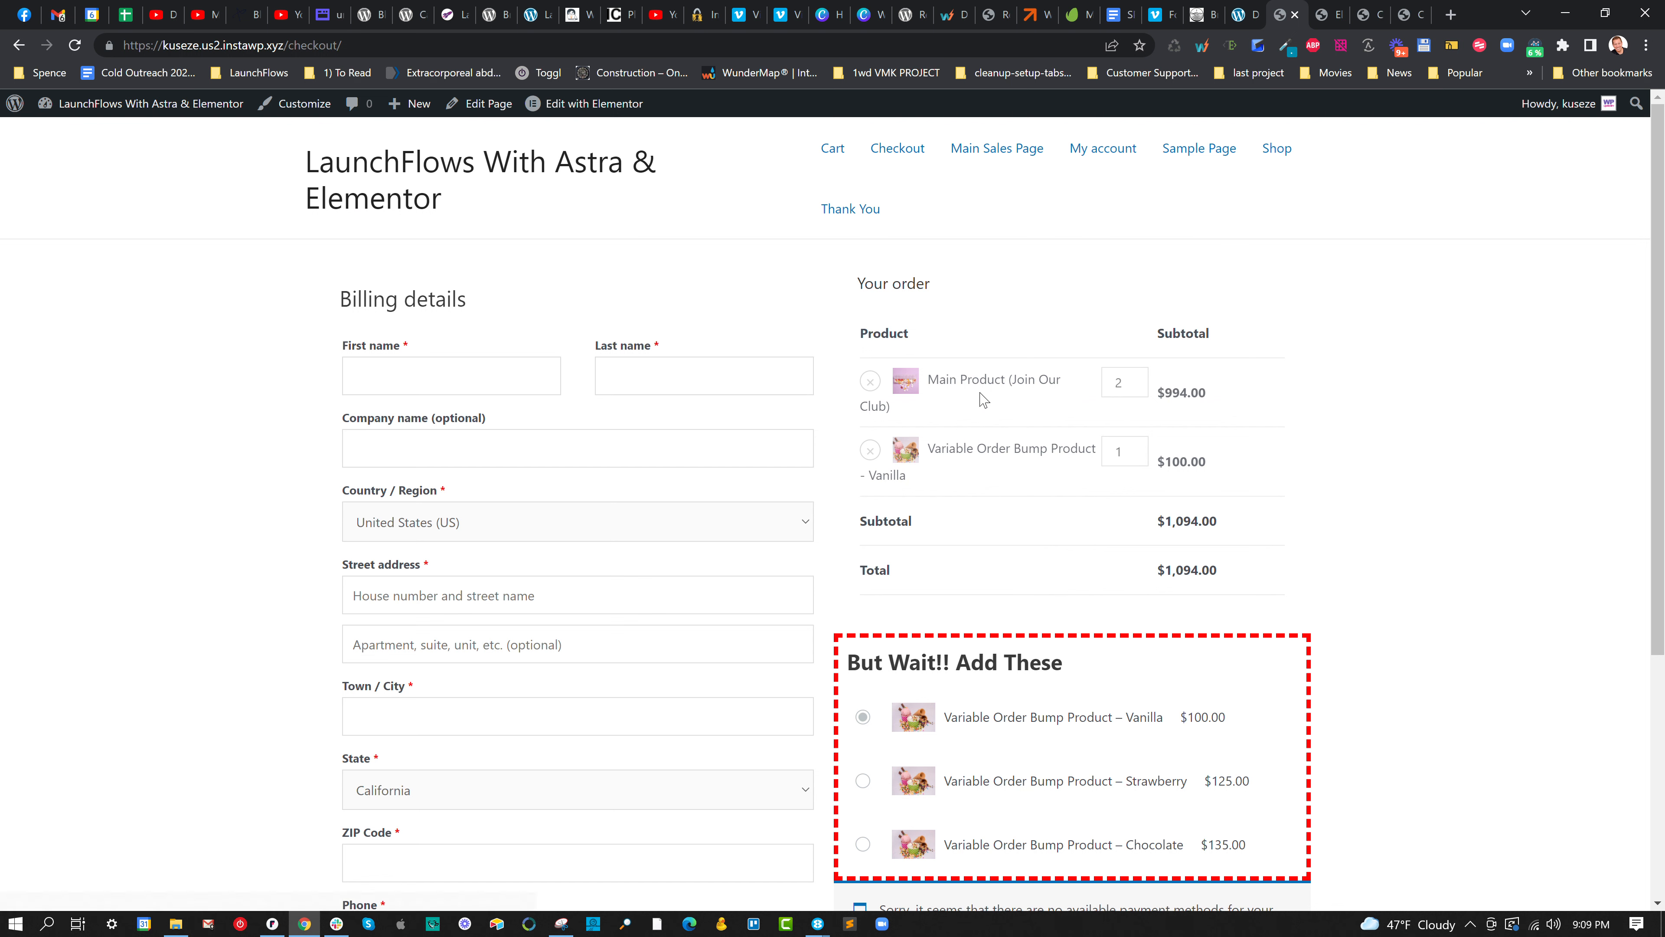
pyautogui.scroll(-5, 996, 485)
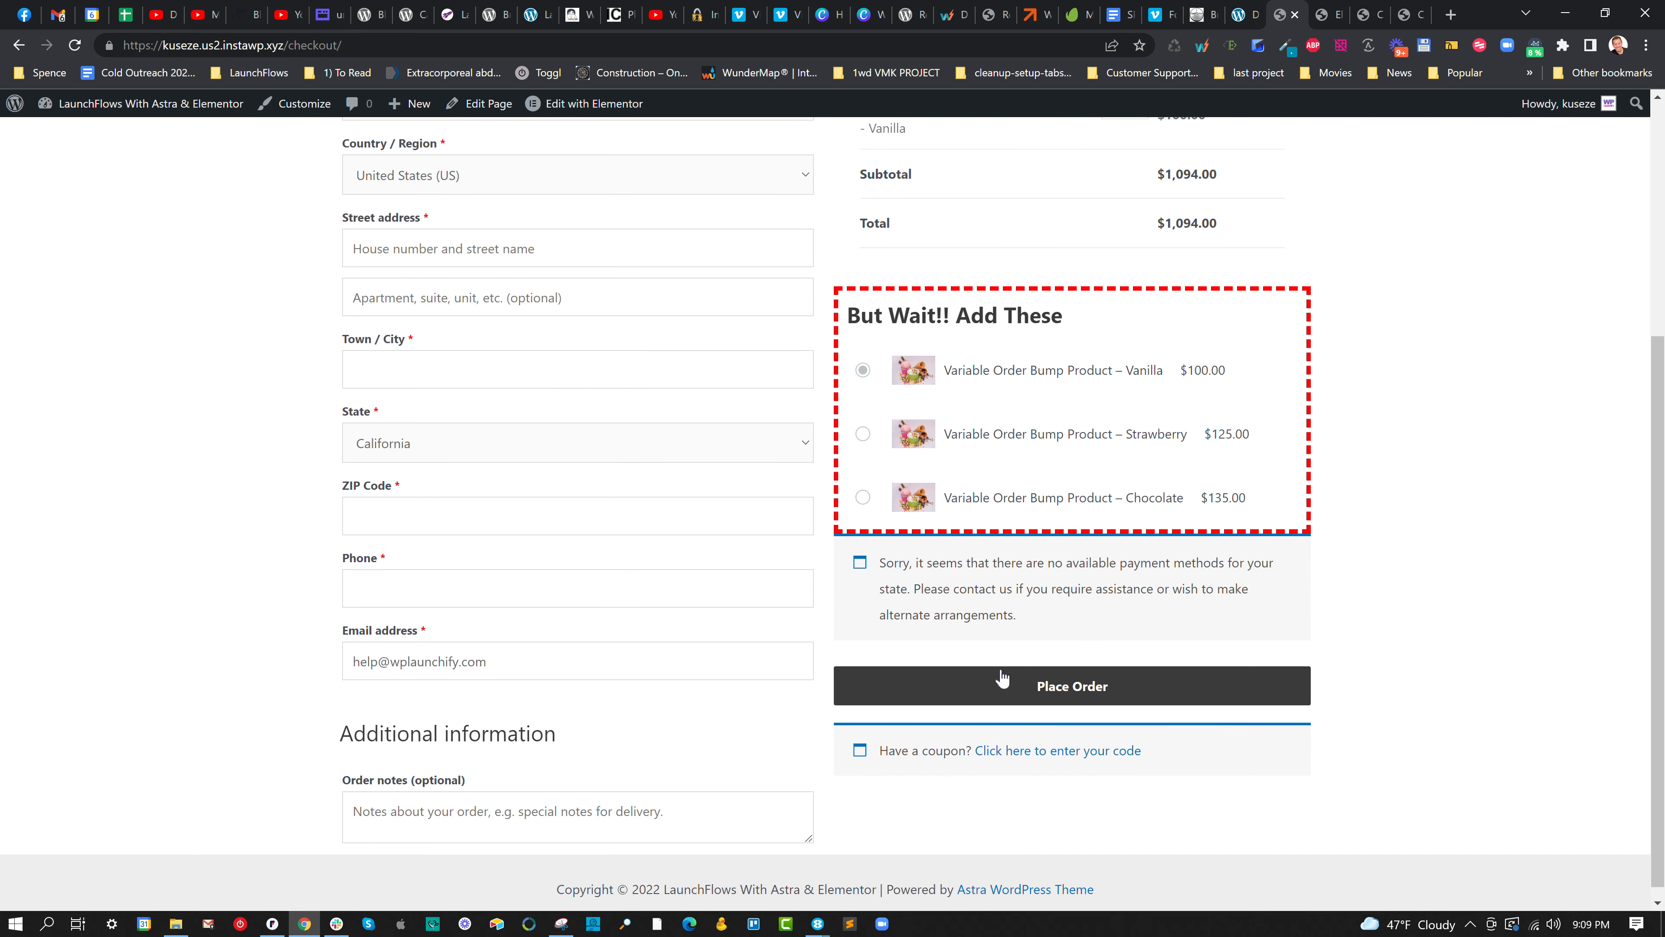
pyautogui.scroll(5, 1107, 655)
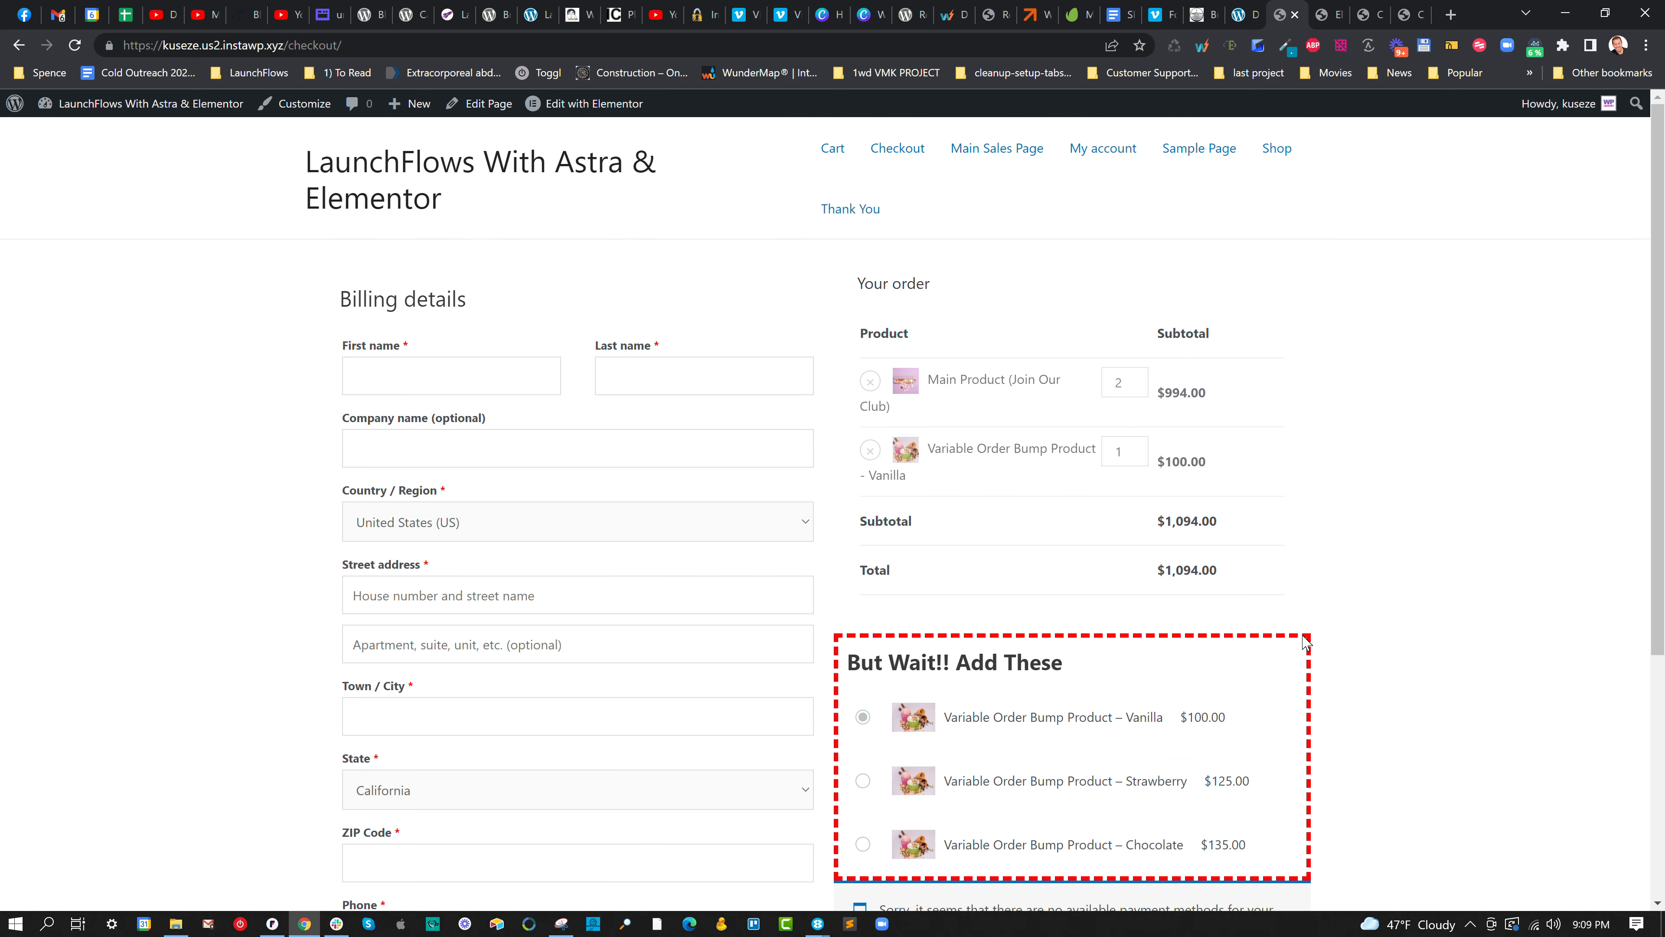